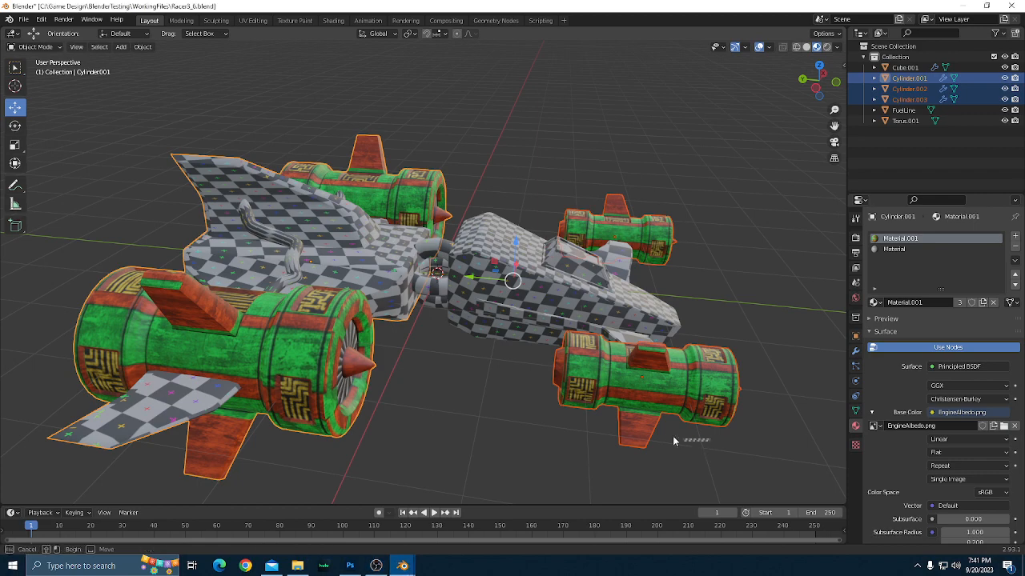
Deselect the engines and examine the textured engines and checkered body of the racer from several angles.
{"action": "left_click", "coordinate": [668, 437]}
{"action": "key", "text": "super"}
{"action": "key", "text": "super"}
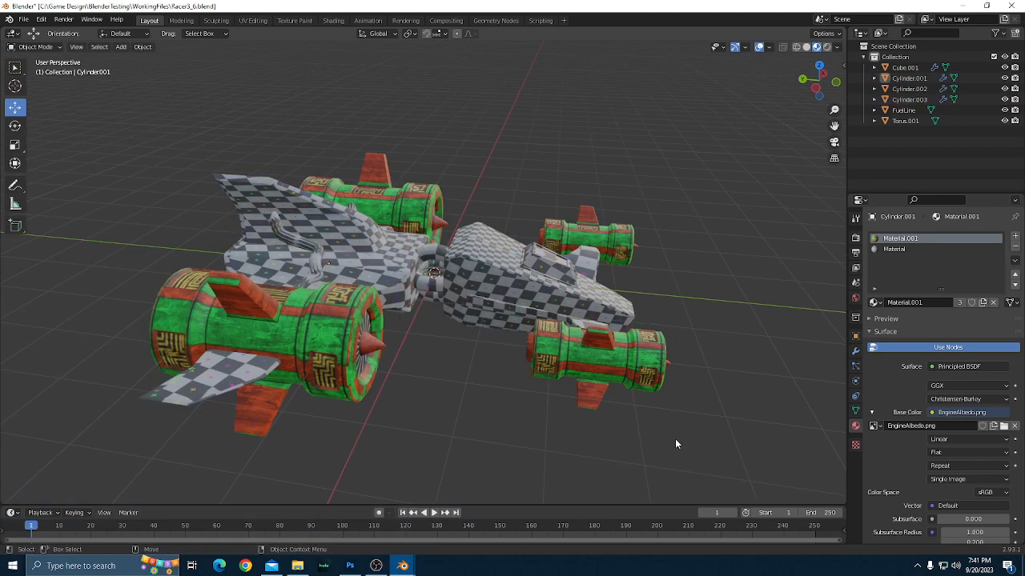
{"action": "mouse_move", "coordinate": [675, 439]}
{"action": "left_mouse_down"}
{"action": "mouse_move", "coordinate": [668, 453]}
{"action": "mouse_move", "coordinate": [650, 447]}
{"action": "mouse_move", "coordinate": [703, 454]}
{"action": "mouse_move", "coordinate": [671, 451]}
{"action": "mouse_move", "coordinate": [699, 441]}
{"action": "mouse_move", "coordinate": [668, 443]}
{"action": "left_mouse_up"}
{"action": "scroll", "coordinate": [665, 448], "scroll_direction": "up", "scroll_amount": 2}
{"action": "scroll", "coordinate": [664, 444], "scroll_direction": "down", "scroll_amount": 2}
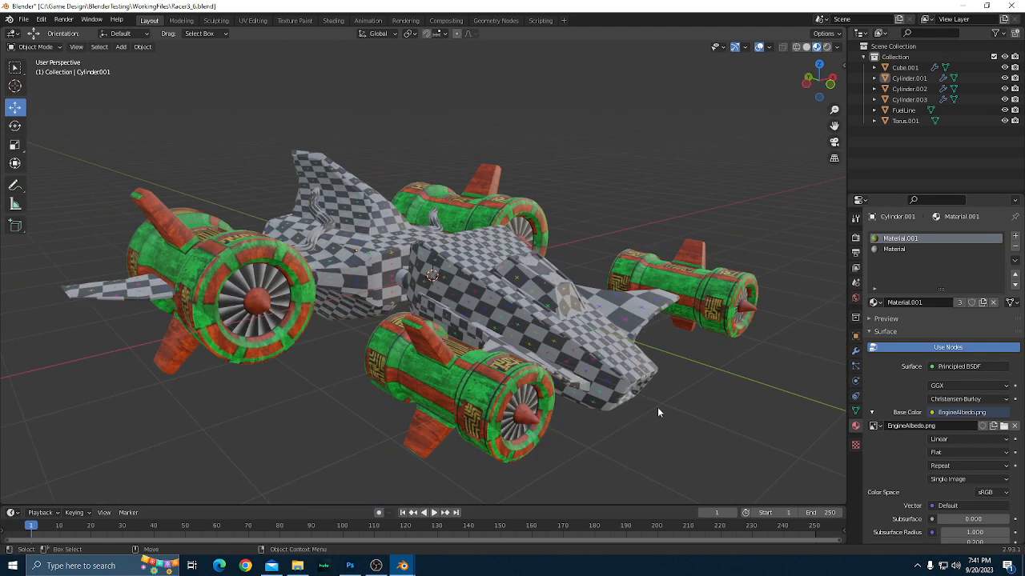
{"action": "scroll", "coordinate": [592, 370], "scroll_direction": "down", "scroll_amount": 2}
{"action": "left_click_drag", "start_coordinate": [602, 366], "coordinate": [665, 389]}
{"action": "scroll", "coordinate": [622, 375], "scroll_direction": "up", "scroll_amount": 3}
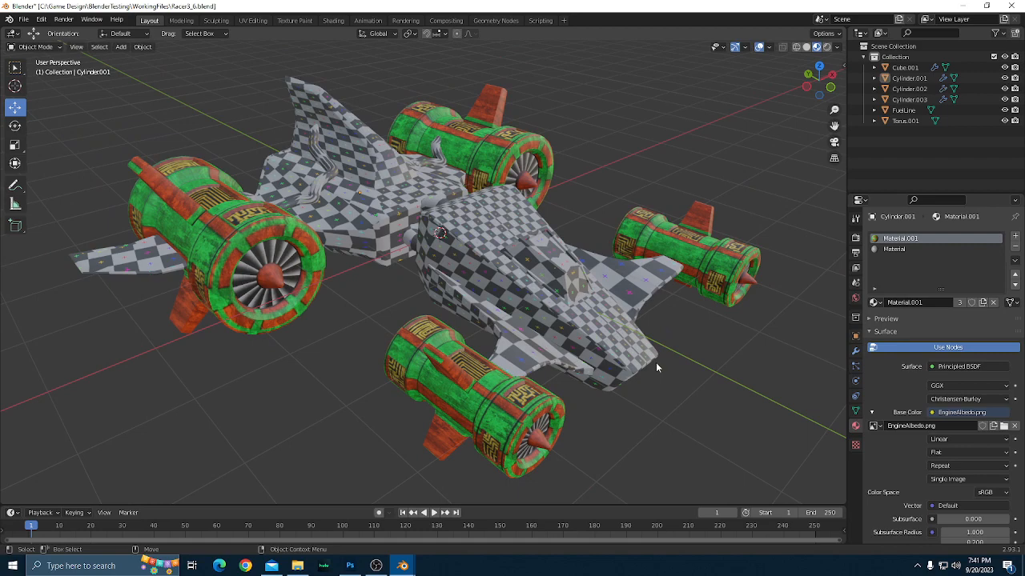
{"action": "scroll", "coordinate": [652, 360], "scroll_direction": "down", "scroll_amount": 1}
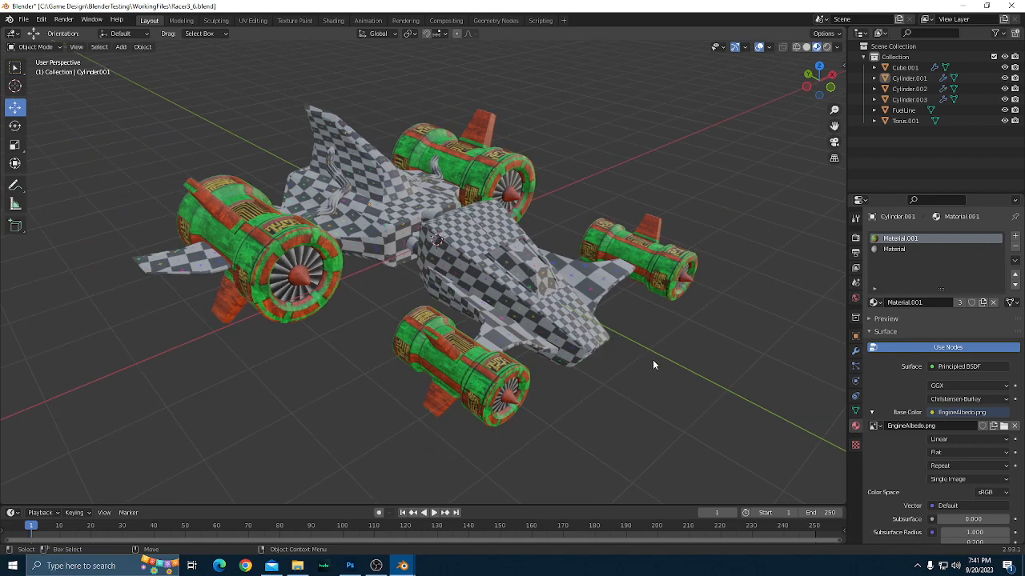
{"action": "scroll", "coordinate": [653, 360], "scroll_direction": "up", "scroll_amount": 2}
{"action": "scroll", "coordinate": [653, 362], "scroll_direction": "down", "scroll_amount": 1}
{"action": "scroll", "coordinate": [652, 361], "scroll_direction": "up", "scroll_amount": 1}
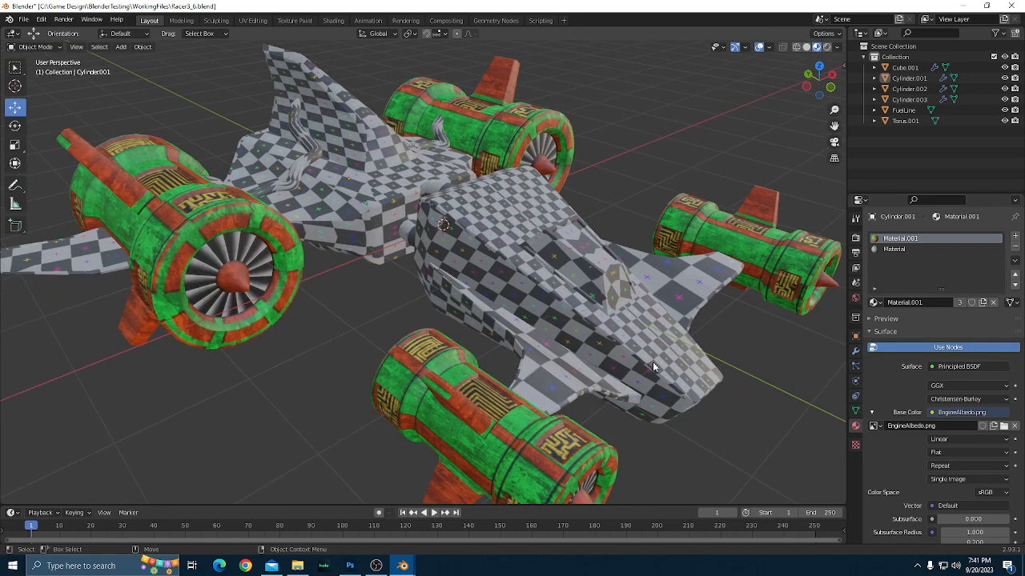
{"action": "scroll", "coordinate": [652, 362], "scroll_direction": "down", "scroll_amount": 1}
{"action": "scroll", "coordinate": [652, 361], "scroll_direction": "up", "scroll_amount": 1}
{"action": "scroll", "coordinate": [654, 362], "scroll_direction": "down", "scroll_amount": 1}
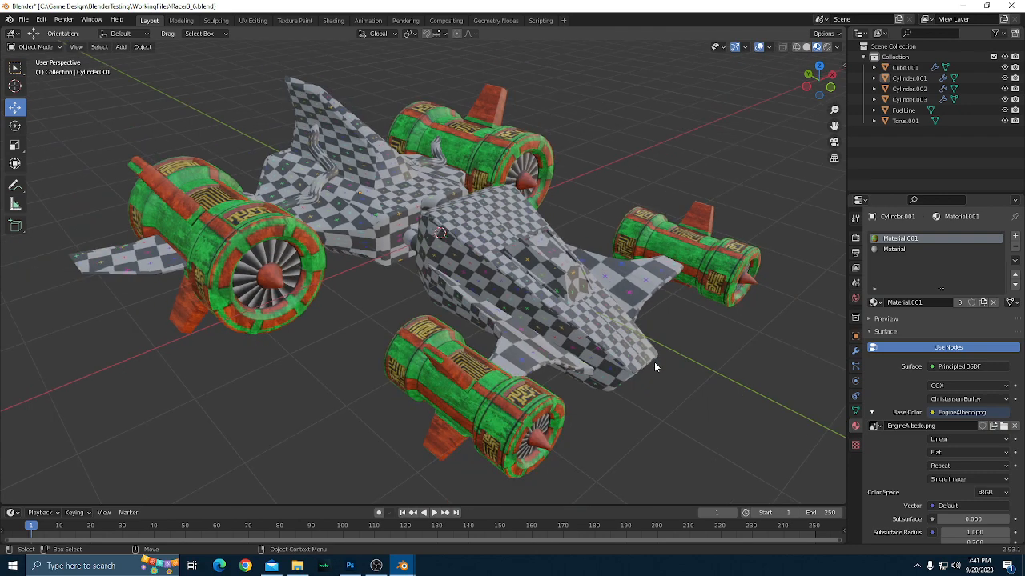
{"action": "scroll", "coordinate": [654, 362], "scroll_direction": "up", "scroll_amount": 1}
{"action": "scroll", "coordinate": [654, 361], "scroll_direction": "down", "scroll_amount": 2}
{"action": "scroll", "coordinate": [655, 360], "scroll_direction": "up", "scroll_amount": 2}
{"action": "scroll", "coordinate": [655, 366], "scroll_direction": "down", "scroll_amount": 3}
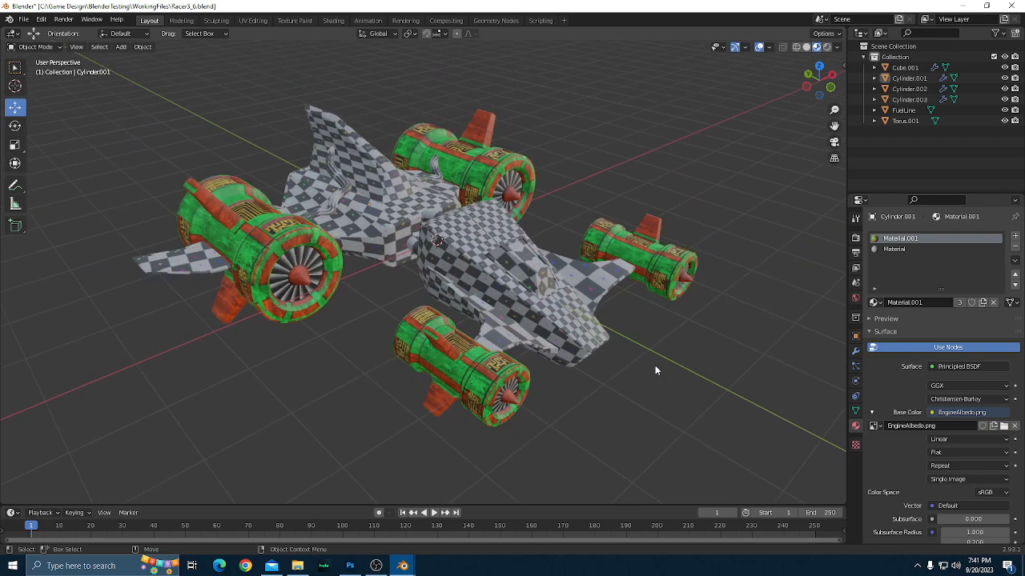
{"action": "scroll", "coordinate": [655, 367], "scroll_direction": "up", "scroll_amount": 1}
{"action": "left_click_drag", "start_coordinate": [352, 427], "coordinate": [710, 396]}
{"action": "left_click_drag", "start_coordinate": [602, 402], "coordinate": [507, 391]}
{"action": "scroll", "coordinate": [413, 353], "scroll_direction": "up", "scroll_amount": 4}
{"action": "scroll", "coordinate": [413, 353], "scroll_direction": "down", "scroll_amount": 3}
{"action": "scroll", "coordinate": [515, 379], "scroll_direction": "up", "scroll_amount": 2}
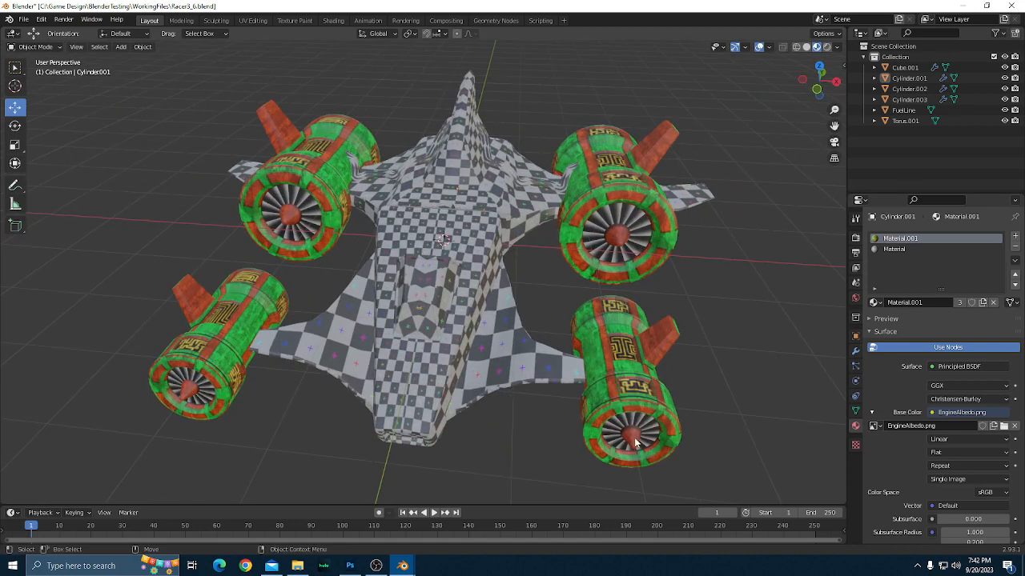
{"action": "scroll", "coordinate": [644, 458], "scroll_direction": "down", "scroll_amount": 1}
{"action": "left_click_drag", "start_coordinate": [650, 454], "coordinate": [582, 407]}
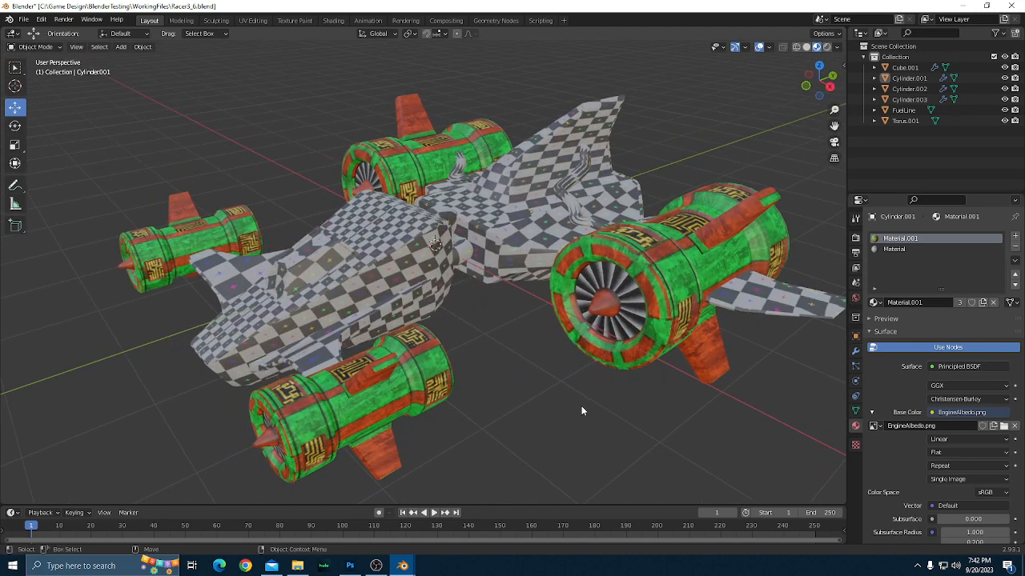
{"action": "scroll", "coordinate": [578, 409], "scroll_direction": "down", "scroll_amount": 1}
{"action": "scroll", "coordinate": [546, 407], "scroll_direction": "up", "scroll_amount": 1}
{"action": "scroll", "coordinate": [544, 409], "scroll_direction": "down", "scroll_amount": 1}
{"action": "scroll", "coordinate": [544, 410], "scroll_direction": "up", "scroll_amount": 1}
{"action": "scroll", "coordinate": [544, 409], "scroll_direction": "down", "scroll_amount": 1}
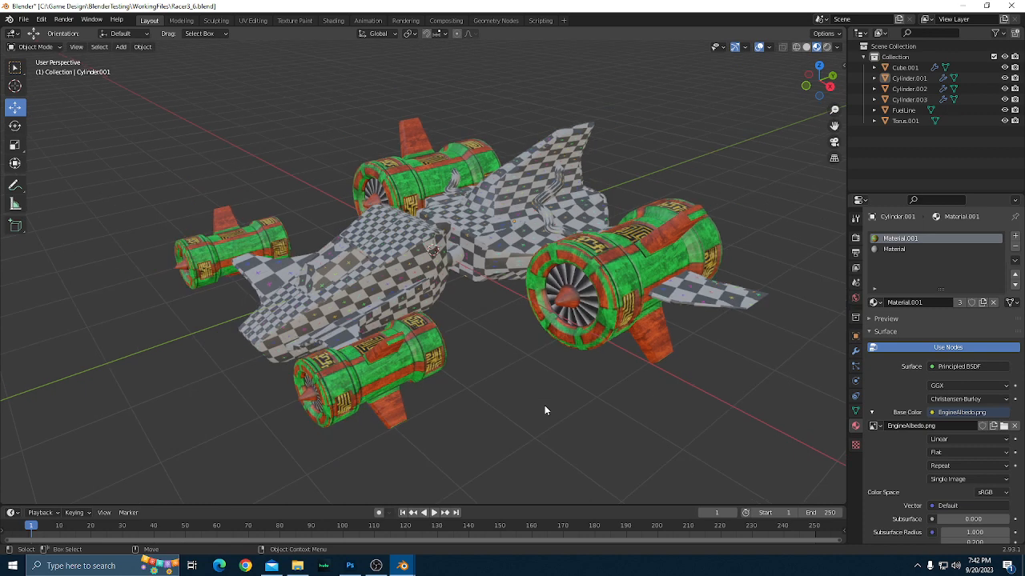
{"action": "scroll", "coordinate": [544, 410], "scroll_direction": "up", "scroll_amount": 1}
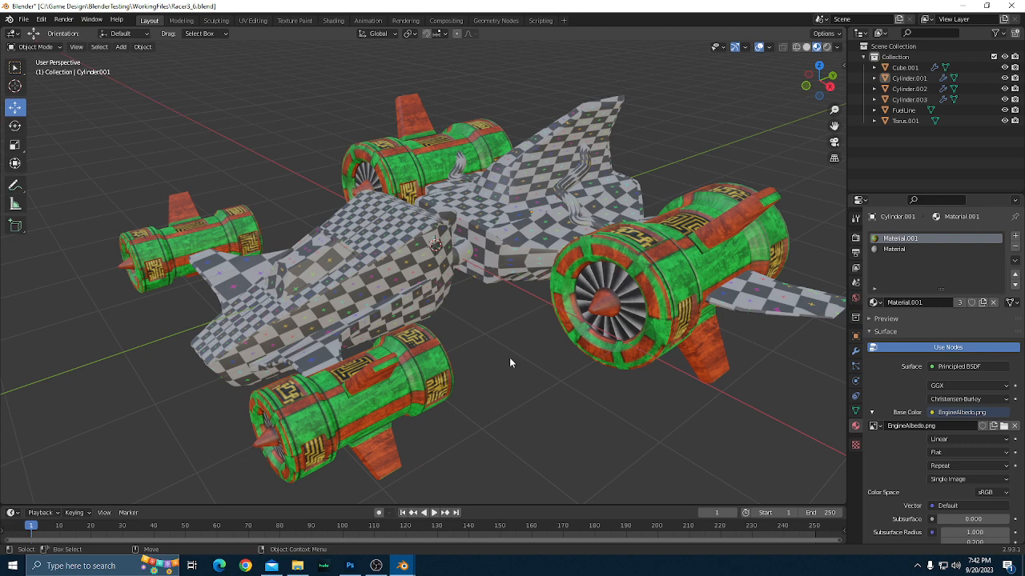
{"action": "scroll", "coordinate": [509, 357], "scroll_direction": "down", "scroll_amount": 1}
{"action": "scroll", "coordinate": [531, 347], "scroll_direction": "up", "scroll_amount": 1}
{"action": "scroll", "coordinate": [535, 347], "scroll_direction": "down", "scroll_amount": 1}
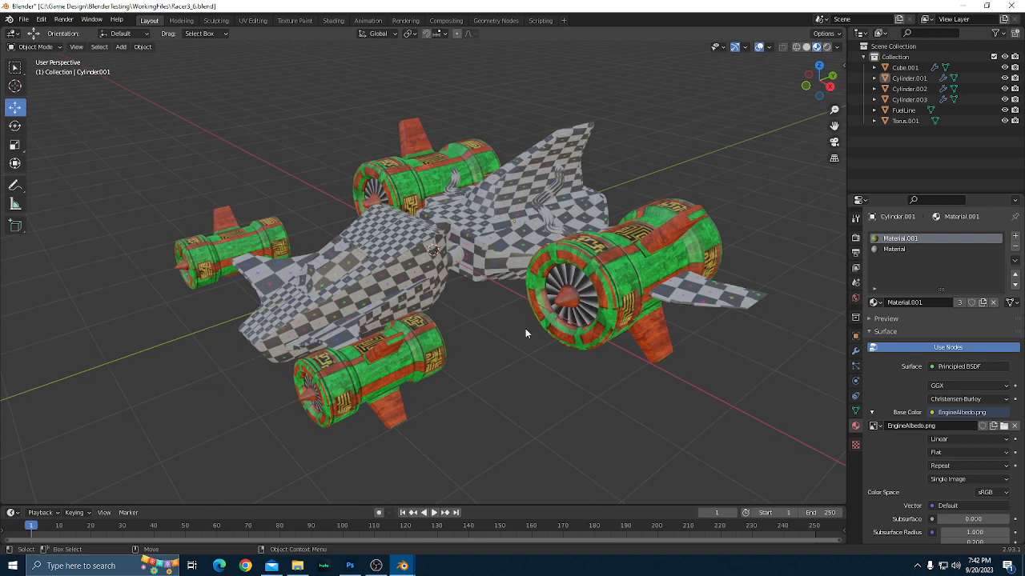
Switch to Photoshop to look over the blank 1024 × 1024 px document and its file commands, and return to Blender.
{"action": "left_click", "coordinate": [349, 567]}
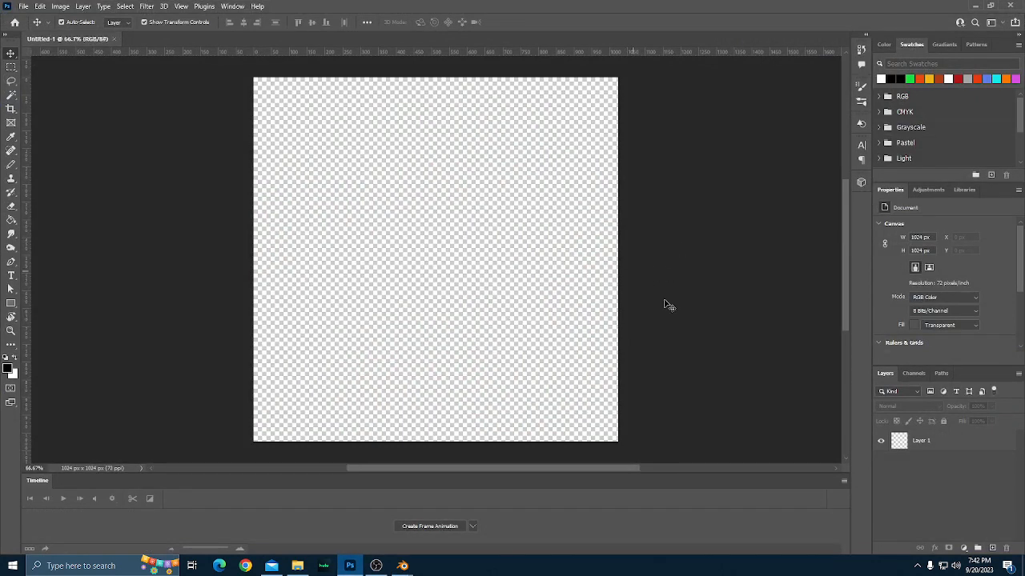
{"action": "left_click", "coordinate": [24, 6]}
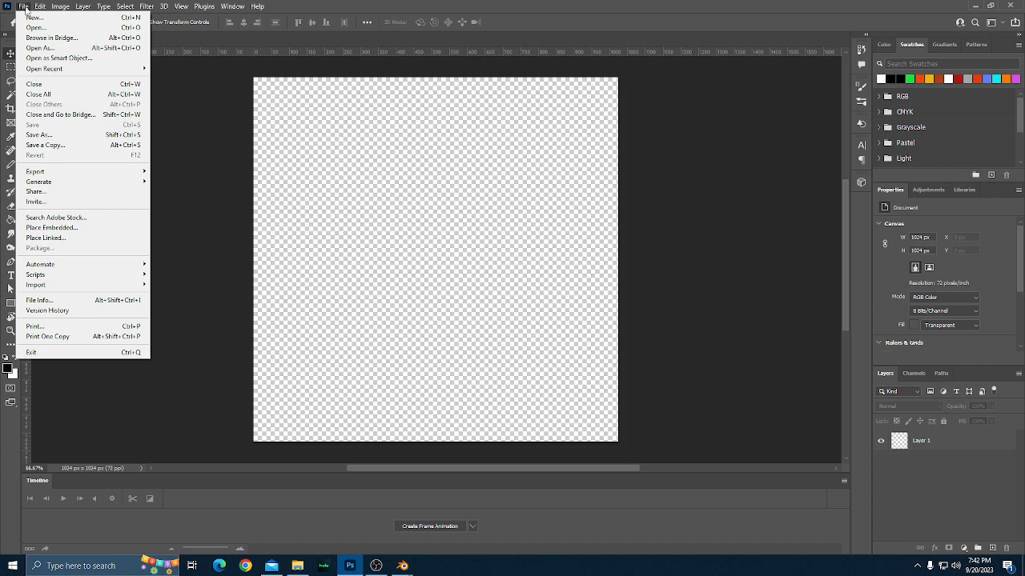
{"action": "left_click", "coordinate": [24, 8]}
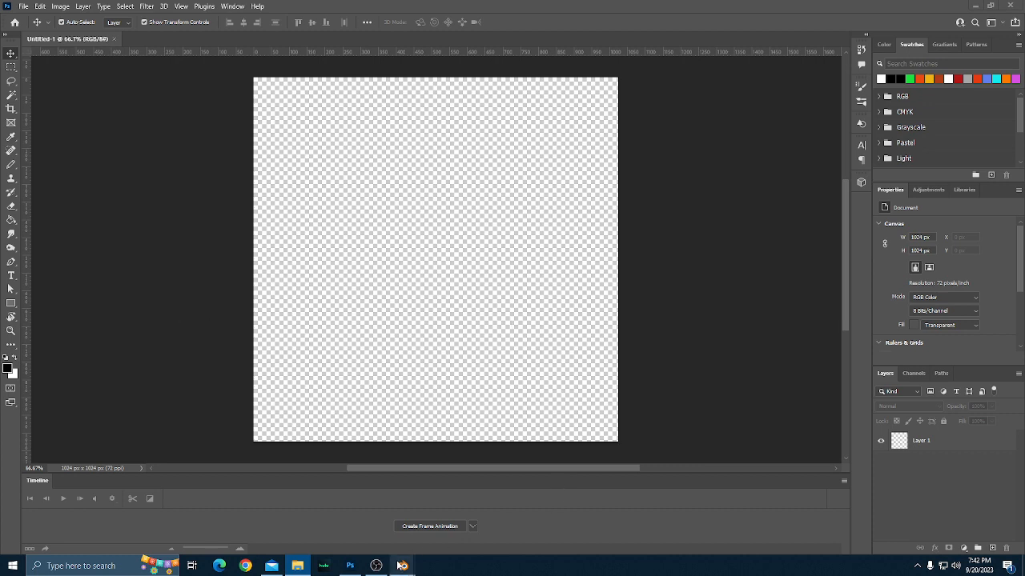
{"action": "mouse_move", "coordinate": [401, 566]}
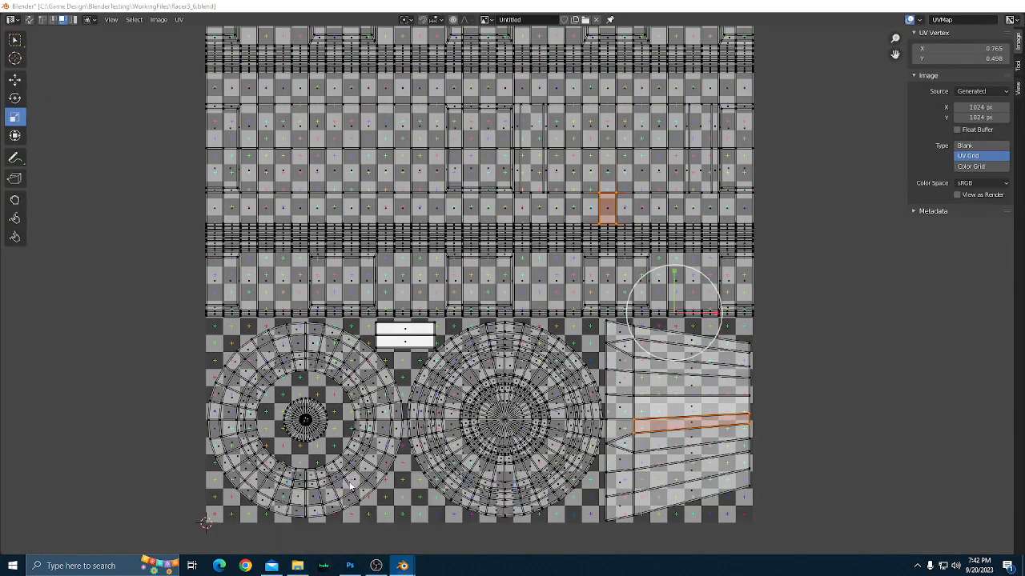
{"action": "left_click", "coordinate": [349, 485]}
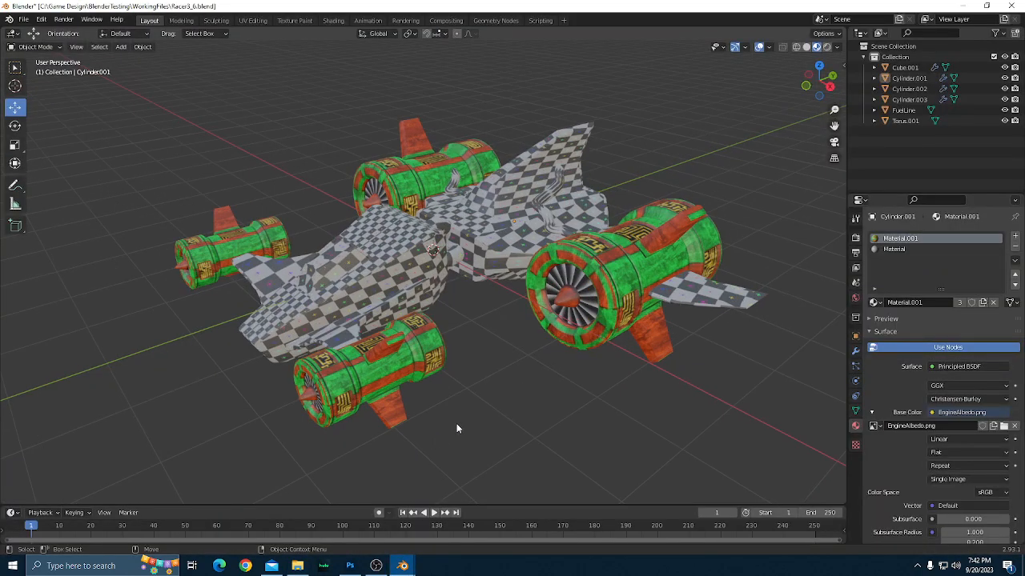
Open Cube.001, Torus.001, Cylinder.001 and FuelLine together in Edit Mode and deselect all of their geometry.
{"action": "left_click_drag", "start_coordinate": [478, 406], "coordinate": [566, 400]}
{"action": "left_click", "coordinate": [564, 392]}
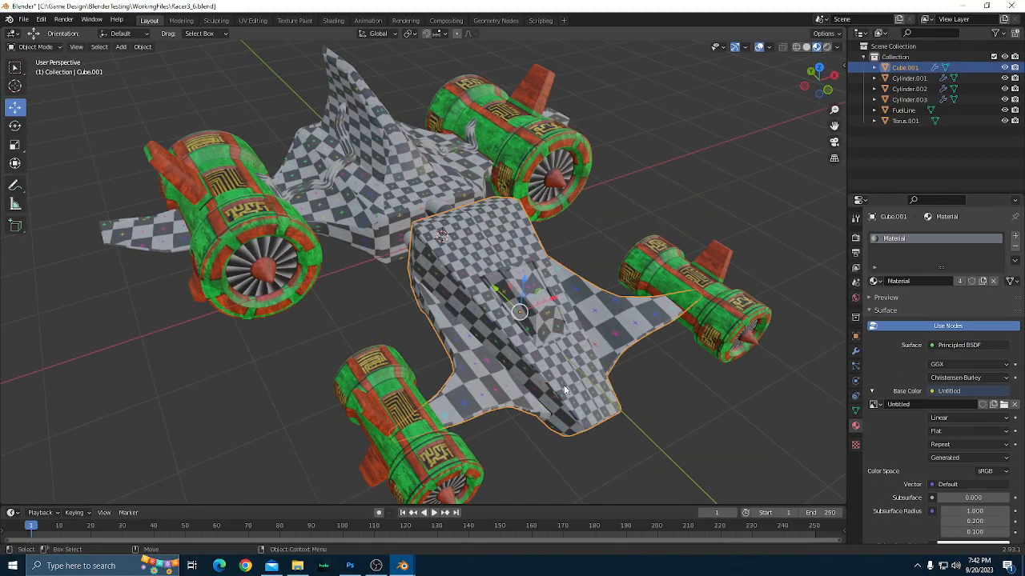
{"action": "left_click_drag", "start_coordinate": [343, 303], "coordinate": [384, 303]}
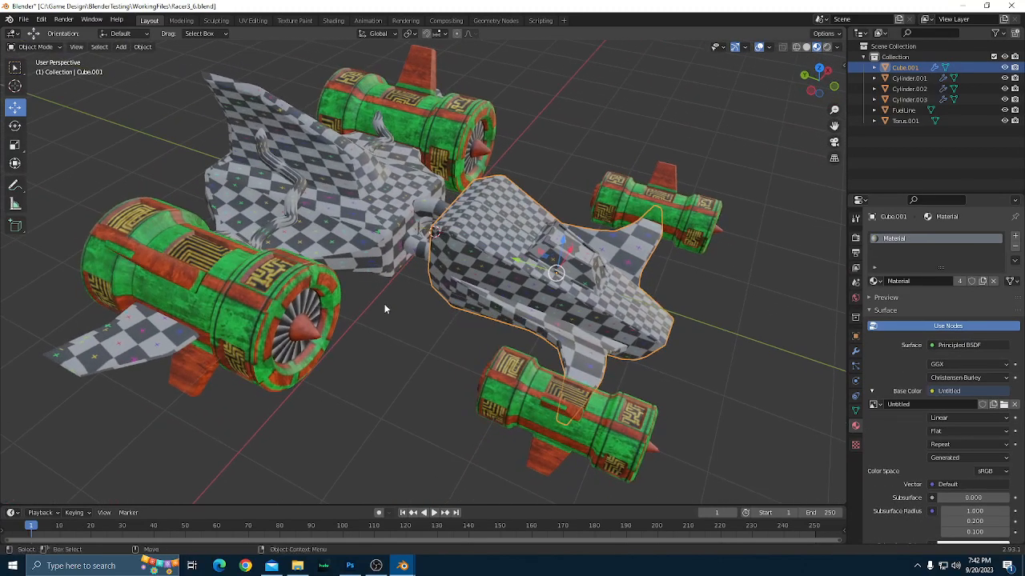
{"action": "left_click", "coordinate": [421, 203], "text": "shift"}
{"action": "left_click", "coordinate": [364, 202], "text": "shift"}
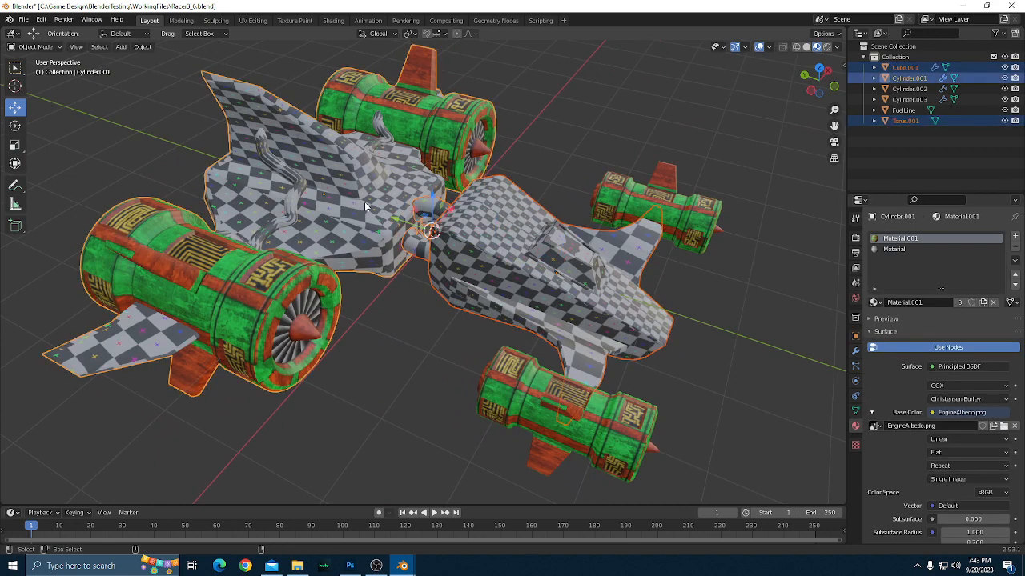
{"action": "left_click", "coordinate": [308, 200], "text": "shift"}
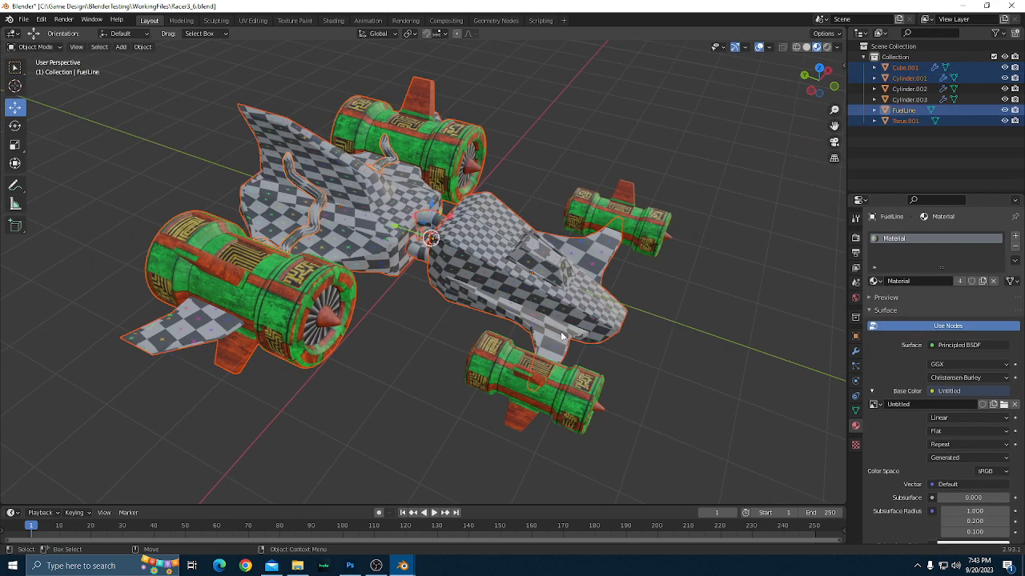
{"action": "key", "text": "Tab"}
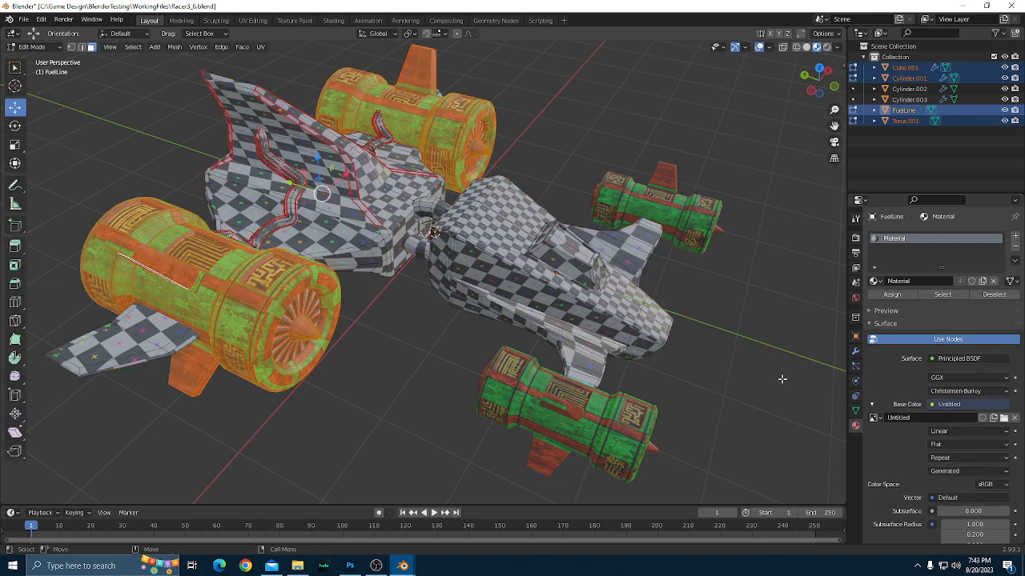
{"action": "key", "text": "alt+a"}
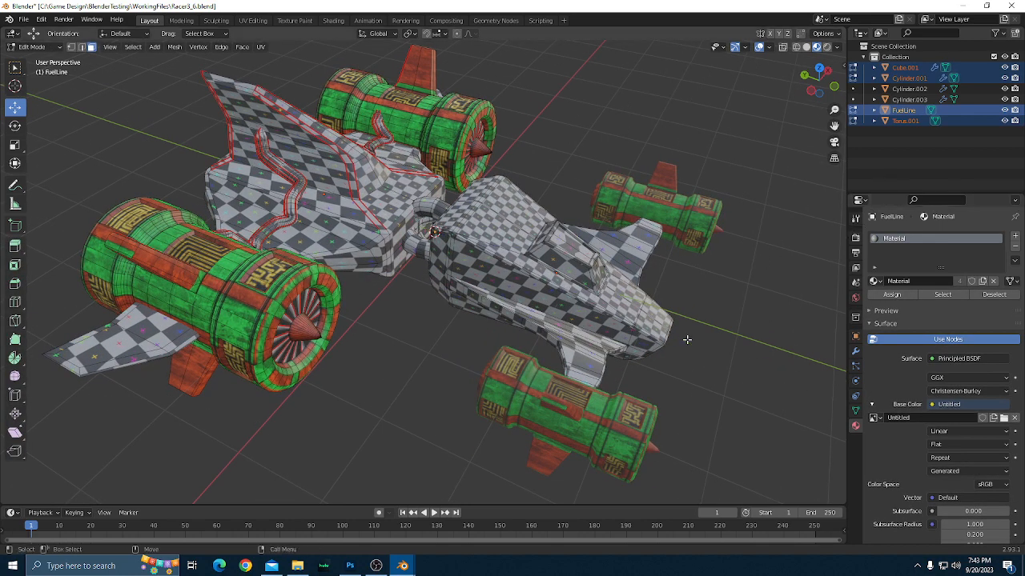
Return to Object Mode and clear the object selection.
{"action": "scroll", "coordinate": [686, 339], "scroll_direction": "down", "scroll_amount": 1}
{"action": "left_click_drag", "start_coordinate": [711, 367], "coordinate": [681, 364]}
{"action": "scroll", "coordinate": [681, 363], "scroll_direction": "up", "scroll_amount": 1}
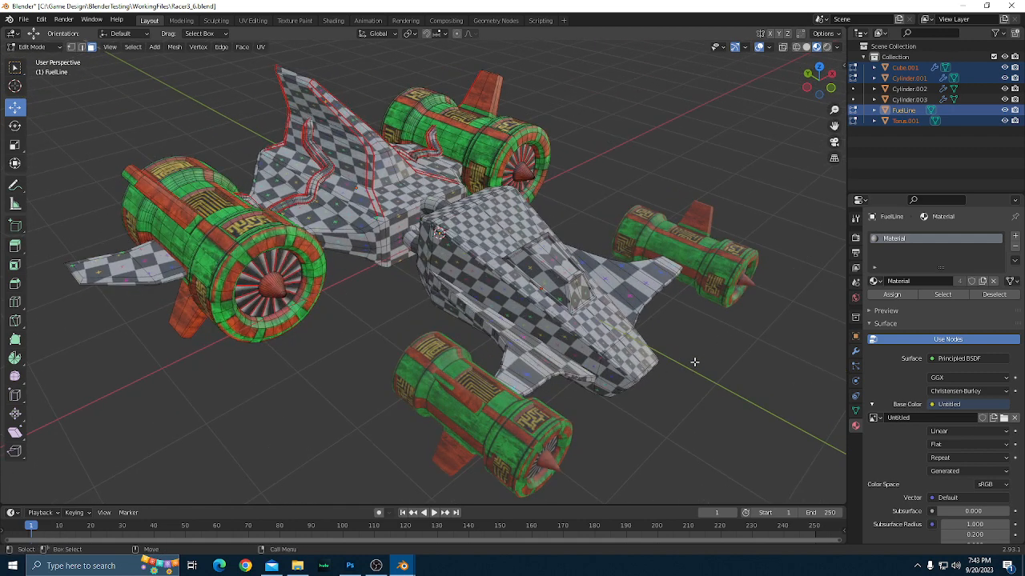
{"action": "key", "text": "Tab"}
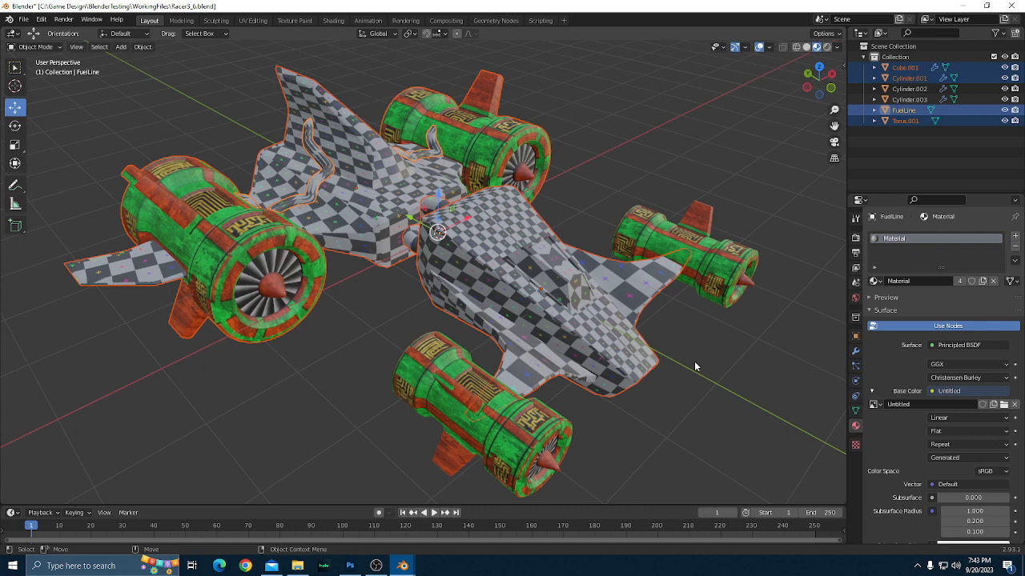
{"action": "left_click", "coordinate": [694, 361]}
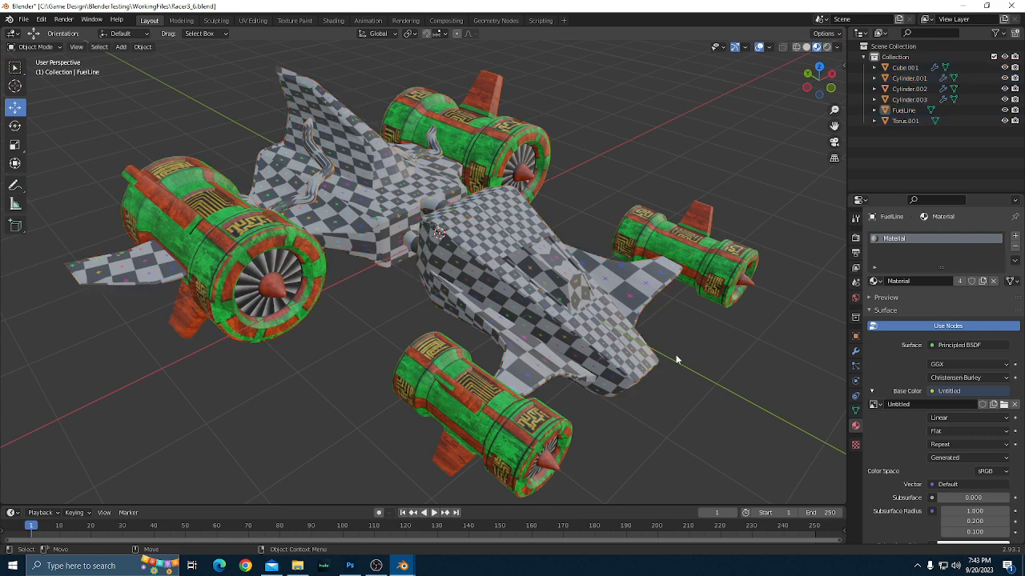
Open Cube.001, Cylinder.001, Torus.001 and FuelLine together in Edit Mode and select all faces assigned to the checkered Material.
{"action": "left_click", "coordinate": [603, 337]}
{"action": "left_click", "coordinate": [387, 205], "text": "shift"}
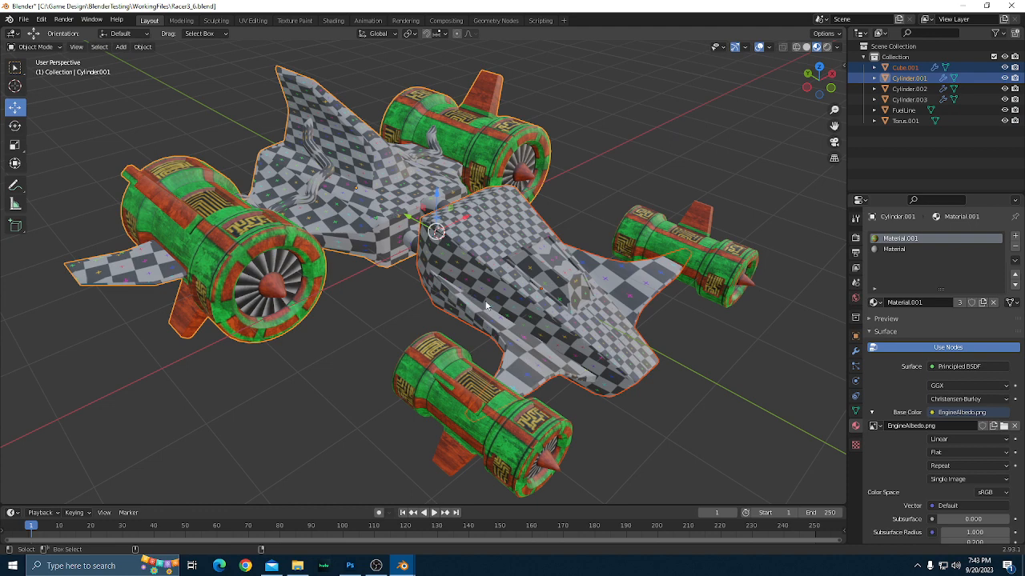
{"action": "left_click", "coordinate": [428, 200], "text": "shift"}
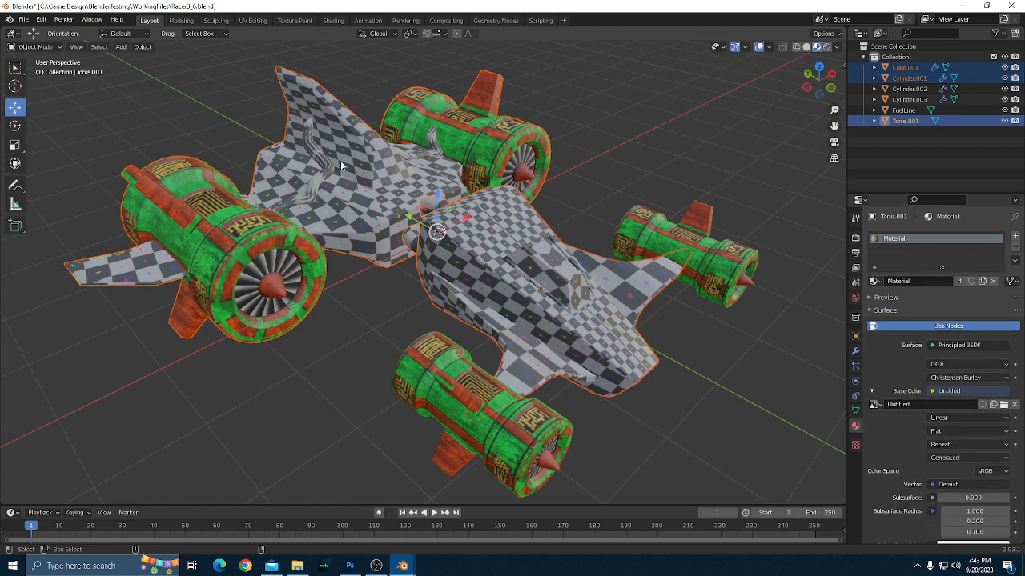
{"action": "left_click", "coordinate": [318, 161], "text": "shift"}
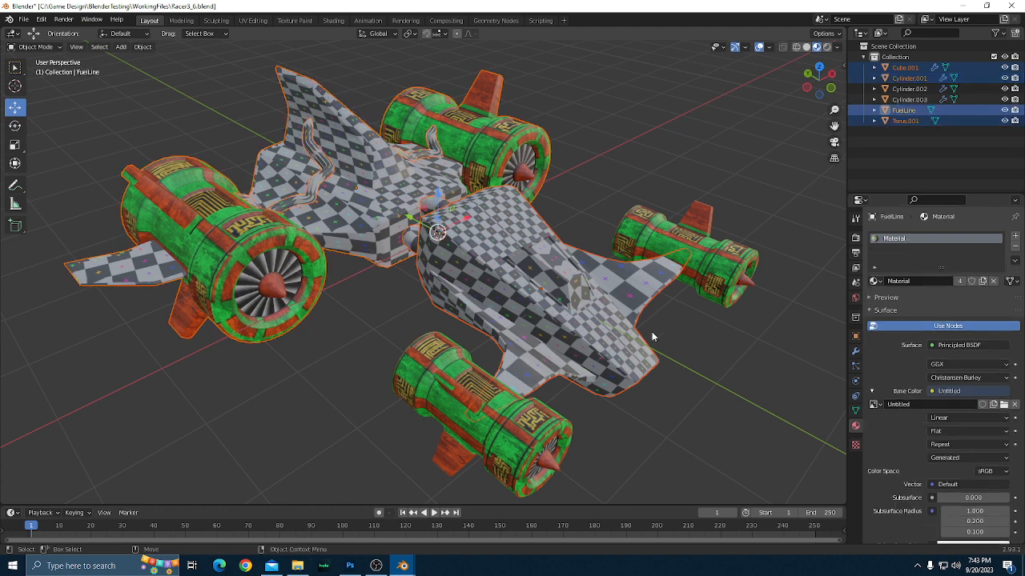
{"action": "key", "text": "Tab"}
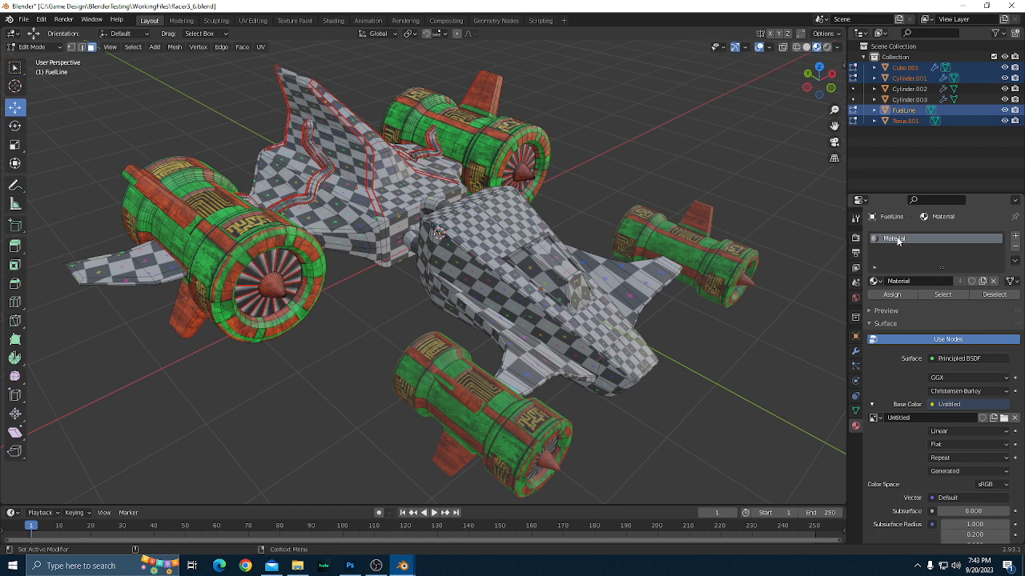
{"action": "left_click", "coordinate": [942, 295]}
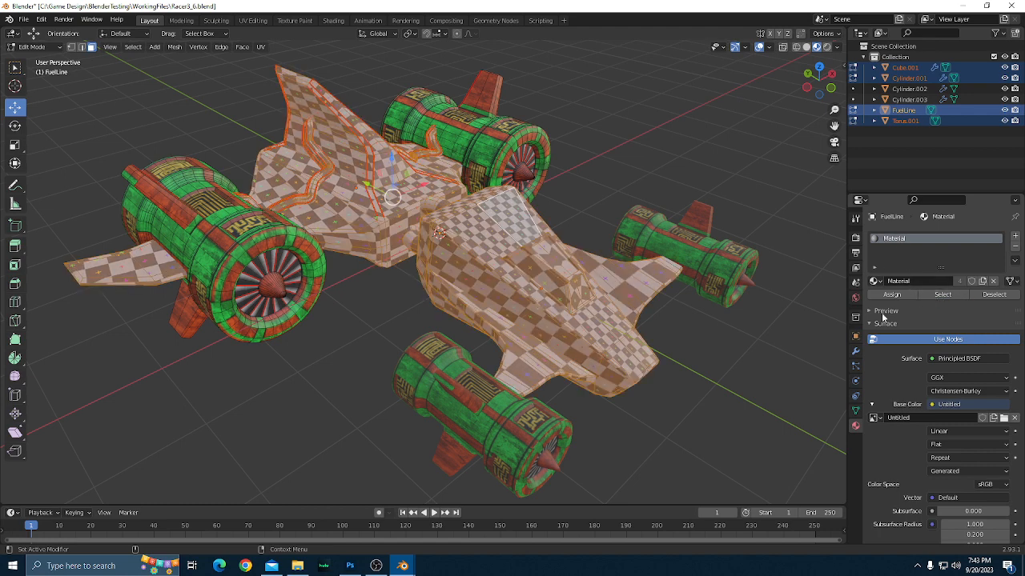
Examine the selected checkered faces on the nose, wings, tail and fuel lines from several sides.
{"action": "scroll", "coordinate": [599, 424], "scroll_direction": "down", "scroll_amount": 1}
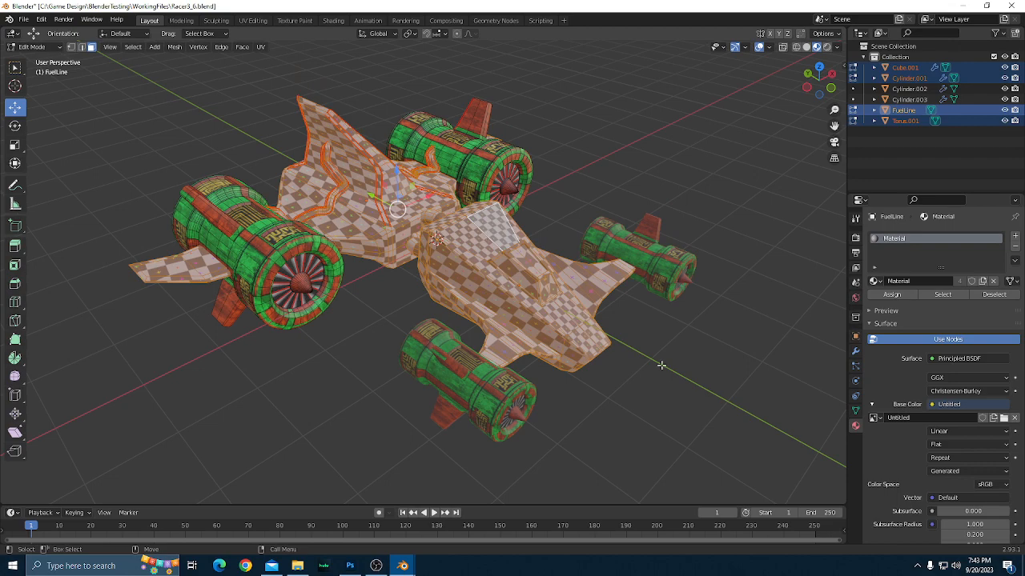
{"action": "left_click_drag", "start_coordinate": [663, 380], "coordinate": [392, 193]}
{"action": "left_click_drag", "start_coordinate": [581, 311], "coordinate": [603, 259]}
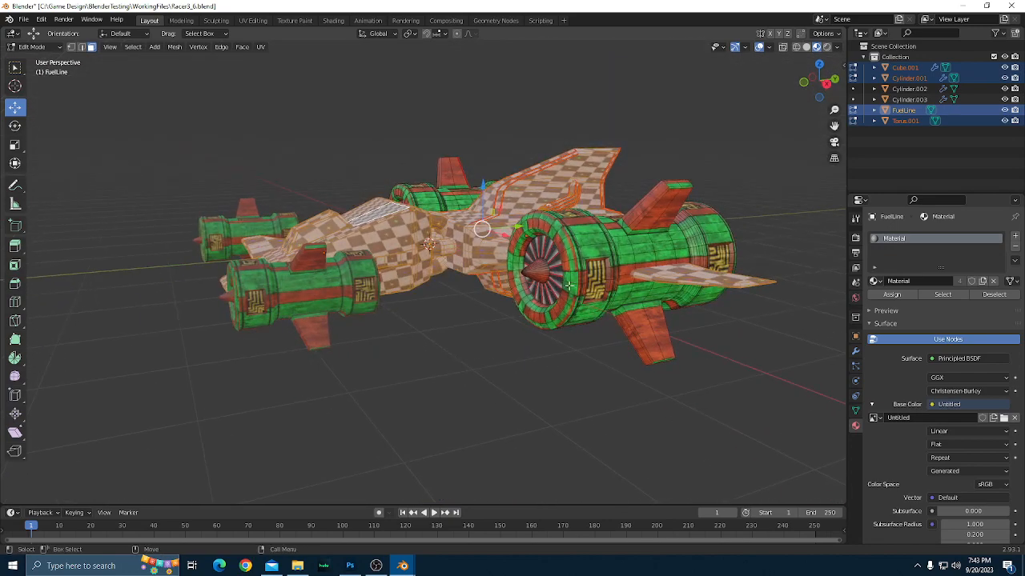
{"action": "scroll", "coordinate": [521, 356], "scroll_direction": "up", "scroll_amount": 5}
{"action": "left_click_drag", "start_coordinate": [479, 380], "coordinate": [544, 403]}
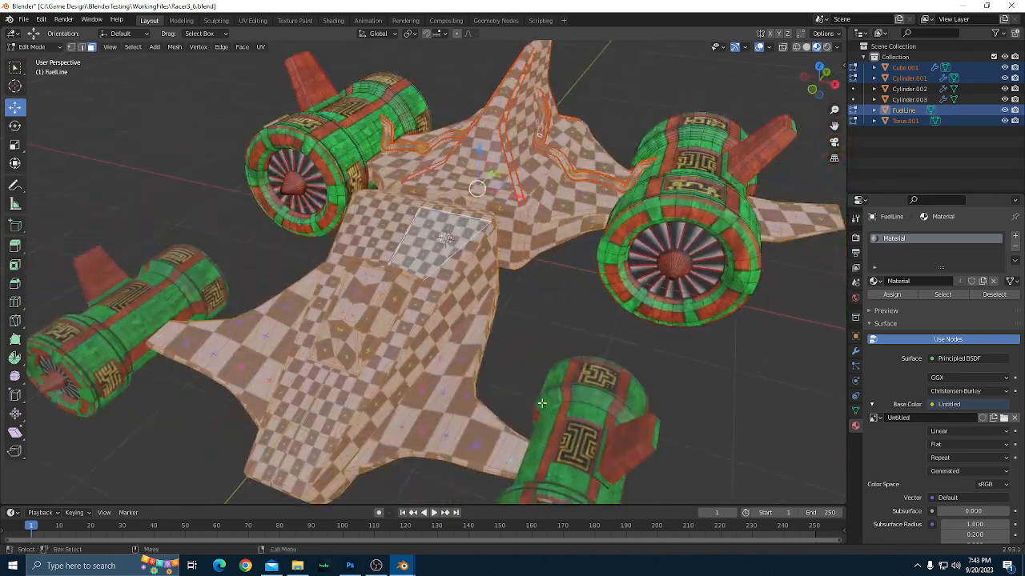
{"action": "scroll", "coordinate": [545, 403], "scroll_direction": "down", "scroll_amount": 1}
{"action": "left_click_drag", "start_coordinate": [623, 420], "coordinate": [670, 421]}
{"action": "scroll", "coordinate": [687, 424], "scroll_direction": "up", "scroll_amount": 1}
{"action": "scroll", "coordinate": [687, 425], "scroll_direction": "down", "scroll_amount": 2}
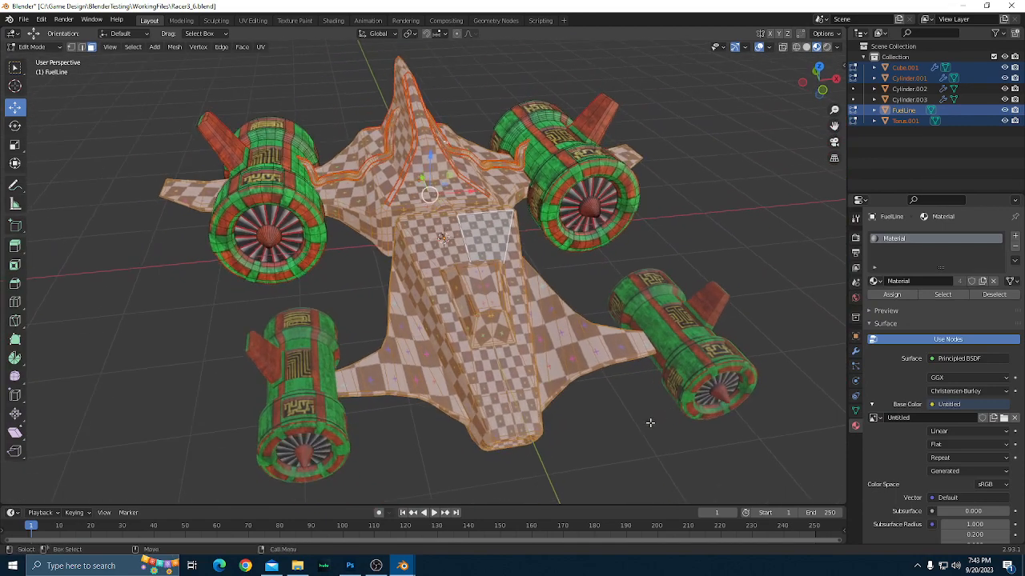
{"action": "scroll", "coordinate": [652, 423], "scroll_direction": "down", "scroll_amount": 1}
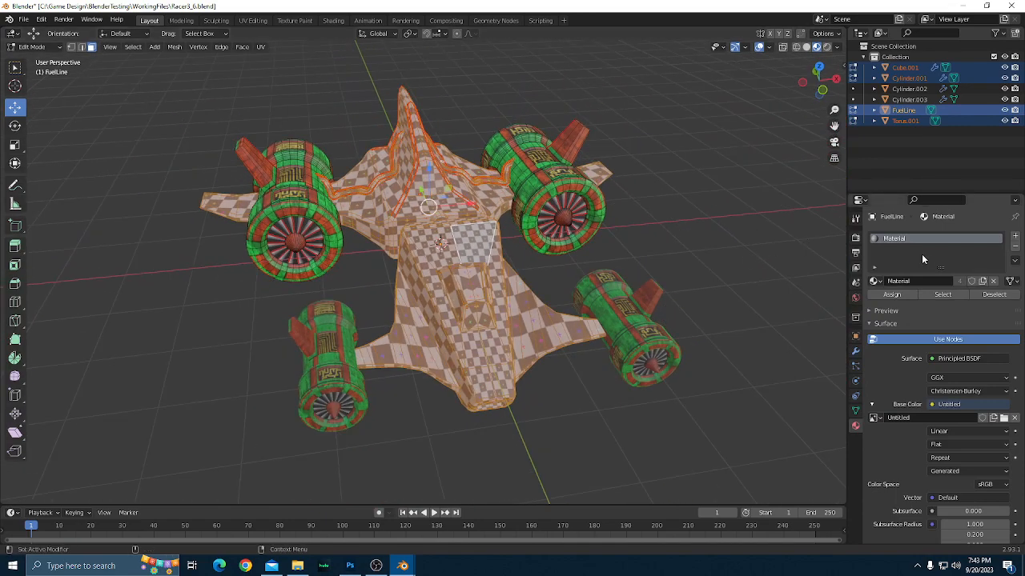
Return the racer parts to Object Mode and clear the object selection.
{"action": "scroll", "coordinate": [675, 277], "scroll_direction": "up", "scroll_amount": 1}
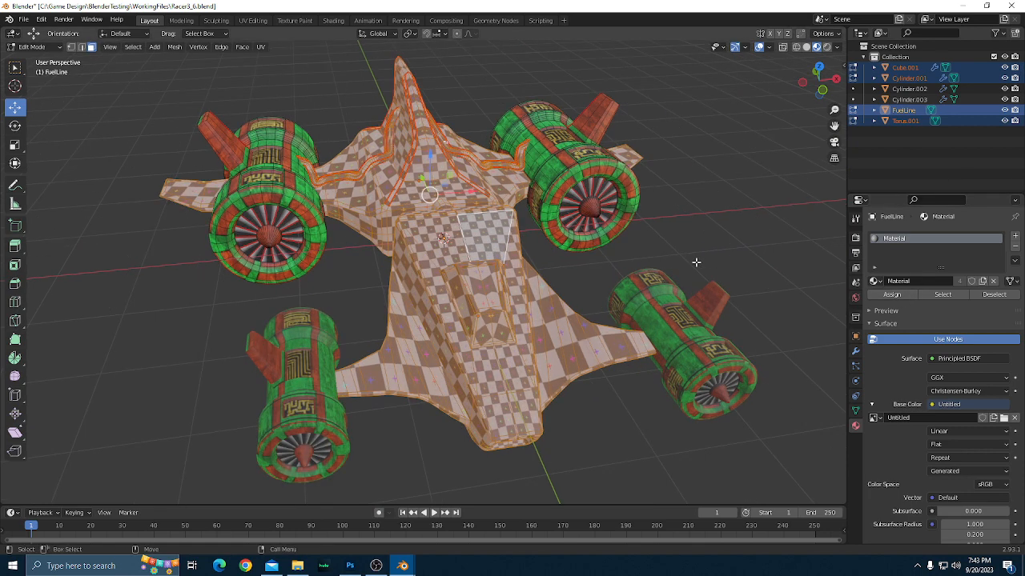
{"action": "left_click_drag", "start_coordinate": [696, 263], "coordinate": [689, 275]}
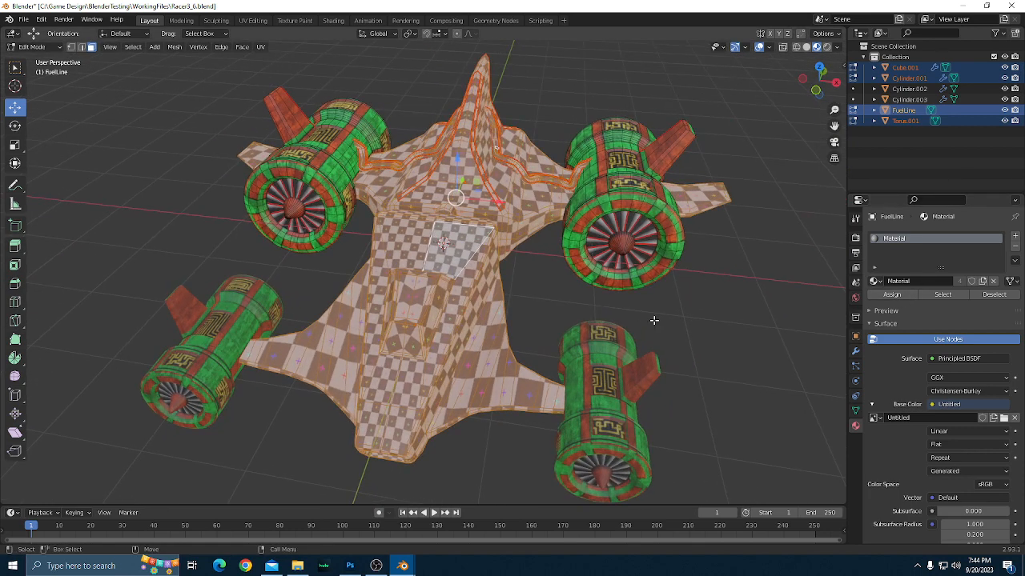
{"action": "scroll", "coordinate": [654, 320], "scroll_direction": "up", "scroll_amount": 1}
{"action": "scroll", "coordinate": [654, 320], "scroll_direction": "down", "scroll_amount": 1}
{"action": "scroll", "coordinate": [654, 320], "scroll_direction": "up", "scroll_amount": 1}
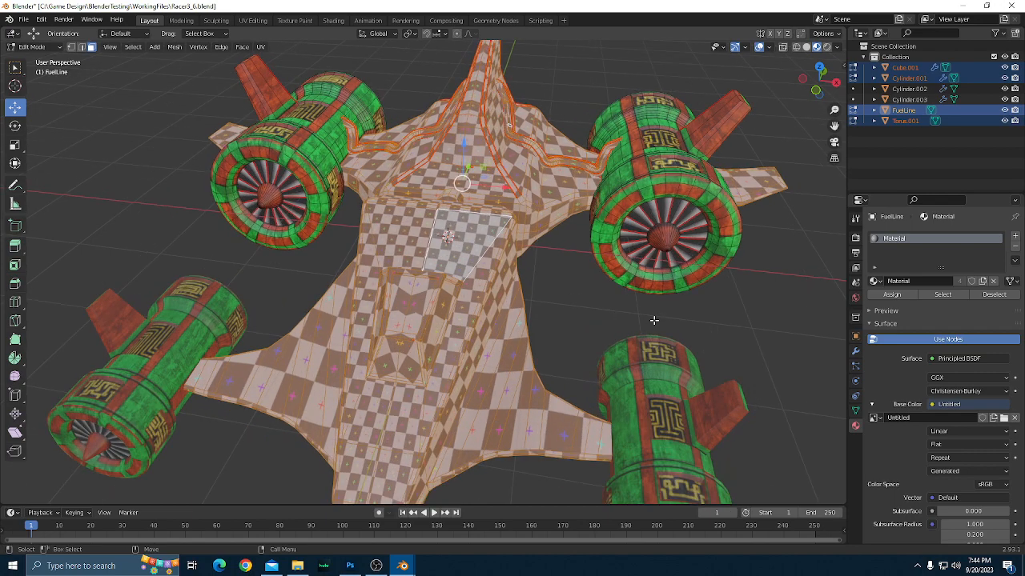
{"action": "key", "text": "Tab"}
{"action": "scroll", "coordinate": [654, 321], "scroll_direction": "down", "scroll_amount": 1}
{"action": "left_click", "coordinate": [712, 310]}
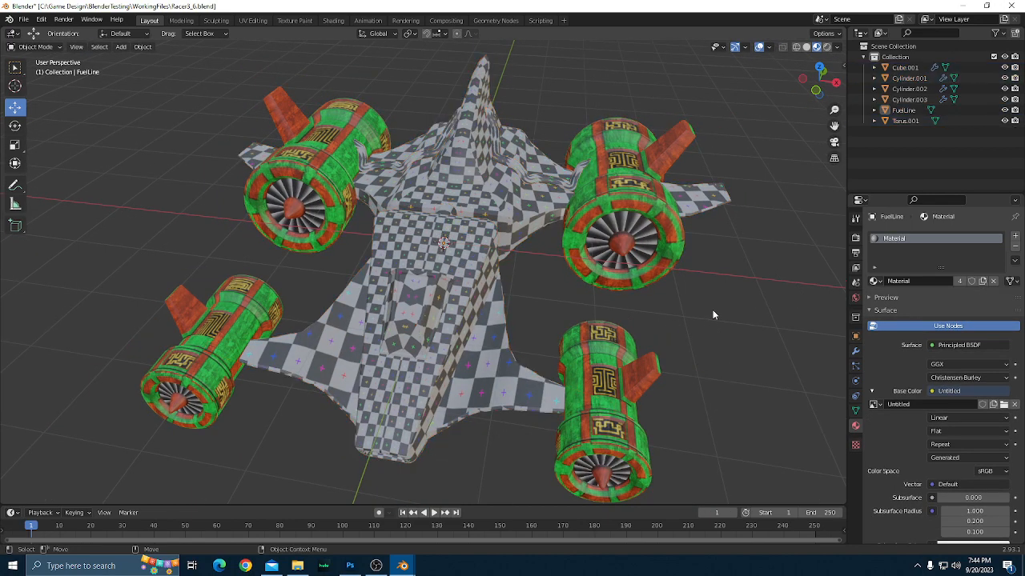
Examine the checkered hull, wings and tail next to the textured engines from the side and front.
{"action": "left_click_drag", "start_coordinate": [713, 310], "coordinate": [595, 381]}
{"action": "scroll", "coordinate": [732, 371], "scroll_direction": "up", "scroll_amount": 1}
{"action": "scroll", "coordinate": [482, 317], "scroll_direction": "down", "scroll_amount": 1}
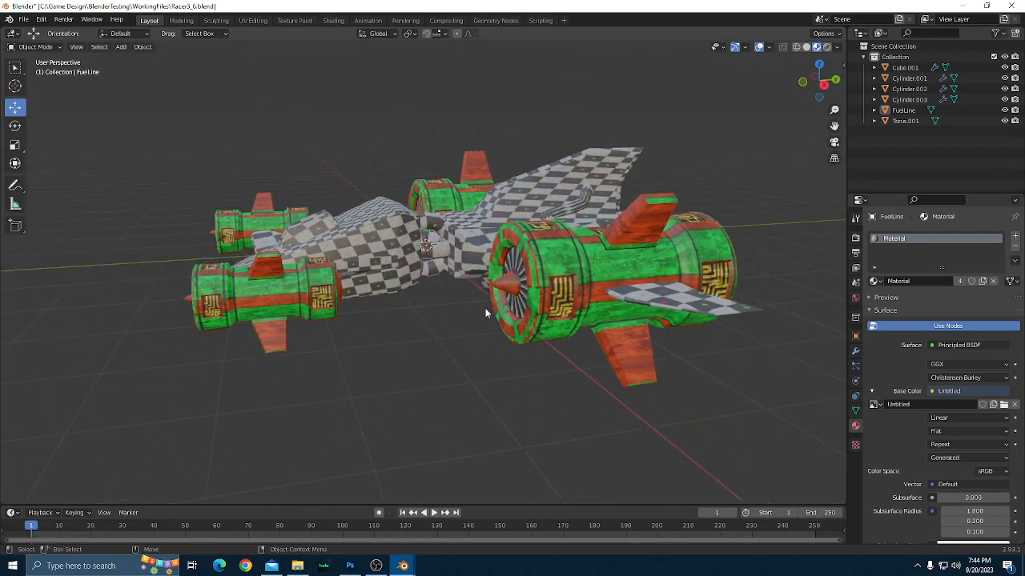
{"action": "scroll", "coordinate": [485, 320], "scroll_direction": "up", "scroll_amount": 1}
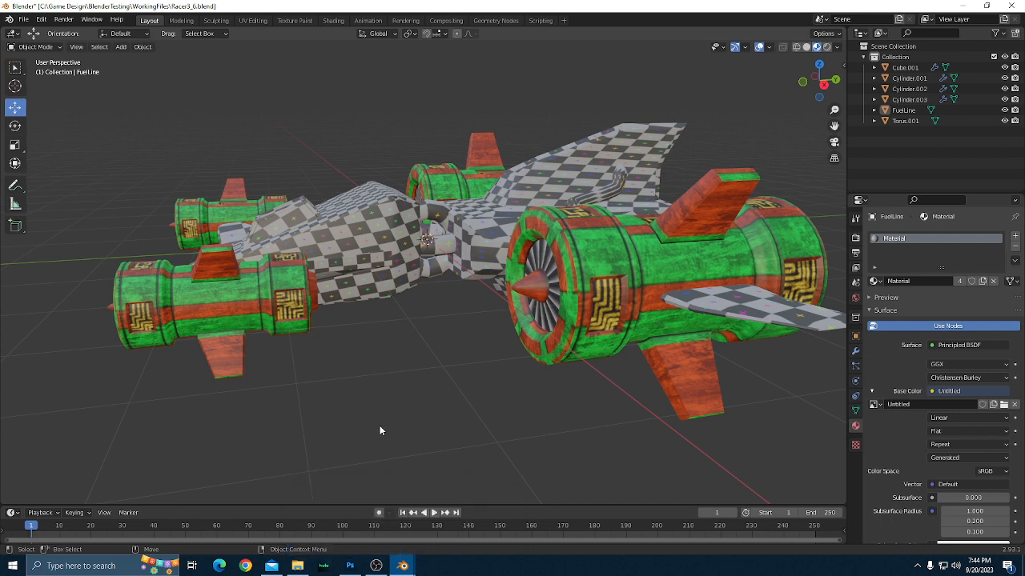
{"action": "left_click_drag", "start_coordinate": [477, 404], "coordinate": [701, 422]}
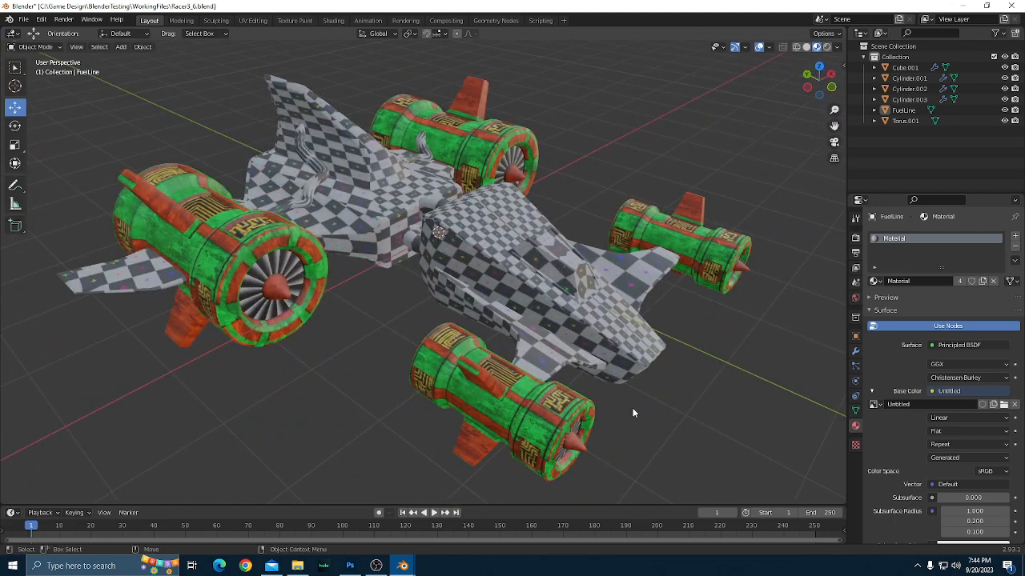
Switch to Photoshop and place the ShipHullUV1 template at full size in the 1024 px document.
{"action": "left_click", "coordinate": [350, 566]}
{"action": "scroll", "coordinate": [353, 374], "scroll_direction": "down", "scroll_amount": 1}
{"action": "scroll", "coordinate": [352, 375], "scroll_direction": "up", "scroll_amount": 2}
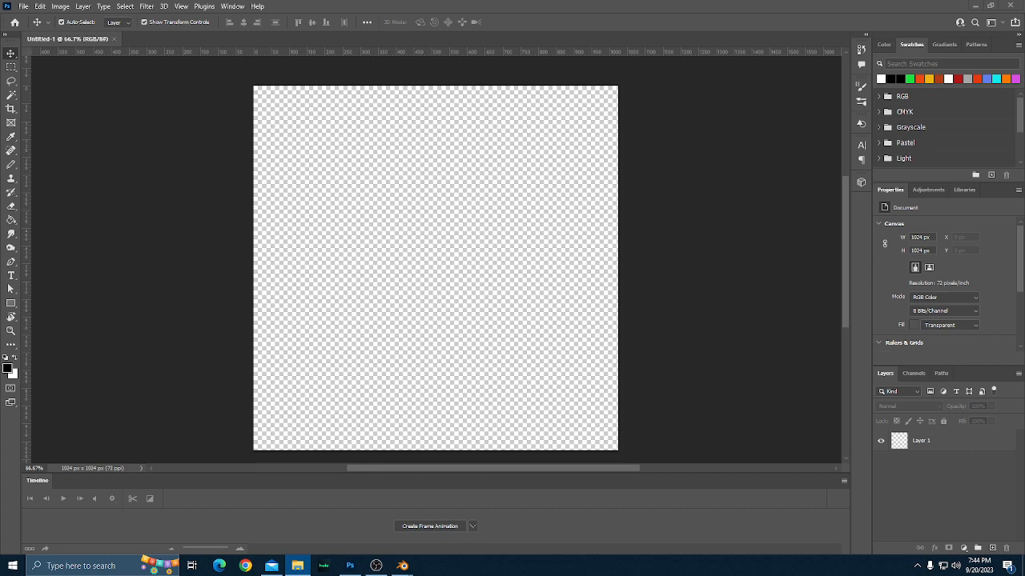
{"action": "left_click_drag", "start_coordinate": [164, 200], "coordinate": [344, 238]}
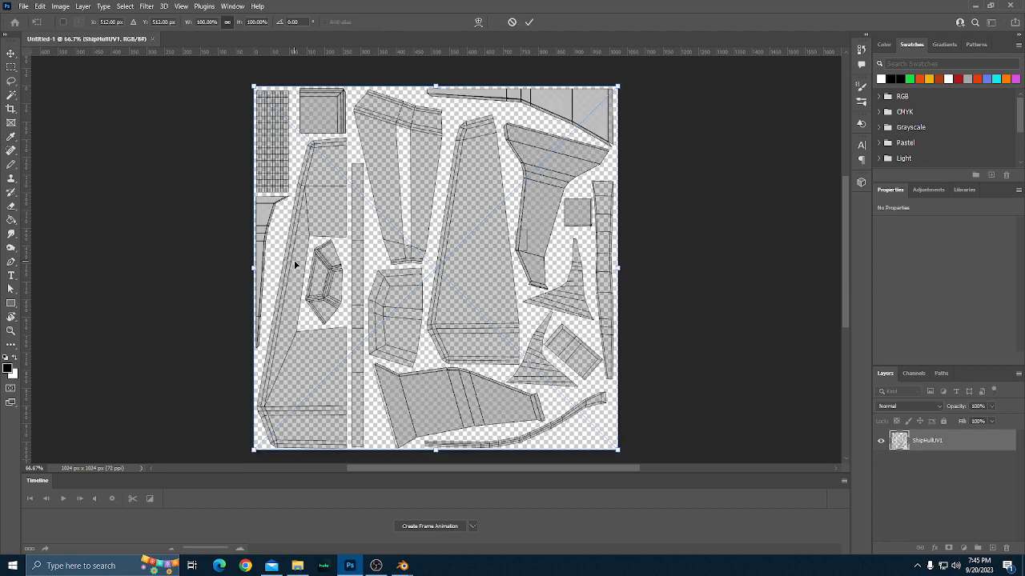
{"action": "left_click", "coordinate": [527, 23]}
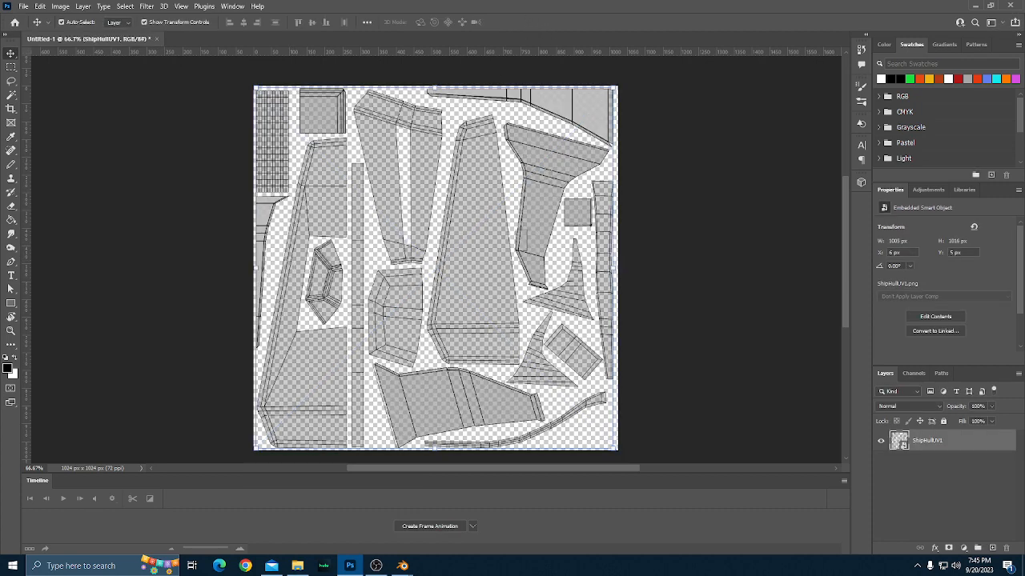
Place the ShipHullUV2 template above ShipHullUV1 at full size and clear the layer selection.
{"action": "left_click_drag", "start_coordinate": [1024, 264], "coordinate": [459, 257]}
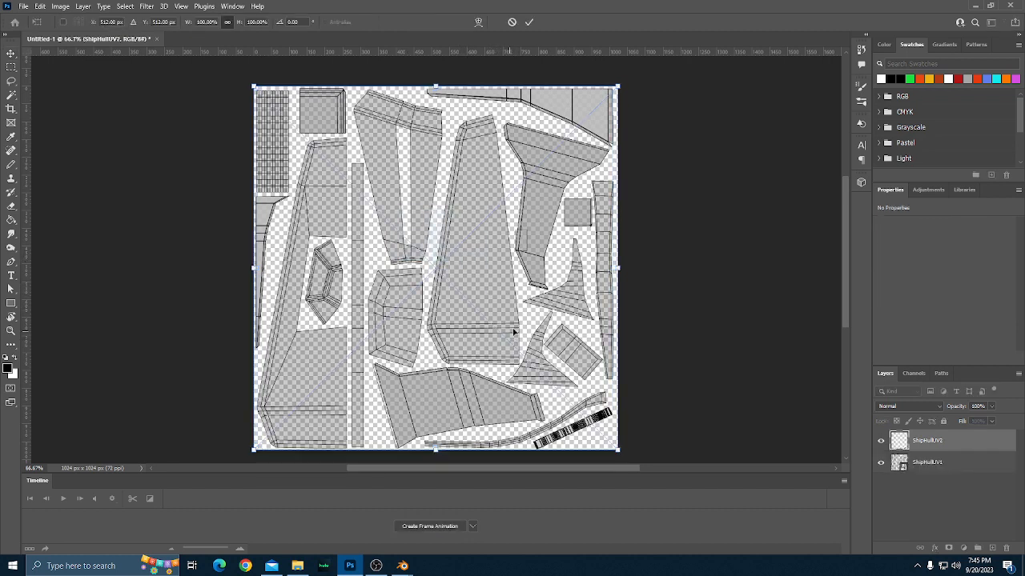
{"action": "left_click", "coordinate": [527, 22]}
{"action": "left_click", "coordinate": [712, 358]}
{"action": "scroll", "coordinate": [713, 358], "scroll_direction": "down", "scroll_amount": 1}
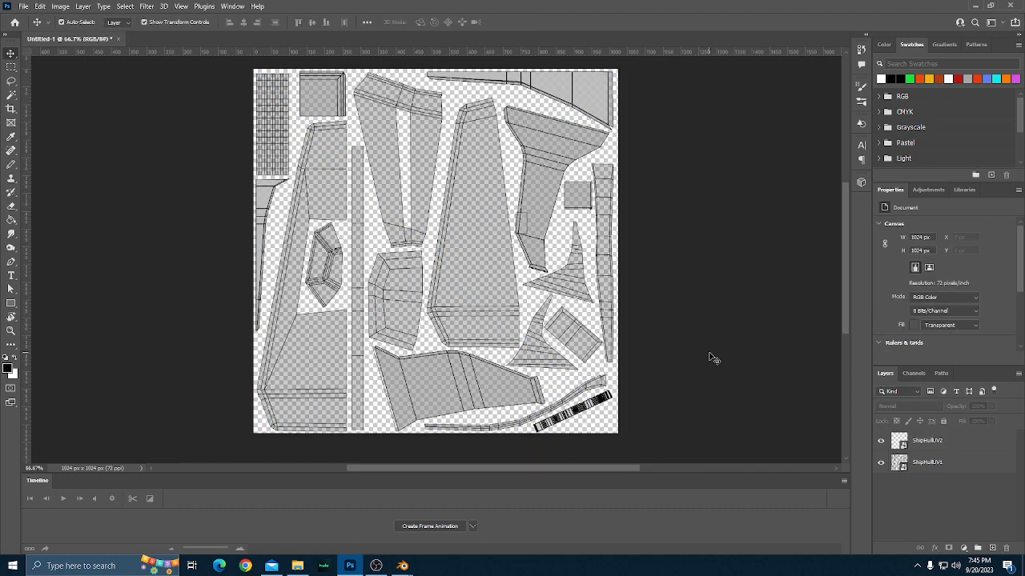
{"action": "scroll", "coordinate": [712, 358], "scroll_direction": "up", "scroll_amount": 1}
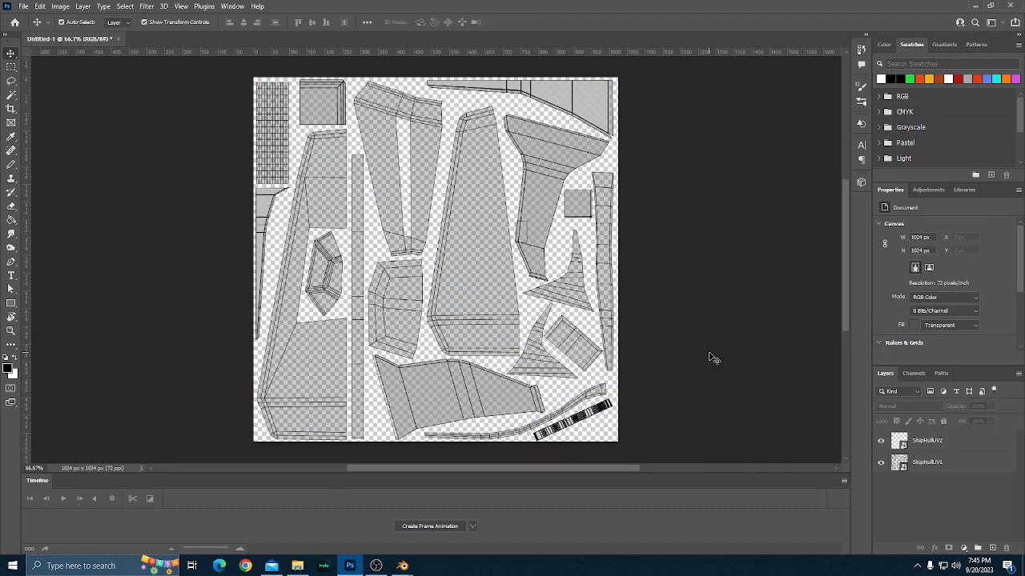
{"action": "scroll", "coordinate": [712, 358], "scroll_direction": "down", "scroll_amount": 2}
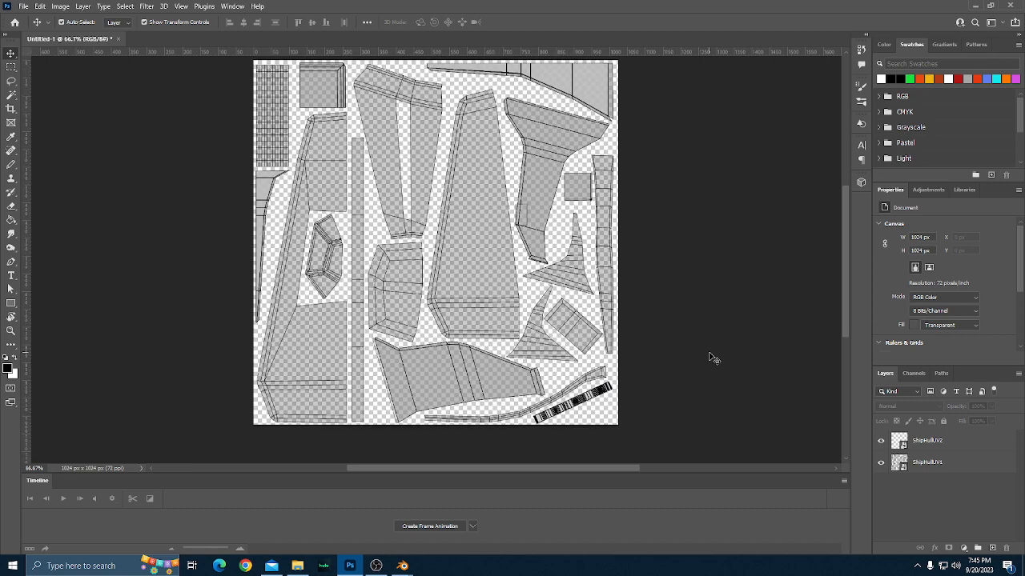
{"action": "scroll", "coordinate": [712, 358], "scroll_direction": "up", "scroll_amount": 1}
Switch to Blender's main window and open Cube.001, Cylinder.001, Torus.001 and FuelLine together in Edit Mode.
{"action": "mouse_move", "coordinate": [405, 567]}
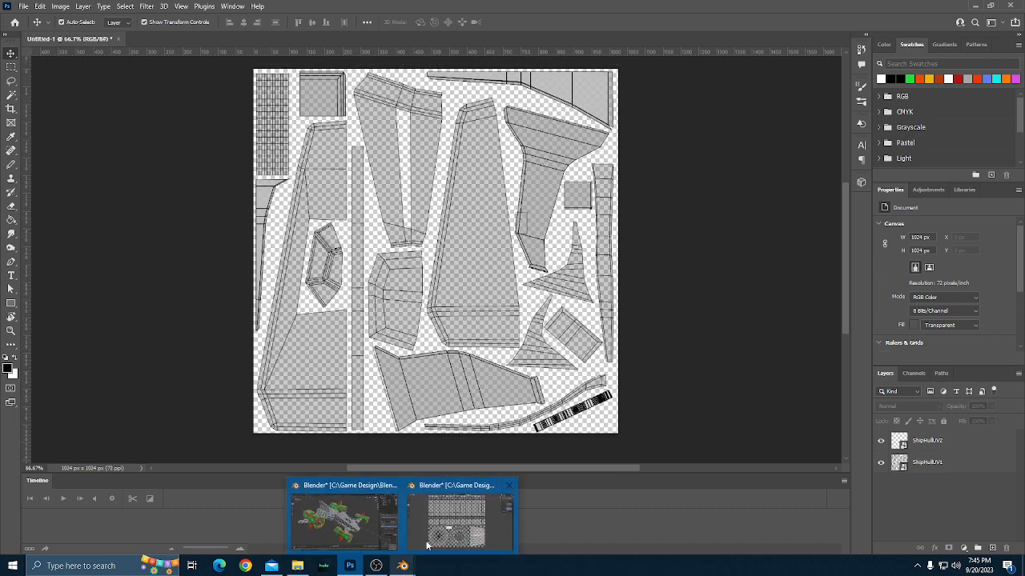
{"action": "left_click", "coordinate": [450, 527]}
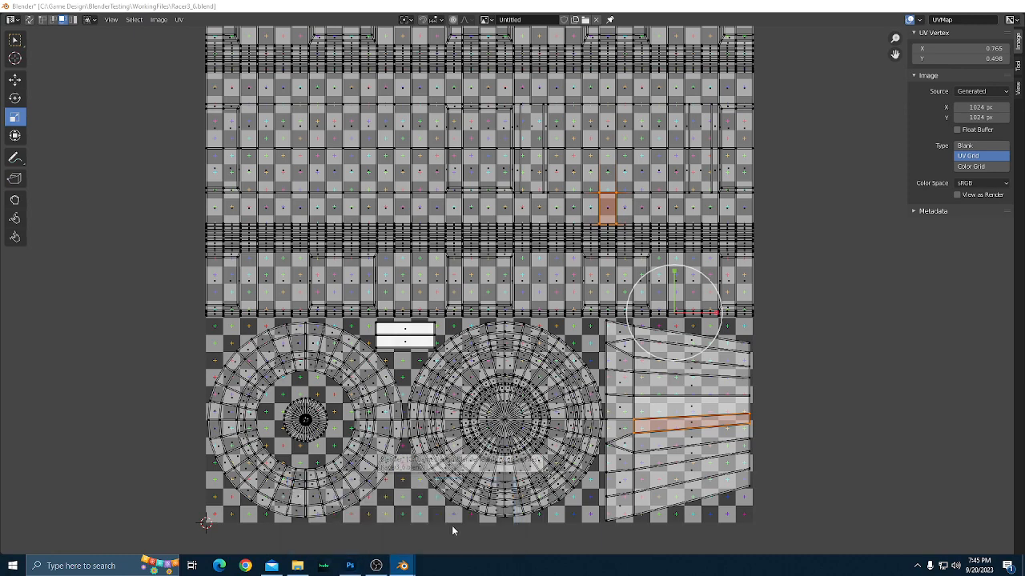
{"action": "left_click", "coordinate": [962, 6]}
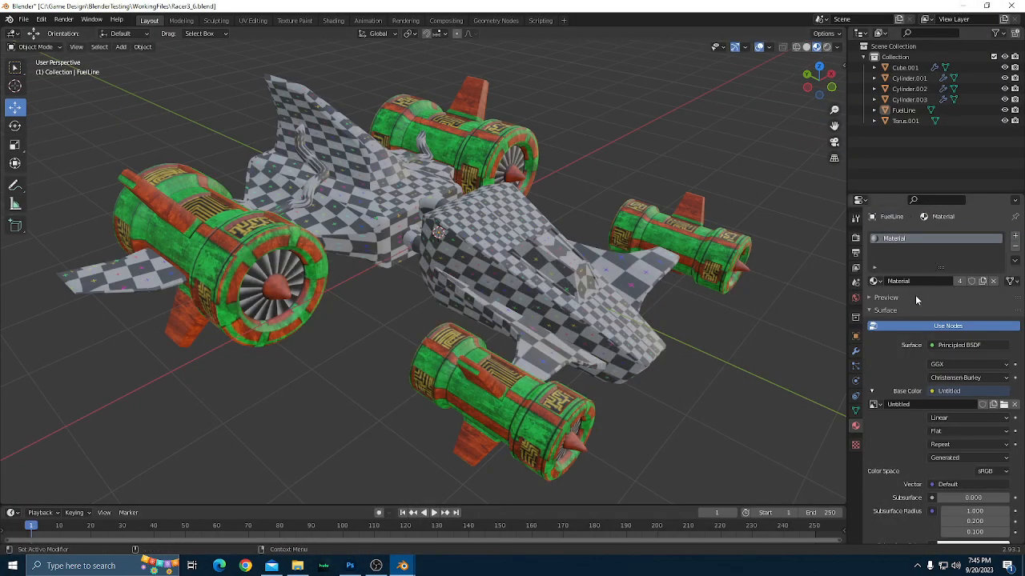
{"action": "left_click", "coordinate": [603, 260]}
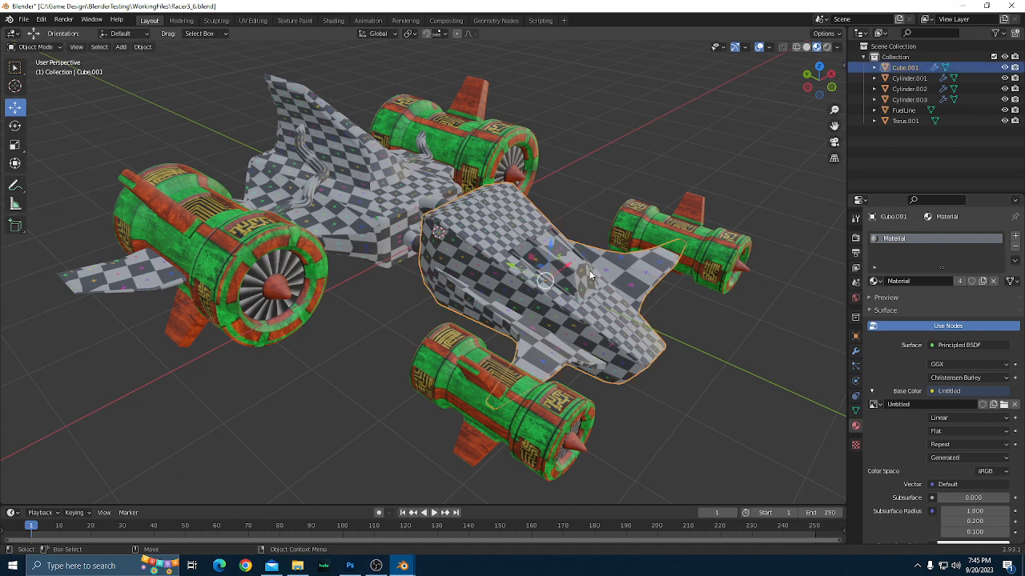
{"action": "left_click", "coordinate": [418, 248], "text": "shift"}
{"action": "left_click", "coordinate": [318, 189], "text": "shift"}
{"action": "left_click", "coordinate": [317, 189], "text": "shift"}
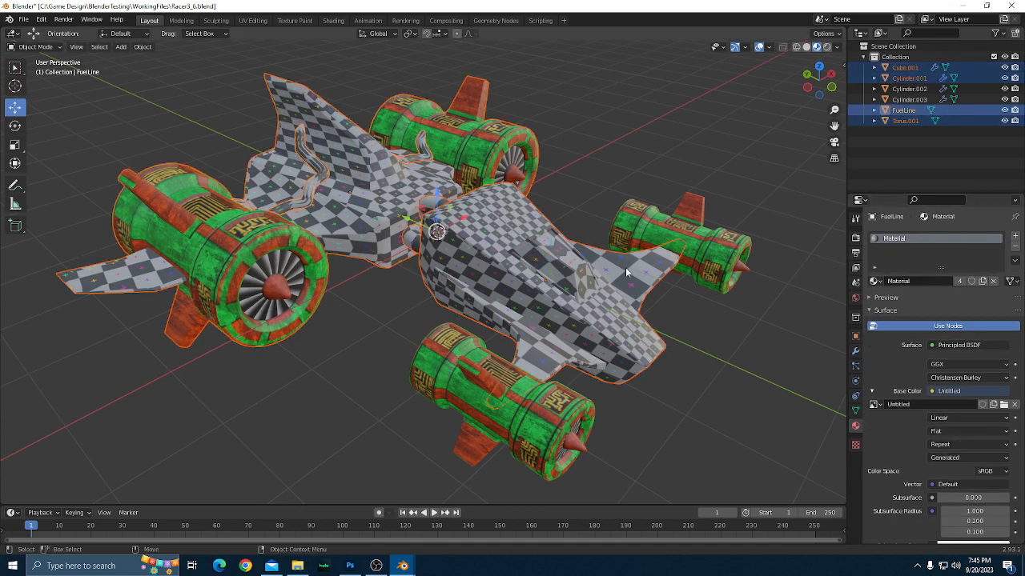
{"action": "key", "text": "Tab"}
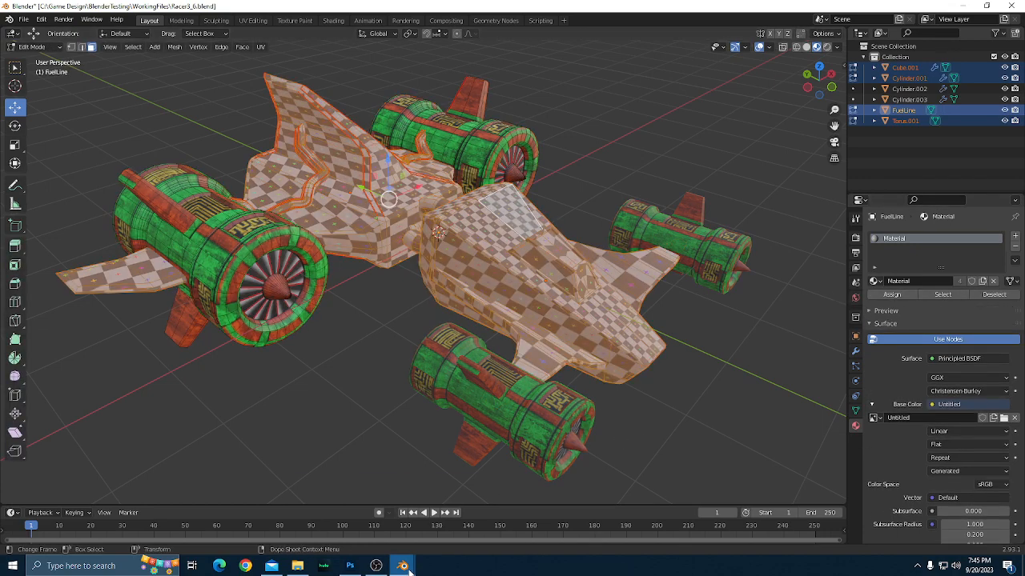
Compare the hull's UV layout in Blender's UV Editor window with the placed templates in Photoshop.
{"action": "mouse_move", "coordinate": [406, 566]}
{"action": "left_click", "coordinate": [457, 512]}
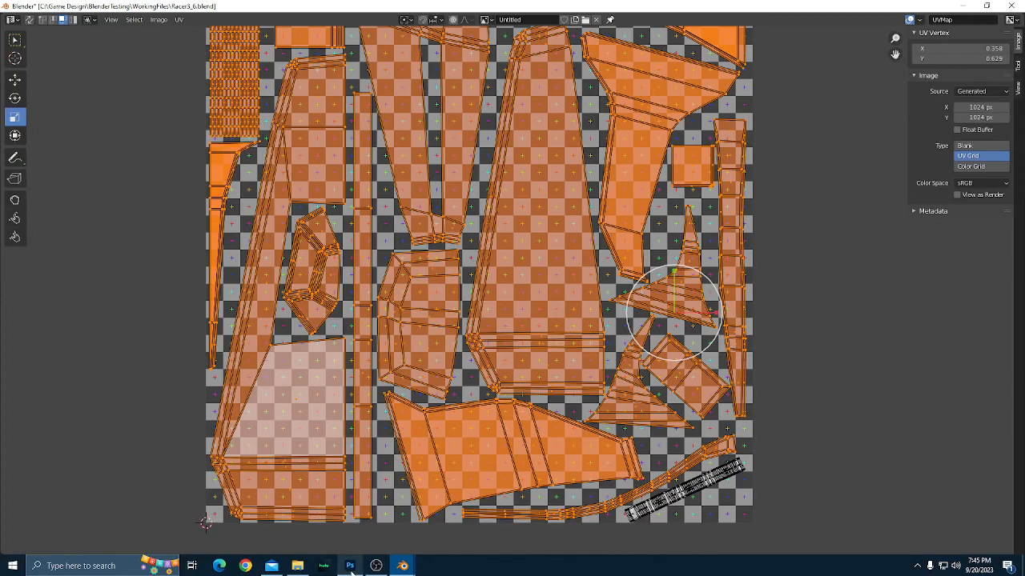
{"action": "mouse_move", "coordinate": [349, 566]}
{"action": "left_click", "coordinate": [350, 543]}
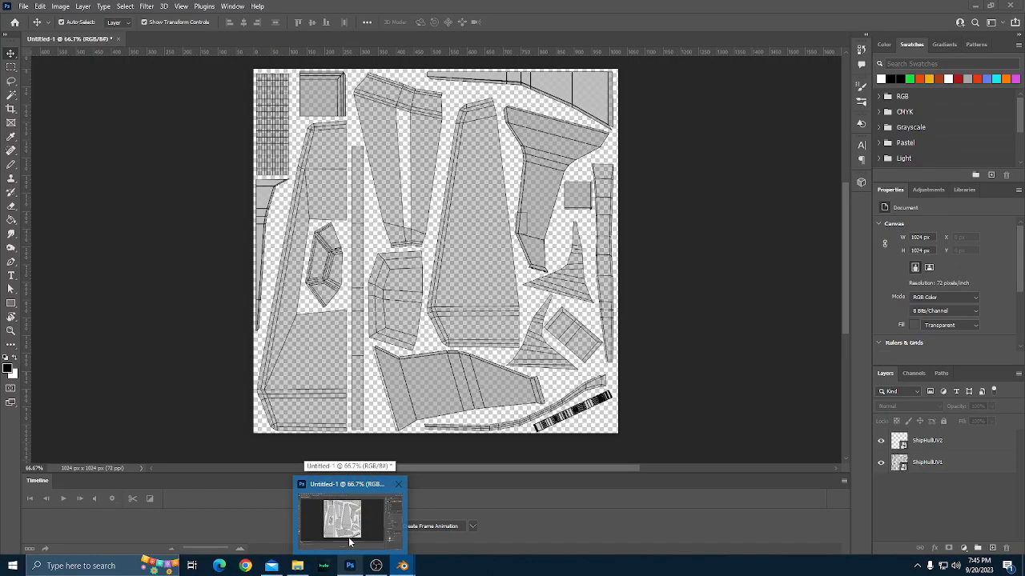
{"action": "left_click", "coordinate": [349, 567]}
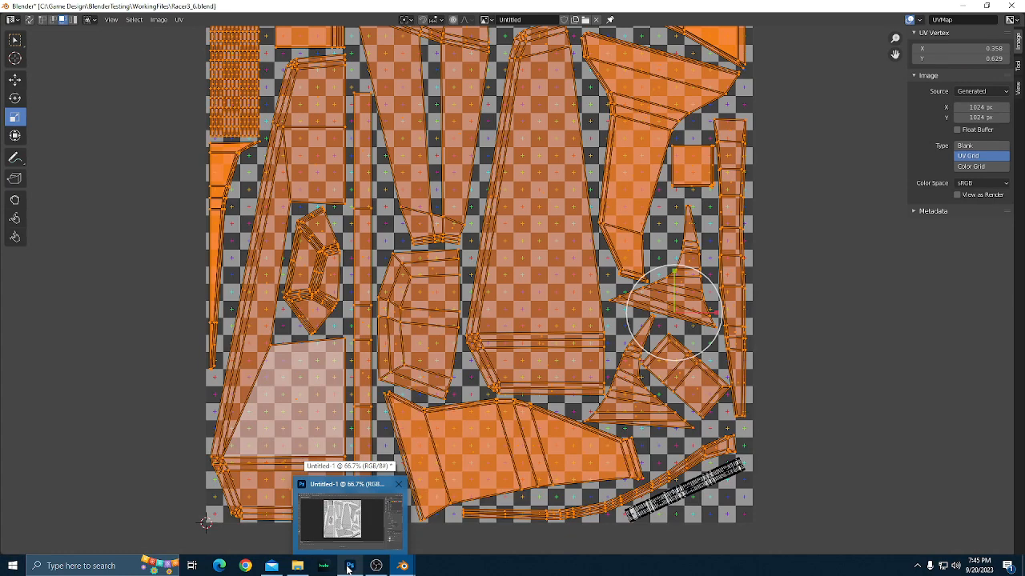
{"action": "left_click", "coordinate": [346, 522]}
{"action": "left_click", "coordinate": [346, 522]}
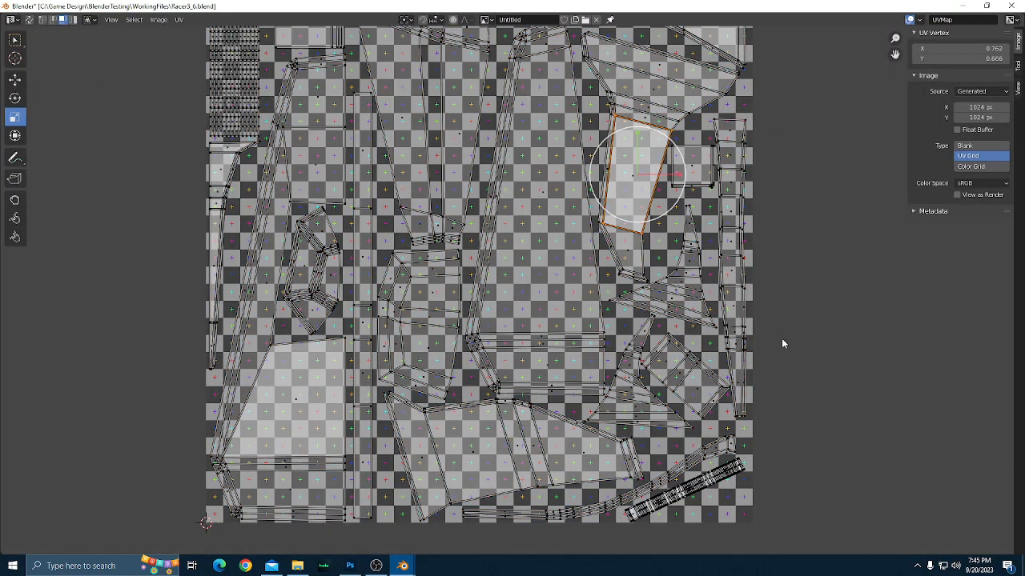
Select all hull islands in the UV Editor and clear the selection again.
{"action": "key", "text": "a"}
{"action": "scroll", "coordinate": [783, 343], "scroll_direction": "down", "scroll_amount": 1}
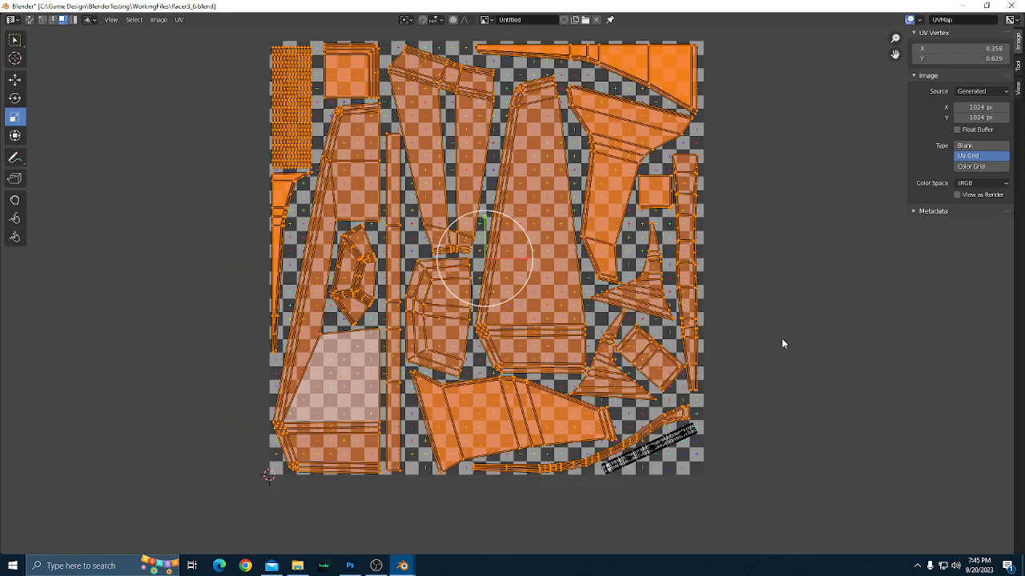
{"action": "key", "text": "alt+a"}
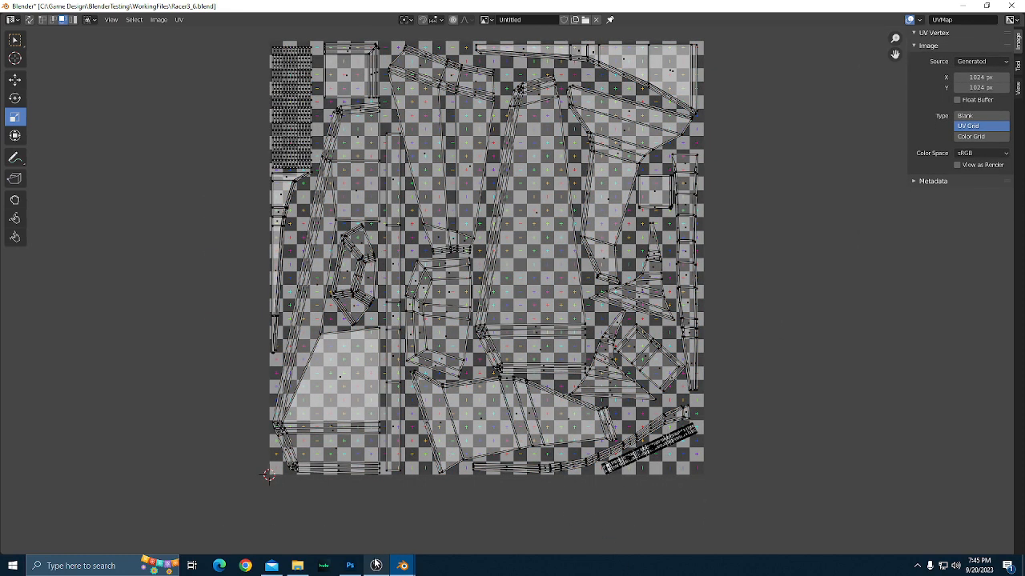
Switch to Photoshop, set the foreground color to the green swatch and merge the ShipHullUV1 and ShipHullUV2 layers.
{"action": "left_click", "coordinate": [350, 566]}
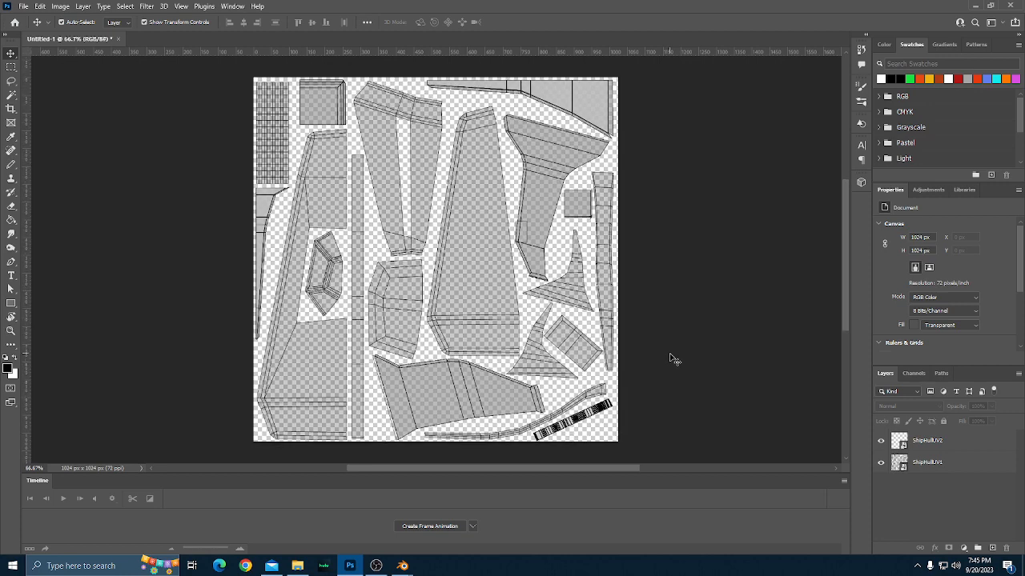
{"action": "left_click", "coordinate": [909, 78]}
{"action": "left_click", "coordinate": [940, 464]}
{"action": "left_click", "coordinate": [933, 447], "text": "shift"}
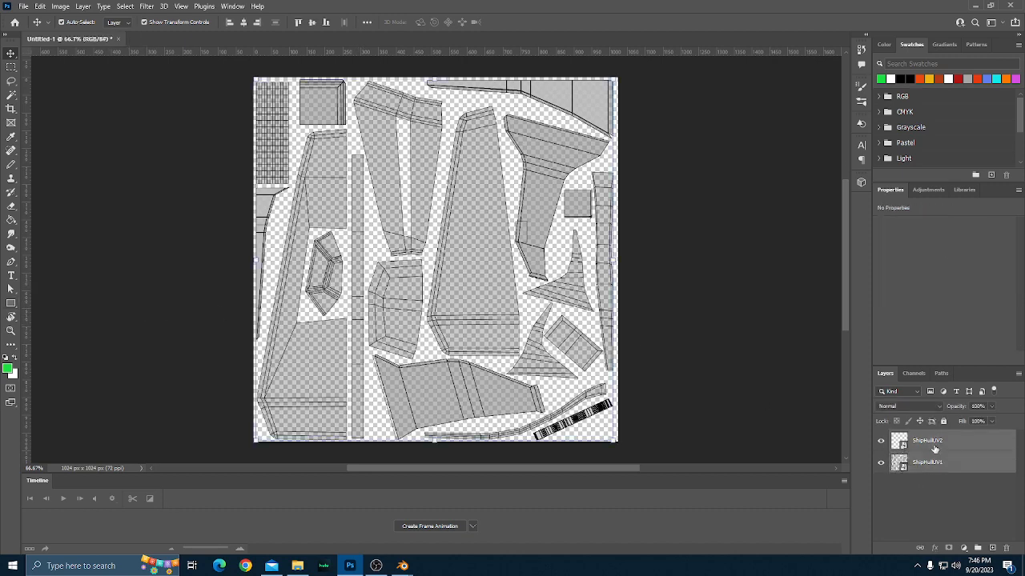
{"action": "right_click", "coordinate": [933, 449]}
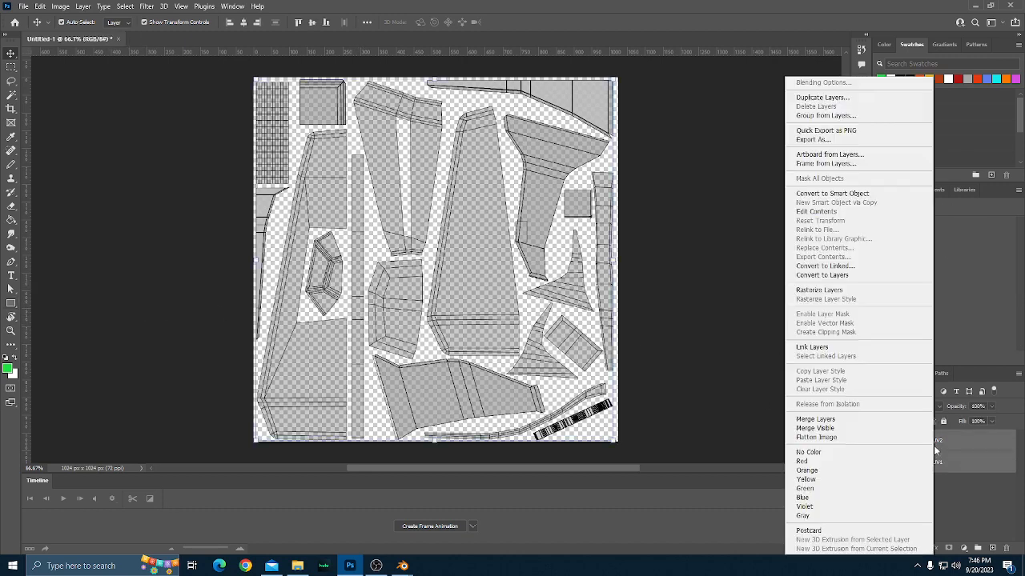
{"action": "left_click", "coordinate": [825, 418]}
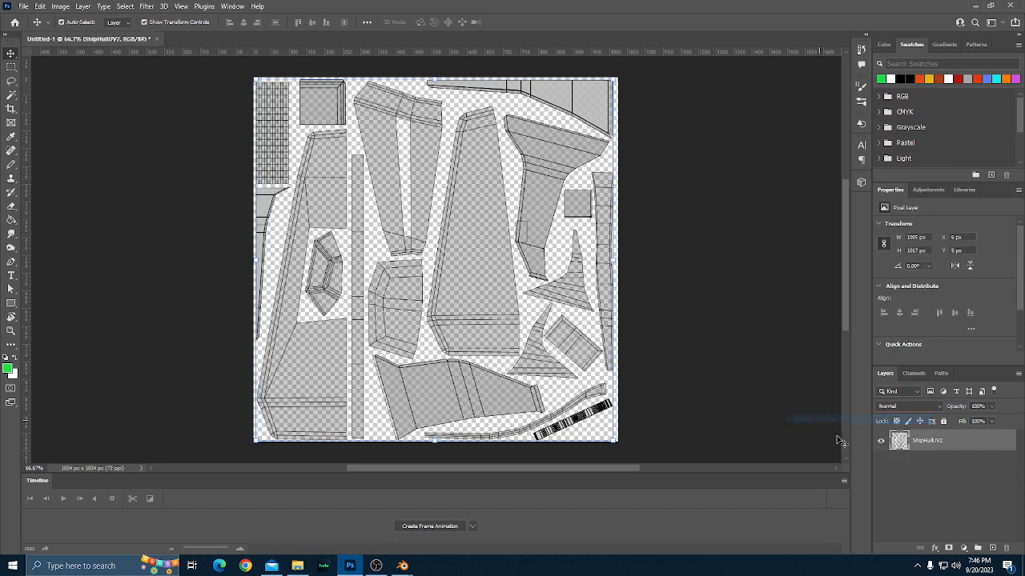
Add a new empty layer and move it beneath the ShipHullUV2 layer.
{"action": "left_click", "coordinate": [992, 549]}
{"action": "left_click_drag", "start_coordinate": [927, 445], "coordinate": [927, 496]}
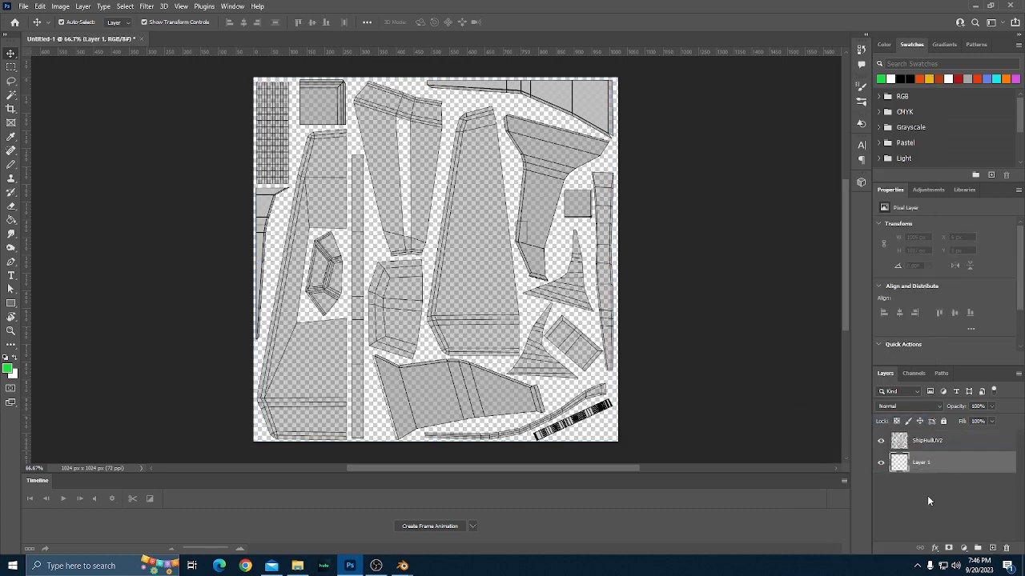
{"action": "scroll", "coordinate": [699, 442], "scroll_direction": "down", "scroll_amount": 3}
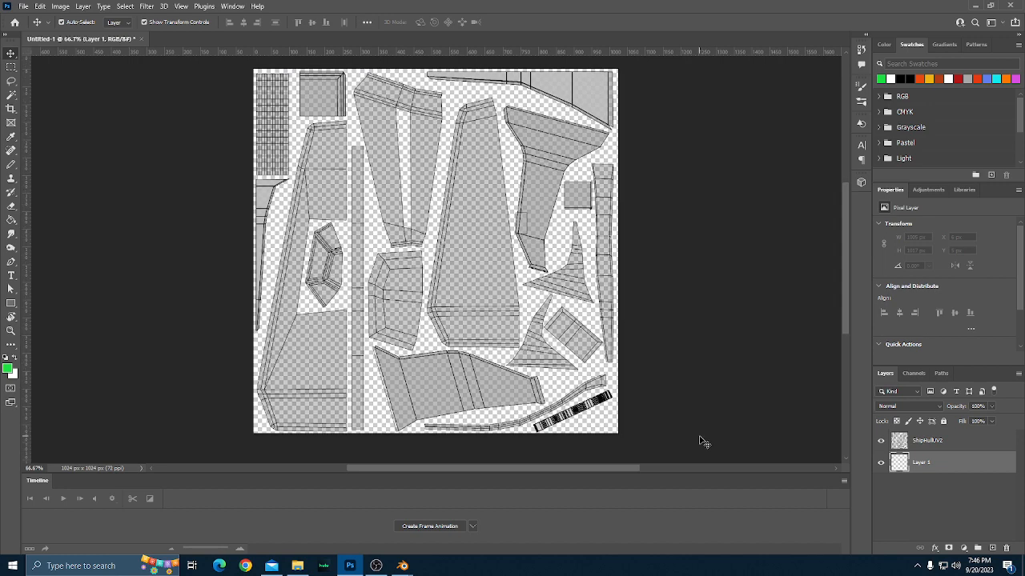
{"action": "scroll", "coordinate": [729, 276], "scroll_direction": "down", "scroll_amount": 1}
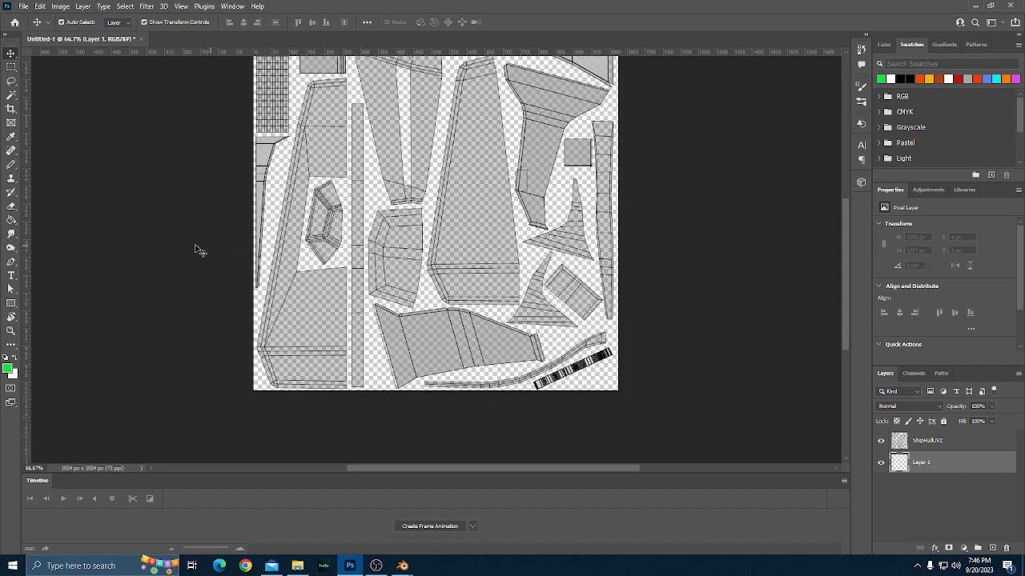
Draw a rectangle shape about 1149 × 1102 px over the whole canvas, beneath the ShipHullUV2 layer.
{"action": "left_click", "coordinate": [11, 302]}
{"action": "scroll", "coordinate": [216, 328], "scroll_direction": "up", "scroll_amount": 3}
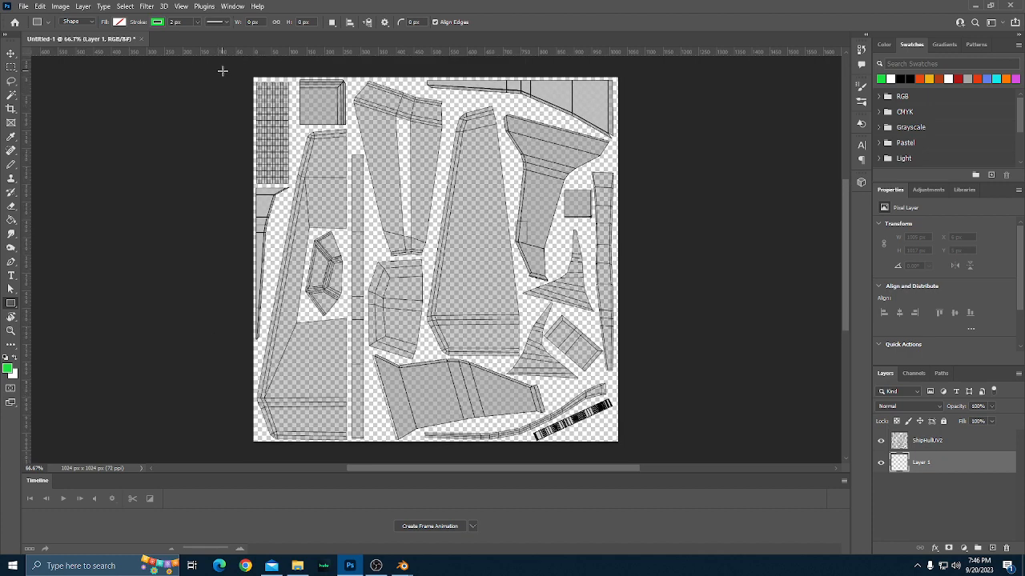
{"action": "left_click_drag", "start_coordinate": [228, 64], "coordinate": [636, 378]}
{"action": "scroll", "coordinate": [547, 430], "scroll_direction": "up", "scroll_amount": 3}
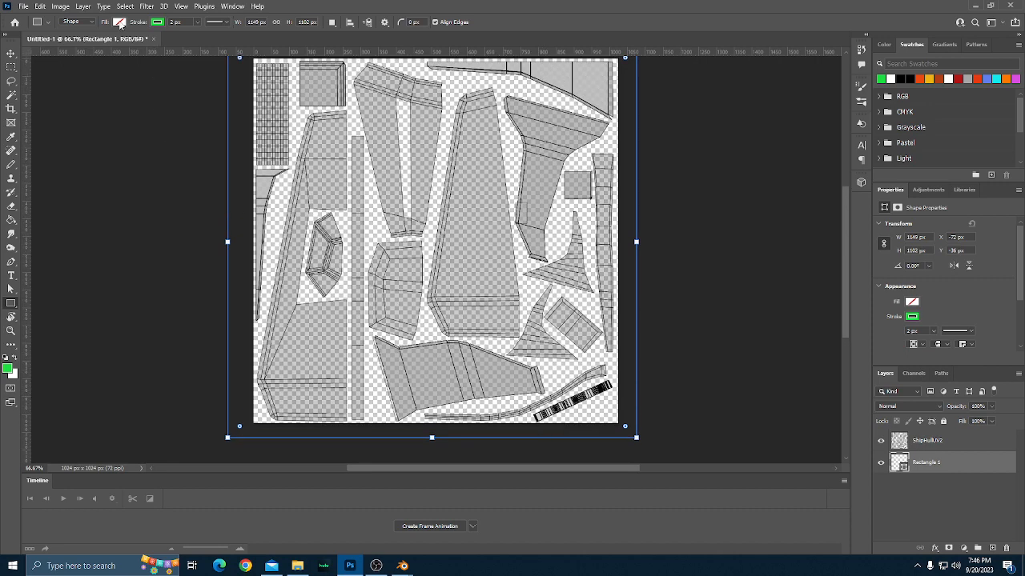
Fill the rectangle shape beneath the ShipHullUV2 layer with the recently used green color.
{"action": "left_click", "coordinate": [118, 21]}
{"action": "left_click", "coordinate": [52, 78]}
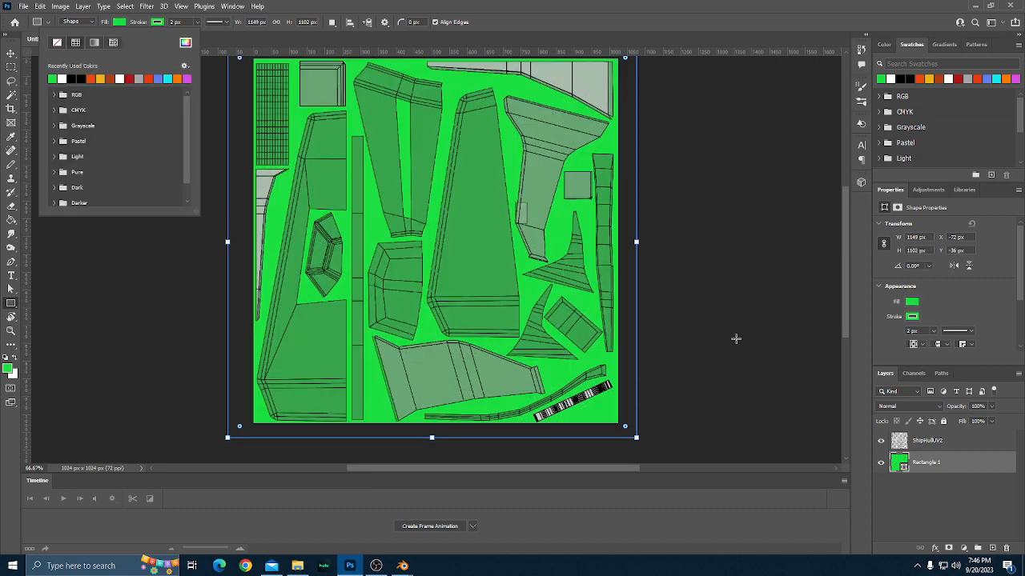
{"action": "scroll", "coordinate": [729, 347], "scroll_direction": "up", "scroll_amount": 1}
{"action": "left_click", "coordinate": [719, 362]}
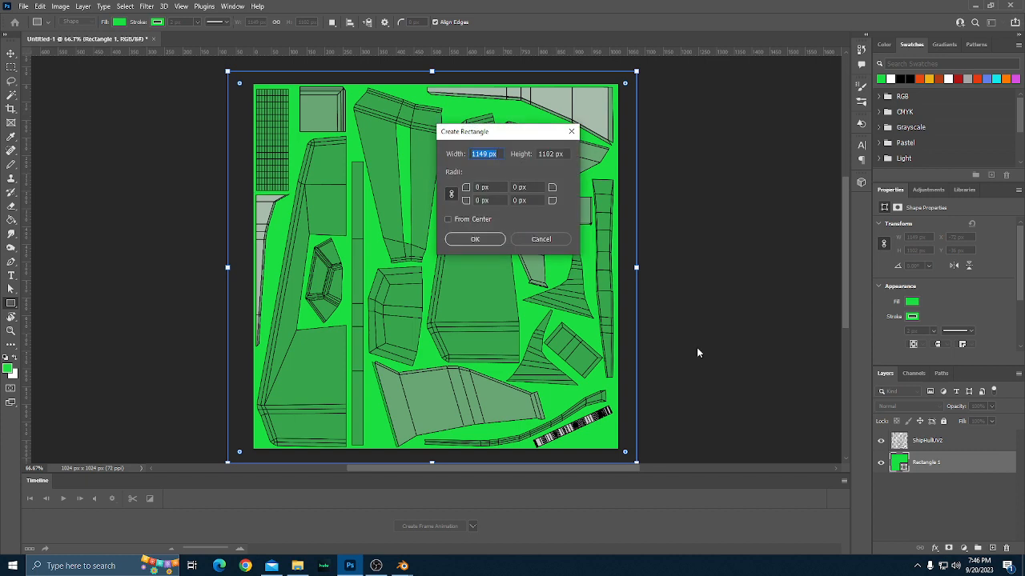
{"action": "left_click", "coordinate": [539, 238]}
{"action": "scroll", "coordinate": [742, 327], "scroll_direction": "down", "scroll_amount": 1}
{"action": "scroll", "coordinate": [741, 327], "scroll_direction": "down", "scroll_amount": 1}
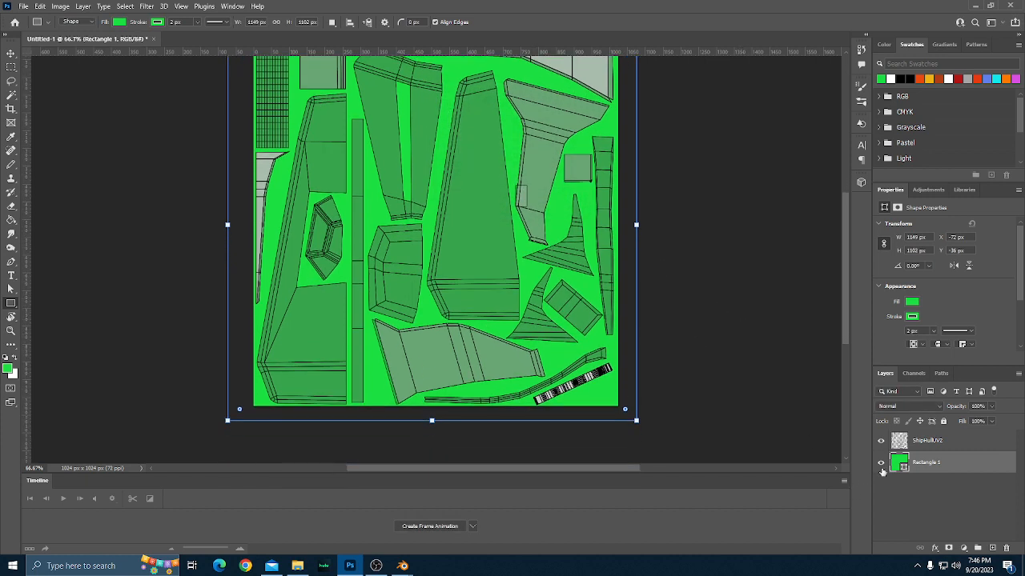
Add a layer above the rectangle, place the grunge image 3.png there and move it up to cover the canvas exactly, at Y 512 px.
{"action": "left_click", "coordinate": [993, 548]}
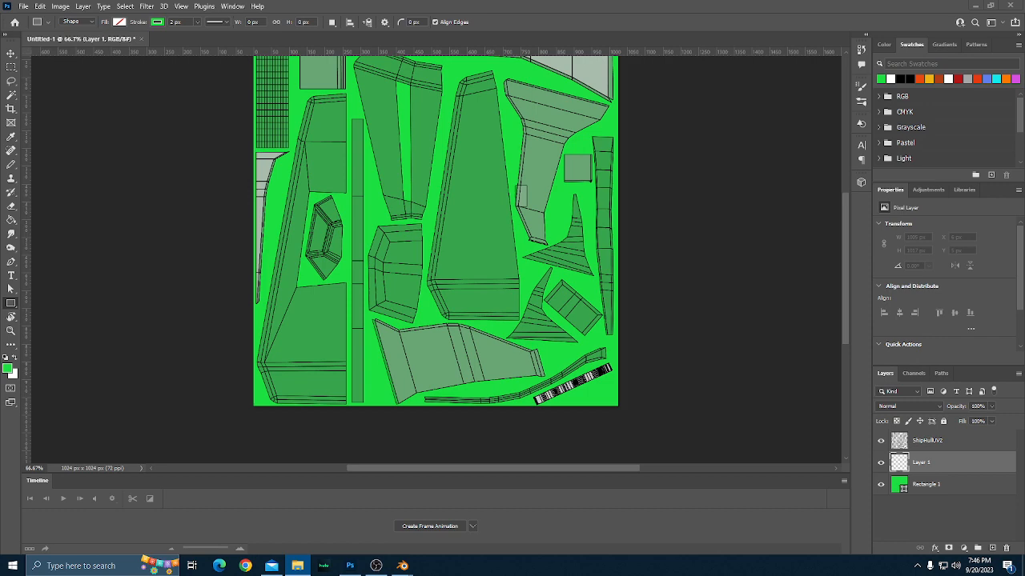
{"action": "left_click_drag", "start_coordinate": [1, 200], "coordinate": [308, 174]}
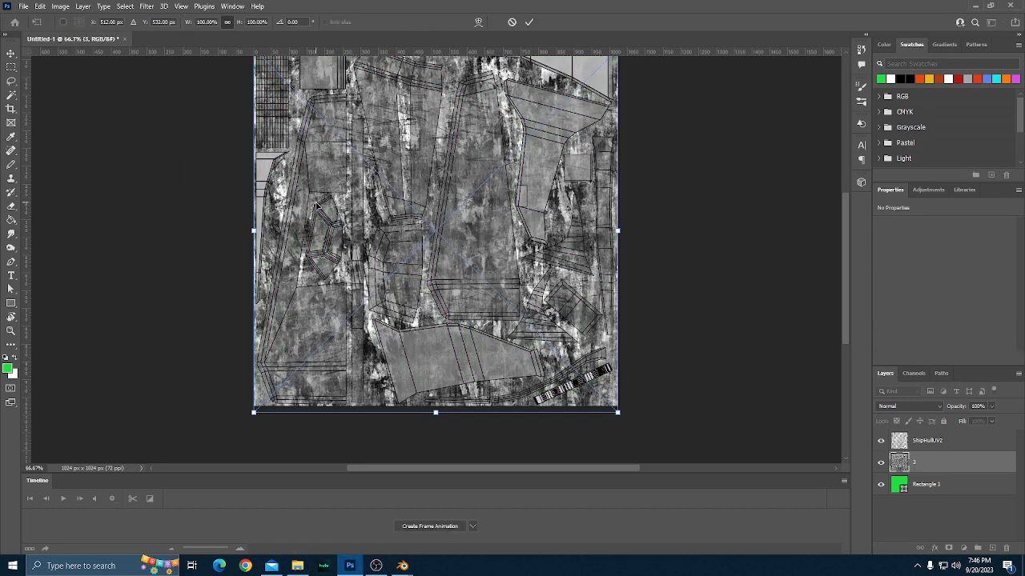
{"action": "scroll", "coordinate": [484, 328], "scroll_direction": "up", "scroll_amount": 3}
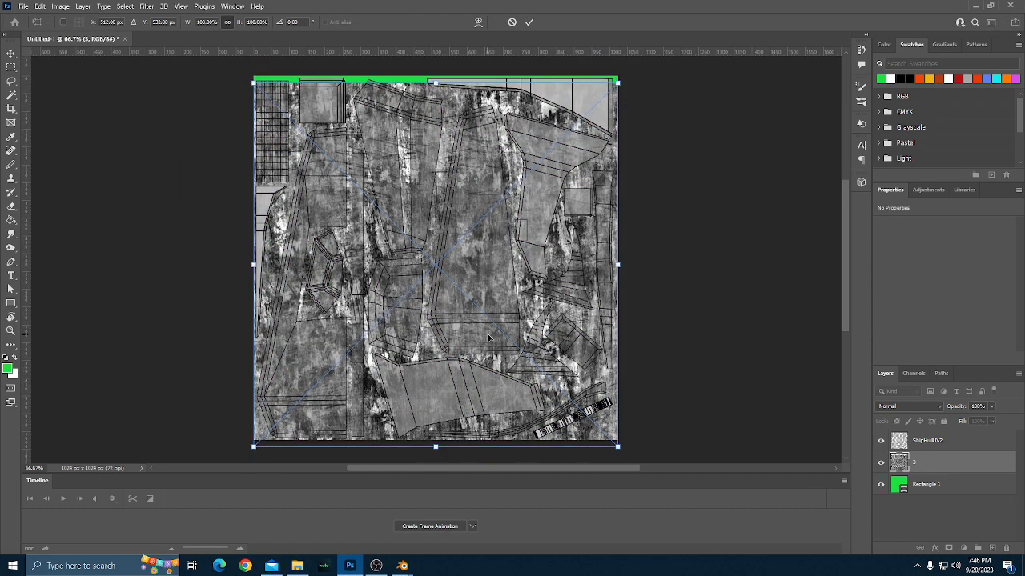
{"action": "scroll", "coordinate": [489, 338], "scroll_direction": "up", "scroll_amount": 2}
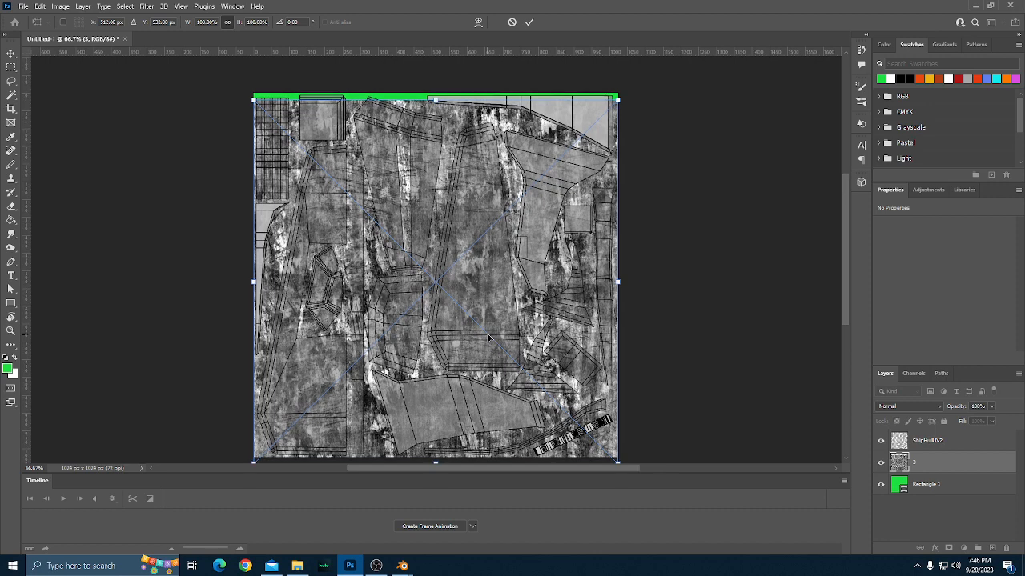
{"action": "scroll", "coordinate": [488, 338], "scroll_direction": "down", "scroll_amount": 2}
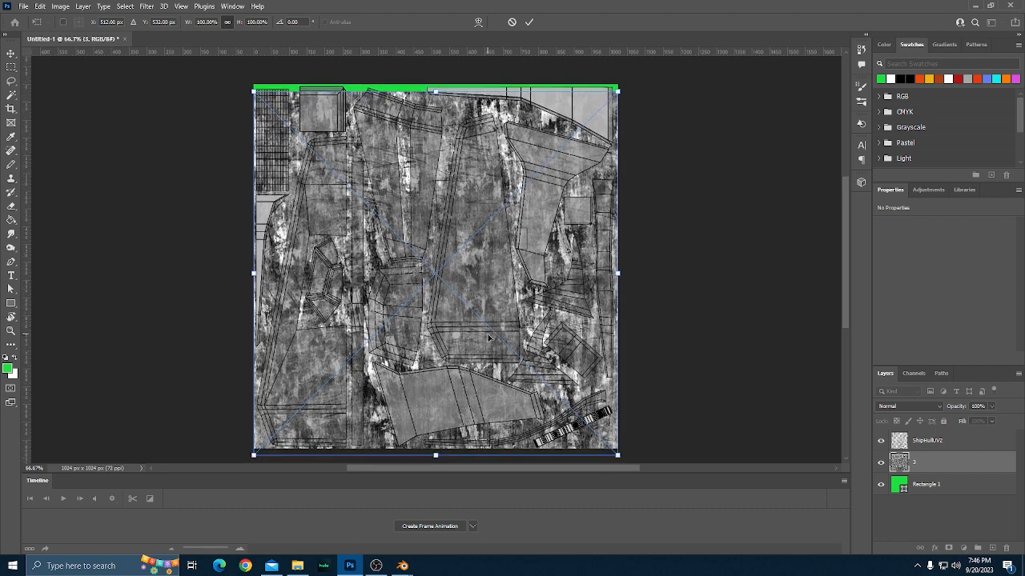
{"action": "scroll", "coordinate": [489, 337], "scroll_direction": "up", "scroll_amount": 2}
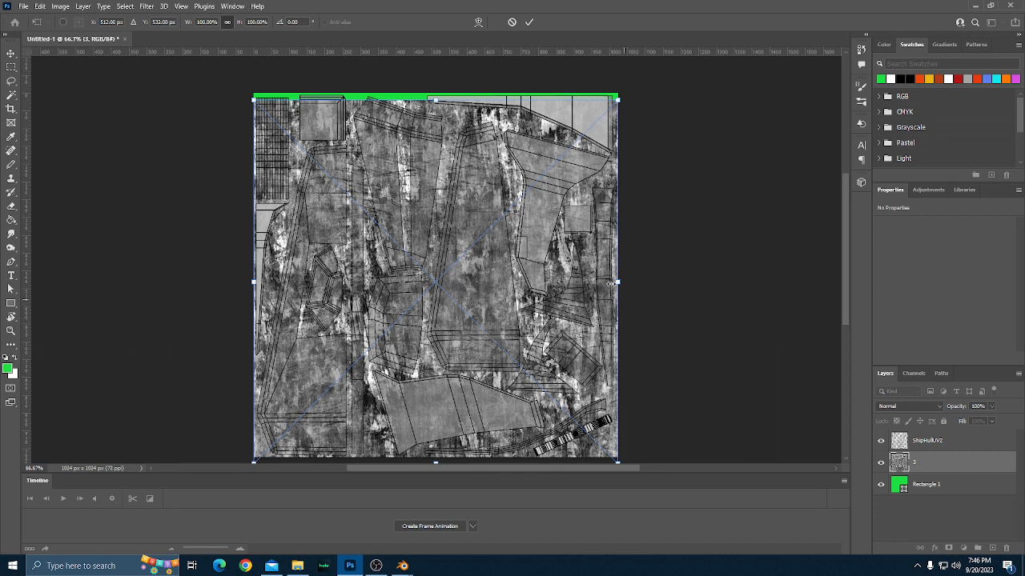
{"action": "scroll", "coordinate": [641, 284], "scroll_direction": "down", "scroll_amount": 1}
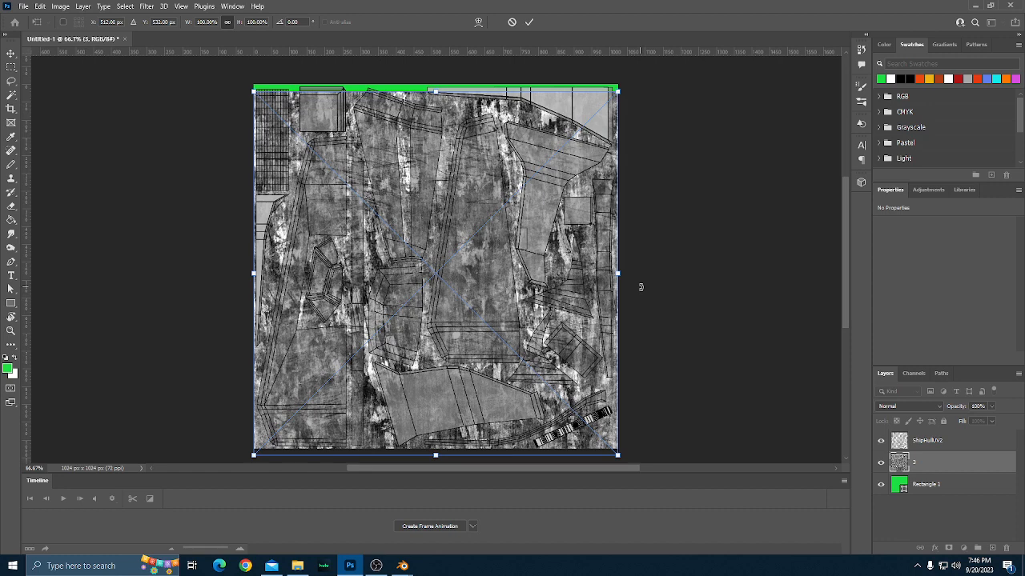
{"action": "key", "text": "shift+Up"}
{"action": "key", "text": "shift+Up"}
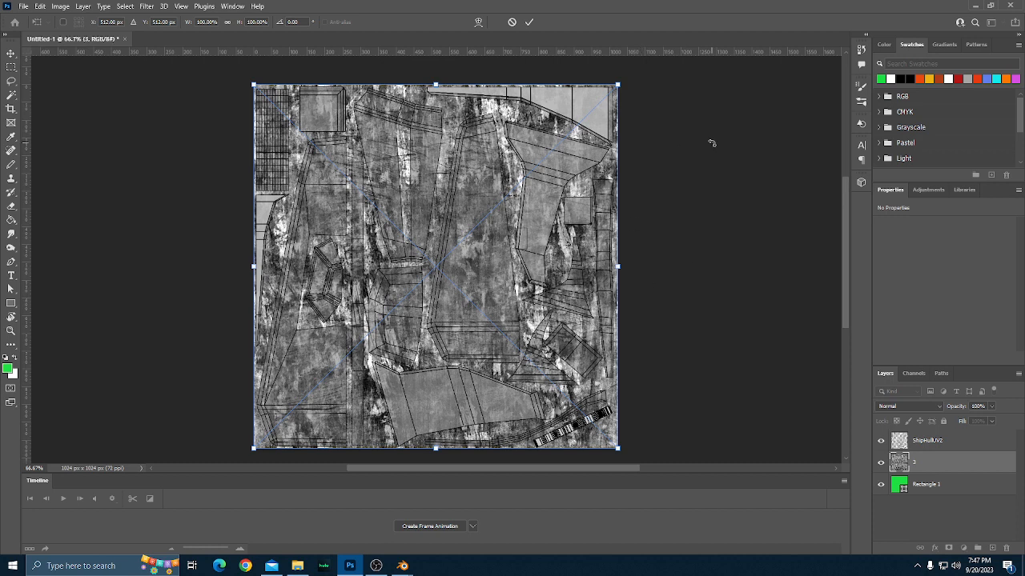
Scale the placed grunge image to 50% so that it fills the canvas's upper-left quarter, and commit the transform.
{"action": "scroll", "coordinate": [712, 144], "scroll_direction": "down", "scroll_amount": 1}
{"action": "scroll", "coordinate": [712, 144], "scroll_direction": "up", "scroll_amount": 3}
{"action": "scroll", "coordinate": [712, 144], "scroll_direction": "down", "scroll_amount": 1}
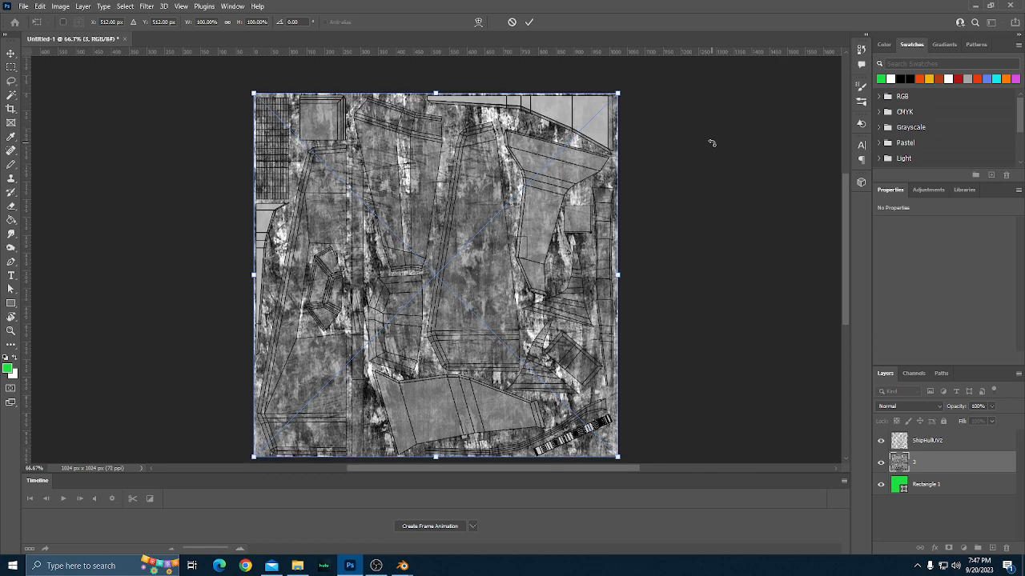
{"action": "scroll", "coordinate": [712, 143], "scroll_direction": "down", "scroll_amount": 3}
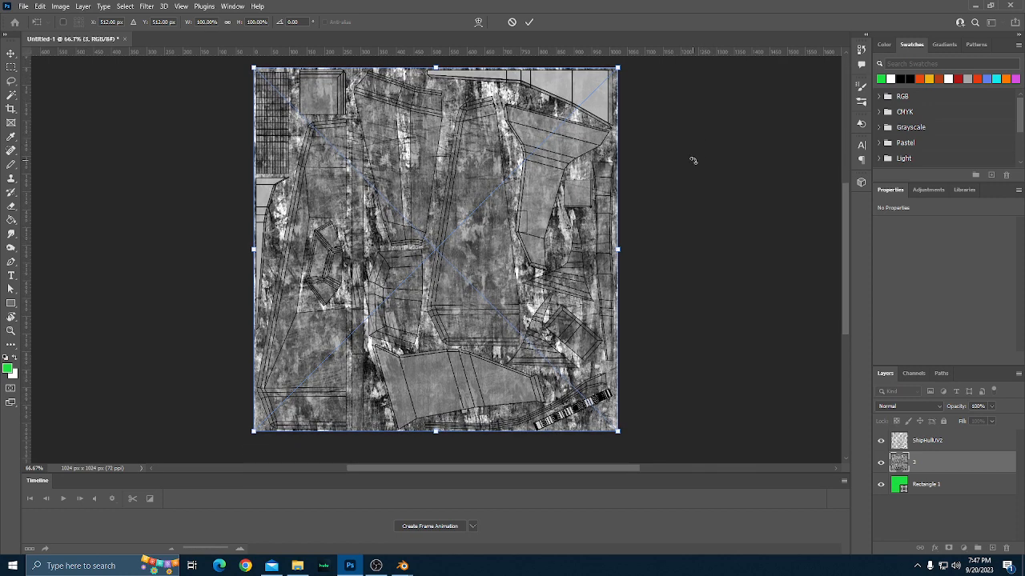
{"action": "scroll", "coordinate": [692, 160], "scroll_direction": "up", "scroll_amount": 2}
{"action": "scroll", "coordinate": [692, 180], "scroll_direction": "down", "scroll_amount": 1}
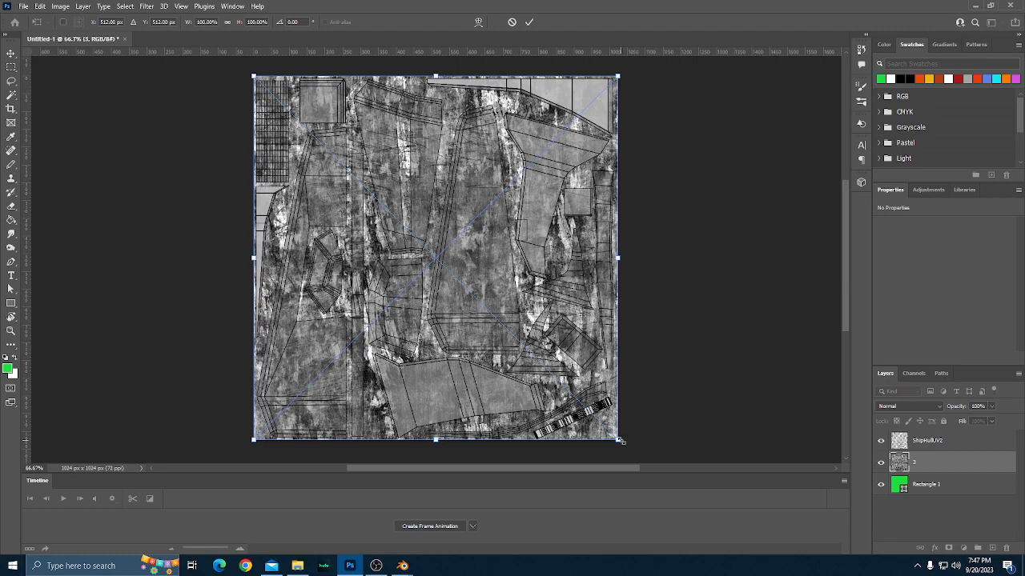
{"action": "left_click_drag", "start_coordinate": [618, 440], "coordinate": [439, 254]}
{"action": "left_click", "coordinate": [529, 22]}
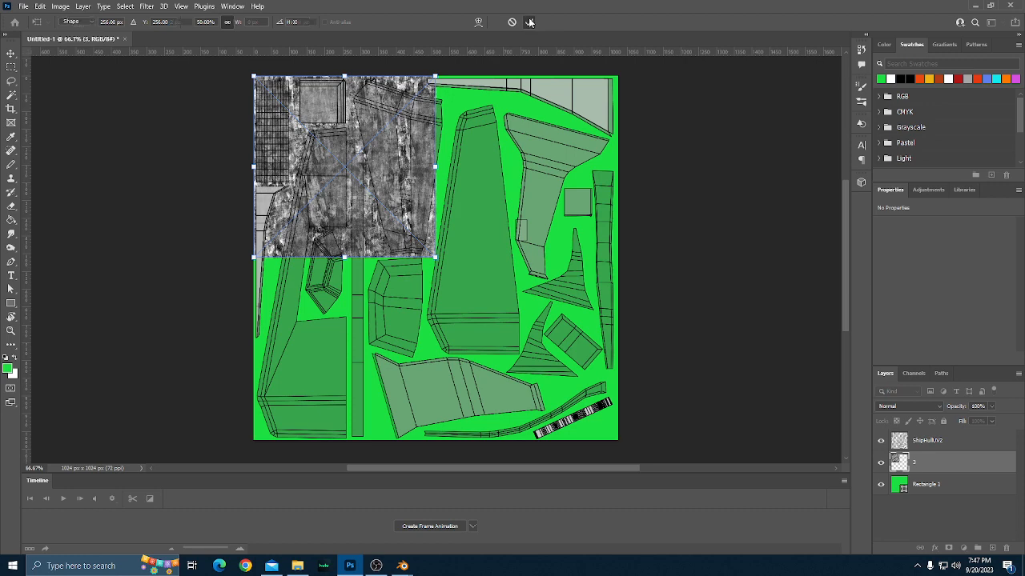
Duplicate layer 3 and move the copy to X 512 px, Y 0 px so it fills the canvas's upper-right quarter.
{"action": "left_click", "coordinate": [10, 50]}
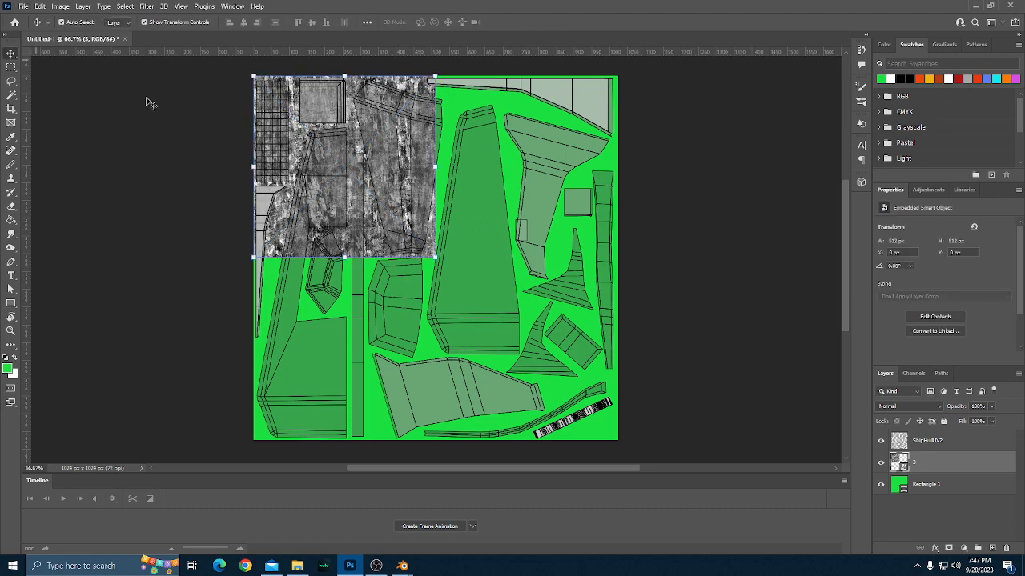
{"action": "left_click_drag", "start_coordinate": [424, 215], "coordinate": [453, 209]}
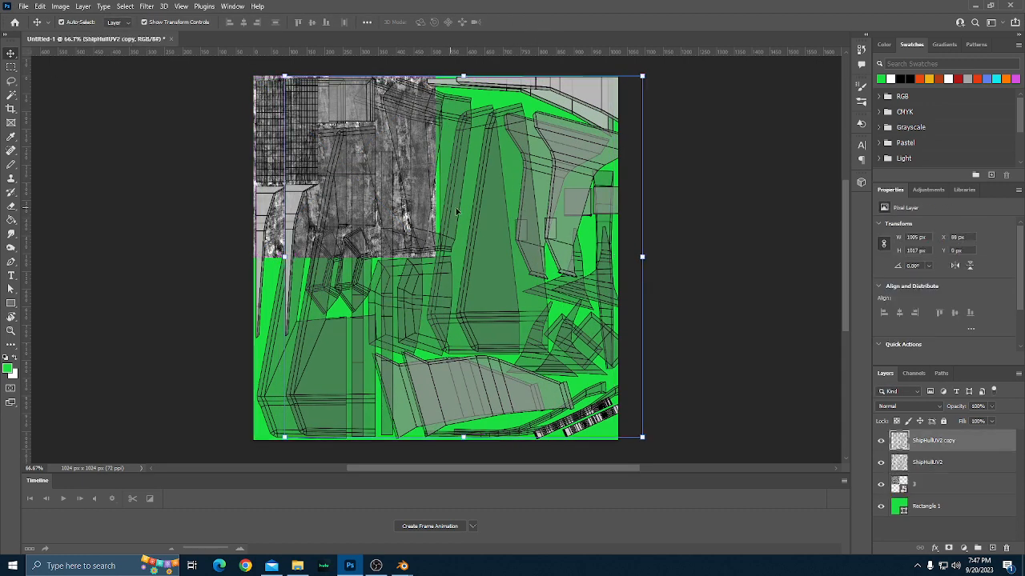
{"action": "key", "text": "ctrl+z"}
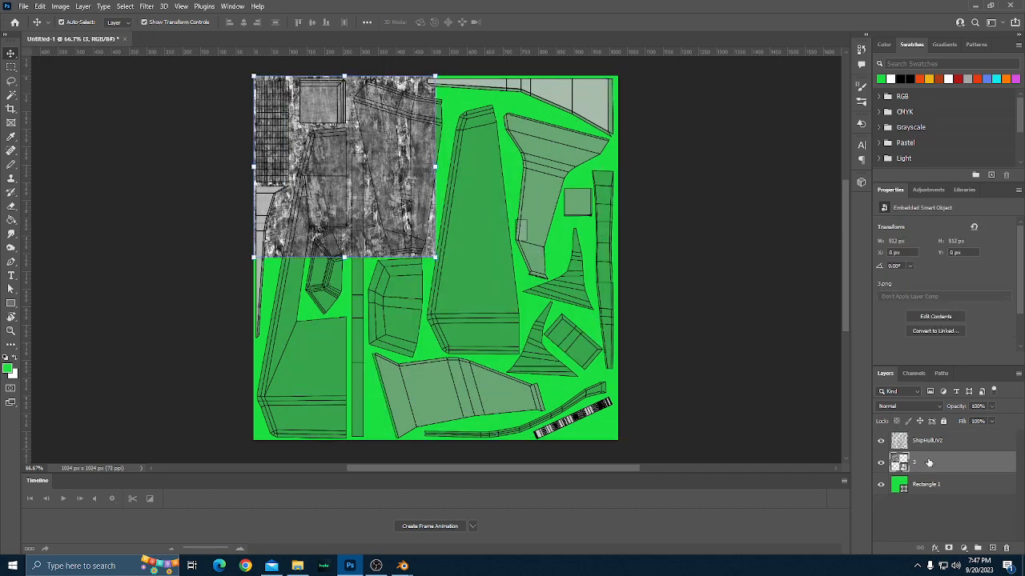
{"action": "key", "text": "ctrl+j"}
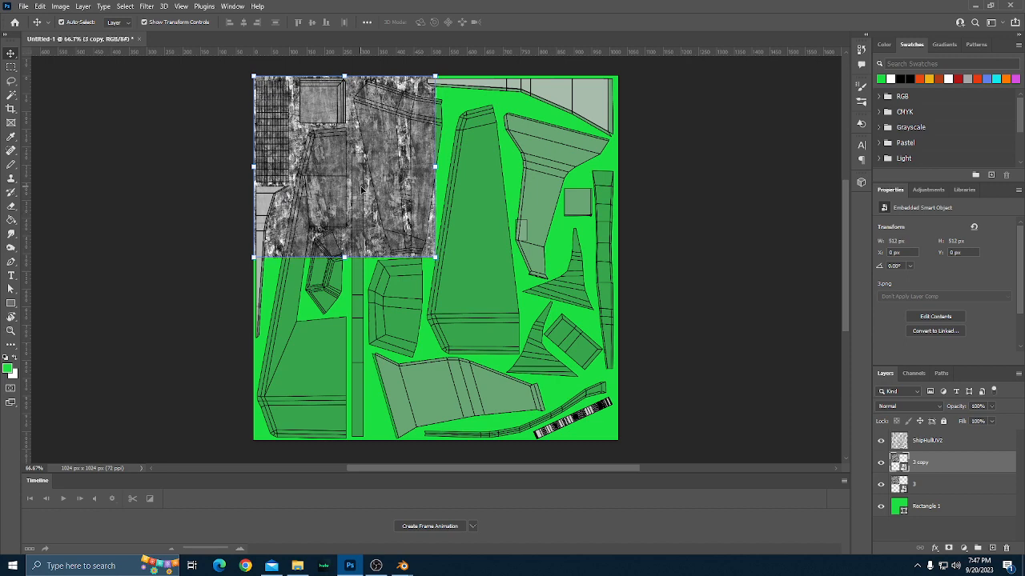
{"action": "left_click_drag", "start_coordinate": [362, 189], "coordinate": [499, 189]}
{"action": "left_click_drag", "start_coordinate": [501, 135], "coordinate": [562, 135]}
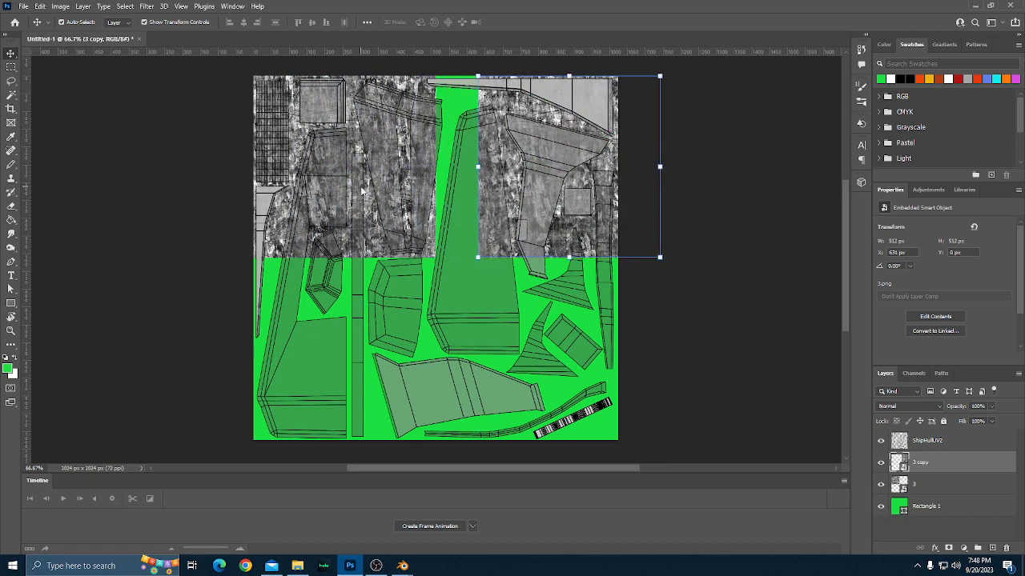
{"action": "left_click", "coordinate": [624, 213]}
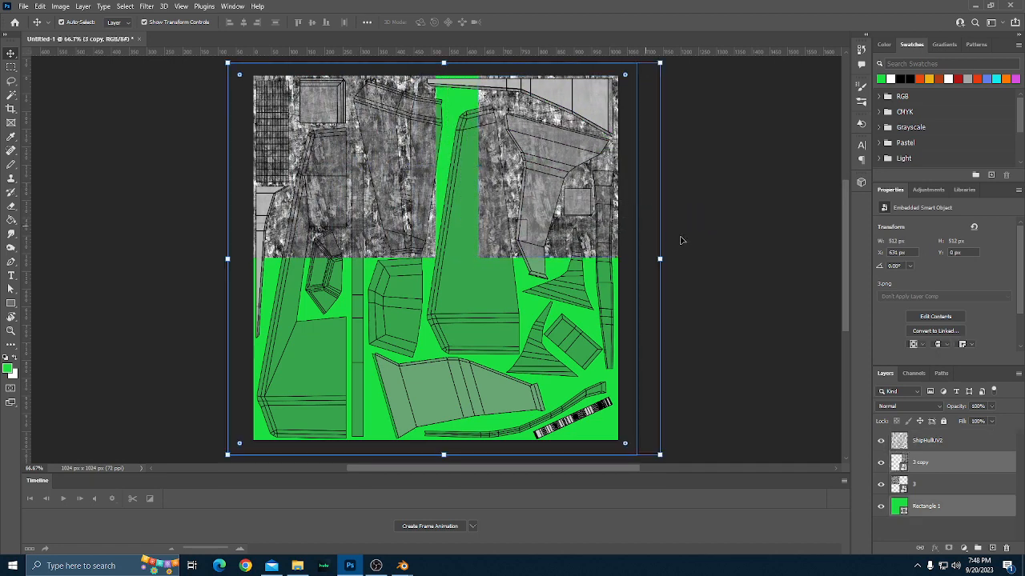
{"action": "left_click", "coordinate": [933, 465]}
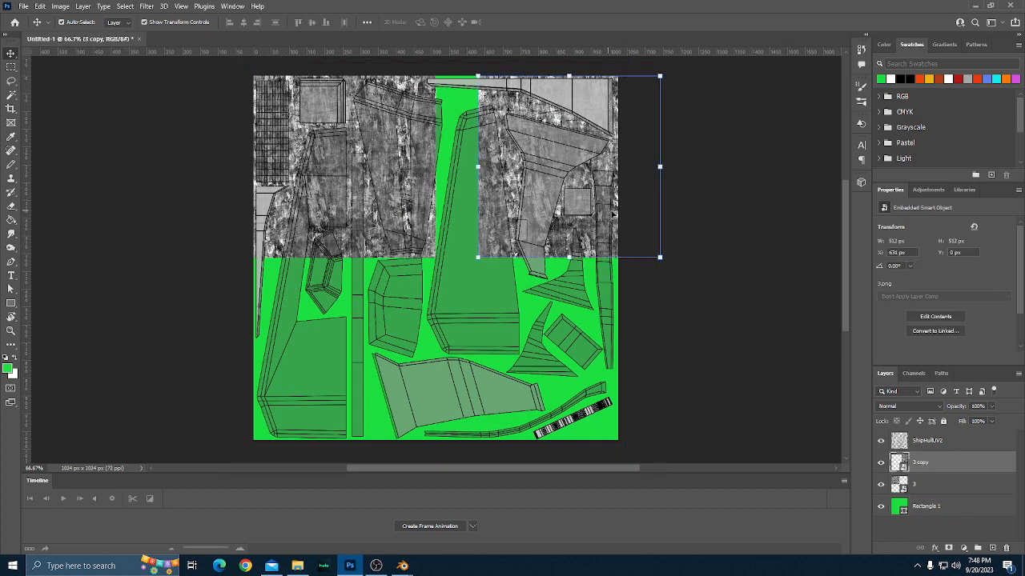
{"action": "left_click_drag", "start_coordinate": [612, 215], "coordinate": [576, 212]}
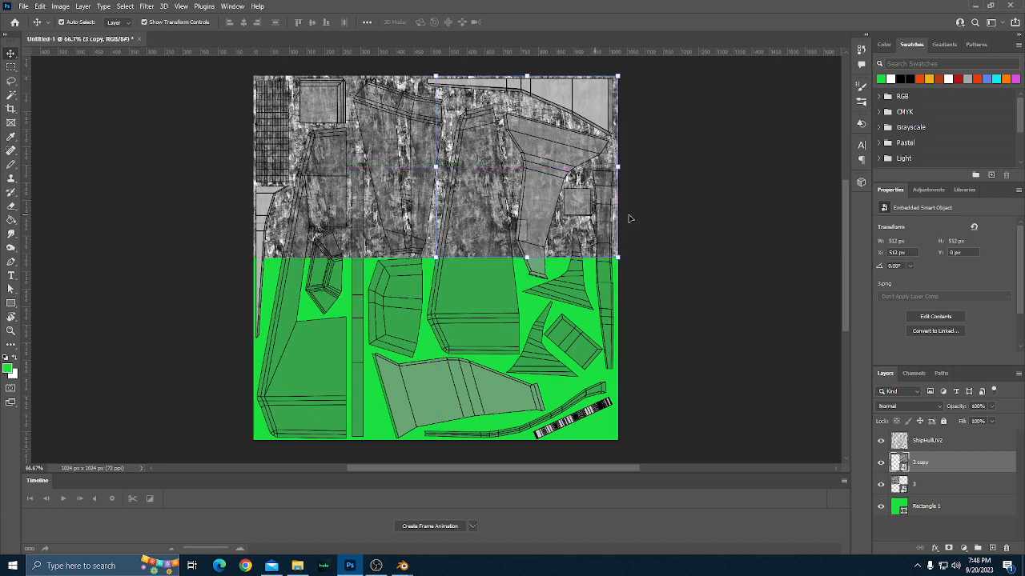
Select the layers 3 and 3 copy together and duplicate both.
{"action": "scroll", "coordinate": [627, 216], "scroll_direction": "down", "scroll_amount": 2}
{"action": "scroll", "coordinate": [585, 233], "scroll_direction": "up", "scroll_amount": 1}
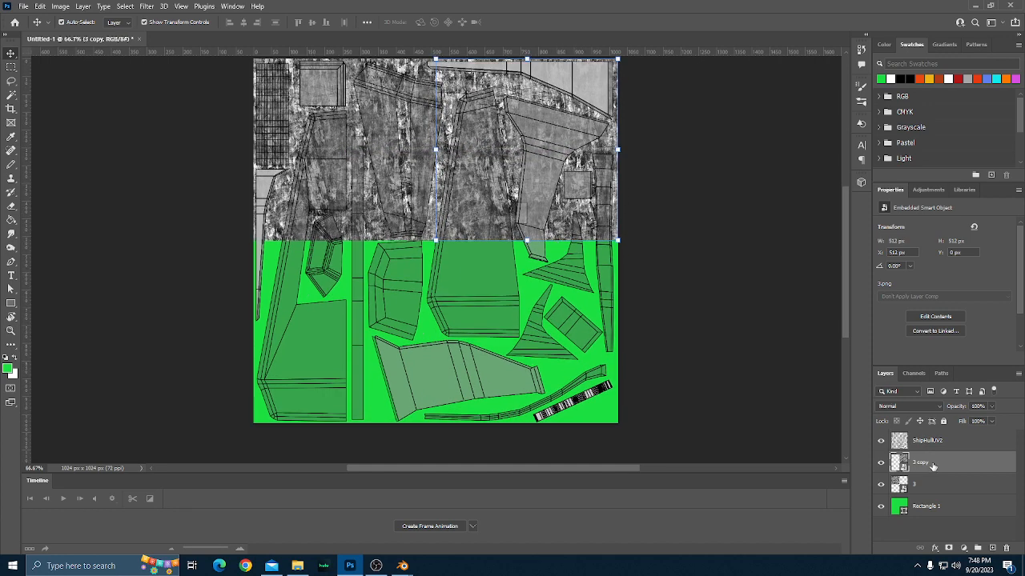
{"action": "left_click", "coordinate": [932, 486], "text": "shift"}
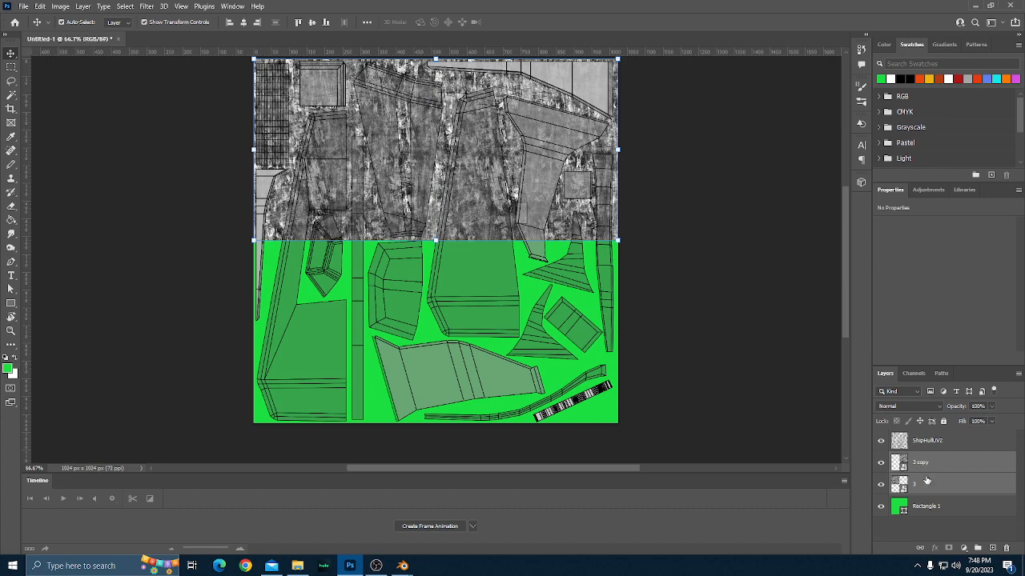
{"action": "left_click_drag", "start_coordinate": [927, 481], "coordinate": [990, 547]}
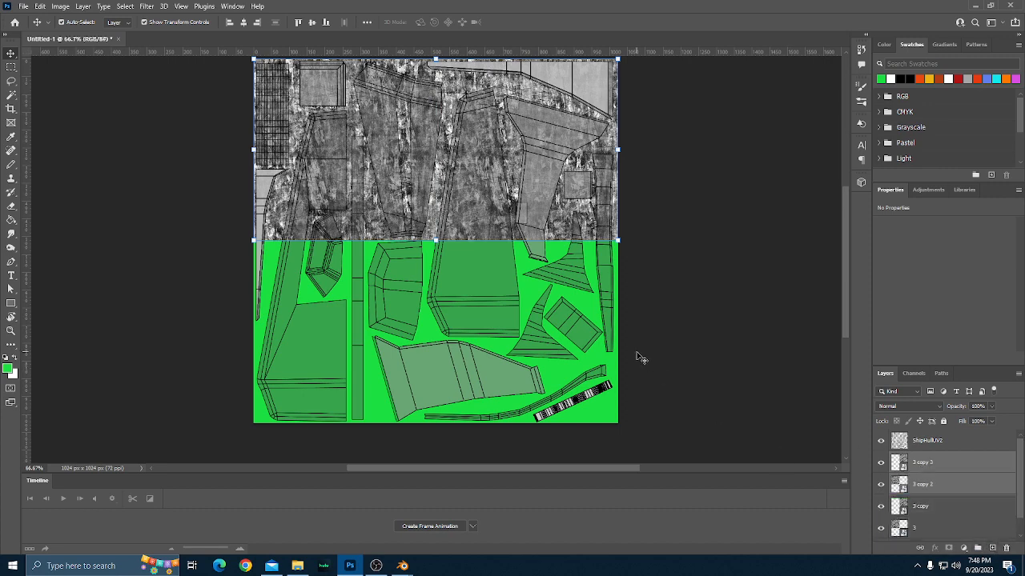
Move the two duplicated texture tiles straight down to cover the lower half of the canvas, fine-tune their vertical position and deselect them.
{"action": "scroll", "coordinate": [640, 358], "scroll_direction": "up", "scroll_amount": 1}
{"action": "key", "text": "shift+Down"}
{"action": "key", "text": "shift+Down"}
{"action": "key", "text": "shift+Down"}
{"action": "key", "text": "shift+Down"}
{"action": "key", "text": "shift+Down"}
{"action": "key", "text": "shift+Down"}
{"action": "key", "text": "shift+Down"}
{"action": "key", "text": "shift+Down"}
{"action": "key", "text": "shift+Down"}
{"action": "key", "text": "shift+Down"}
{"action": "key", "text": "shift+Down"}
{"action": "key", "text": "shift+Down"}
{"action": "key", "text": "shift+Down"}
{"action": "key", "text": "shift+Down"}
{"action": "key", "text": "shift+Down"}
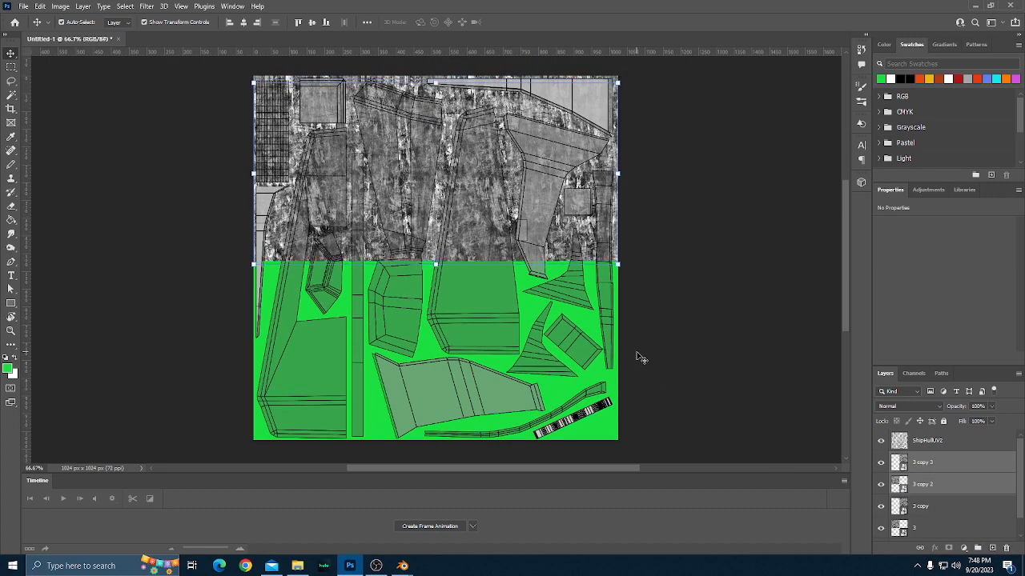
{"action": "key", "text": "shift+Down"}
{"action": "key", "text": "shift+Down"}
{"action": "key", "text": "shift+Down"}
{"action": "key", "text": "shift+Down"}
{"action": "key", "text": "shift+Down"}
{"action": "key", "text": "shift+Down"}
{"action": "key", "text": "shift+Down"}
{"action": "key", "text": "shift+Down"}
{"action": "key", "text": "shift+Down"}
{"action": "key", "text": "shift+Down"}
{"action": "key", "text": "shift+Down"}
{"action": "key", "text": "shift+Down"}
{"action": "key", "text": "shift+Down"}
{"action": "key", "text": "shift+Down"}
{"action": "key", "text": "shift+Down"}
{"action": "key", "text": "shift+Down"}
{"action": "key", "text": "shift+Down"}
{"action": "key", "text": "shift+Down"}
{"action": "key", "text": "shift+Down"}
{"action": "key", "text": "shift+Down"}
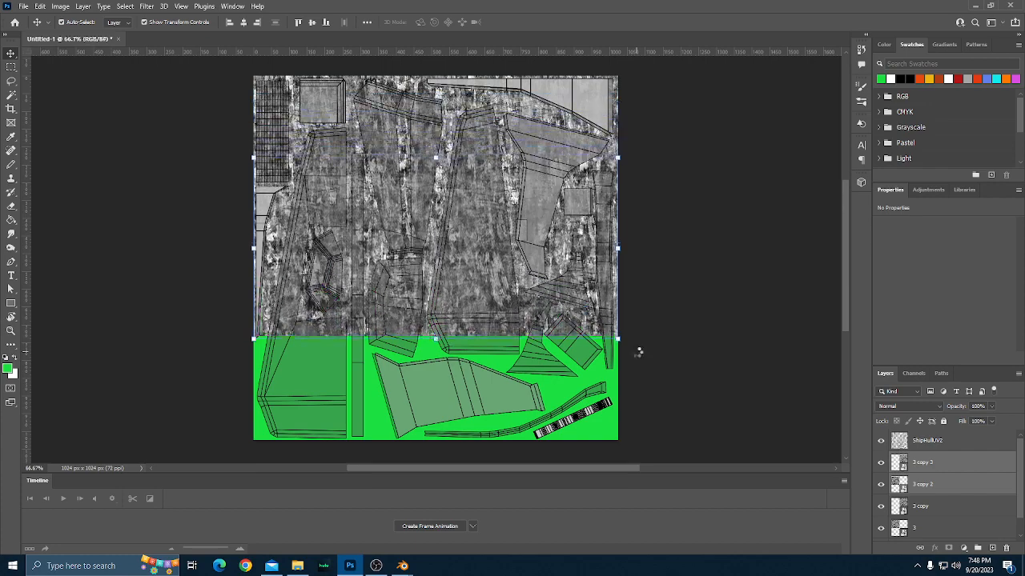
{"action": "key", "text": "shift+Down"}
{"action": "key", "text": "shift+Down"}
{"action": "key", "text": "shift+Down"}
{"action": "key", "text": "shift+Down"}
{"action": "key", "text": "shift+Down"}
{"action": "key", "text": "shift+Down"}
{"action": "key", "text": "shift+Down"}
{"action": "key", "text": "shift+Down"}
{"action": "key", "text": "shift+Down"}
{"action": "key", "text": "shift+Down"}
{"action": "key", "text": "shift+Down"}
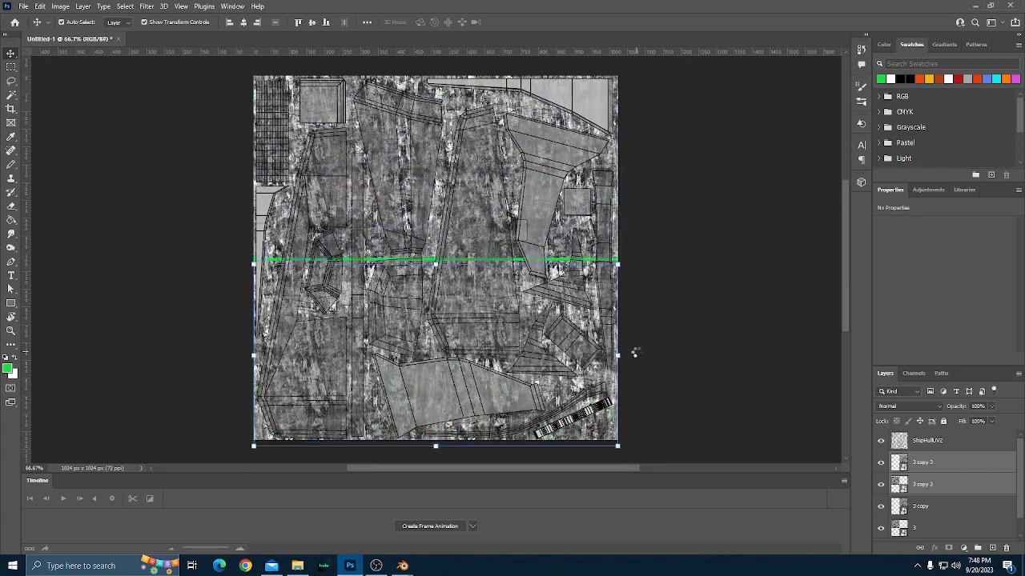
{"action": "key", "text": "shift+Up"}
{"action": "key", "text": "shift+Up"}
{"action": "key", "text": "shift+Up"}
{"action": "key", "text": "shift+Up"}
{"action": "key", "text": "shift+Up"}
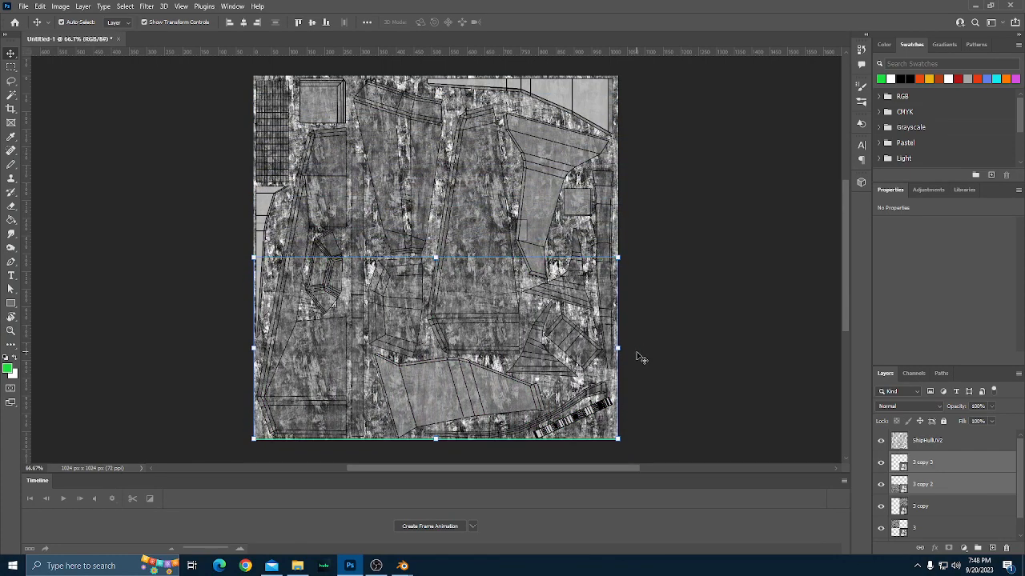
{"action": "key", "text": "Down"}
{"action": "key", "text": "Down"}
{"action": "key", "text": "Down"}
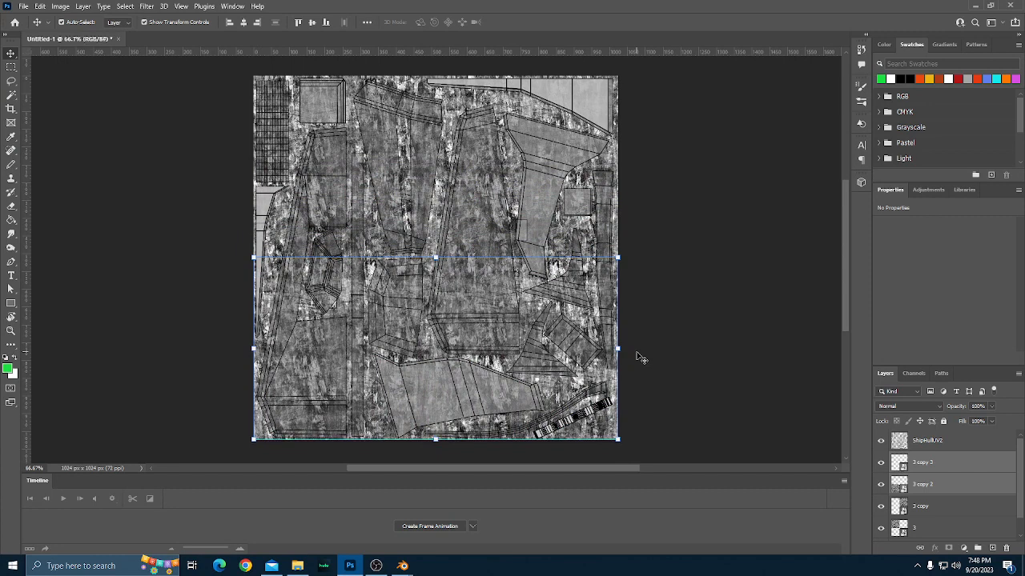
{"action": "key", "text": "Up"}
{"action": "left_click", "coordinate": [640, 357]}
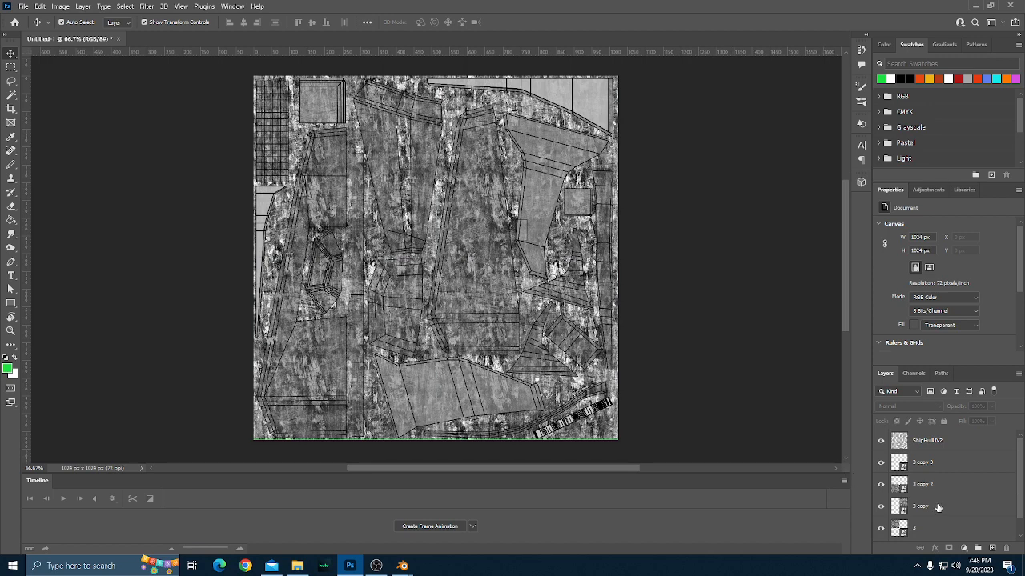
Select the four grunge tile layers, from 3 to 3 copy 3, and merge them into one layer.
{"action": "scroll", "coordinate": [937, 506], "scroll_direction": "down", "scroll_amount": 1}
{"action": "left_click", "coordinate": [938, 506]}
{"action": "left_click", "coordinate": [941, 446], "text": "shift"}
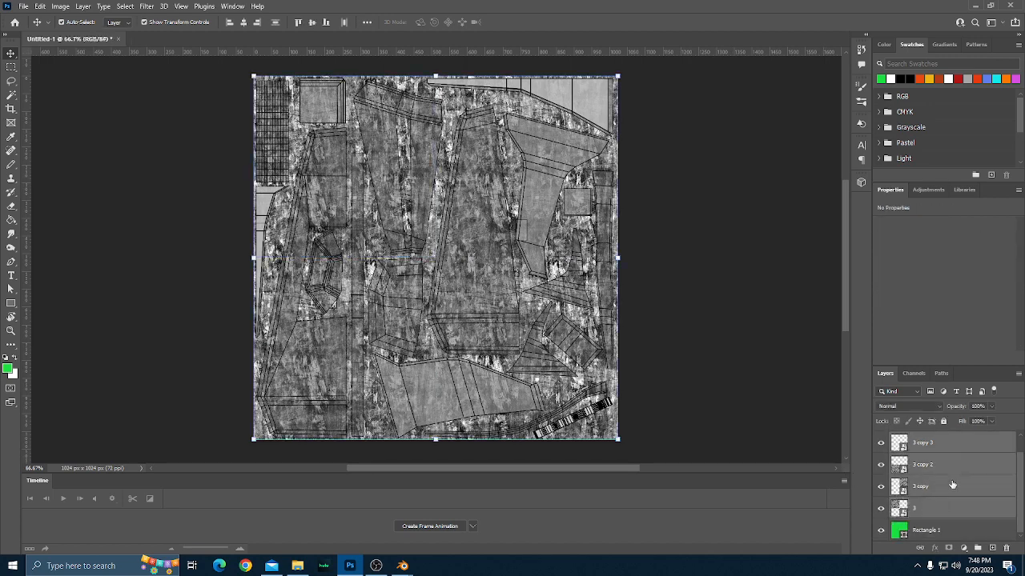
{"action": "scroll", "coordinate": [952, 485], "scroll_direction": "up", "scroll_amount": 1}
{"action": "right_click", "coordinate": [937, 483]}
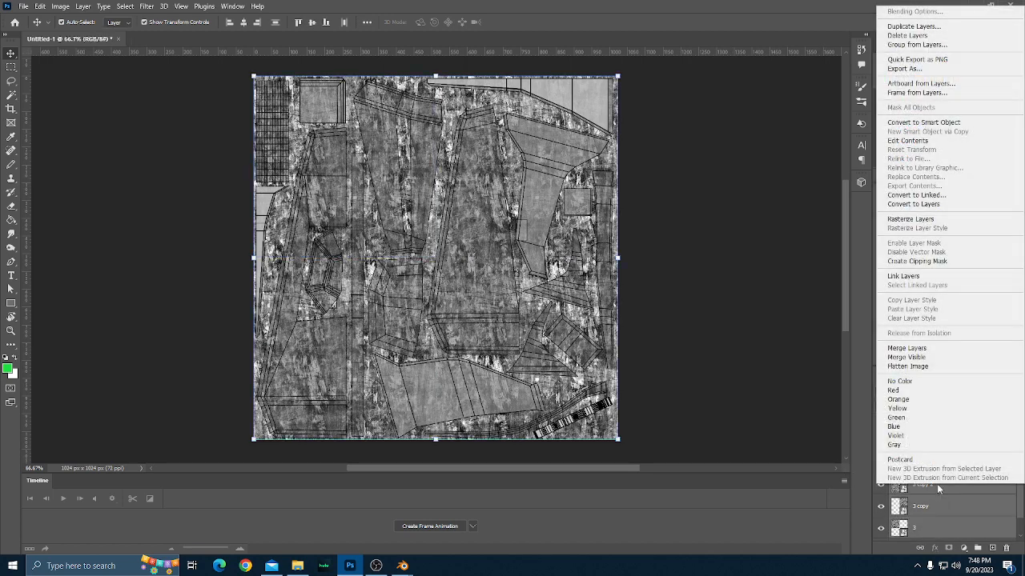
{"action": "left_click", "coordinate": [913, 349]}
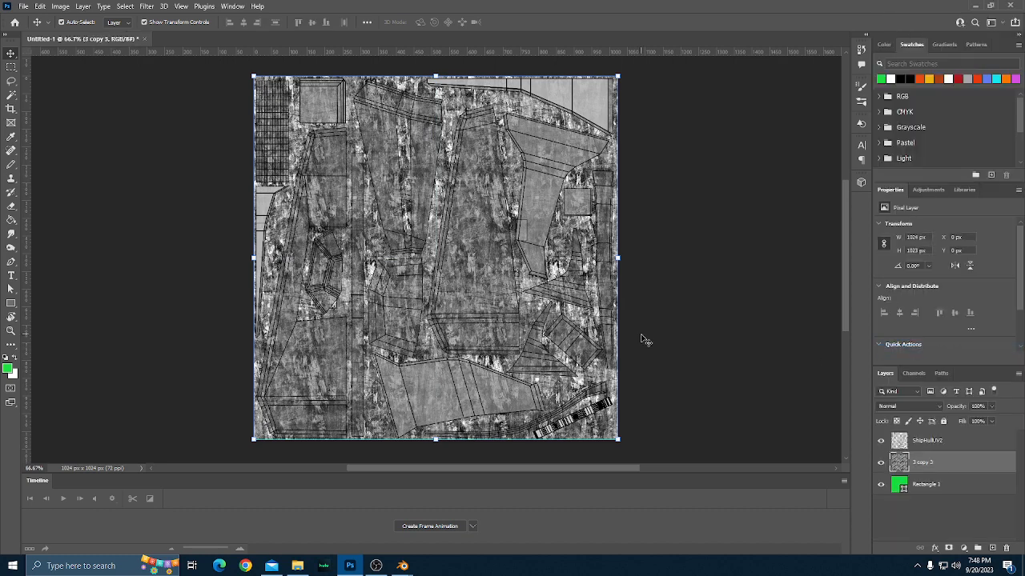
Duplicate the merged grunge layer 3 copy 3.
{"action": "left_click", "coordinate": [911, 406]}
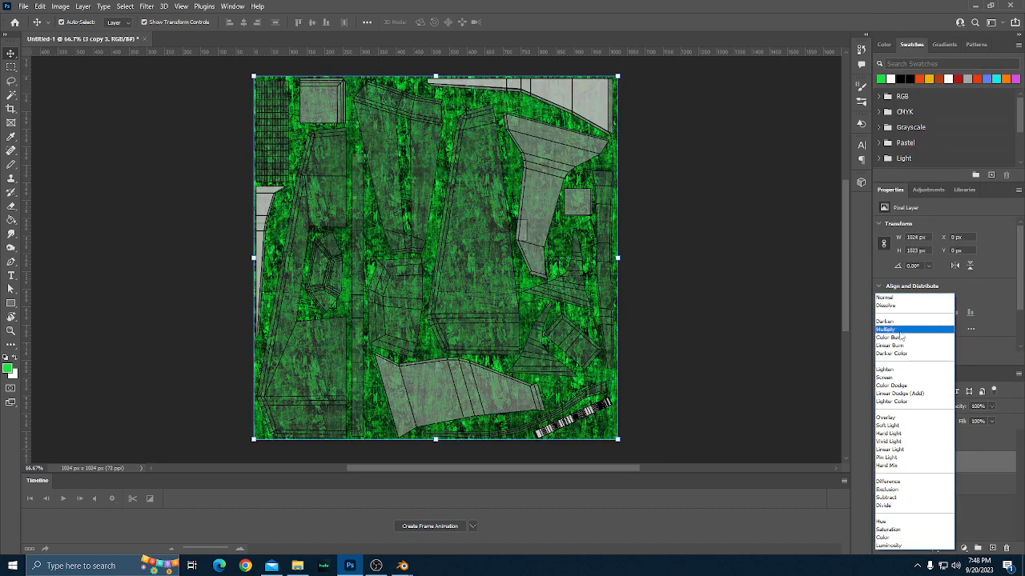
{"action": "left_click", "coordinate": [745, 361]}
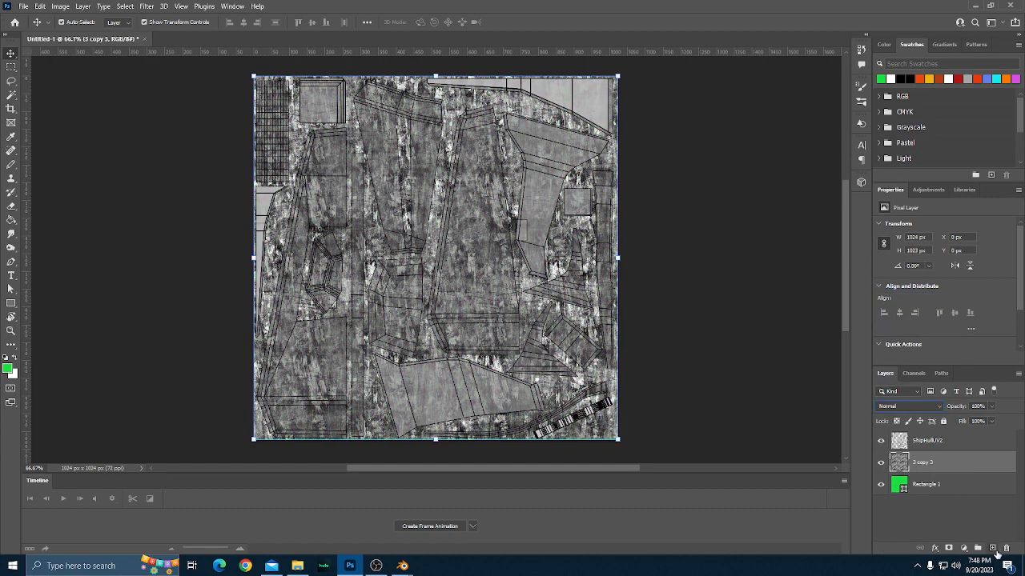
{"action": "left_click_drag", "start_coordinate": [917, 465], "coordinate": [993, 548]}
Set the lower grunge layer, 3 copy 3, to Multiply blending and hide the duplicate above it.
{"action": "left_click", "coordinate": [923, 478]}
{"action": "left_click", "coordinate": [903, 407]}
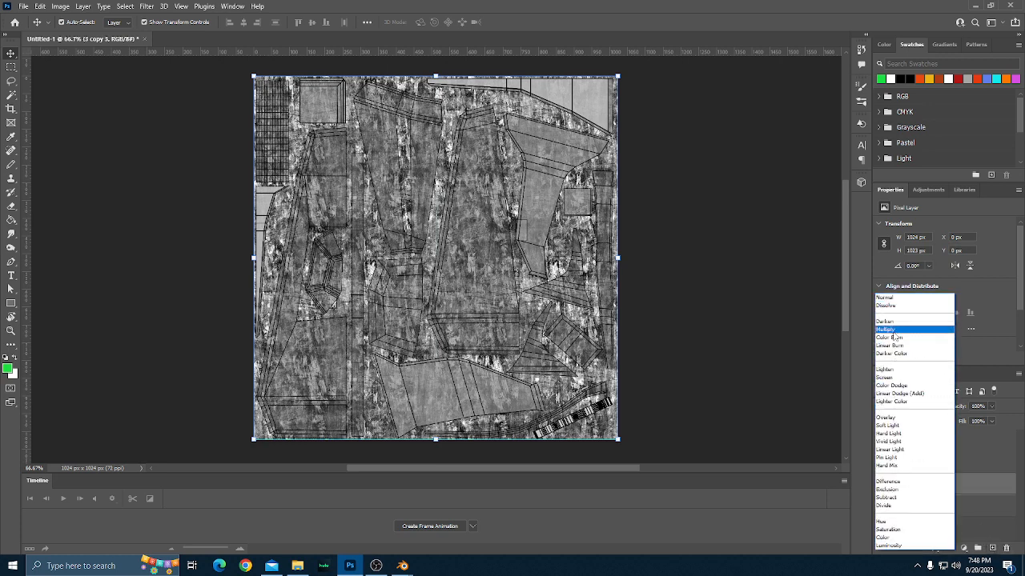
{"action": "left_click", "coordinate": [889, 329]}
{"action": "left_click", "coordinate": [881, 463]}
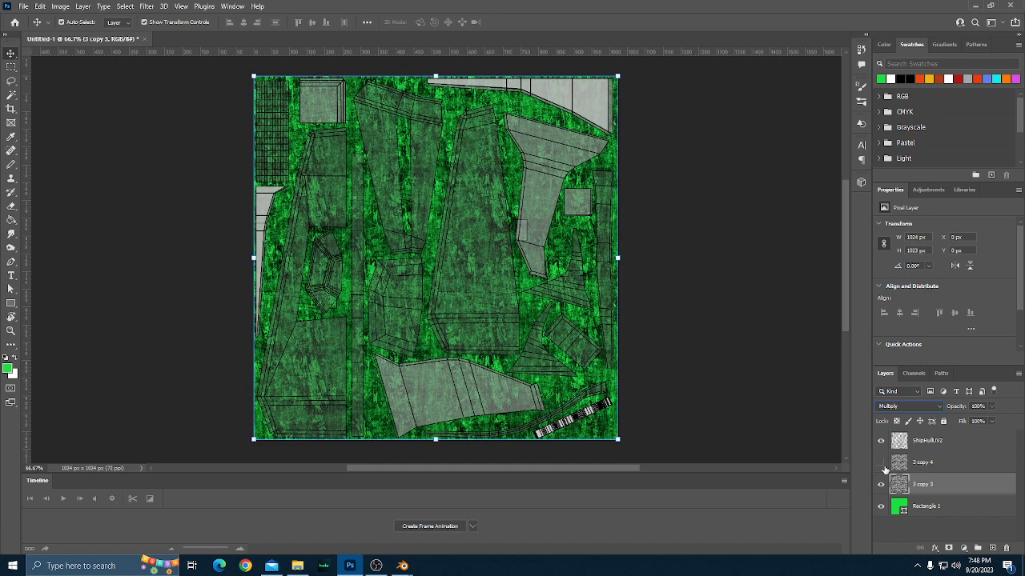
Reduce the opacity of the Multiply grunge layer, 3 copy 3, to 60%.
{"action": "left_click", "coordinate": [917, 469]}
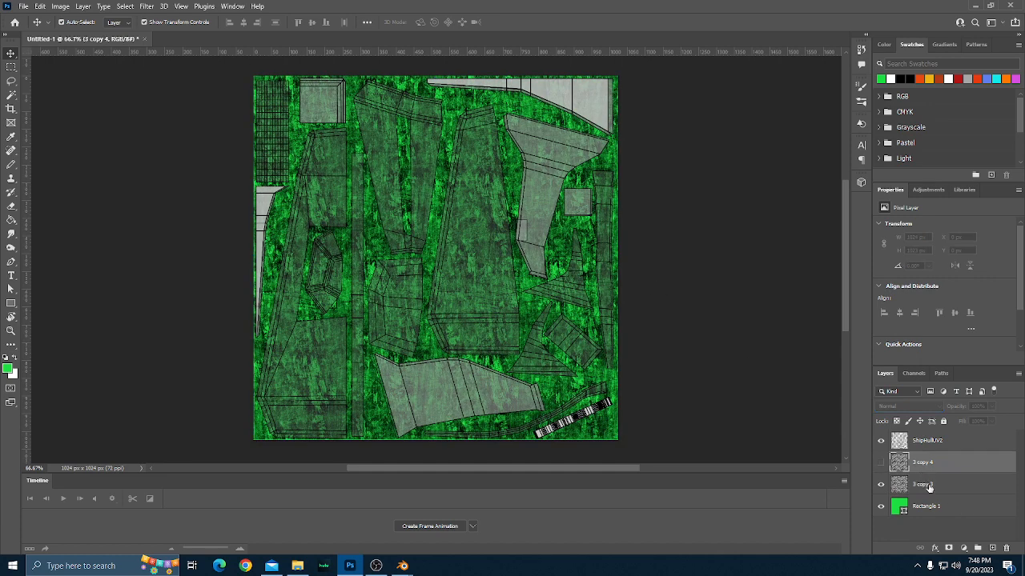
{"action": "left_click", "coordinate": [928, 486]}
{"action": "left_click", "coordinate": [977, 406]}
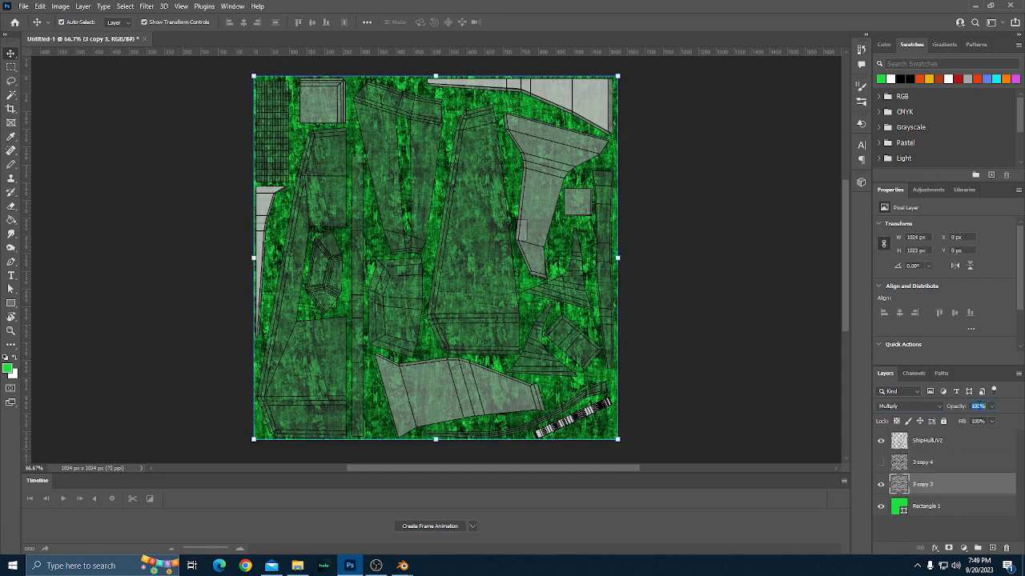
{"action": "type", "text": "50"}
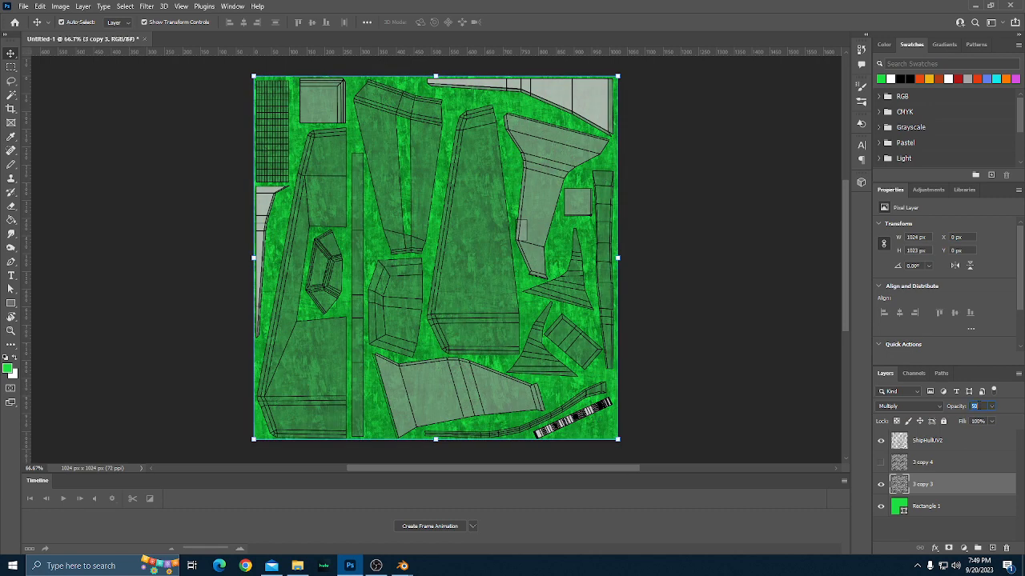
{"action": "type", "text": "60"}
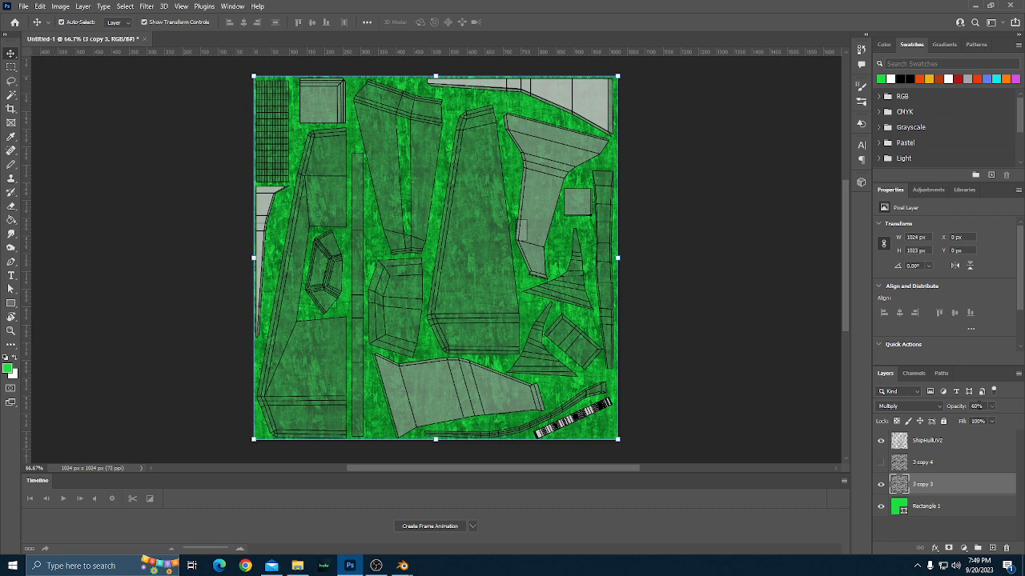
{"action": "scroll", "coordinate": [704, 387], "scroll_direction": "up", "scroll_amount": 1}
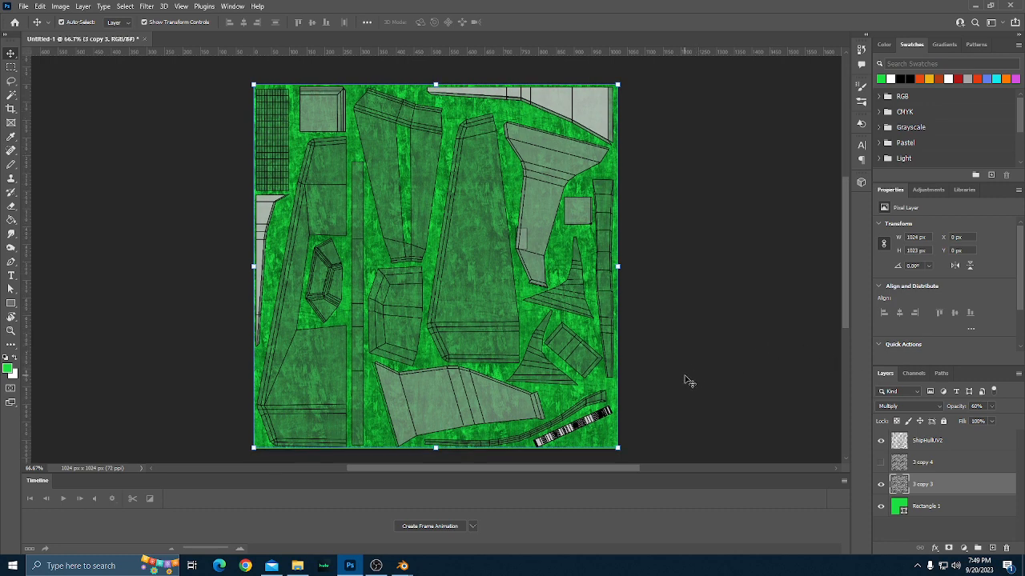
{"action": "scroll", "coordinate": [688, 381], "scroll_direction": "down", "scroll_amount": 1}
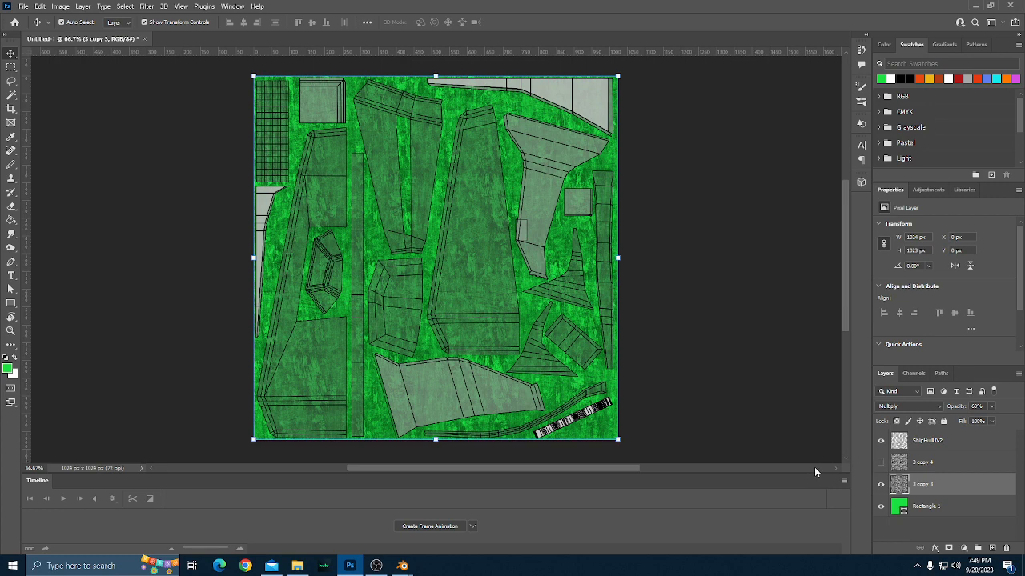
Show the upper grunge layer, 3 copy 4, and set its blend mode to Linear Dodge (Add).
{"action": "left_click", "coordinate": [881, 462]}
{"action": "left_click", "coordinate": [919, 464]}
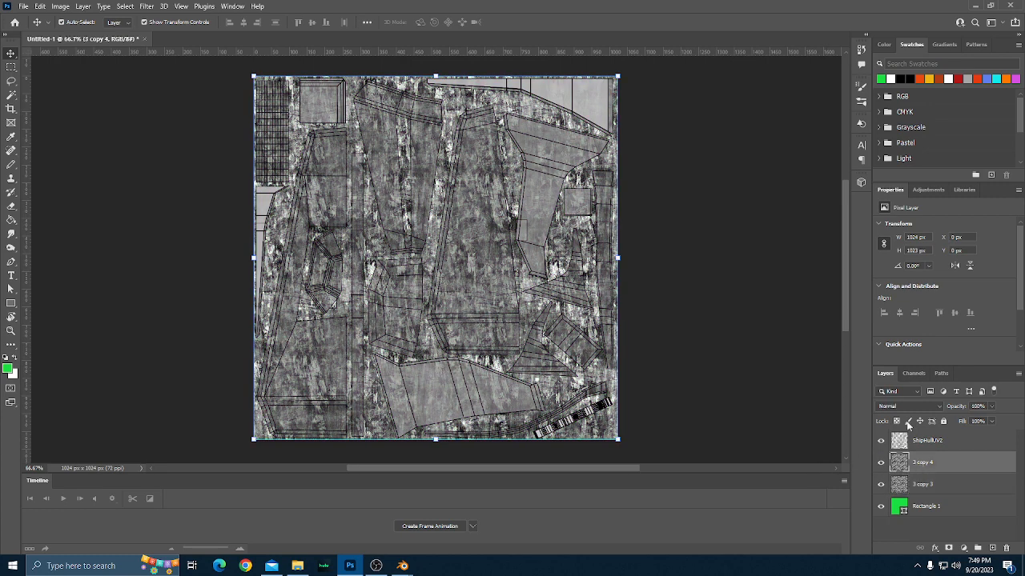
{"action": "left_click", "coordinate": [905, 407]}
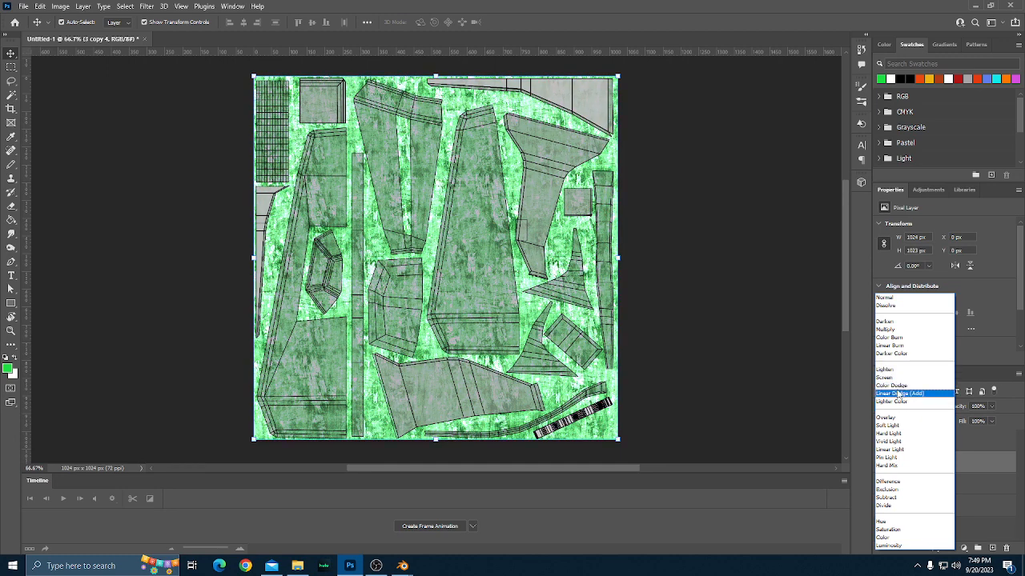
{"action": "left_click", "coordinate": [898, 393]}
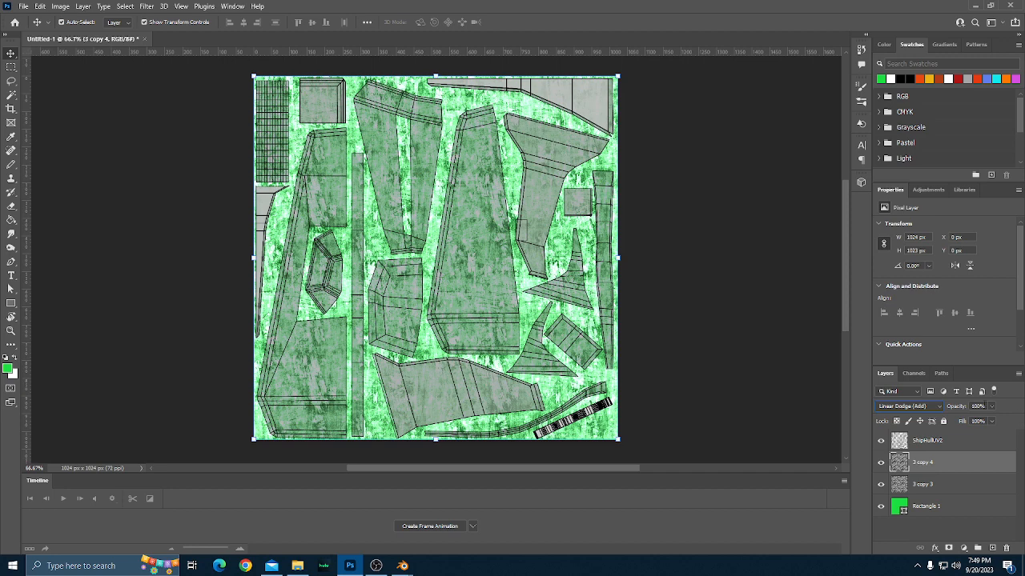
Lower the opacity of the Linear Dodge grunge layer to 55% and deselect it.
{"action": "left_click", "coordinate": [989, 407]}
{"action": "left_click", "coordinate": [972, 421]}
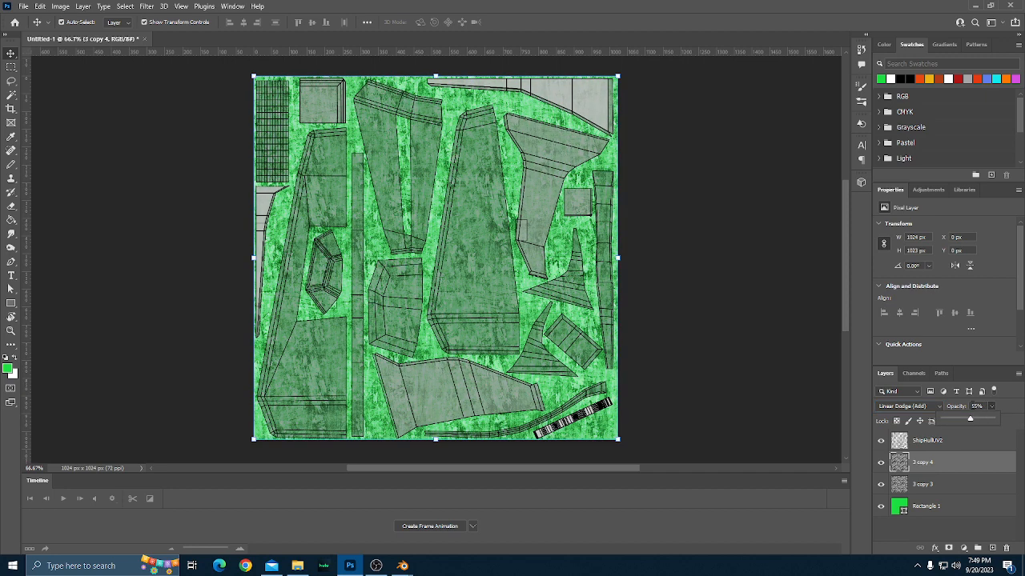
{"action": "left_click", "coordinate": [702, 338]}
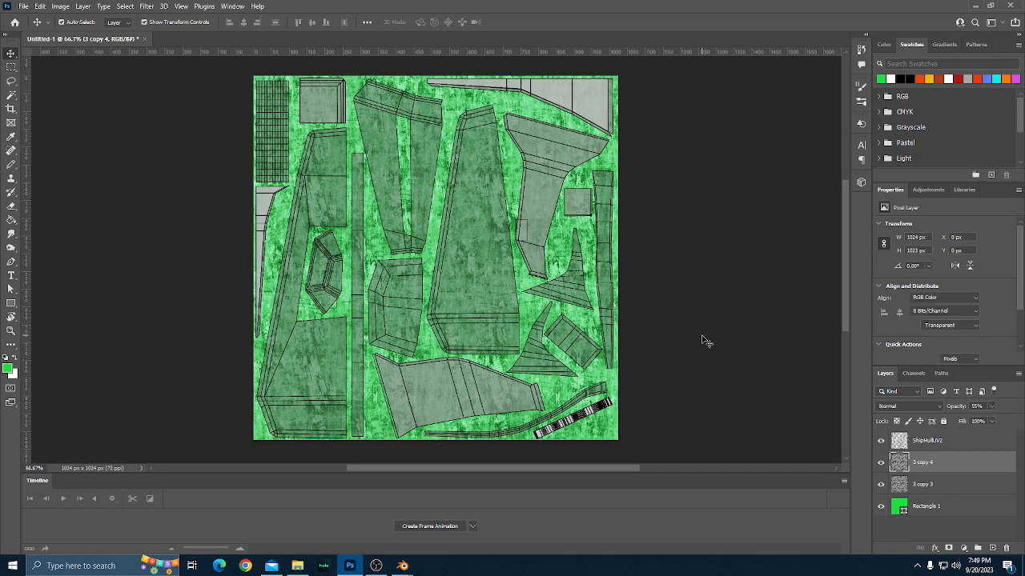
Examine how the blended green grunge texture looks beneath the UV layout across the canvas.
{"action": "scroll", "coordinate": [705, 340], "scroll_direction": "down", "scroll_amount": 1}
{"action": "scroll", "coordinate": [703, 339], "scroll_direction": "down", "scroll_amount": 2}
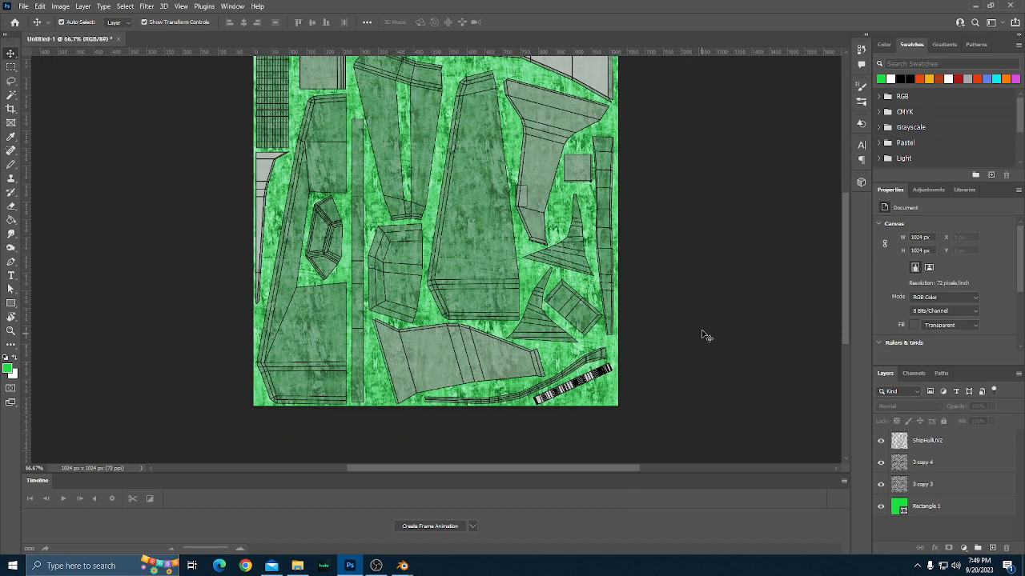
{"action": "scroll", "coordinate": [705, 341], "scroll_direction": "up", "scroll_amount": 2}
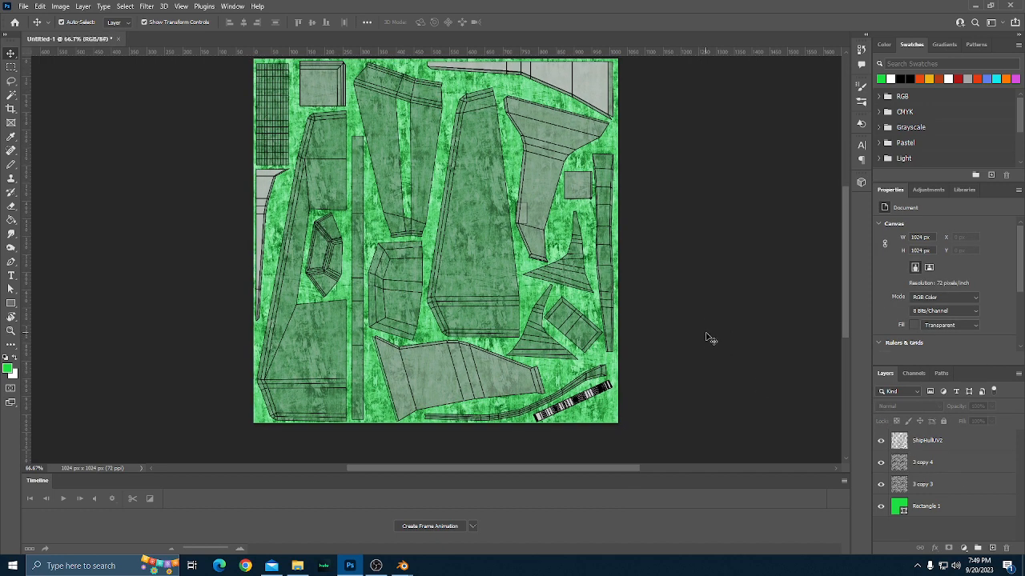
{"action": "scroll", "coordinate": [705, 338], "scroll_direction": "down", "scroll_amount": 1}
{"action": "scroll", "coordinate": [705, 338], "scroll_direction": "up", "scroll_amount": 1}
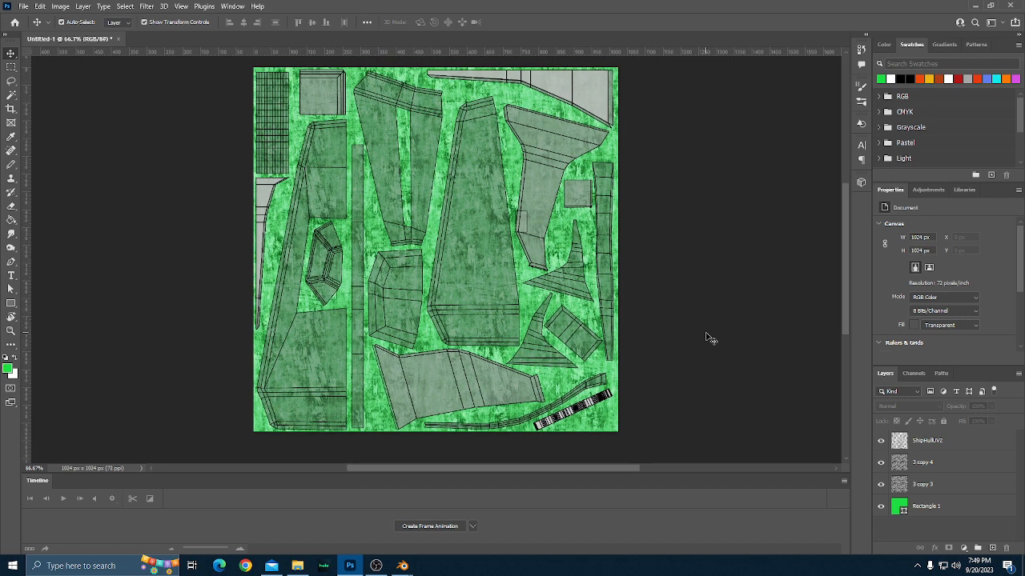
{"action": "scroll", "coordinate": [708, 339], "scroll_direction": "down", "scroll_amount": 1}
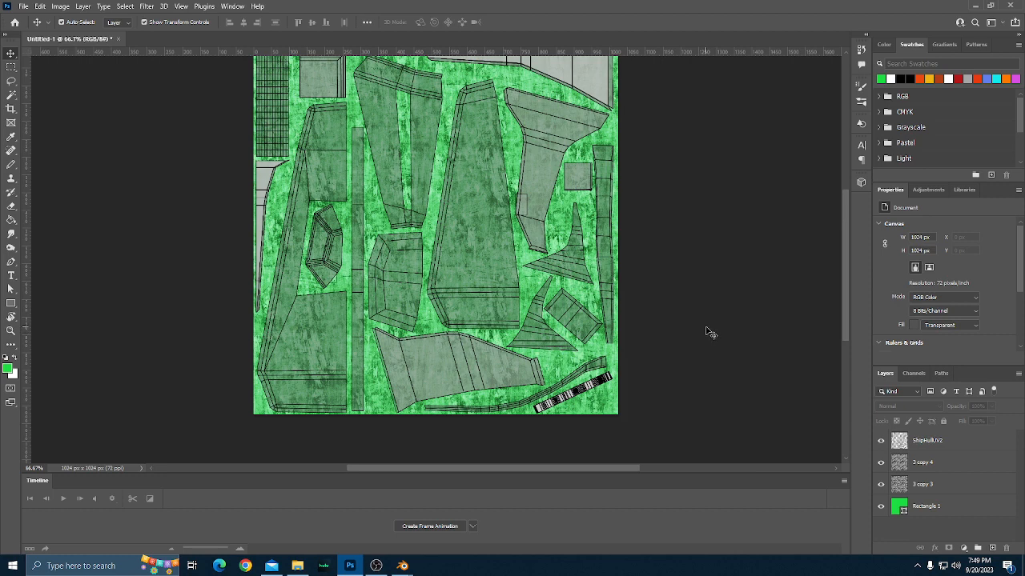
{"action": "scroll", "coordinate": [708, 339], "scroll_direction": "down", "scroll_amount": 1}
{"action": "scroll", "coordinate": [535, 312], "scroll_direction": "up", "scroll_amount": 1}
Draw a Lasso selection around the slanted black-and-white striped UV strip in the canvas's lower-right corner.
{"action": "left_click", "coordinate": [11, 80]}
{"action": "mouse_move", "coordinate": [604, 390]}
{"action": "left_mouse_down"}
{"action": "mouse_move", "coordinate": [588, 408]}
{"action": "mouse_move", "coordinate": [622, 373]}
{"action": "mouse_move", "coordinate": [596, 368]}
{"action": "mouse_move", "coordinate": [535, 414]}
{"action": "mouse_move", "coordinate": [598, 415]}
{"action": "left_mouse_up"}
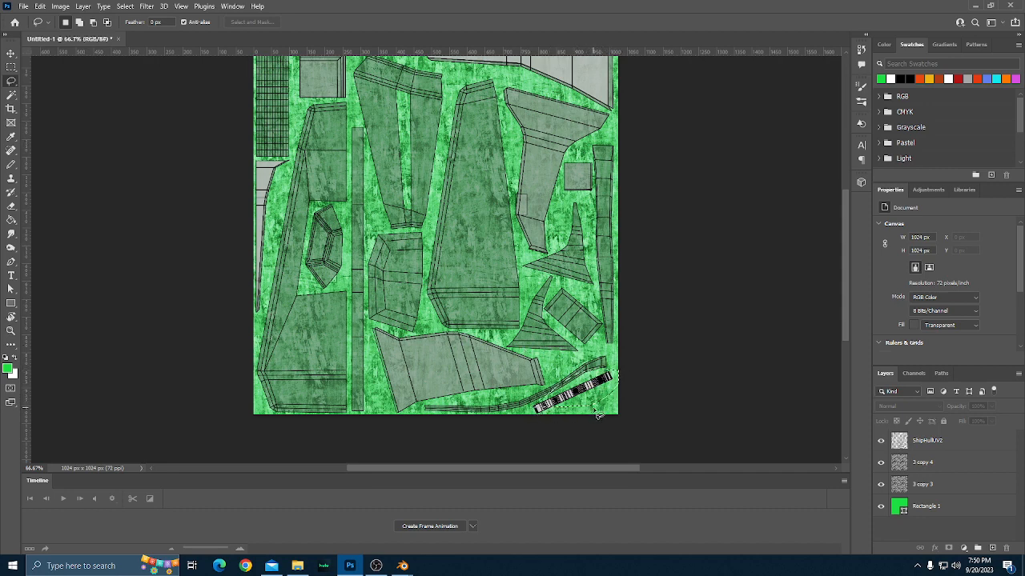
{"action": "left_click", "coordinate": [595, 411]}
{"action": "scroll", "coordinate": [587, 409], "scroll_direction": "down", "scroll_amount": 1}
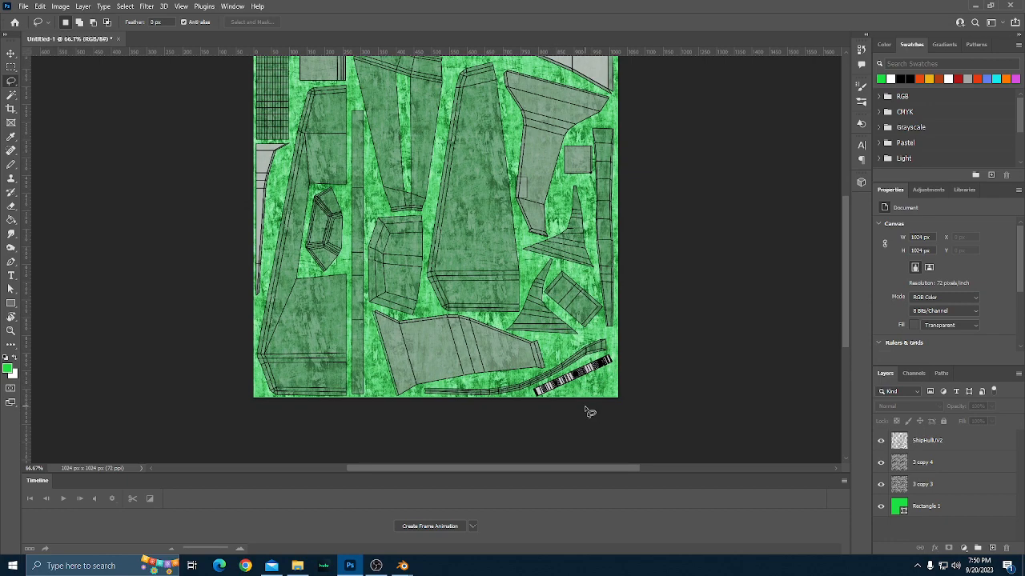
{"action": "scroll", "coordinate": [588, 412], "scroll_direction": "up", "scroll_amount": 2}
{"action": "scroll", "coordinate": [601, 368], "scroll_direction": "down", "scroll_amount": 3}
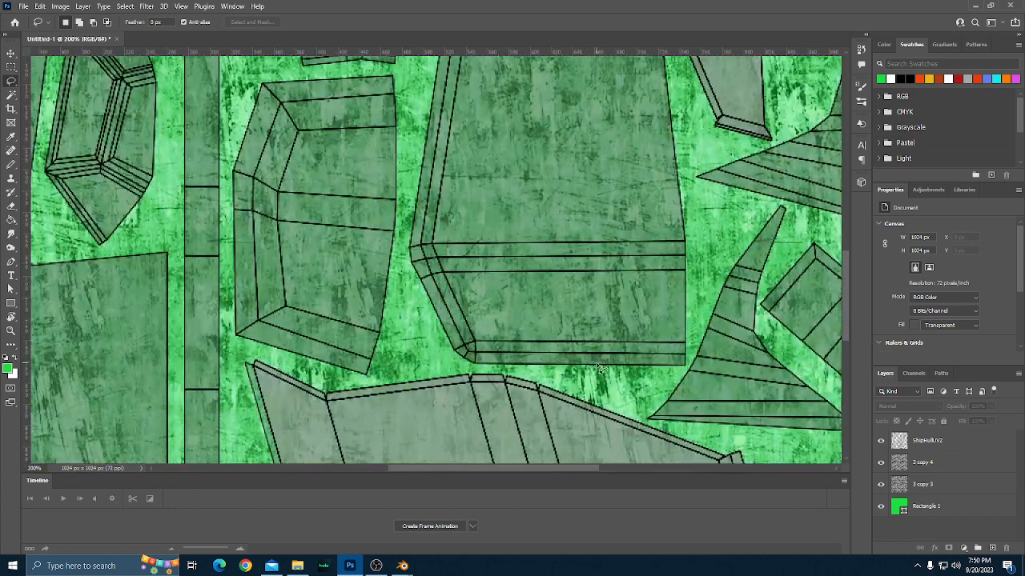
{"action": "scroll", "coordinate": [598, 368], "scroll_direction": "down", "scroll_amount": 3}
{"action": "scroll", "coordinate": [585, 378], "scroll_direction": "right", "scroll_amount": 3}
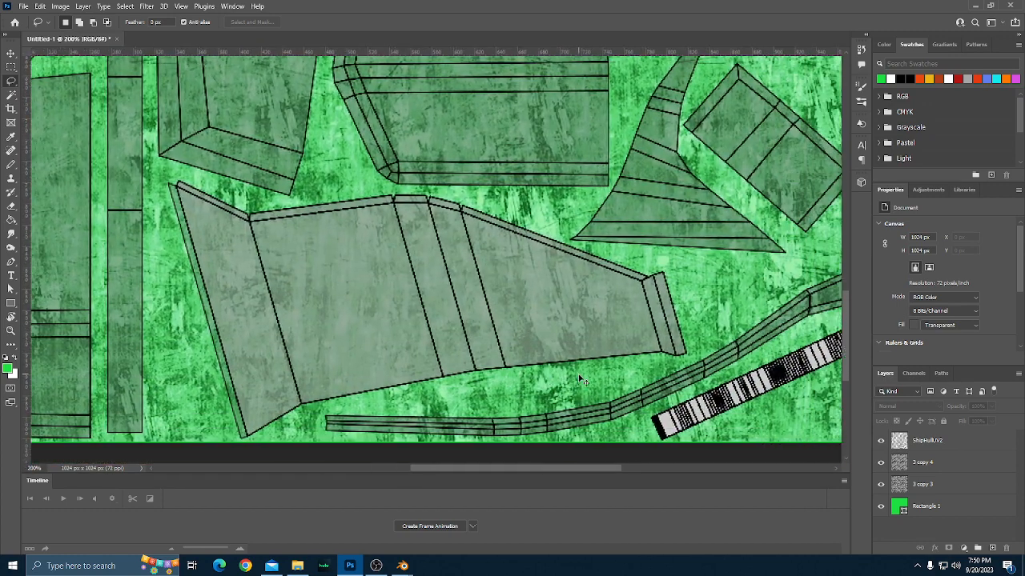
{"action": "scroll", "coordinate": [582, 381], "scroll_direction": "right", "scroll_amount": 3}
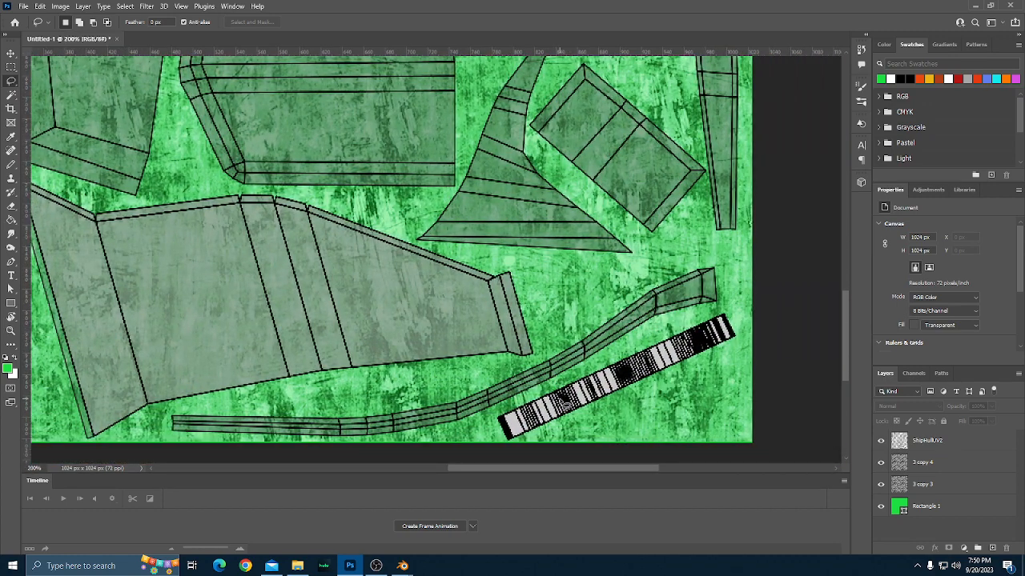
{"action": "mouse_move", "coordinate": [533, 399]}
{"action": "left_mouse_down"}
{"action": "mouse_move", "coordinate": [490, 422]}
{"action": "mouse_move", "coordinate": [499, 444]}
{"action": "mouse_move", "coordinate": [585, 439]}
{"action": "mouse_move", "coordinate": [688, 396]}
{"action": "mouse_move", "coordinate": [725, 370]}
{"action": "mouse_move", "coordinate": [751, 329]}
{"action": "mouse_move", "coordinate": [728, 308]}
{"action": "mouse_move", "coordinate": [661, 326]}
{"action": "left_mouse_up"}
Inspect the lassoed striped UV strip and the neighbouring UV islands up close.
{"action": "scroll", "coordinate": [750, 424], "scroll_direction": "up", "scroll_amount": 2}
{"action": "scroll", "coordinate": [745, 425], "scroll_direction": "down", "scroll_amount": 7}
{"action": "scroll", "coordinate": [740, 424], "scroll_direction": "up", "scroll_amount": 2}
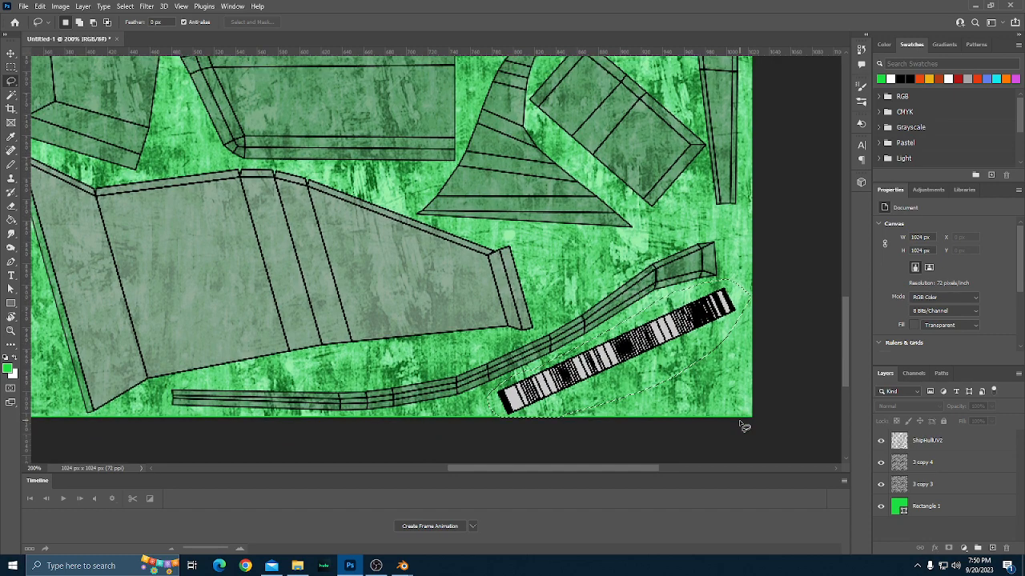
{"action": "scroll", "coordinate": [744, 426], "scroll_direction": "up", "scroll_amount": 3}
{"action": "scroll", "coordinate": [743, 425], "scroll_direction": "down", "scroll_amount": 5}
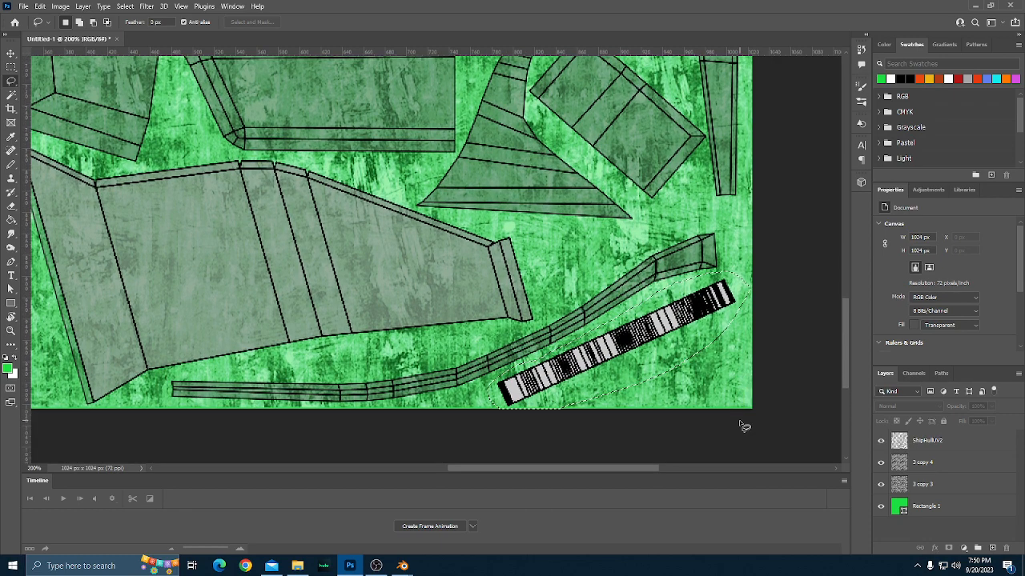
{"action": "scroll", "coordinate": [744, 426], "scroll_direction": "up", "scroll_amount": 3}
{"action": "scroll", "coordinate": [744, 426], "scroll_direction": "down", "scroll_amount": 2}
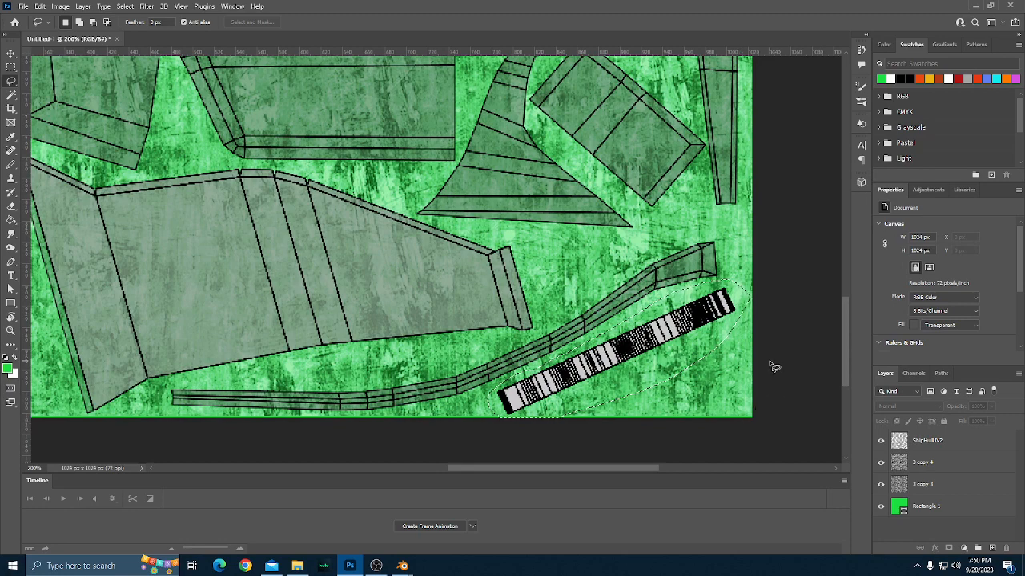
{"action": "scroll", "coordinate": [773, 366], "scroll_direction": "down", "scroll_amount": 1}
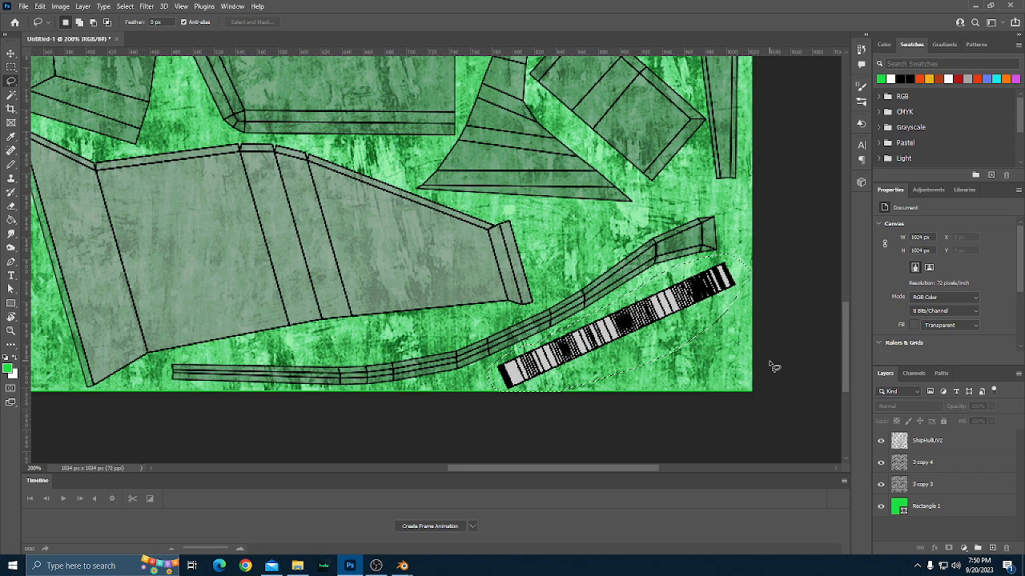
Review the UV islands over the grunge texture across the rest of the canvas at 100% magnification.
{"action": "scroll", "coordinate": [773, 366], "scroll_direction": "up", "scroll_amount": 1}
{"action": "scroll", "coordinate": [774, 366], "scroll_direction": "up", "scroll_amount": 4}
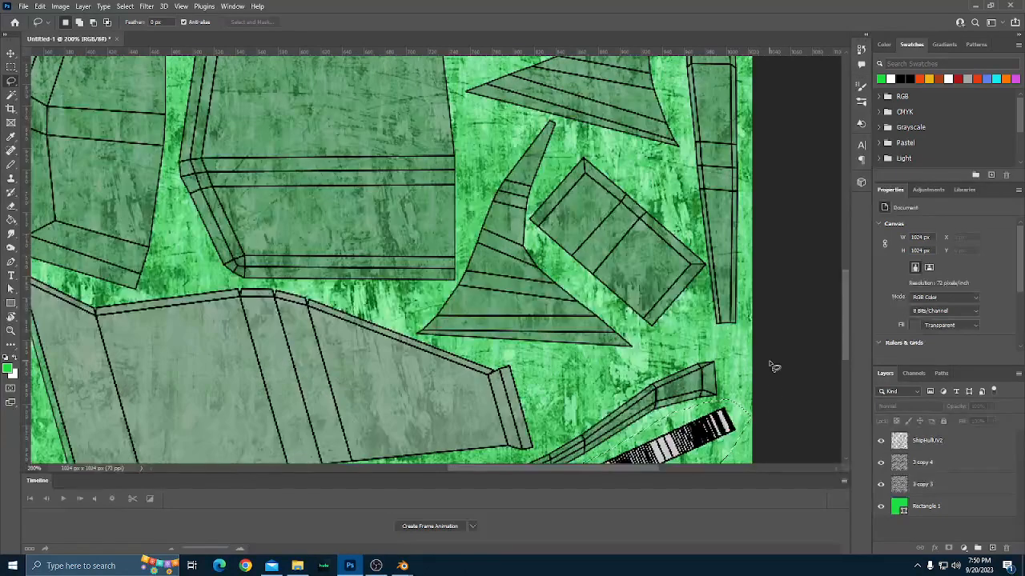
{"action": "key", "text": "ctrl+minus"}
{"action": "scroll", "coordinate": [770, 362], "scroll_direction": "up", "scroll_amount": 3}
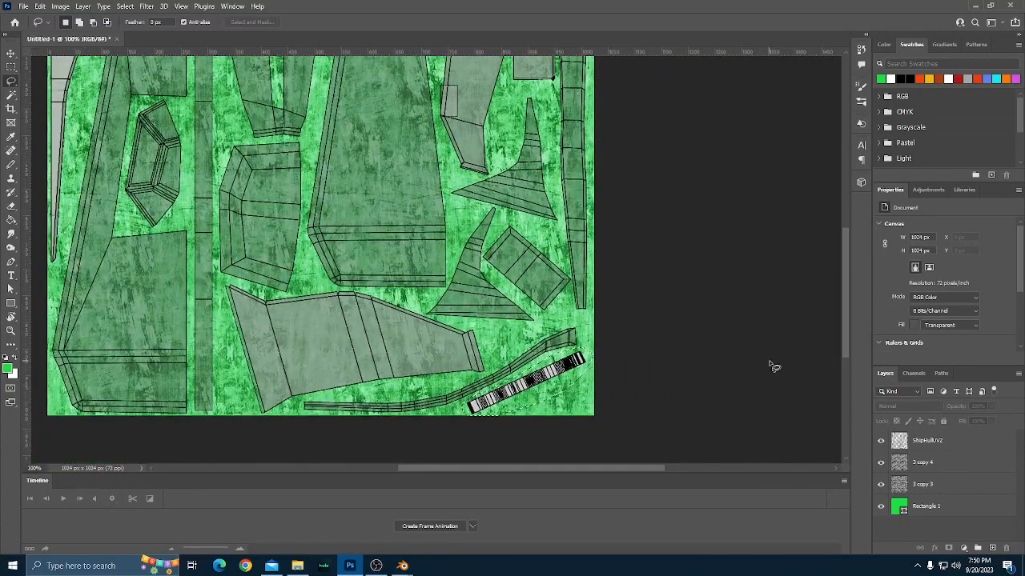
{"action": "scroll", "coordinate": [773, 365], "scroll_direction": "up", "scroll_amount": 5}
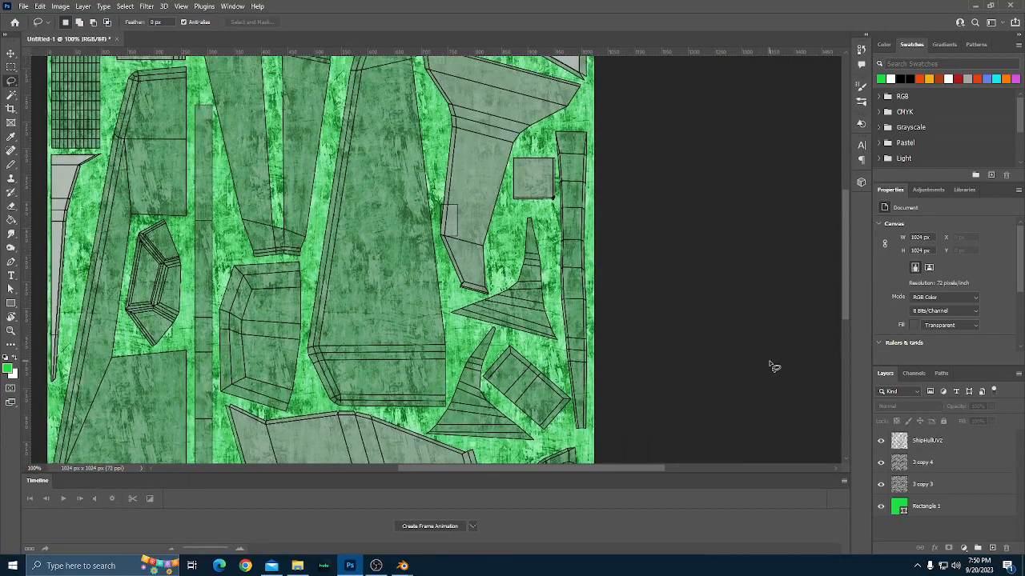
{"action": "scroll", "coordinate": [773, 366], "scroll_direction": "up", "scroll_amount": 3}
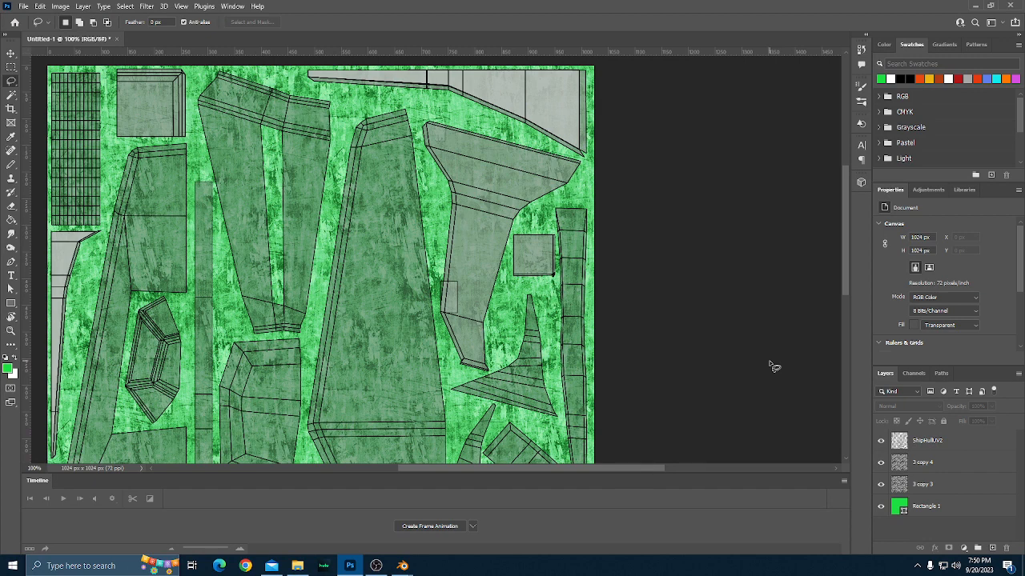
{"action": "scroll", "coordinate": [773, 366], "scroll_direction": "down", "scroll_amount": 3}
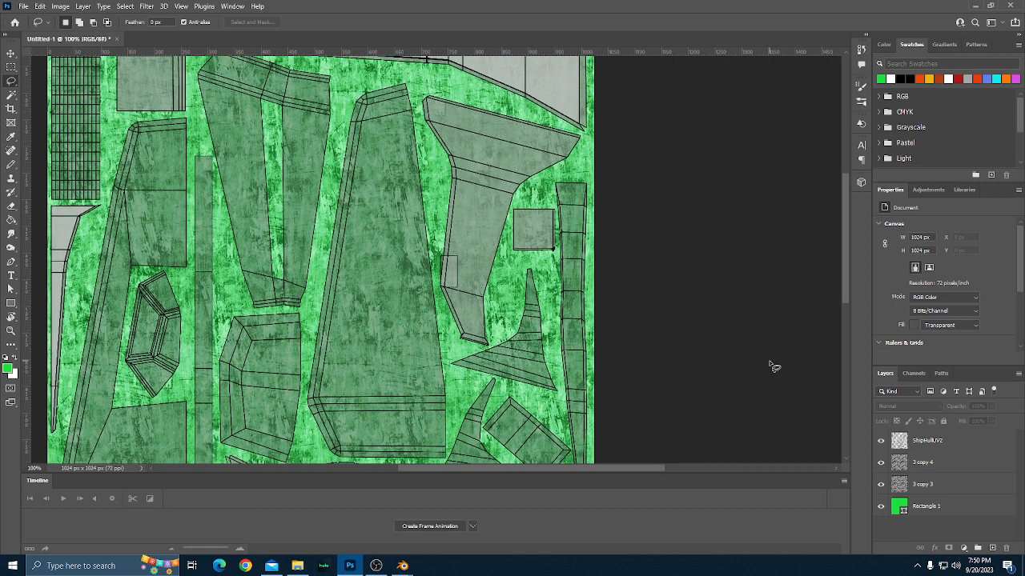
{"action": "scroll", "coordinate": [773, 366], "scroll_direction": "down", "scroll_amount": 2}
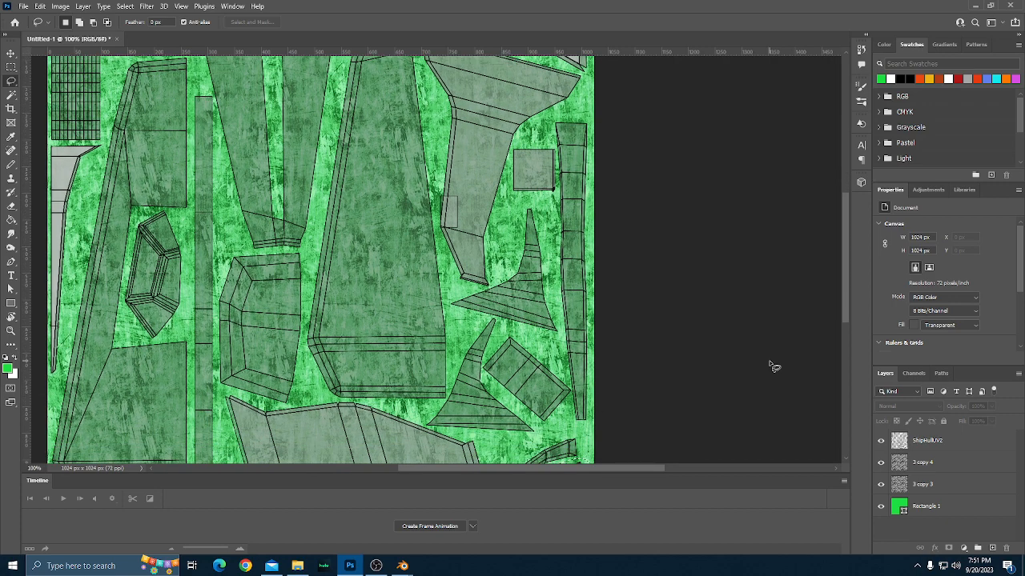
Look over the full UV layout on the green grunge texture, from the upper islands down to the slanted striped strip.
{"action": "scroll", "coordinate": [773, 366], "scroll_direction": "down", "scroll_amount": 3}
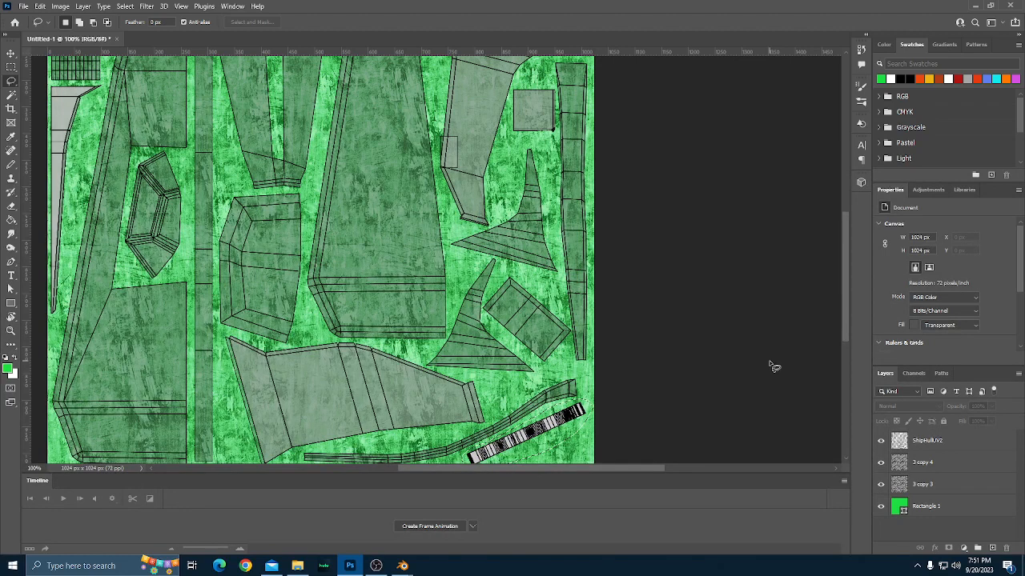
{"action": "scroll", "coordinate": [774, 366], "scroll_direction": "down", "scroll_amount": 2}
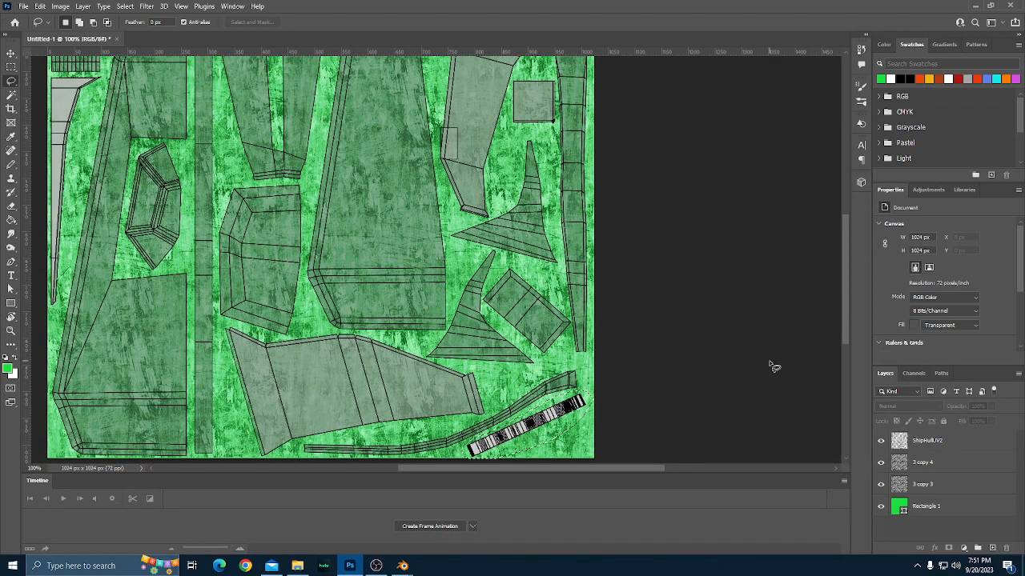
{"action": "scroll", "coordinate": [773, 366], "scroll_direction": "up", "scroll_amount": 2}
{"action": "scroll", "coordinate": [773, 366], "scroll_direction": "up", "scroll_amount": 2}
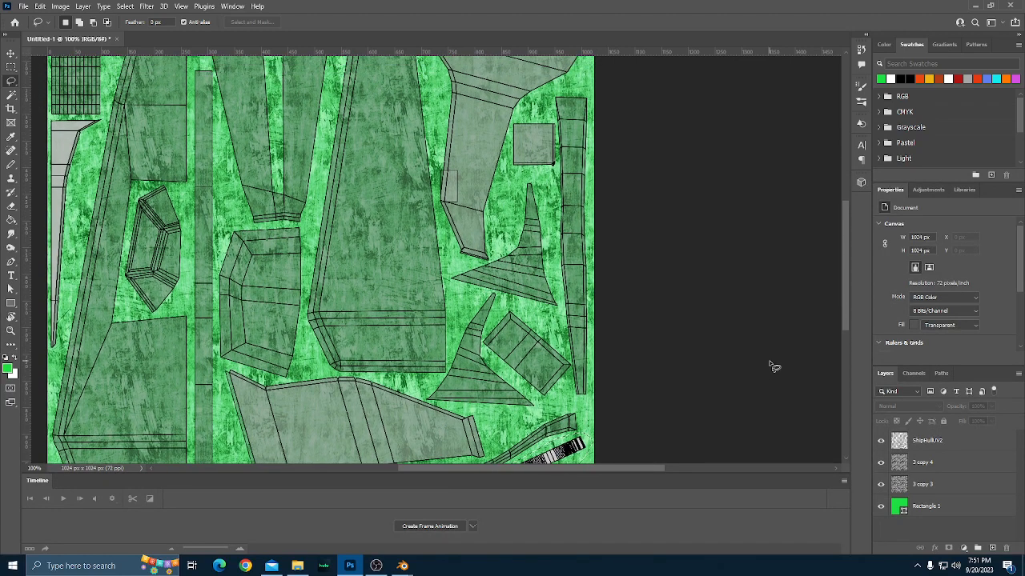
{"action": "scroll", "coordinate": [774, 366], "scroll_direction": "up", "scroll_amount": 5}
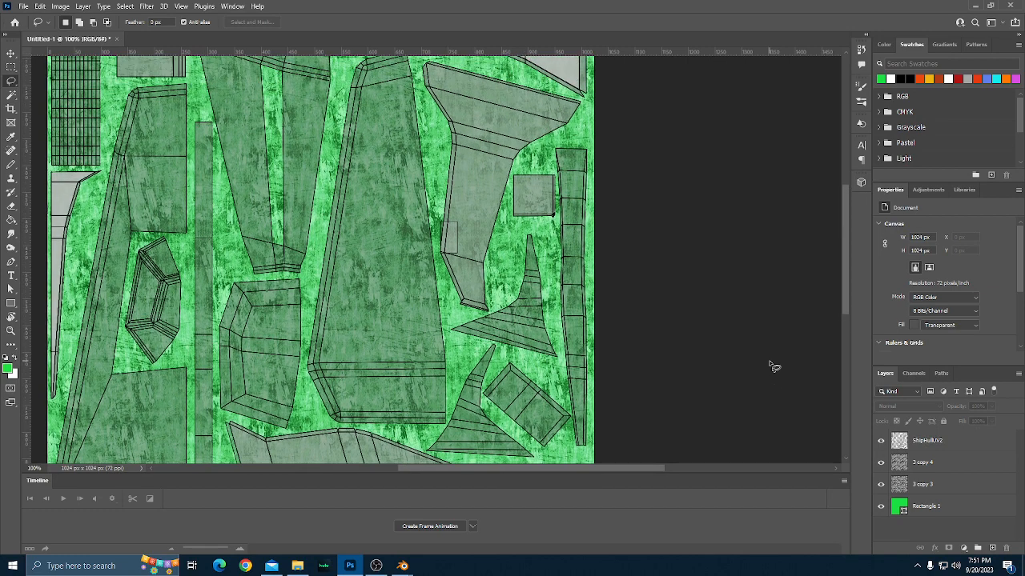
{"action": "scroll", "coordinate": [773, 366], "scroll_direction": "up", "scroll_amount": 5}
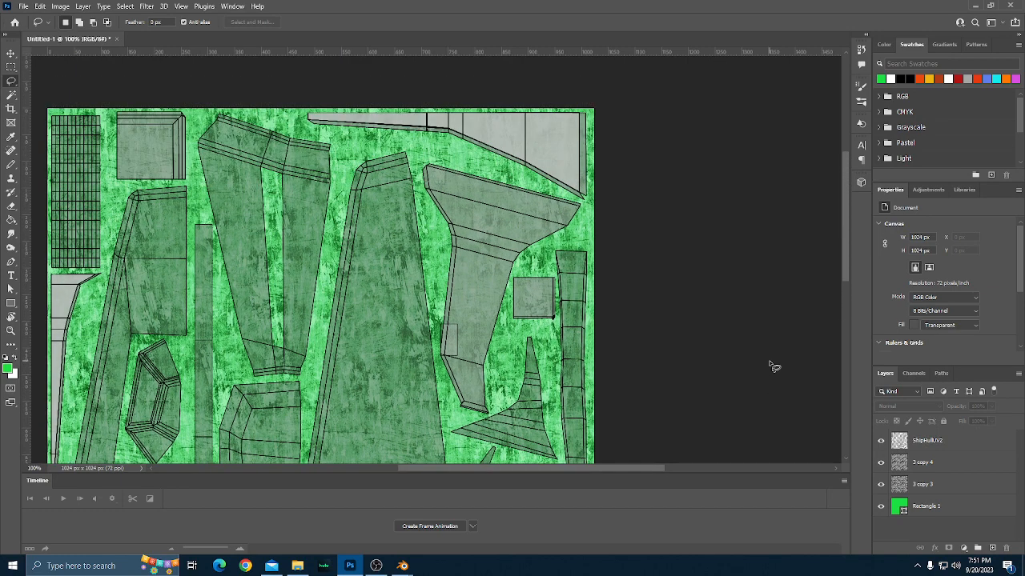
{"action": "scroll", "coordinate": [774, 366], "scroll_direction": "down", "scroll_amount": 2}
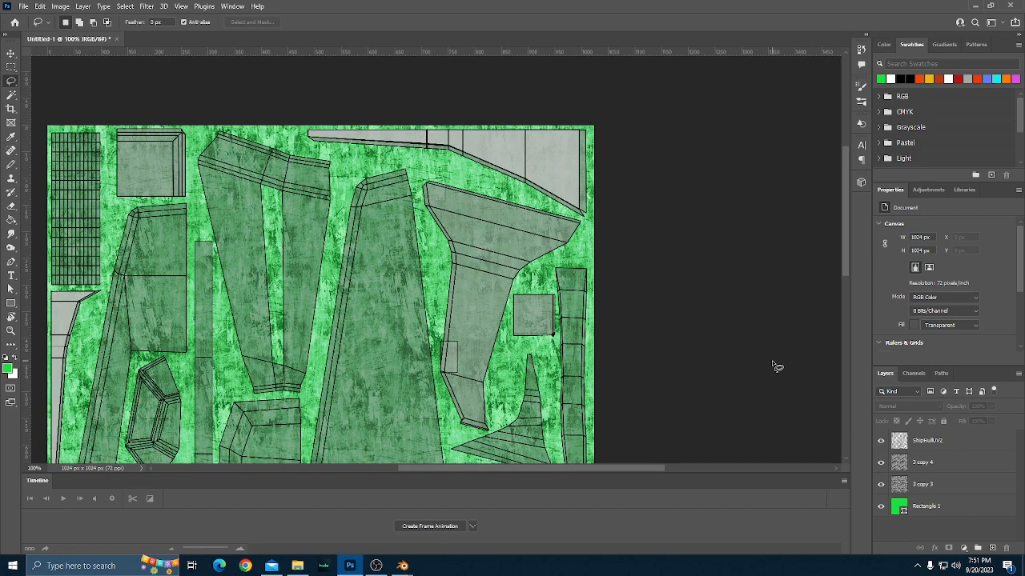
{"action": "scroll", "coordinate": [782, 357], "scroll_direction": "down", "scroll_amount": 5}
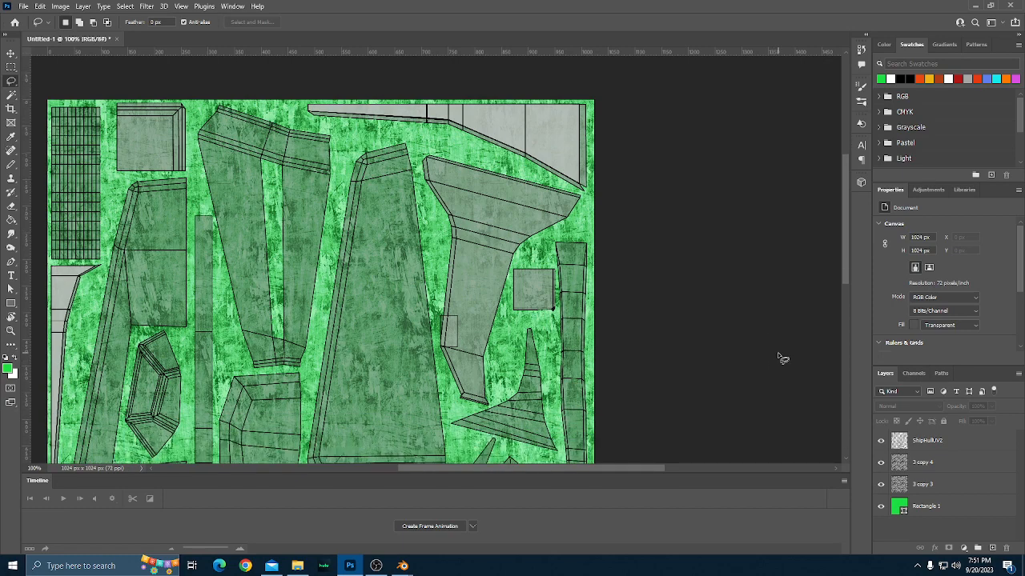
{"action": "scroll", "coordinate": [777, 353], "scroll_direction": "down", "scroll_amount": 4}
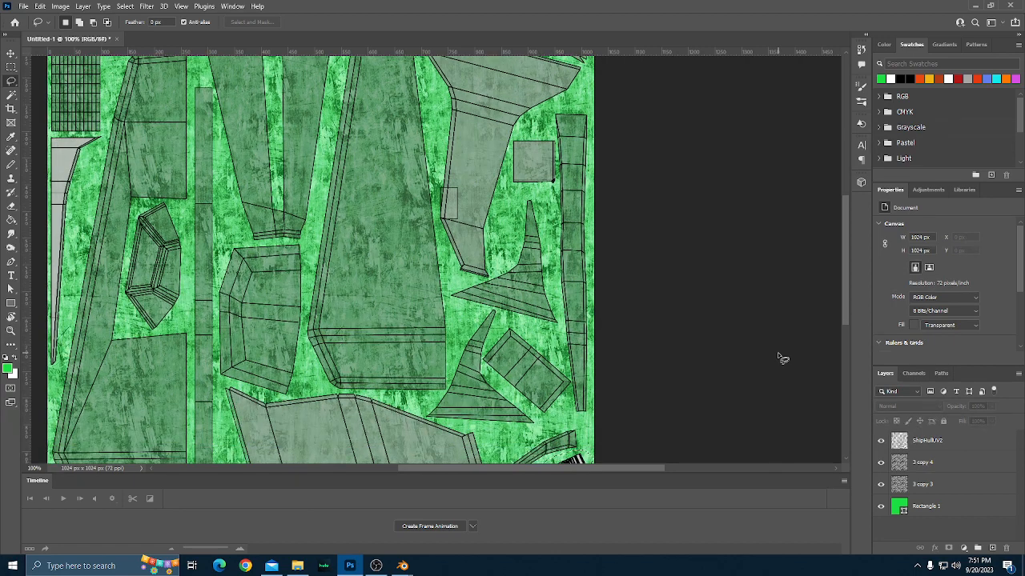
{"action": "scroll", "coordinate": [783, 358], "scroll_direction": "down", "scroll_amount": 1}
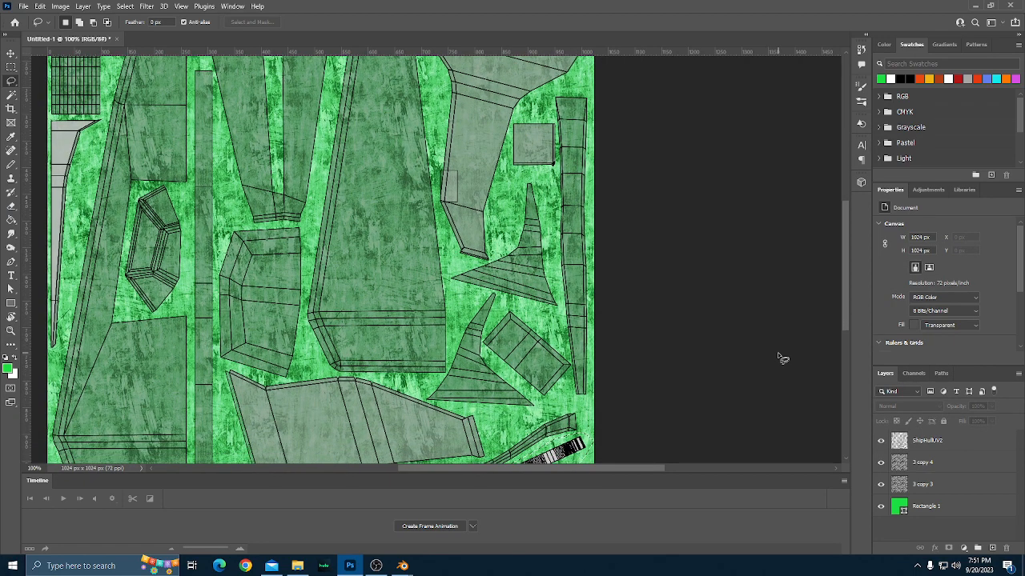
{"action": "scroll", "coordinate": [777, 352], "scroll_direction": "down", "scroll_amount": 6}
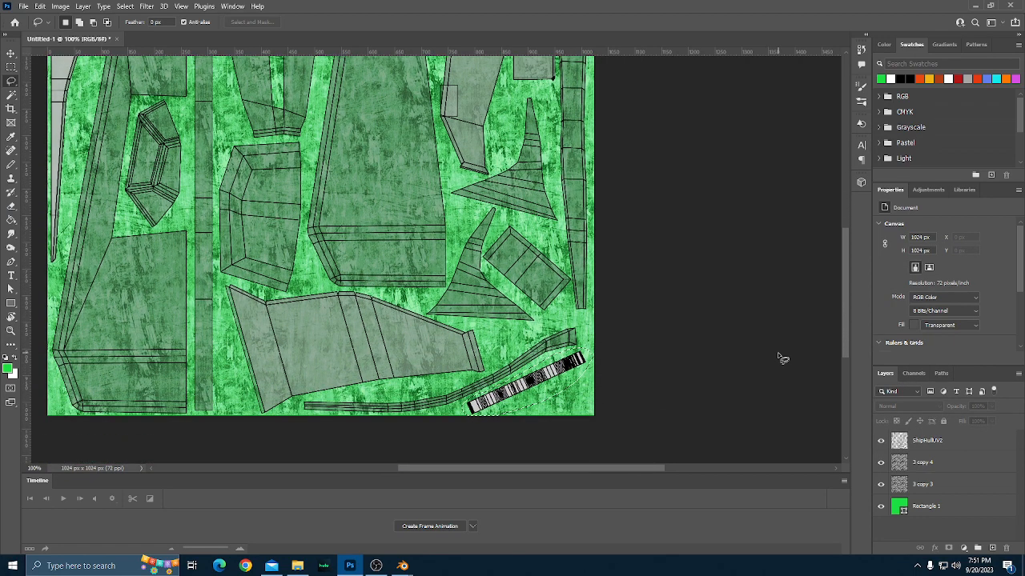
{"action": "scroll", "coordinate": [778, 353], "scroll_direction": "down", "scroll_amount": 2}
{"action": "scroll", "coordinate": [778, 353], "scroll_direction": "up", "scroll_amount": 8}
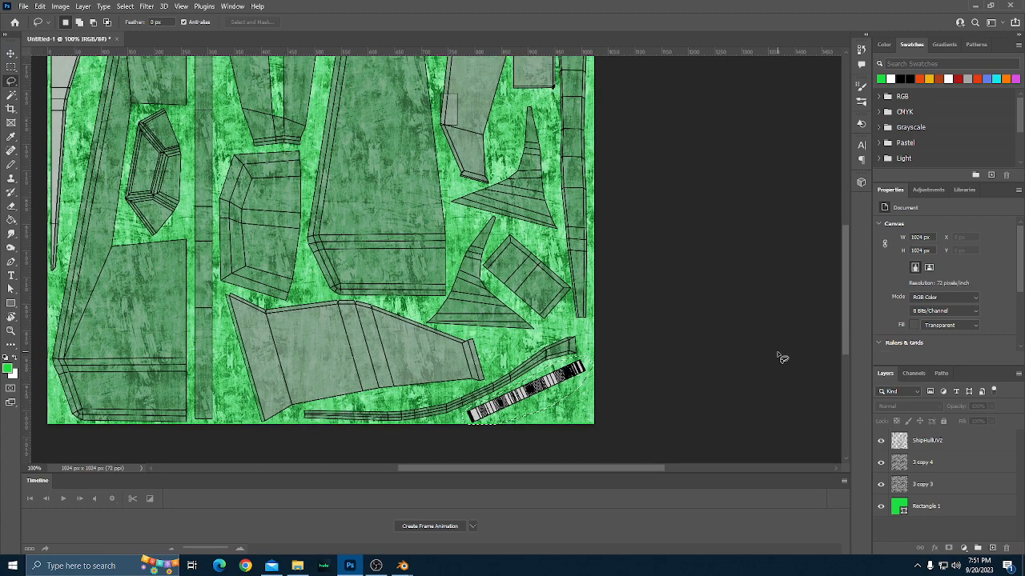
{"action": "scroll", "coordinate": [780, 357], "scroll_direction": "up", "scroll_amount": 5}
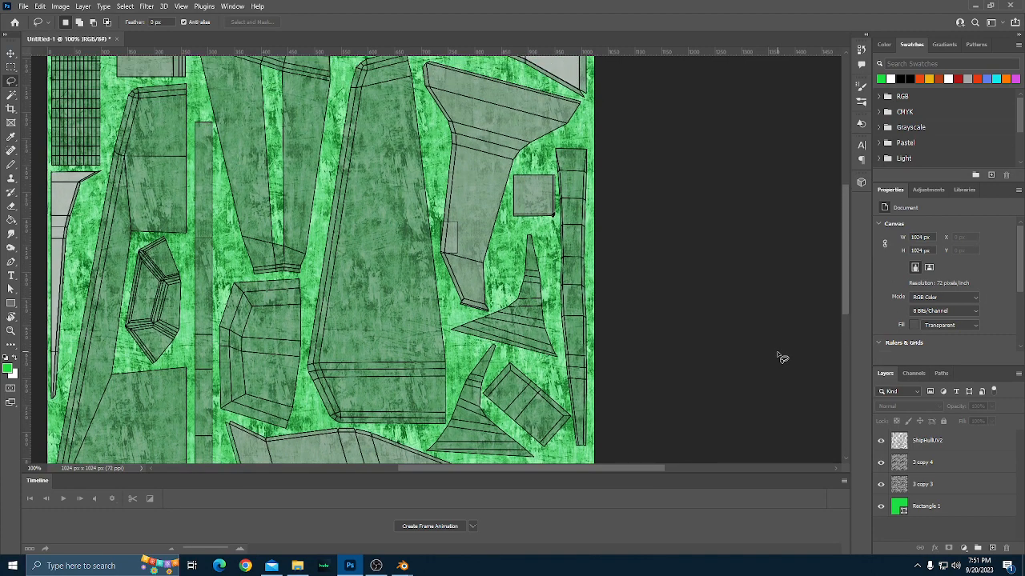
{"action": "scroll", "coordinate": [782, 358], "scroll_direction": "up", "scroll_amount": 3}
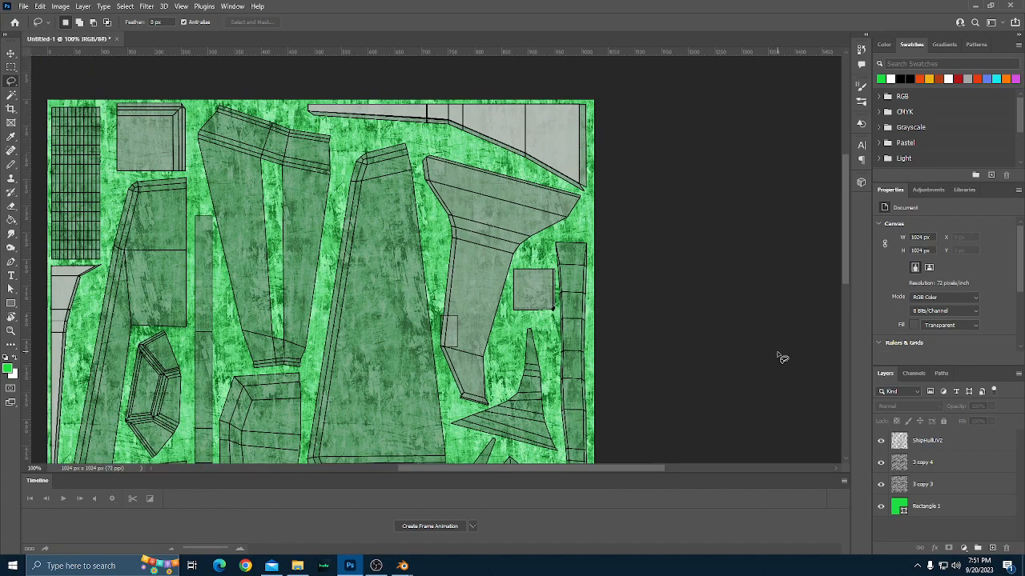
{"action": "scroll", "coordinate": [782, 358], "scroll_direction": "down", "scroll_amount": 9}
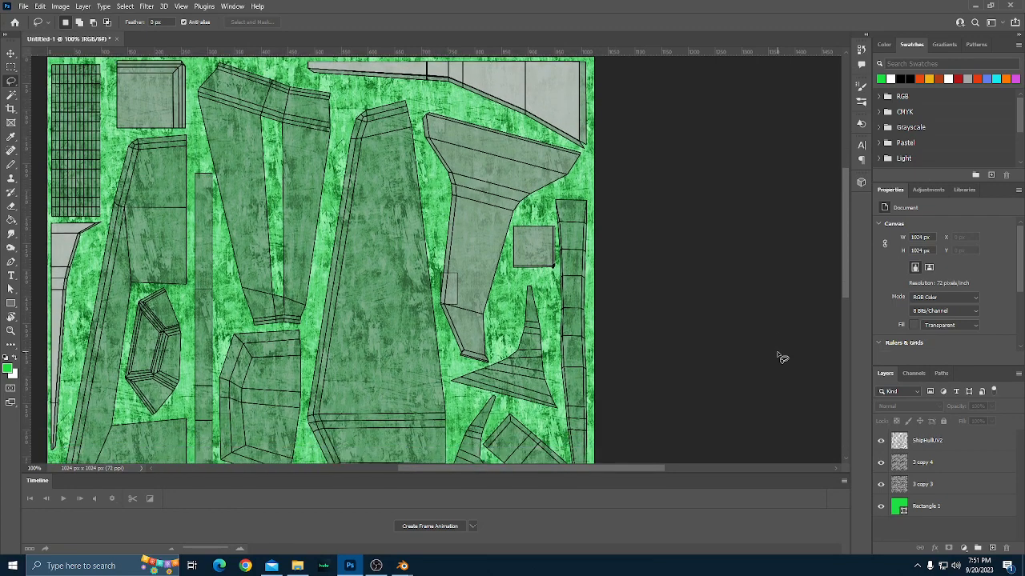
{"action": "scroll", "coordinate": [782, 358], "scroll_direction": "down", "scroll_amount": 6}
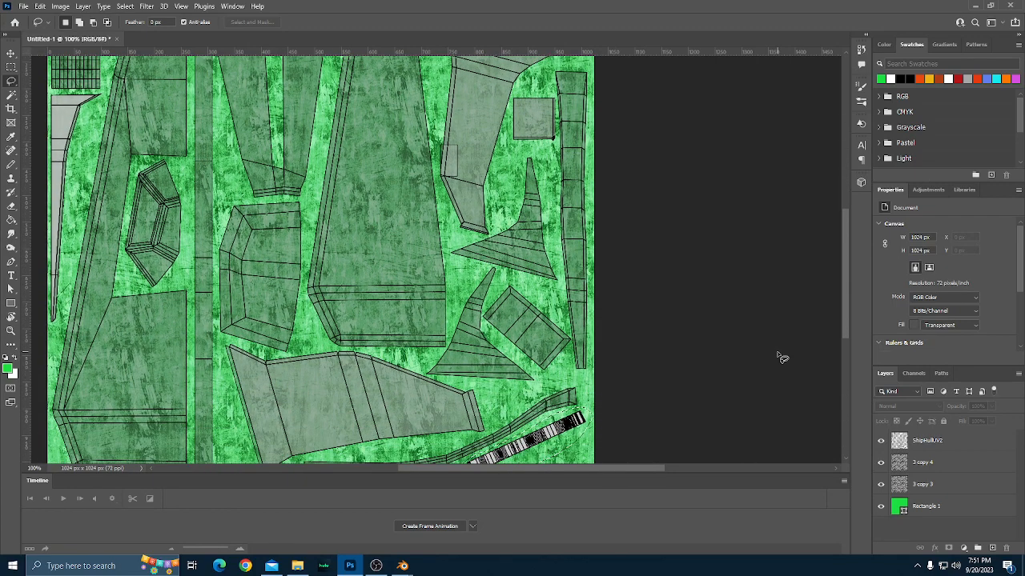
{"action": "scroll", "coordinate": [782, 357], "scroll_direction": "down", "scroll_amount": 4}
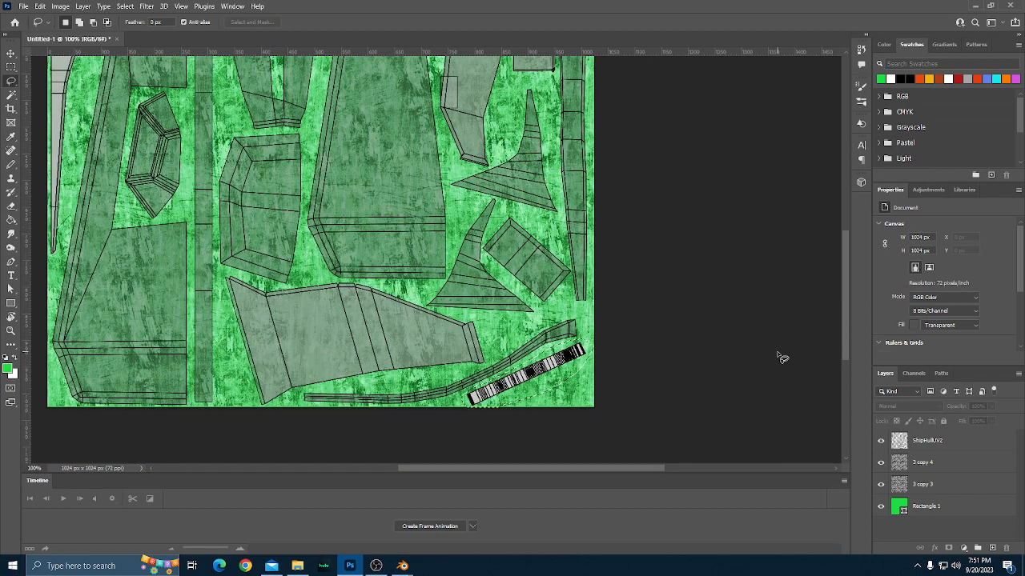
{"action": "scroll", "coordinate": [782, 358], "scroll_direction": "down", "scroll_amount": 1}
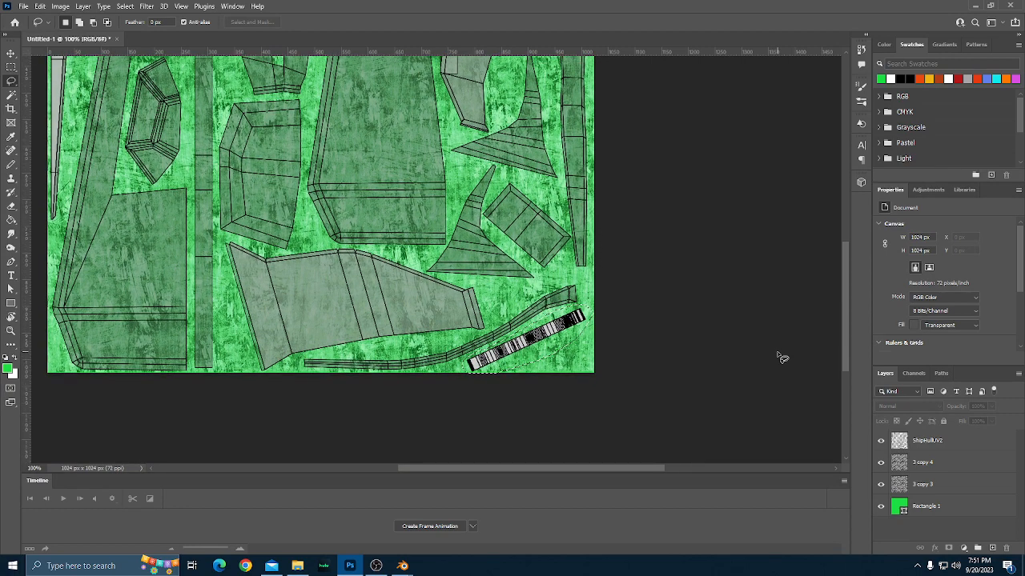
{"action": "scroll", "coordinate": [782, 358], "scroll_direction": "up", "scroll_amount": 1}
{"action": "scroll", "coordinate": [782, 358], "scroll_direction": "up", "scroll_amount": 1}
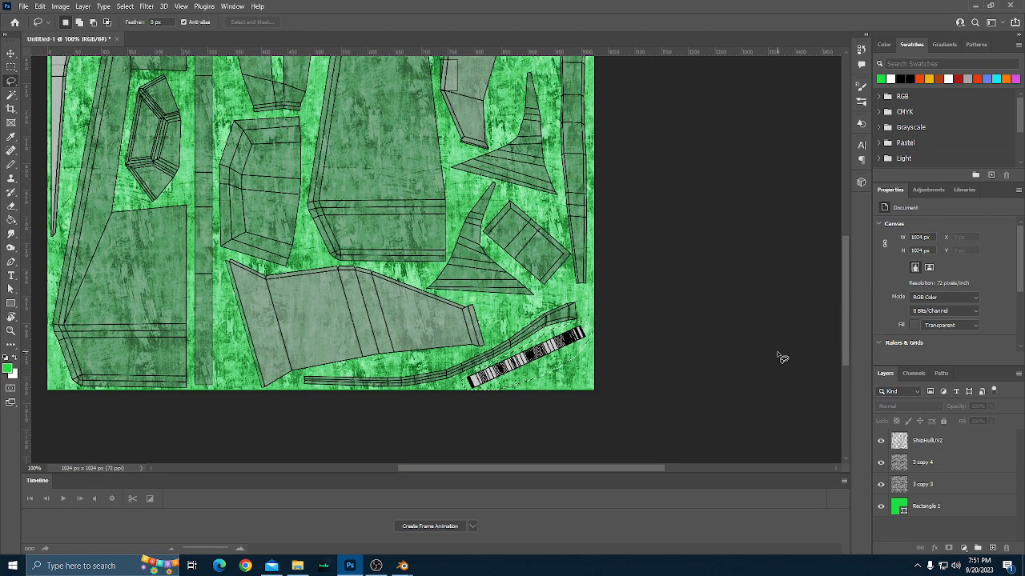
{"action": "scroll", "coordinate": [782, 358], "scroll_direction": "up", "scroll_amount": 10}
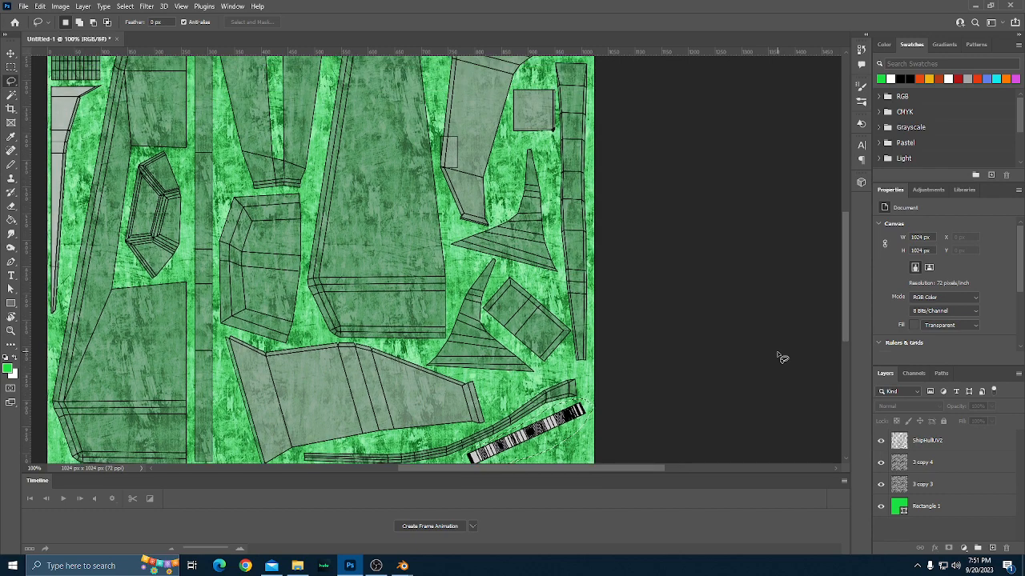
{"action": "scroll", "coordinate": [783, 358], "scroll_direction": "up", "scroll_amount": 15}
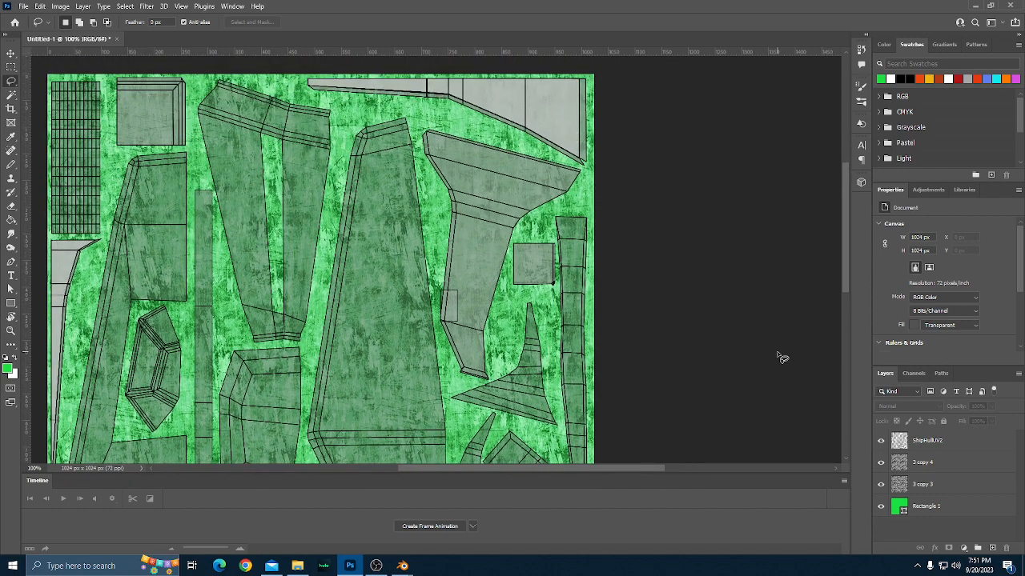
{"action": "scroll", "coordinate": [782, 358], "scroll_direction": "down", "scroll_amount": 20}
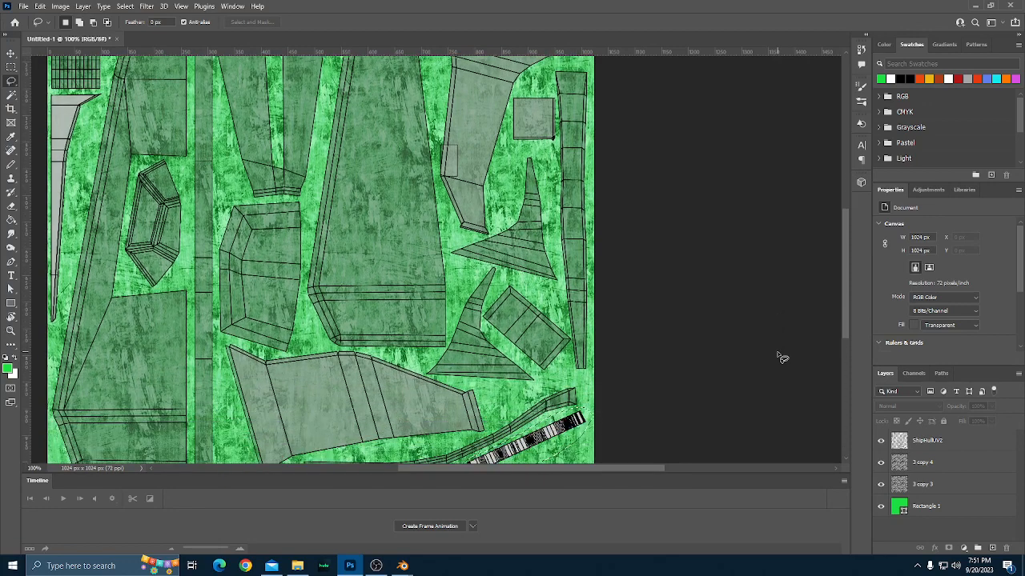
{"action": "scroll", "coordinate": [782, 358], "scroll_direction": "down", "scroll_amount": 3}
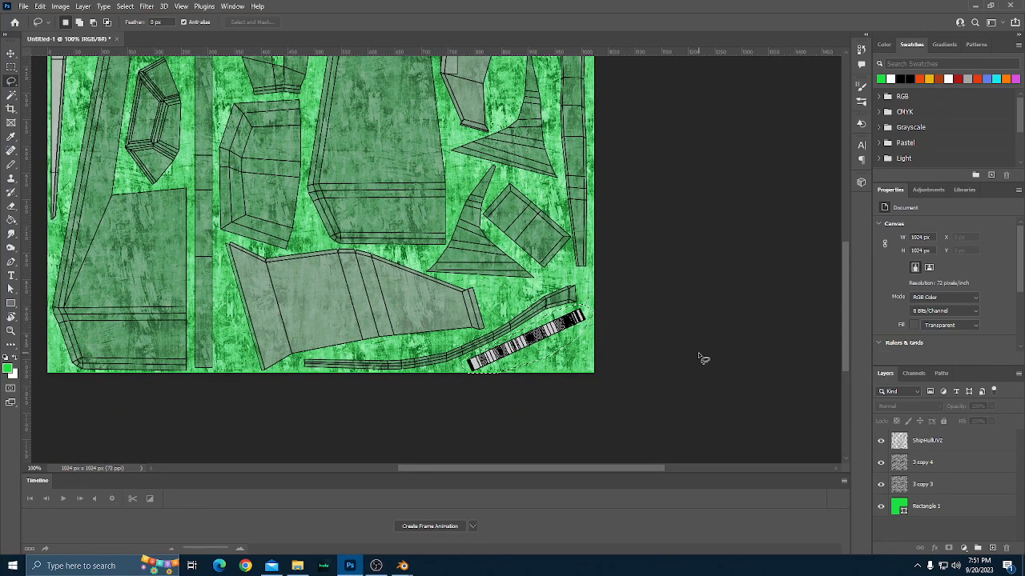
{"action": "scroll", "coordinate": [700, 358], "scroll_direction": "up", "scroll_amount": 6}
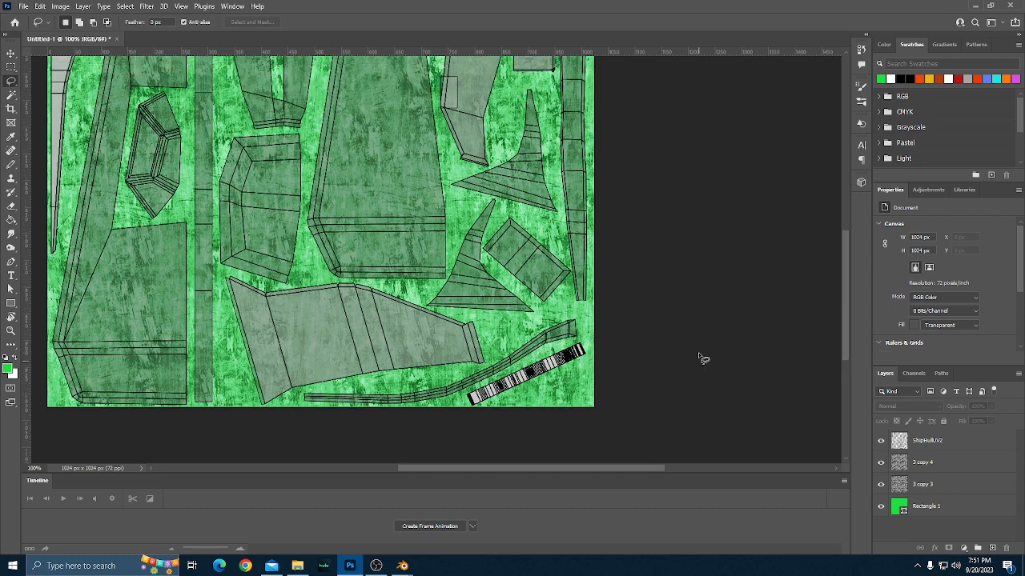
Rename the Linear Dodge grunge layer "3 copy 4" as "Add Layer" and hide it.
{"action": "left_click", "coordinate": [921, 466]}
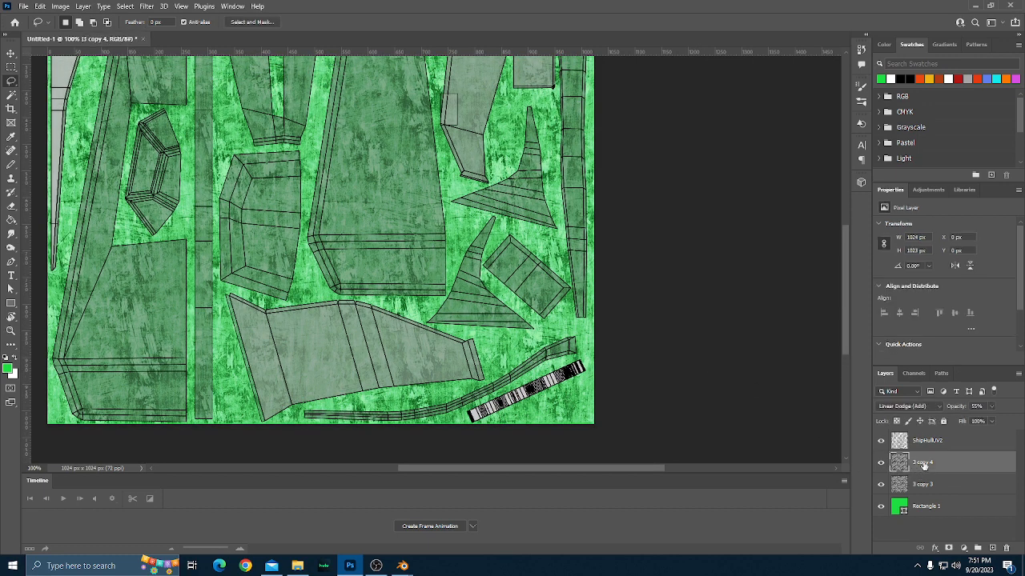
{"action": "double_click", "coordinate": [923, 463]}
{"action": "type", "text": "Add Layer"}
{"action": "key", "text": "Return"}
{"action": "left_click", "coordinate": [880, 463]}
Add a new empty layer directly above the green Rectangle 1 base layer.
{"action": "scroll", "coordinate": [657, 389], "scroll_direction": "down", "scroll_amount": 1}
{"action": "scroll", "coordinate": [650, 337], "scroll_direction": "up", "scroll_amount": 2}
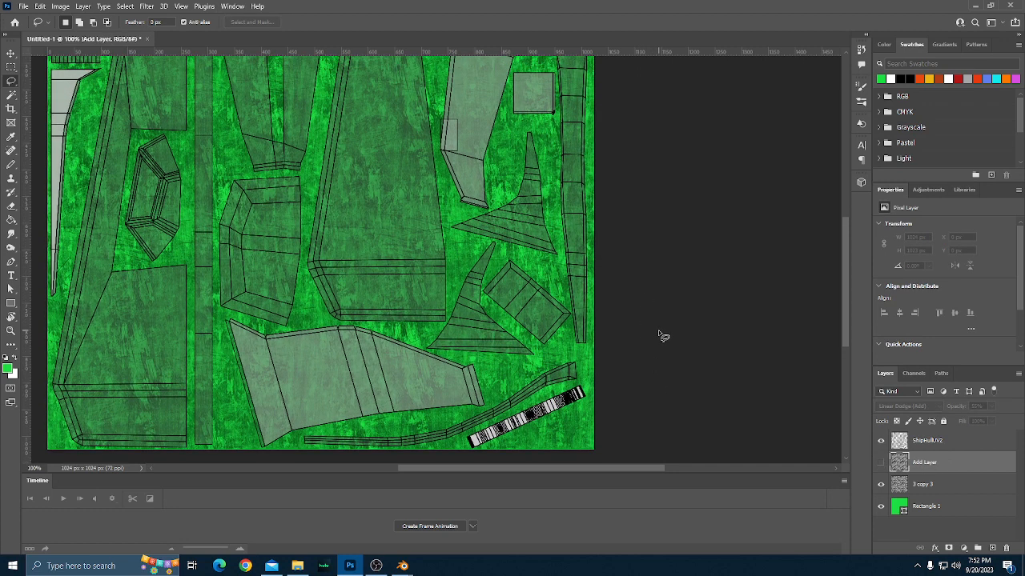
{"action": "scroll", "coordinate": [662, 336], "scroll_direction": "down", "scroll_amount": 1}
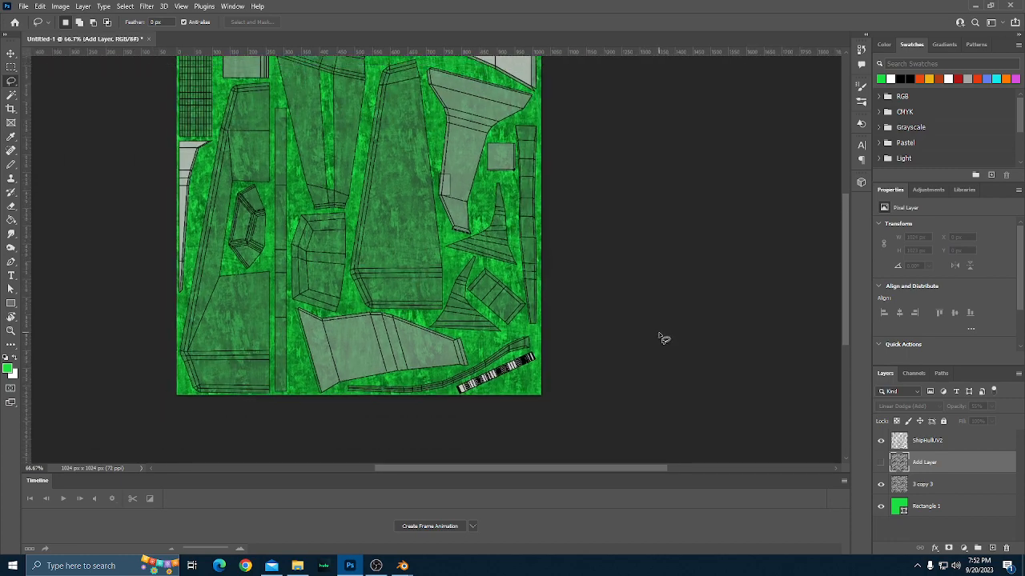
{"action": "scroll", "coordinate": [663, 356], "scroll_direction": "down", "scroll_amount": 1}
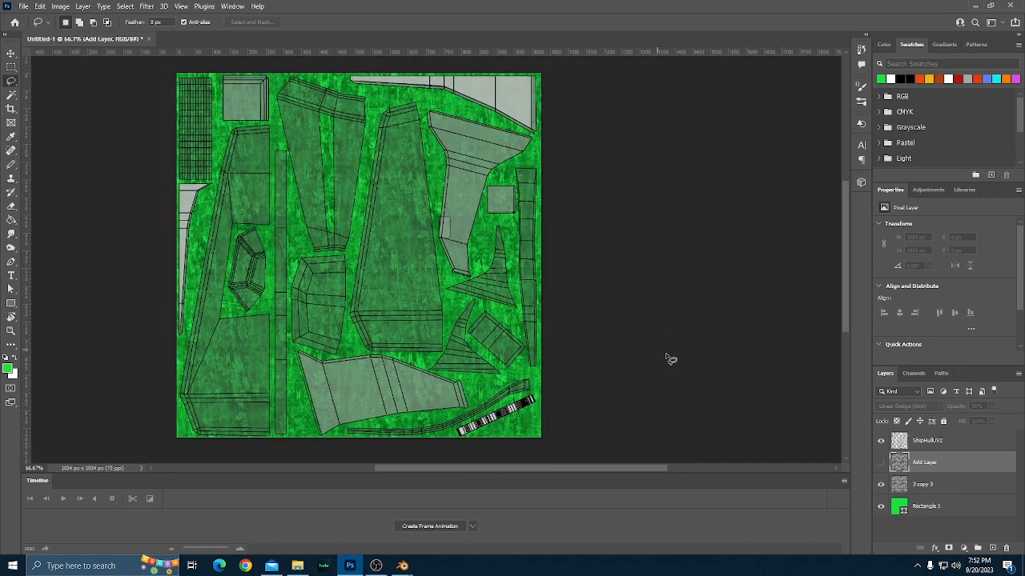
{"action": "left_click", "coordinate": [935, 506]}
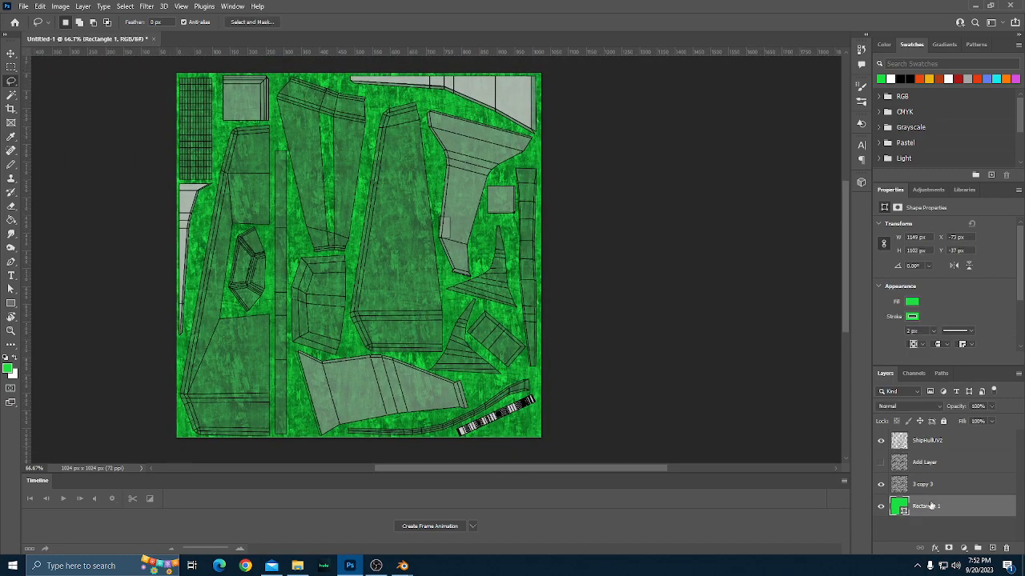
{"action": "left_click", "coordinate": [993, 549]}
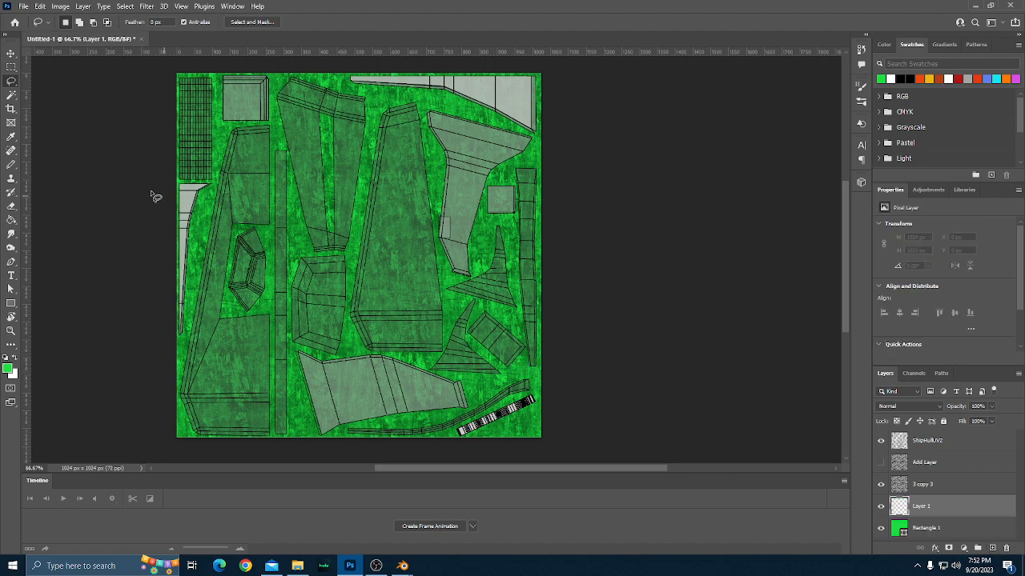
Draw a loose Lasso selection around the slanted striped UV strip, about 249 by 127 px, on the new layer.
{"action": "scroll", "coordinate": [494, 367], "scroll_direction": "down", "scroll_amount": 5}
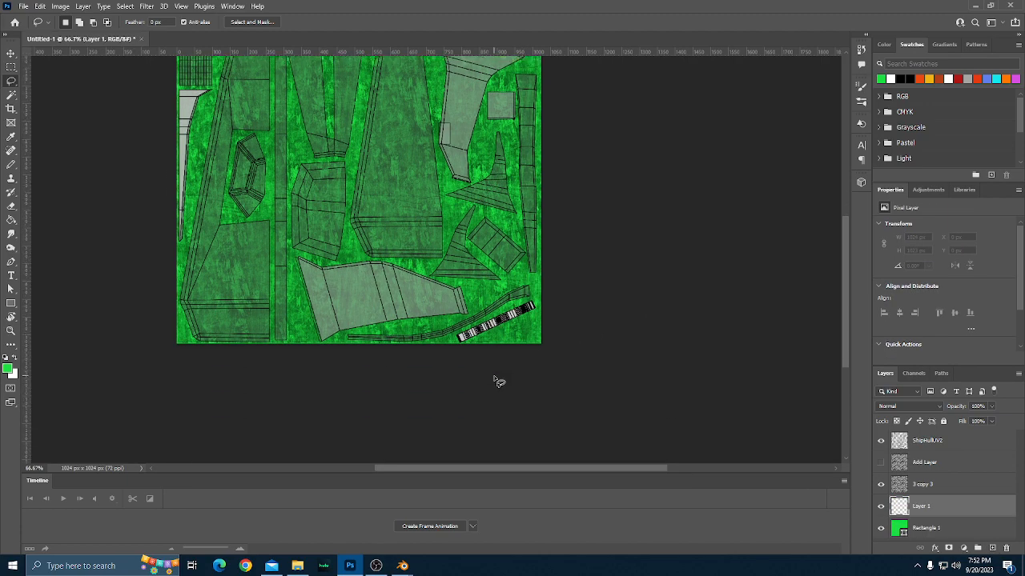
{"action": "scroll", "coordinate": [496, 382], "scroll_direction": "up", "scroll_amount": 4}
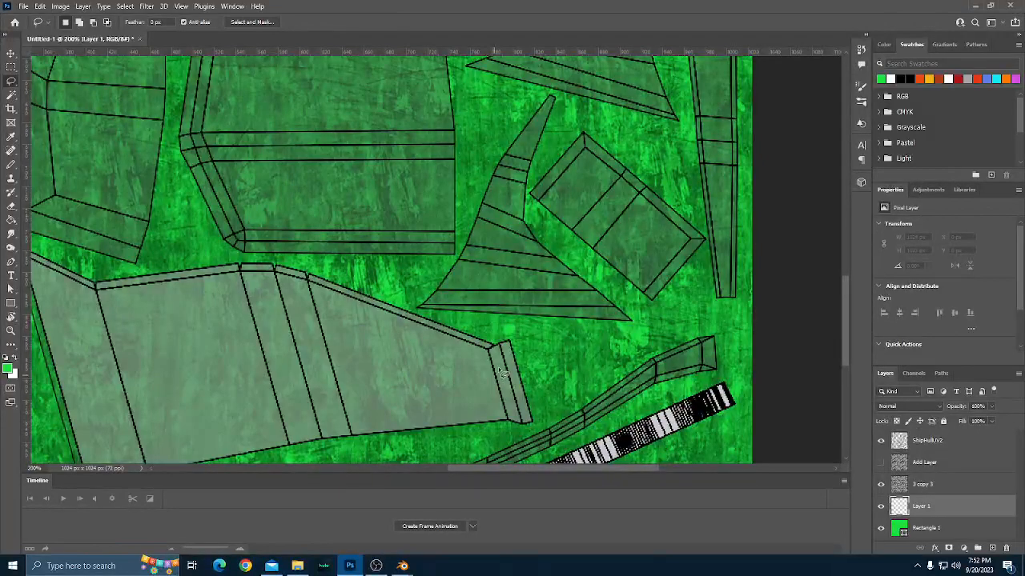
{"action": "scroll", "coordinate": [501, 372], "scroll_direction": "down", "scroll_amount": 3}
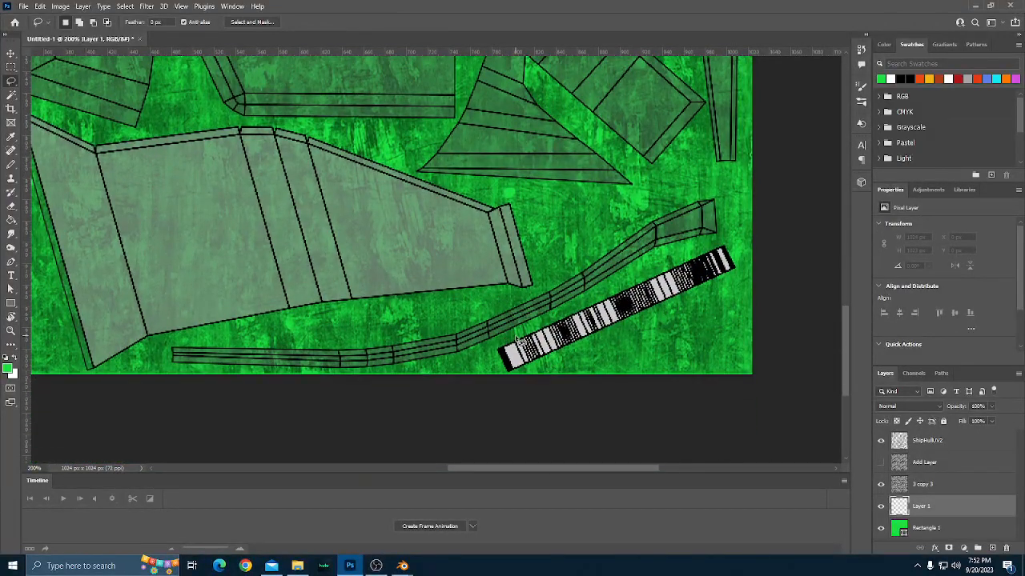
{"action": "mouse_move", "coordinate": [519, 340]}
{"action": "left_mouse_down"}
{"action": "mouse_move", "coordinate": [478, 365]}
{"action": "mouse_move", "coordinate": [518, 385]}
{"action": "mouse_move", "coordinate": [578, 381]}
{"action": "mouse_move", "coordinate": [700, 327]}
{"action": "mouse_move", "coordinate": [730, 301]}
{"action": "mouse_move", "coordinate": [744, 253]}
{"action": "mouse_move", "coordinate": [716, 240]}
{"action": "mouse_move", "coordinate": [658, 253]}
{"action": "mouse_move", "coordinate": [517, 340]}
{"action": "left_mouse_up"}
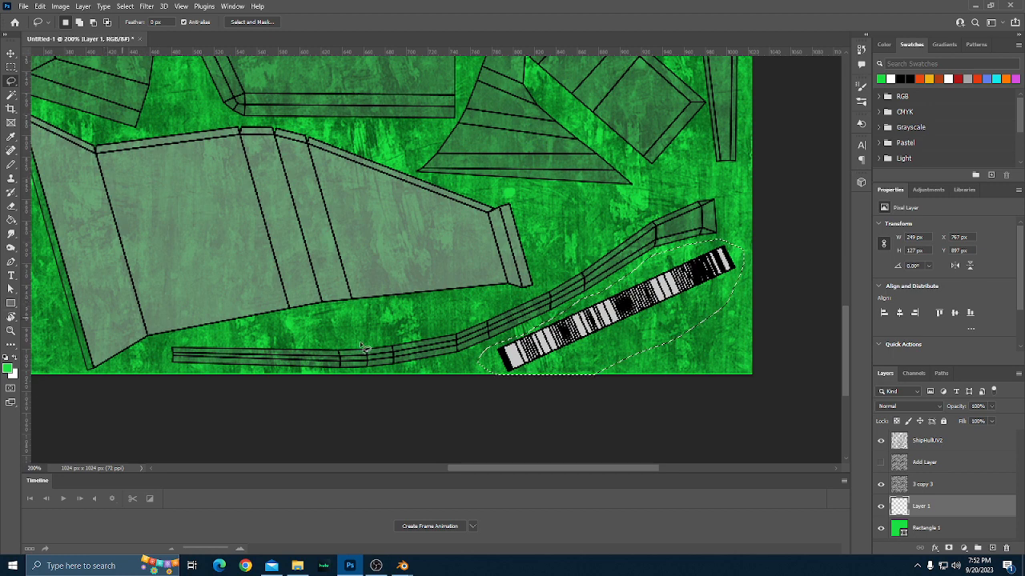
Fill the lassoed area around the striped UV strip with black on Layer 1 using the Paint Bucket.
{"action": "key", "text": "g"}
{"action": "left_click", "coordinate": [900, 78]}
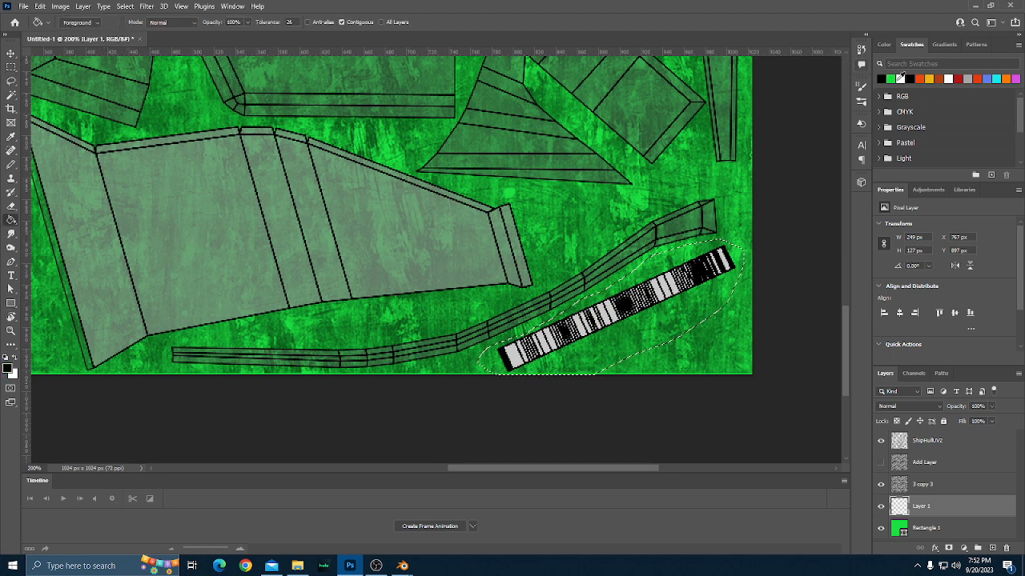
{"action": "left_click", "coordinate": [661, 343]}
{"action": "scroll", "coordinate": [649, 353], "scroll_direction": "up", "scroll_amount": 2}
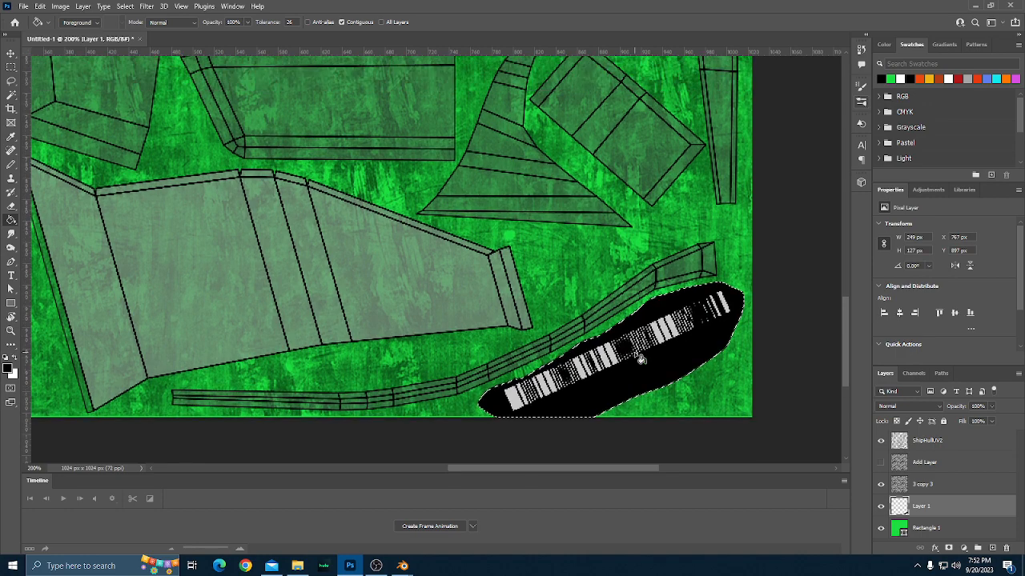
Paint a thin white Brush line on Layer 1 along the middle of the striped UV strip, checking it with the UV overlay hidden.
{"action": "scroll", "coordinate": [640, 357], "scroll_direction": "down", "scroll_amount": 2}
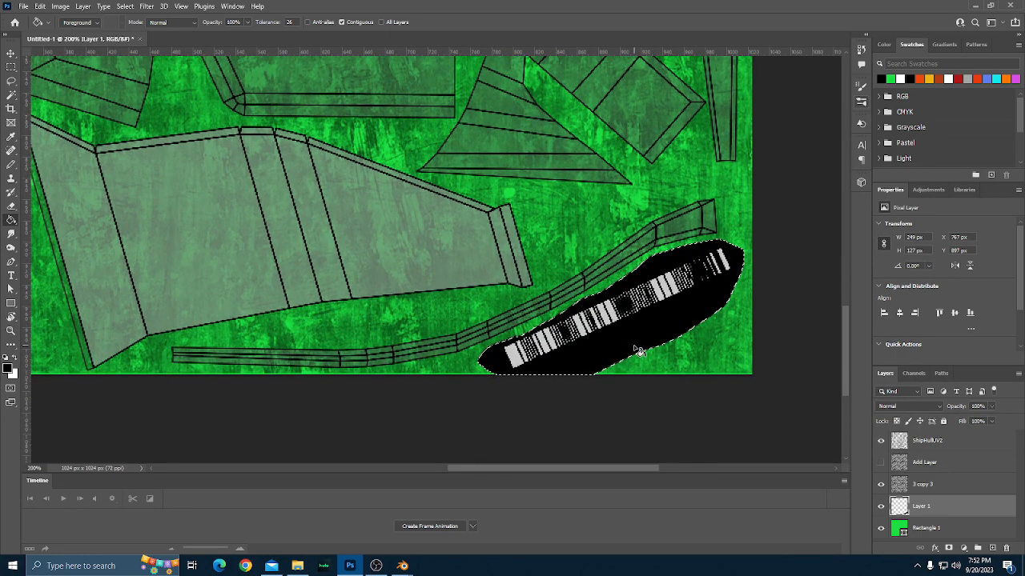
{"action": "scroll", "coordinate": [639, 351], "scroll_direction": "up", "scroll_amount": 3}
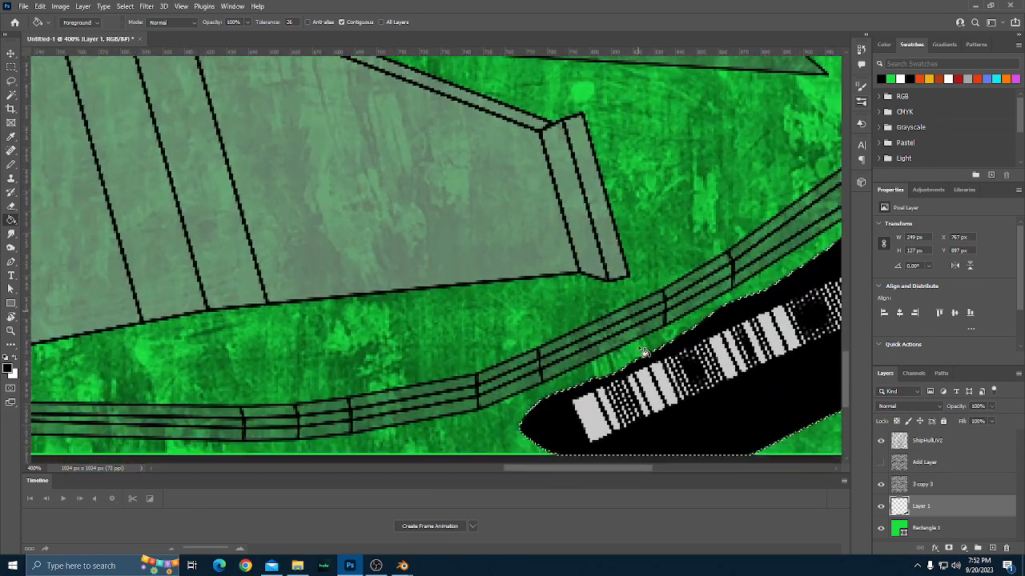
{"action": "scroll", "coordinate": [641, 354], "scroll_direction": "down", "scroll_amount": 3}
{"action": "scroll", "coordinate": [624, 336], "scroll_direction": "right", "scroll_amount": 5}
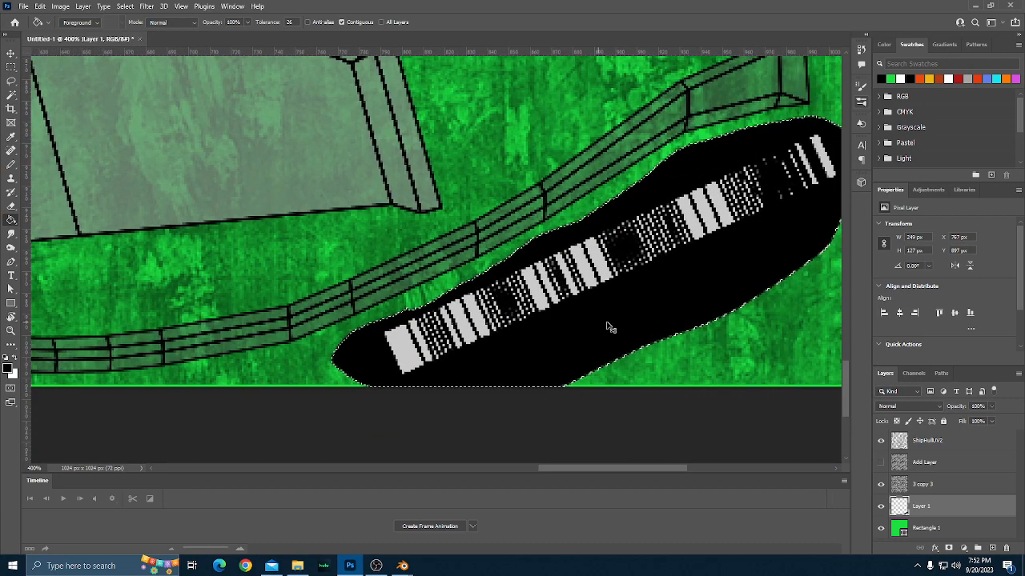
{"action": "scroll", "coordinate": [608, 327], "scroll_direction": "right", "scroll_amount": 3}
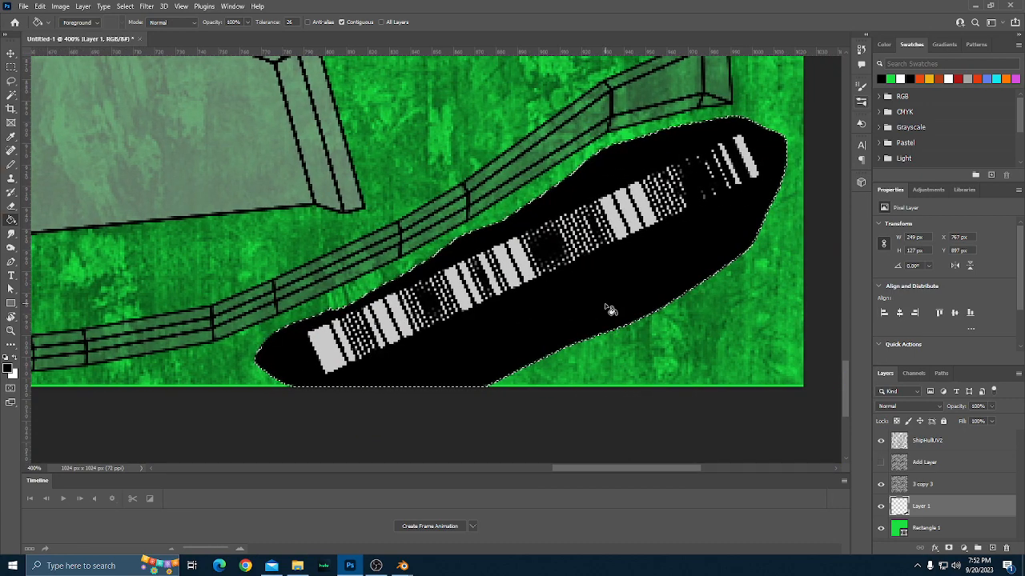
{"action": "scroll", "coordinate": [599, 317], "scroll_direction": "up", "scroll_amount": 1}
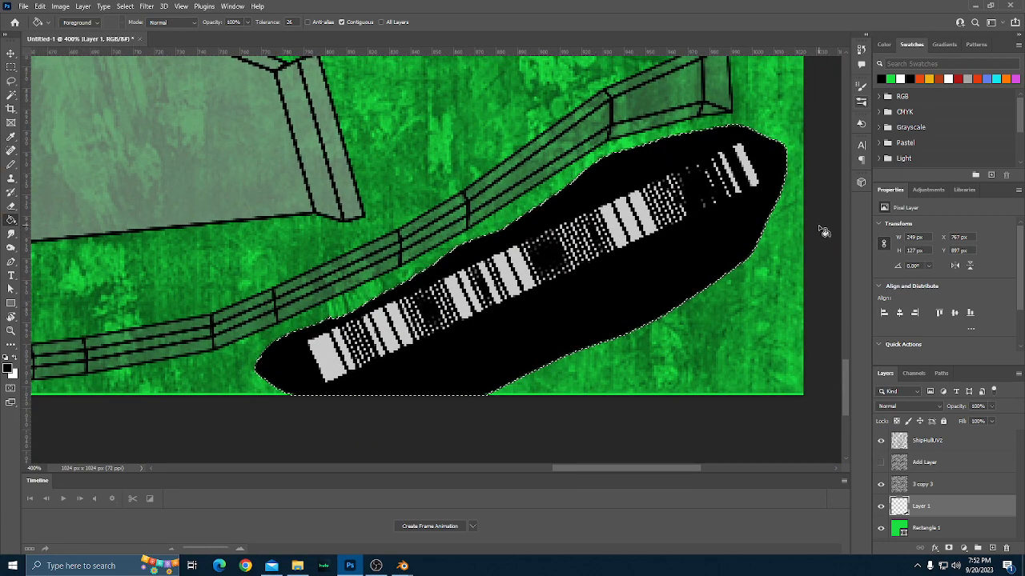
{"action": "left_click", "coordinate": [902, 79]}
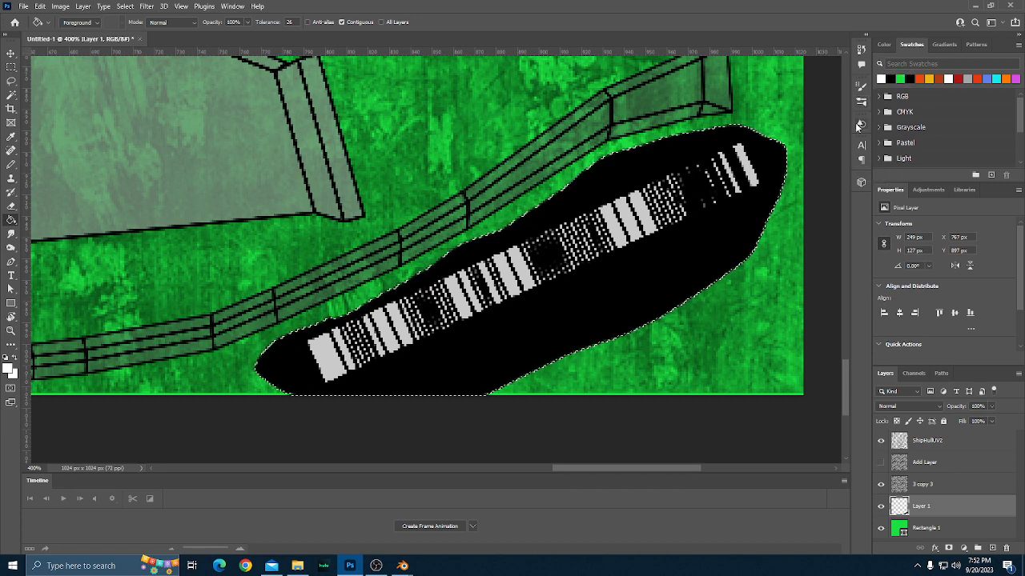
{"action": "left_click", "coordinate": [12, 165]}
{"action": "left_click", "coordinate": [53, 165]}
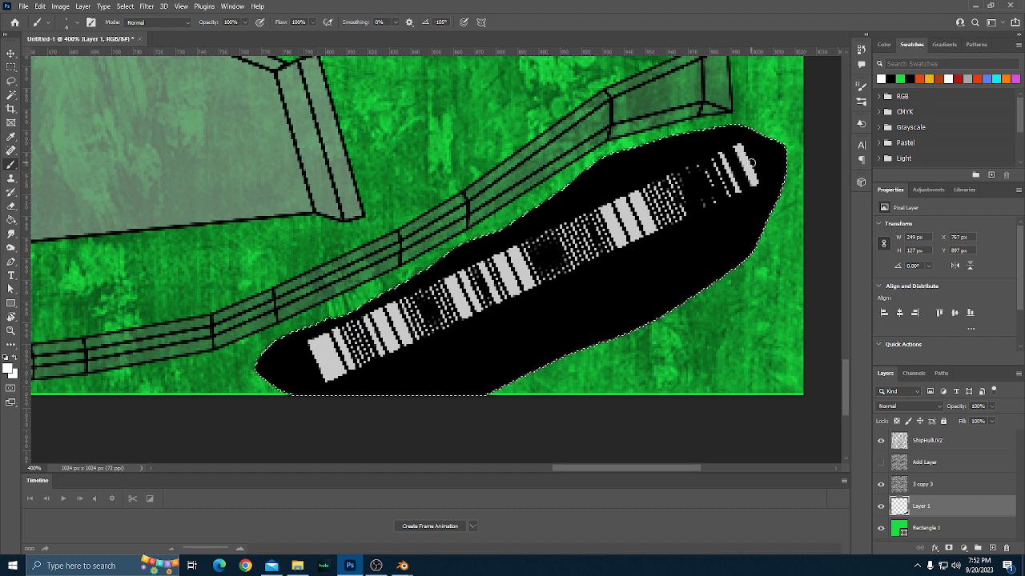
{"action": "left_click", "coordinate": [883, 442]}
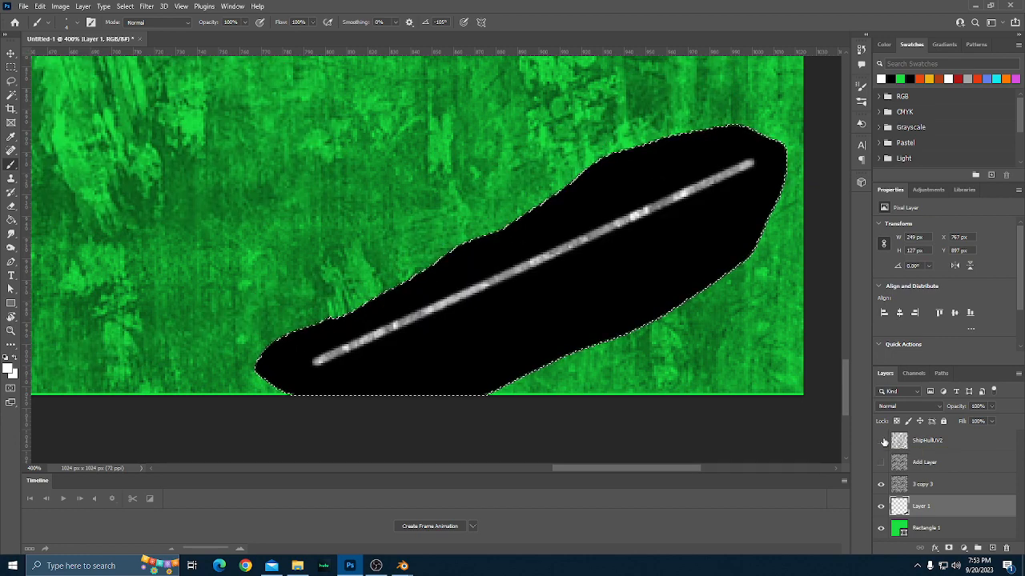
{"action": "left_click", "coordinate": [882, 441]}
Deselect the black-filled area around the striped UV strip.
{"action": "scroll", "coordinate": [614, 320], "scroll_direction": "up", "scroll_amount": 3}
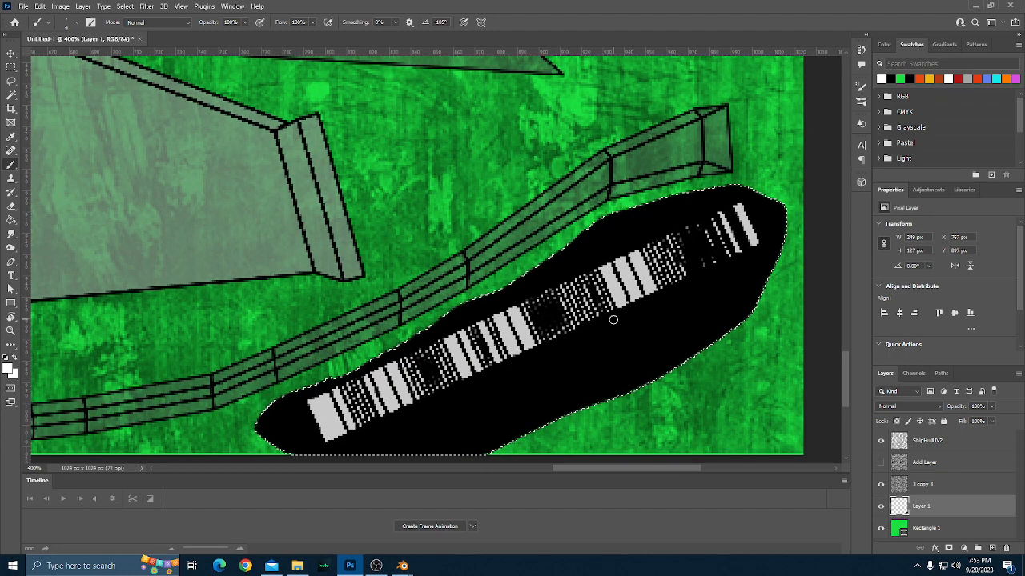
{"action": "key", "text": "ctrl+minus"}
{"action": "key", "text": "ctrl+minus"}
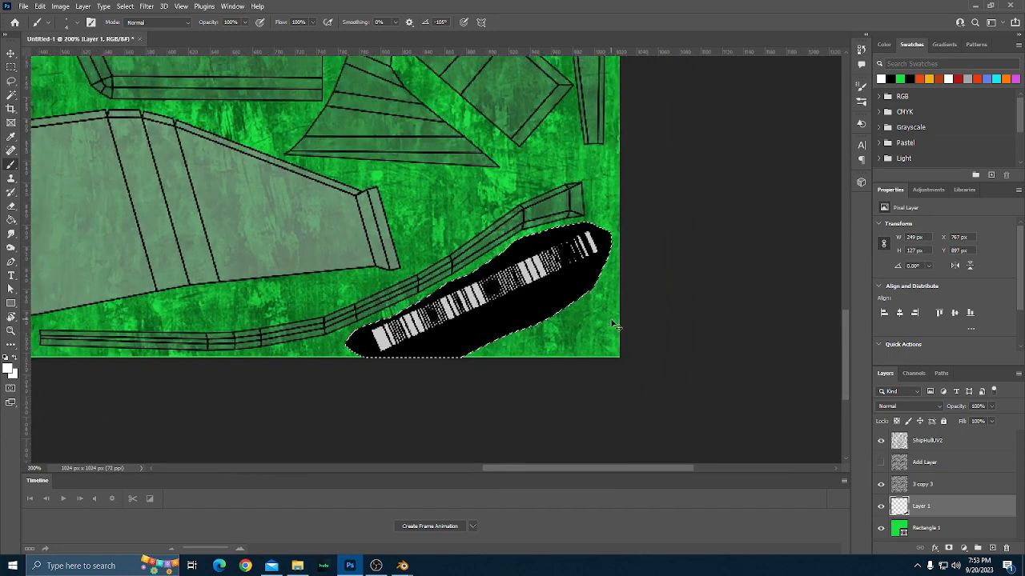
{"action": "scroll", "coordinate": [583, 351], "scroll_direction": "up", "scroll_amount": 2}
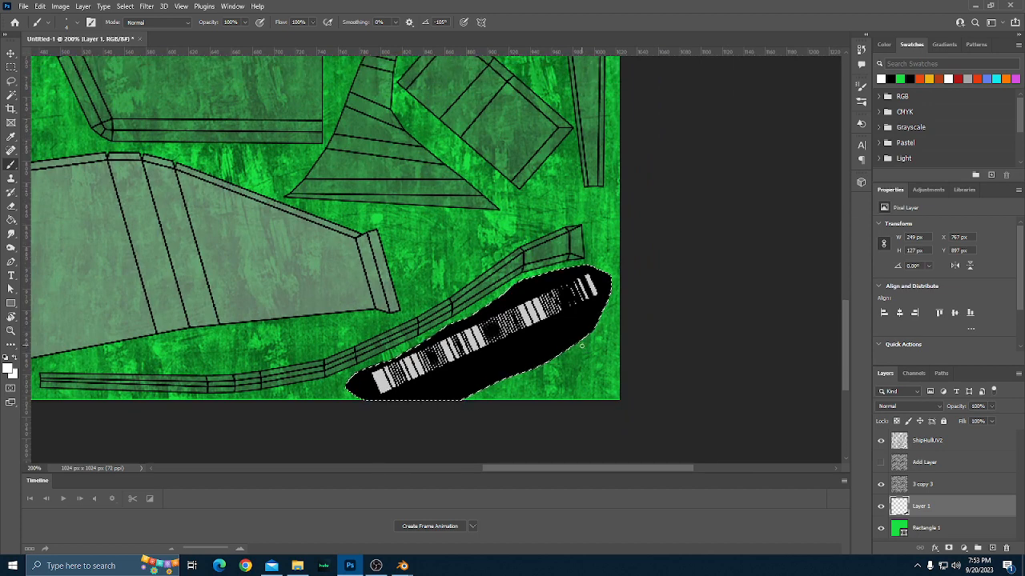
{"action": "scroll", "coordinate": [583, 350], "scroll_direction": "left", "scroll_amount": 3}
{"action": "scroll", "coordinate": [583, 350], "scroll_direction": "up", "scroll_amount": 1}
{"action": "scroll", "coordinate": [584, 350], "scroll_direction": "left", "scroll_amount": 2}
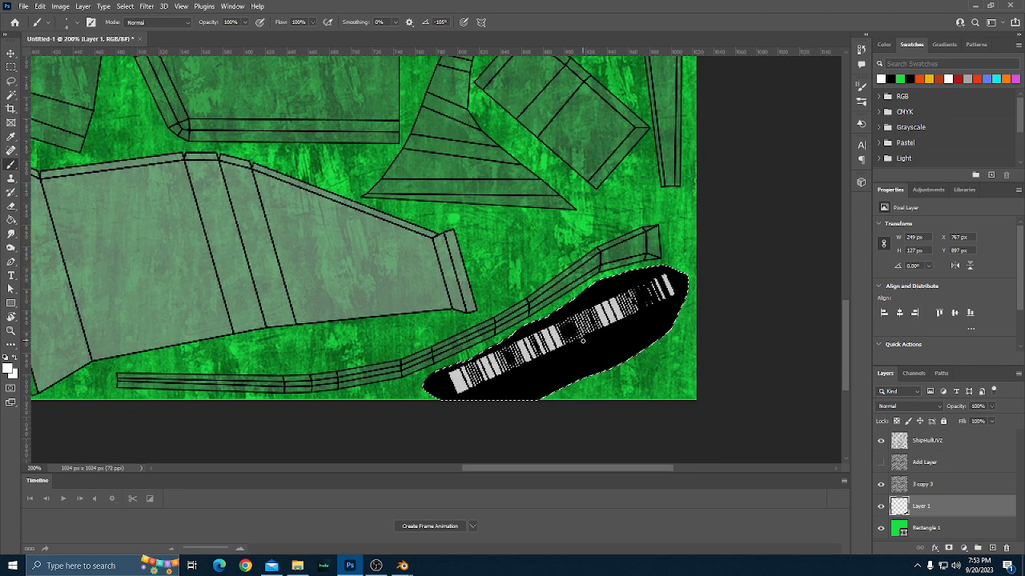
{"action": "key", "text": "ctrl+d"}
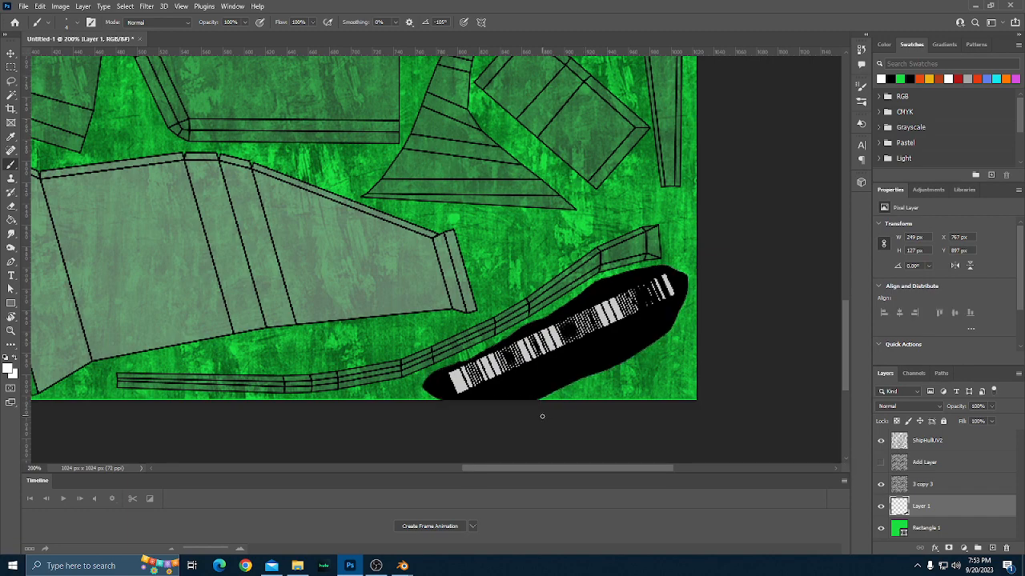
Set the foreground colour to the orange-red swatch.
{"action": "key", "text": "Page_Up"}
{"action": "key", "text": "Page_Down"}
{"action": "scroll", "coordinate": [571, 422], "scroll_direction": "up", "scroll_amount": 5}
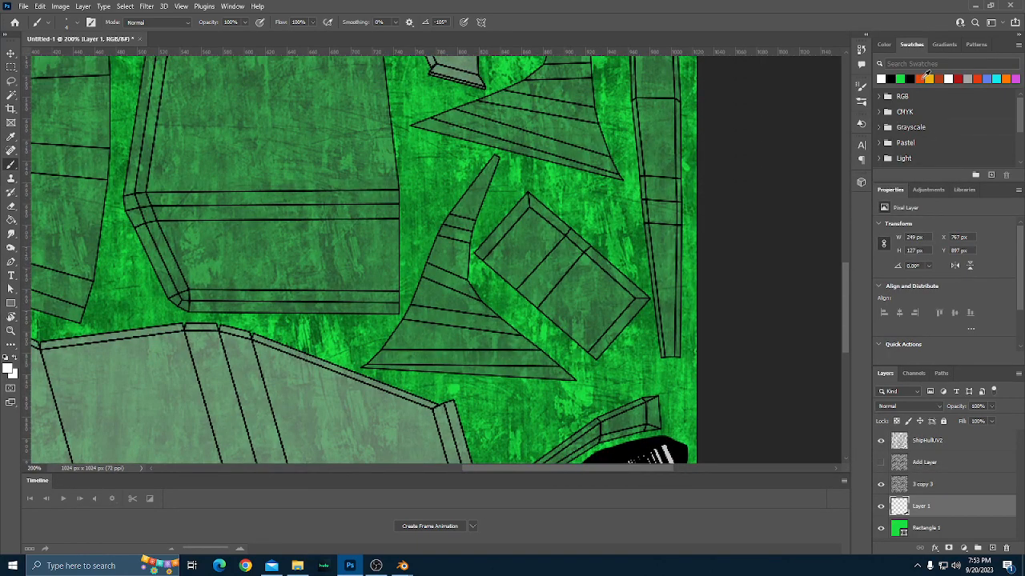
{"action": "left_click", "coordinate": [924, 76]}
{"action": "scroll", "coordinate": [598, 324], "scroll_direction": "down", "scroll_amount": 2}
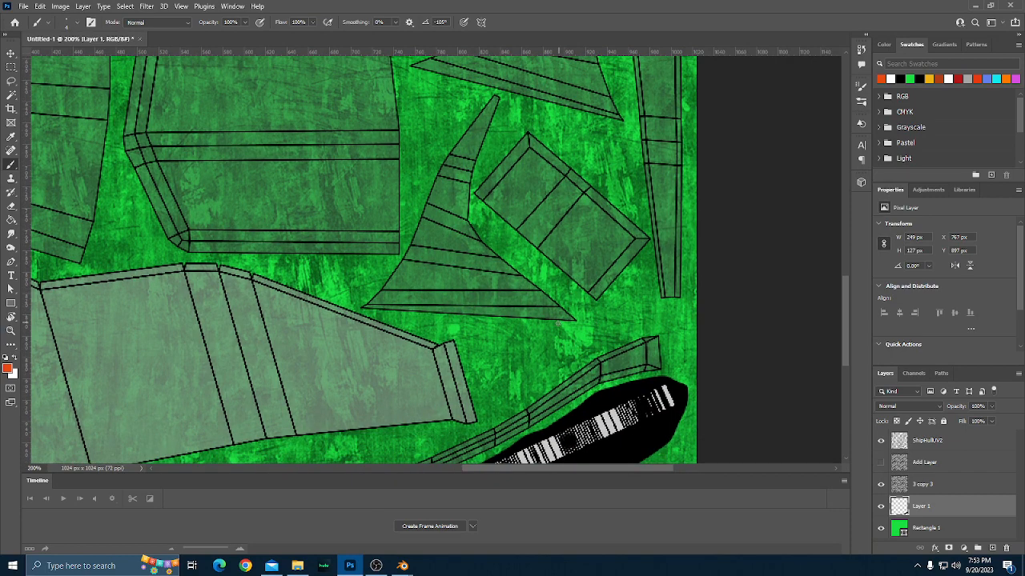
Switch to Blender to examine the hull and fuel lines on the racer model, and return to Photoshop.
{"action": "mouse_move", "coordinate": [403, 566]}
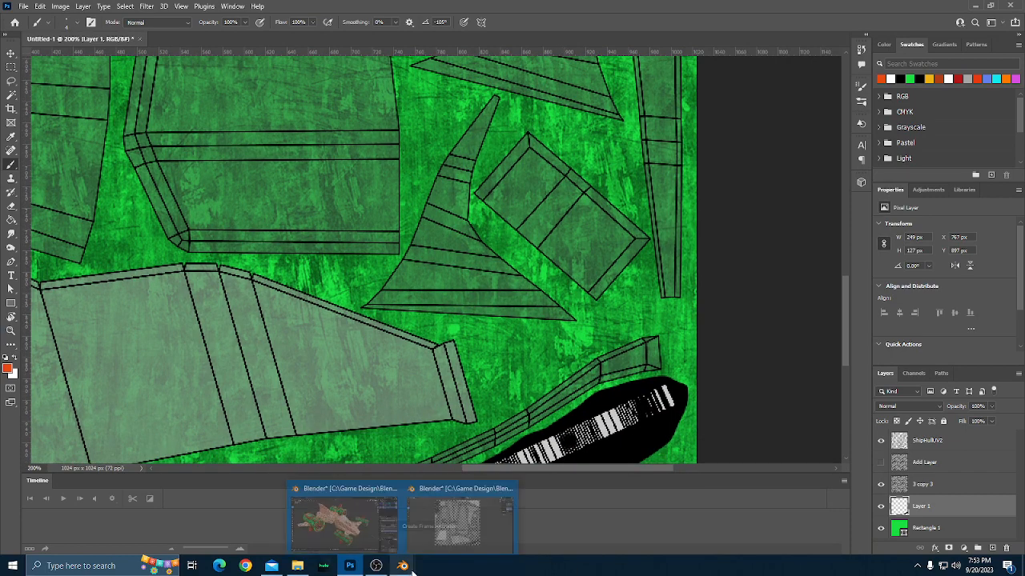
{"action": "mouse_move", "coordinate": [361, 522]}
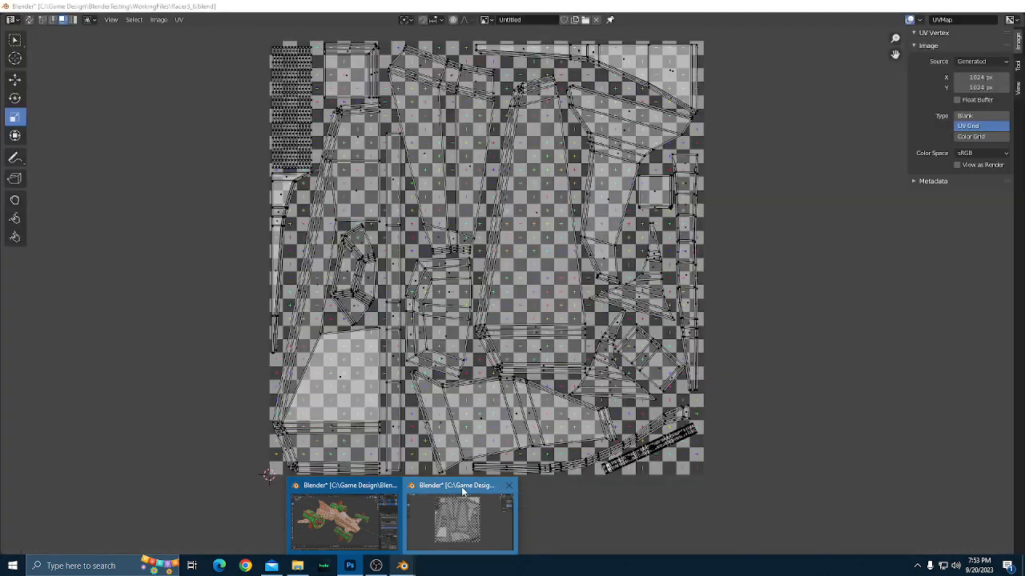
{"action": "left_click", "coordinate": [462, 491]}
{"action": "left_click", "coordinate": [962, 6]}
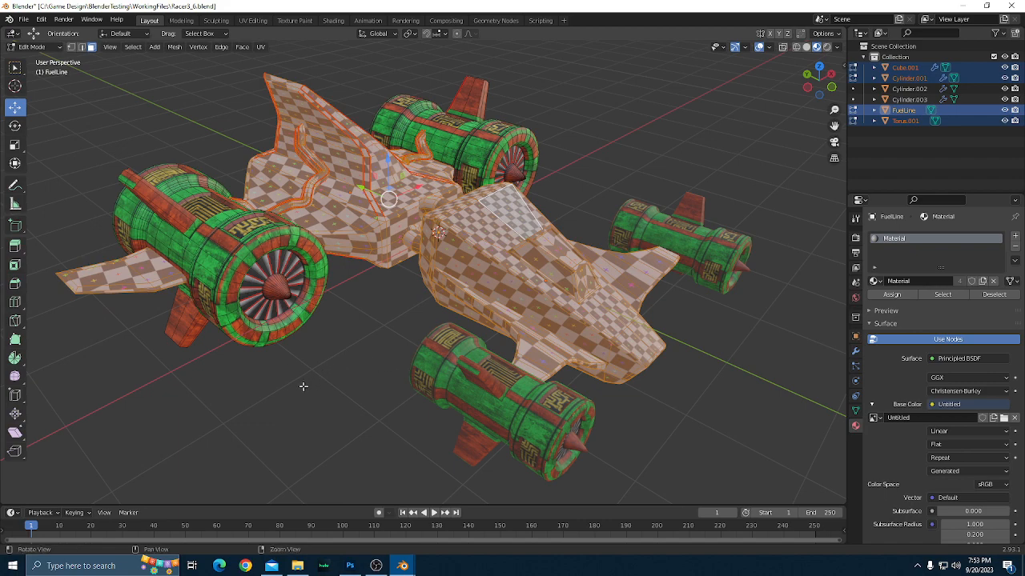
{"action": "mouse_move", "coordinate": [302, 387]}
{"action": "left_mouse_down"}
{"action": "mouse_move", "coordinate": [382, 359]}
{"action": "mouse_move", "coordinate": [418, 321]}
{"action": "mouse_move", "coordinate": [303, 383]}
{"action": "left_mouse_up"}
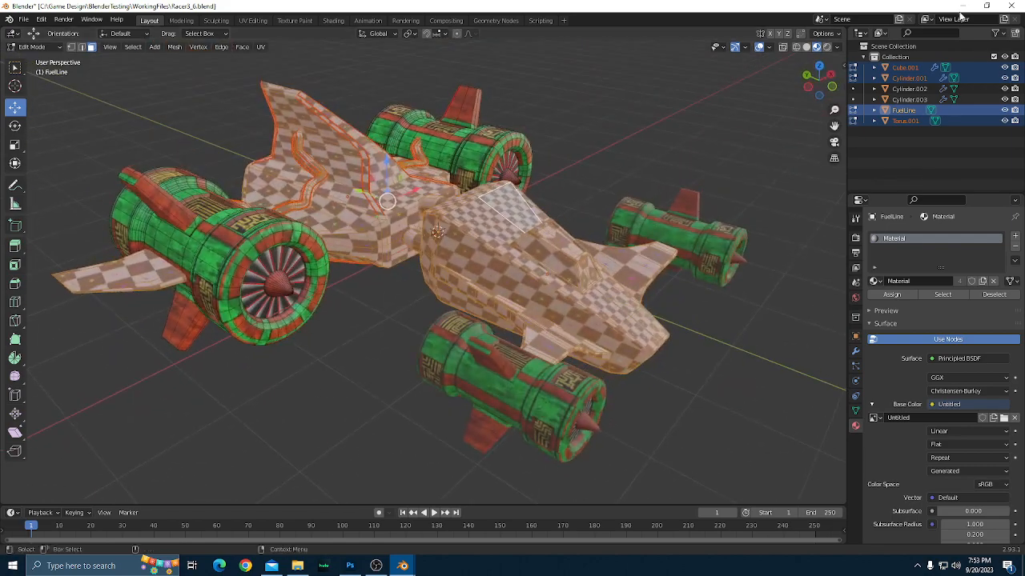
{"action": "left_click", "coordinate": [350, 566]}
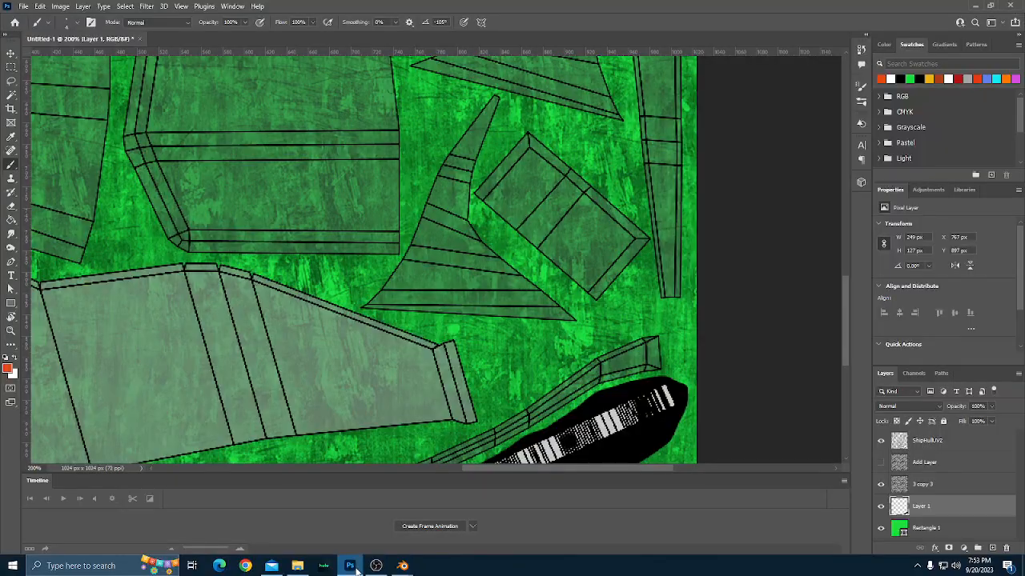
Add a new empty layer directly above Layer 1.
{"action": "scroll", "coordinate": [772, 256], "scroll_direction": "down", "scroll_amount": 2}
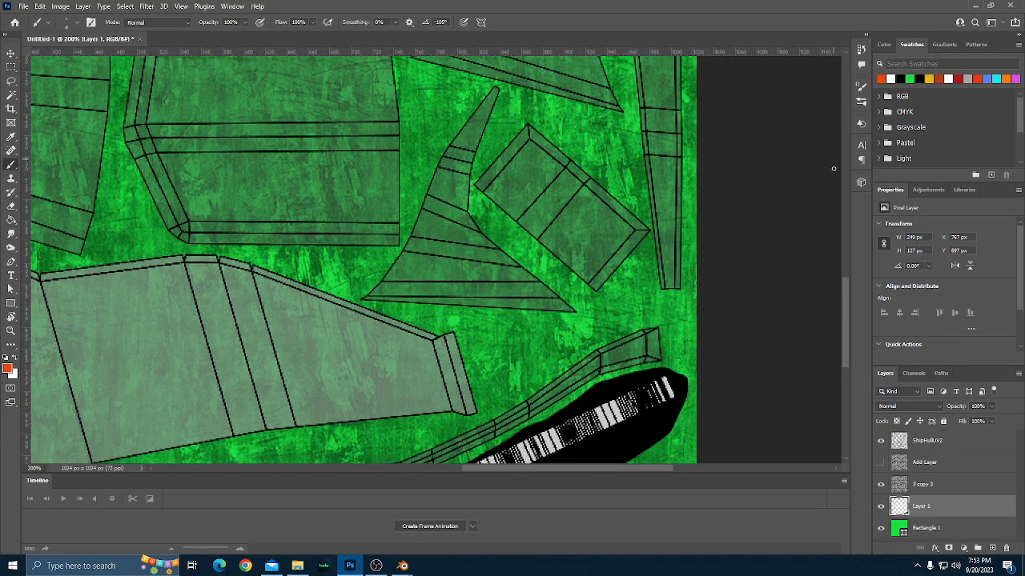
{"action": "scroll", "coordinate": [772, 256], "scroll_direction": "down", "scroll_amount": 5}
{"action": "scroll", "coordinate": [777, 251], "scroll_direction": "up", "scroll_amount": 5}
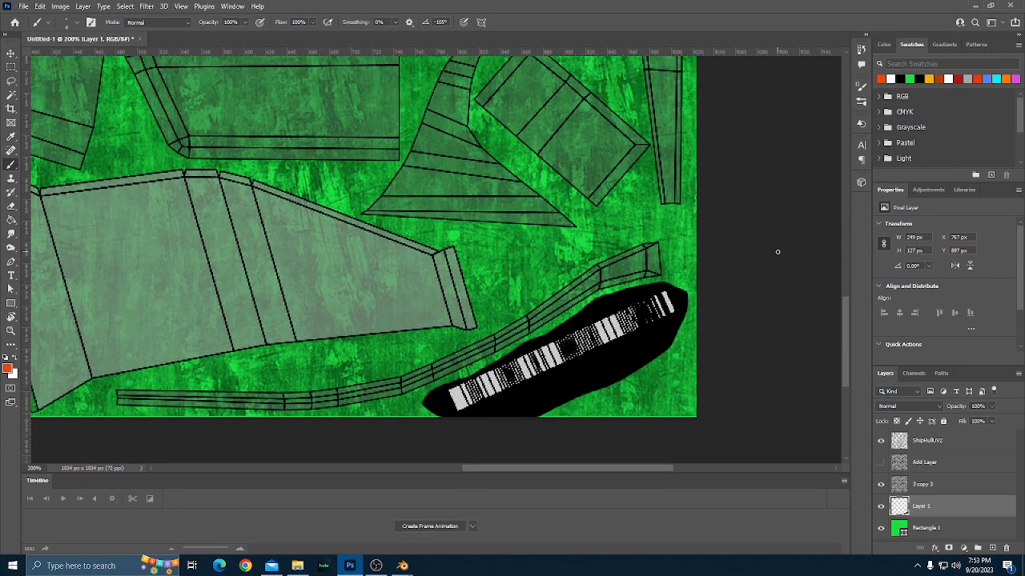
{"action": "scroll", "coordinate": [777, 252], "scroll_direction": "up", "scroll_amount": 3}
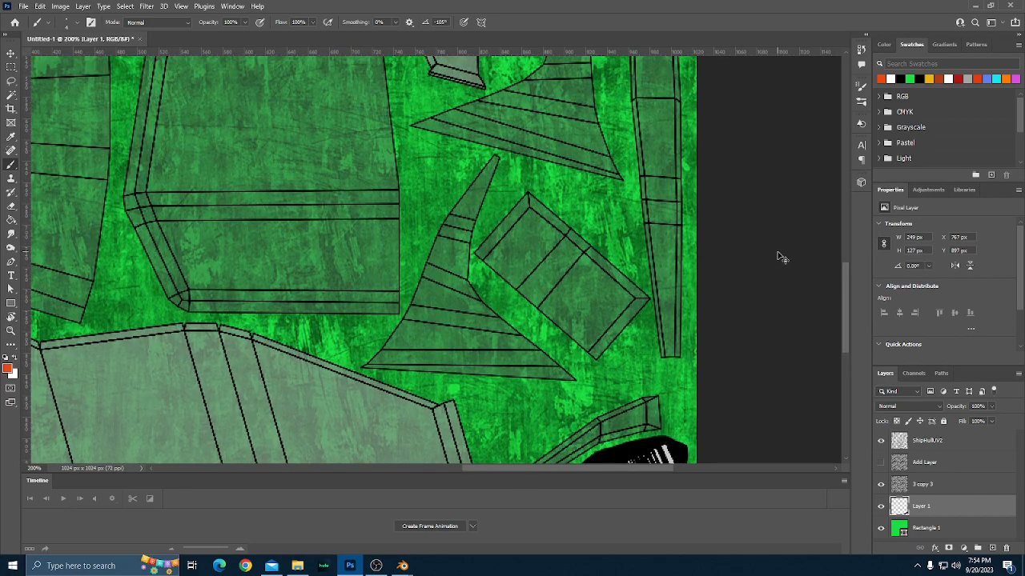
{"action": "key", "text": "ctrl+minus"}
{"action": "scroll", "coordinate": [675, 261], "scroll_direction": "up", "scroll_amount": 2}
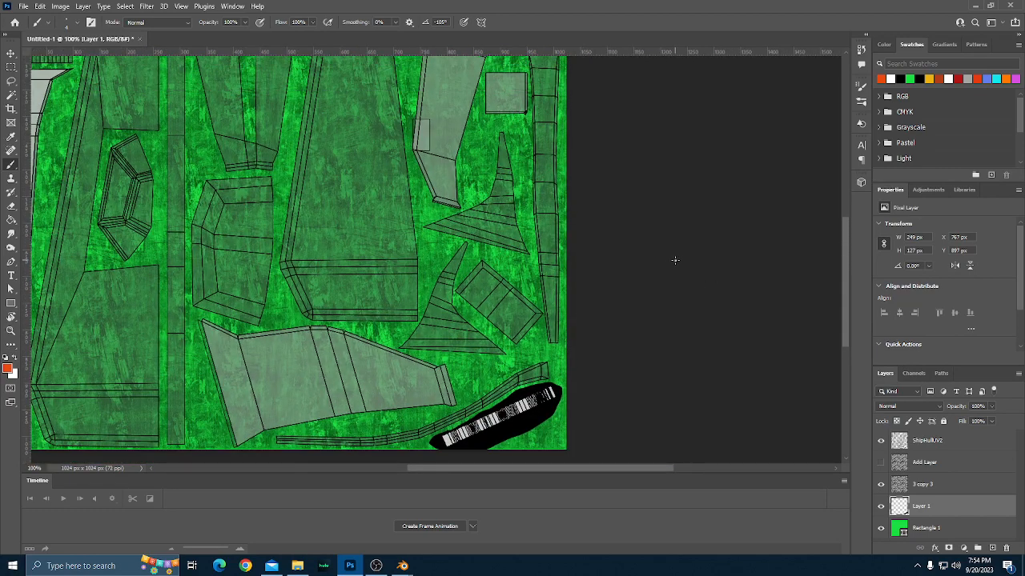
{"action": "scroll", "coordinate": [673, 262], "scroll_direction": "down", "scroll_amount": 1}
{"action": "scroll", "coordinate": [674, 262], "scroll_direction": "down", "scroll_amount": 3}
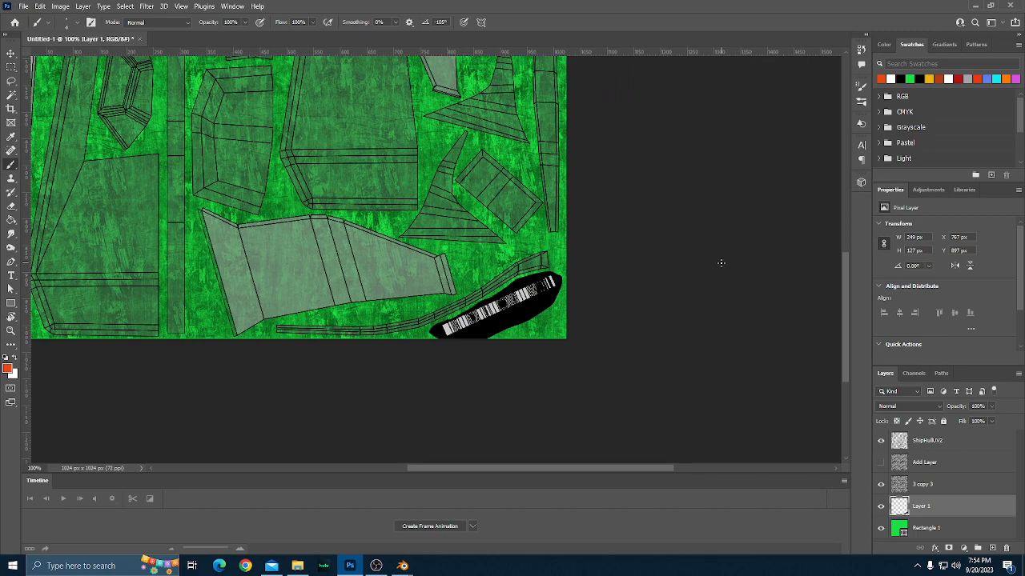
{"action": "key", "text": "ctrl+plus"}
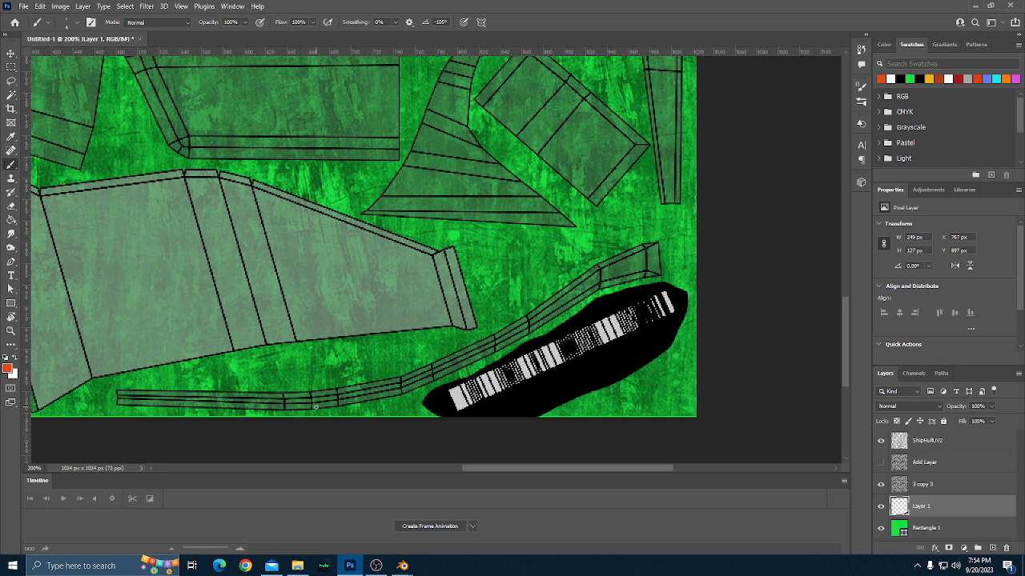
{"action": "left_click", "coordinate": [992, 547]}
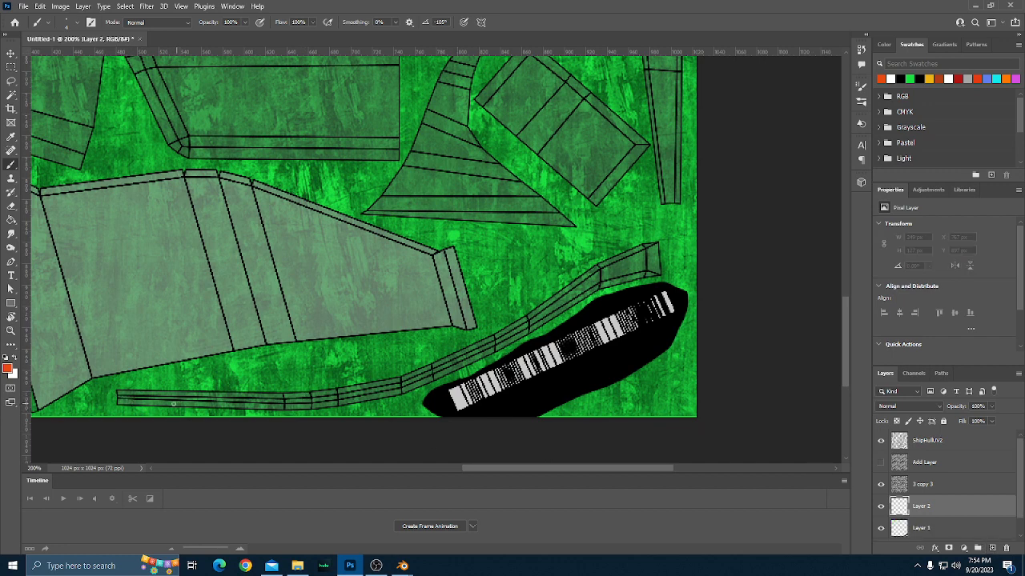
Trace the upper edge and wide right end of the long curved UV strip on Layer 2 with orange-red Pencil lines, spanning about 524 px.
{"action": "right_click", "coordinate": [11, 167]}
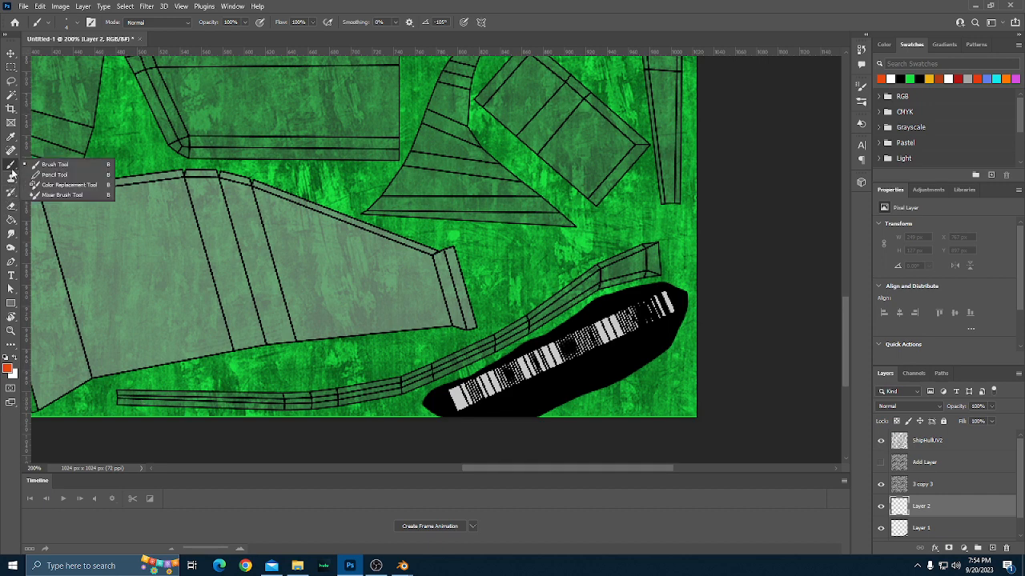
{"action": "left_click", "coordinate": [61, 175]}
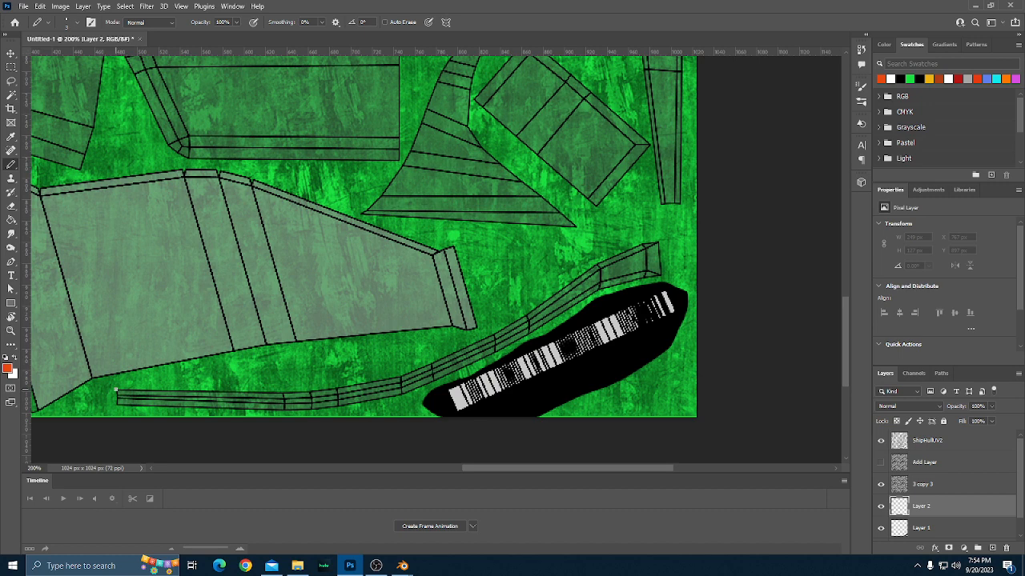
{"action": "left_click", "coordinate": [116, 390]}
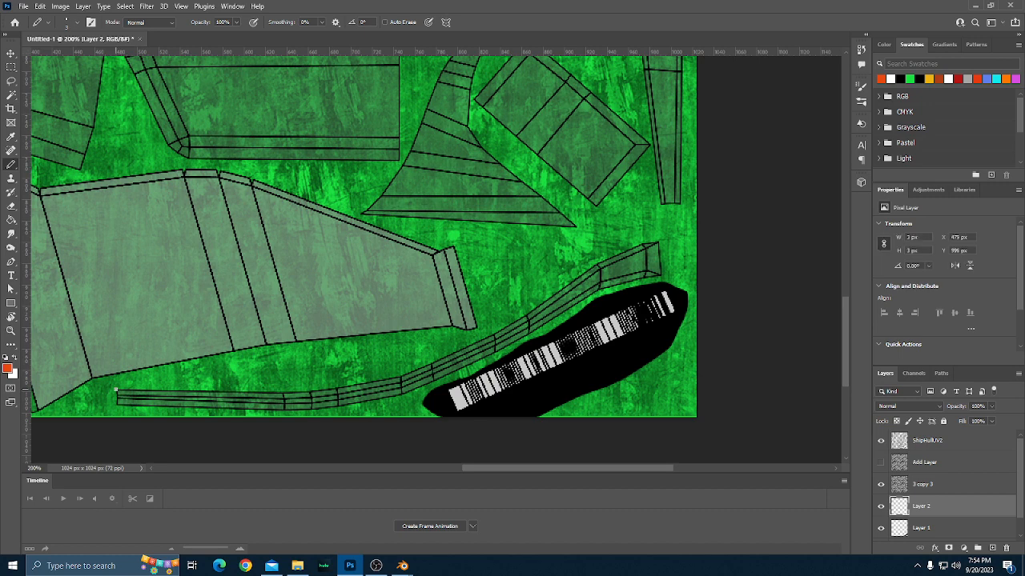
{"action": "left_click", "coordinate": [282, 391], "text": "shift"}
{"action": "left_click", "coordinate": [338, 386], "text": "shift"}
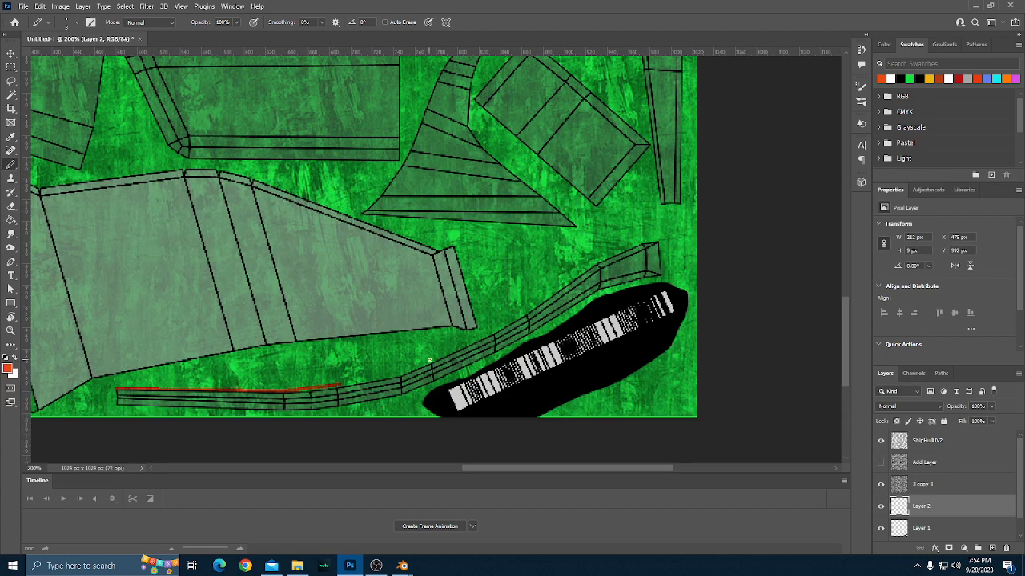
{"action": "left_click", "coordinate": [430, 360], "text": "shift"}
{"action": "left_click", "coordinate": [493, 329], "text": "shift"}
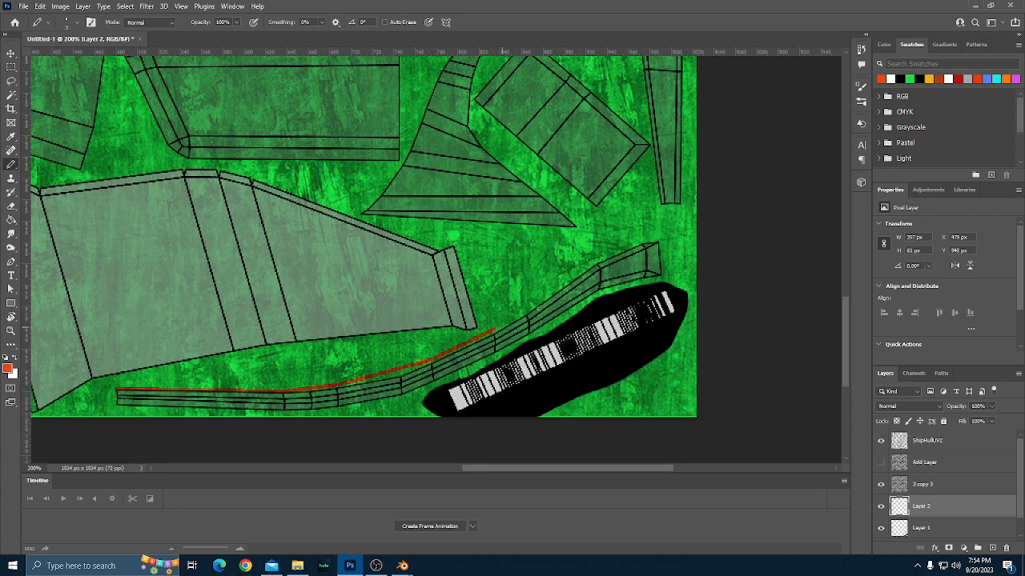
{"action": "left_click", "coordinate": [592, 260], "text": "shift"}
{"action": "left_click", "coordinate": [644, 238], "text": "shift"}
{"action": "left_click", "coordinate": [666, 240], "text": "shift"}
{"action": "left_click", "coordinate": [670, 277], "text": "shift"}
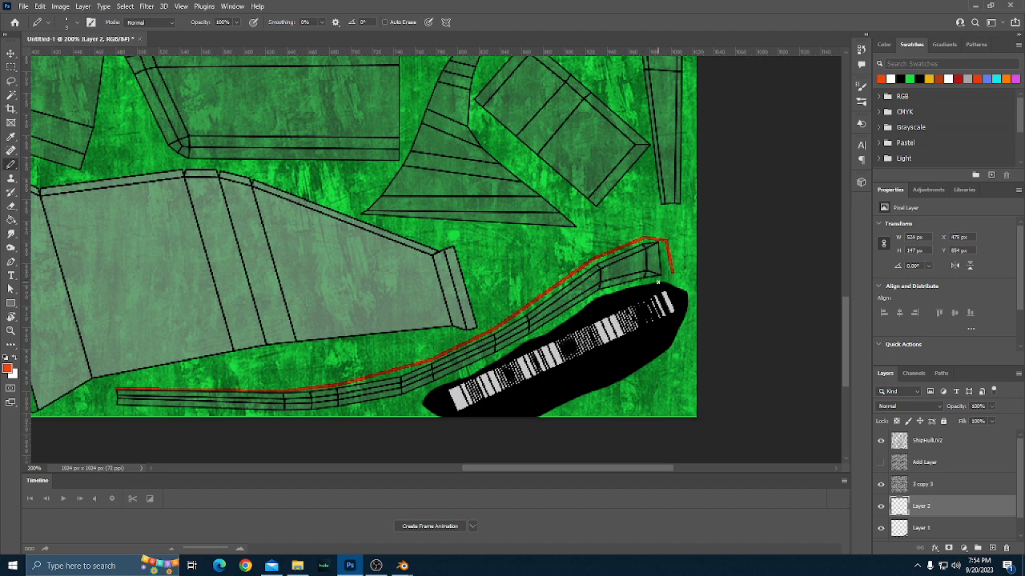
Trace the curved UV strip's lower edge and narrow left end in orange-red, closing the outline at about 524 by 170 px.
{"action": "left_click", "coordinate": [601, 296], "text": "shift"}
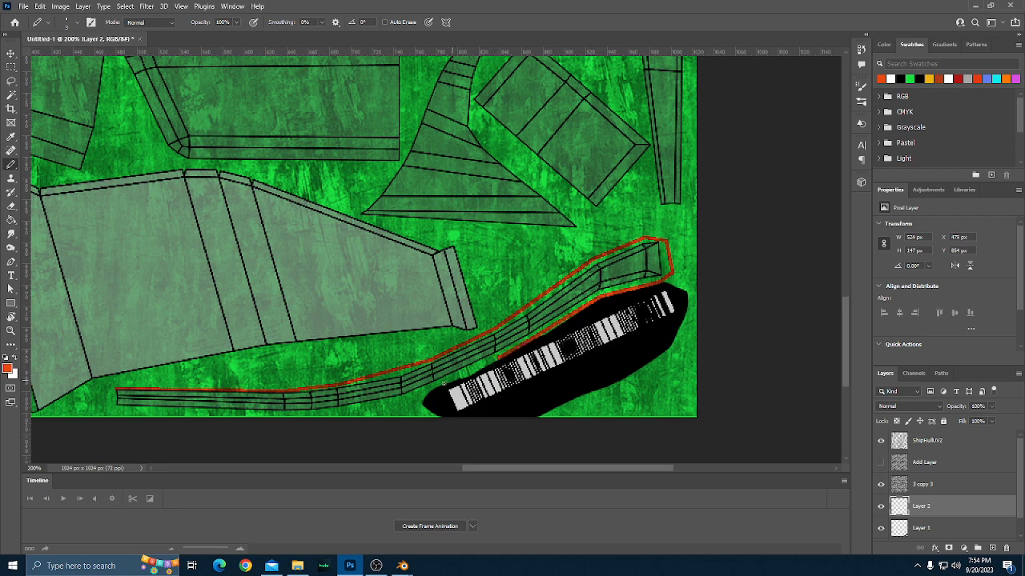
{"action": "left_click", "coordinate": [439, 385], "text": "shift"}
{"action": "left_click", "coordinate": [401, 410], "text": "shift"}
{"action": "left_click", "coordinate": [340, 414], "text": "shift"}
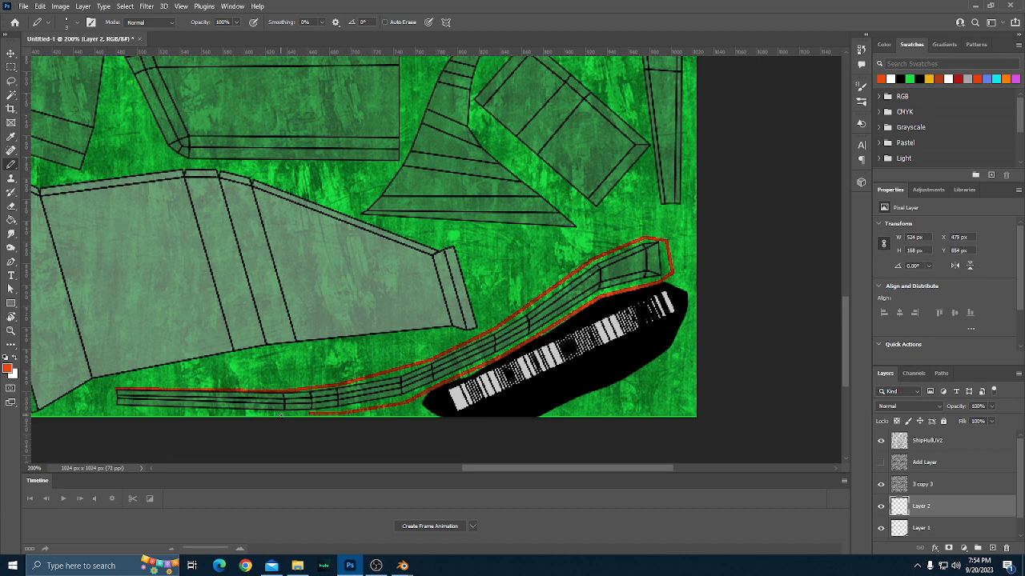
{"action": "left_click", "coordinate": [282, 416], "text": "shift"}
{"action": "left_click", "coordinate": [120, 413], "text": "shift"}
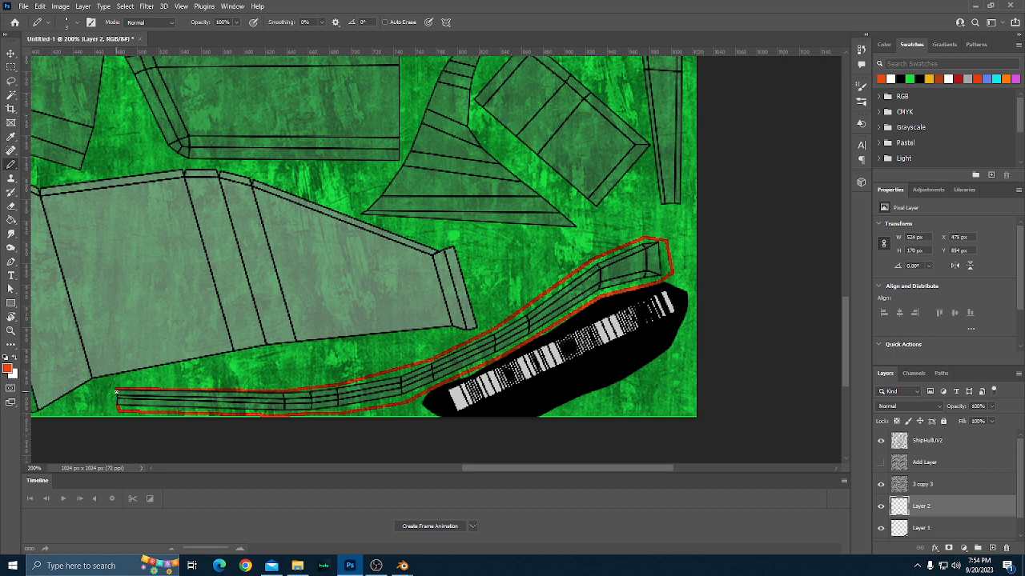
Finish the outline of the long curved UV strip on Layer 2 and fill its interior with orange-red using the Paint Bucket.
{"action": "left_click", "coordinate": [117, 390], "text": "shift"}
{"action": "key", "text": "g"}
{"action": "left_click", "coordinate": [248, 407]}
Outline the narrow slanted band below the flared end of the upper grey hull part with the Pencil and fill it orange-red.
{"action": "scroll", "coordinate": [270, 400], "scroll_direction": "up", "scroll_amount": 1}
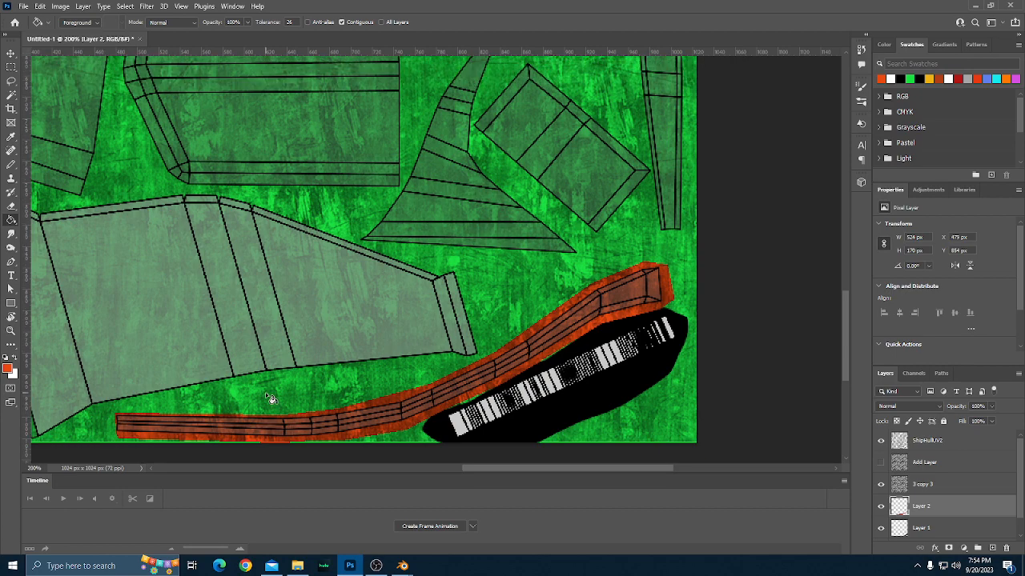
{"action": "scroll", "coordinate": [270, 400], "scroll_direction": "up", "scroll_amount": 8}
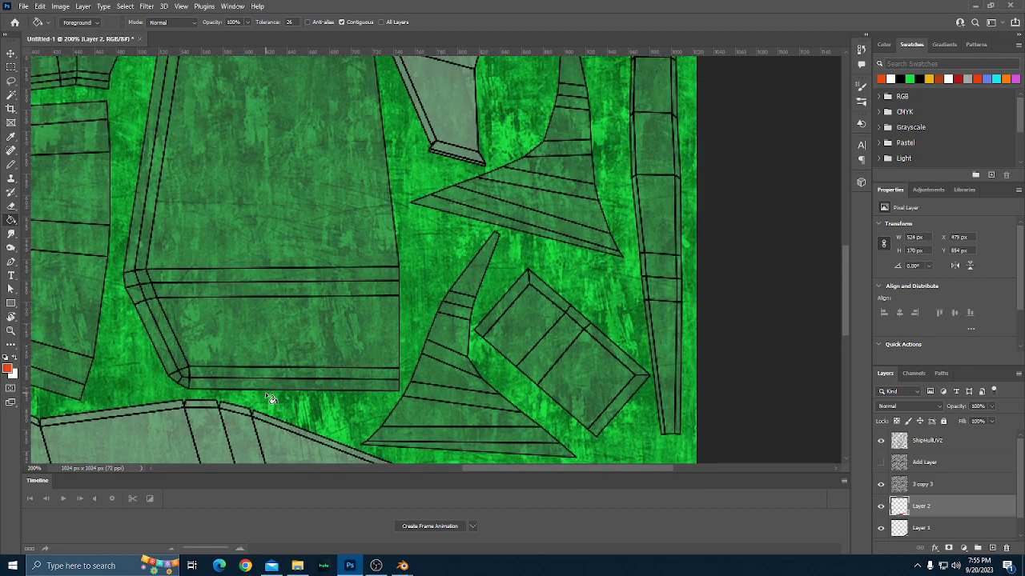
{"action": "scroll", "coordinate": [270, 397], "scroll_direction": "up", "scroll_amount": 3}
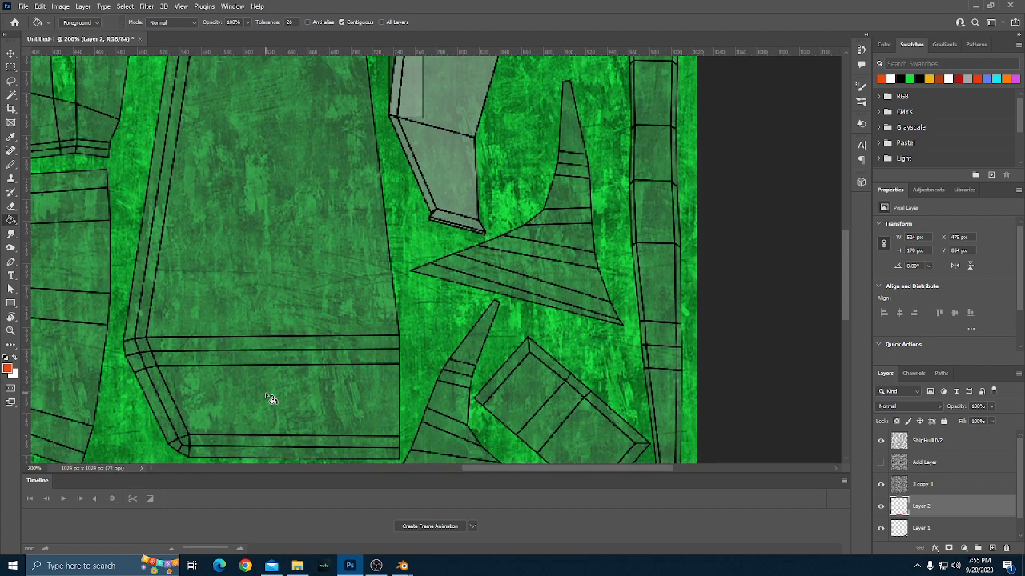
{"action": "scroll", "coordinate": [270, 398], "scroll_direction": "down", "scroll_amount": 2}
{"action": "scroll", "coordinate": [269, 398], "scroll_direction": "up", "scroll_amount": 2}
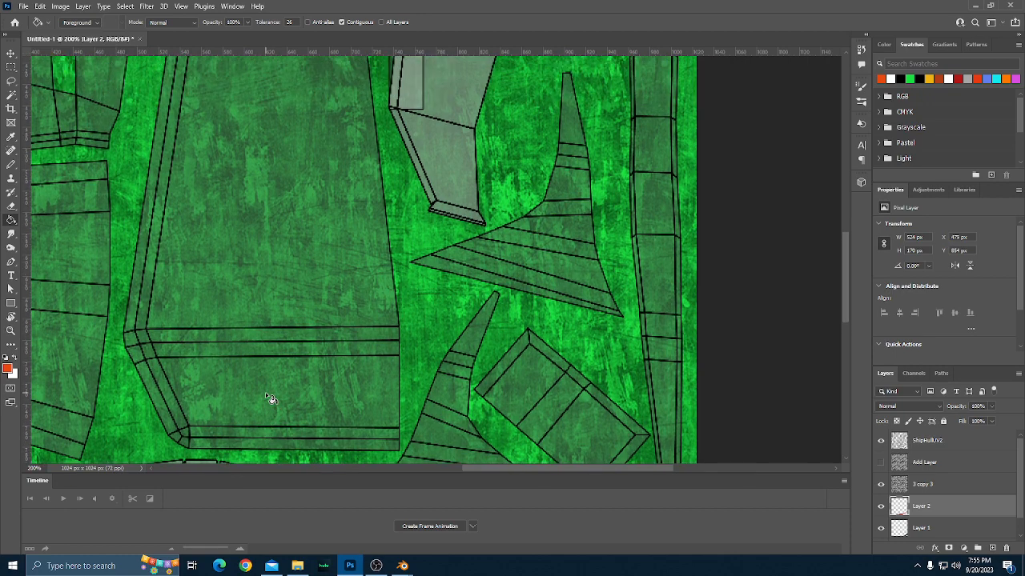
{"action": "scroll", "coordinate": [270, 398], "scroll_direction": "up", "scroll_amount": 12}
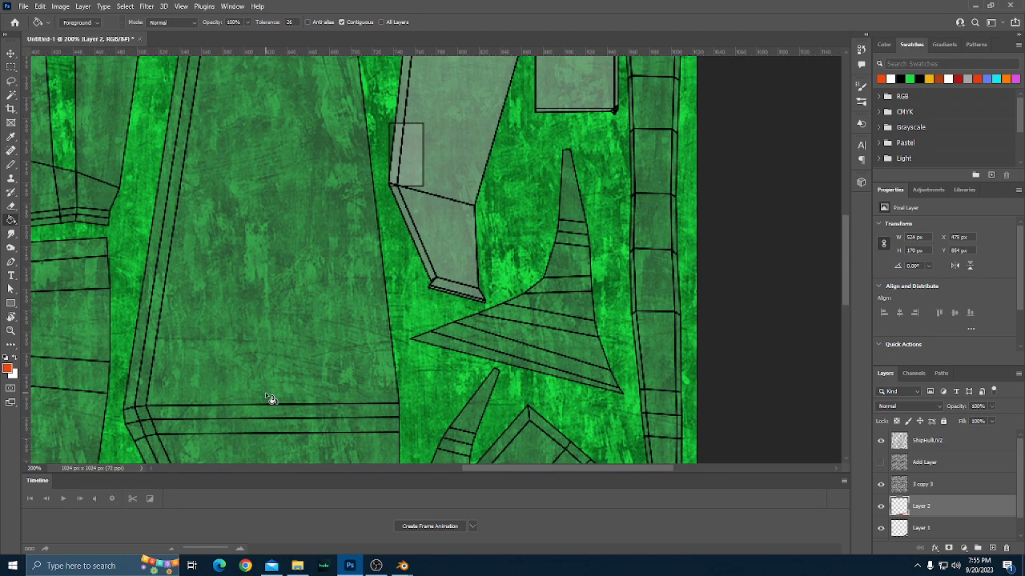
{"action": "scroll", "coordinate": [270, 397], "scroll_direction": "up", "scroll_amount": 5}
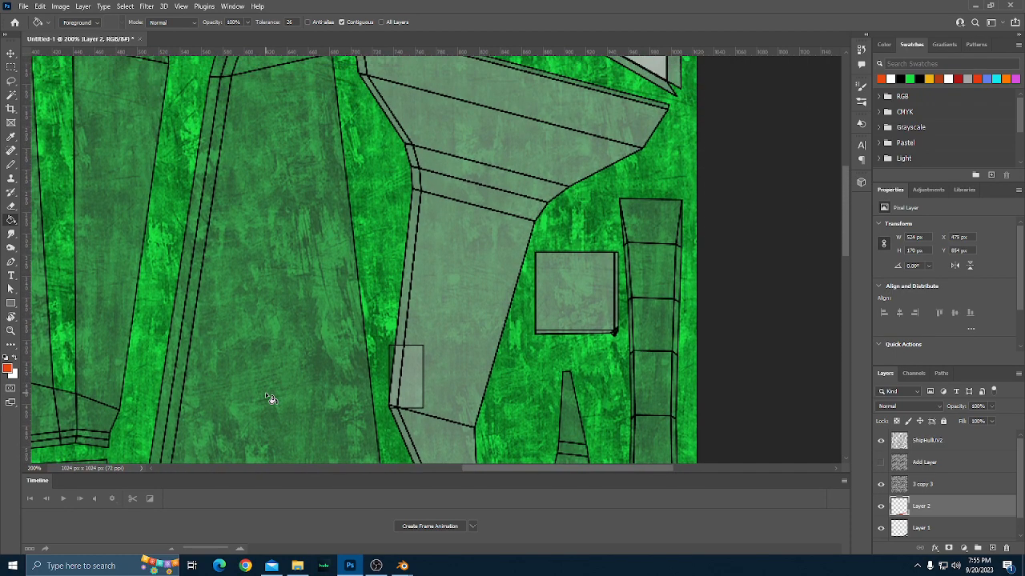
{"action": "scroll", "coordinate": [269, 398], "scroll_direction": "up", "scroll_amount": 1}
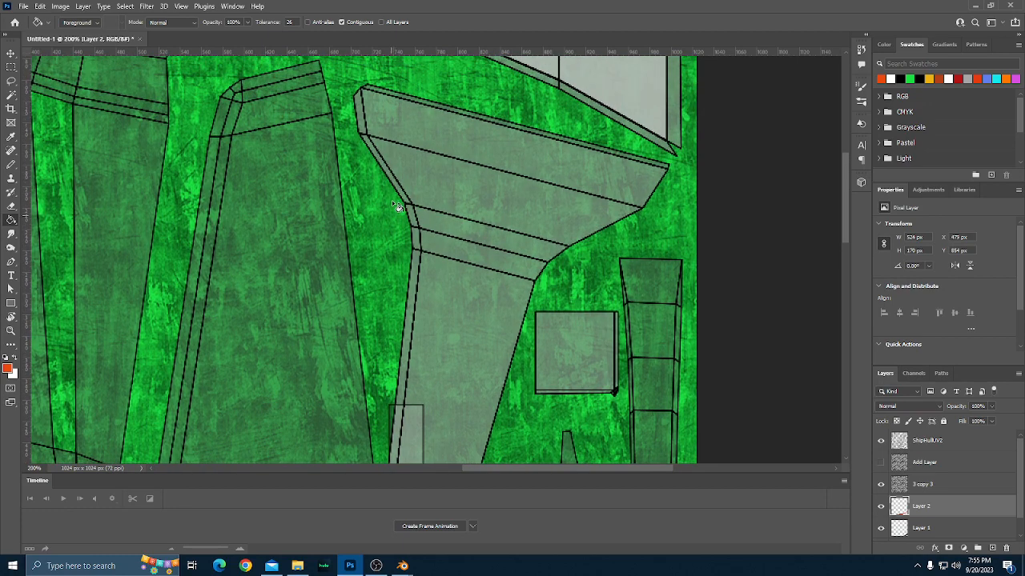
{"action": "key", "text": "b"}
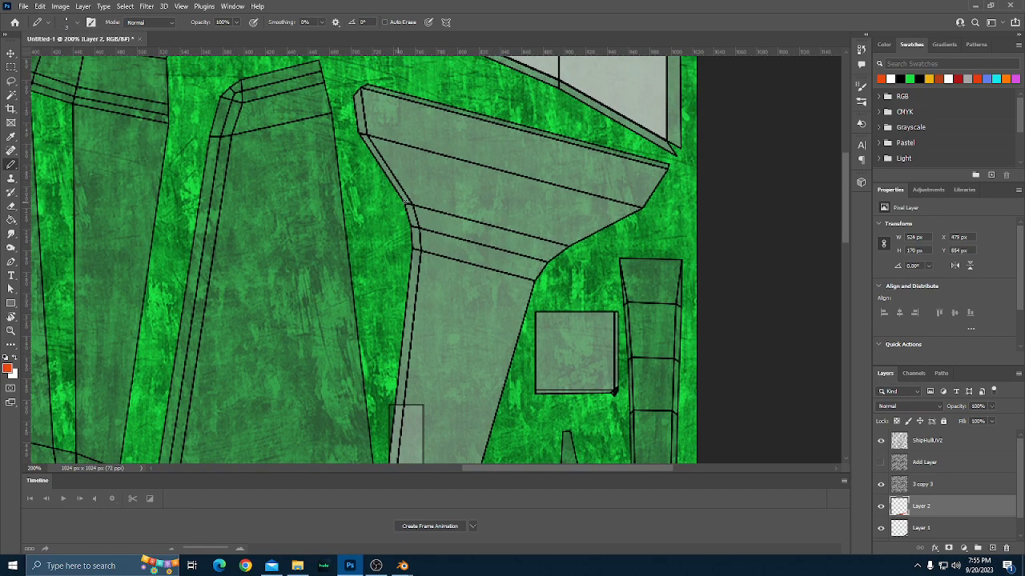
{"action": "scroll", "coordinate": [416, 216], "scroll_direction": "down", "scroll_amount": 2}
{"action": "scroll", "coordinate": [416, 255], "scroll_direction": "up", "scroll_amount": 2}
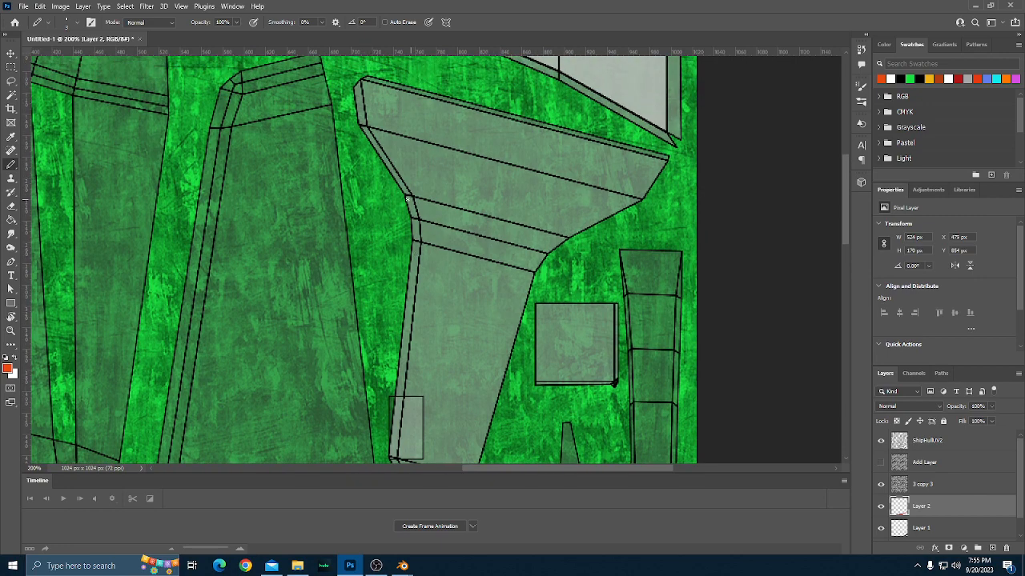
{"action": "left_click", "coordinate": [404, 196]}
{"action": "left_click", "coordinate": [564, 238], "text": "shift"}
{"action": "left_click", "coordinate": [550, 253], "text": "shift"}
{"action": "left_click", "coordinate": [405, 198], "text": "shift"}
{"action": "key", "text": "g"}
{"action": "left_click", "coordinate": [427, 216]}
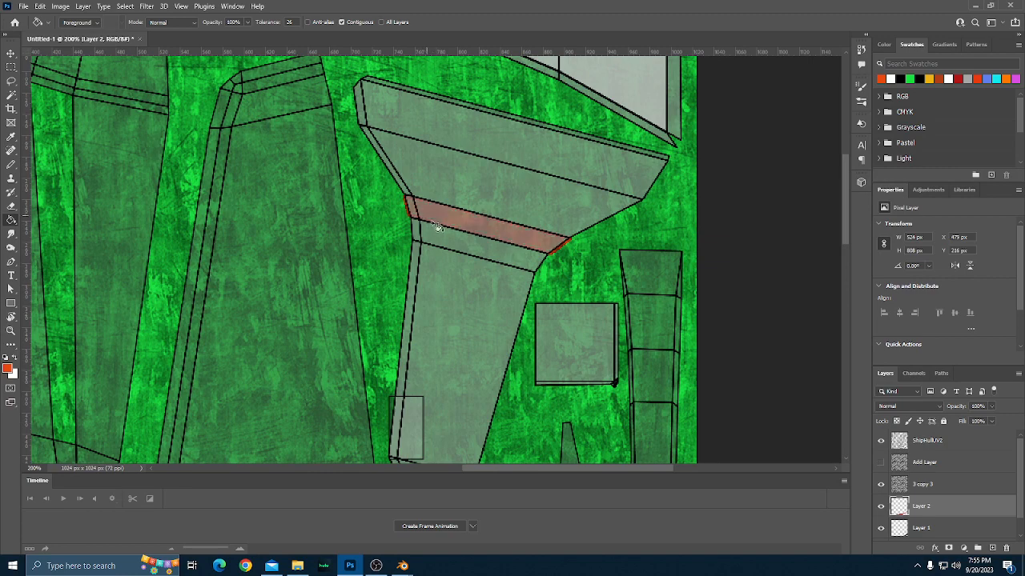
Examine the UV layout from the orange-red band down to the curved strip and the large grey hull part.
{"action": "scroll", "coordinate": [445, 238], "scroll_direction": "down", "scroll_amount": 5}
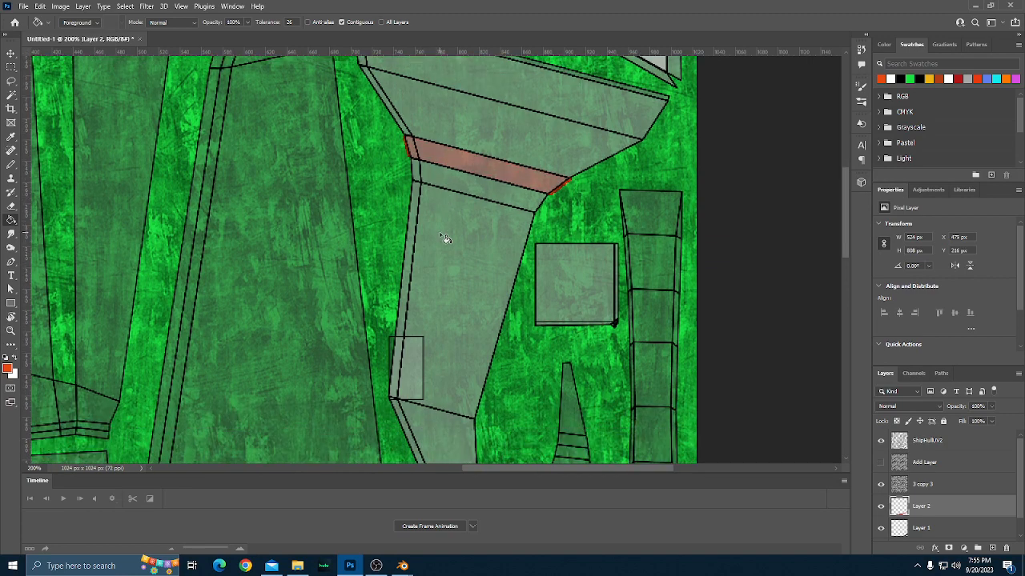
{"action": "scroll", "coordinate": [446, 239], "scroll_direction": "up", "scroll_amount": 8}
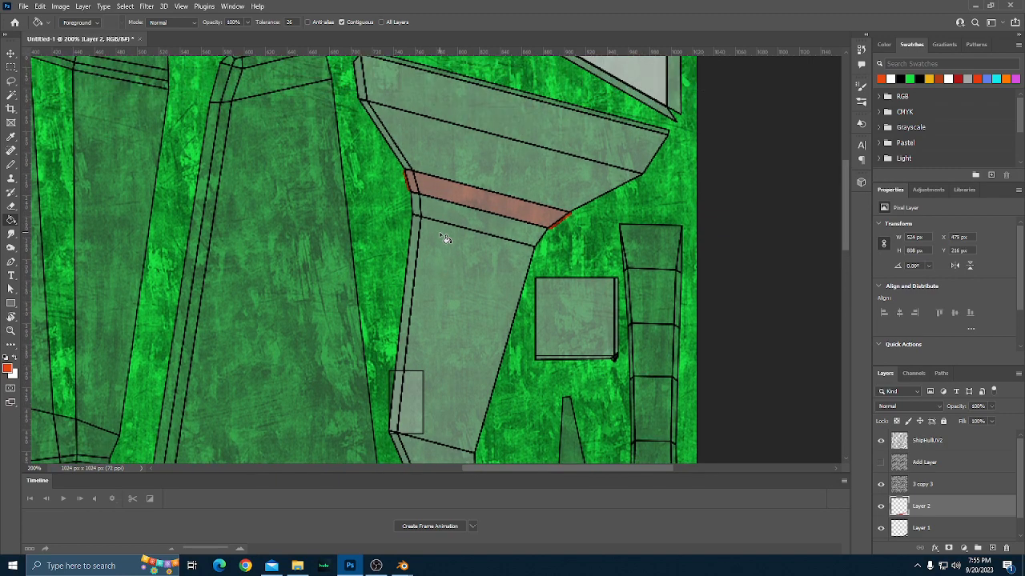
{"action": "scroll", "coordinate": [446, 238], "scroll_direction": "up", "scroll_amount": 3}
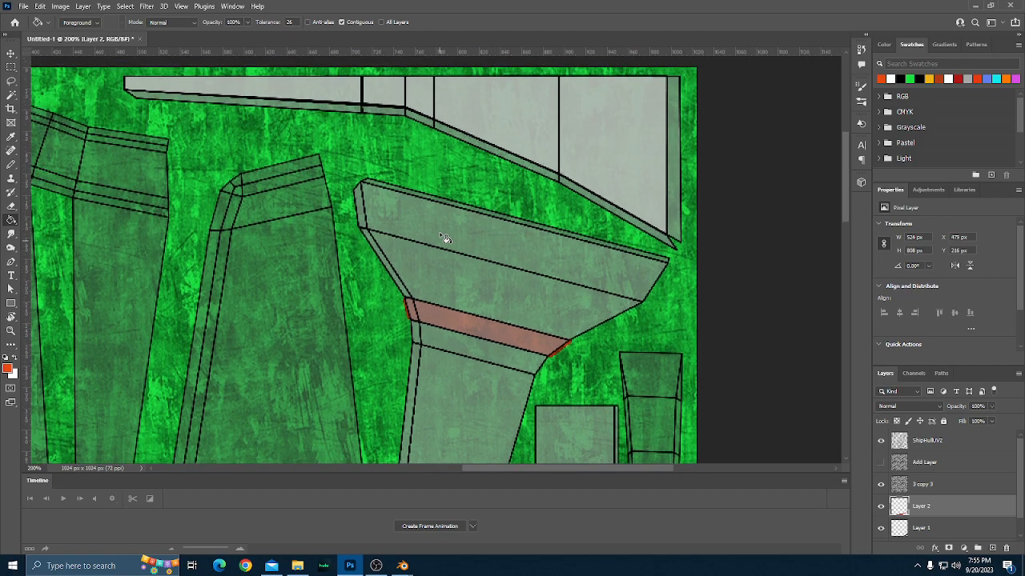
{"action": "scroll", "coordinate": [446, 238], "scroll_direction": "down", "scroll_amount": 2}
{"action": "scroll", "coordinate": [446, 239], "scroll_direction": "down", "scroll_amount": 9}
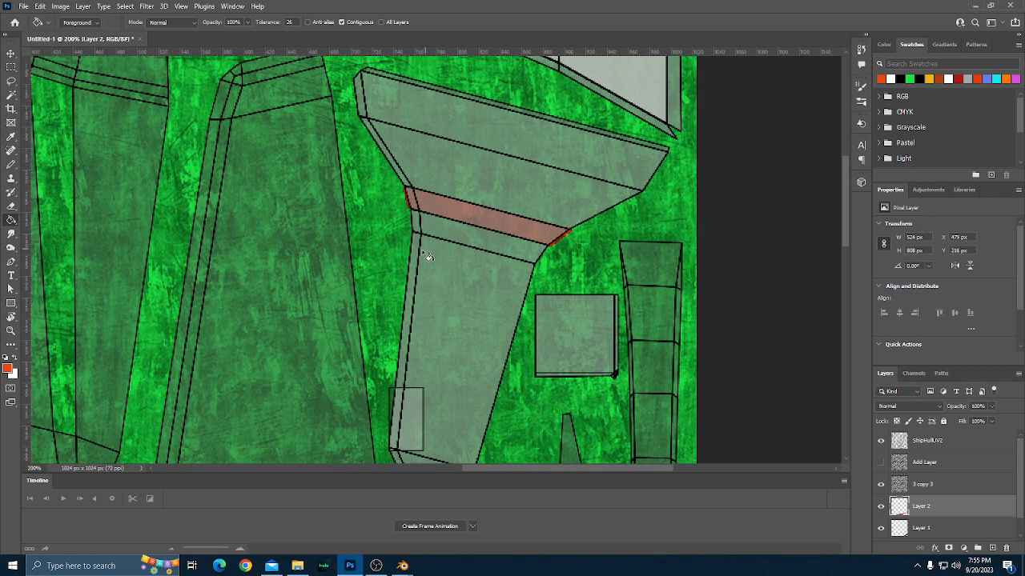
{"action": "scroll", "coordinate": [424, 256], "scroll_direction": "down", "scroll_amount": 1}
{"action": "scroll", "coordinate": [424, 257], "scroll_direction": "up", "scroll_amount": 4}
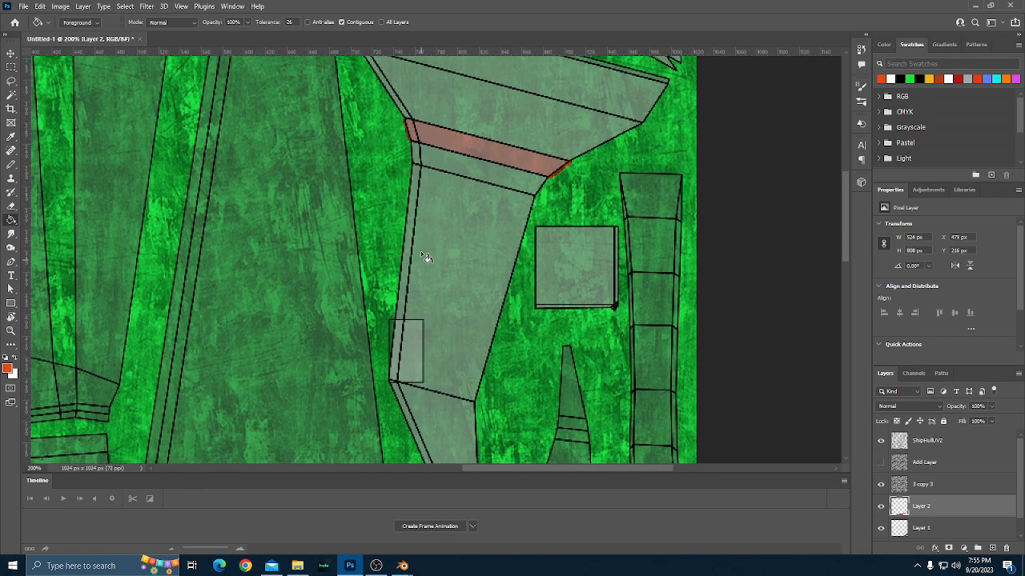
{"action": "scroll", "coordinate": [426, 257], "scroll_direction": "up", "scroll_amount": 2}
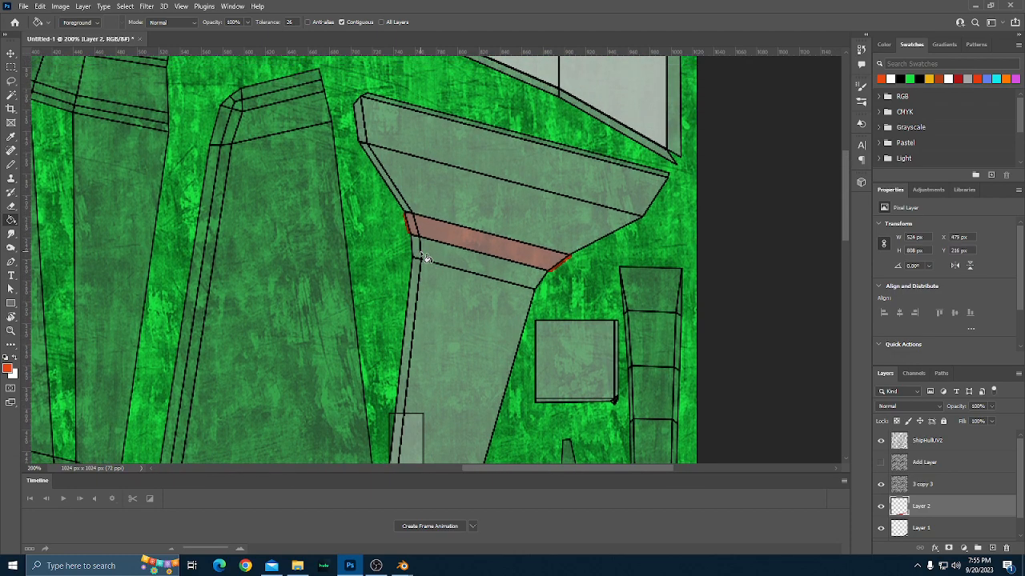
{"action": "scroll", "coordinate": [425, 258], "scroll_direction": "down", "scroll_amount": 1}
{"action": "scroll", "coordinate": [426, 258], "scroll_direction": "down", "scroll_amount": 9}
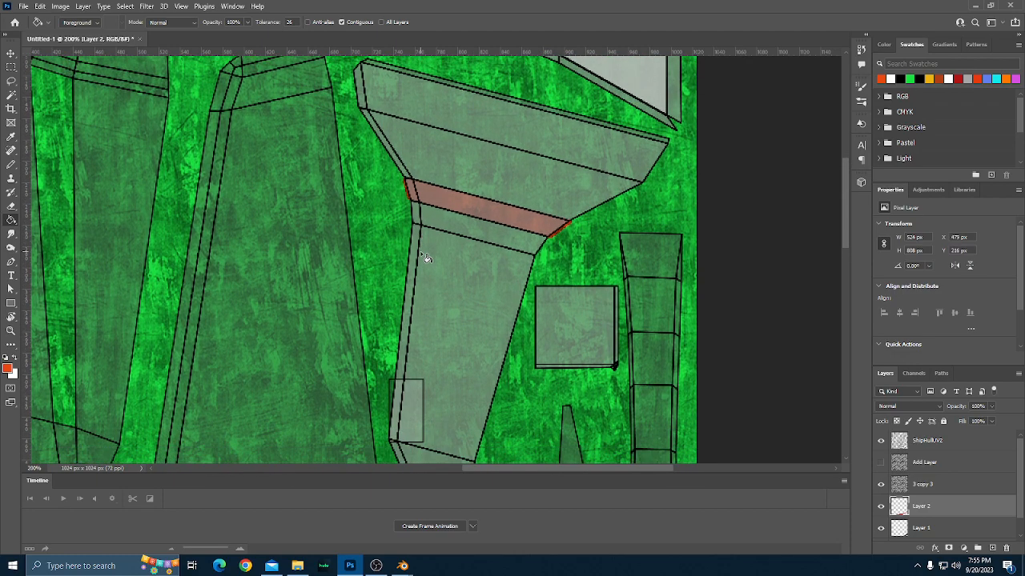
{"action": "scroll", "coordinate": [424, 257], "scroll_direction": "down", "scroll_amount": 12}
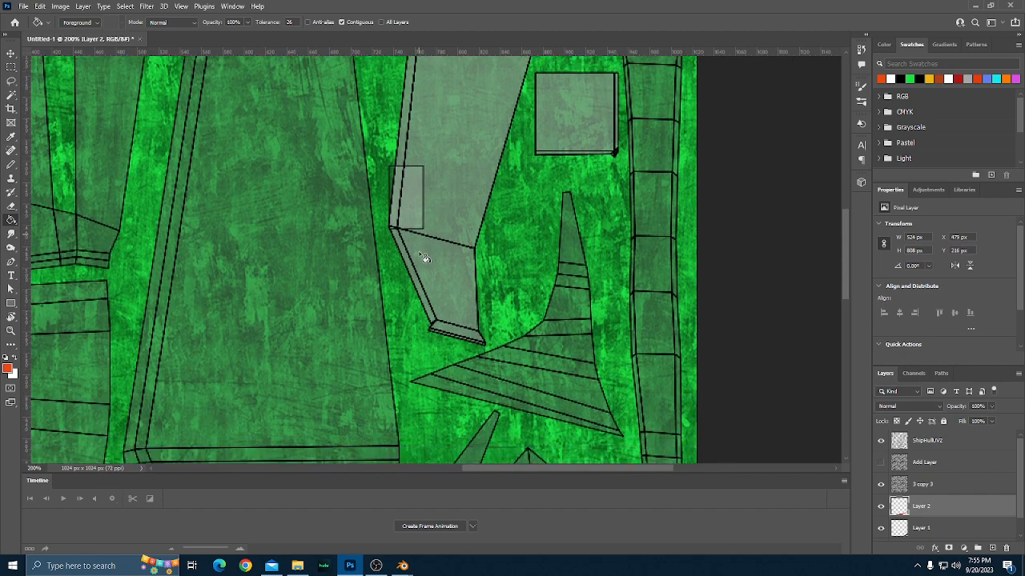
{"action": "scroll", "coordinate": [422, 258], "scroll_direction": "down", "scroll_amount": 10}
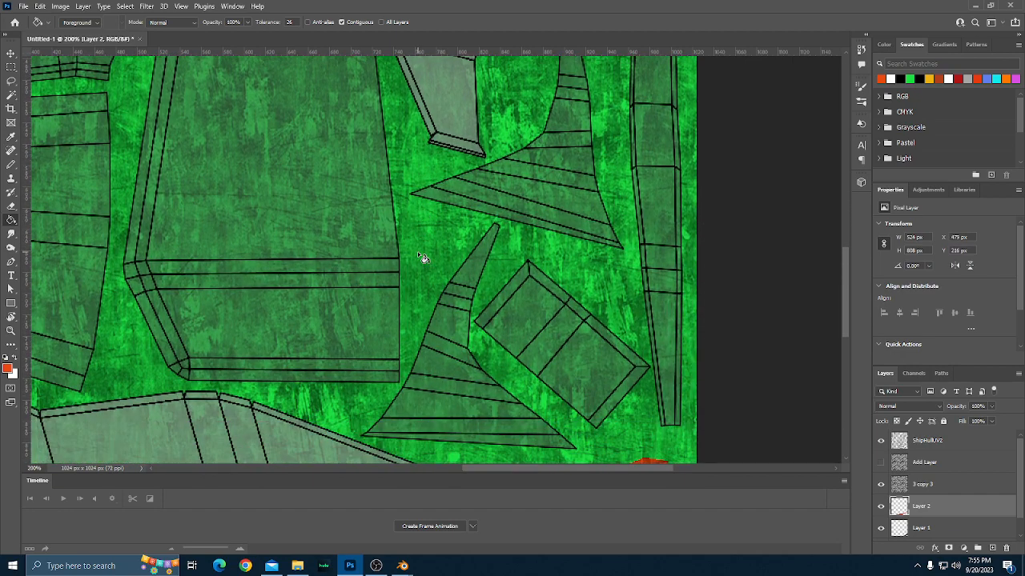
{"action": "scroll", "coordinate": [421, 259], "scroll_direction": "down", "scroll_amount": 3}
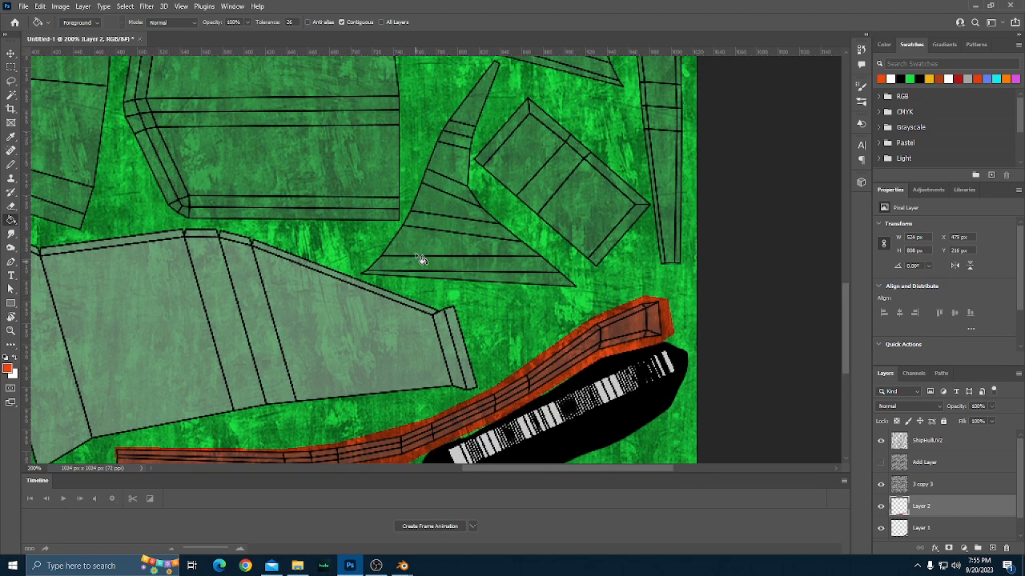
{"action": "scroll", "coordinate": [421, 259], "scroll_direction": "up", "scroll_amount": 4}
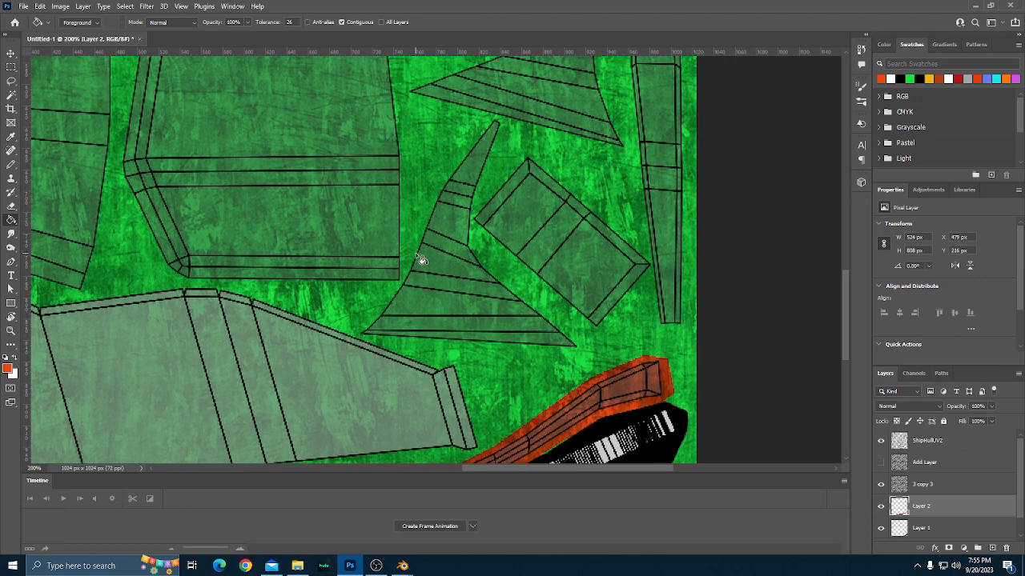
{"action": "scroll", "coordinate": [381, 267], "scroll_direction": "up", "scroll_amount": 6}
{"action": "scroll", "coordinate": [381, 267], "scroll_direction": "down", "scroll_amount": 15}
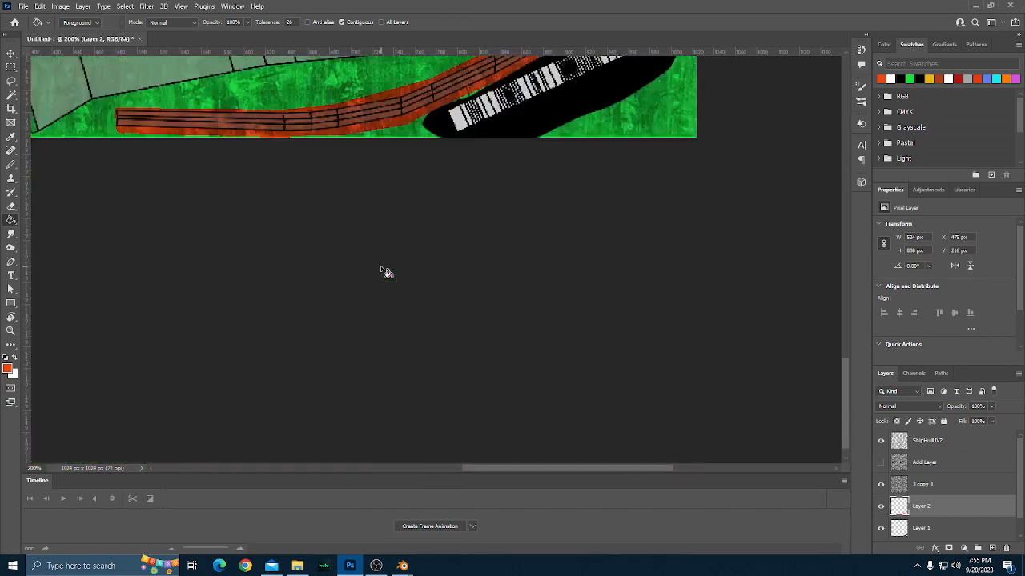
{"action": "scroll", "coordinate": [381, 267], "scroll_direction": "up", "scroll_amount": 10}
{"action": "scroll", "coordinate": [381, 266], "scroll_direction": "left", "scroll_amount": 5}
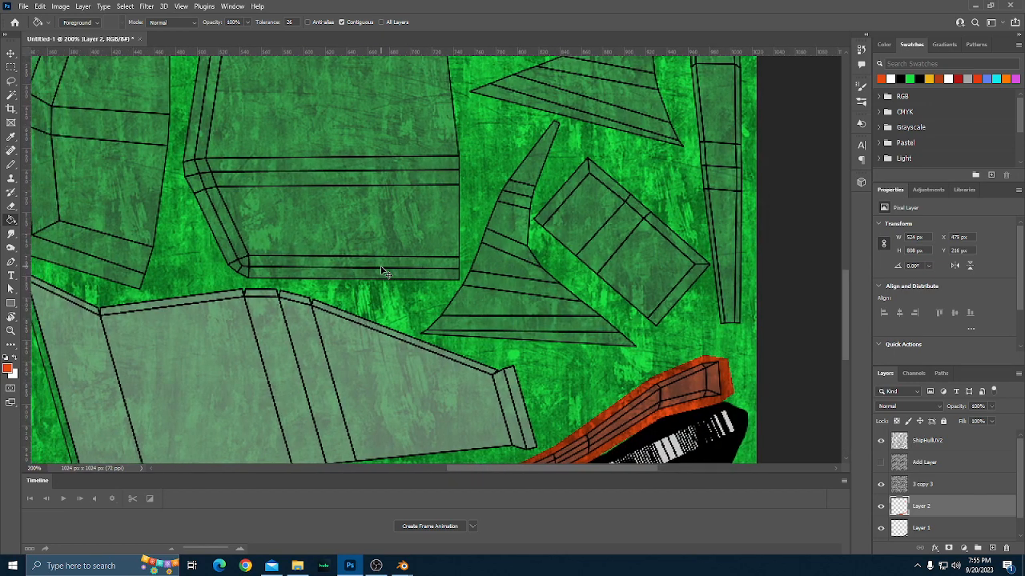
{"action": "scroll", "coordinate": [382, 269], "scroll_direction": "down", "scroll_amount": 1}
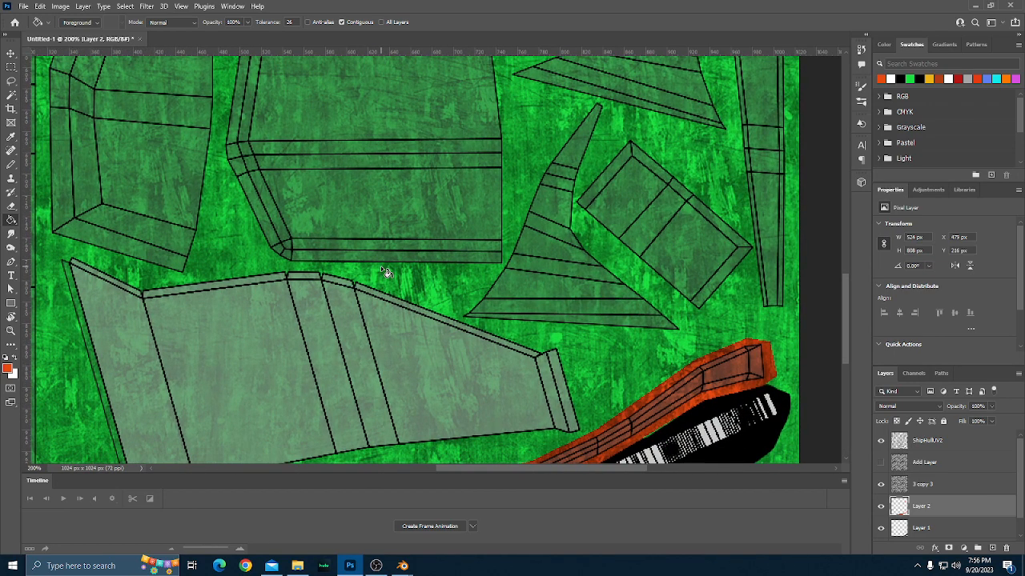
{"action": "scroll", "coordinate": [382, 269], "scroll_direction": "up", "scroll_amount": 5}
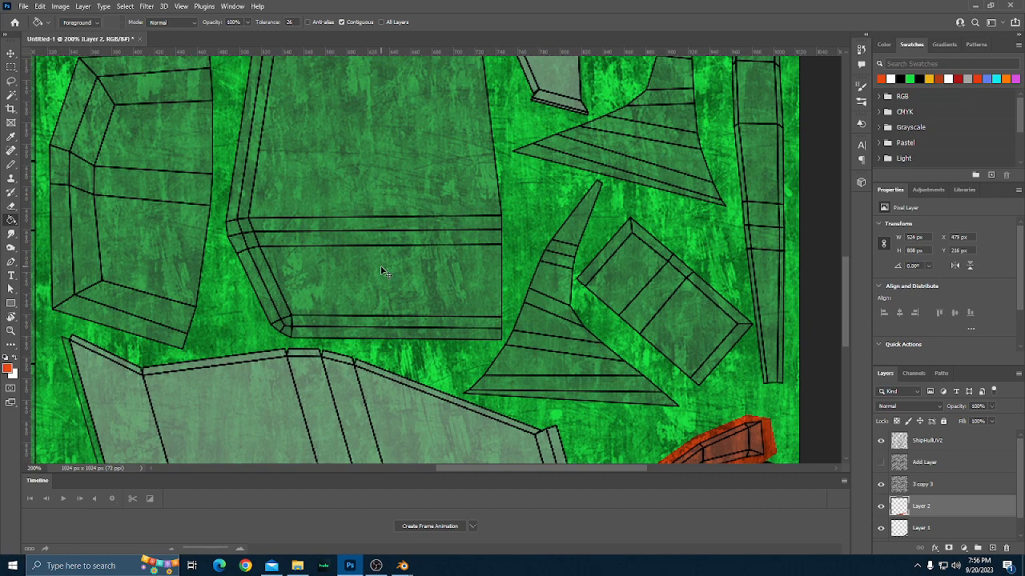
{"action": "scroll", "coordinate": [384, 273], "scroll_direction": "down", "scroll_amount": 2}
{"action": "scroll", "coordinate": [384, 272], "scroll_direction": "up", "scroll_amount": 3}
{"action": "scroll", "coordinate": [384, 271], "scroll_direction": "up", "scroll_amount": 7}
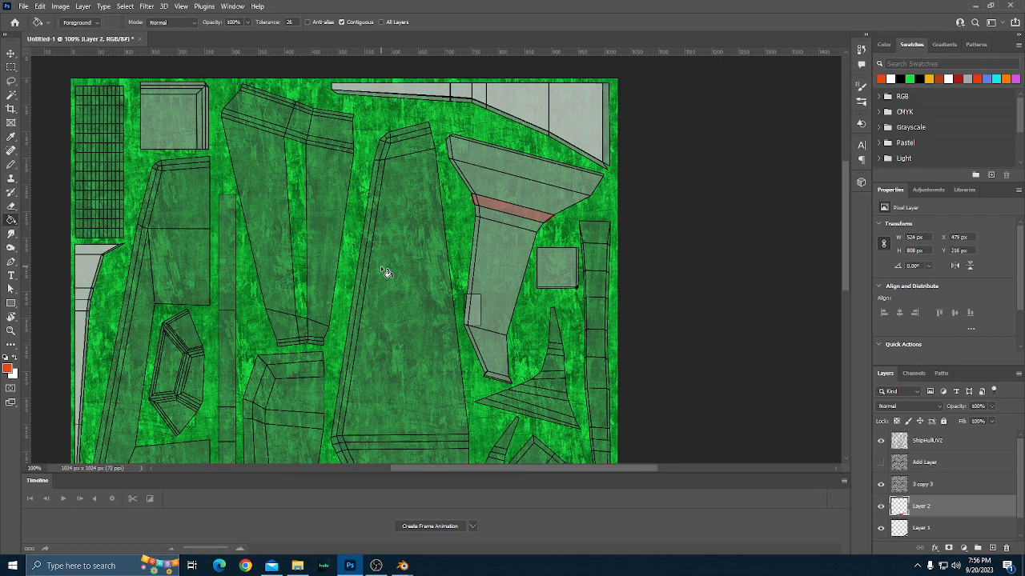
{"action": "scroll", "coordinate": [383, 270], "scroll_direction": "down", "scroll_amount": 7}
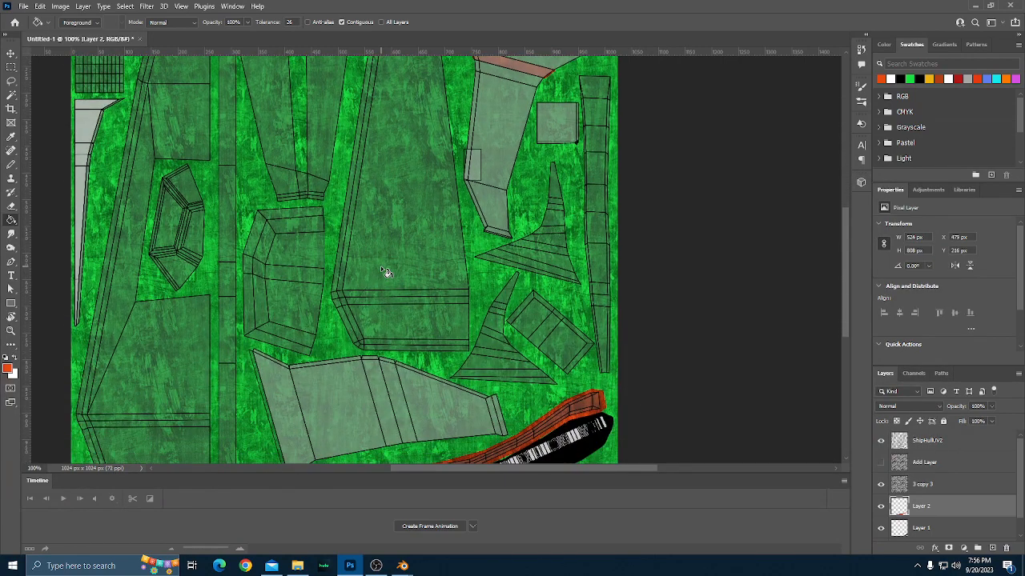
{"action": "scroll", "coordinate": [385, 272], "scroll_direction": "down", "scroll_amount": 2}
{"action": "scroll", "coordinate": [385, 273], "scroll_direction": "up", "scroll_amount": 4}
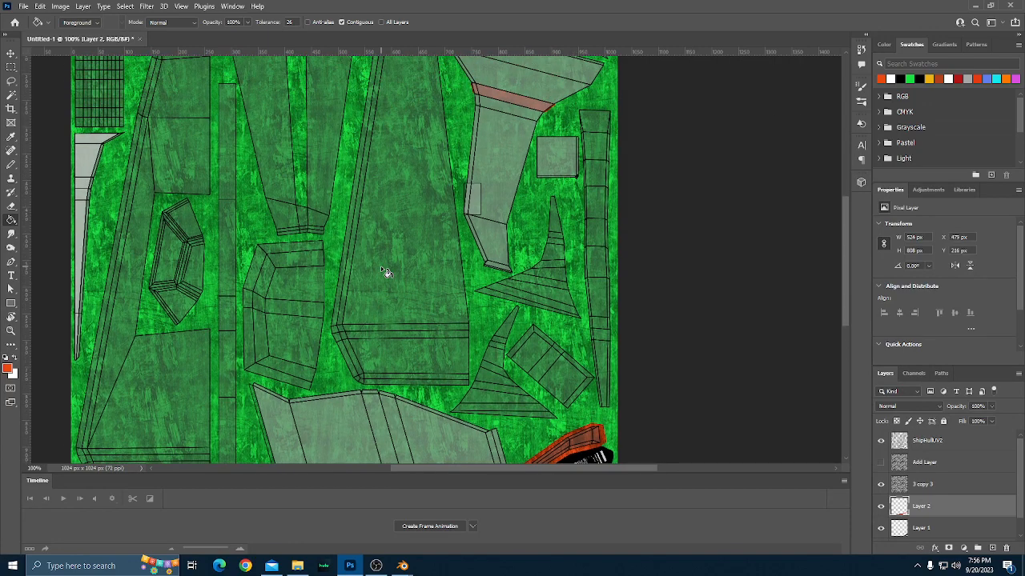
{"action": "scroll", "coordinate": [385, 272], "scroll_direction": "down", "scroll_amount": 1}
{"action": "scroll", "coordinate": [385, 272], "scroll_direction": "up", "scroll_amount": 3}
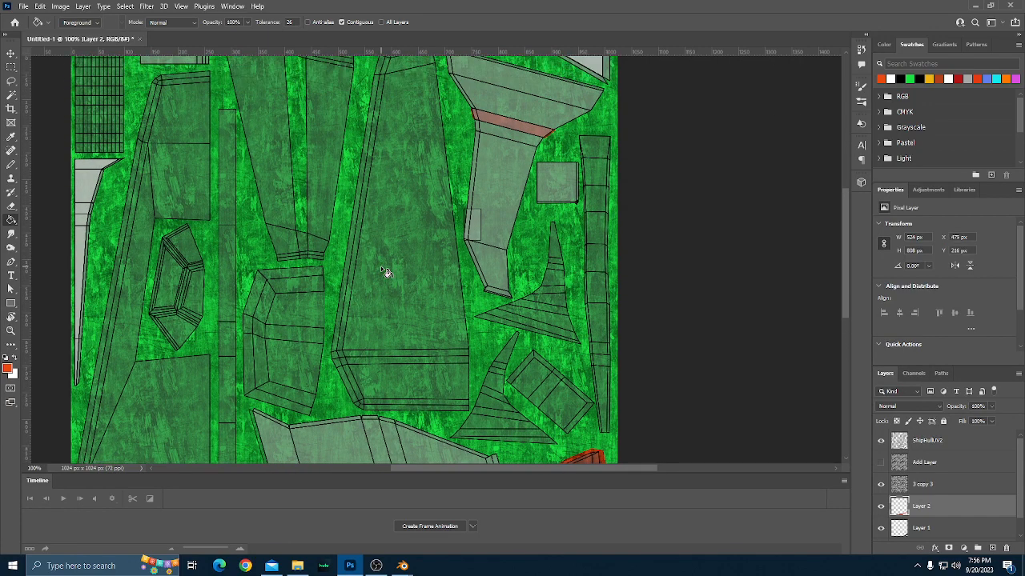
{"action": "scroll", "coordinate": [385, 272], "scroll_direction": "down", "scroll_amount": 2}
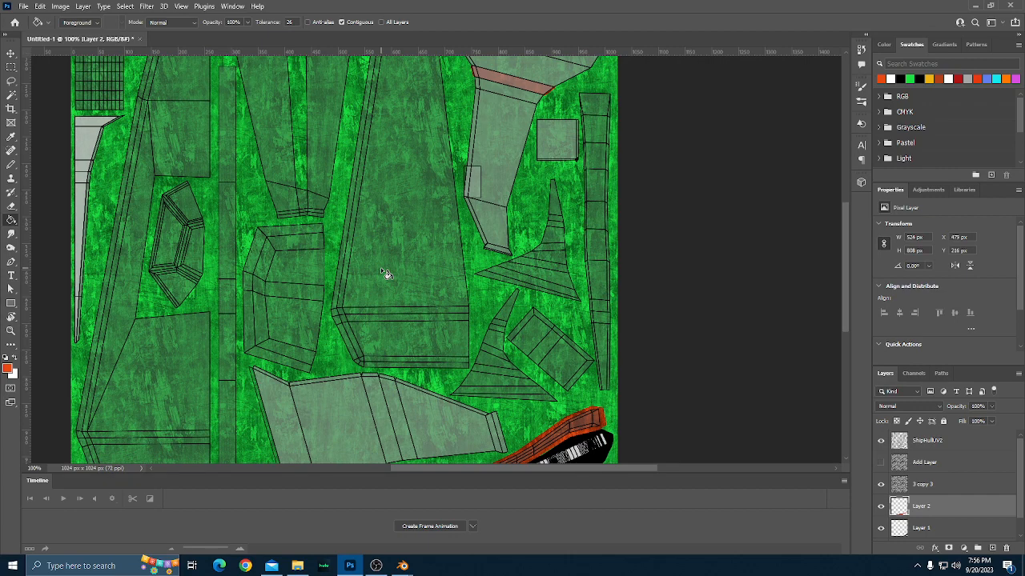
{"action": "scroll", "coordinate": [385, 274], "scroll_direction": "down", "scroll_amount": 1}
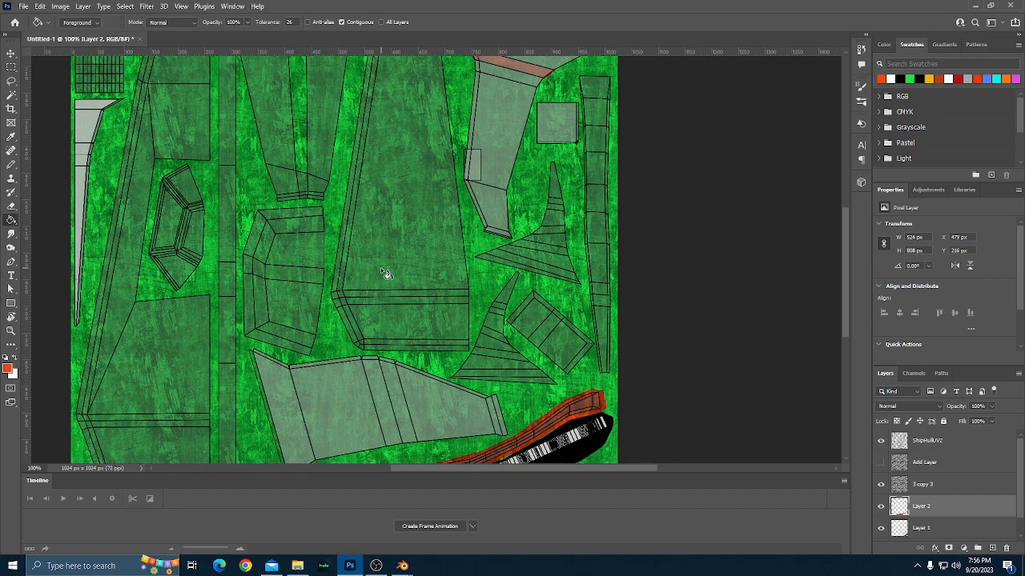
{"action": "scroll", "coordinate": [385, 274], "scroll_direction": "up", "scroll_amount": 2}
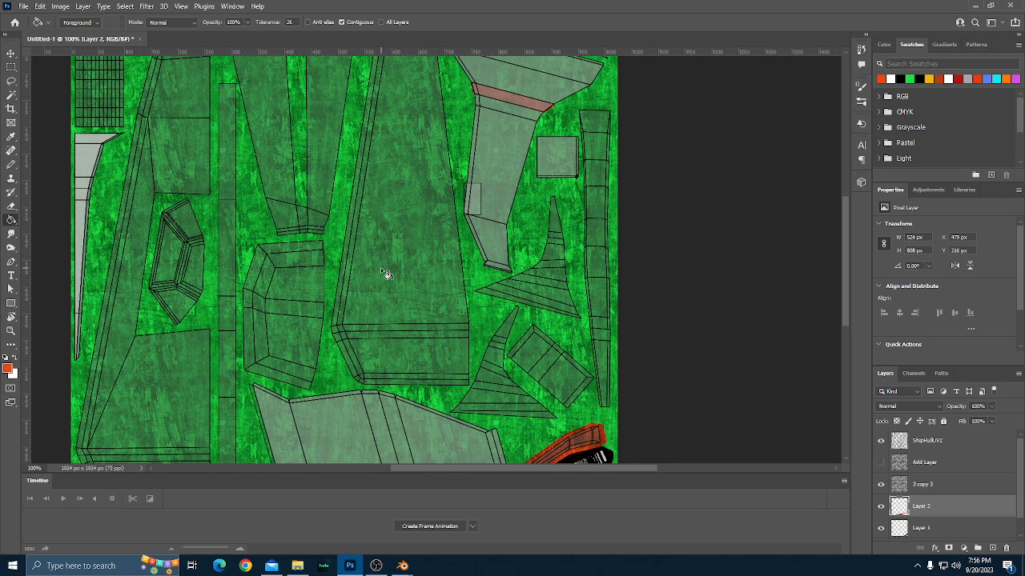
{"action": "scroll", "coordinate": [385, 273], "scroll_direction": "up", "scroll_amount": 1}
{"action": "scroll", "coordinate": [385, 273], "scroll_direction": "down", "scroll_amount": 2}
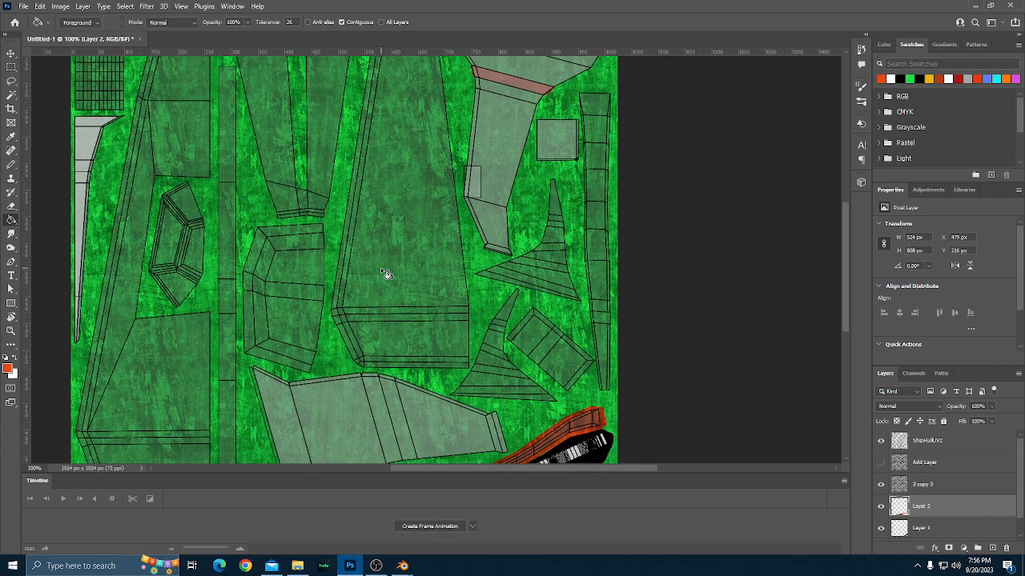
{"action": "scroll", "coordinate": [383, 272], "scroll_direction": "down", "scroll_amount": 8}
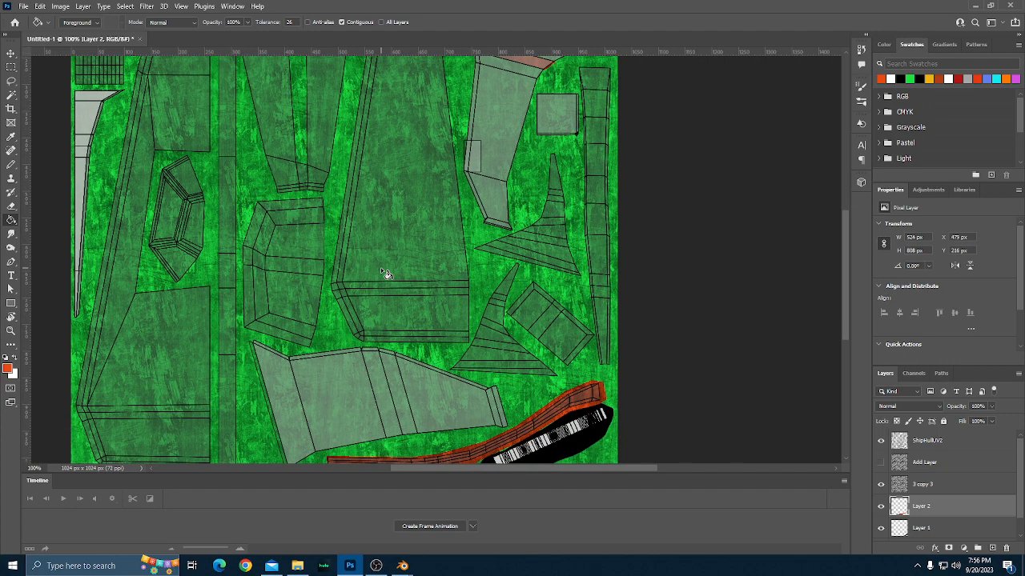
{"action": "scroll", "coordinate": [385, 274], "scroll_direction": "down", "scroll_amount": 2}
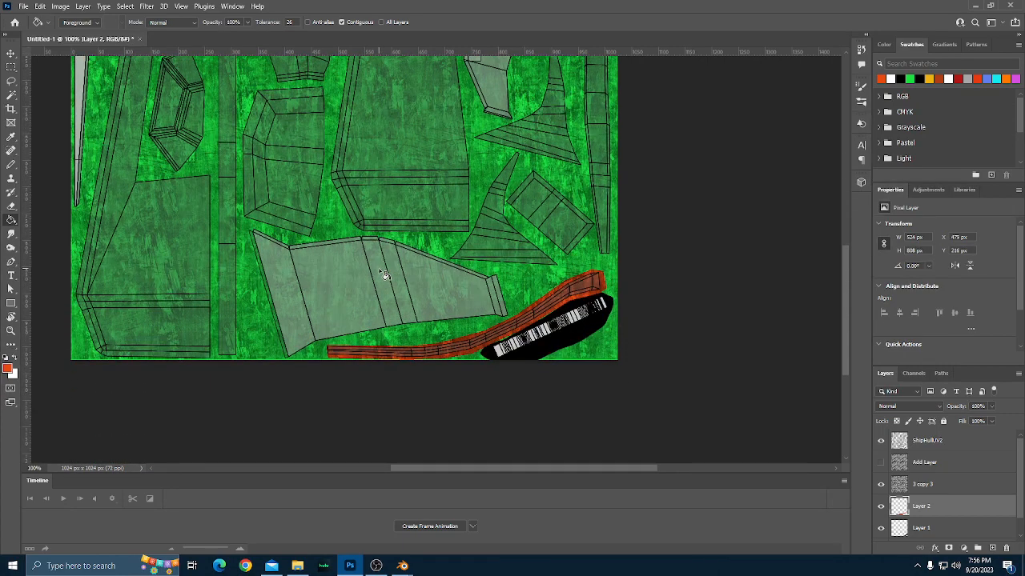
Outline the narrow slanted band across the middle of the large lower grey hull part with orange-red Pencil lines on Layer 2.
{"action": "key", "text": "b"}
{"action": "scroll", "coordinate": [384, 275], "scroll_direction": "down", "scroll_amount": 1}
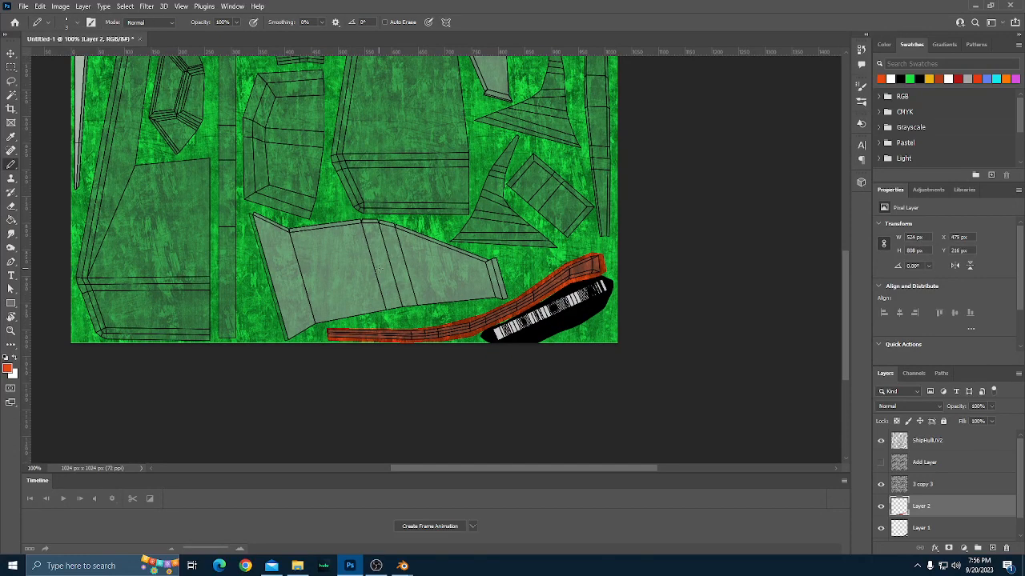
{"action": "key", "text": "ctrl+plus"}
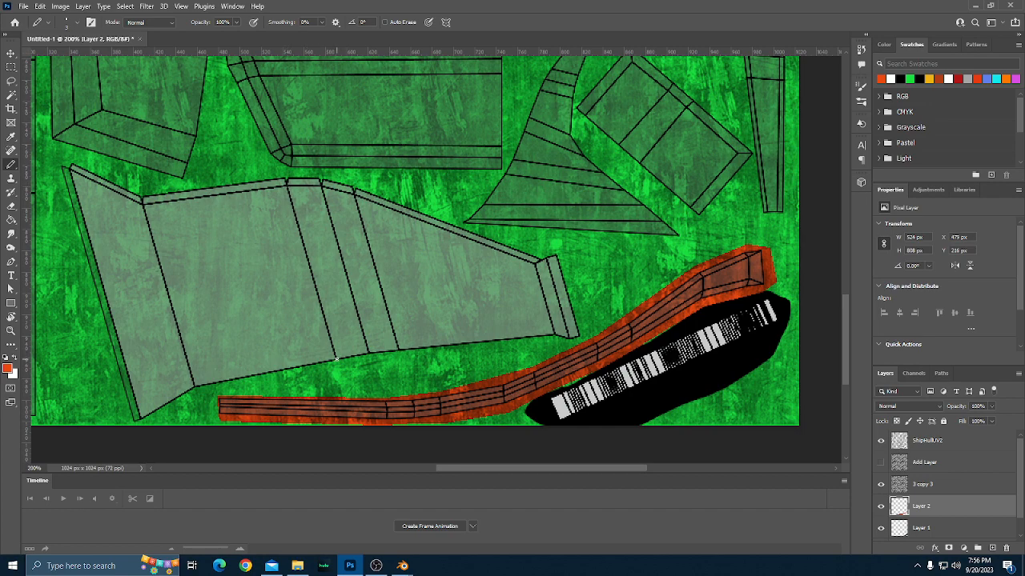
{"action": "left_click", "coordinate": [337, 360], "text": "shift"}
{"action": "left_click", "coordinate": [363, 356], "text": "shift"}
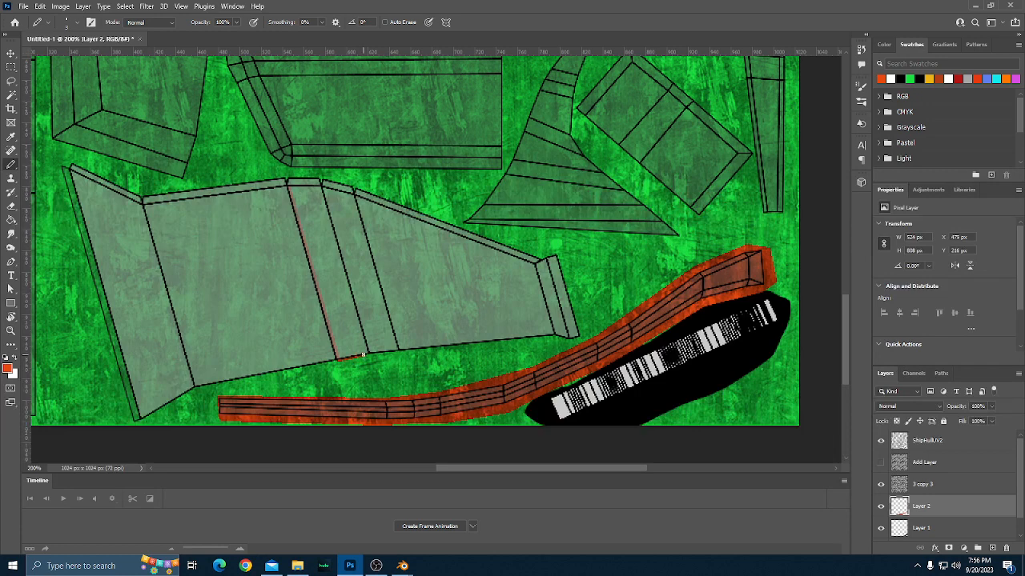
{"action": "left_click", "coordinate": [314, 183], "text": "shift"}
{"action": "left_click", "coordinate": [289, 175], "text": "shift"}
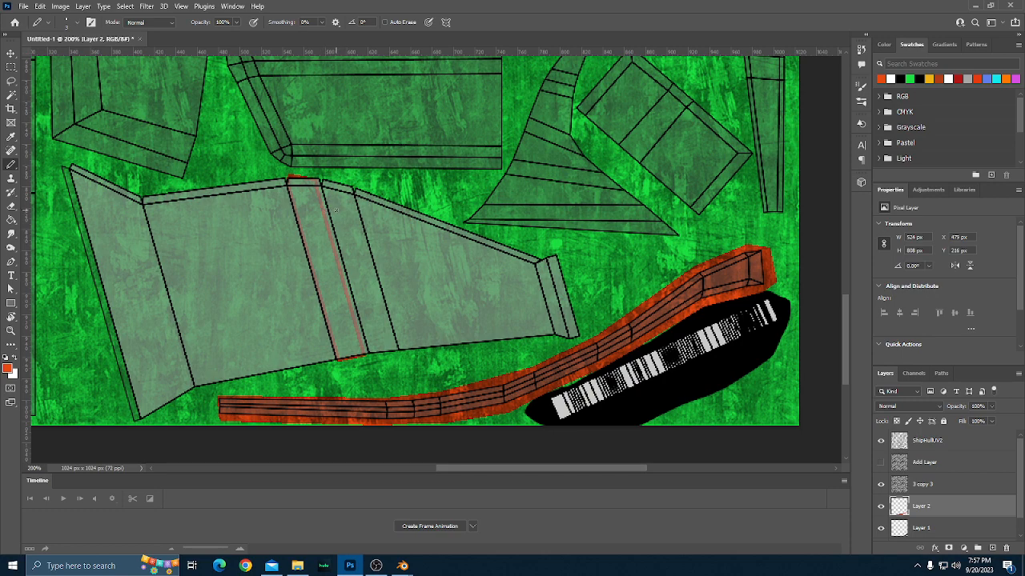
Outline the second narrow slanted band in the middle of the large lower grey hull part and fill both bands with orange-red.
{"action": "left_click", "coordinate": [377, 352], "text": "shift"}
{"action": "left_click", "coordinate": [325, 178], "text": "shift"}
{"action": "key", "text": "g"}
{"action": "left_click", "coordinate": [322, 230]}
{"action": "left_click", "coordinate": [344, 215]}
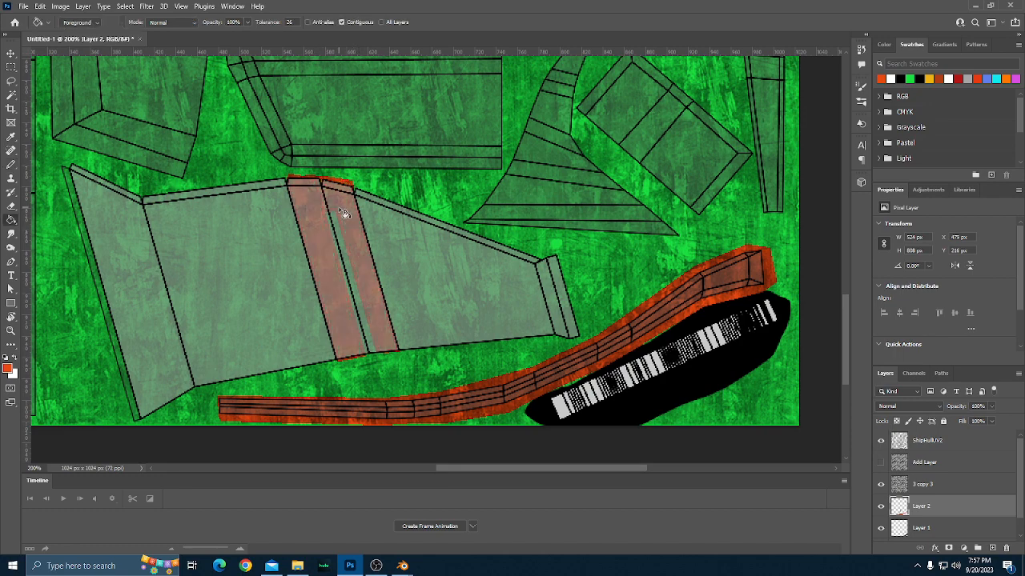
Trace the inner edge of the rim along the upper side and narrow end of the large grey hull part with the orange-red Pencil.
{"action": "scroll", "coordinate": [358, 245], "scroll_direction": "down", "scroll_amount": 3}
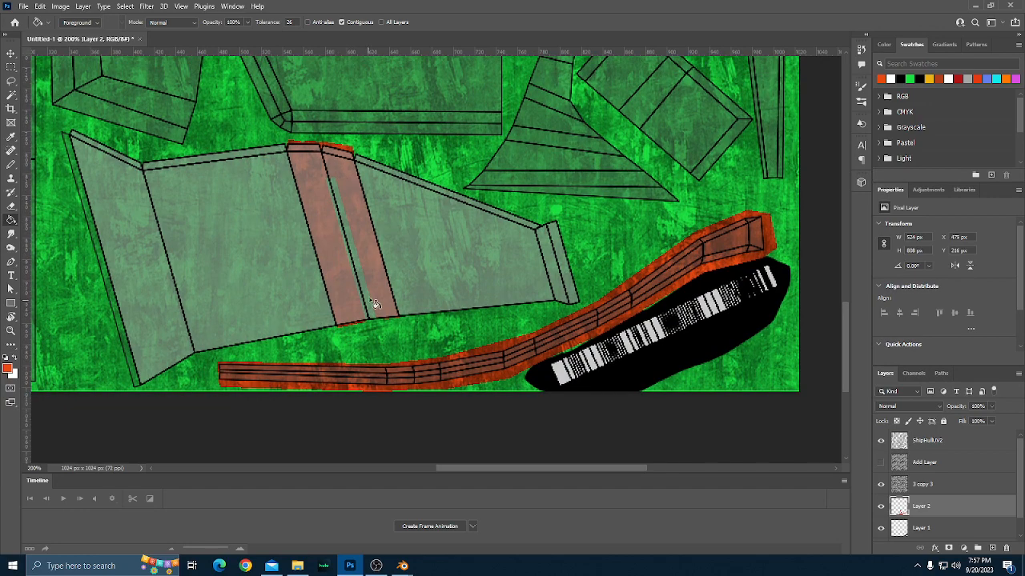
{"action": "scroll", "coordinate": [374, 307], "scroll_direction": "up", "scroll_amount": 3}
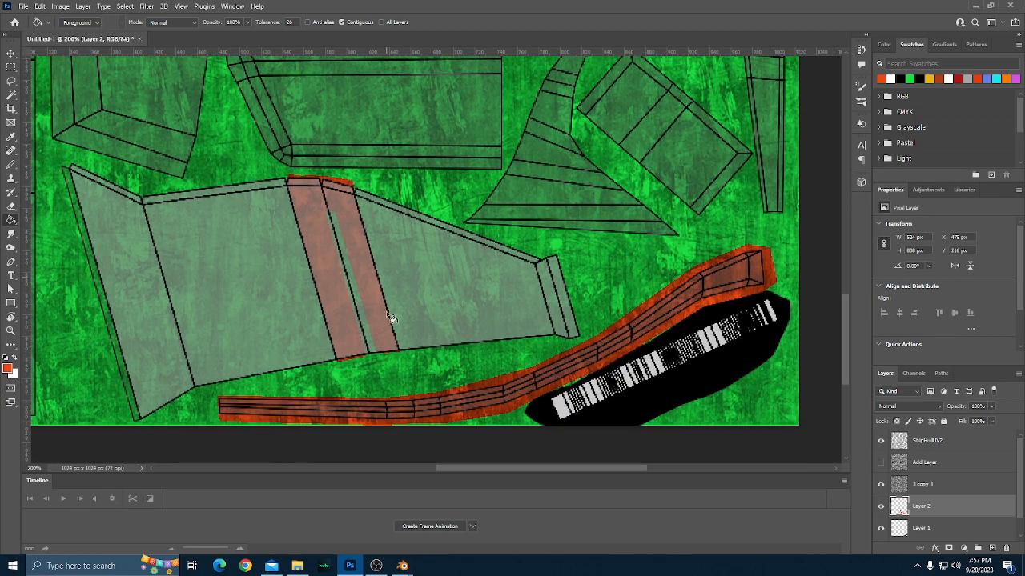
{"action": "scroll", "coordinate": [389, 312], "scroll_direction": "down", "scroll_amount": 3}
{"action": "scroll", "coordinate": [388, 306], "scroll_direction": "up", "scroll_amount": 10}
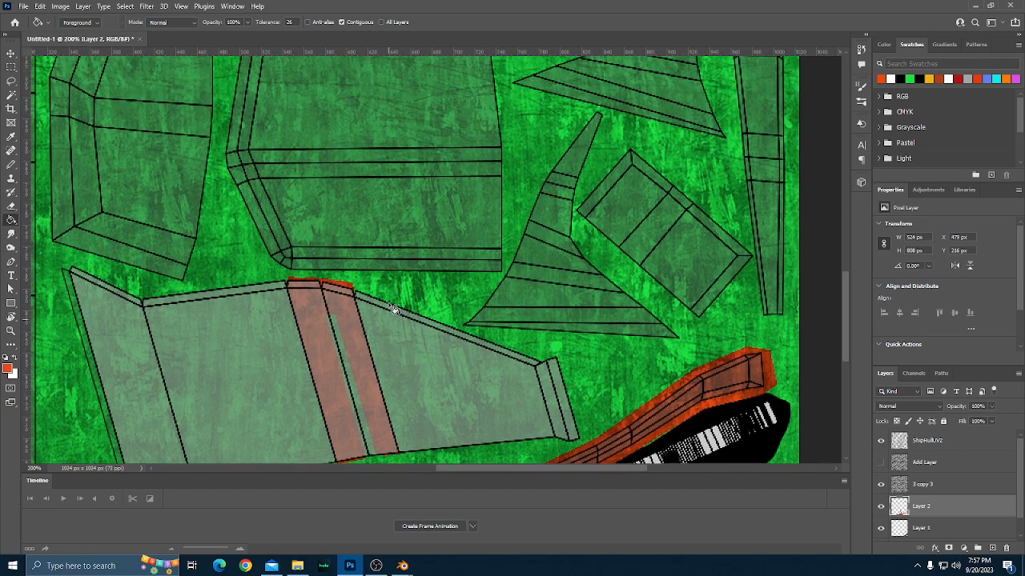
{"action": "scroll", "coordinate": [395, 310], "scroll_direction": "down", "scroll_amount": 2}
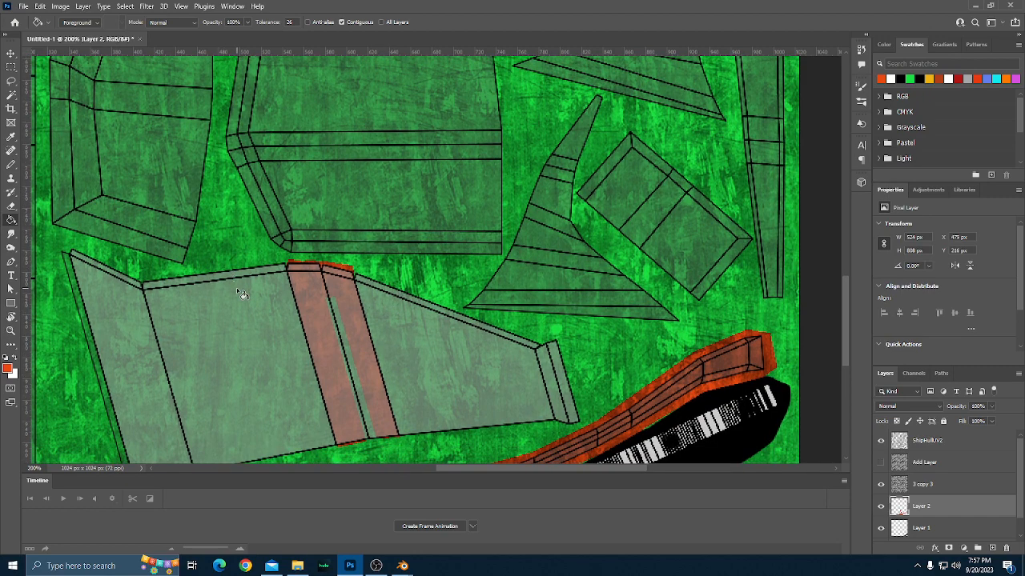
{"action": "scroll", "coordinate": [175, 316], "scroll_direction": "up", "scroll_amount": 6}
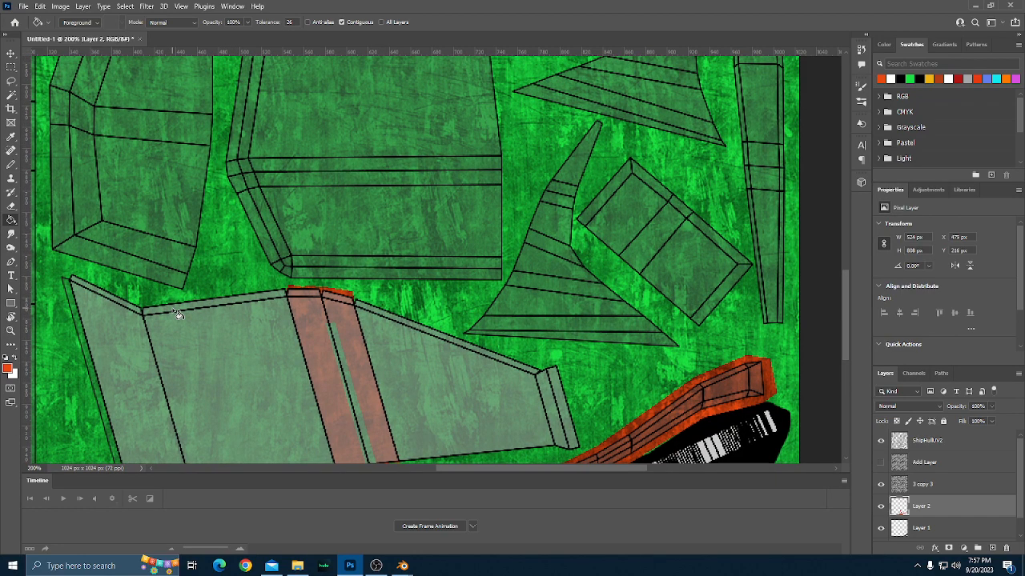
{"action": "scroll", "coordinate": [178, 314], "scroll_direction": "down", "scroll_amount": 5}
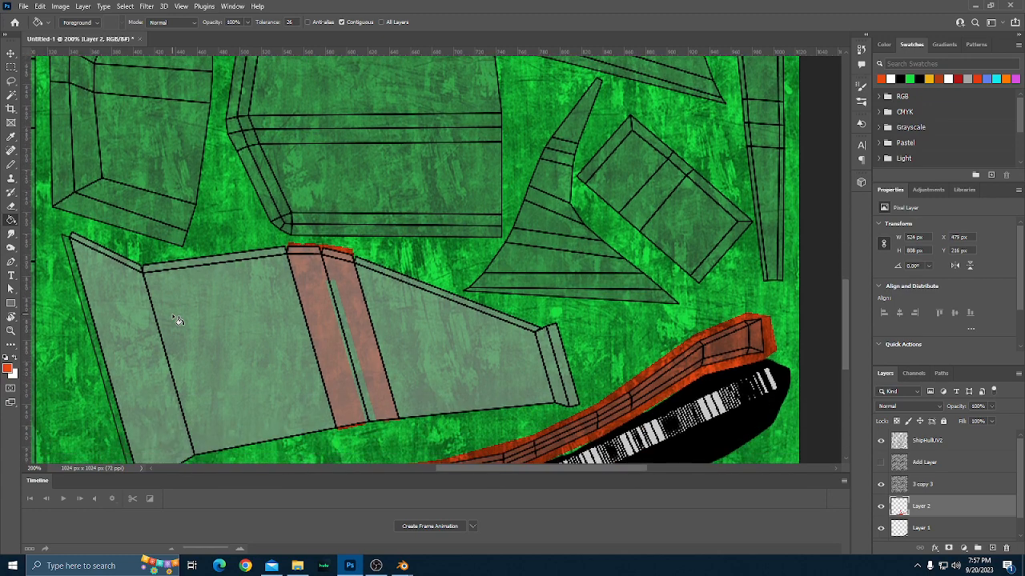
{"action": "key", "text": "b"}
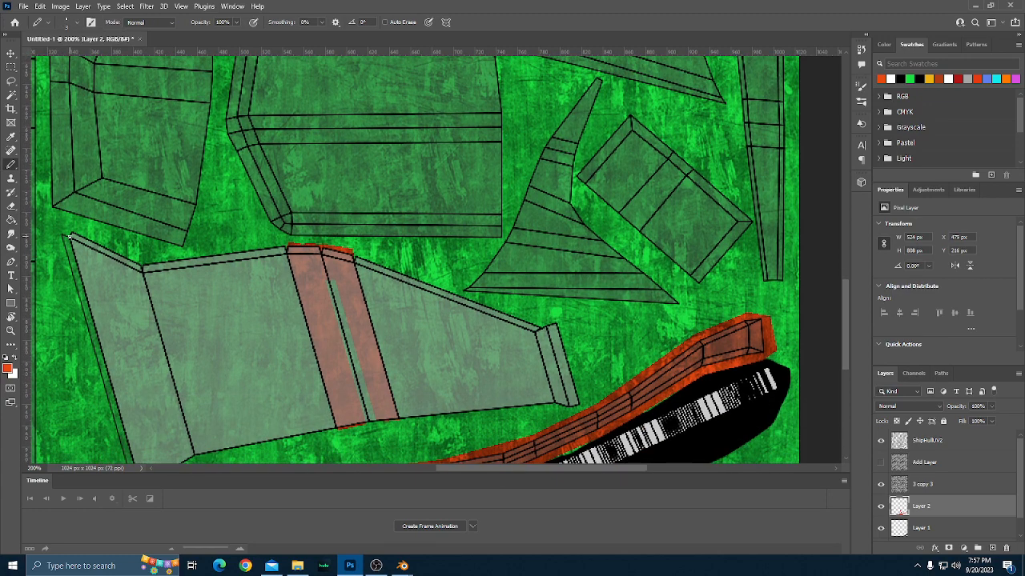
{"action": "left_click", "coordinate": [70, 237]}
{"action": "left_click", "coordinate": [141, 269], "text": "shift"}
{"action": "scroll", "coordinate": [597, 295], "scroll_direction": "down", "scroll_amount": 3}
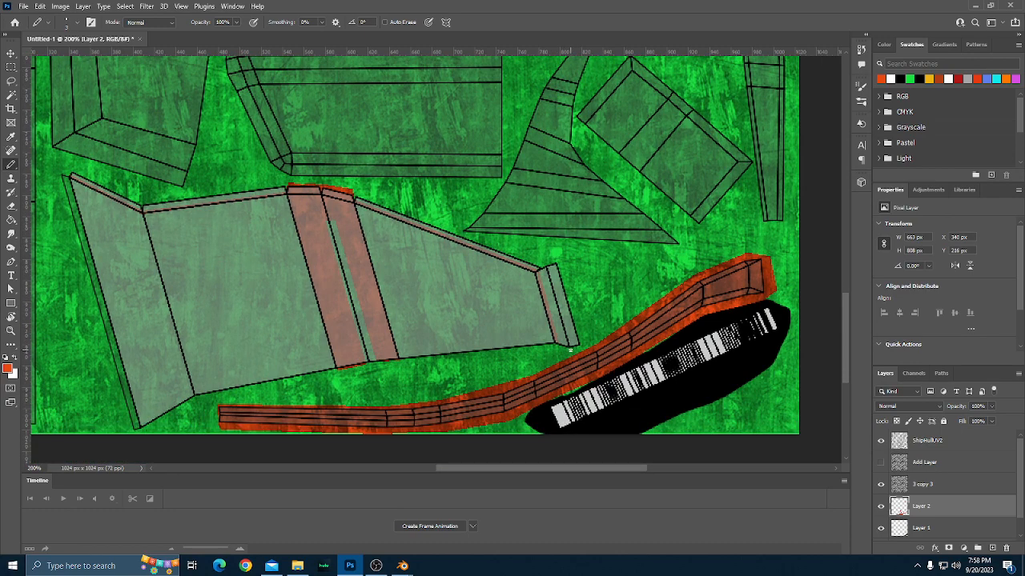
Draw the outer Pencil outline just outside the rim, from the hull part's narrow end along its upper side to the far pointed corner.
{"action": "left_click", "coordinate": [563, 258], "text": "shift"}
{"action": "left_click", "coordinate": [538, 257], "text": "shift"}
{"action": "left_click", "coordinate": [463, 234], "text": "shift"}
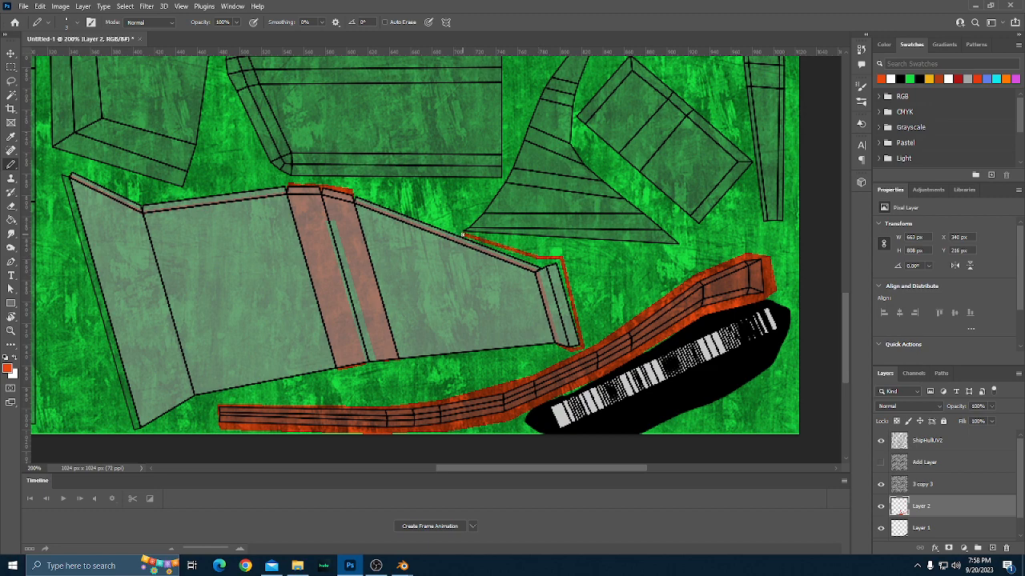
{"action": "left_click", "coordinate": [351, 191], "text": "shift"}
{"action": "left_click", "coordinate": [147, 199], "text": "shift"}
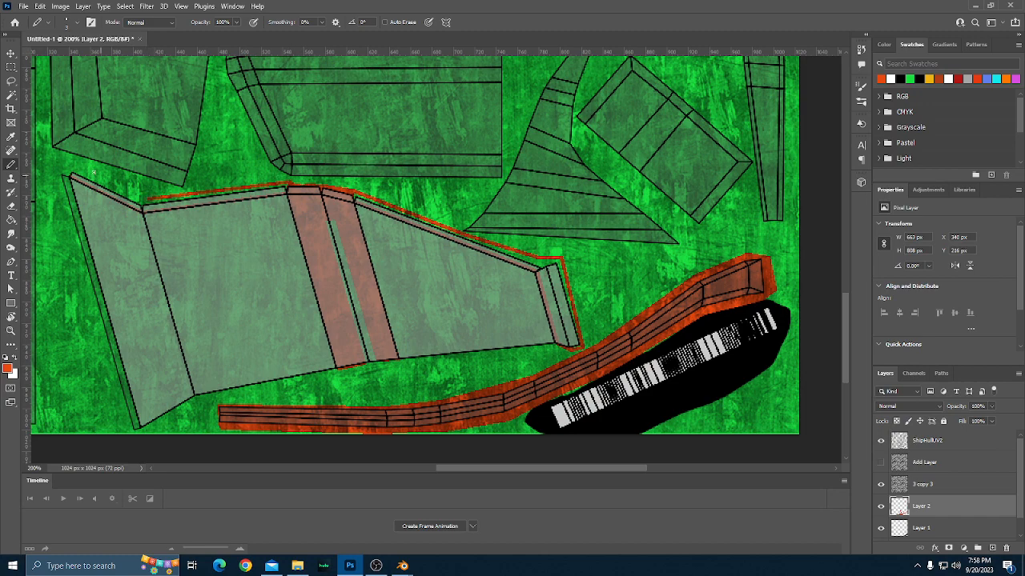
{"action": "left_click", "coordinate": [72, 166], "text": "shift"}
{"action": "scroll", "coordinate": [72, 240], "scroll_direction": "down", "scroll_amount": 1}
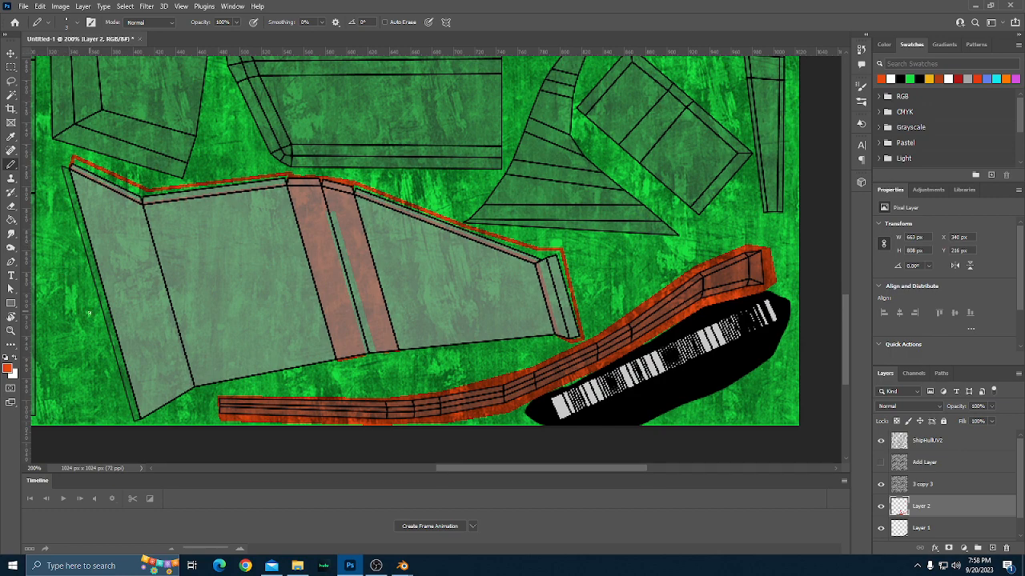
Outline the thin slanted strip along the wide end of the large grey hull part with orange-red Pencil lines, undoing the last stray stroke.
{"action": "scroll", "coordinate": [80, 297], "scroll_direction": "left", "scroll_amount": 2}
{"action": "scroll", "coordinate": [93, 324], "scroll_direction": "left", "scroll_amount": 2}
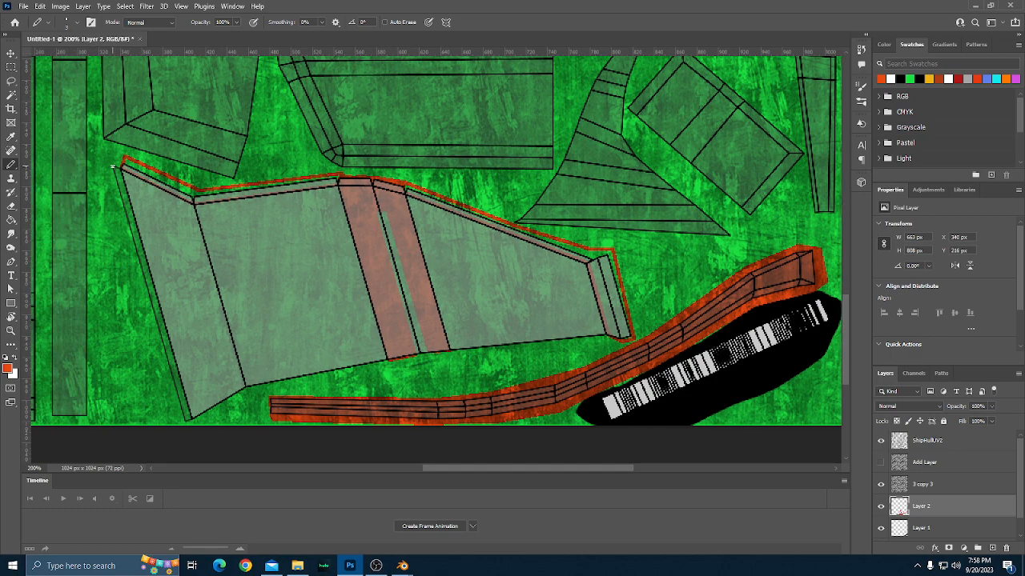
{"action": "left_click", "coordinate": [121, 169]}
{"action": "left_click", "coordinate": [188, 419], "text": "shift"}
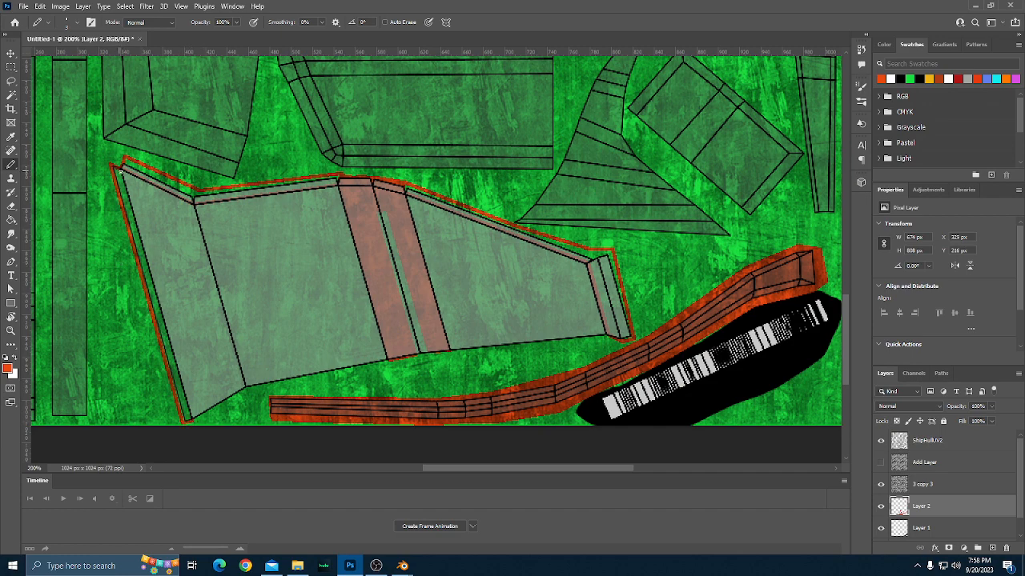
{"action": "key", "text": "ctrl+z"}
Fill the outlined wide-end strip and the rim along the upper side and narrow end with orange-red using the Paint Bucket.
{"action": "key", "text": "g"}
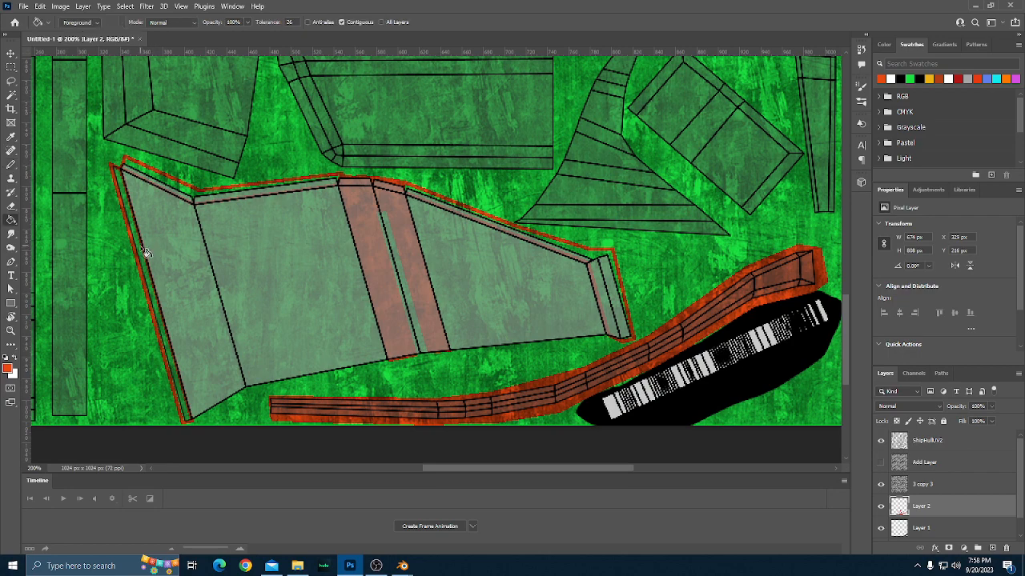
{"action": "left_click", "coordinate": [143, 256]}
{"action": "left_click", "coordinate": [165, 184]}
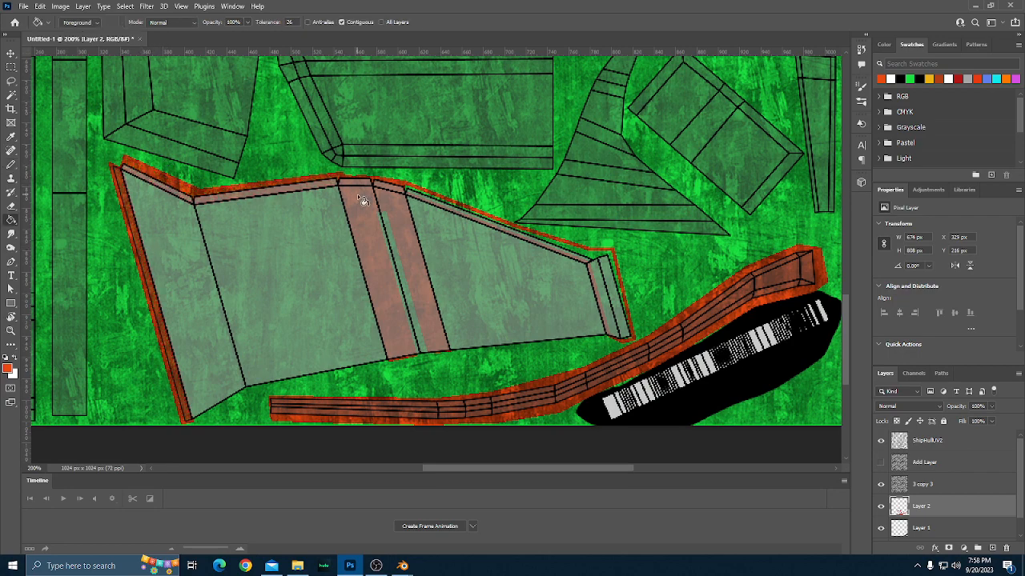
{"action": "left_click", "coordinate": [474, 223]}
Examine the UV layout around the filled hull part, the two triangular fin parts and the tilted rectangular part.
{"action": "scroll", "coordinate": [498, 307], "scroll_direction": "up", "scroll_amount": 5}
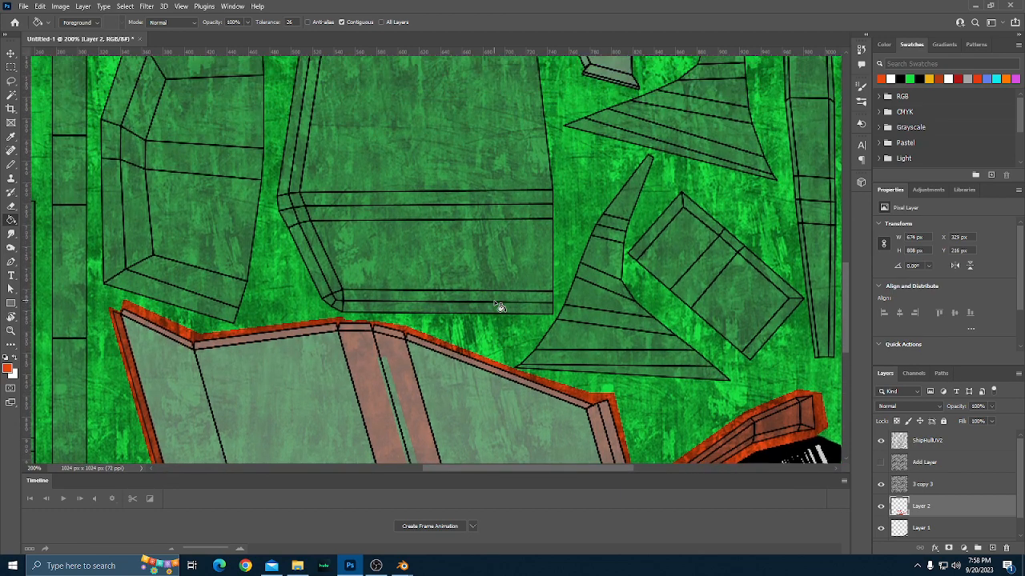
{"action": "key", "text": "ctrl+minus"}
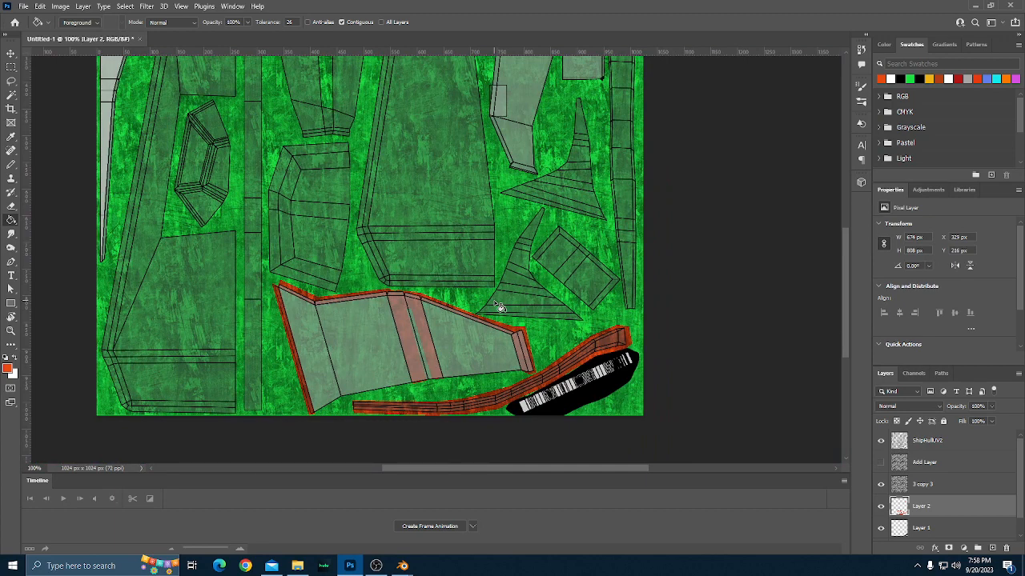
{"action": "scroll", "coordinate": [524, 296], "scroll_direction": "up", "scroll_amount": 3}
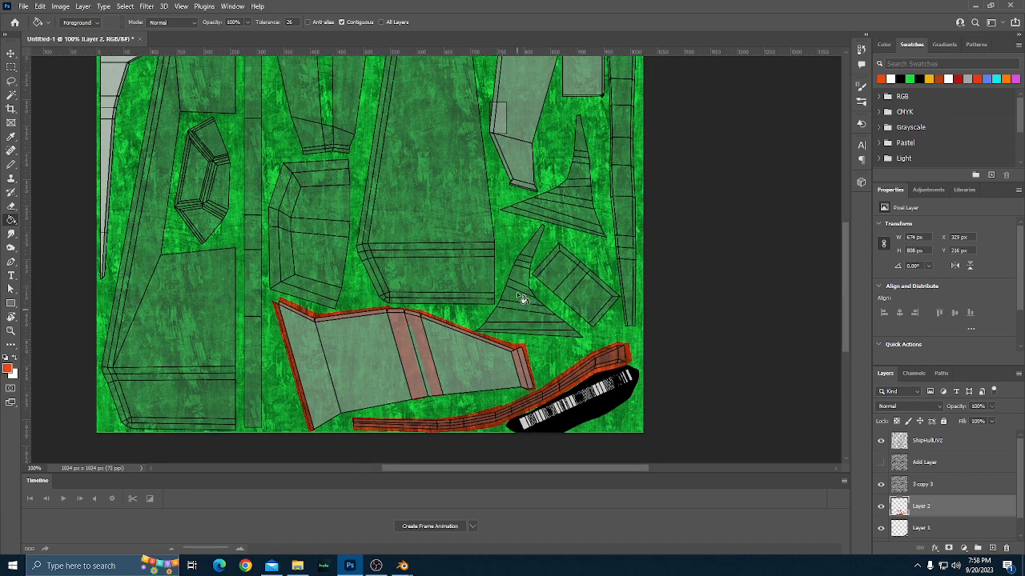
{"action": "scroll", "coordinate": [521, 297], "scroll_direction": "down", "scroll_amount": 3}
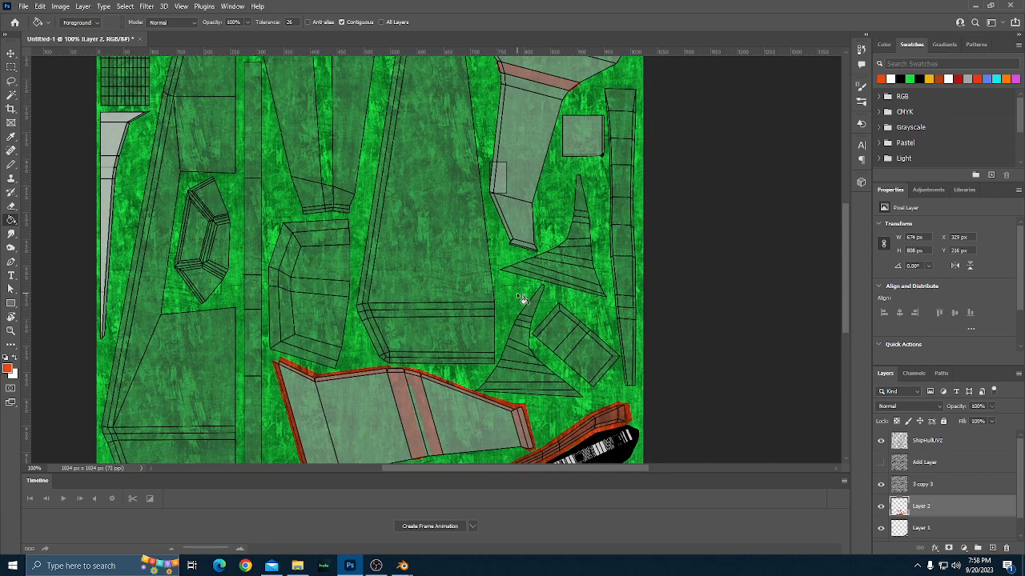
{"action": "scroll", "coordinate": [520, 299], "scroll_direction": "down", "scroll_amount": 1}
{"action": "scroll", "coordinate": [519, 300], "scroll_direction": "up", "scroll_amount": 1}
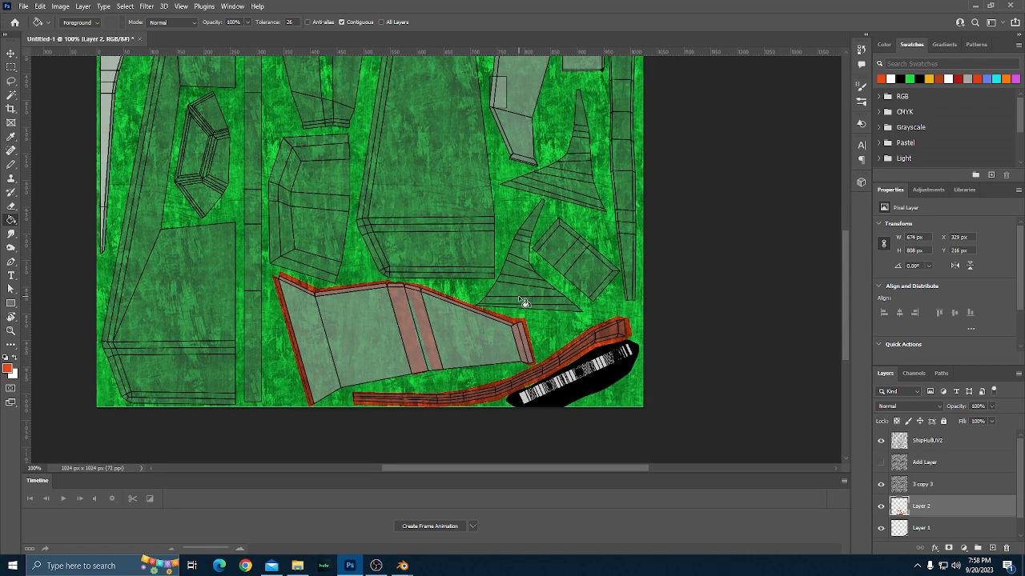
{"action": "scroll", "coordinate": [519, 299], "scroll_direction": "up", "scroll_amount": 1}
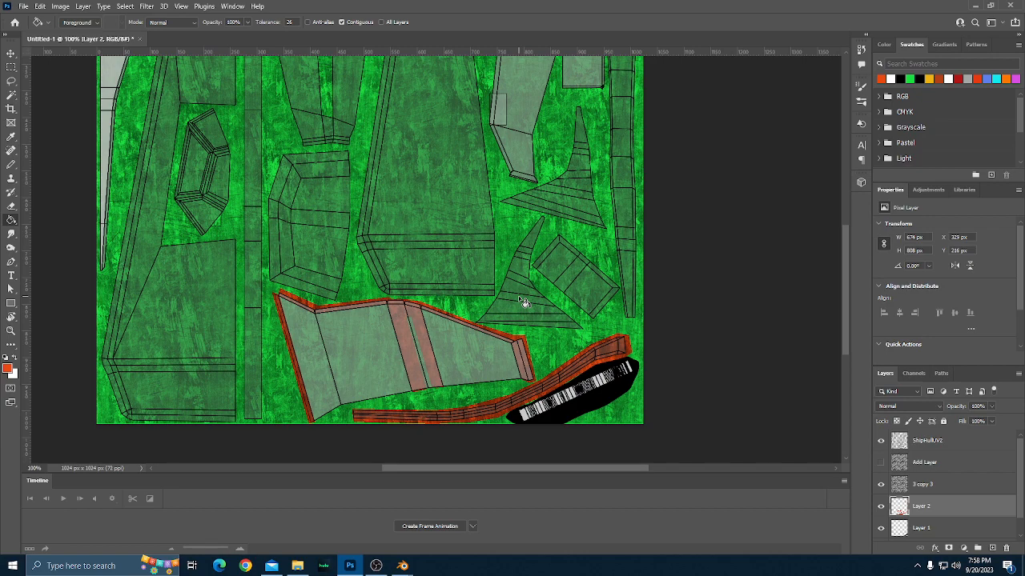
{"action": "key", "text": "ctrl+plus"}
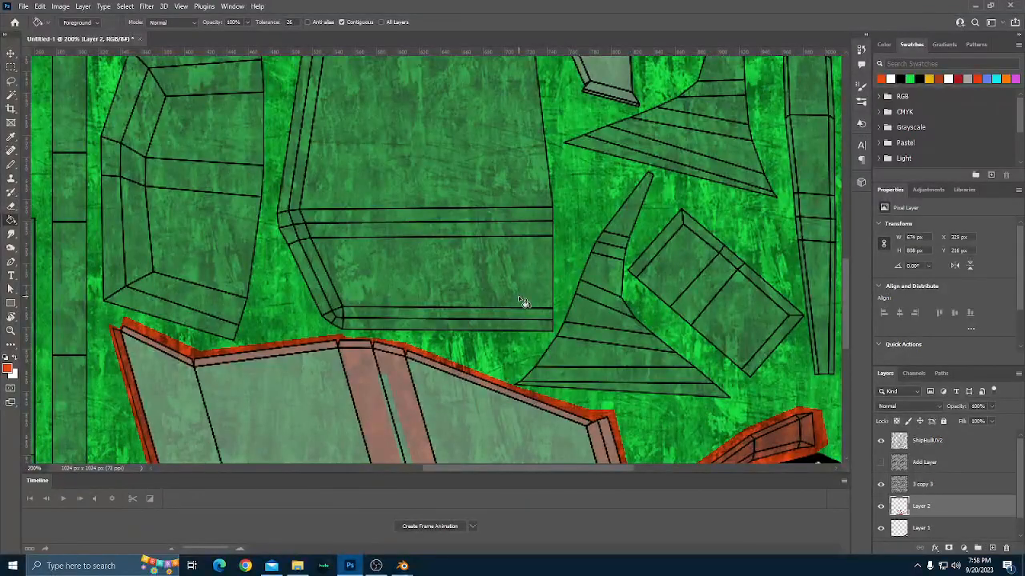
{"action": "scroll", "coordinate": [577, 316], "scroll_direction": "down", "scroll_amount": 5}
{"action": "scroll", "coordinate": [577, 317], "scroll_direction": "up", "scroll_amount": 8}
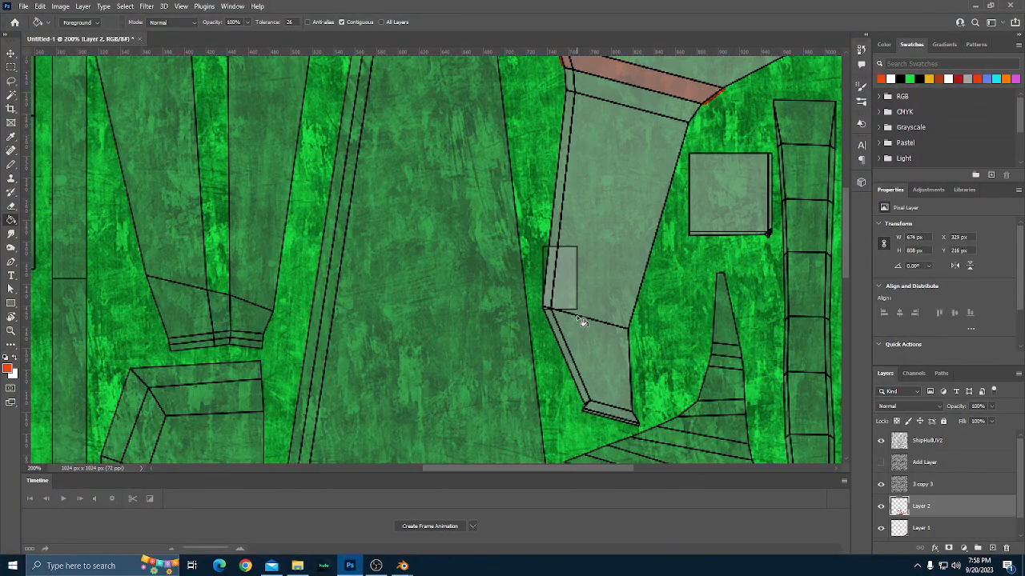
{"action": "scroll", "coordinate": [582, 321], "scroll_direction": "down", "scroll_amount": 5}
{"action": "scroll", "coordinate": [577, 316], "scroll_direction": "right", "scroll_amount": 3}
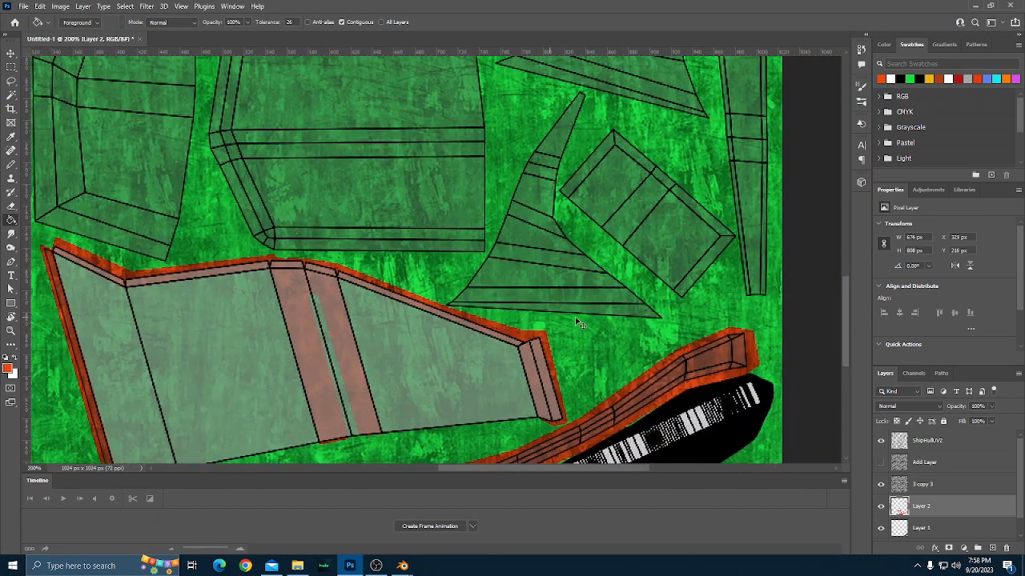
{"action": "scroll", "coordinate": [576, 320], "scroll_direction": "up", "scroll_amount": 5}
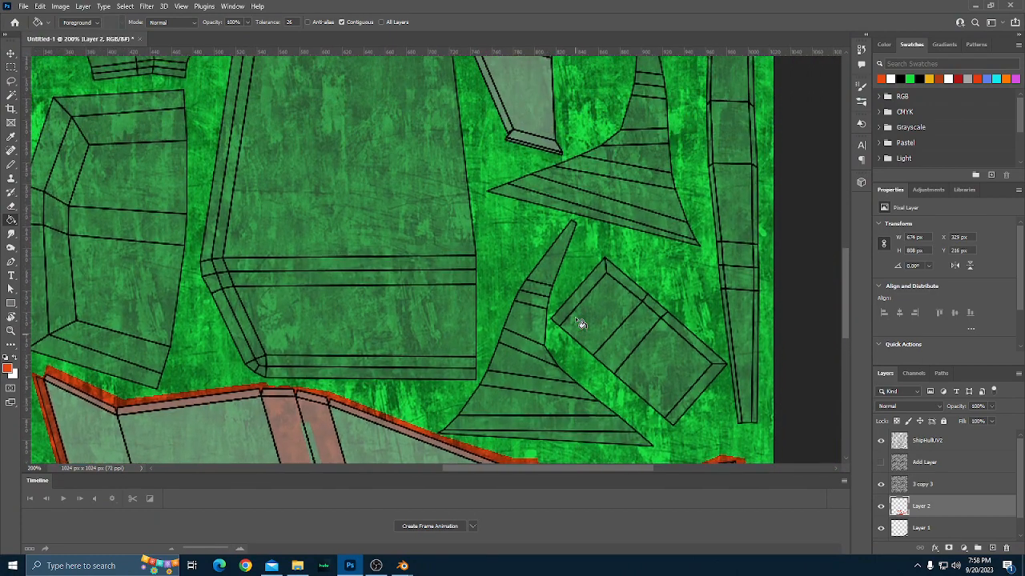
{"action": "scroll", "coordinate": [577, 320], "scroll_direction": "up", "scroll_amount": 2}
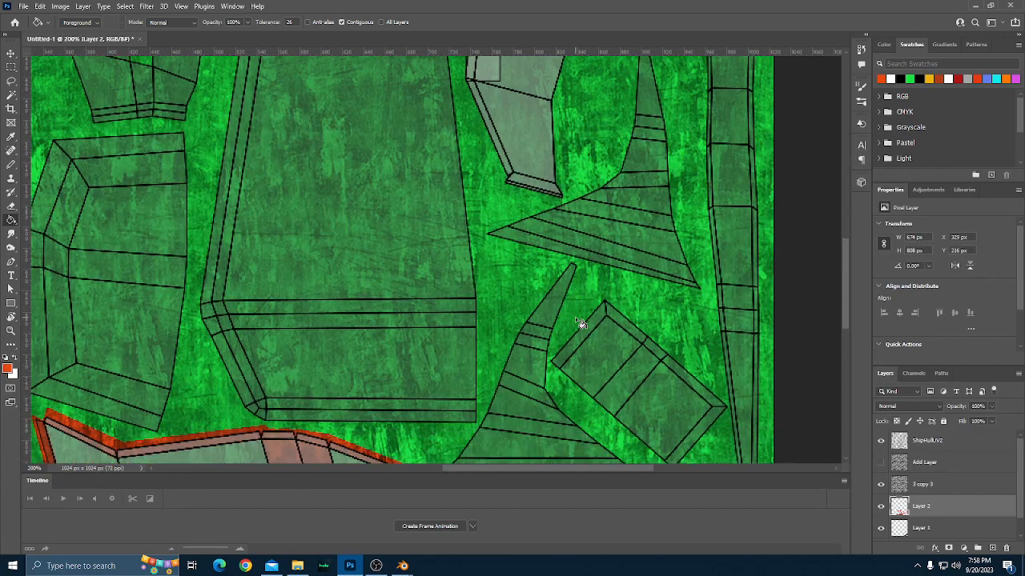
{"action": "scroll", "coordinate": [580, 322], "scroll_direction": "down", "scroll_amount": 4}
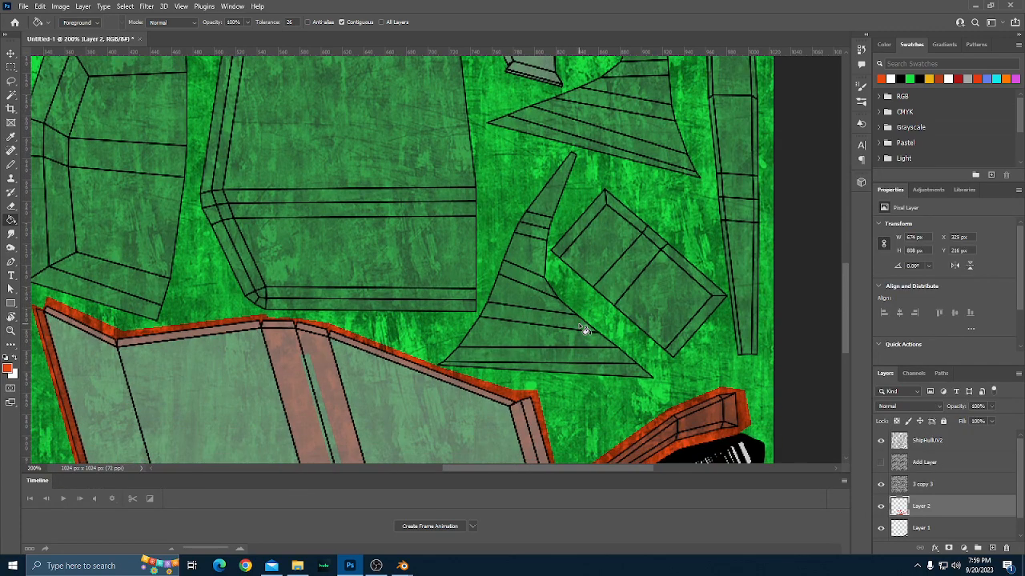
{"action": "scroll", "coordinate": [582, 324], "scroll_direction": "down", "scroll_amount": 1}
{"action": "scroll", "coordinate": [583, 324], "scroll_direction": "up", "scroll_amount": 2}
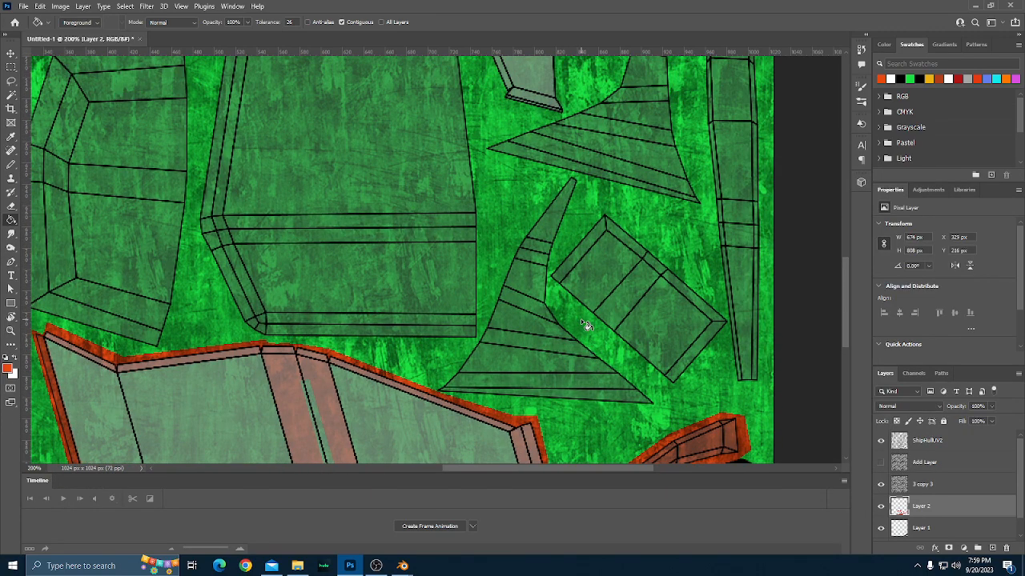
{"action": "scroll", "coordinate": [586, 325], "scroll_direction": "down", "scroll_amount": 1}
{"action": "scroll", "coordinate": [586, 325], "scroll_direction": "up", "scroll_amount": 1}
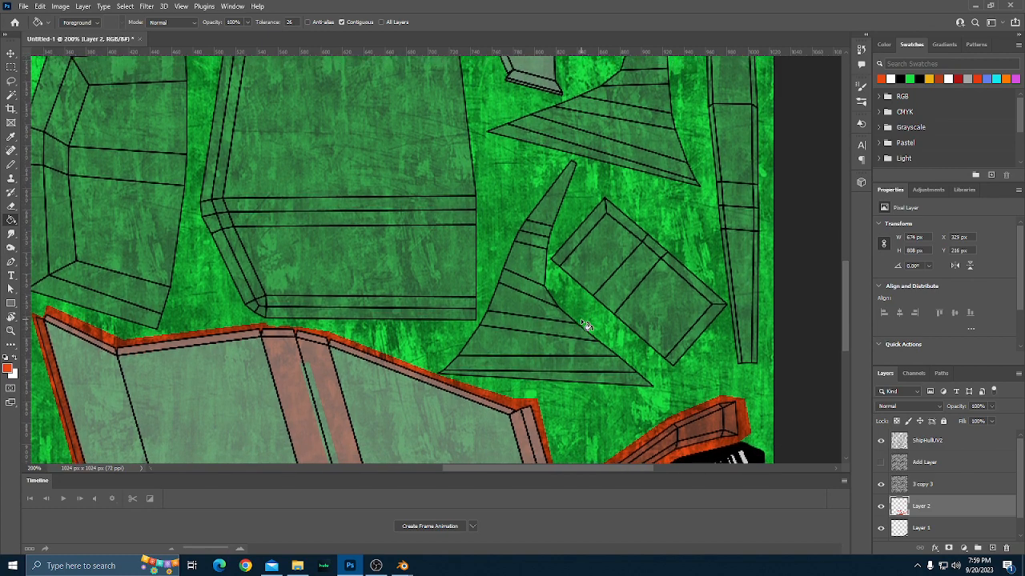
{"action": "scroll", "coordinate": [586, 325], "scroll_direction": "up", "scroll_amount": 1}
{"action": "scroll", "coordinate": [585, 325], "scroll_direction": "down", "scroll_amount": 2}
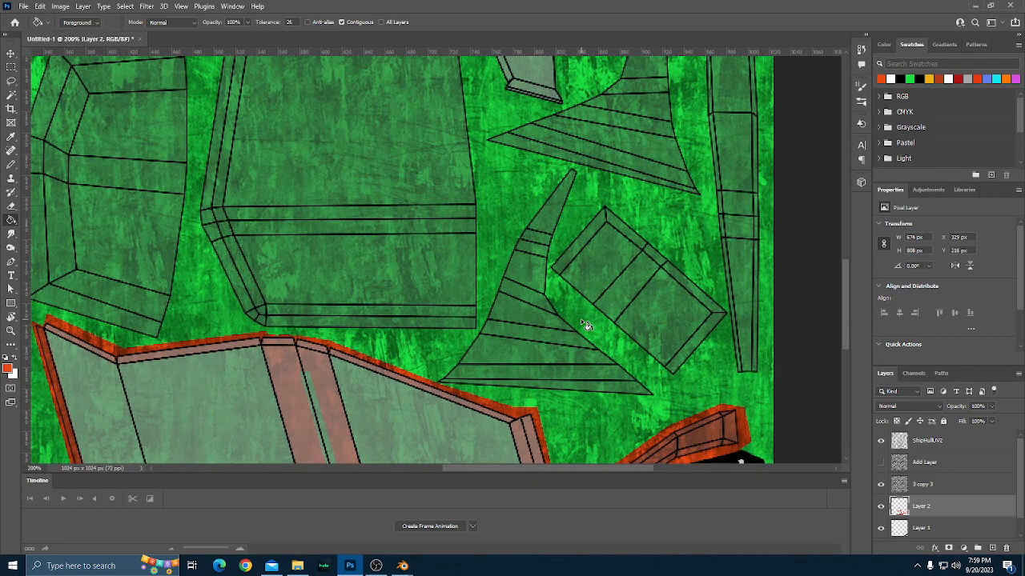
{"action": "scroll", "coordinate": [585, 325], "scroll_direction": "up", "scroll_amount": 4}
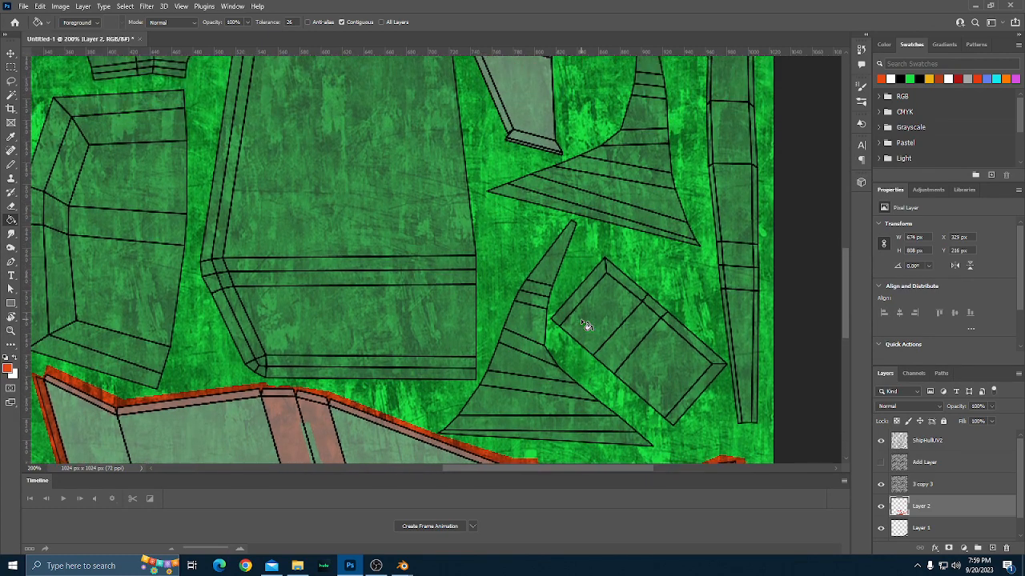
{"action": "scroll", "coordinate": [585, 325], "scroll_direction": "up", "scroll_amount": 1}
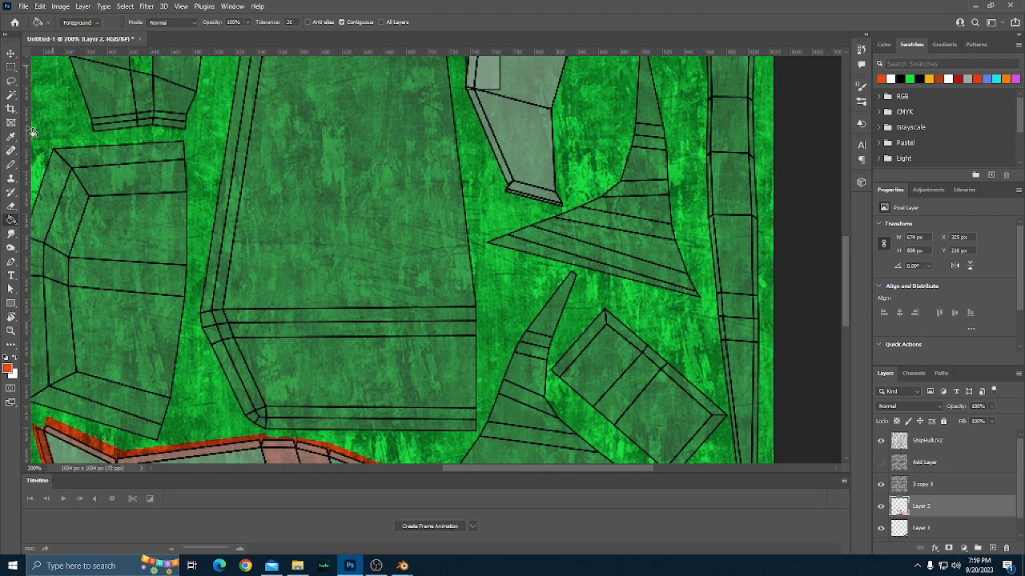
Switch to the Pencil tool and enlarge its brush size to 15 px over the triangular fin parts.
{"action": "left_click", "coordinate": [11, 164]}
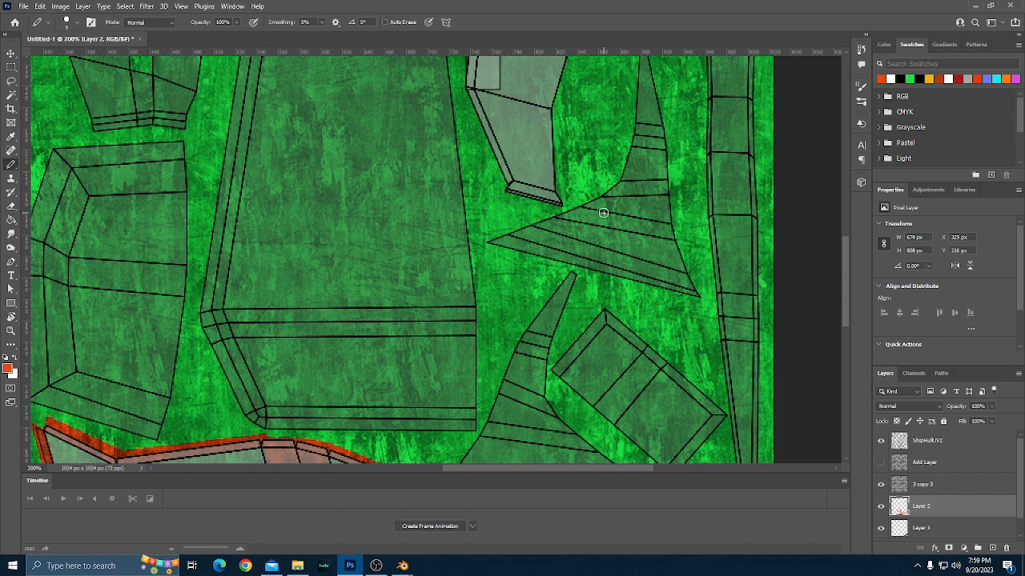
{"action": "key", "text": "bracketright"}
{"action": "key", "text": "bracketright"}
{"action": "key", "text": "bracketright"}
{"action": "key", "text": "bracketright"}
{"action": "key", "text": "bracketleft"}
{"action": "scroll", "coordinate": [603, 213], "scroll_direction": "down", "scroll_amount": 3}
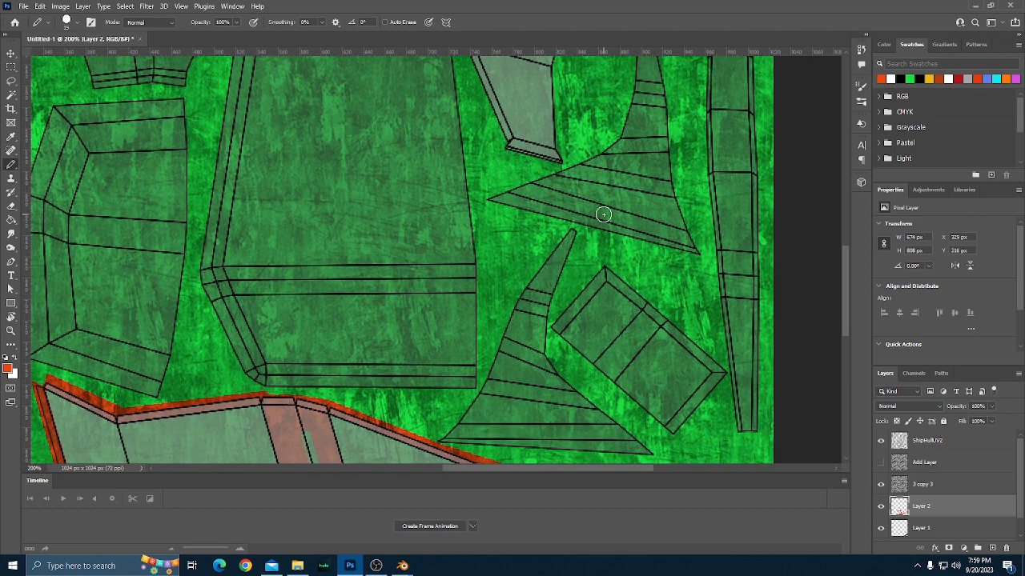
Try a straight 15 px orange-red Pencil stripe across the middle of the upper triangular fin part and undo it.
{"action": "scroll", "coordinate": [603, 214], "scroll_direction": "up", "scroll_amount": 4}
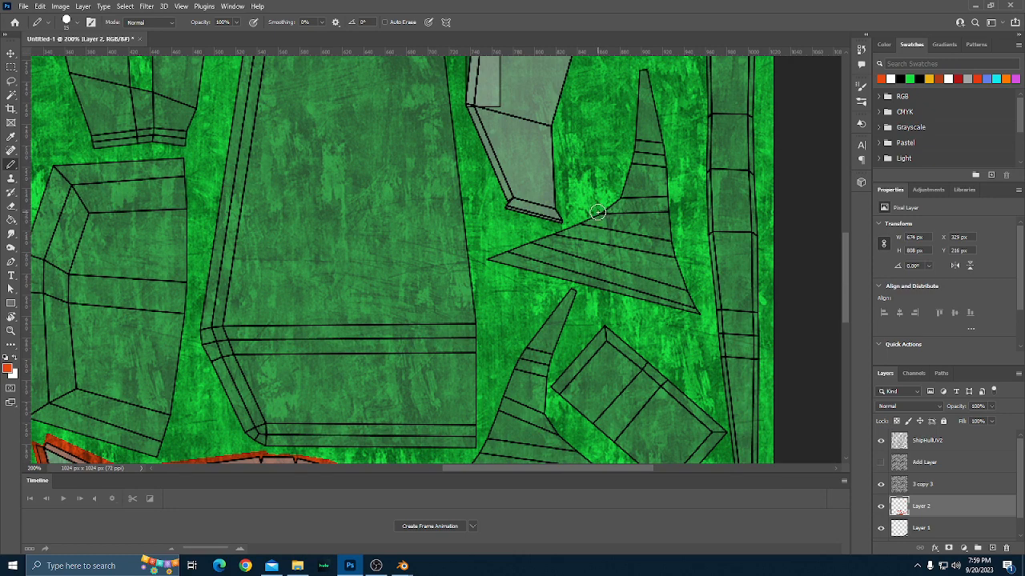
{"action": "left_click", "coordinate": [598, 212]}
{"action": "left_click", "coordinate": [671, 218], "text": "shift"}
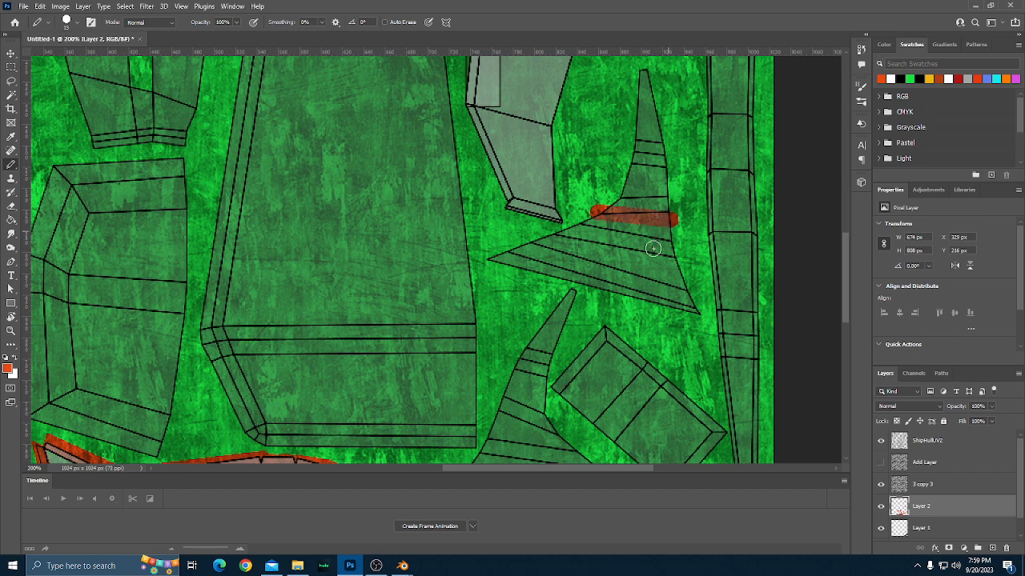
{"action": "scroll", "coordinate": [651, 249], "scroll_direction": "down", "scroll_amount": 2}
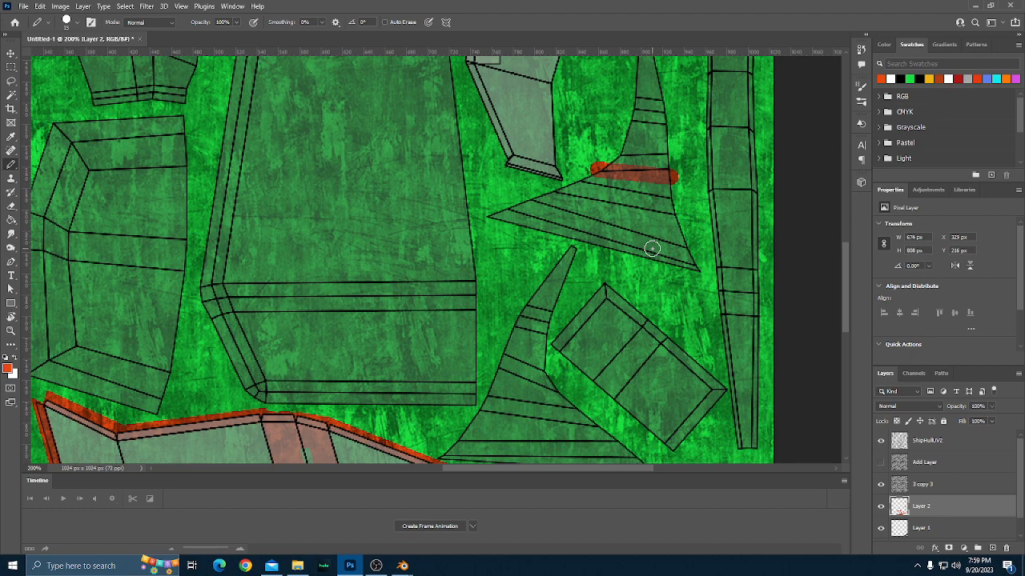
{"action": "scroll", "coordinate": [652, 249], "scroll_direction": "down", "scroll_amount": 1}
{"action": "key", "text": "ctrl+z"}
{"action": "key", "text": "ctrl+z"}
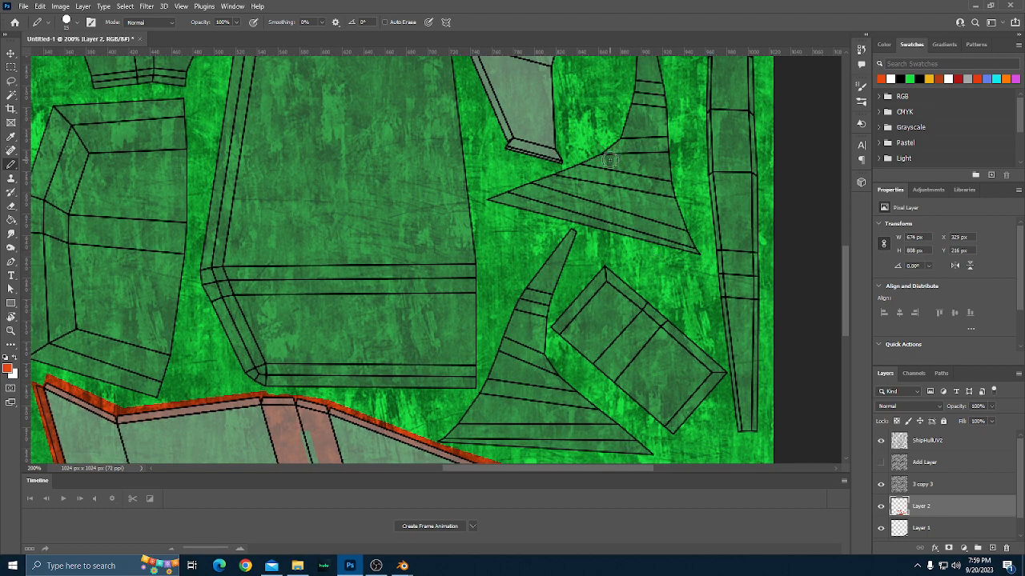
Try orange-red Pencil stripes across both triangular fin parts, one on the upper and one on the lower, and undo them.
{"action": "left_click", "coordinate": [600, 153]}
{"action": "left_click", "coordinate": [667, 152], "text": "shift"}
{"action": "scroll", "coordinate": [663, 209], "scroll_direction": "down", "scroll_amount": 2}
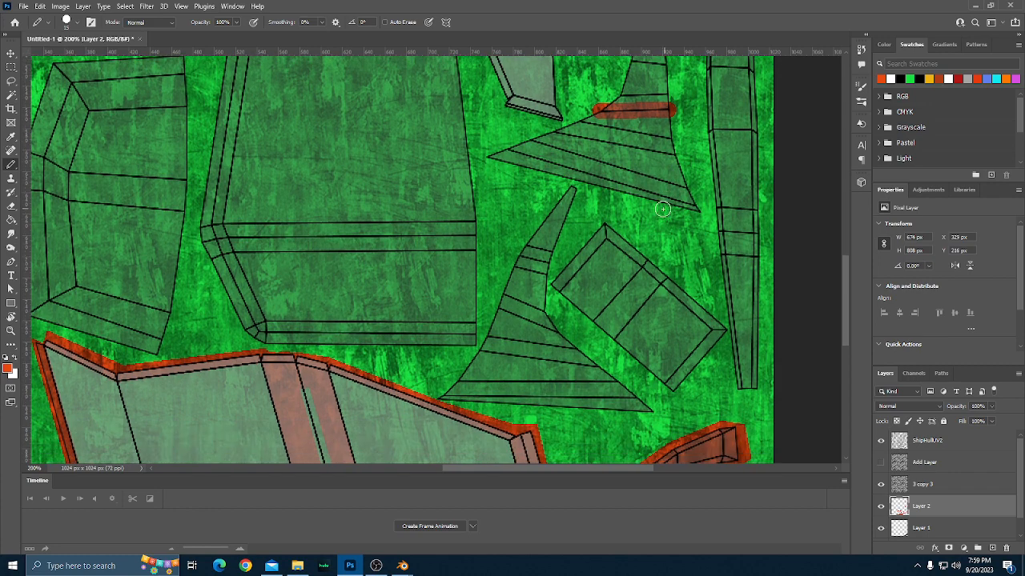
{"action": "left_click", "coordinate": [558, 330]}
{"action": "left_click", "coordinate": [494, 309], "text": "shift"}
{"action": "scroll", "coordinate": [575, 314], "scroll_direction": "up", "scroll_amount": 2}
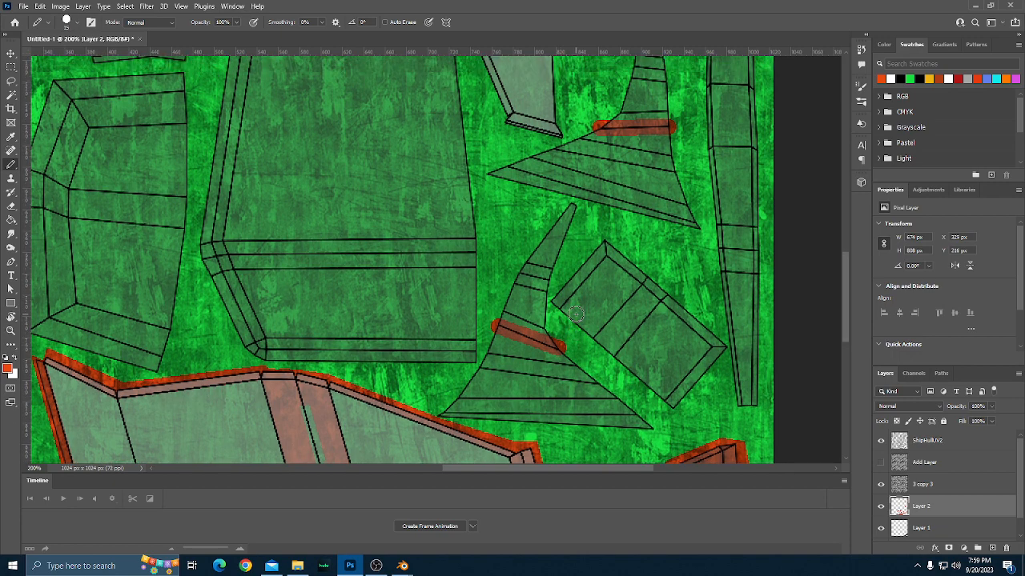
{"action": "key", "text": "ctrl+z"}
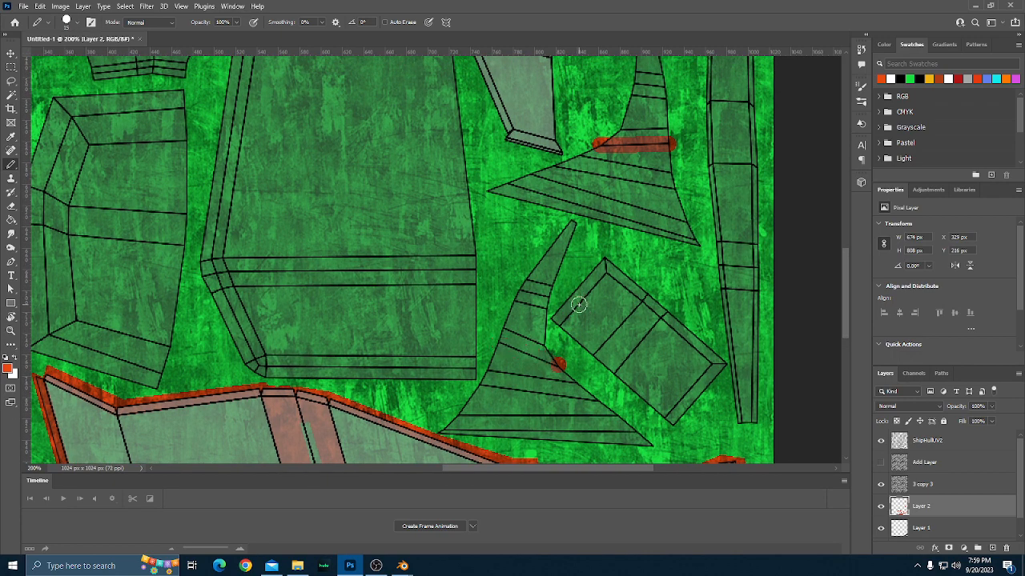
{"action": "key", "text": "ctrl+z"}
{"action": "key", "text": "ctrl+z"}
{"action": "key", "text": "ctrl+z"}
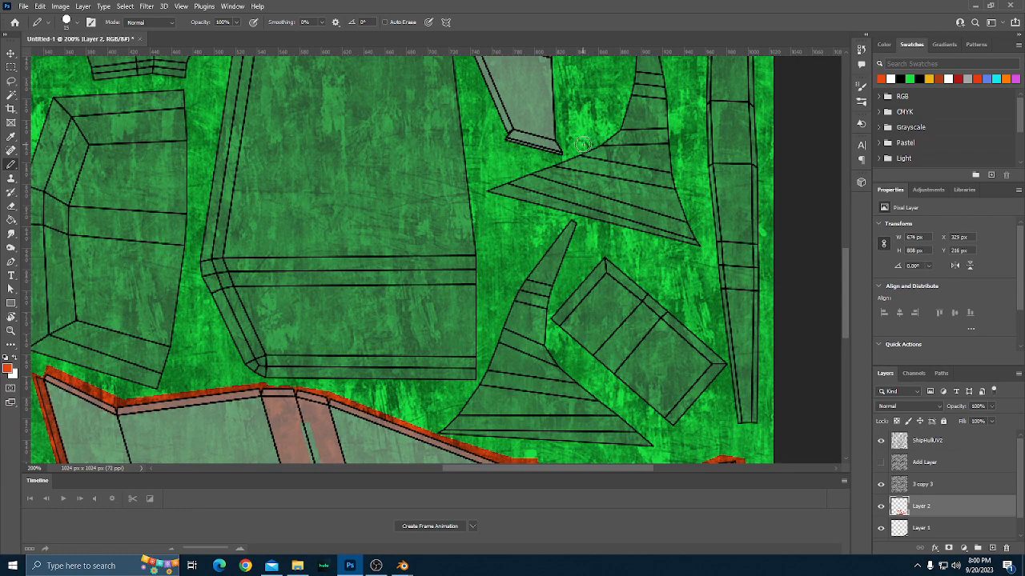
Try a longer orange-red stripe extending past both edges of the upper triangular fin part and undo it.
{"action": "left_click", "coordinate": [583, 145]}
{"action": "left_click", "coordinate": [688, 143], "text": "shift"}
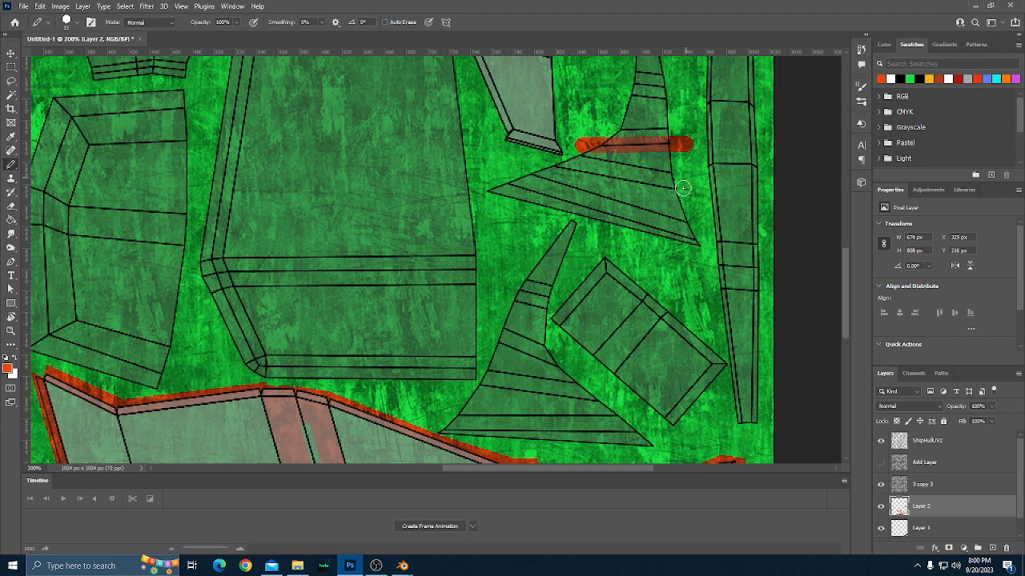
{"action": "key", "text": "ctrl+z"}
{"action": "key", "text": "ctrl+z"}
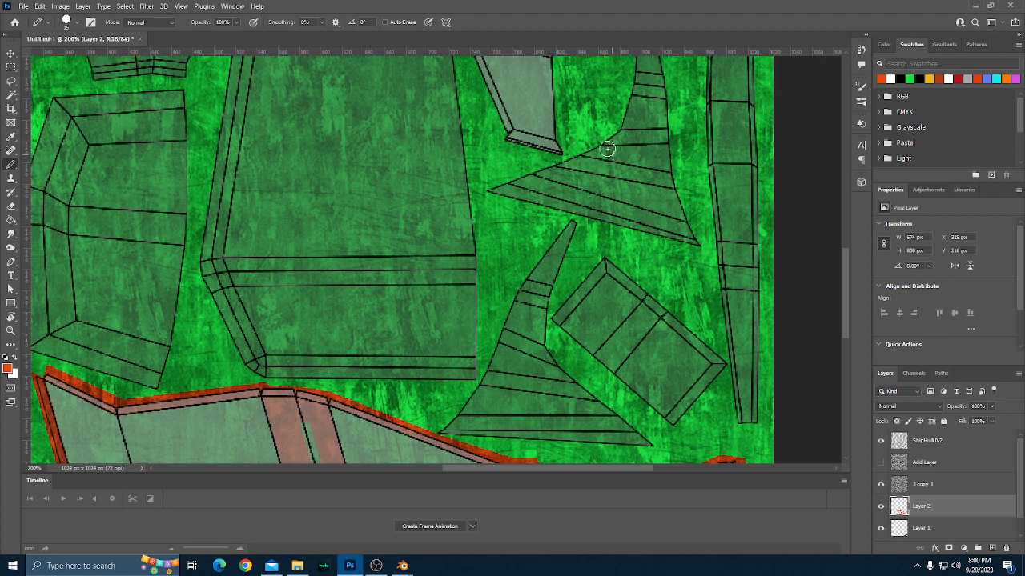
Try the recently used brush presets, including Soft Round, and select the 4 px tip with 69% hardness.
{"action": "scroll", "coordinate": [624, 202], "scroll_direction": "up", "scroll_amount": 1}
{"action": "scroll", "coordinate": [628, 202], "scroll_direction": "up", "scroll_amount": 2}
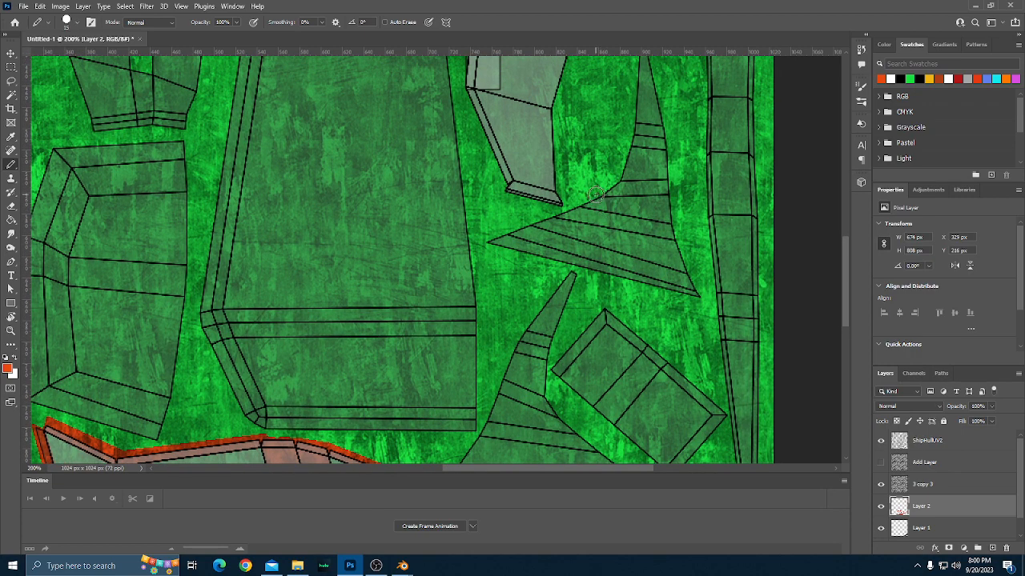
{"action": "left_click", "coordinate": [79, 23]}
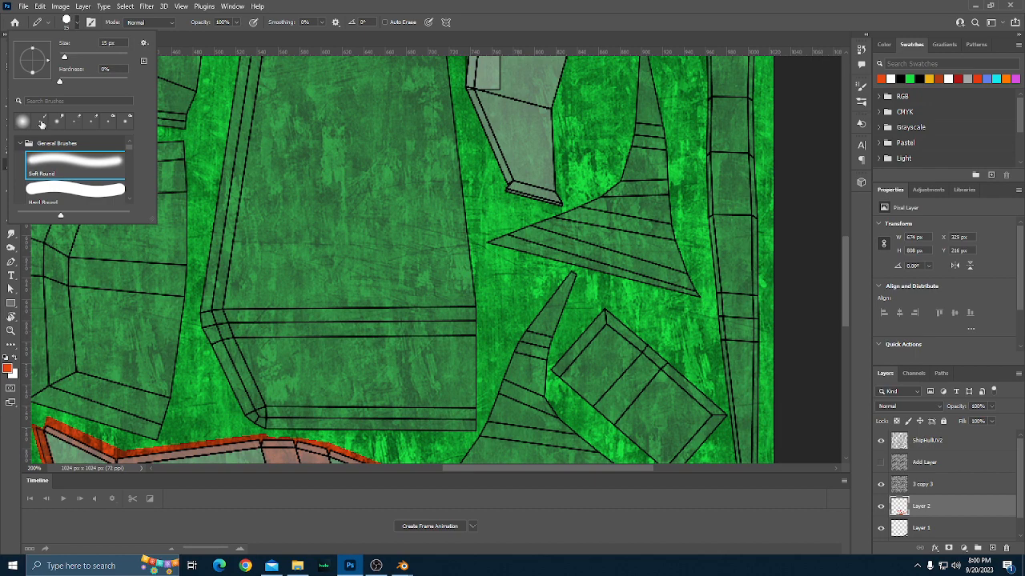
{"action": "left_click", "coordinate": [43, 122]}
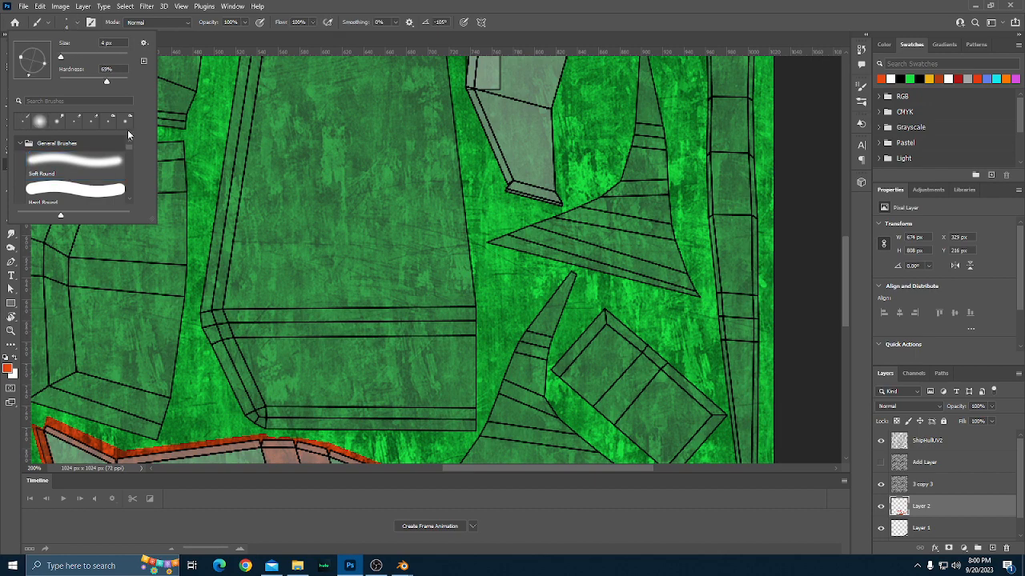
{"action": "left_click", "coordinate": [36, 124]}
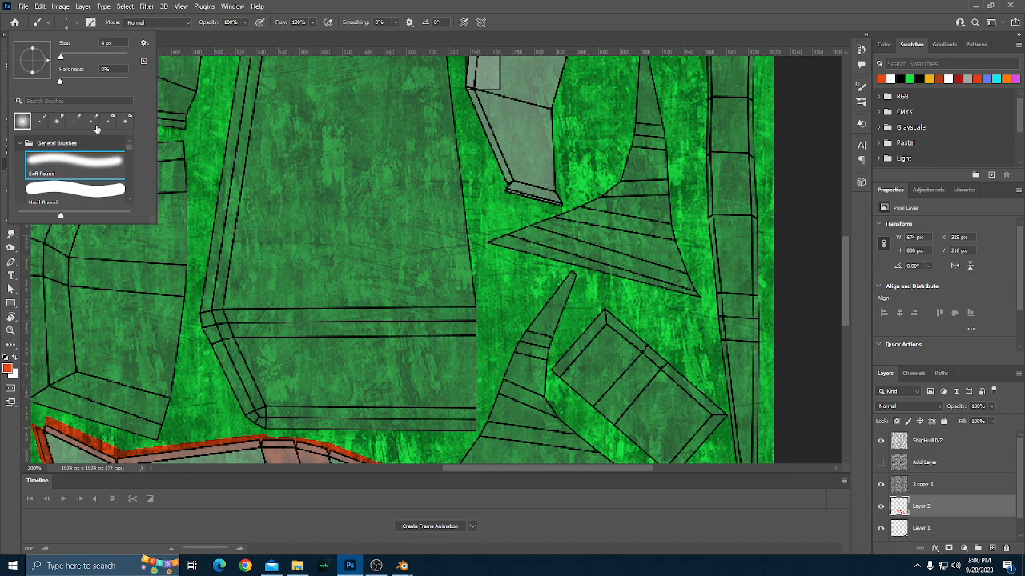
{"action": "left_click", "coordinate": [36, 124]}
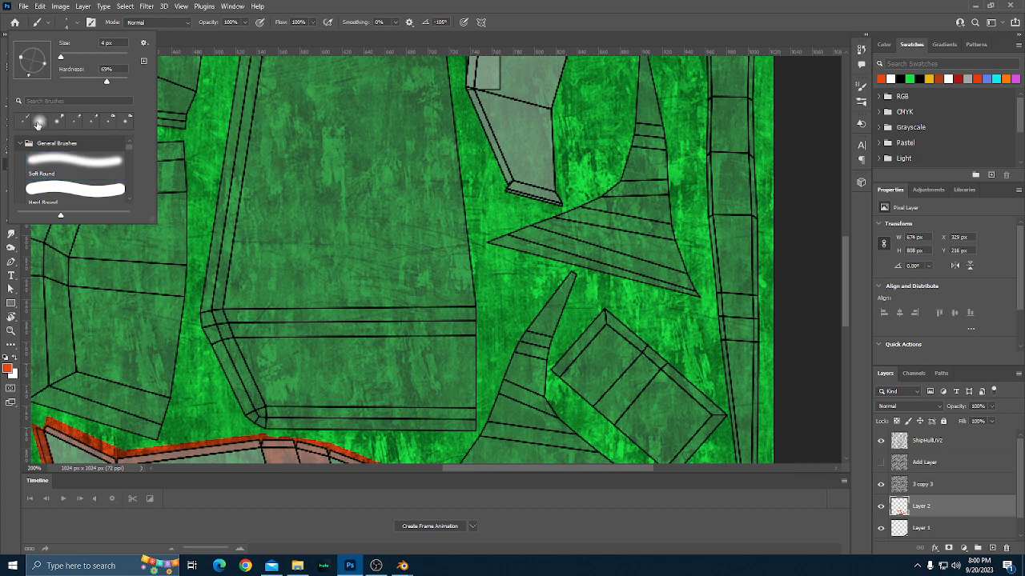
Look through the brush preset list, from the General Brushes to the special effects brushes, for a suitable tip.
{"action": "scroll", "coordinate": [43, 192], "scroll_direction": "down", "scroll_amount": 4}
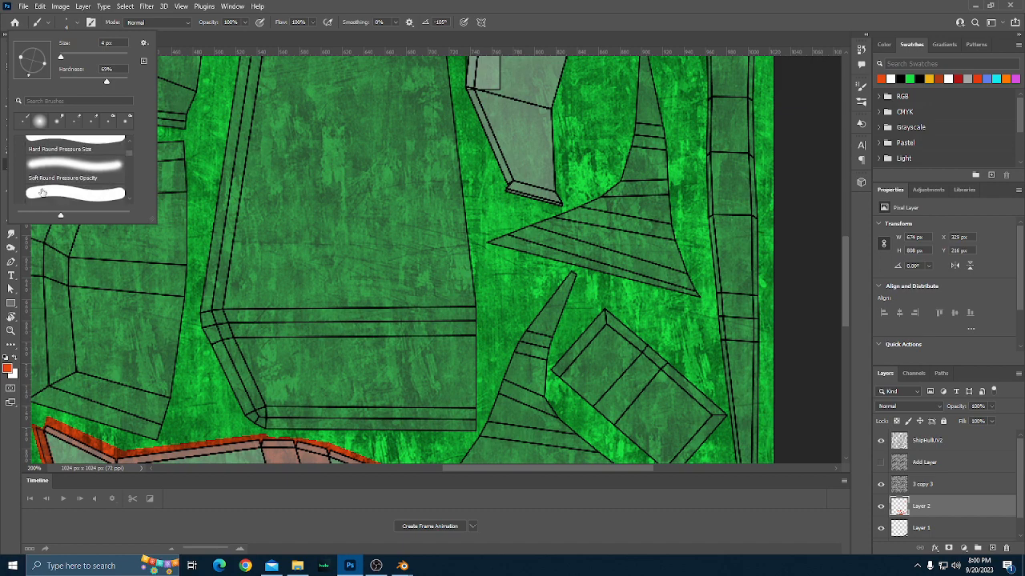
{"action": "scroll", "coordinate": [42, 192], "scroll_direction": "down", "scroll_amount": 6}
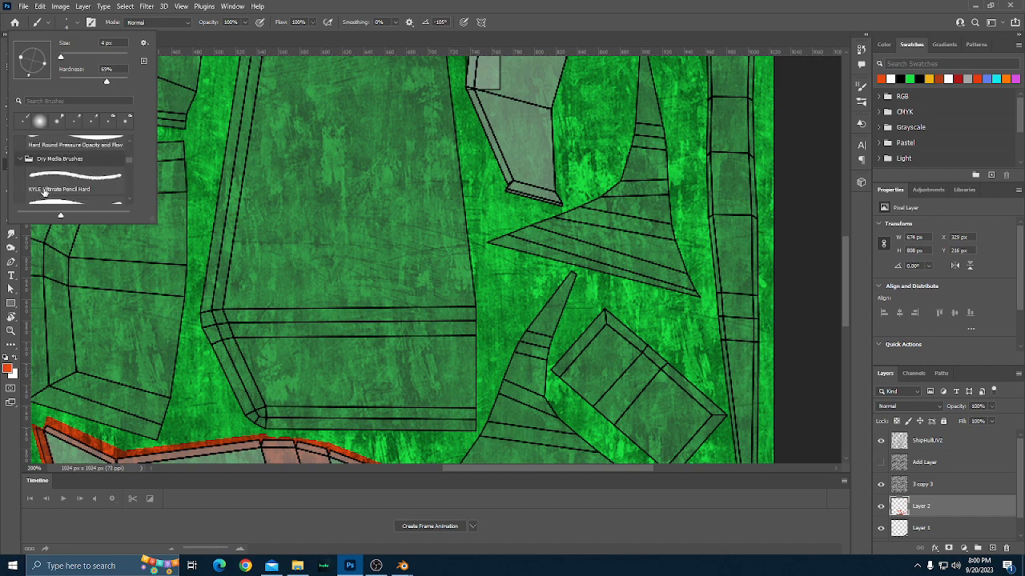
{"action": "scroll", "coordinate": [47, 192], "scroll_direction": "down", "scroll_amount": 8}
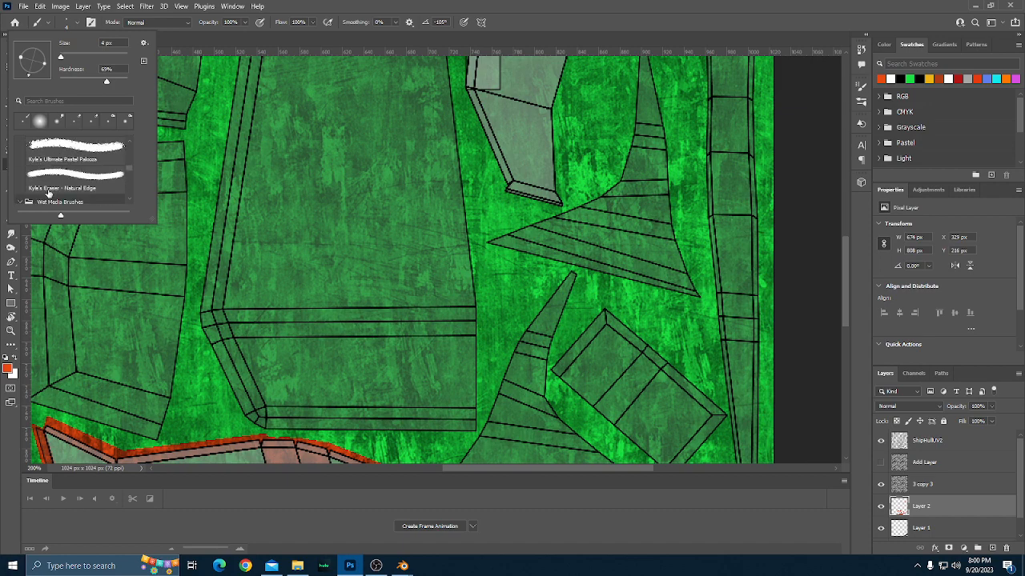
{"action": "scroll", "coordinate": [48, 192], "scroll_direction": "down", "scroll_amount": 8}
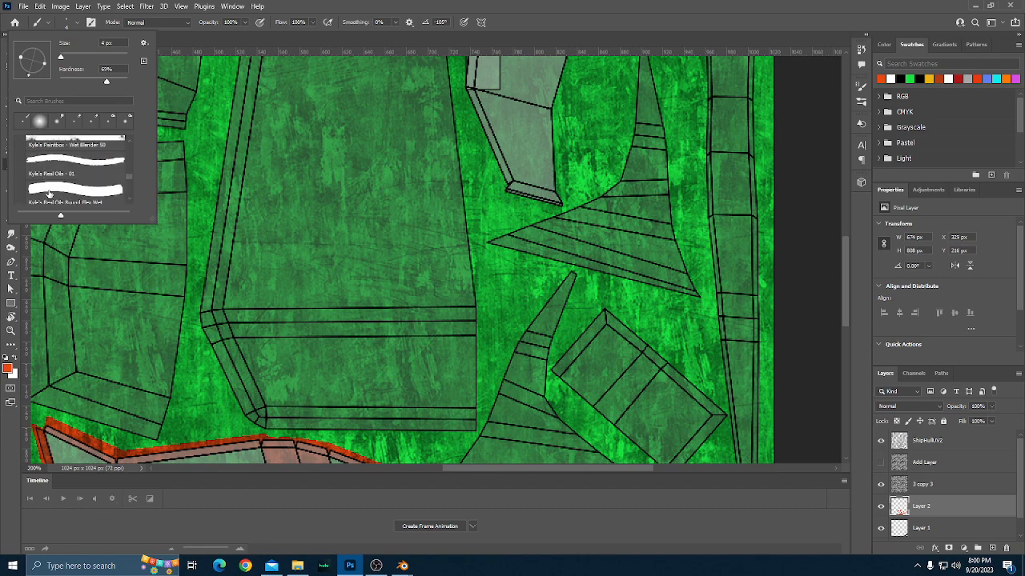
{"action": "scroll", "coordinate": [48, 194], "scroll_direction": "down", "scroll_amount": 8}
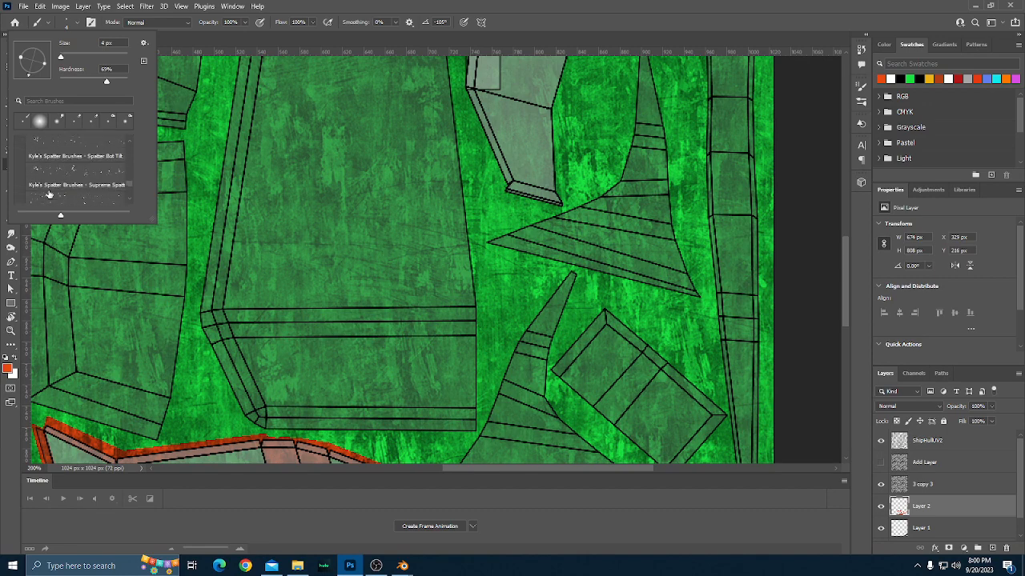
{"action": "scroll", "coordinate": [48, 194], "scroll_direction": "down", "scroll_amount": 5}
{"action": "scroll", "coordinate": [51, 194], "scroll_direction": "down", "scroll_amount": 6}
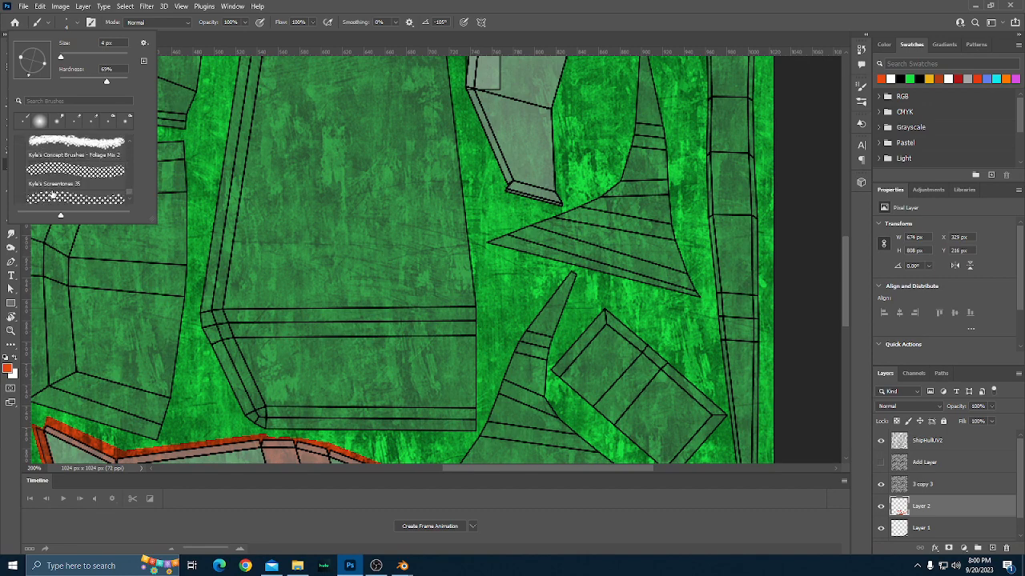
{"action": "scroll", "coordinate": [51, 193], "scroll_direction": "up", "scroll_amount": 1}
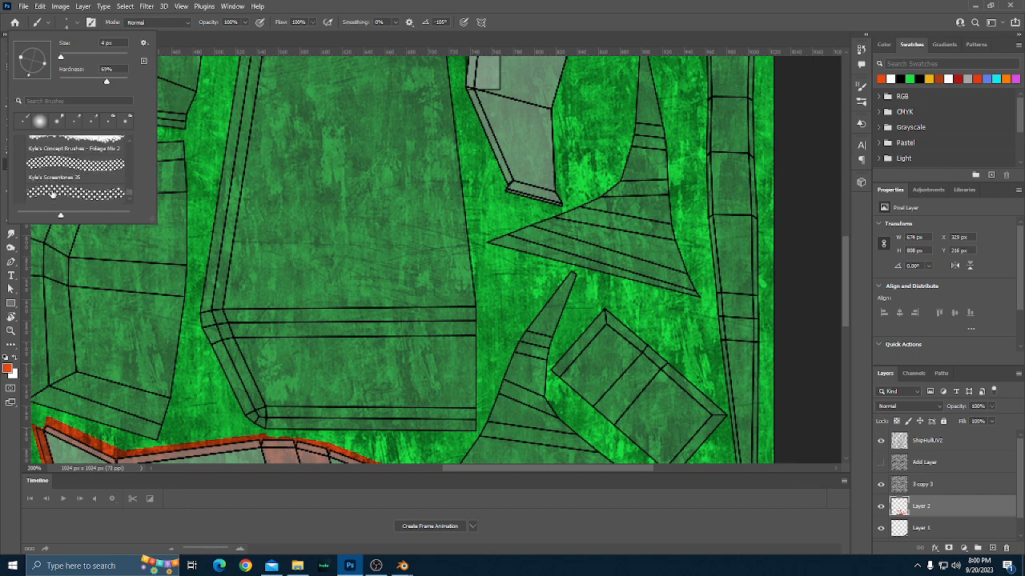
{"action": "scroll", "coordinate": [51, 194], "scroll_direction": "up", "scroll_amount": 10}
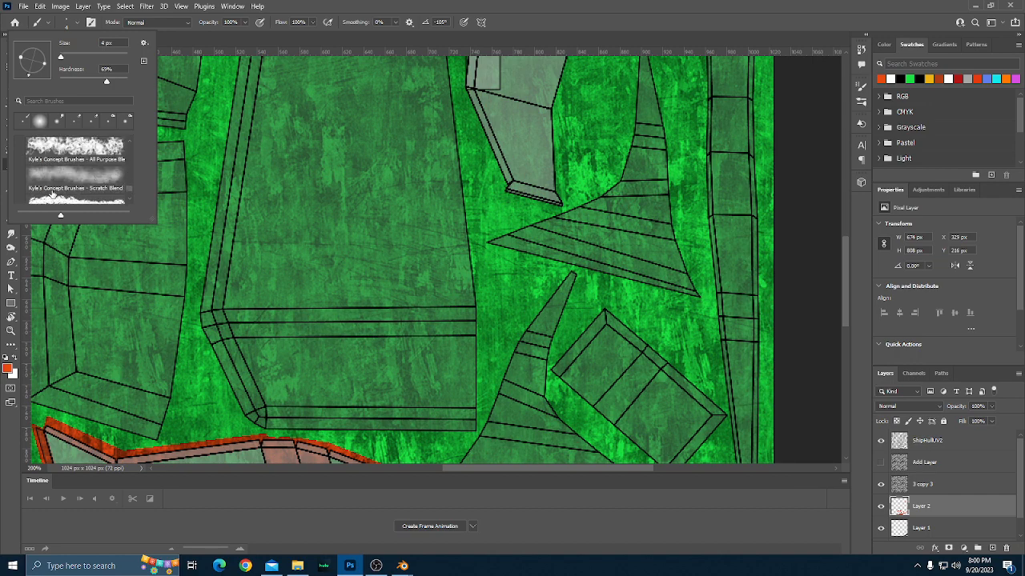
{"action": "scroll", "coordinate": [51, 193], "scroll_direction": "up", "scroll_amount": 10}
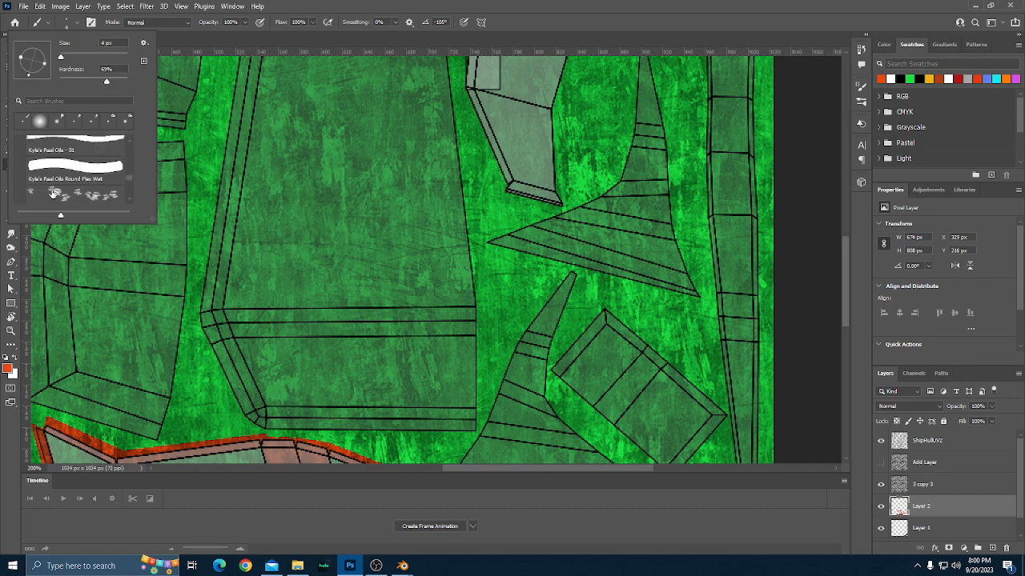
{"action": "scroll", "coordinate": [51, 193], "scroll_direction": "up", "scroll_amount": 10}
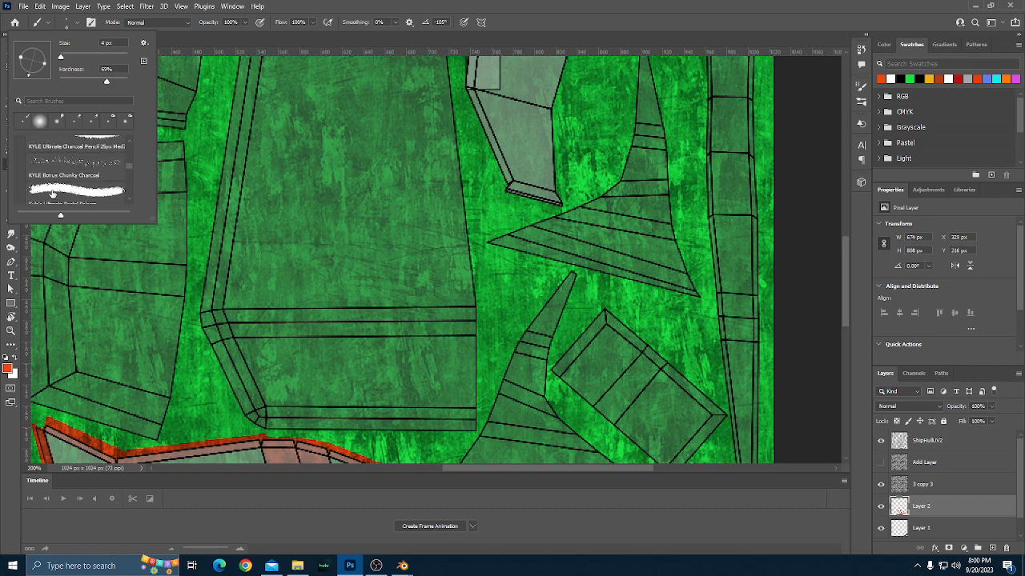
{"action": "scroll", "coordinate": [52, 194], "scroll_direction": "up", "scroll_amount": 10}
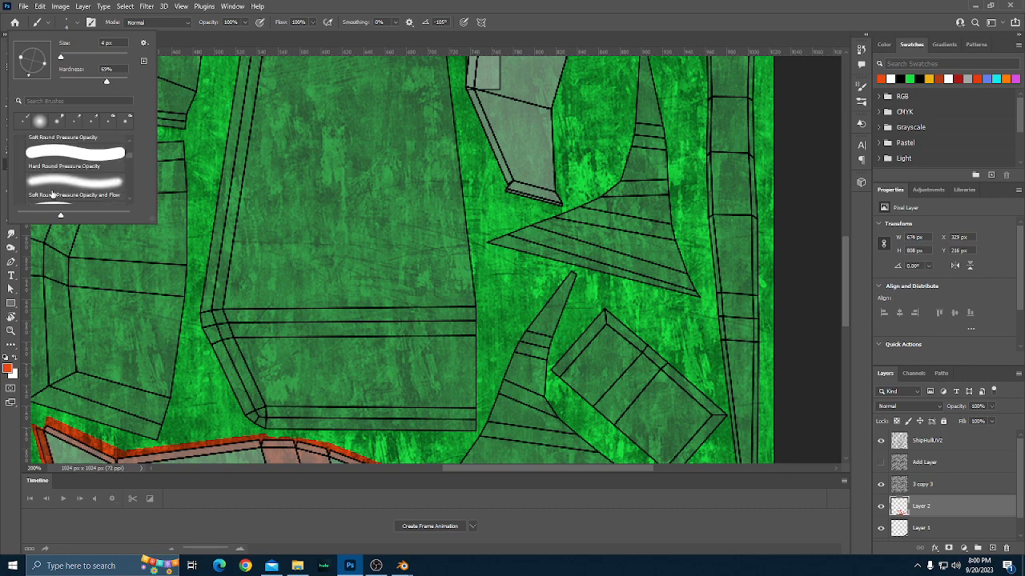
{"action": "scroll", "coordinate": [51, 194], "scroll_direction": "up", "scroll_amount": 5}
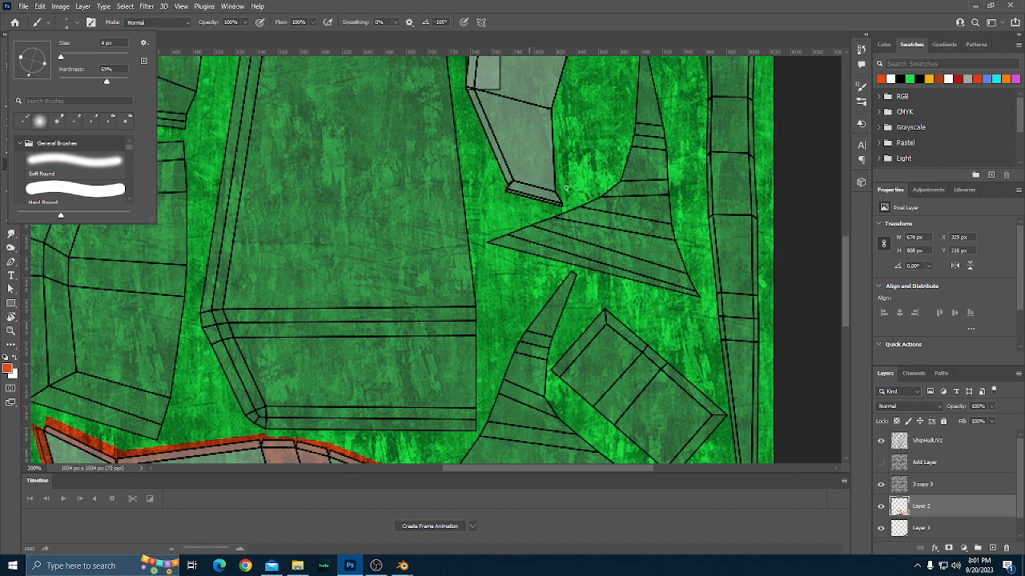
Close the brush presets and enlarge the Brush tool's tip over the upper triangular fin part.
{"action": "scroll", "coordinate": [565, 189], "scroll_direction": "up", "scroll_amount": 1}
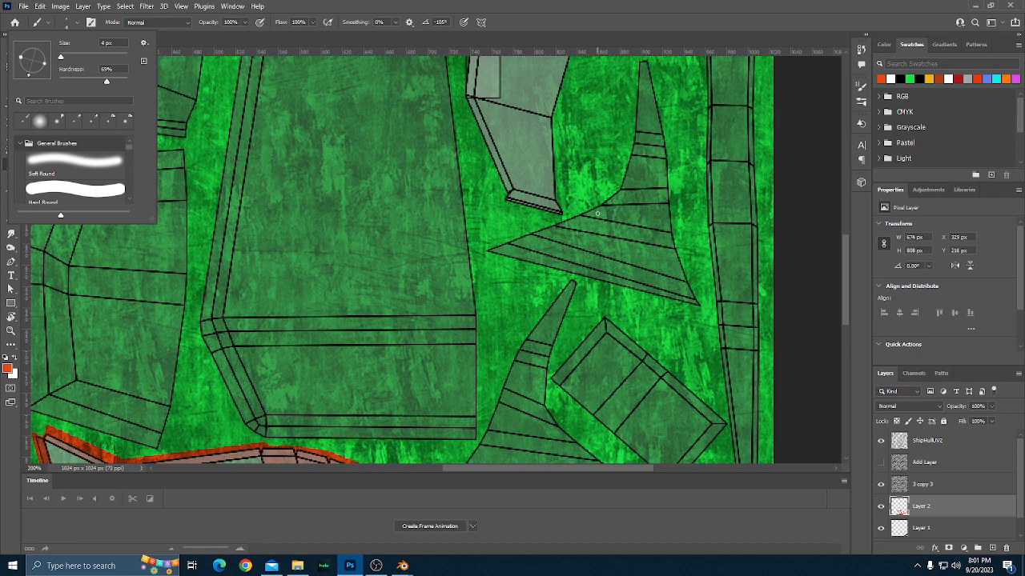
{"action": "left_click", "coordinate": [597, 213]}
{"action": "key", "text": "bracketright"}
{"action": "key", "text": "bracketright"}
{"action": "key", "text": "bracketright"}
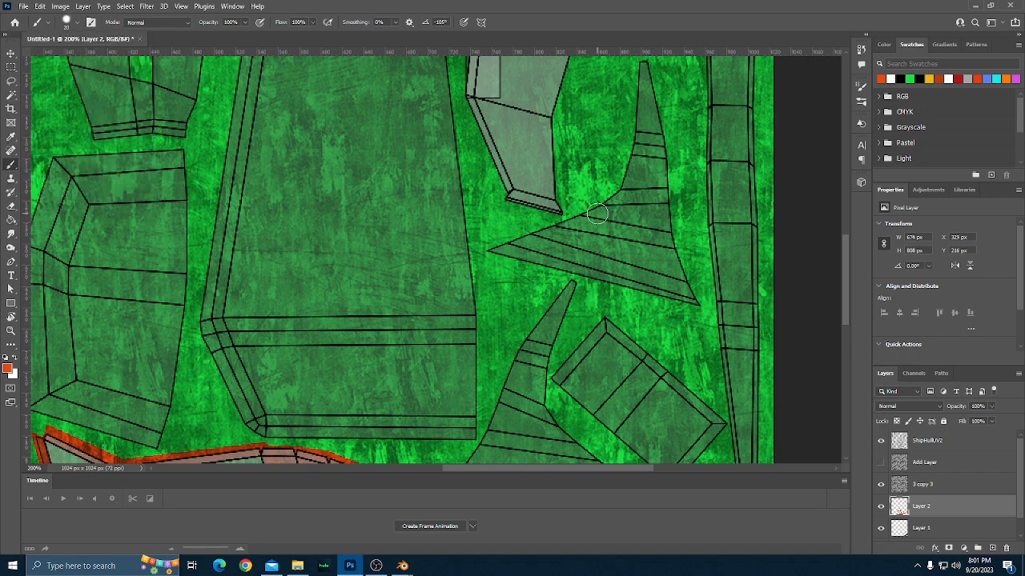
{"action": "key", "text": "bracketright"}
Switch back to the Pencil tool and draw a straight 15 px orange-red stripe across the middle of each triangular fin part.
{"action": "right_click", "coordinate": [9, 170]}
{"action": "left_click", "coordinate": [54, 175]}
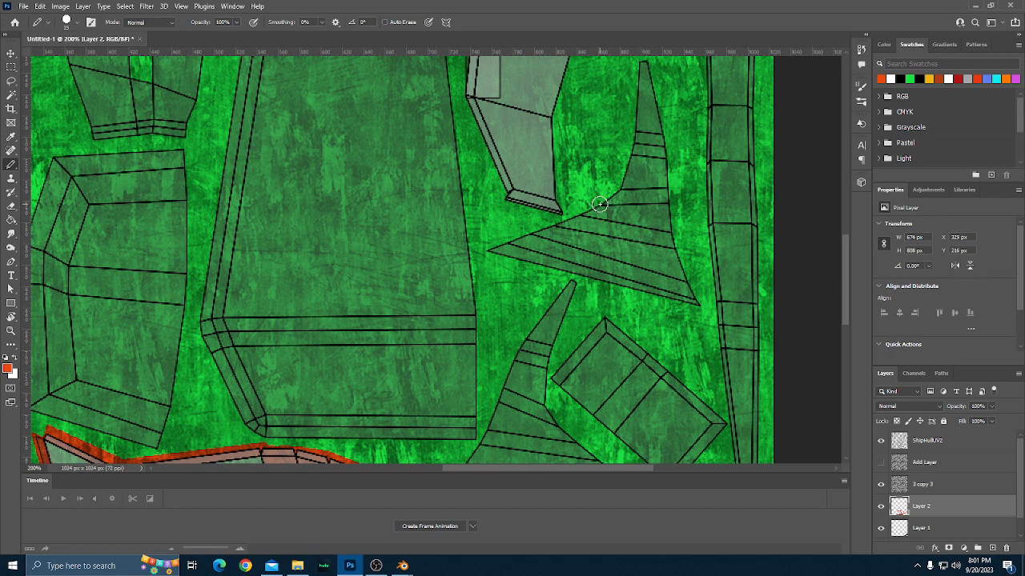
{"action": "left_click", "coordinate": [599, 204]}
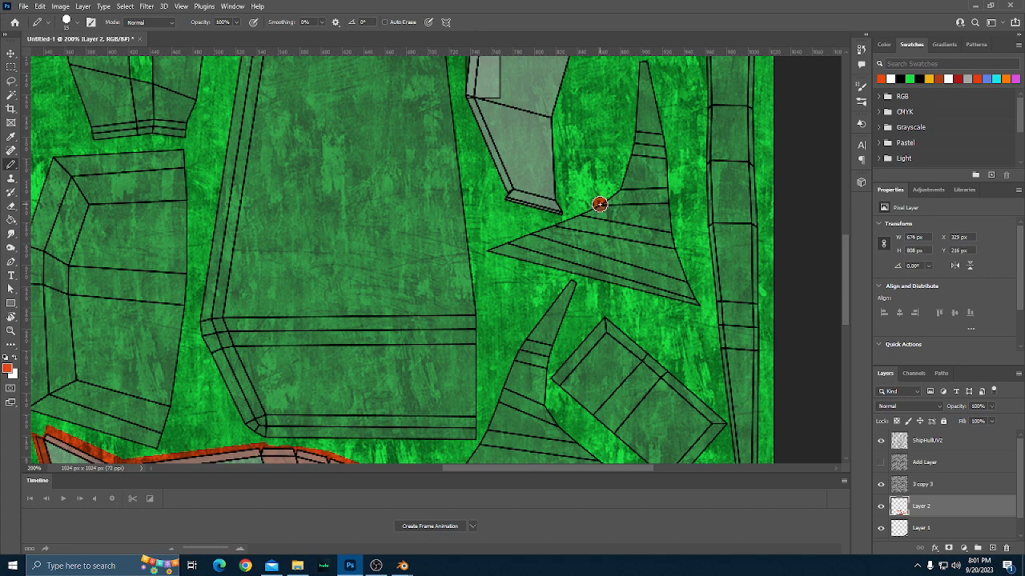
{"action": "left_click", "coordinate": [670, 205], "text": "shift"}
{"action": "scroll", "coordinate": [616, 279], "scroll_direction": "down", "scroll_amount": 1}
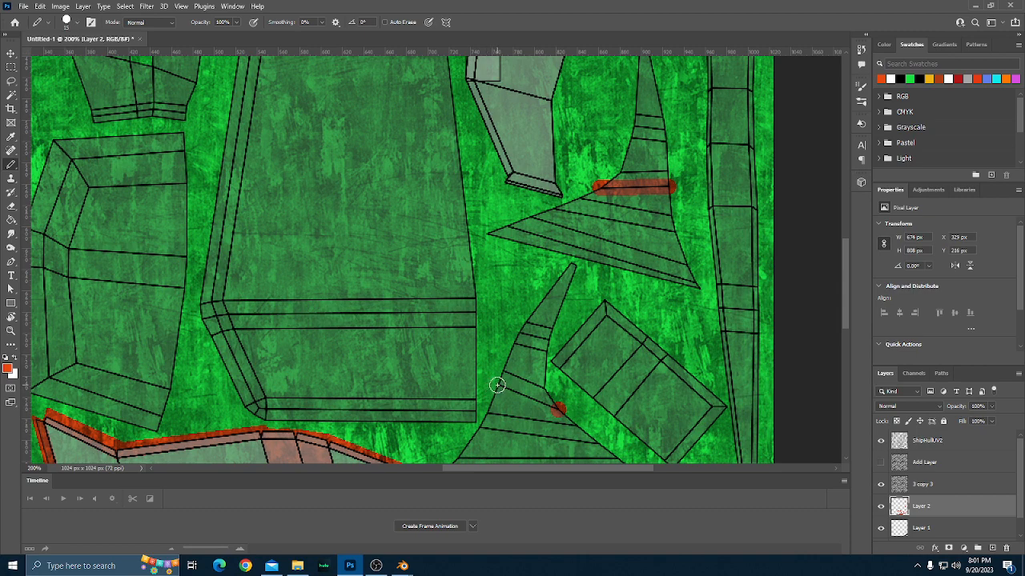
{"action": "left_click", "coordinate": [497, 385], "text": "shift"}
Reduce the Pencil's brush size to 3 px near the lower fin and the tilted rectangular part.
{"action": "scroll", "coordinate": [528, 406], "scroll_direction": "down", "scroll_amount": 1}
{"action": "scroll", "coordinate": [532, 408], "scroll_direction": "down", "scroll_amount": 1}
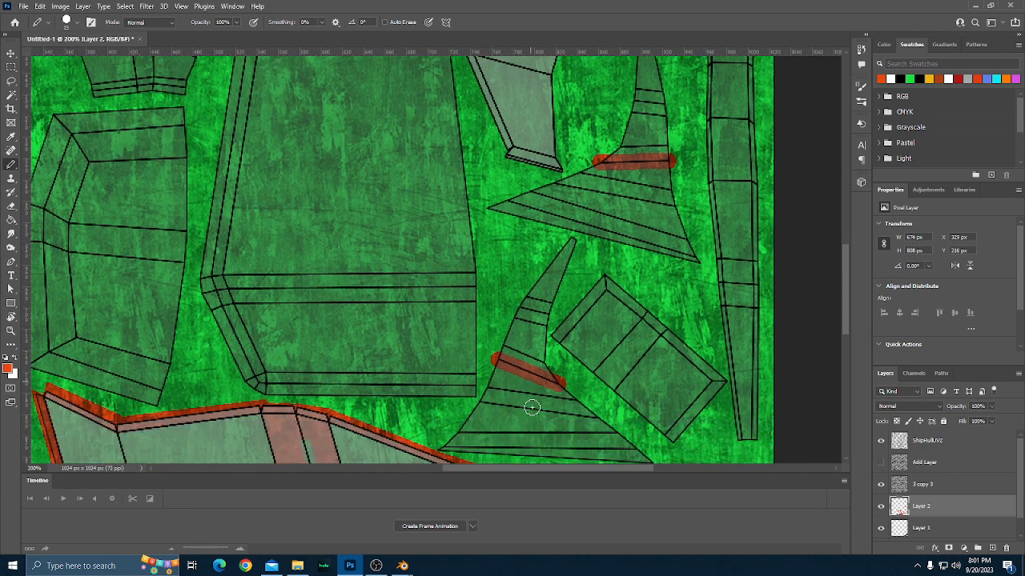
{"action": "scroll", "coordinate": [532, 407], "scroll_direction": "down", "scroll_amount": 3}
{"action": "scroll", "coordinate": [535, 413], "scroll_direction": "down", "scroll_amount": 2}
{"action": "scroll", "coordinate": [536, 418], "scroll_direction": "down", "scroll_amount": 3}
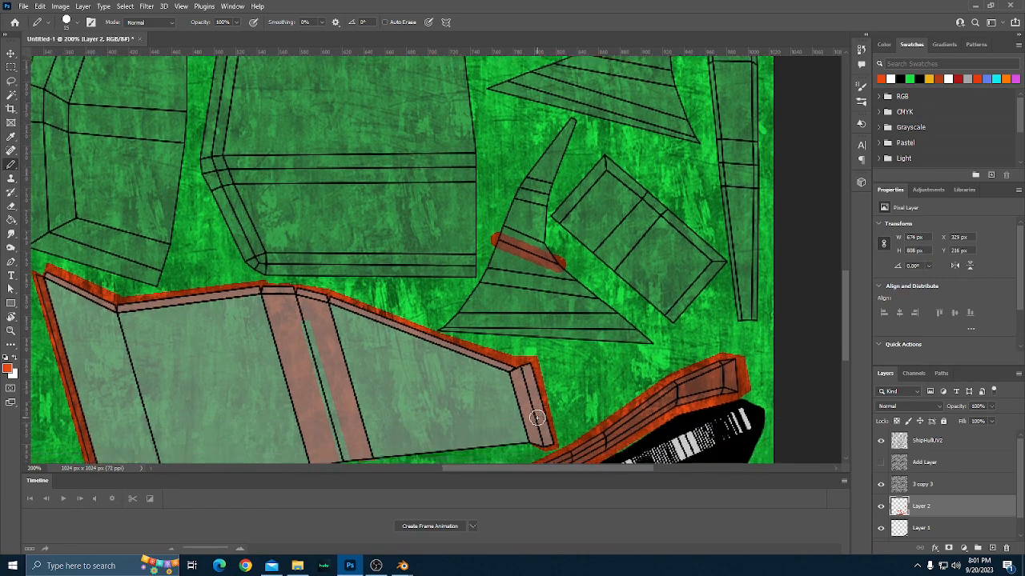
{"action": "scroll", "coordinate": [536, 418], "scroll_direction": "down", "scroll_amount": 1}
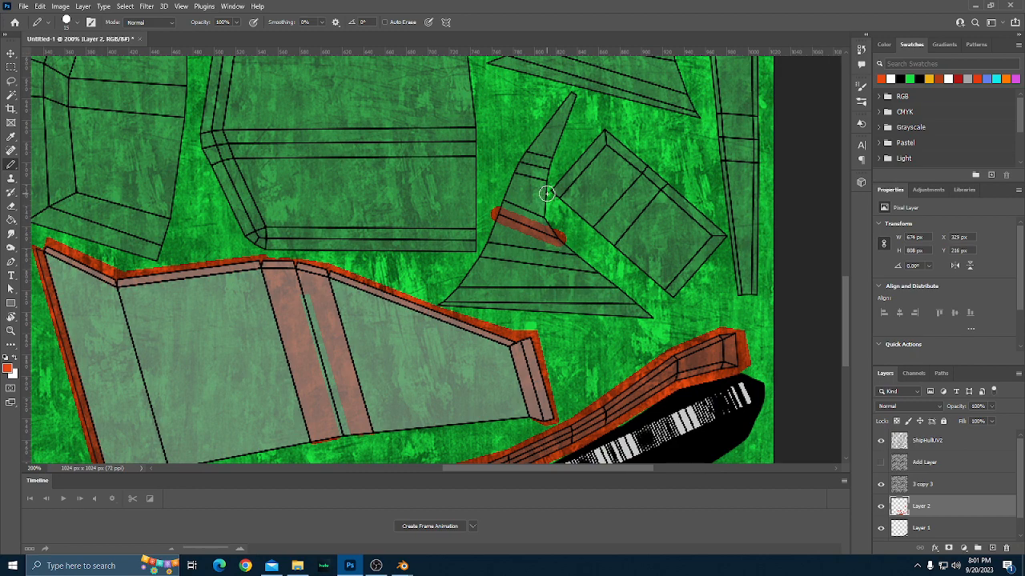
{"action": "key", "text": "bracketleft"}
{"action": "key", "text": "bracketleft"}
{"action": "key", "text": "bracketleft"}
{"action": "scroll", "coordinate": [573, 202], "scroll_direction": "up", "scroll_amount": 3}
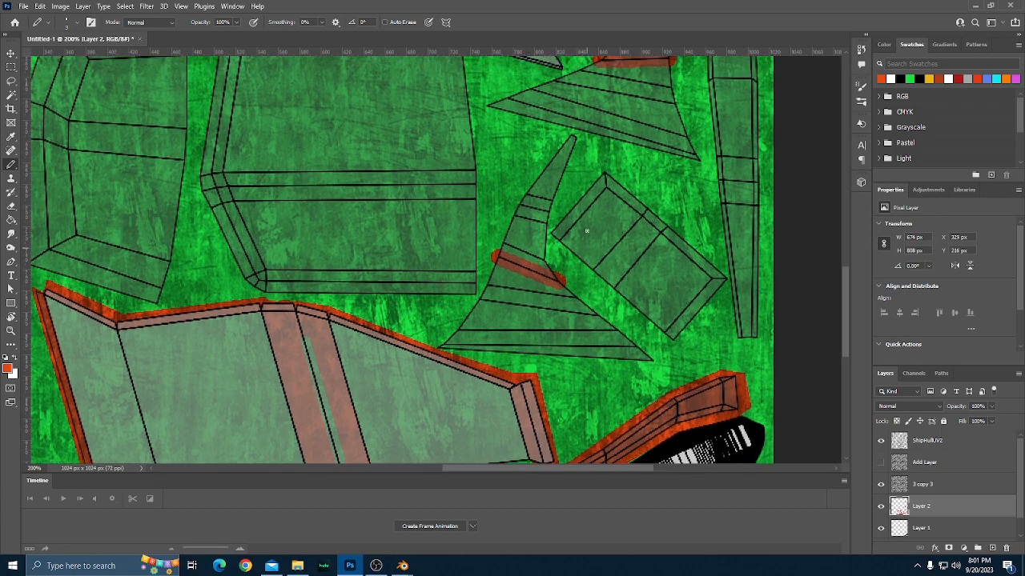
Draw a 3 px orange-red line along the inner edge of the tilted rectangular part's border on three sides.
{"action": "scroll", "coordinate": [585, 242], "scroll_direction": "down", "scroll_amount": 1}
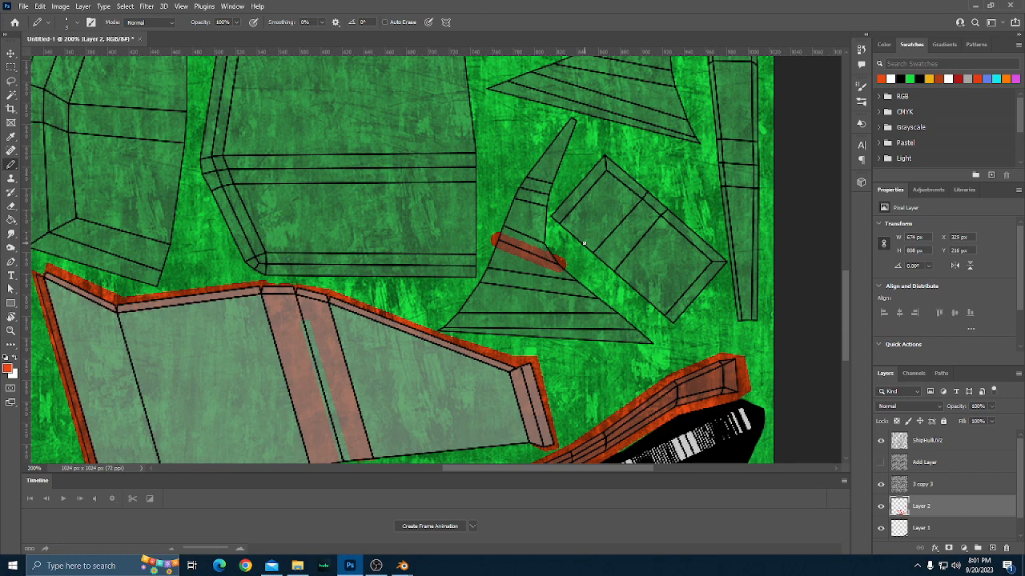
{"action": "scroll", "coordinate": [583, 241], "scroll_direction": "up", "scroll_amount": 2}
{"action": "scroll", "coordinate": [583, 241], "scroll_direction": "right", "scroll_amount": 2}
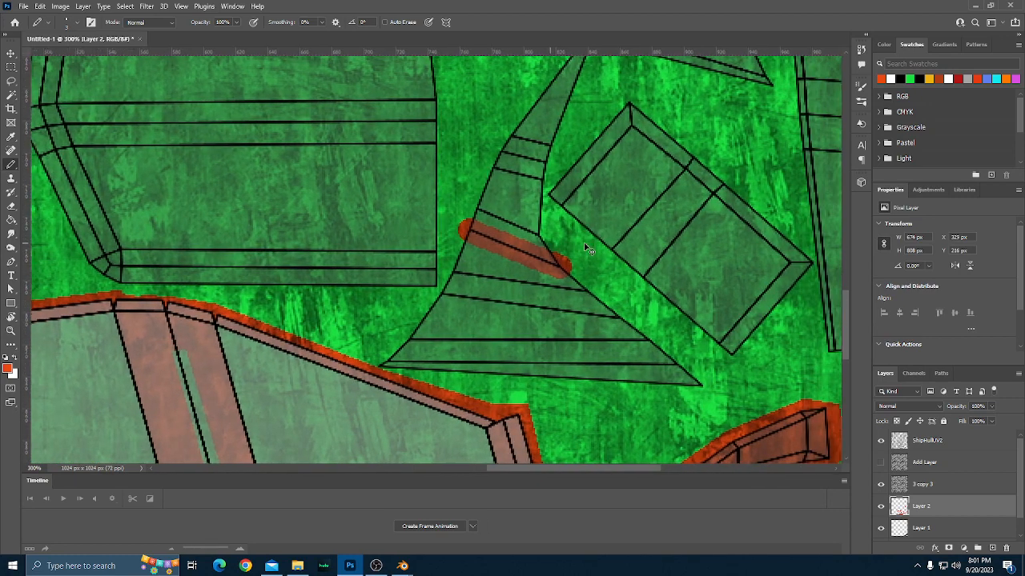
{"action": "scroll", "coordinate": [584, 247], "scroll_direction": "right", "scroll_amount": 1}
{"action": "left_click", "coordinate": [507, 206]}
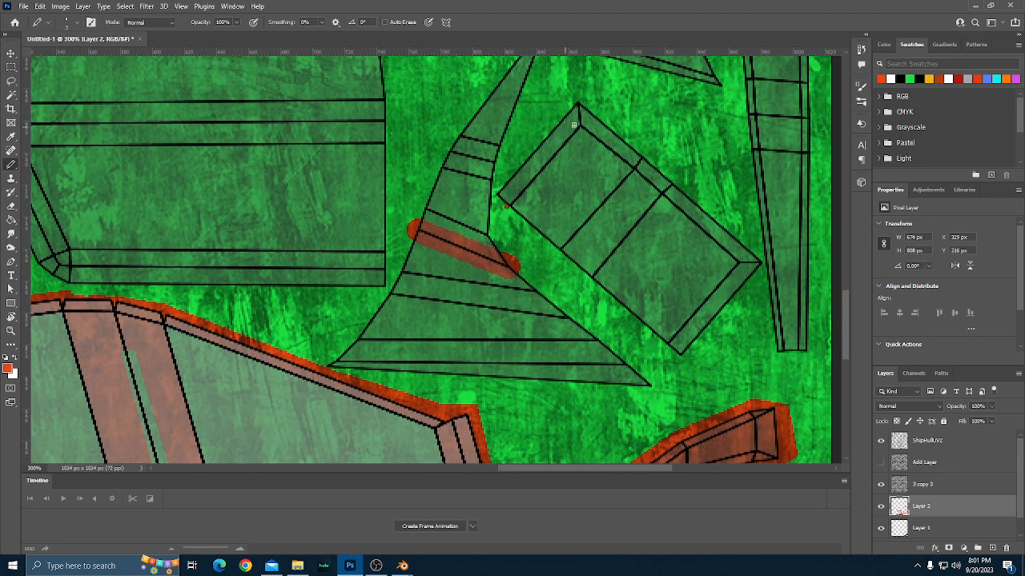
{"action": "left_click", "coordinate": [580, 123], "text": "shift"}
{"action": "left_click", "coordinate": [741, 261], "text": "shift"}
{"action": "left_click", "coordinate": [670, 345], "text": "shift"}
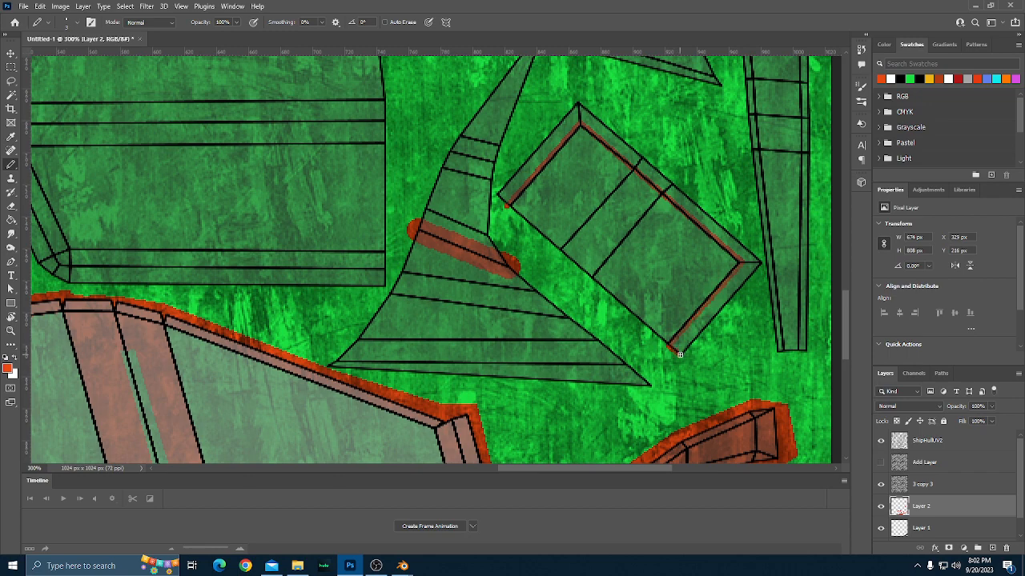
Trace the outer edge of the tilted rectangular part's three-sided border and fill the enclosed strip with orange-red.
{"action": "left_click", "coordinate": [760, 262], "text": "shift"}
{"action": "left_click", "coordinate": [579, 102], "text": "shift"}
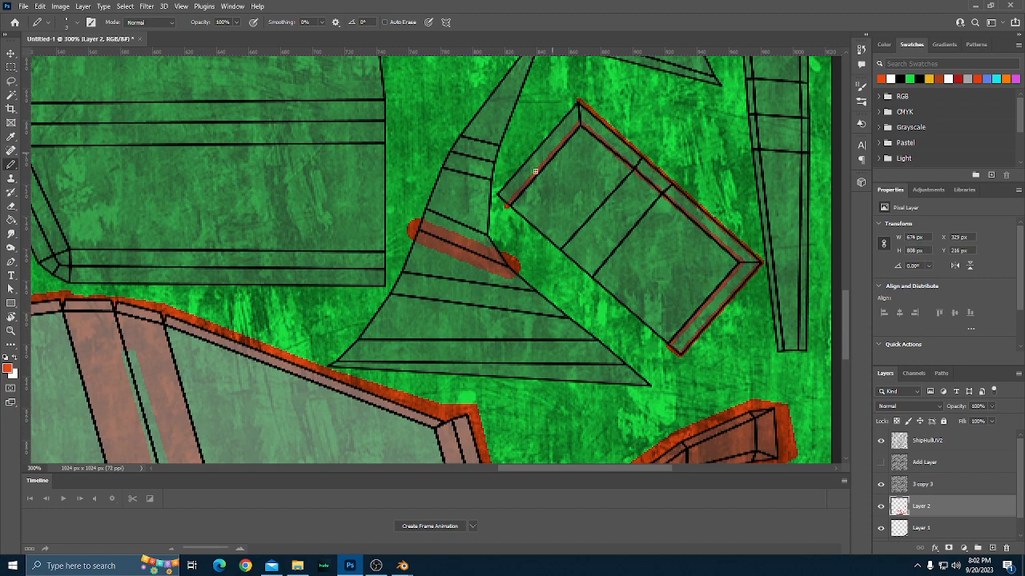
{"action": "left_click", "coordinate": [497, 194], "text": "shift"}
{"action": "key", "text": "g"}
{"action": "left_click", "coordinate": [552, 146]}
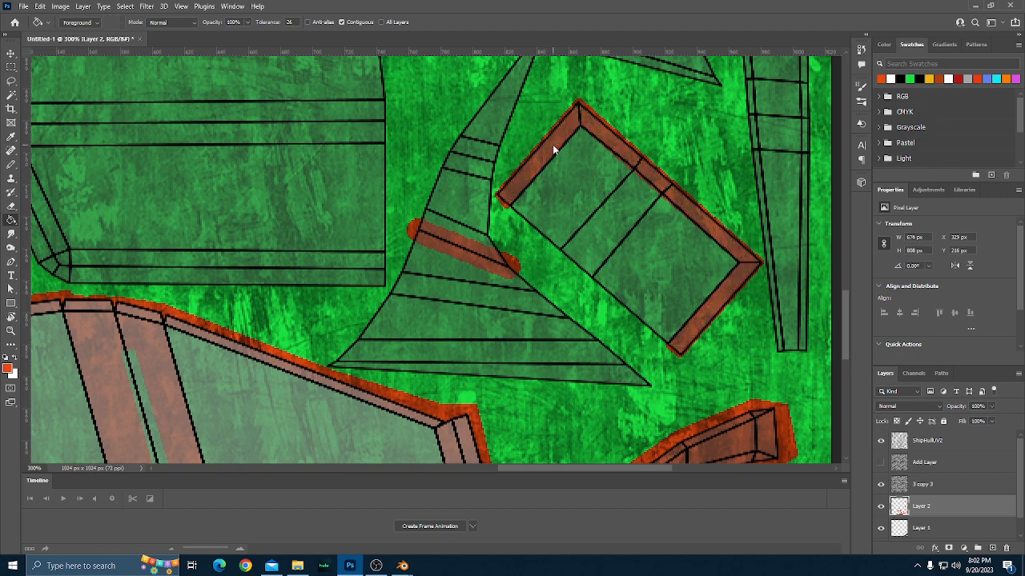
Look over the hull layout from the bottom parts to the top edge for the next part to outline.
{"action": "scroll", "coordinate": [587, 178], "scroll_direction": "down", "scroll_amount": 1}
{"action": "scroll", "coordinate": [594, 189], "scroll_direction": "up", "scroll_amount": 1}
{"action": "scroll", "coordinate": [594, 189], "scroll_direction": "up", "scroll_amount": 5}
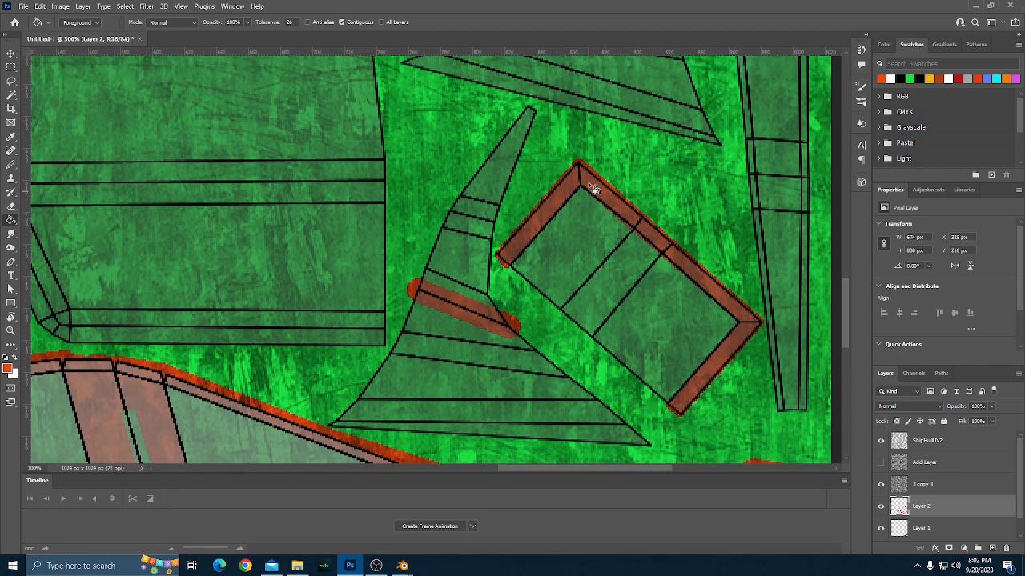
{"action": "scroll", "coordinate": [593, 189], "scroll_direction": "down", "scroll_amount": 4}
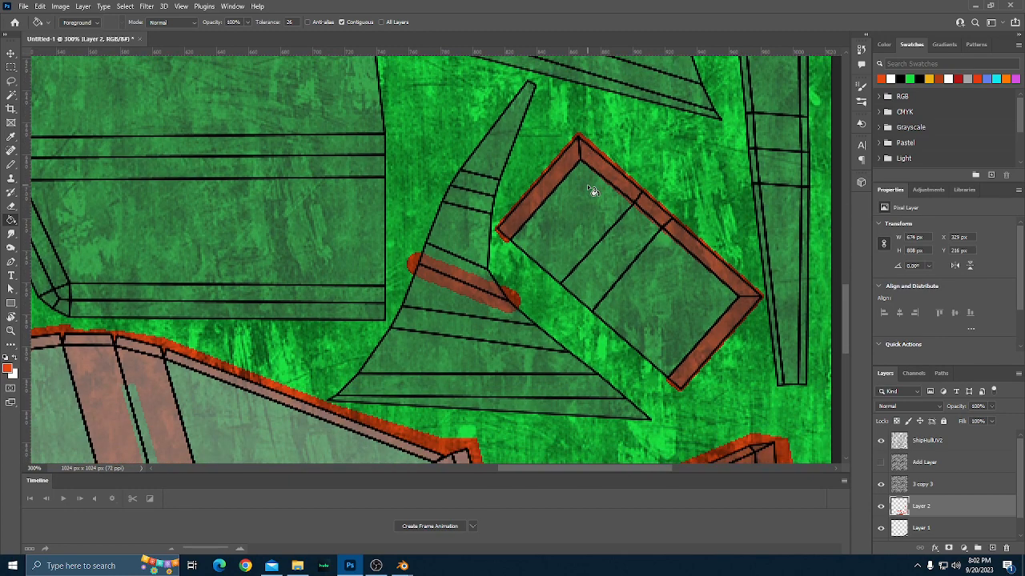
{"action": "scroll", "coordinate": [593, 191], "scroll_direction": "down", "scroll_amount": 3}
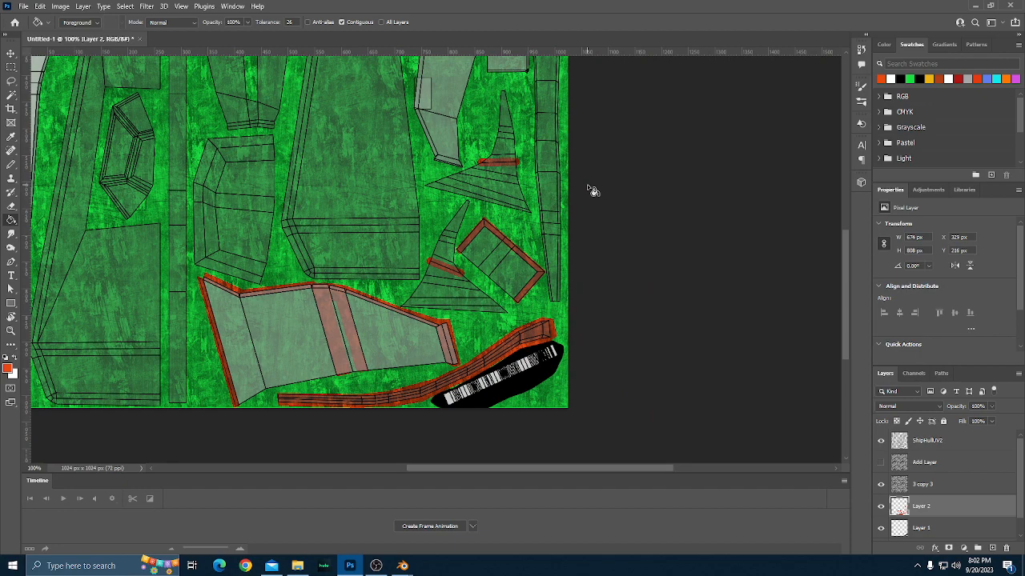
{"action": "scroll", "coordinate": [325, 232], "scroll_direction": "up", "scroll_amount": 6}
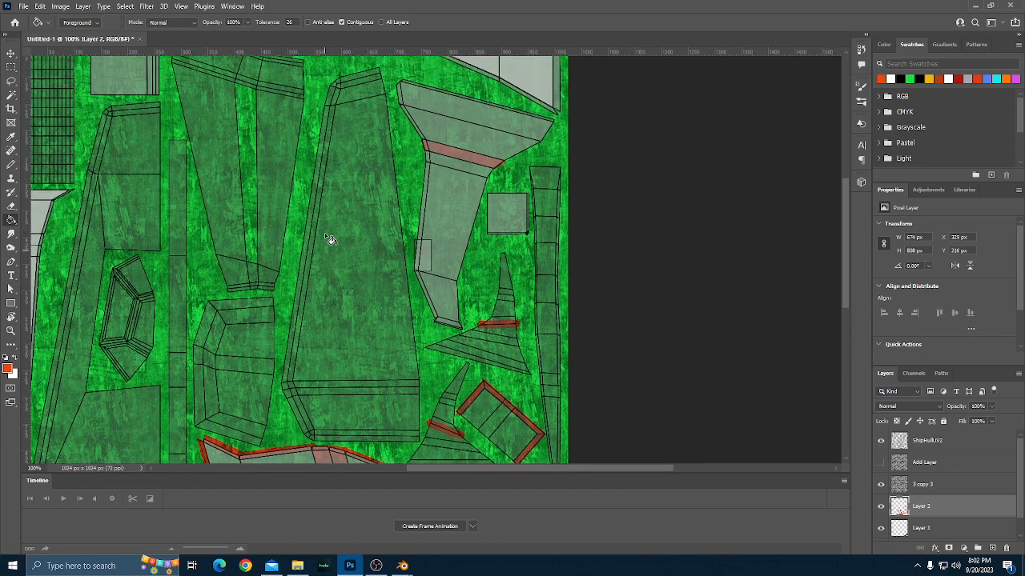
{"action": "scroll", "coordinate": [326, 236], "scroll_direction": "up", "scroll_amount": 3}
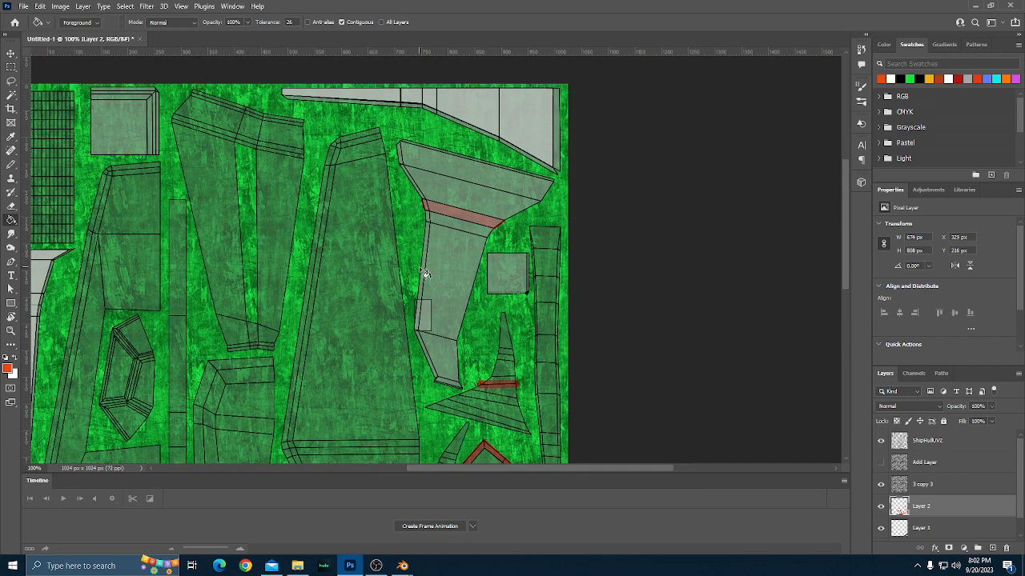
{"action": "scroll", "coordinate": [422, 287], "scroll_direction": "down", "scroll_amount": 4}
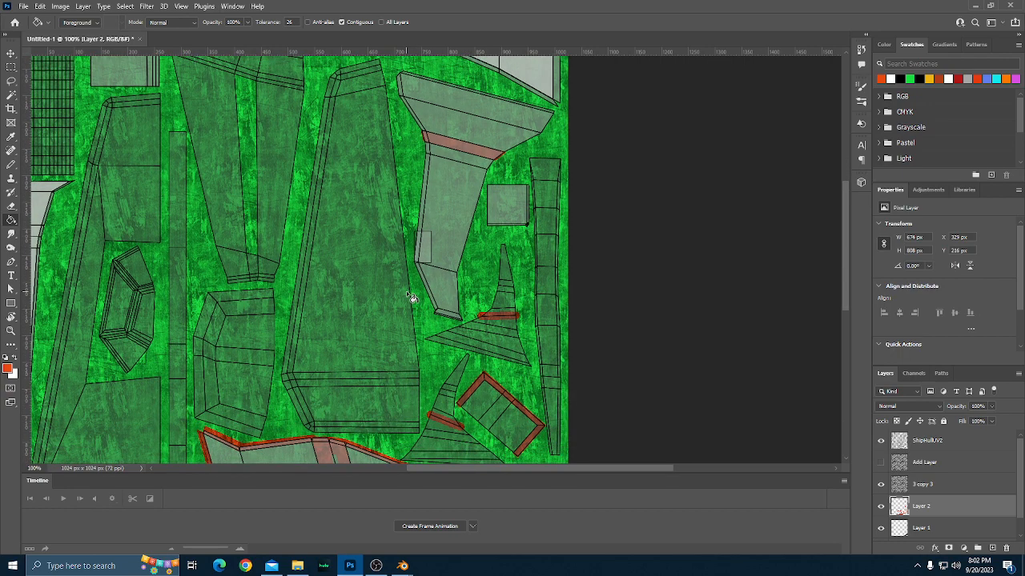
{"action": "scroll", "coordinate": [413, 297], "scroll_direction": "down", "scroll_amount": 1}
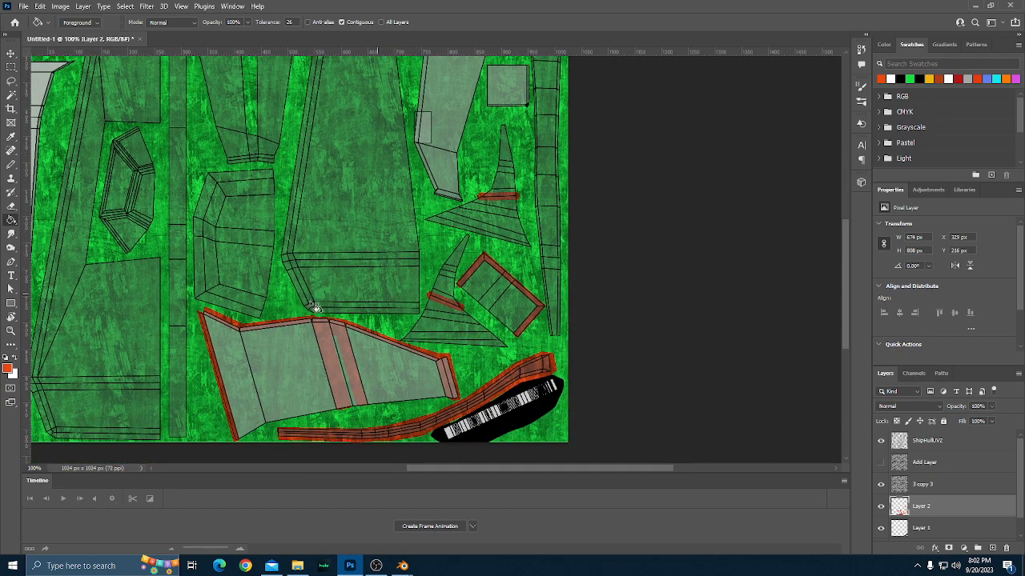
{"action": "scroll", "coordinate": [312, 307], "scroll_direction": "left", "scroll_amount": 2}
{"action": "scroll", "coordinate": [304, 310], "scroll_direction": "left", "scroll_amount": 1}
{"action": "scroll", "coordinate": [305, 310], "scroll_direction": "up", "scroll_amount": 3}
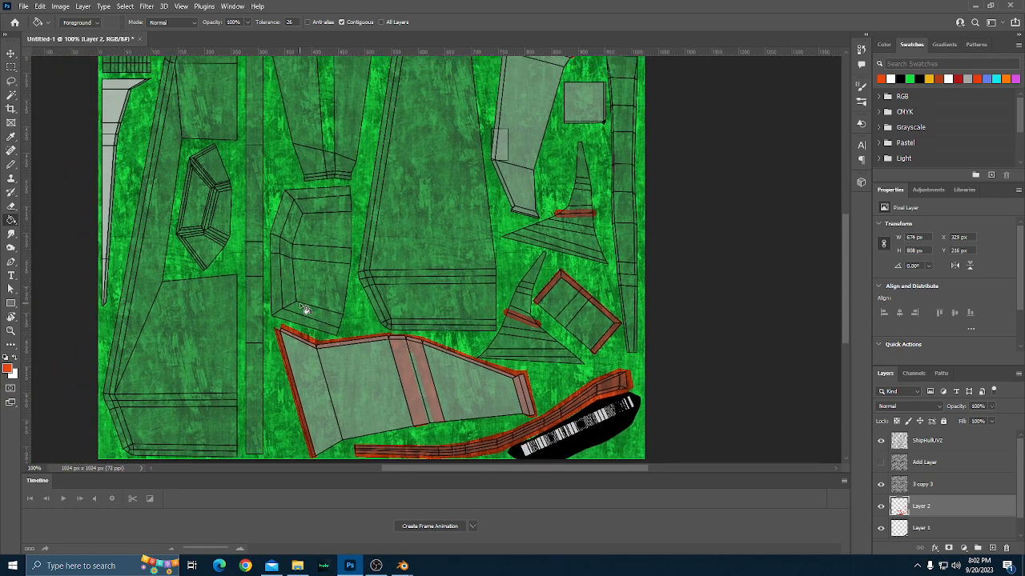
{"action": "scroll", "coordinate": [361, 314], "scroll_direction": "down", "scroll_amount": 3}
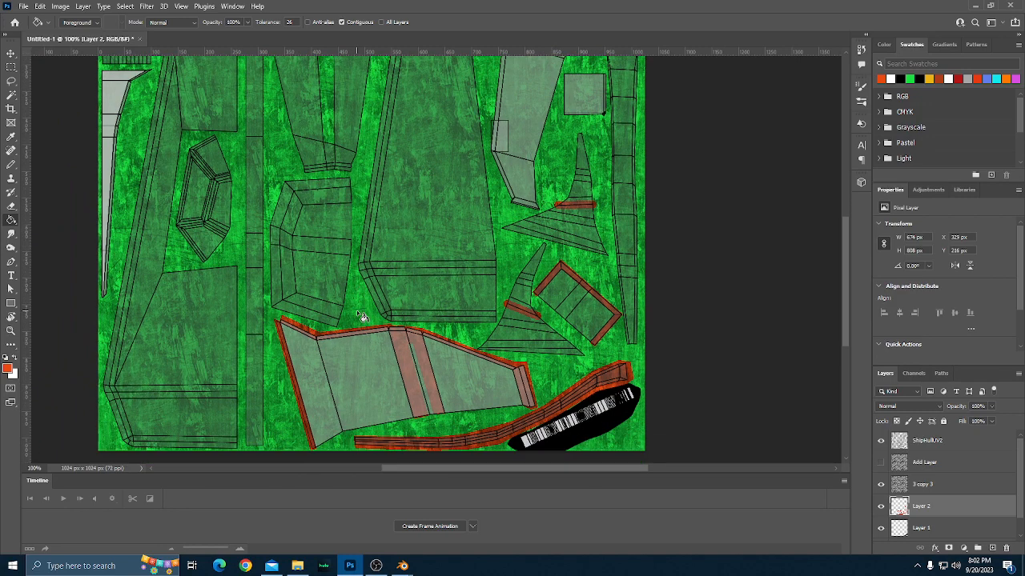
{"action": "scroll", "coordinate": [322, 298], "scroll_direction": "down", "scroll_amount": 1}
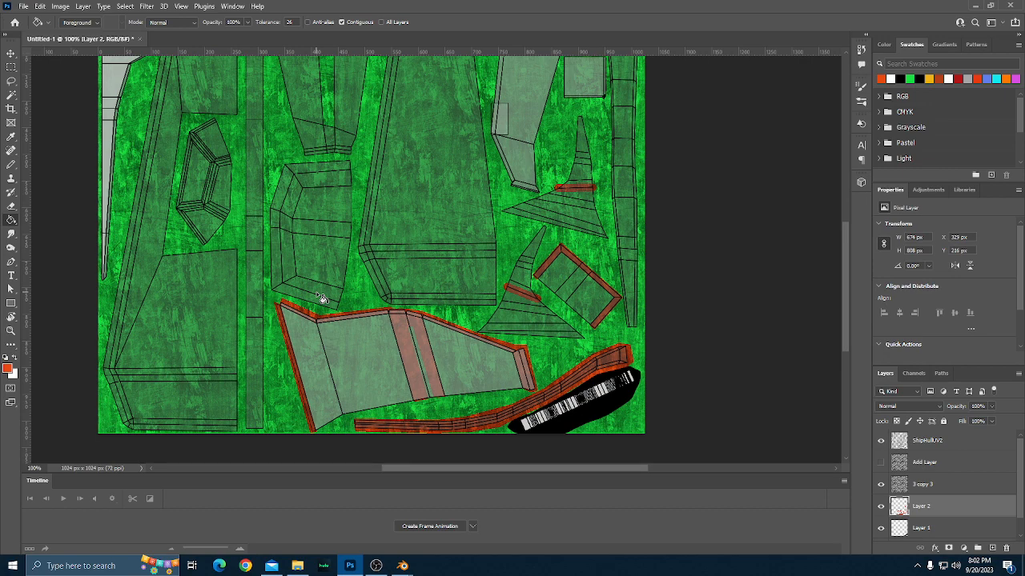
With the 3 px Pencil, trace the outer edge of the C-shaped bordered part above the large wing part in orange-red.
{"action": "scroll", "coordinate": [322, 298], "scroll_direction": "up", "scroll_amount": 2}
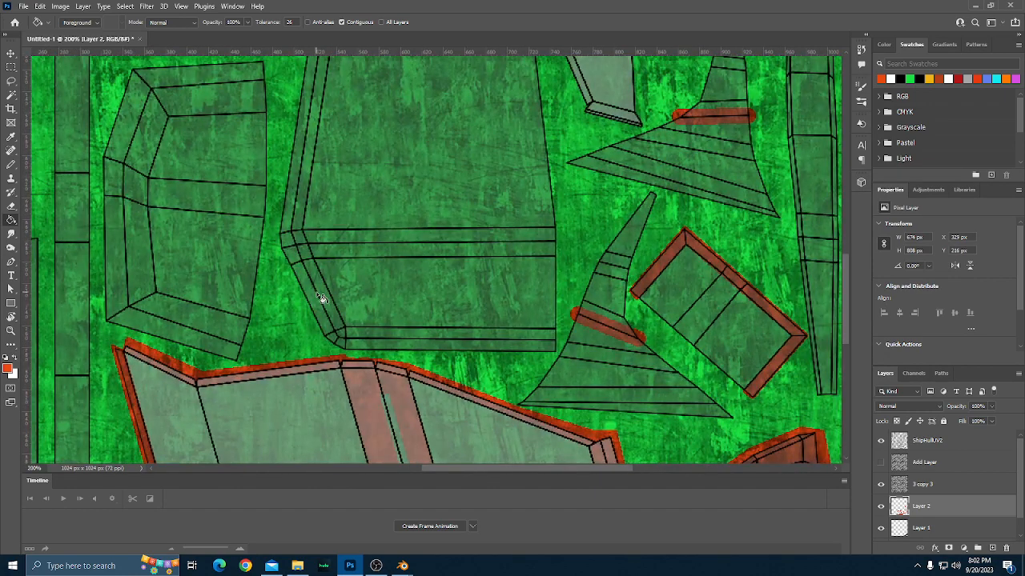
{"action": "scroll", "coordinate": [320, 298], "scroll_direction": "up", "scroll_amount": 3}
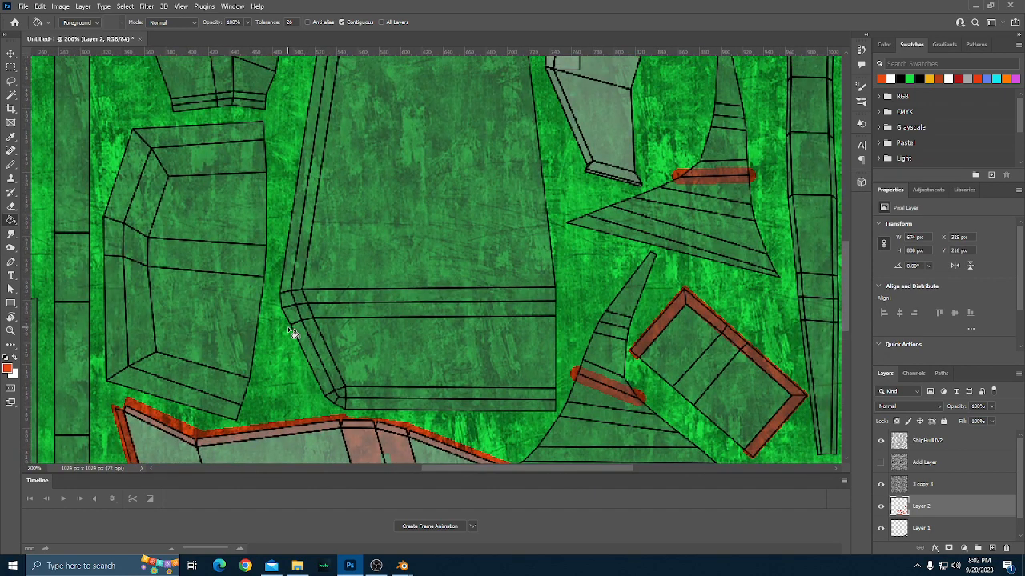
{"action": "scroll", "coordinate": [293, 333], "scroll_direction": "left", "scroll_amount": 3}
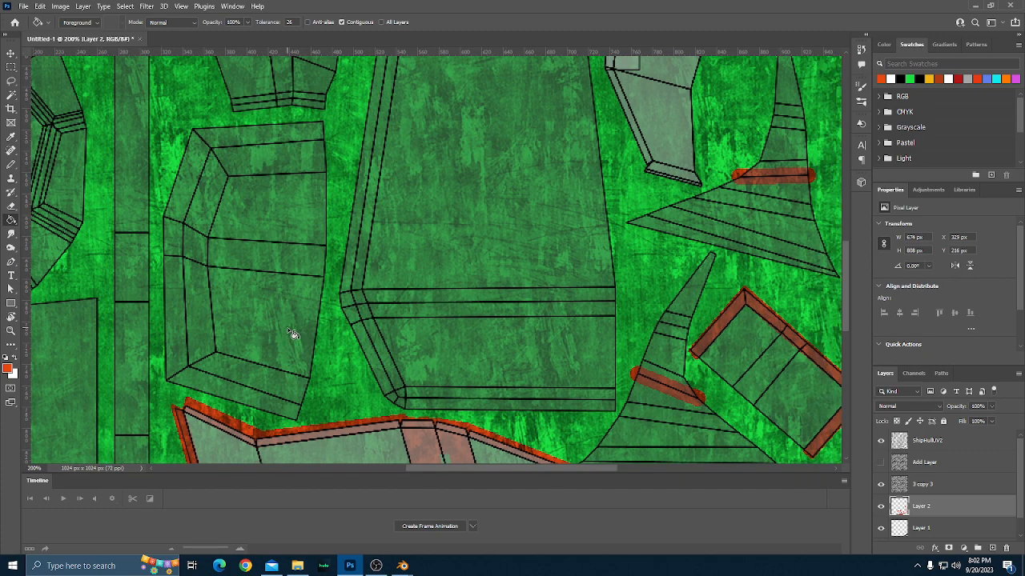
{"action": "scroll", "coordinate": [293, 333], "scroll_direction": "down", "scroll_amount": 3}
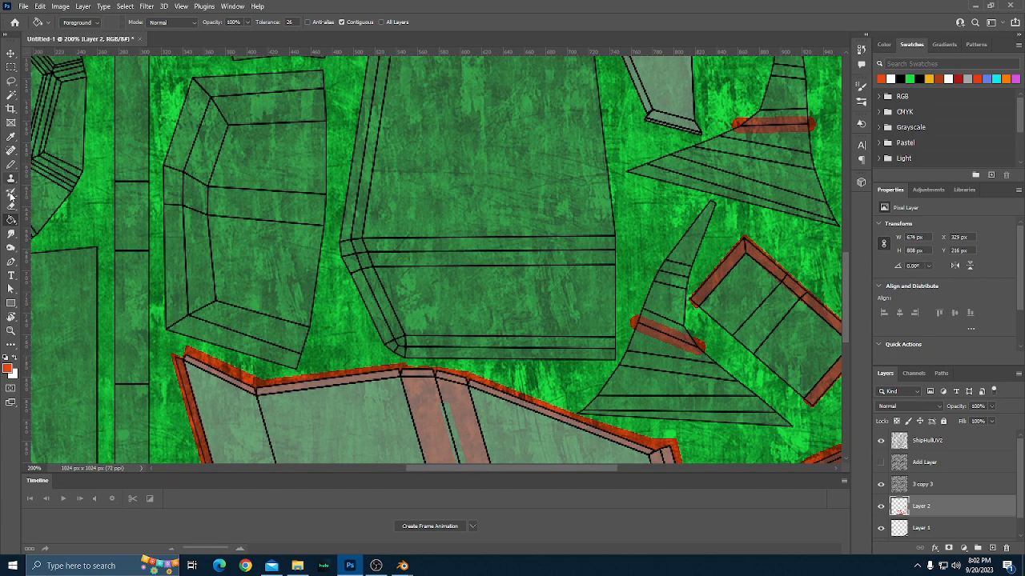
{"action": "left_click", "coordinate": [10, 166]}
{"action": "scroll", "coordinate": [338, 360], "scroll_direction": "down", "scroll_amount": 2}
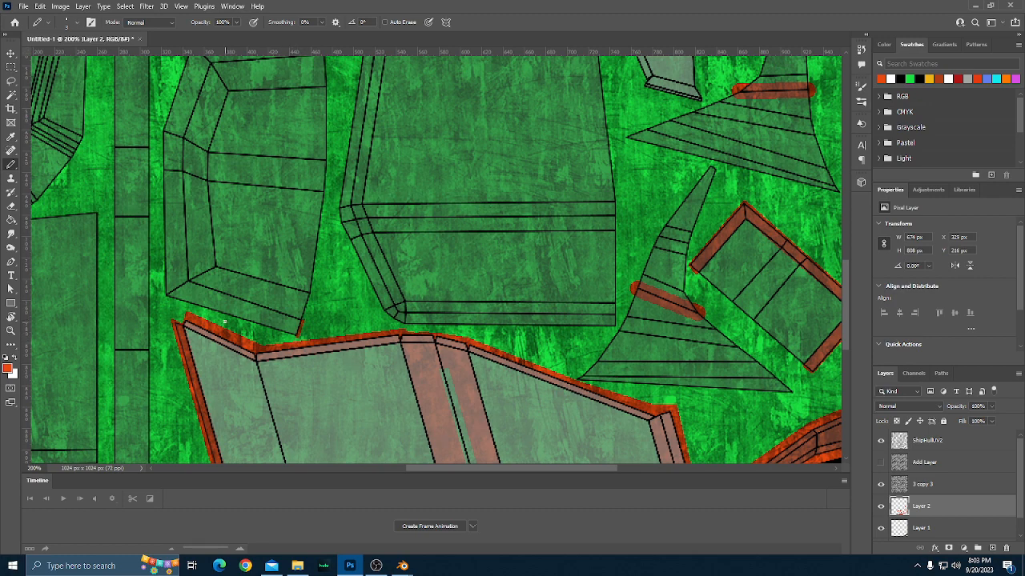
{"action": "left_click", "coordinate": [165, 299], "text": "shift"}
{"action": "left_click", "coordinate": [159, 170], "text": "shift"}
{"action": "scroll", "coordinate": [190, 208], "scroll_direction": "up", "scroll_amount": 1}
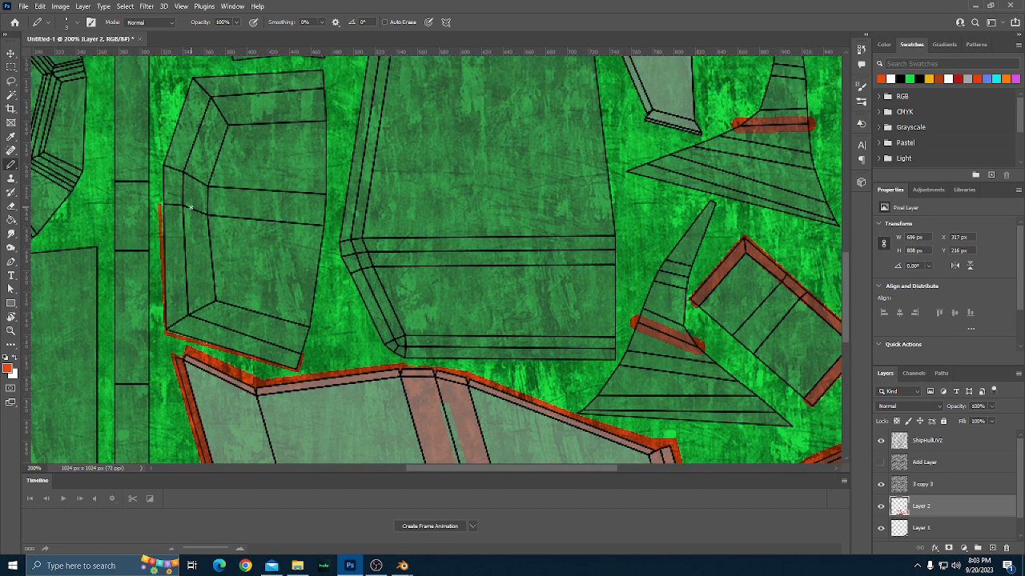
{"action": "left_click", "coordinate": [157, 164], "text": "shift"}
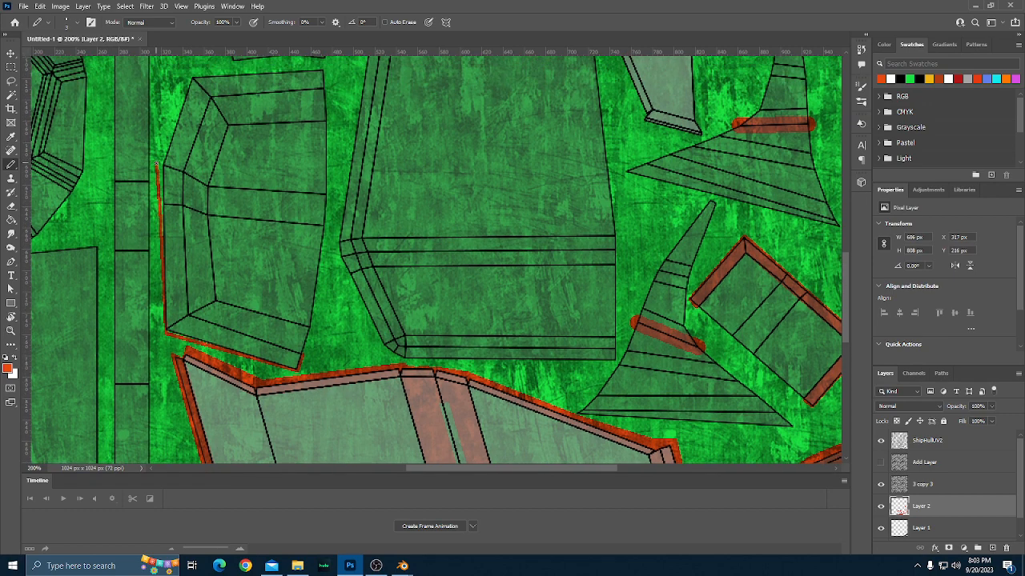
{"action": "left_click", "coordinate": [189, 72], "text": "shift"}
{"action": "left_click", "coordinate": [327, 68], "text": "shift"}
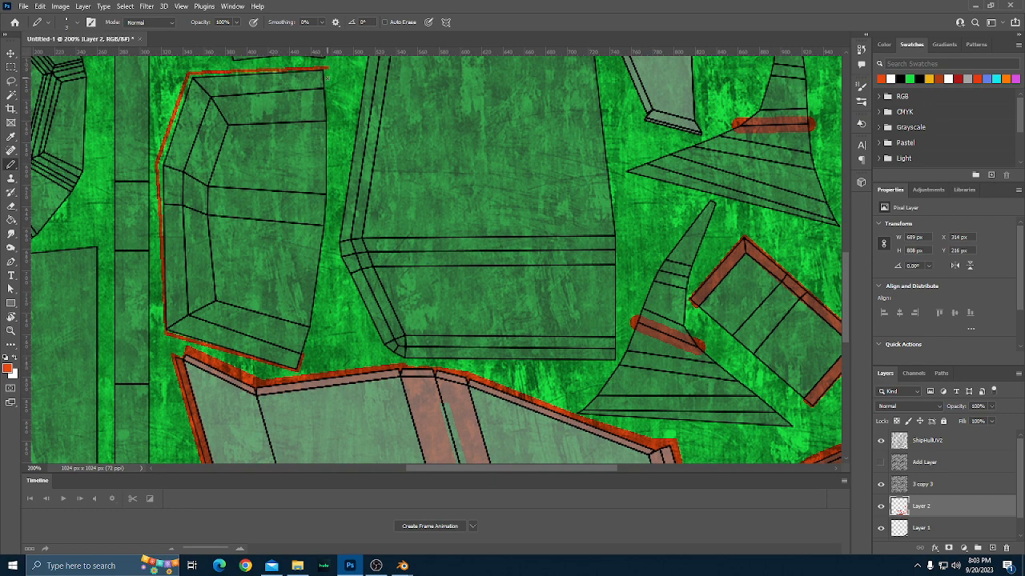
Trace the inner edge of the C-shaped part's border with straight orange-red lines from its upper end to its lower end.
{"action": "left_click", "coordinate": [209, 94], "text": "shift"}
{"action": "left_click", "coordinate": [187, 170], "text": "shift"}
{"action": "left_click", "coordinate": [182, 205], "text": "shift"}
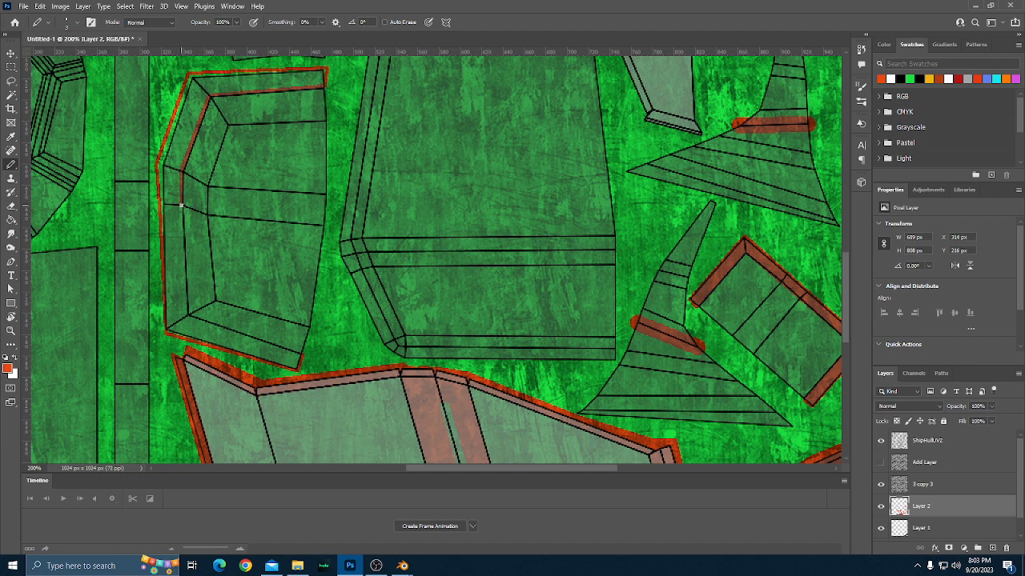
{"action": "left_click", "coordinate": [186, 315], "text": "shift"}
{"action": "left_click", "coordinate": [299, 356], "text": "shift"}
Fill the C-shaped part's border strip with orange-red and thicken its outer edge near the lower corner with a larger Pencil tip.
{"action": "scroll", "coordinate": [327, 356], "scroll_direction": "down", "scroll_amount": 1}
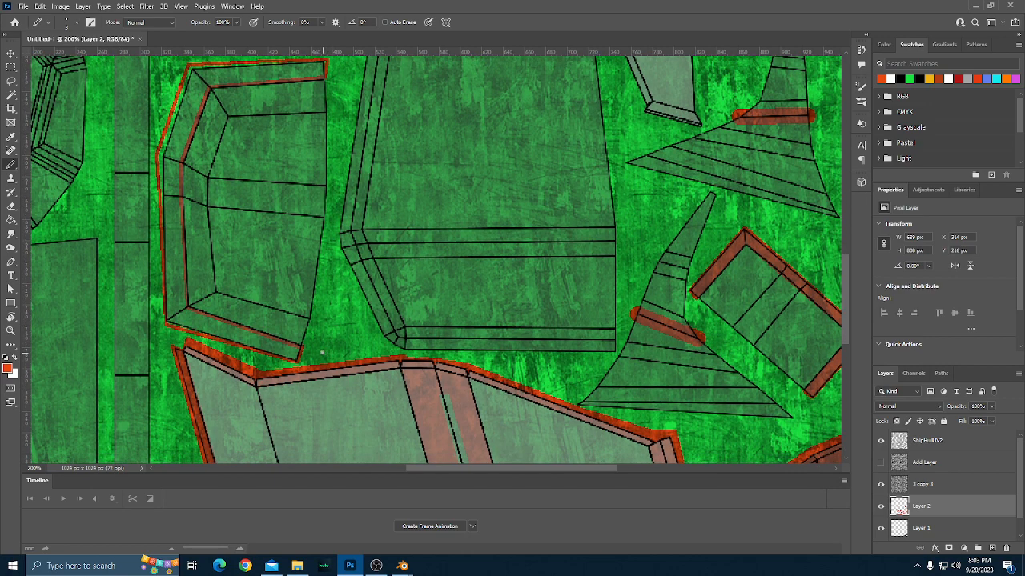
{"action": "scroll", "coordinate": [207, 319], "scroll_direction": "down", "scroll_amount": 1}
{"action": "key", "text": "g"}
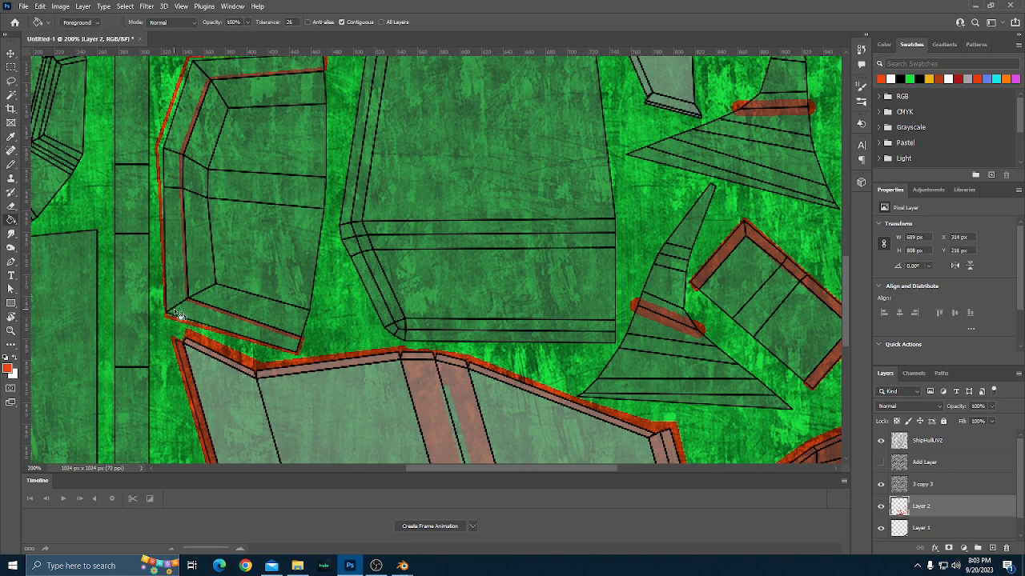
{"action": "left_click", "coordinate": [177, 295]}
{"action": "scroll", "coordinate": [178, 313], "scroll_direction": "up", "scroll_amount": 1}
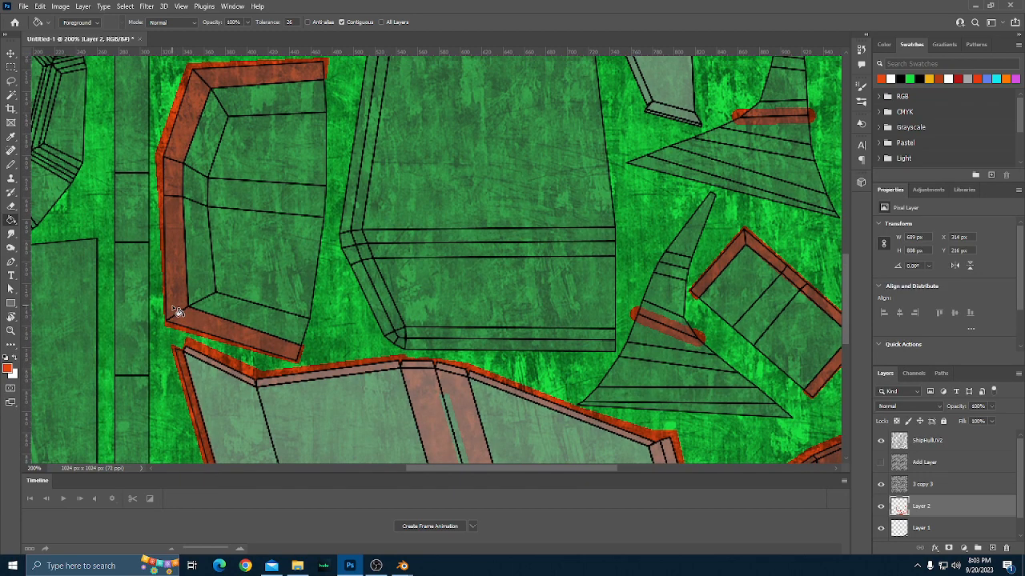
{"action": "key", "text": "b"}
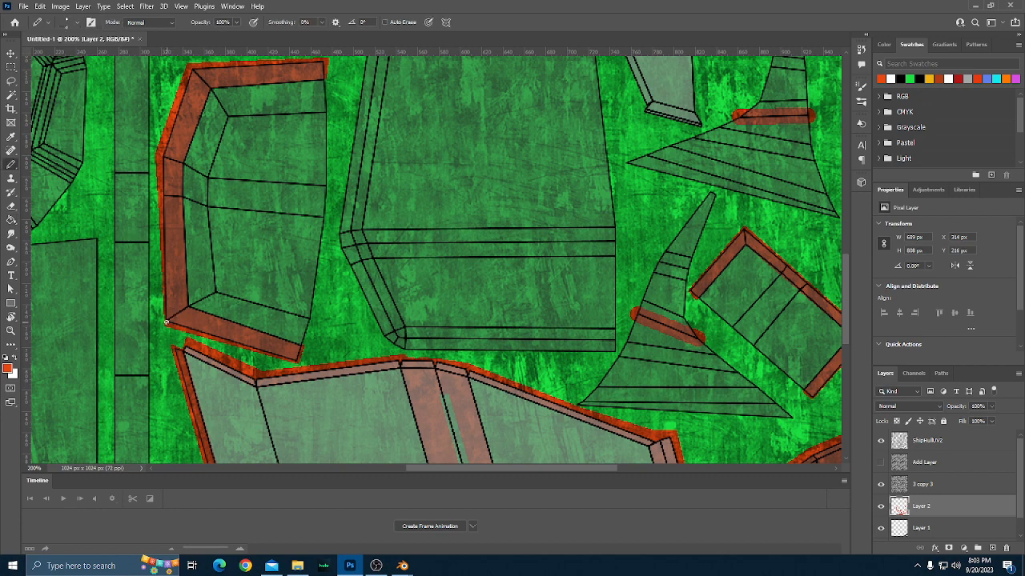
{"action": "left_click_drag", "start_coordinate": [165, 322], "coordinate": [164, 271]}
Examine the C-shaped part's border and the neighbouring parts, including the faceted part beside the narrow vertical strip.
{"action": "scroll", "coordinate": [248, 290], "scroll_direction": "up", "scroll_amount": 3}
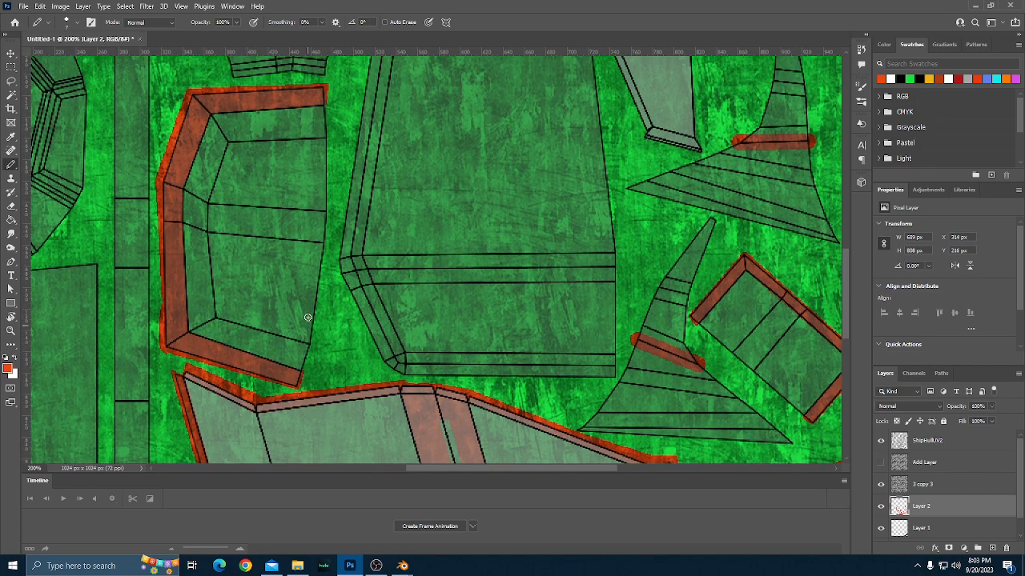
{"action": "scroll", "coordinate": [307, 318], "scroll_direction": "up", "scroll_amount": 3}
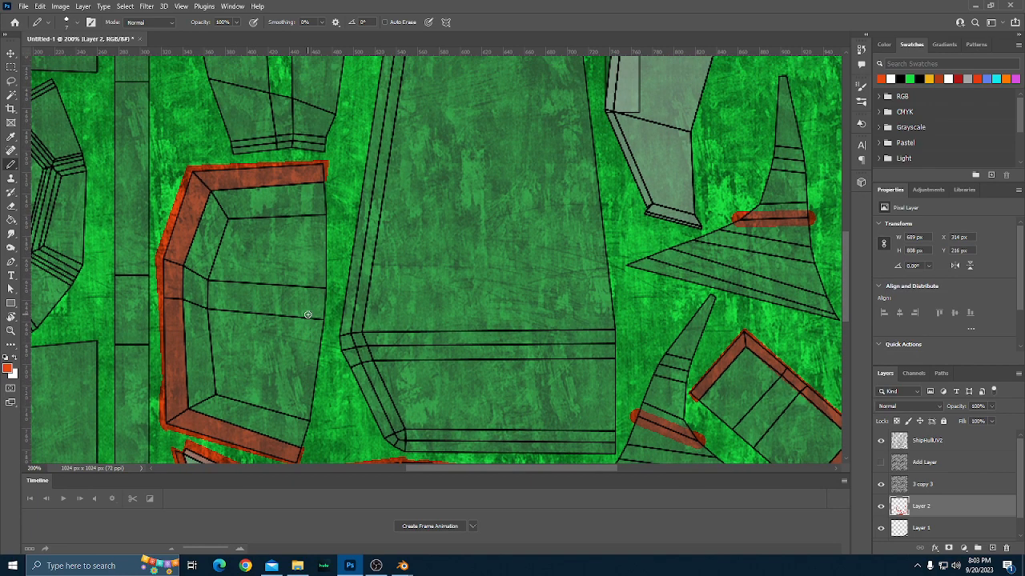
{"action": "scroll", "coordinate": [308, 315], "scroll_direction": "up", "scroll_amount": 1}
{"action": "scroll", "coordinate": [308, 314], "scroll_direction": "up", "scroll_amount": 4}
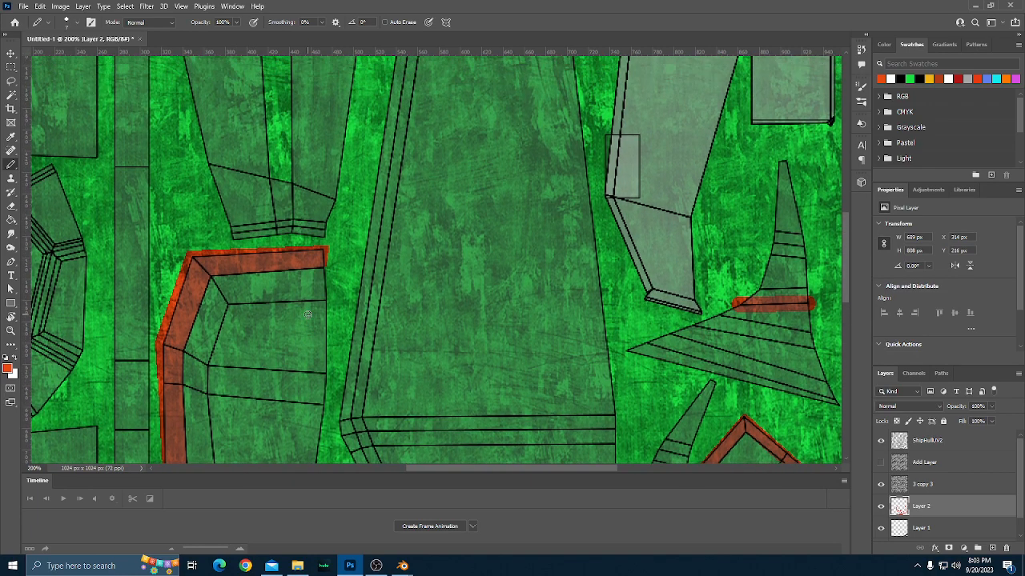
{"action": "scroll", "coordinate": [307, 315], "scroll_direction": "down", "scroll_amount": 2}
{"action": "scroll", "coordinate": [307, 314], "scroll_direction": "down", "scroll_amount": 7}
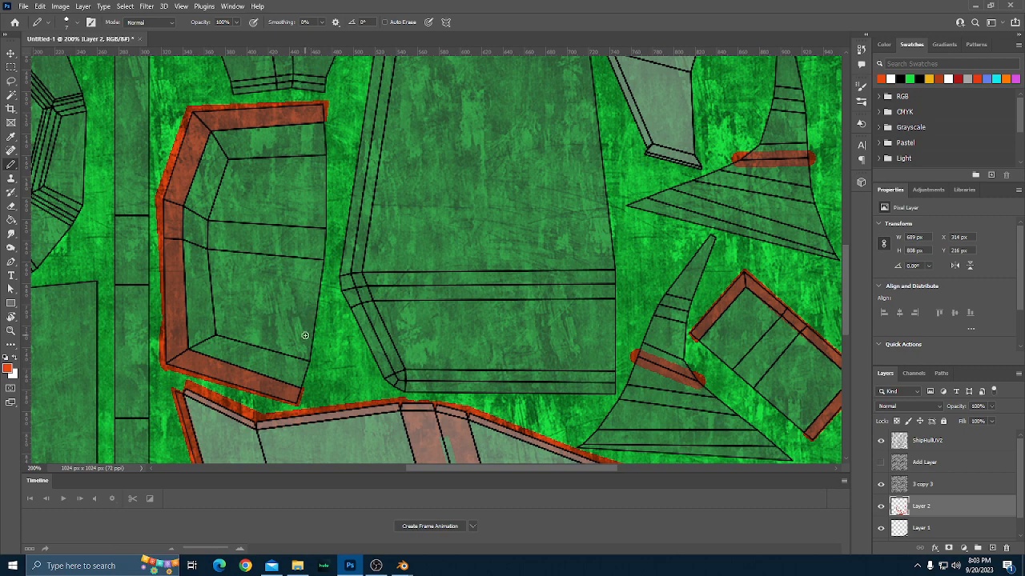
{"action": "scroll", "coordinate": [305, 335], "scroll_direction": "up", "scroll_amount": 3}
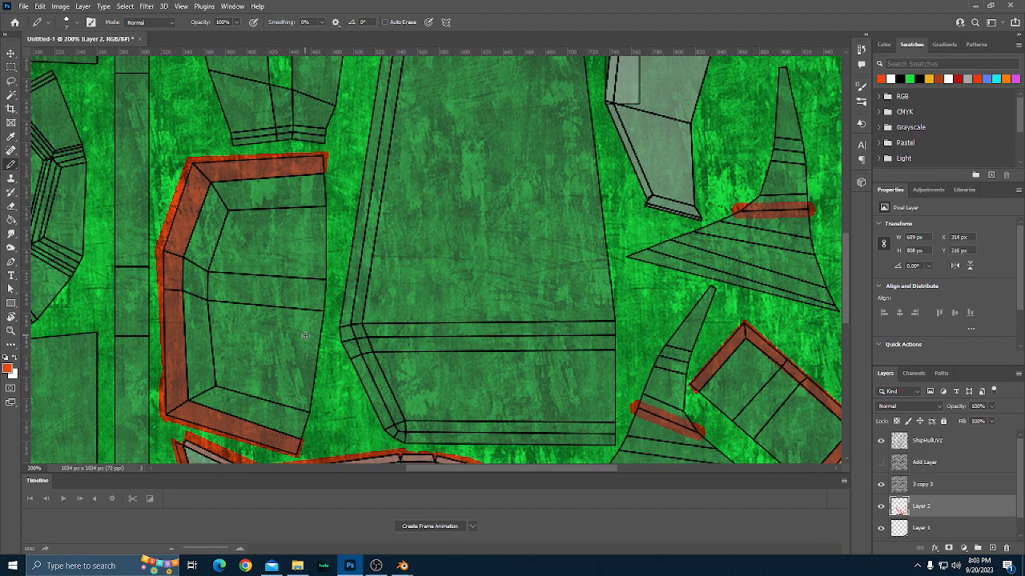
{"action": "scroll", "coordinate": [305, 336], "scroll_direction": "up", "scroll_amount": 4}
{"action": "scroll", "coordinate": [305, 336], "scroll_direction": "down", "scroll_amount": 1}
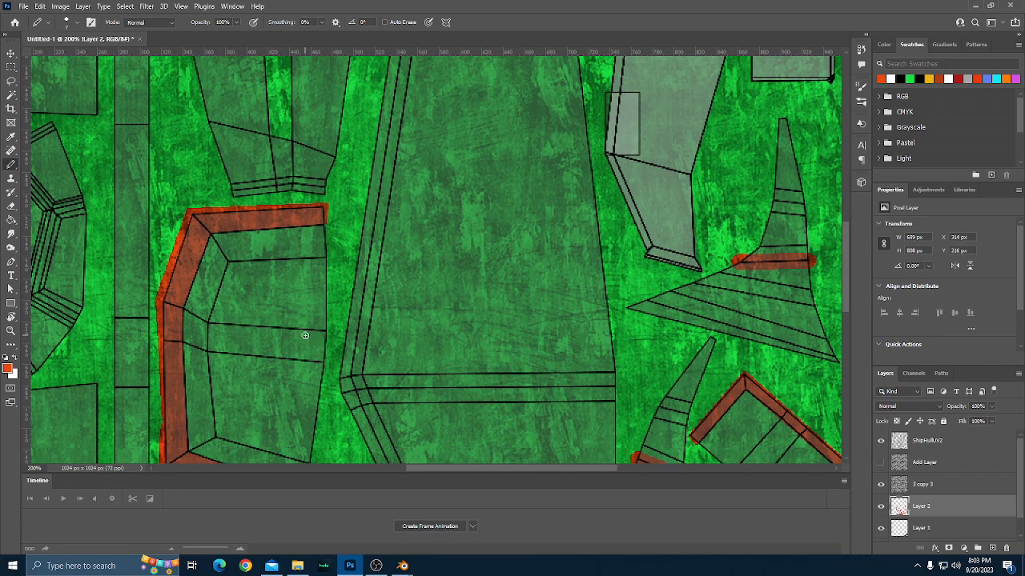
{"action": "scroll", "coordinate": [305, 336], "scroll_direction": "left", "scroll_amount": 10}
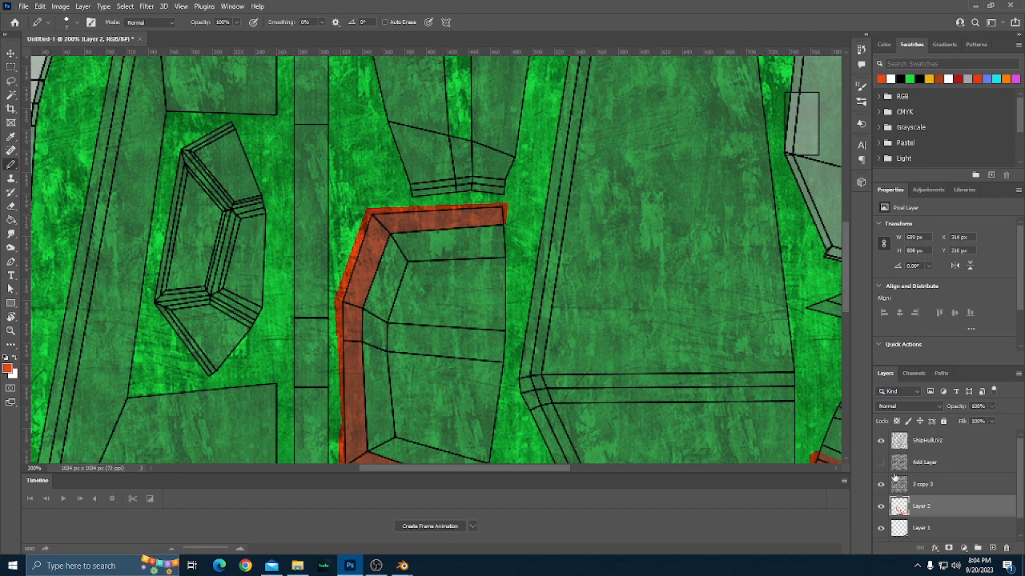
Erase the grunge texture over and around the faceted part on layer 3 copy 3 with a 30 px Eraser.
{"action": "left_click", "coordinate": [923, 487]}
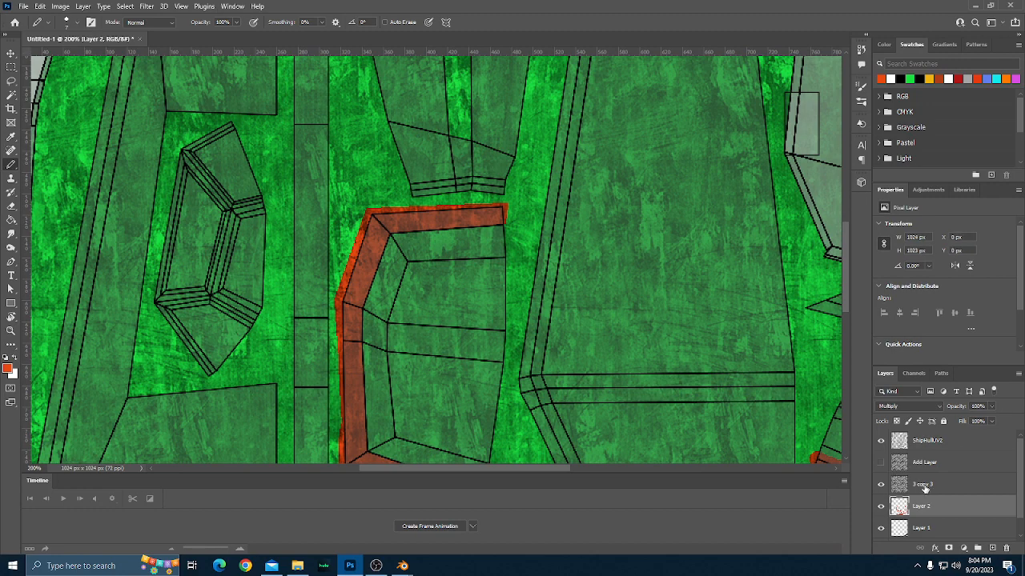
{"action": "left_click", "coordinate": [11, 206]}
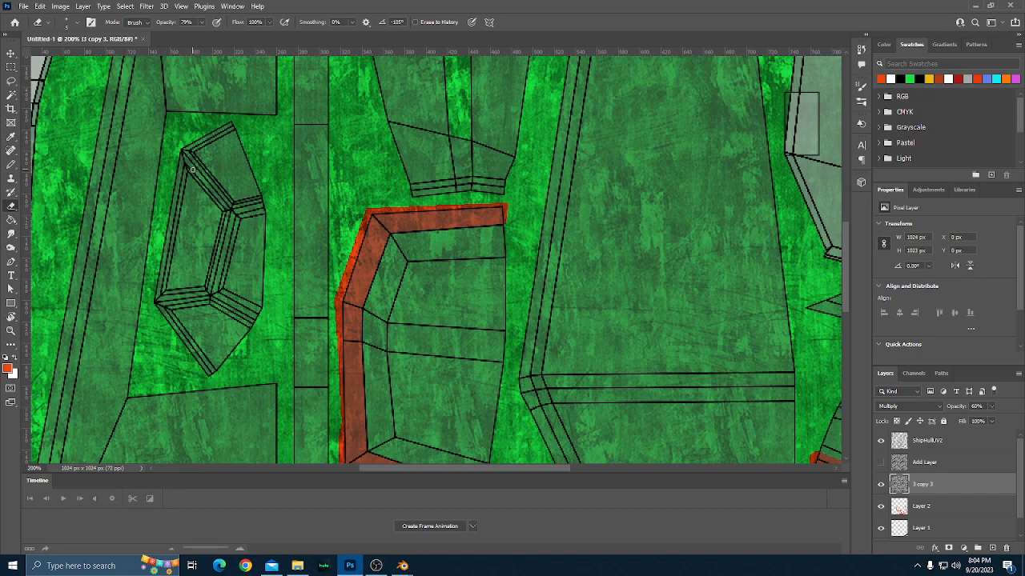
{"action": "key", "text": "bracketright"}
{"action": "key", "text": "bracketright"}
{"action": "key", "text": "bracketright"}
{"action": "key", "text": "bracketright"}
{"action": "key", "text": "bracketright"}
{"action": "key", "text": "bracketright"}
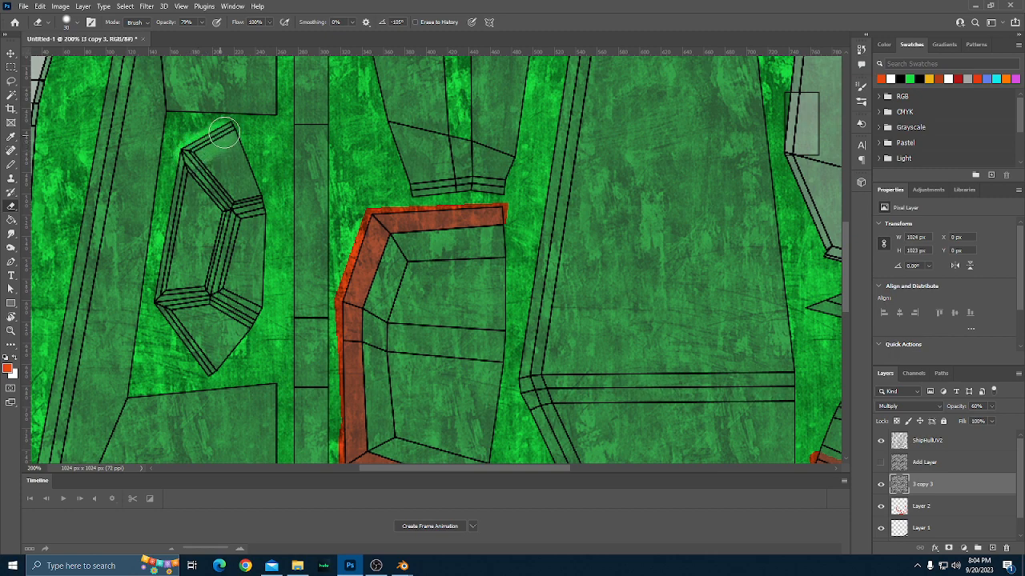
{"action": "mouse_move", "coordinate": [227, 132]}
{"action": "left_mouse_down"}
{"action": "mouse_move", "coordinate": [254, 193]}
{"action": "mouse_move", "coordinate": [256, 305]}
{"action": "mouse_move", "coordinate": [247, 288]}
{"action": "mouse_move", "coordinate": [244, 327]}
{"action": "mouse_move", "coordinate": [205, 368]}
{"action": "mouse_move", "coordinate": [162, 307]}
{"action": "mouse_move", "coordinate": [190, 158]}
{"action": "mouse_move", "coordinate": [221, 165]}
{"action": "mouse_move", "coordinate": [204, 184]}
{"action": "mouse_move", "coordinate": [234, 180]}
{"action": "mouse_move", "coordinate": [232, 192]}
{"action": "mouse_move", "coordinate": [202, 199]}
{"action": "mouse_move", "coordinate": [224, 182]}
{"action": "mouse_move", "coordinate": [222, 221]}
{"action": "mouse_move", "coordinate": [198, 236]}
{"action": "mouse_move", "coordinate": [215, 204]}
{"action": "mouse_move", "coordinate": [240, 243]}
{"action": "mouse_move", "coordinate": [194, 271]}
{"action": "mouse_move", "coordinate": [226, 257]}
{"action": "mouse_move", "coordinate": [234, 278]}
{"action": "mouse_move", "coordinate": [197, 282]}
{"action": "mouse_move", "coordinate": [187, 296]}
{"action": "mouse_move", "coordinate": [212, 348]}
{"action": "mouse_move", "coordinate": [231, 301]}
{"action": "mouse_move", "coordinate": [204, 308]}
{"action": "mouse_move", "coordinate": [206, 277]}
{"action": "mouse_move", "coordinate": [213, 347]}
{"action": "mouse_move", "coordinate": [233, 277]}
{"action": "mouse_move", "coordinate": [219, 325]}
{"action": "mouse_move", "coordinate": [204, 330]}
{"action": "mouse_move", "coordinate": [183, 316]}
{"action": "mouse_move", "coordinate": [218, 319]}
{"action": "mouse_move", "coordinate": [233, 329]}
{"action": "mouse_move", "coordinate": [226, 340]}
{"action": "mouse_move", "coordinate": [215, 352]}
{"action": "mouse_move", "coordinate": [199, 325]}
{"action": "mouse_move", "coordinate": [209, 328]}
{"action": "mouse_move", "coordinate": [258, 283]}
{"action": "mouse_move", "coordinate": [240, 277]}
{"action": "mouse_move", "coordinate": [251, 231]}
{"action": "mouse_move", "coordinate": [267, 288]}
{"action": "left_mouse_up"}
{"action": "mouse_move", "coordinate": [189, 249]}
{"action": "left_mouse_down"}
{"action": "mouse_move", "coordinate": [189, 280]}
{"action": "mouse_move", "coordinate": [214, 265]}
{"action": "mouse_move", "coordinate": [214, 210]}
{"action": "mouse_move", "coordinate": [185, 210]}
{"action": "mouse_move", "coordinate": [181, 248]}
{"action": "mouse_move", "coordinate": [207, 169]}
{"action": "mouse_move", "coordinate": [228, 153]}
{"action": "mouse_move", "coordinate": [252, 188]}
{"action": "left_mouse_up"}
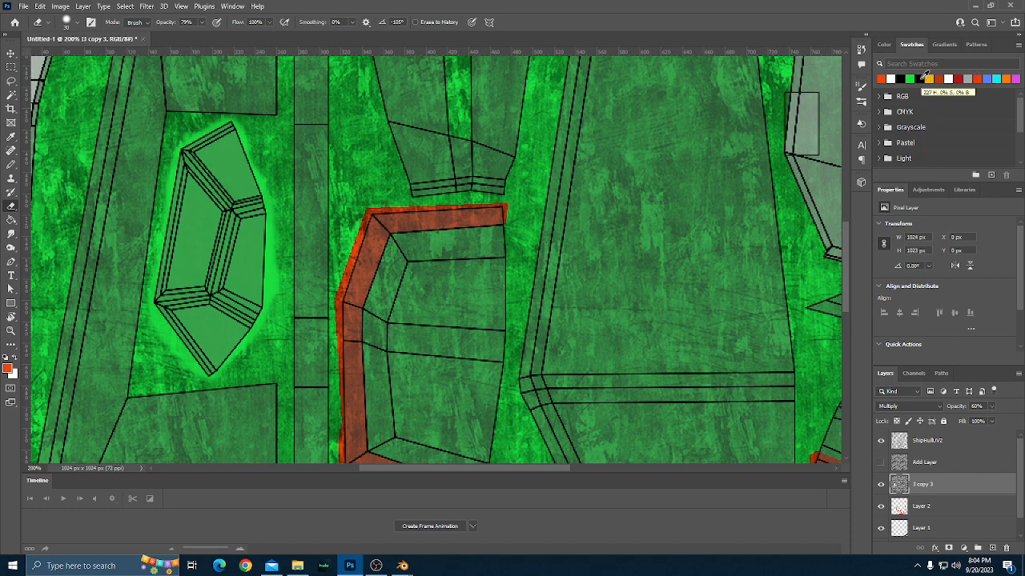
On Layer 1, outline the faceted part's uppermost pane with straight black lines using the 3 px Pencil.
{"action": "left_click", "coordinate": [903, 78]}
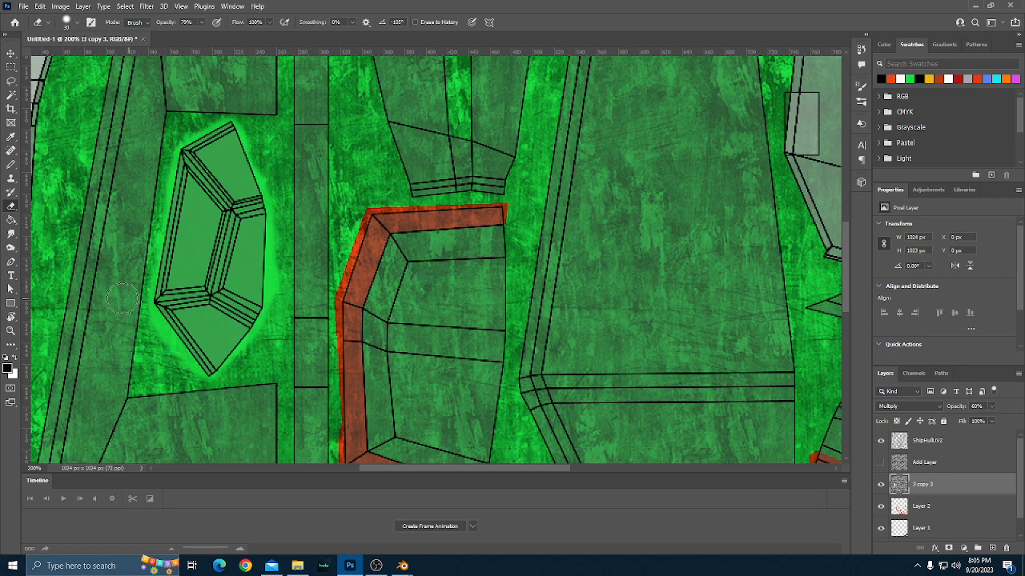
{"action": "left_click", "coordinate": [11, 164]}
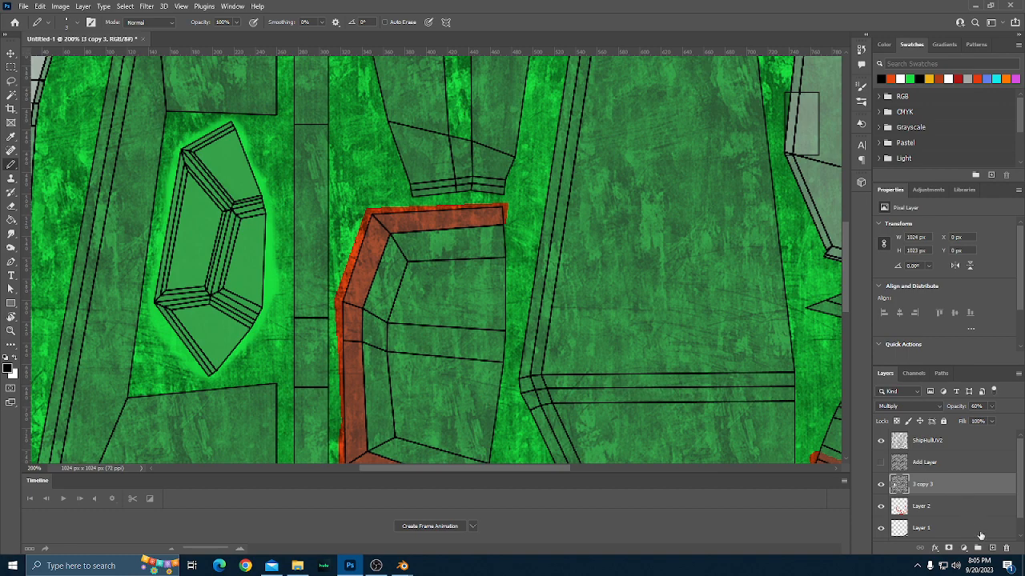
{"action": "left_click", "coordinate": [929, 506]}
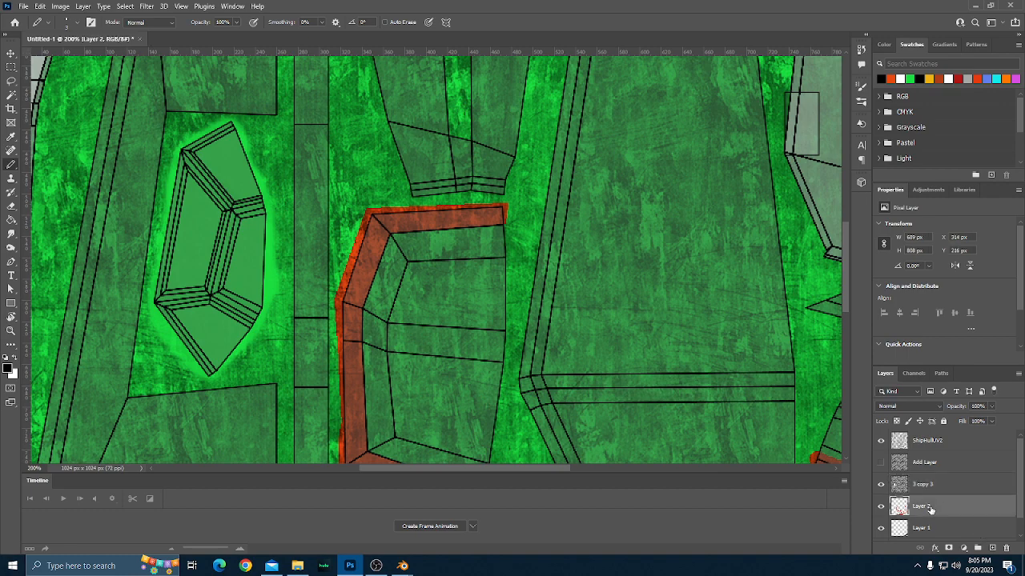
{"action": "scroll", "coordinate": [921, 501], "scroll_direction": "down", "scroll_amount": 1}
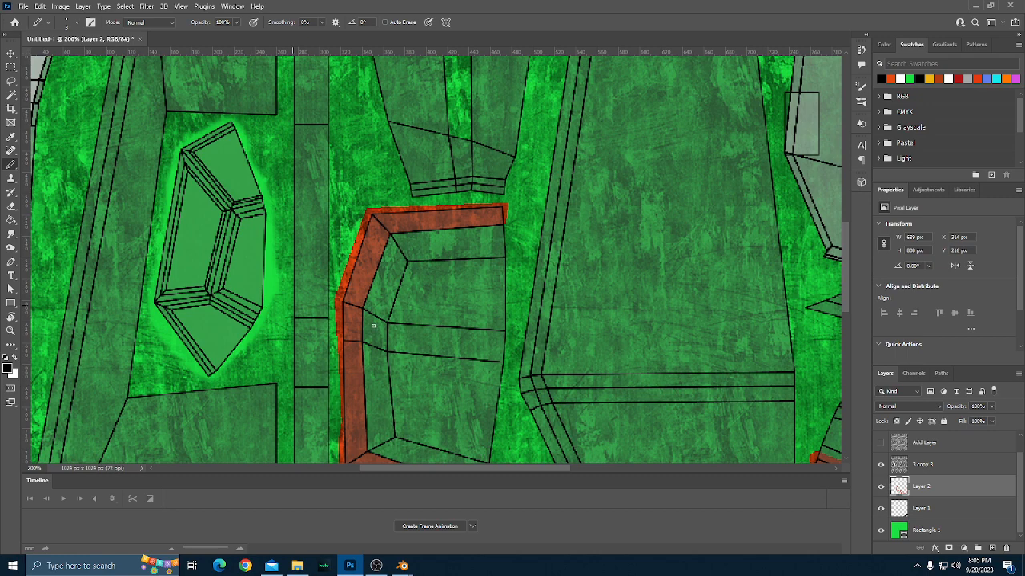
{"action": "left_click", "coordinate": [929, 508]}
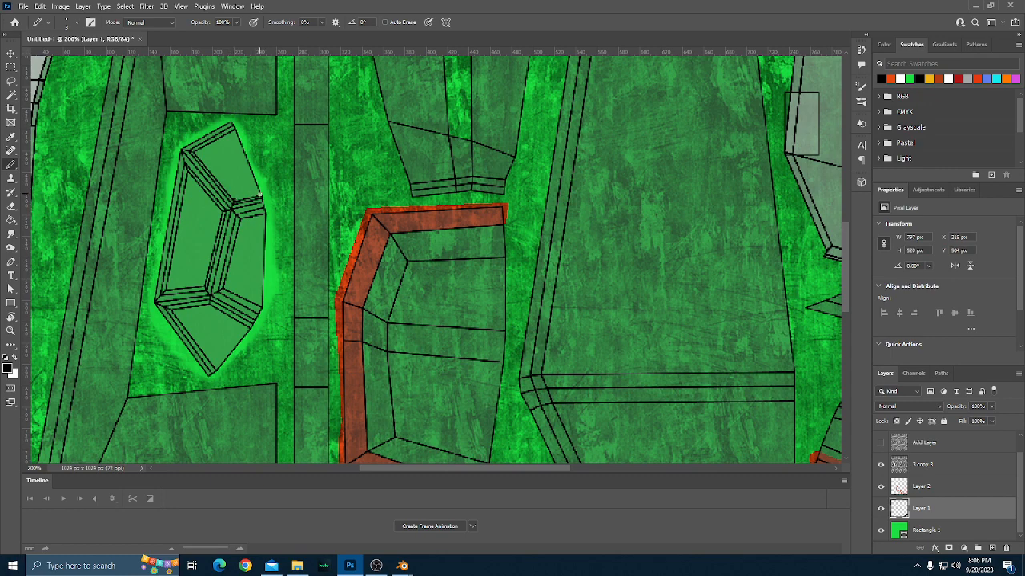
{"action": "left_click", "coordinate": [259, 193], "text": "shift"}
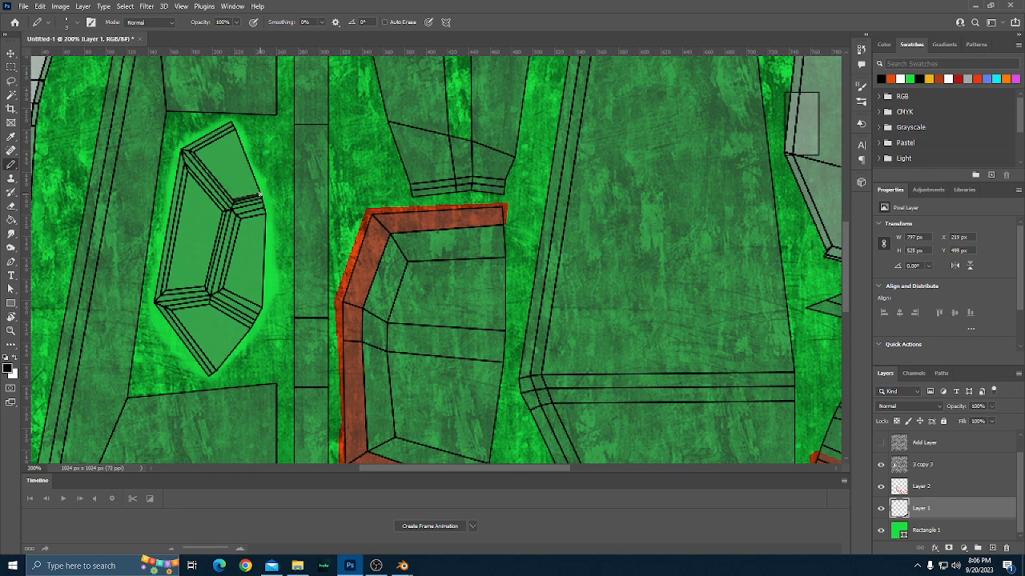
{"action": "left_click", "coordinate": [233, 129], "text": "shift"}
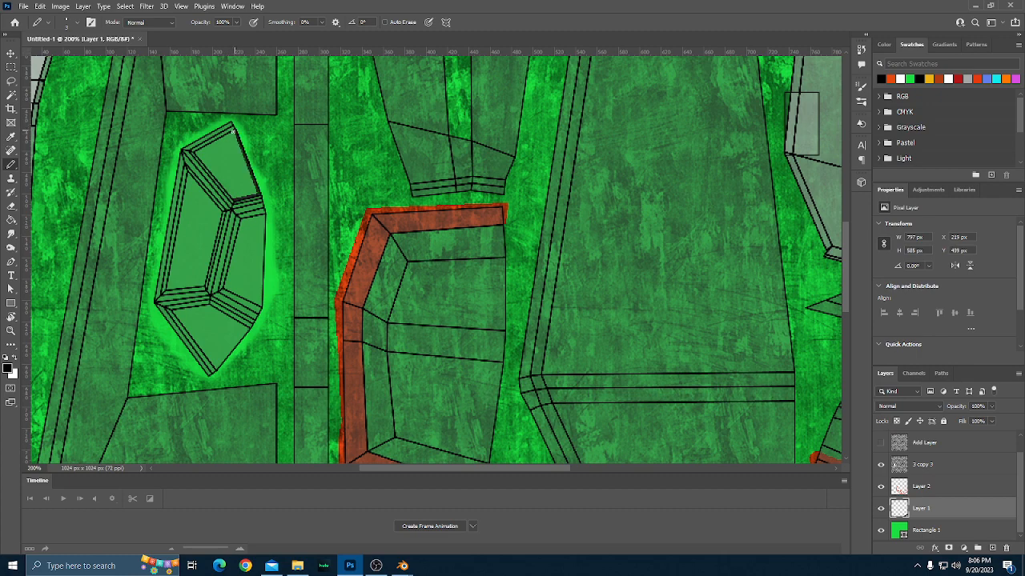
{"action": "left_click", "coordinate": [196, 151], "text": "shift"}
{"action": "left_click", "coordinate": [227, 205], "text": "shift"}
Outline the faceted part's large left-hand pane with straight black Pencil lines along all four edges.
{"action": "left_click", "coordinate": [187, 172]}
{"action": "left_click", "coordinate": [221, 211], "text": "shift"}
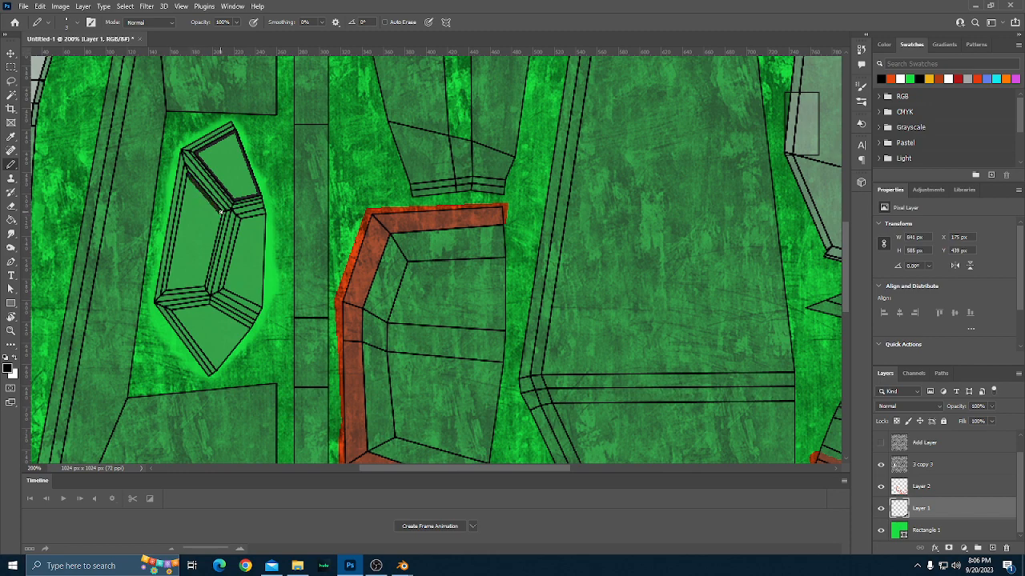
{"action": "left_click", "coordinate": [202, 283], "text": "shift"}
{"action": "left_click", "coordinate": [166, 289], "text": "shift"}
{"action": "left_click", "coordinate": [187, 175], "text": "shift"}
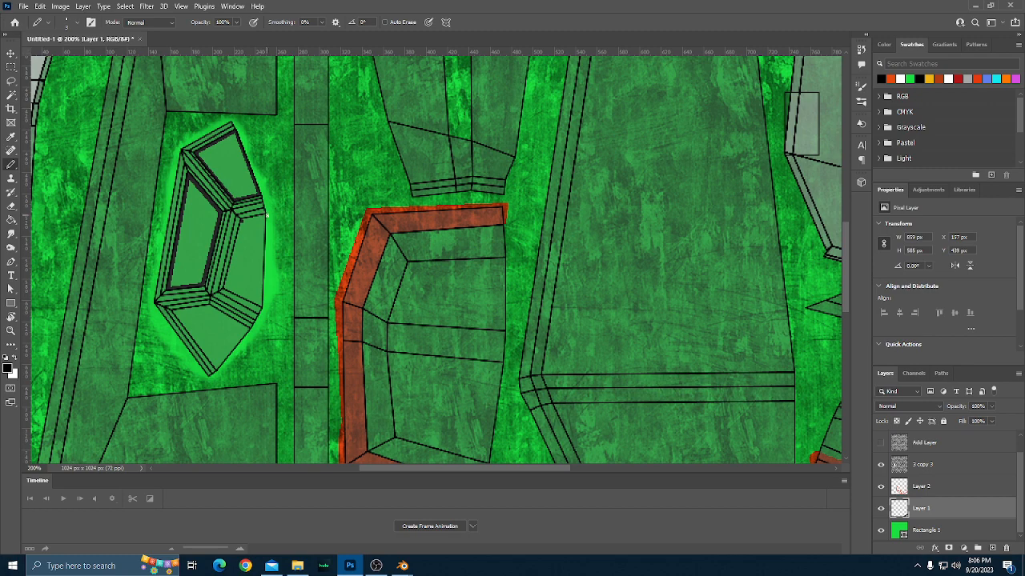
Outline the faceted part's right-hand pane and lowest pane with straight black Pencil lines.
{"action": "left_click", "coordinate": [266, 216], "text": "shift"}
{"action": "left_click", "coordinate": [264, 306], "text": "shift"}
{"action": "left_click", "coordinate": [224, 286], "text": "shift"}
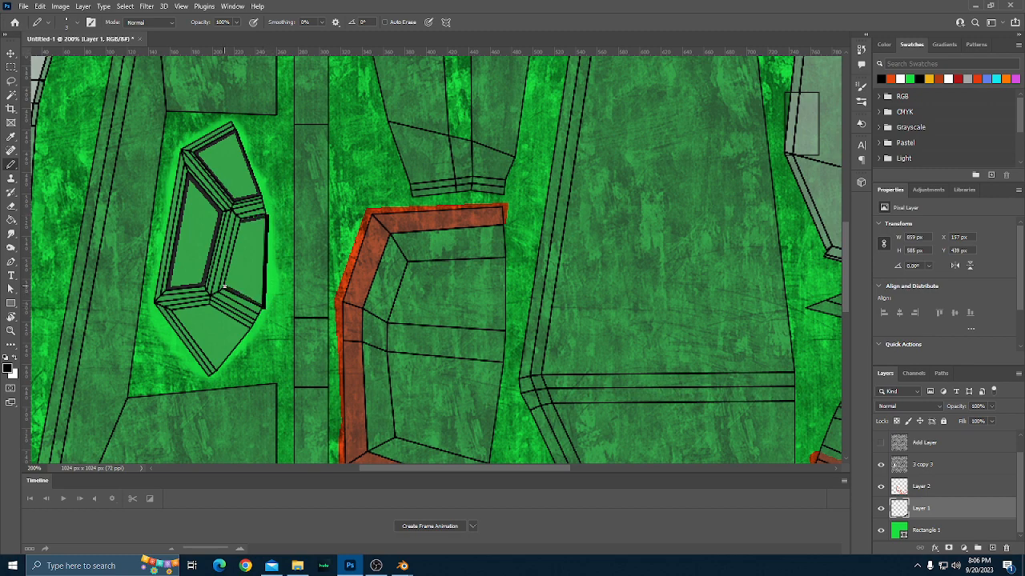
{"action": "left_click", "coordinate": [241, 219], "text": "shift"}
{"action": "scroll", "coordinate": [263, 274], "scroll_direction": "down", "scroll_amount": 2}
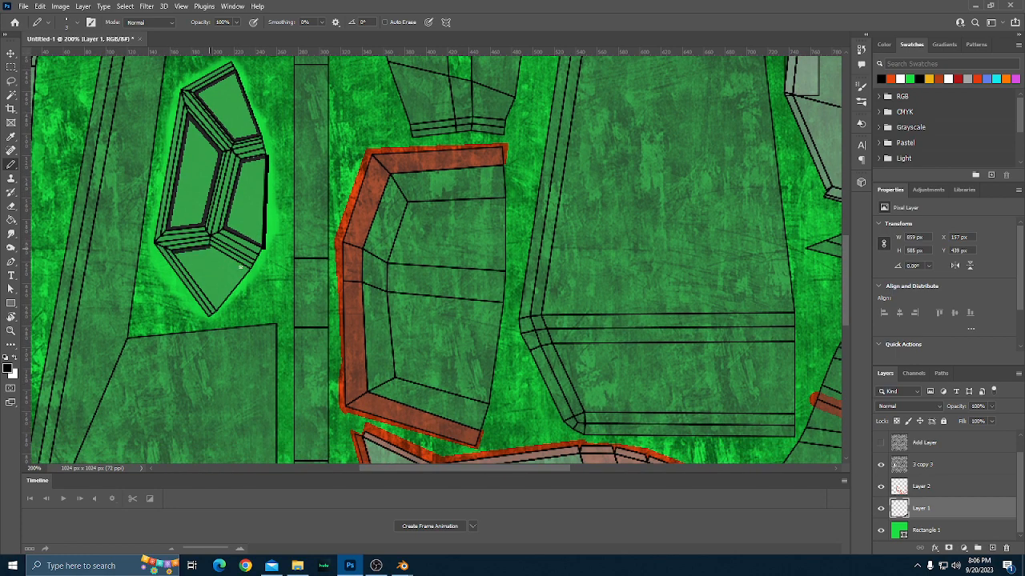
{"action": "left_click", "coordinate": [253, 273], "text": "shift"}
{"action": "left_click", "coordinate": [219, 312], "text": "shift"}
{"action": "left_click", "coordinate": [176, 253], "text": "shift"}
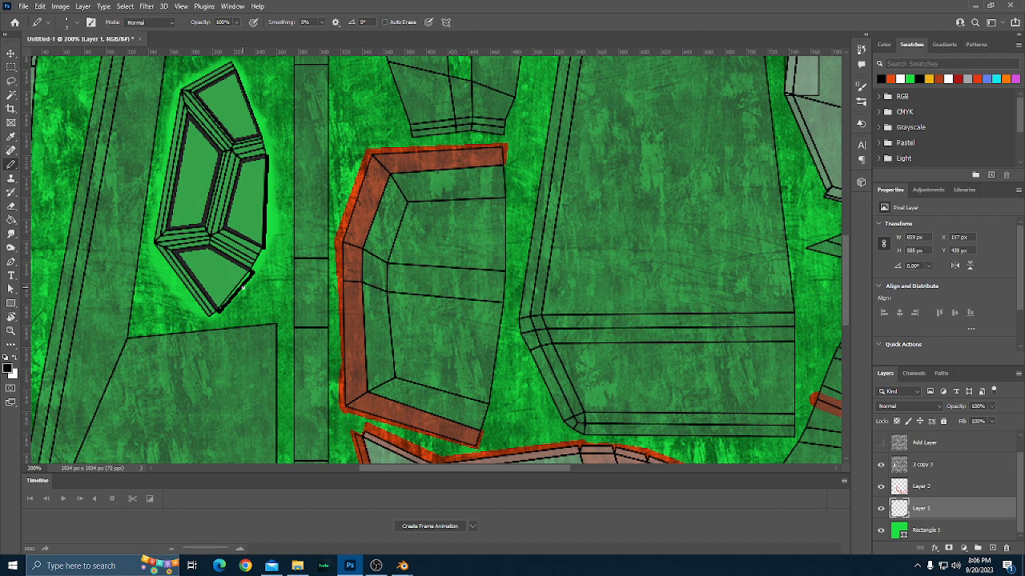
Fill all four outlined panes of the faceted part with black using the Paint Bucket.
{"action": "key", "text": "g"}
{"action": "left_click", "coordinate": [218, 271]}
{"action": "left_click", "coordinate": [245, 214]}
{"action": "left_click", "coordinate": [205, 204]}
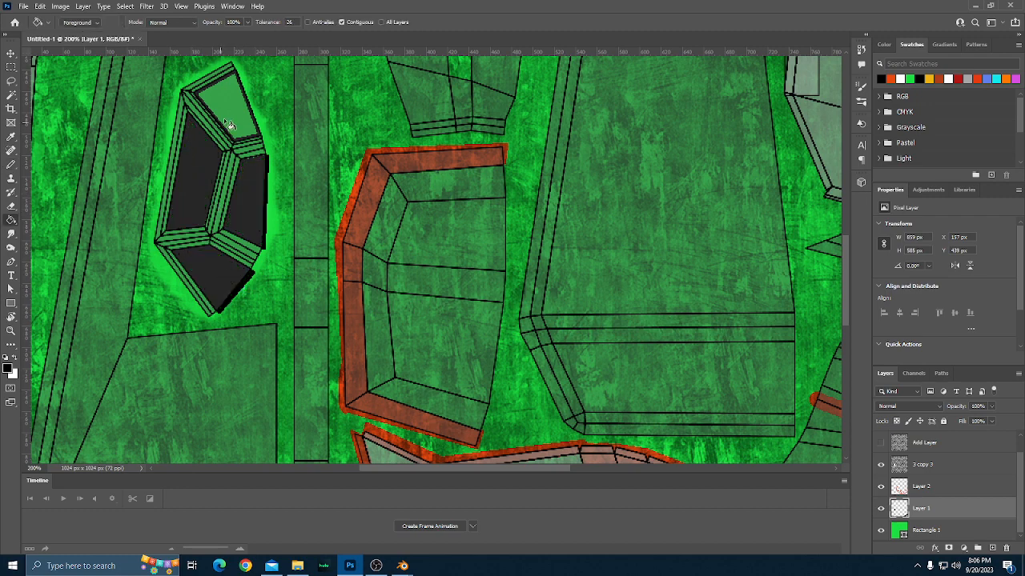
{"action": "left_click", "coordinate": [226, 122]}
{"action": "scroll", "coordinate": [235, 306], "scroll_direction": "up", "scroll_amount": 3}
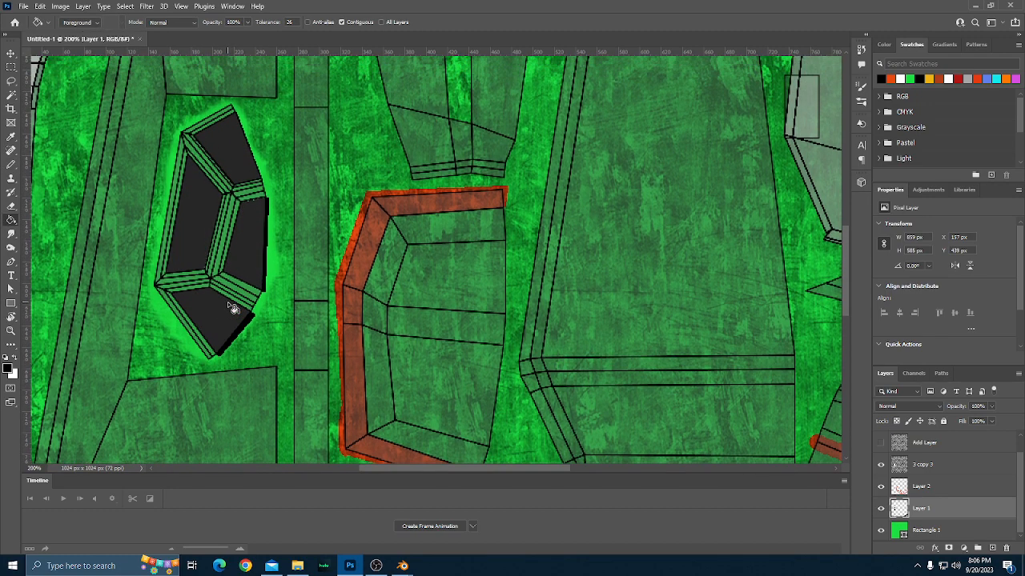
{"action": "scroll", "coordinate": [230, 306], "scroll_direction": "down", "scroll_amount": 1}
{"action": "scroll", "coordinate": [230, 306], "scroll_direction": "down", "scroll_amount": 1}
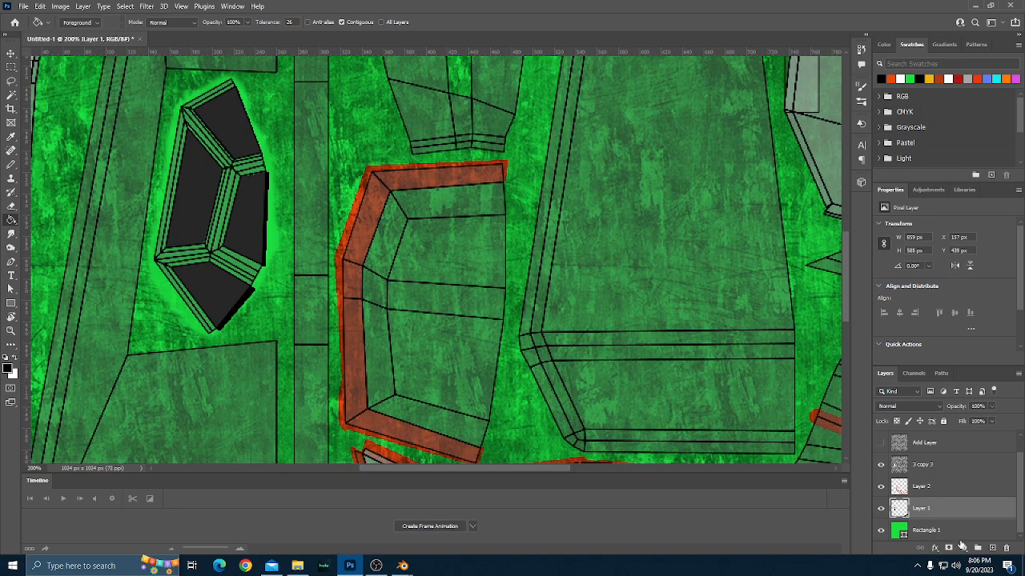
Add a new layer and place it directly below Layer 1, above Rectangle 1.
{"action": "left_click", "coordinate": [991, 548]}
{"action": "scroll", "coordinate": [924, 504], "scroll_direction": "down", "scroll_amount": 1}
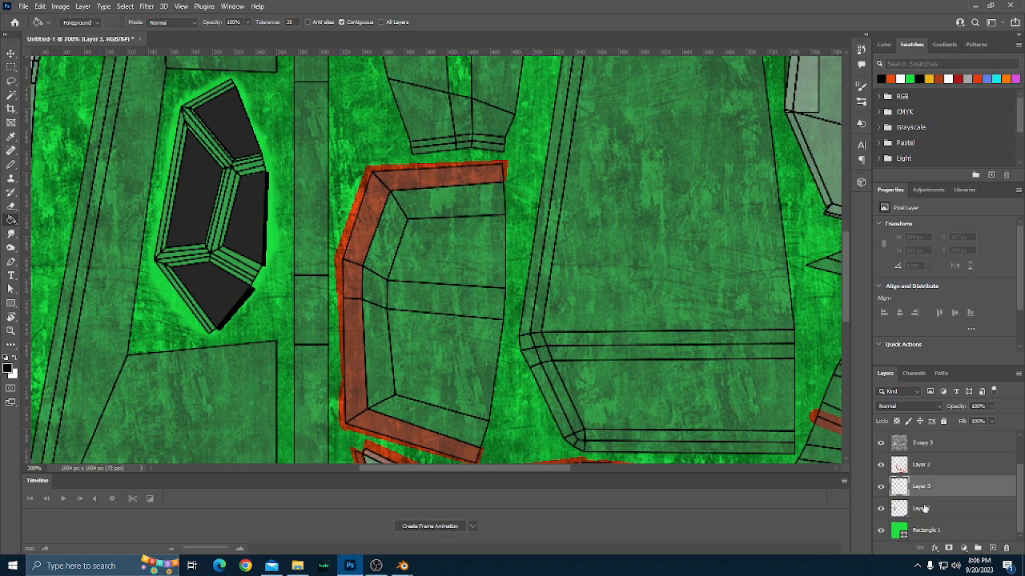
{"action": "left_click_drag", "start_coordinate": [926, 491], "coordinate": [921, 516]}
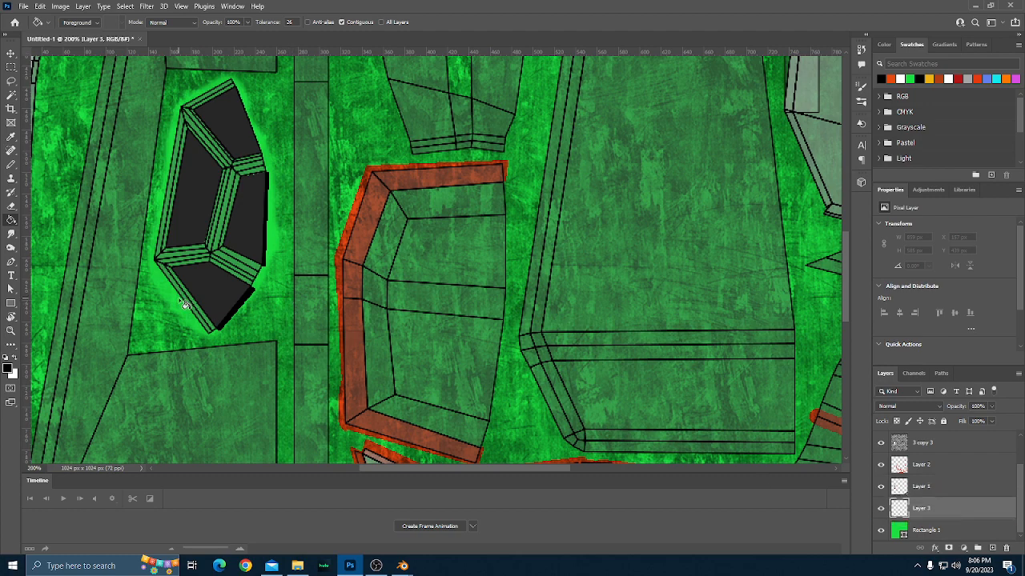
Lasso around the whole faceted part, fill the selection with grey #888888 behind the black panes, and deselect it.
{"action": "left_click", "coordinate": [10, 81]}
{"action": "mouse_move", "coordinate": [185, 314]}
{"action": "left_mouse_down"}
{"action": "mouse_move", "coordinate": [150, 258]}
{"action": "mouse_move", "coordinate": [171, 117]}
{"action": "mouse_move", "coordinate": [181, 88]}
{"action": "mouse_move", "coordinate": [236, 75]}
{"action": "mouse_move", "coordinate": [275, 145]}
{"action": "mouse_move", "coordinate": [279, 266]}
{"action": "mouse_move", "coordinate": [262, 318]}
{"action": "mouse_move", "coordinate": [237, 335]}
{"action": "mouse_move", "coordinate": [187, 317]}
{"action": "left_mouse_up"}
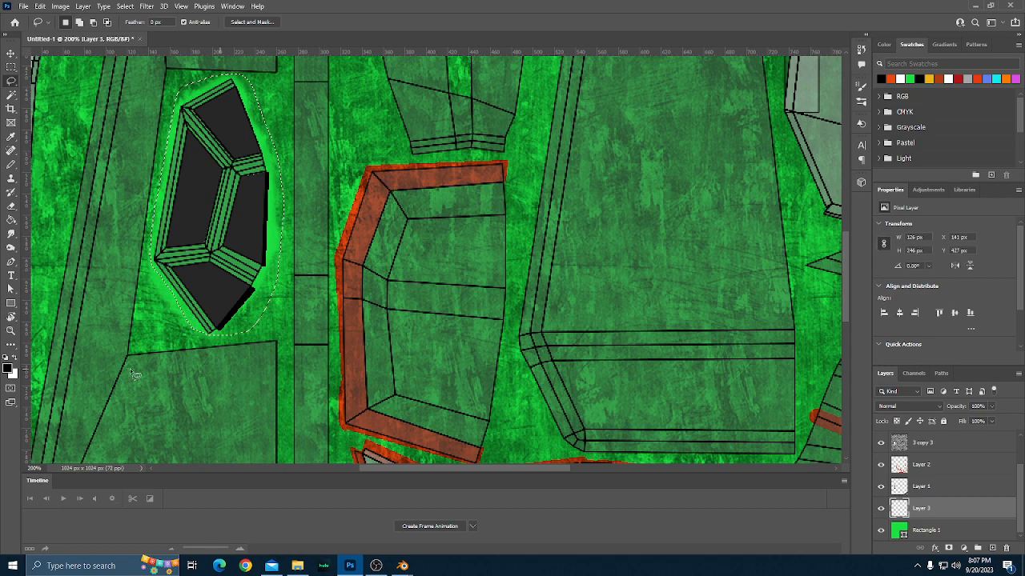
{"action": "left_click", "coordinate": [10, 369]}
{"action": "left_click", "coordinate": [47, 339]}
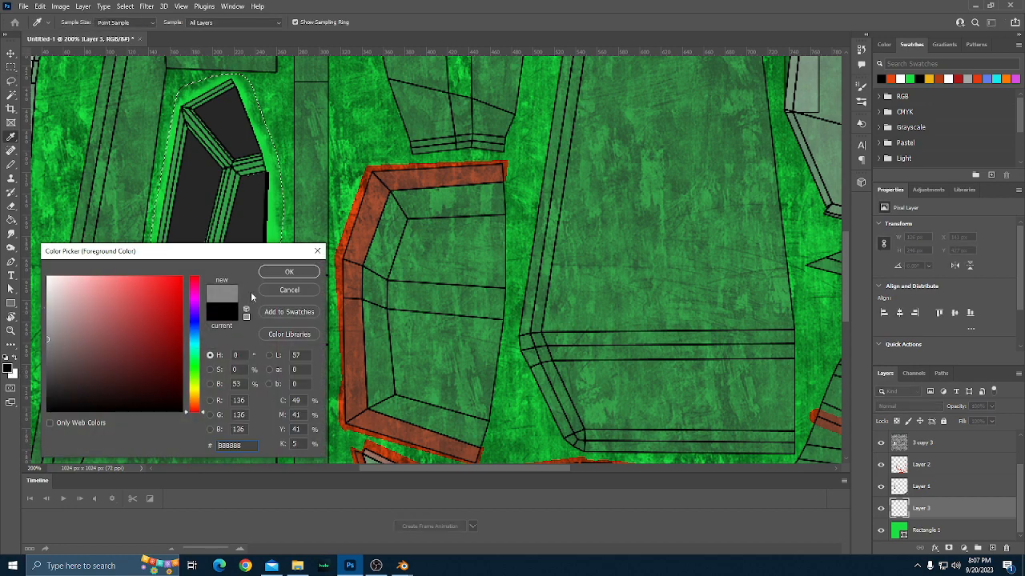
{"action": "left_click", "coordinate": [287, 272]}
{"action": "key", "text": "g"}
{"action": "left_click", "coordinate": [237, 344]}
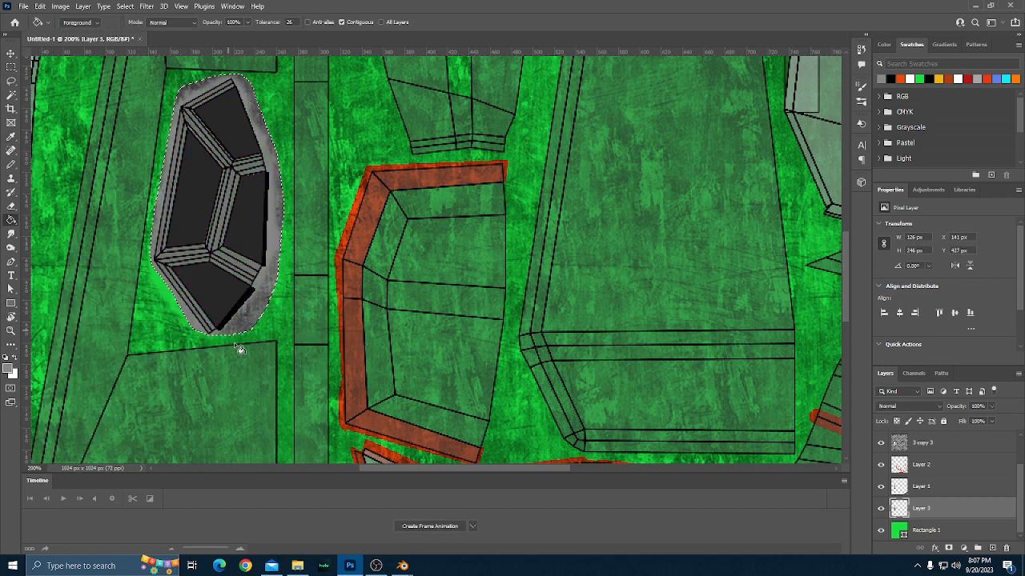
{"action": "scroll", "coordinate": [231, 330], "scroll_direction": "up", "scroll_amount": 1}
{"action": "scroll", "coordinate": [230, 330], "scroll_direction": "up", "scroll_amount": 3}
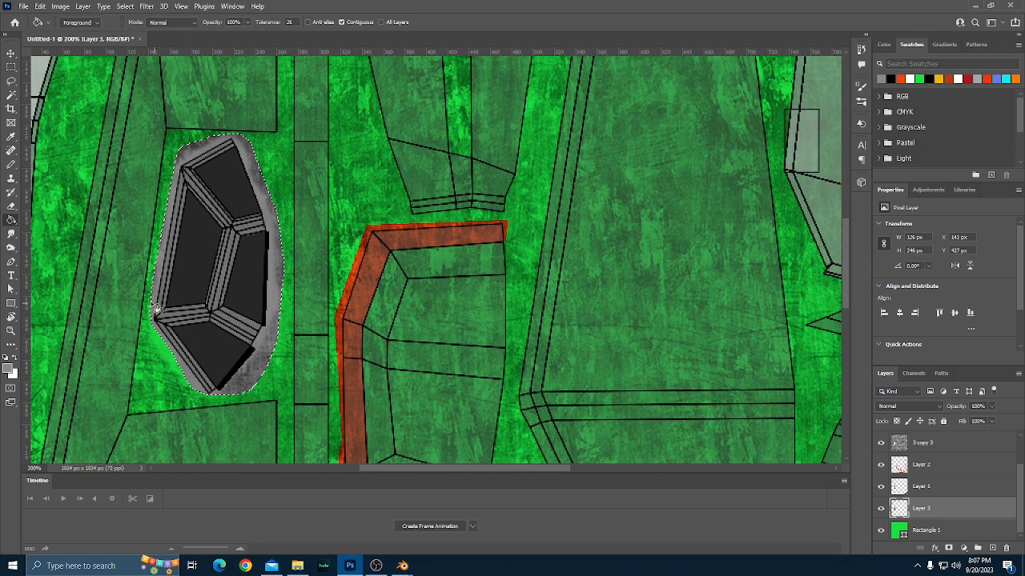
{"action": "scroll", "coordinate": [172, 314], "scroll_direction": "down", "scroll_amount": 1}
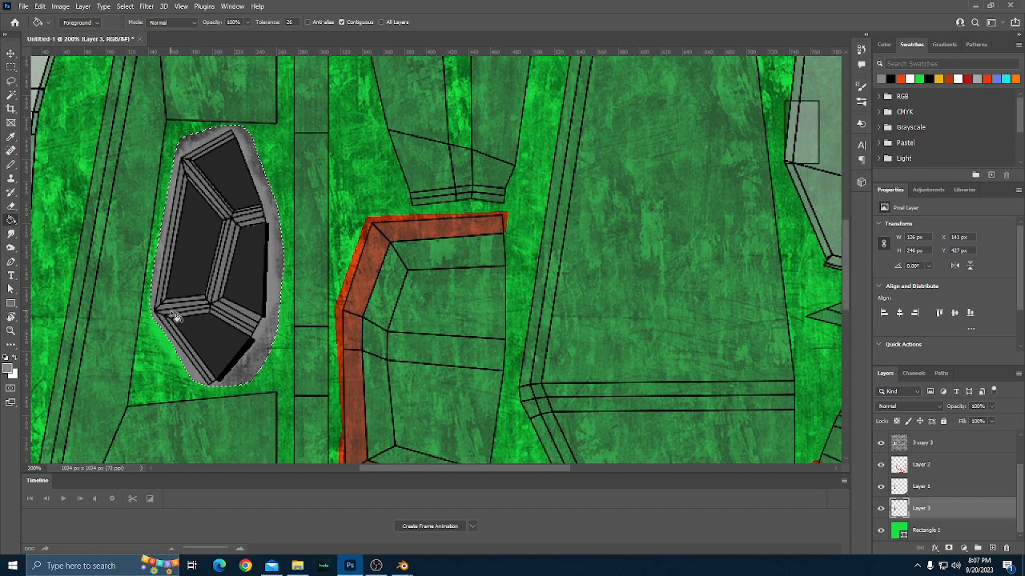
{"action": "key", "text": "ctrl+d"}
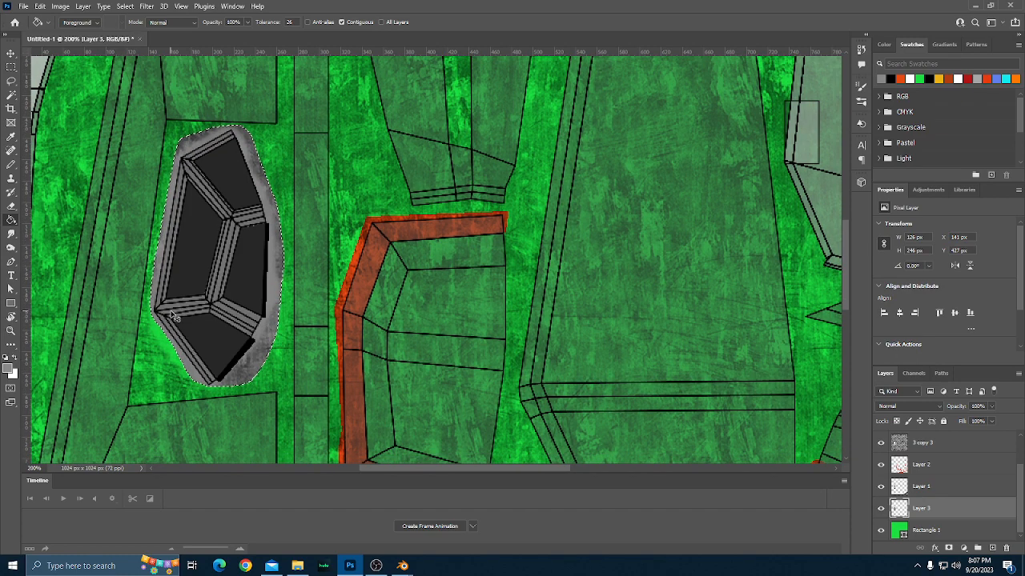
Examine the grey-framed faceted part and the rest of the texture layout, checking which parts are still unpainted.
{"action": "scroll", "coordinate": [275, 333], "scroll_direction": "down", "scroll_amount": 5}
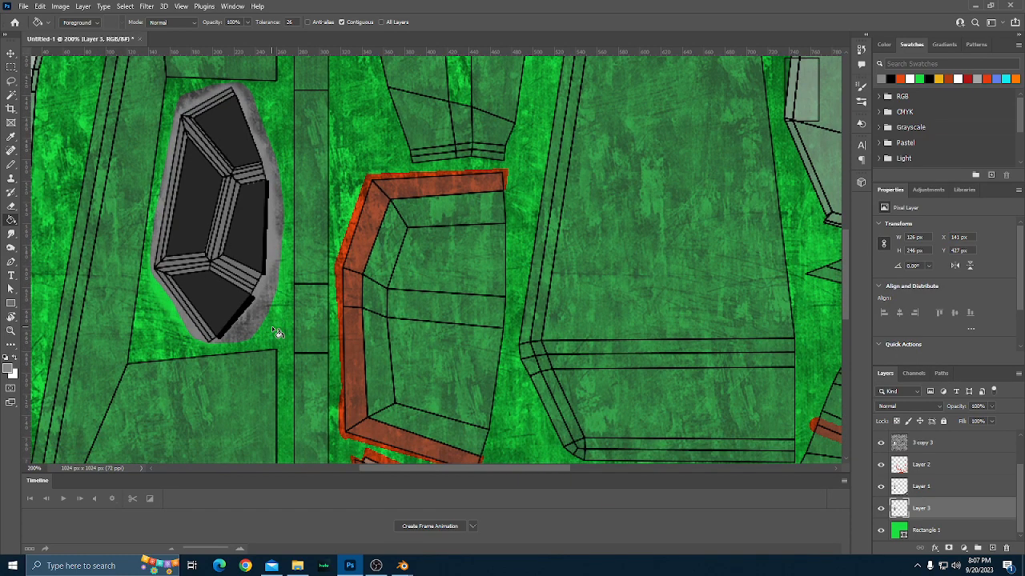
{"action": "scroll", "coordinate": [273, 330], "scroll_direction": "up", "scroll_amount": 1}
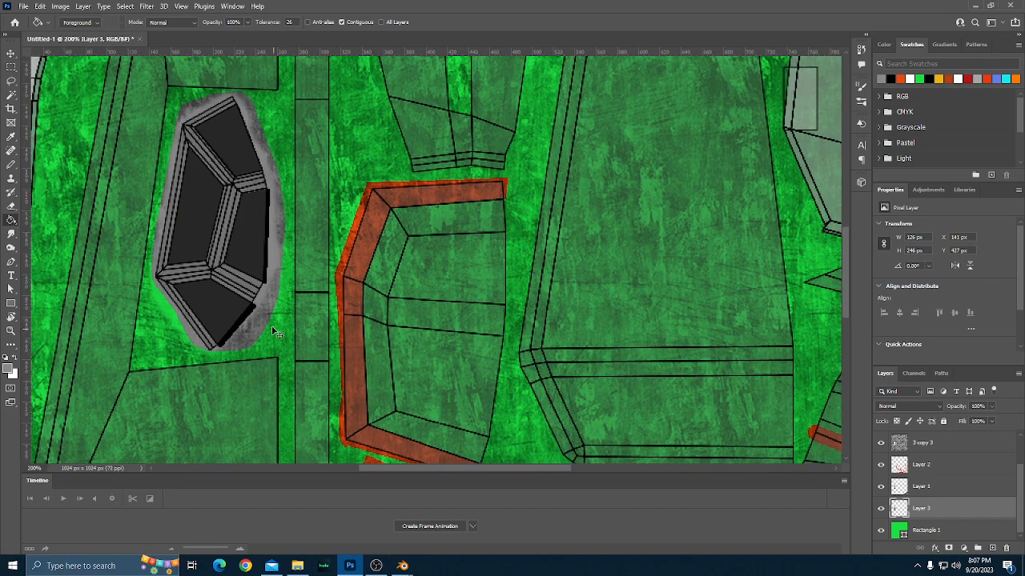
{"action": "key", "text": "ctrl+minus"}
{"action": "scroll", "coordinate": [370, 328], "scroll_direction": "down", "scroll_amount": 1}
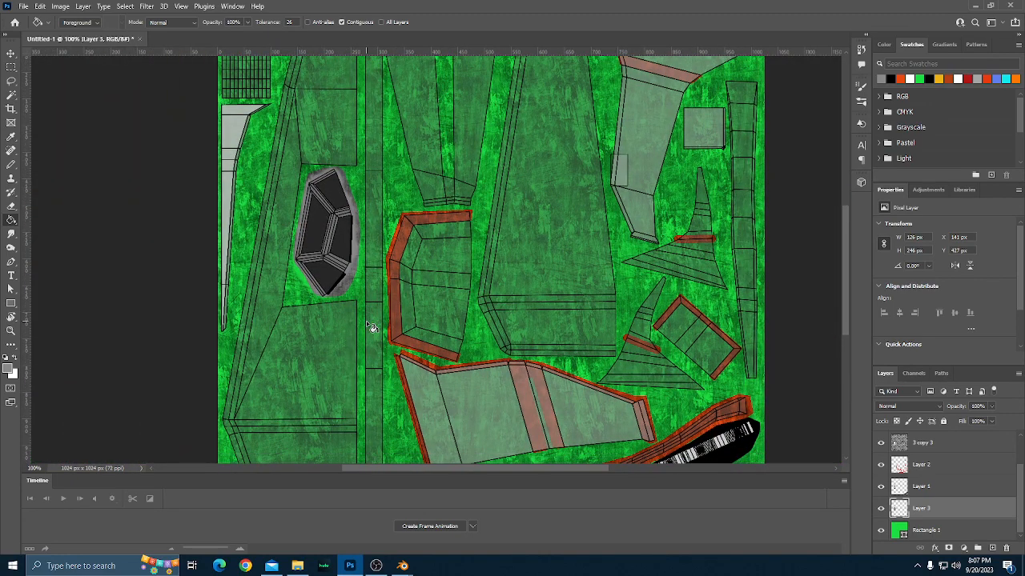
{"action": "scroll", "coordinate": [371, 328], "scroll_direction": "up", "scroll_amount": 7}
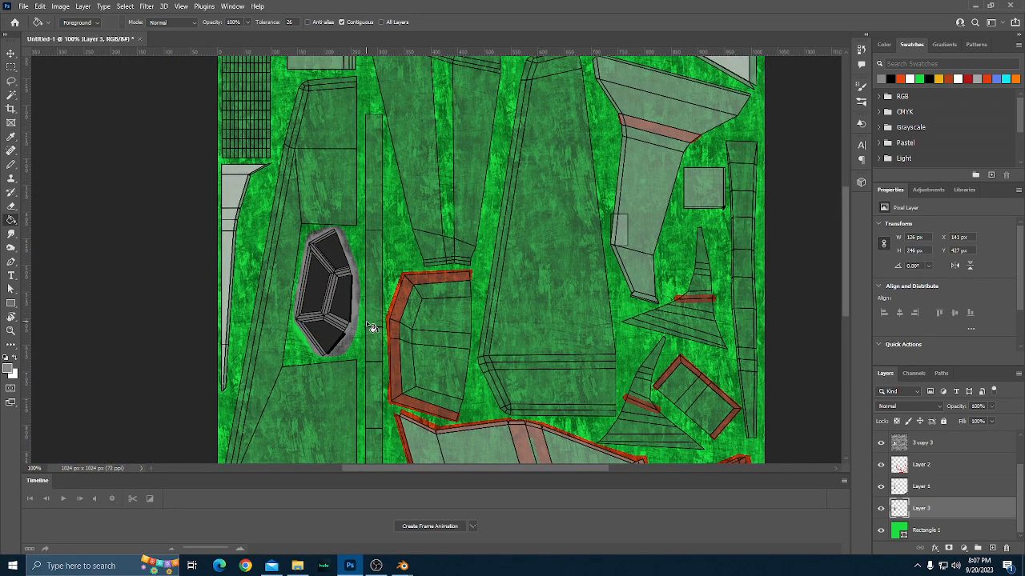
{"action": "scroll", "coordinate": [370, 327], "scroll_direction": "up", "scroll_amount": 9}
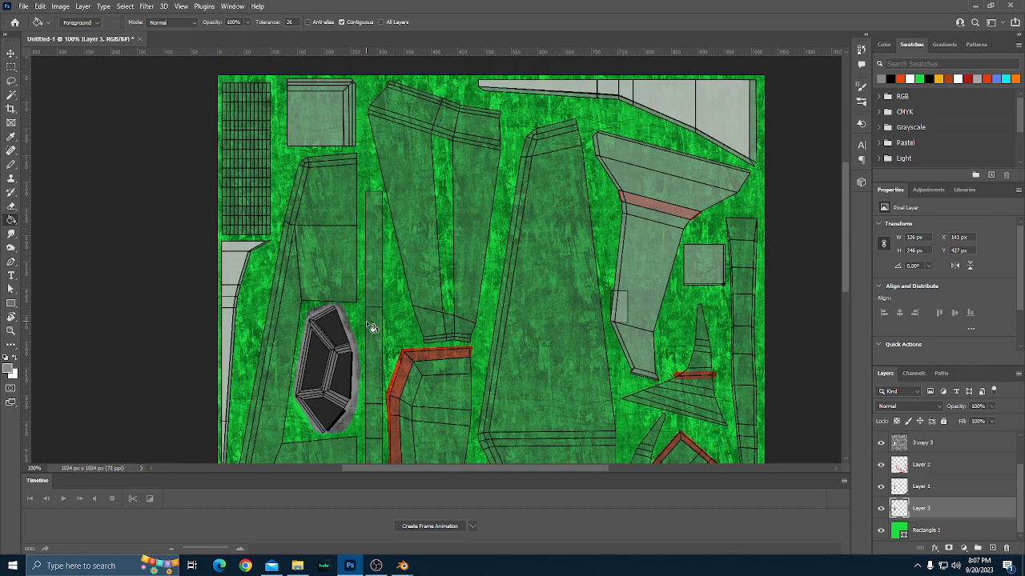
{"action": "scroll", "coordinate": [370, 328], "scroll_direction": "down", "scroll_amount": 4}
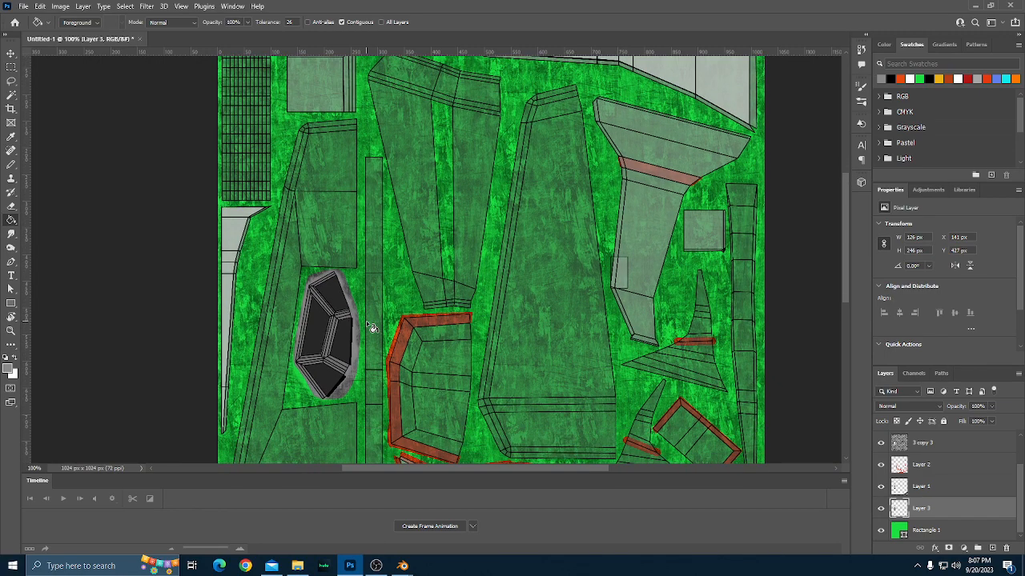
{"action": "scroll", "coordinate": [371, 328], "scroll_direction": "down", "scroll_amount": 16}
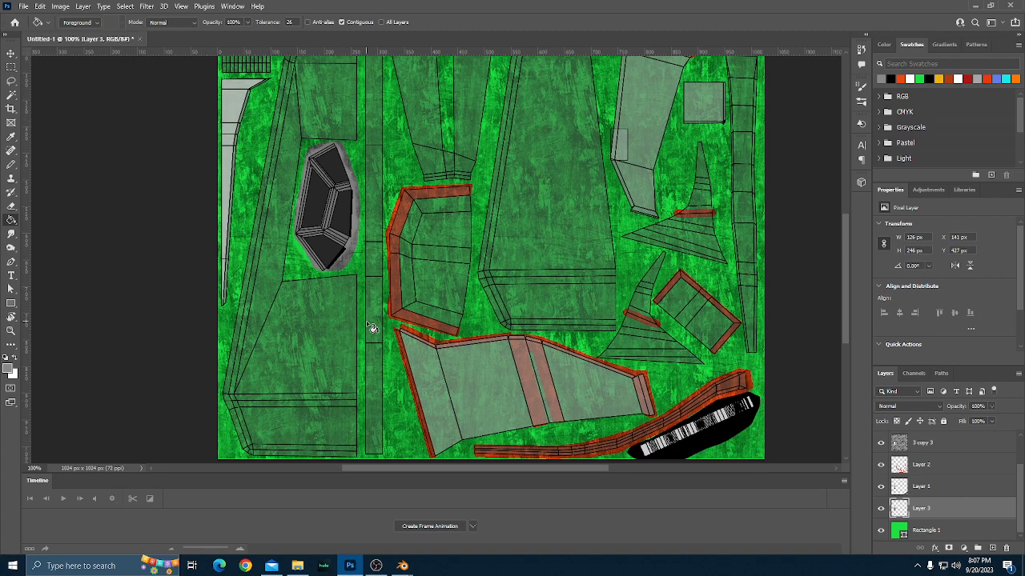
On Layer 2, draw an orange-red Pencil line along the inner edge of the large tapered part's bottom border.
{"action": "scroll", "coordinate": [370, 328], "scroll_direction": "down", "scroll_amount": 3}
{"action": "left_click", "coordinate": [937, 466]}
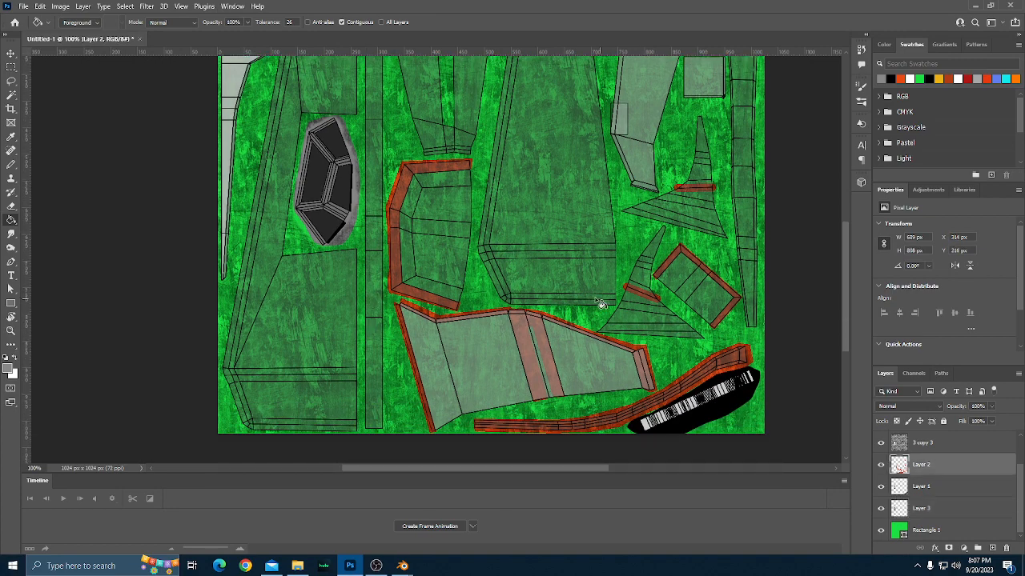
{"action": "scroll", "coordinate": [552, 280], "scroll_direction": "down", "scroll_amount": 1}
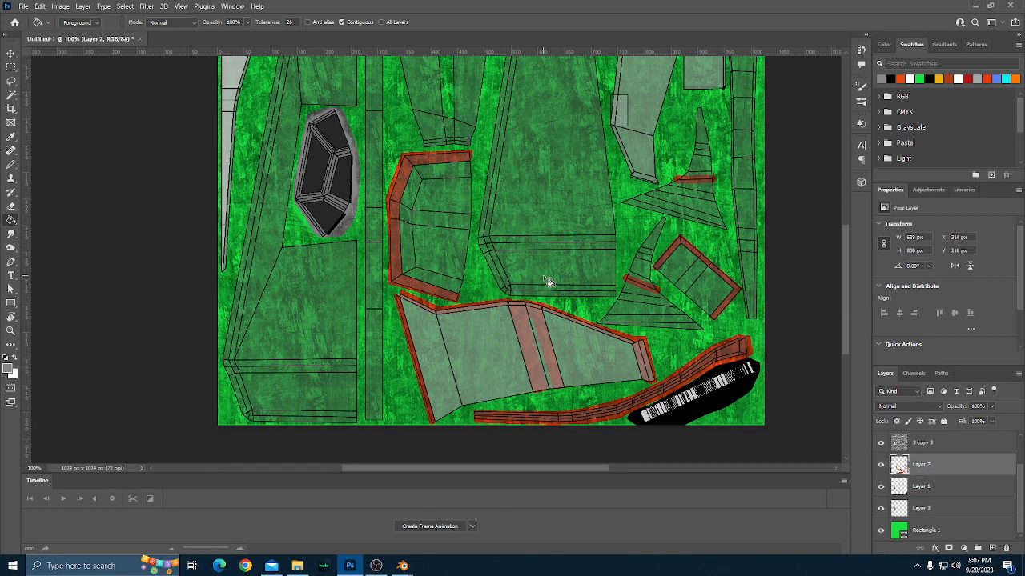
{"action": "scroll", "coordinate": [544, 282], "scroll_direction": "up", "scroll_amount": 3}
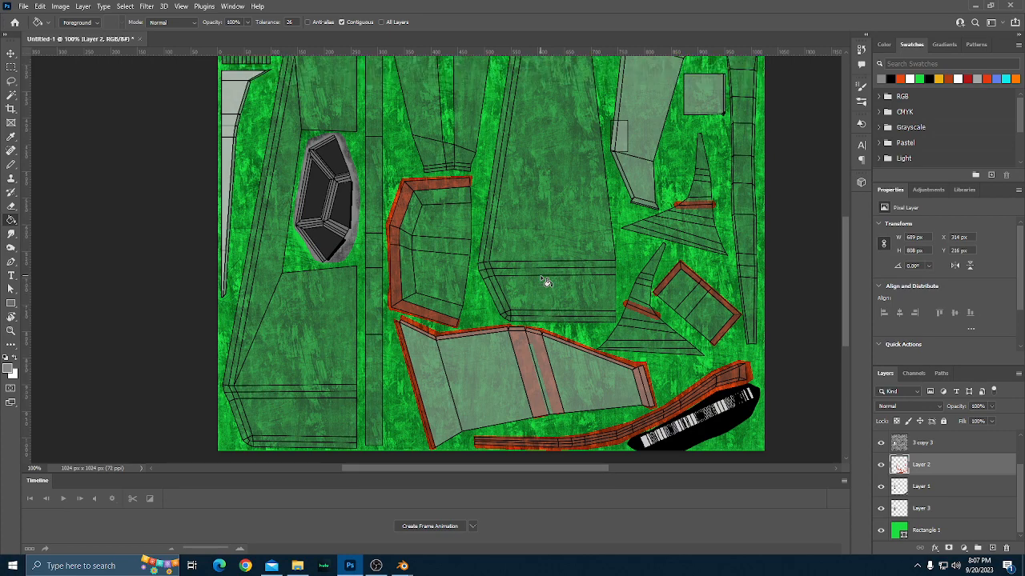
{"action": "scroll", "coordinate": [545, 282], "scroll_direction": "down", "scroll_amount": 1}
{"action": "scroll", "coordinate": [545, 282], "scroll_direction": "up", "scroll_amount": 3}
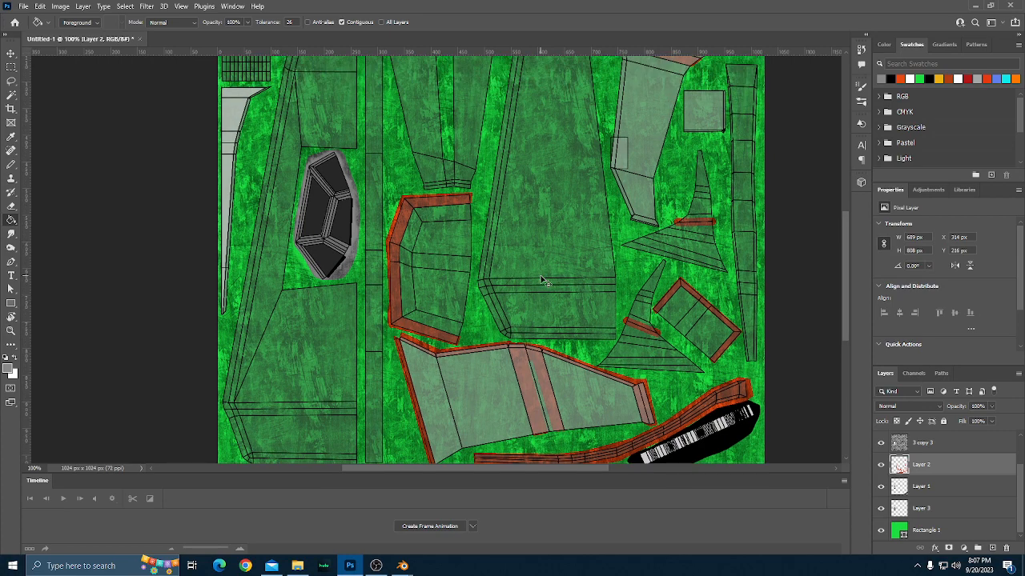
{"action": "key", "text": "ctrl+plus"}
{"action": "scroll", "coordinate": [561, 330], "scroll_direction": "right", "scroll_amount": 5}
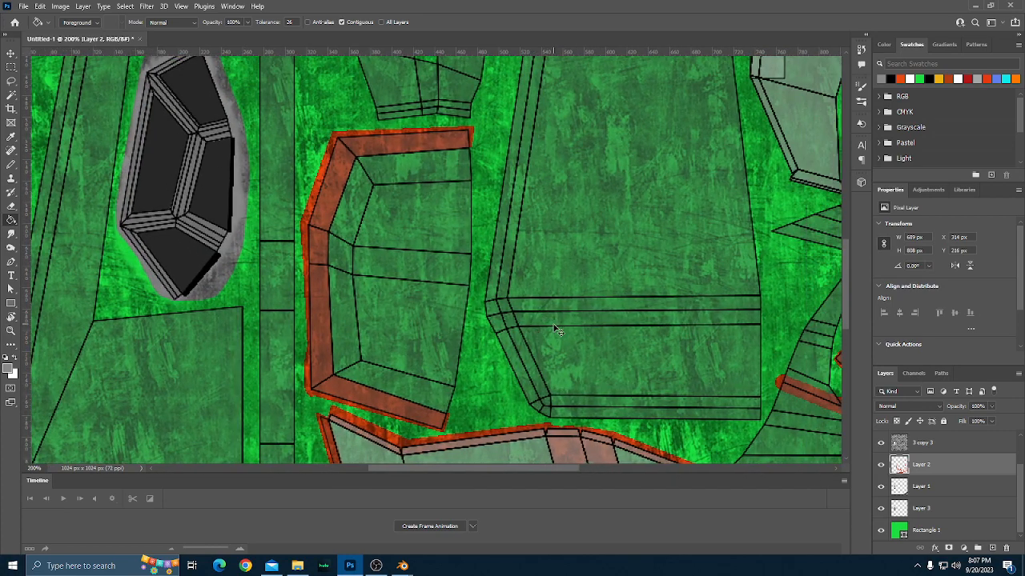
{"action": "scroll", "coordinate": [551, 335], "scroll_direction": "right", "scroll_amount": 2}
{"action": "scroll", "coordinate": [551, 334], "scroll_direction": "down", "scroll_amount": 3}
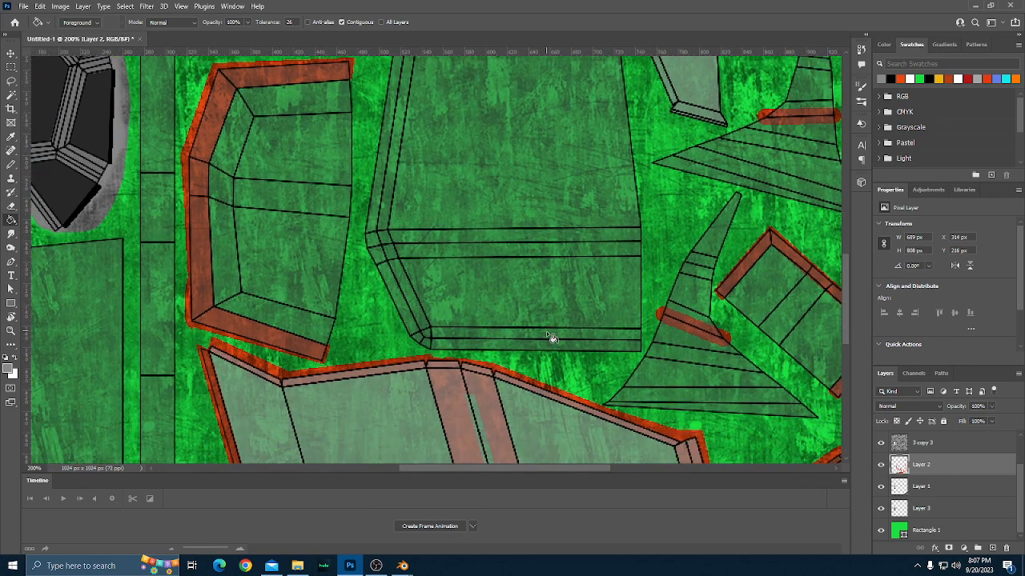
{"action": "left_click", "coordinate": [11, 164]}
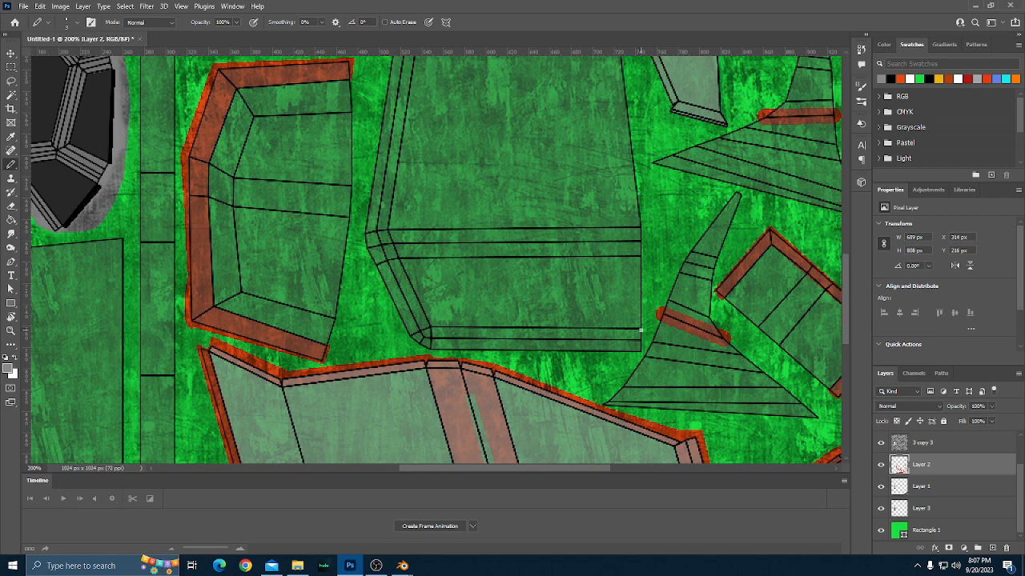
{"action": "left_click", "coordinate": [427, 329], "text": "shift"}
{"action": "left_click", "coordinate": [902, 79]}
{"action": "left_click", "coordinate": [432, 329], "text": "shift"}
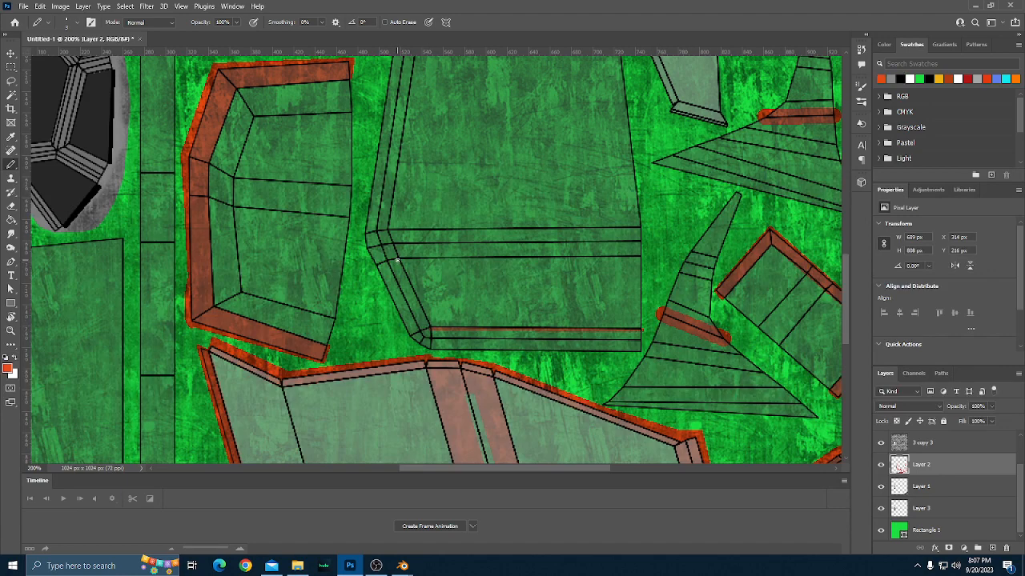
Continue the orange-red line up the slanted lower corner of the tapered part, along the border's inner edge.
{"action": "left_click", "coordinate": [397, 261], "text": "shift"}
{"action": "left_click", "coordinate": [393, 245], "text": "shift"}
{"action": "left_click", "coordinate": [387, 233], "text": "shift"}
{"action": "scroll", "coordinate": [496, 204], "scroll_direction": "up", "scroll_amount": 2}
{"action": "scroll", "coordinate": [509, 208], "scroll_direction": "up", "scroll_amount": 10}
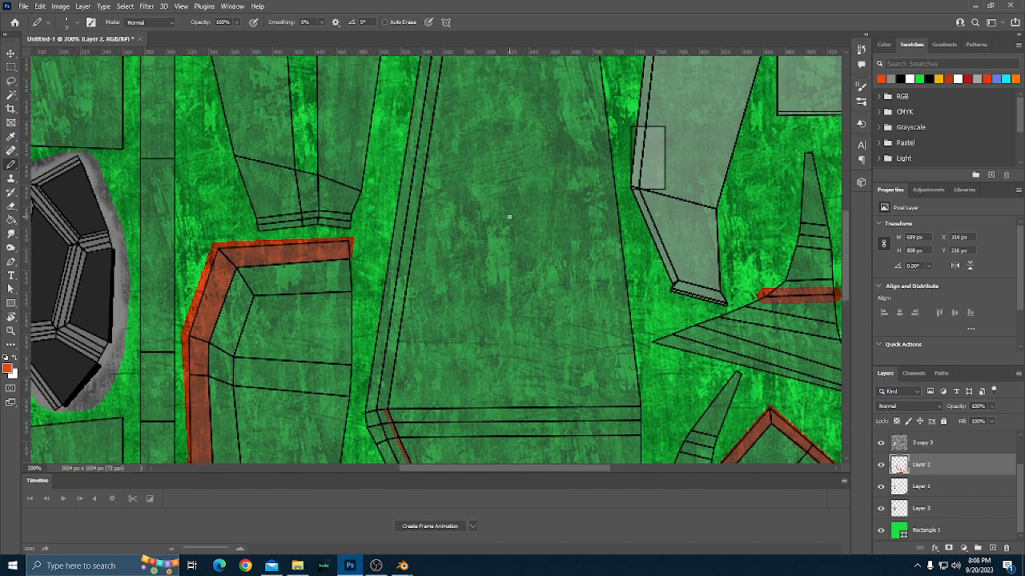
{"action": "scroll", "coordinate": [509, 220], "scroll_direction": "up", "scroll_amount": 1}
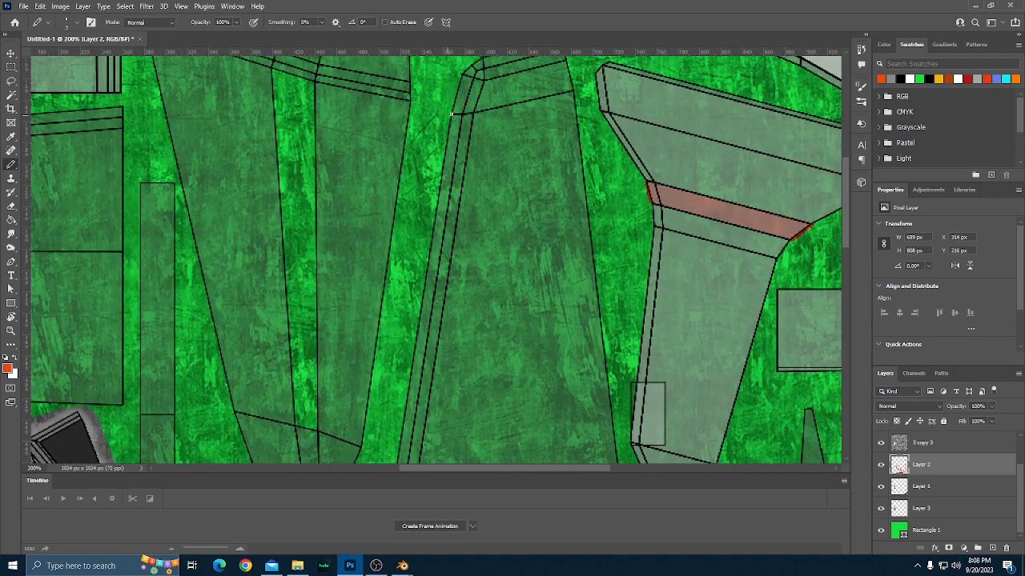
{"action": "left_click", "coordinate": [470, 110], "text": "shift"}
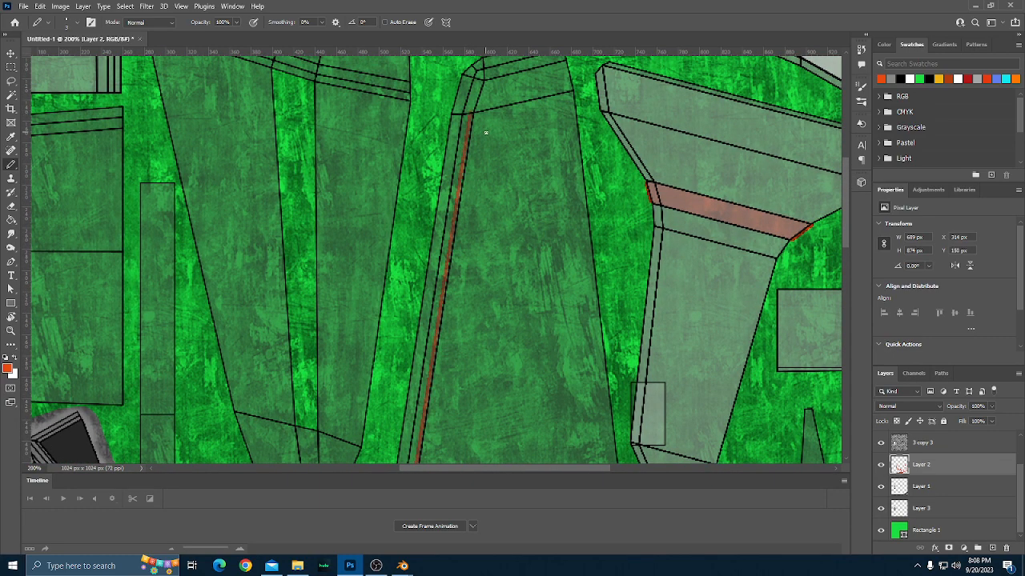
{"action": "key", "text": "ctrl+z"}
Extend the orange-red line up the long side border's inner edge, from the lower corner to the part's upper cross line.
{"action": "scroll", "coordinate": [488, 152], "scroll_direction": "down", "scroll_amount": 10}
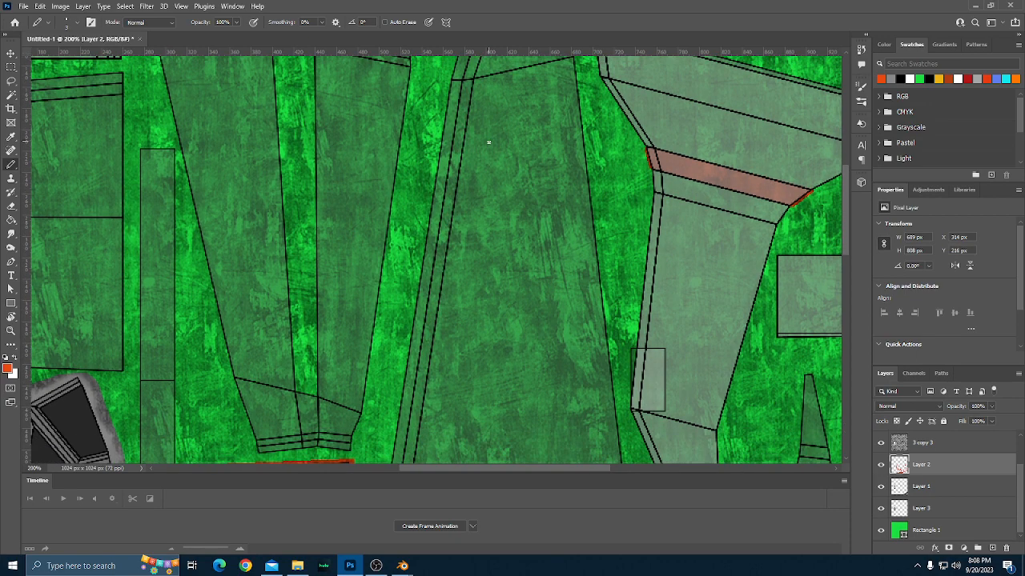
{"action": "scroll", "coordinate": [491, 166], "scroll_direction": "down", "scroll_amount": 5}
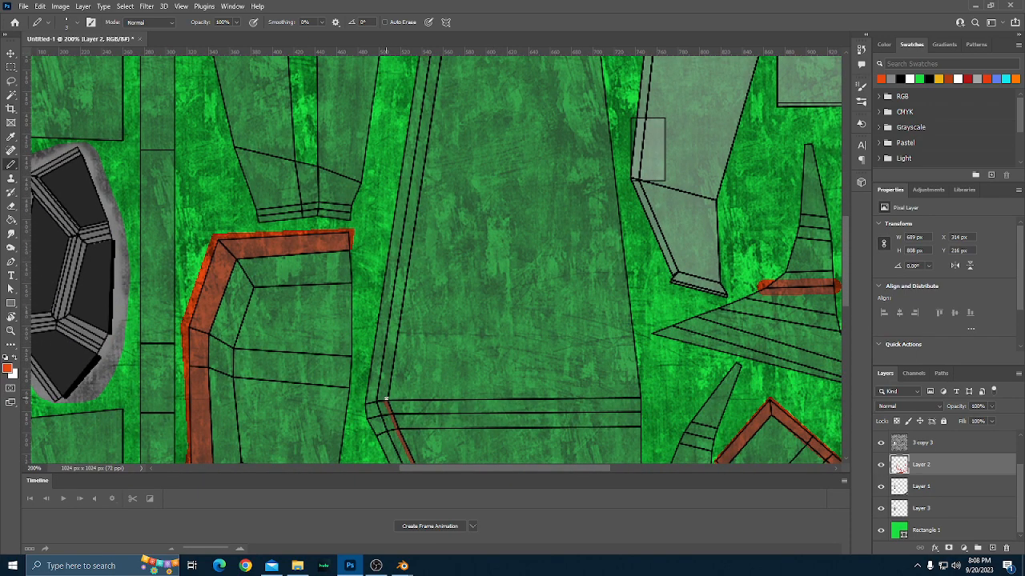
{"action": "scroll", "coordinate": [385, 399], "scroll_direction": "up", "scroll_amount": 8}
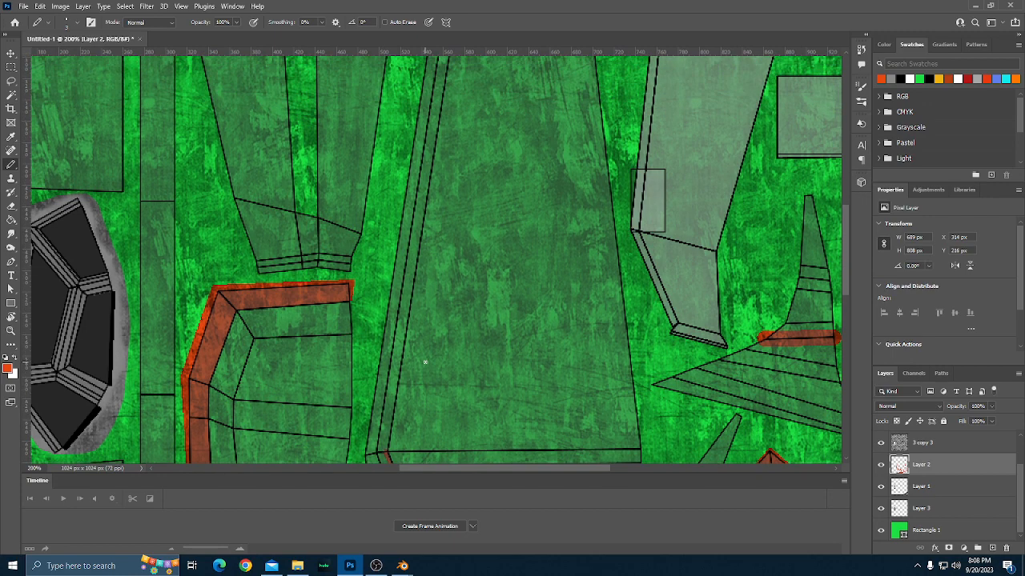
{"action": "scroll", "coordinate": [425, 368], "scroll_direction": "up", "scroll_amount": 3}
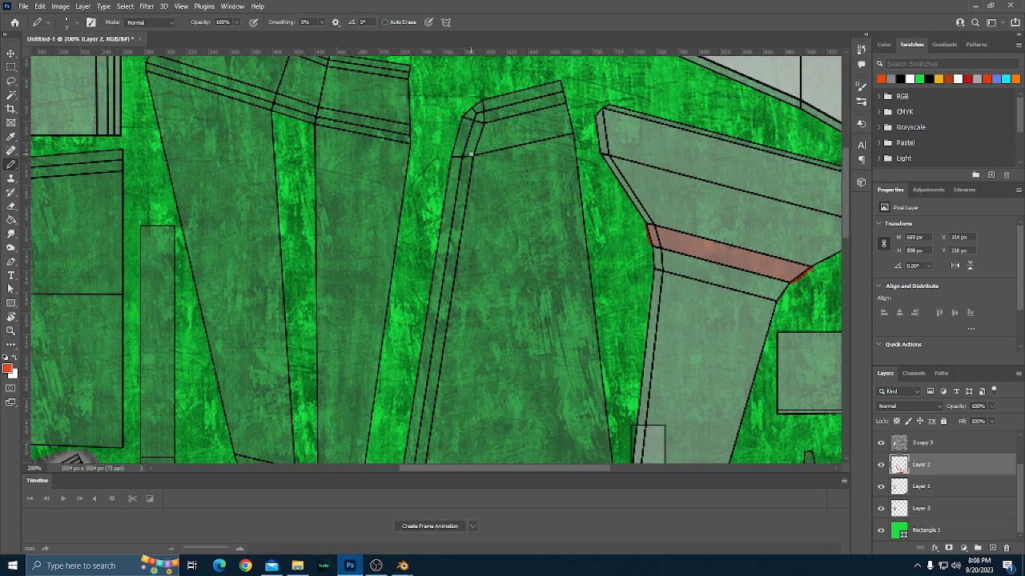
{"action": "left_click", "coordinate": [471, 154], "text": "shift"}
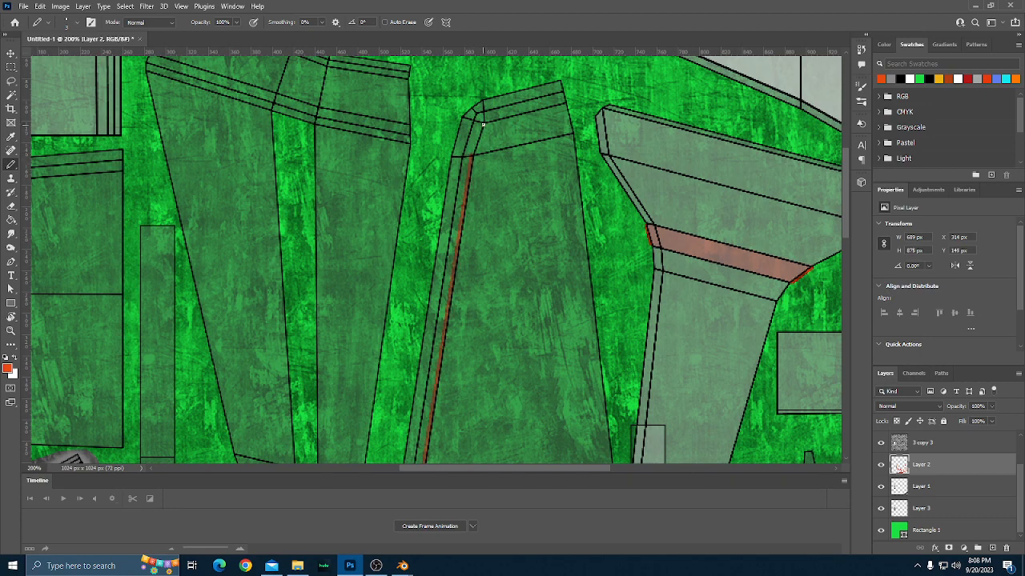
Outline the tapered part's top border in orange-red, running around its end and back outside the upper corner.
{"action": "left_click", "coordinate": [481, 123], "text": "shift"}
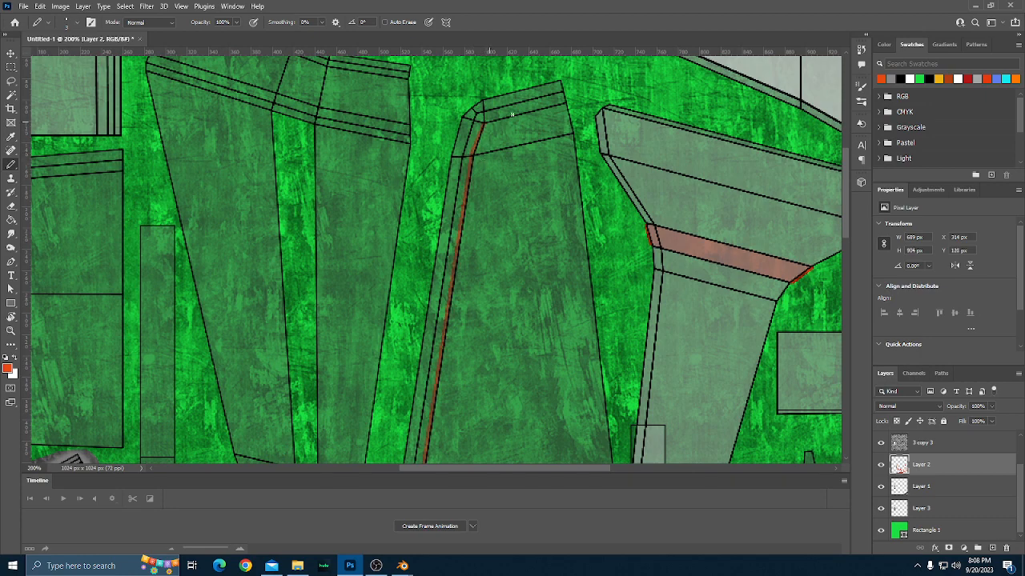
{"action": "left_click", "coordinate": [564, 101], "text": "shift"}
{"action": "left_click", "coordinate": [562, 81], "text": "shift"}
{"action": "left_click", "coordinate": [463, 96], "text": "shift"}
{"action": "left_click", "coordinate": [433, 158], "text": "shift"}
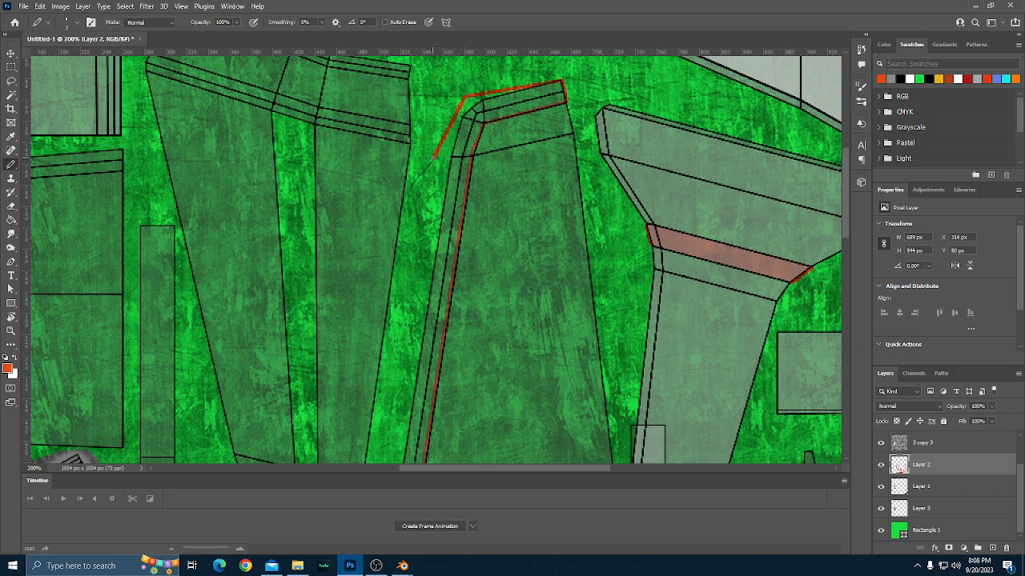
Draw the orange-red outline down outside the part's long side, around the lower corner and along the bottom, closing it at the bottom border's end.
{"action": "scroll", "coordinate": [432, 158], "scroll_direction": "down", "scroll_amount": 10}
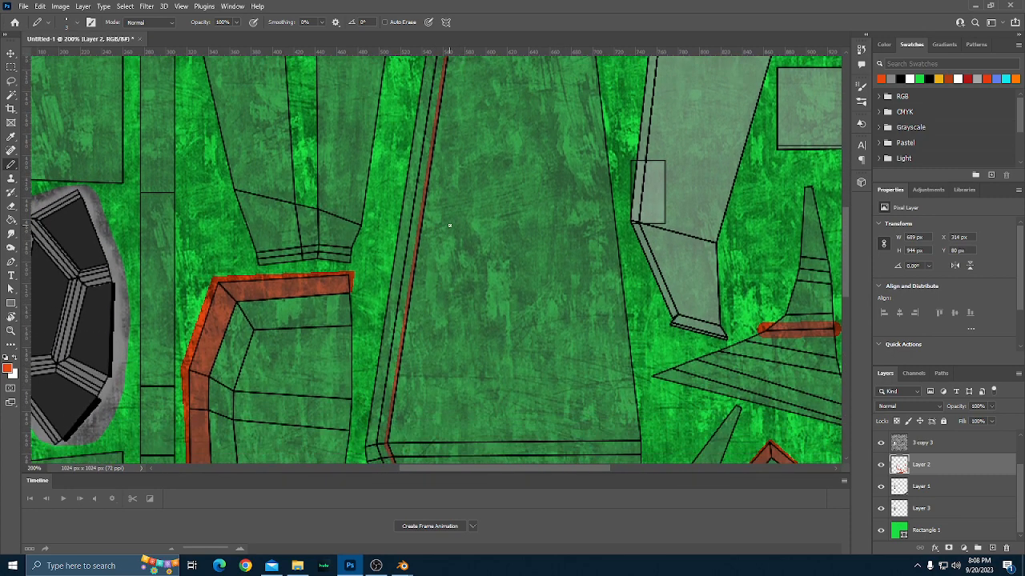
{"action": "scroll", "coordinate": [449, 226], "scroll_direction": "down", "scroll_amount": 3}
{"action": "left_click", "coordinate": [358, 354], "text": "shift"}
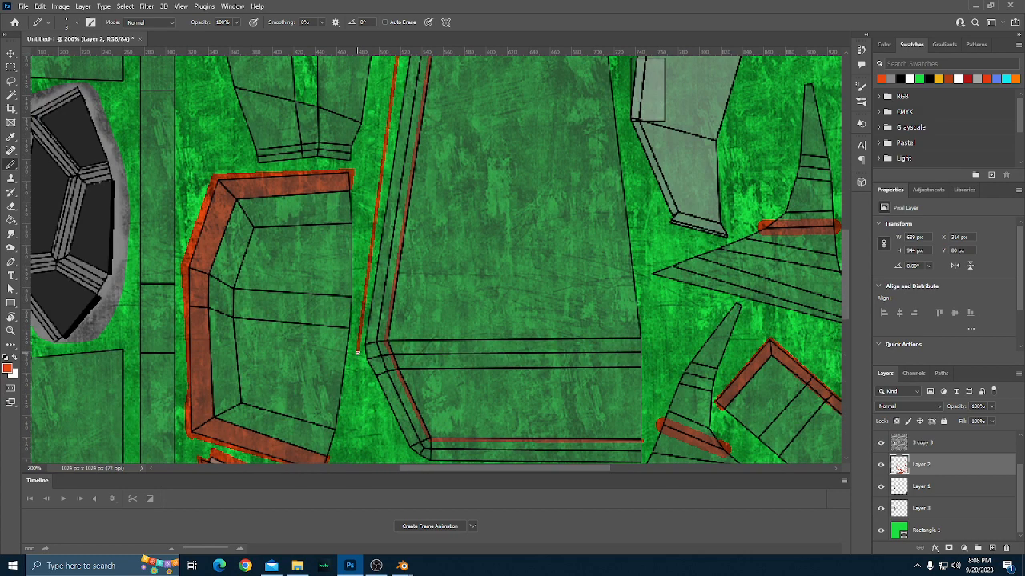
{"action": "left_click", "coordinate": [365, 401], "text": "shift"}
{"action": "scroll", "coordinate": [366, 401], "scroll_direction": "down", "scroll_amount": 2}
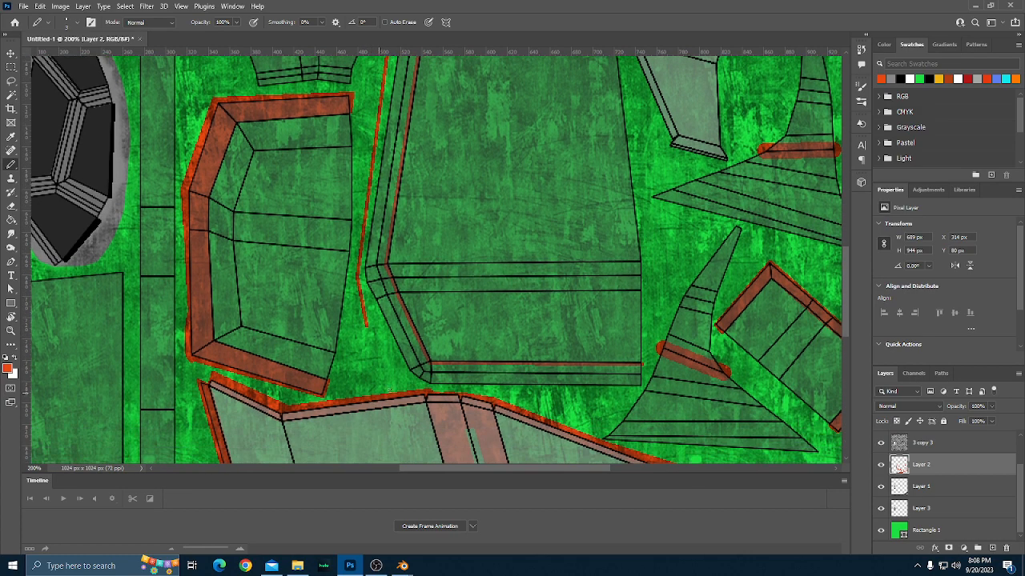
{"action": "left_click", "coordinate": [425, 387], "text": "shift"}
{"action": "left_click", "coordinate": [623, 392], "text": "shift"}
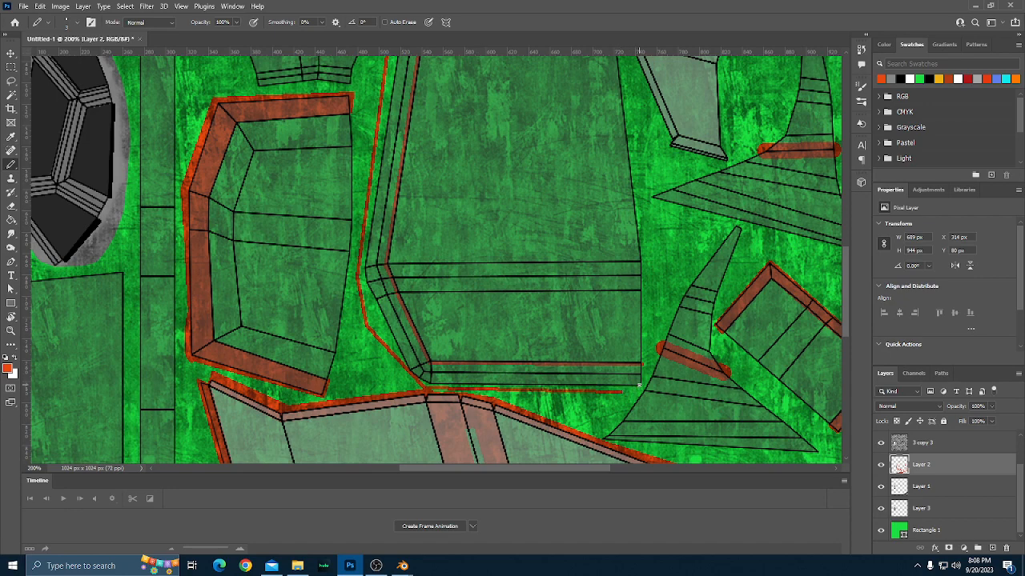
{"action": "left_click", "coordinate": [641, 386], "text": "shift"}
{"action": "left_click", "coordinate": [641, 367], "text": "shift"}
Outline the horizontal band across the lower section of the tapered part with orange-red Pencil lines.
{"action": "scroll", "coordinate": [611, 385], "scroll_direction": "up", "scroll_amount": 1}
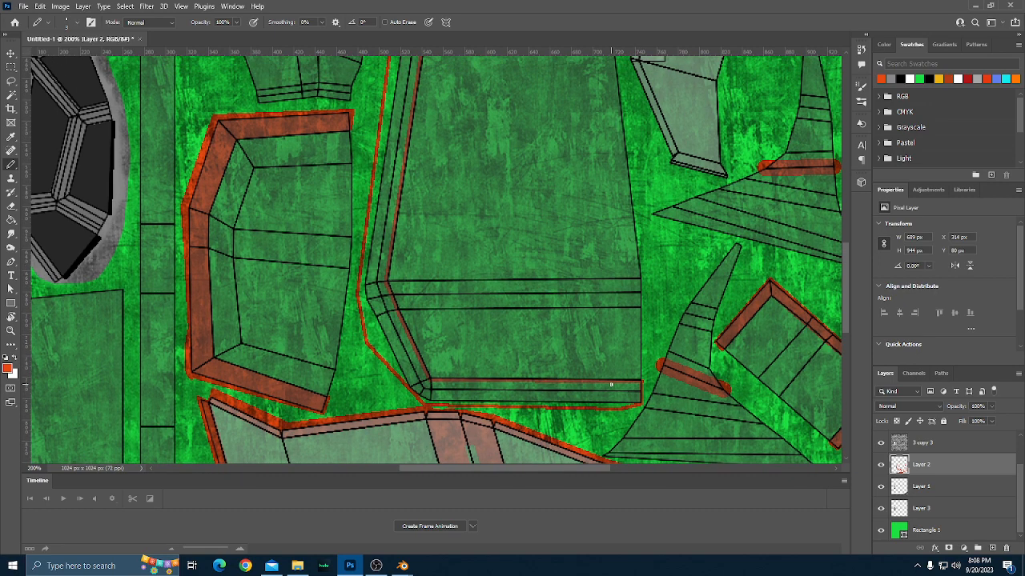
{"action": "scroll", "coordinate": [610, 385], "scroll_direction": "up", "scroll_amount": 3}
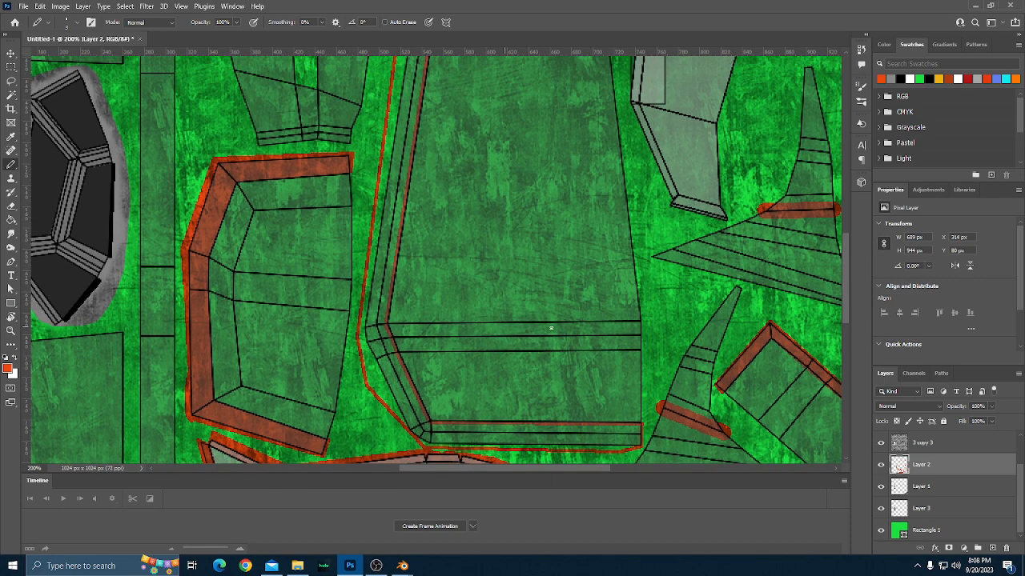
{"action": "left_click", "coordinate": [645, 324], "text": "shift"}
{"action": "left_click", "coordinate": [645, 349], "text": "shift"}
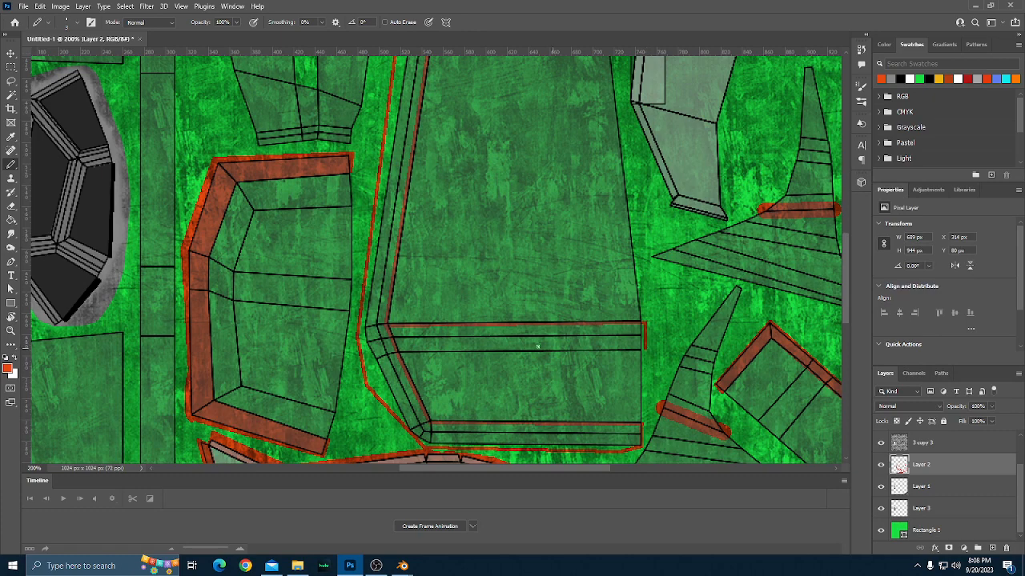
{"action": "left_click", "coordinate": [399, 350], "text": "shift"}
Draw the outline of a narrow vertical stripe in orange-red, rising from the horizontal band into the middle of the tapered part.
{"action": "scroll", "coordinate": [609, 384], "scroll_direction": "up", "scroll_amount": 10}
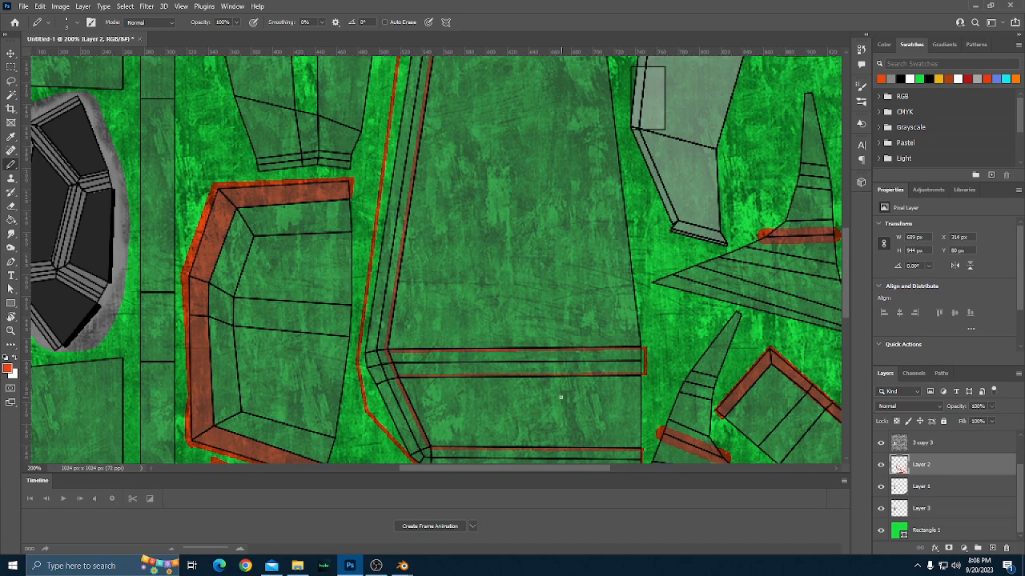
{"action": "scroll", "coordinate": [560, 396], "scroll_direction": "up", "scroll_amount": 8}
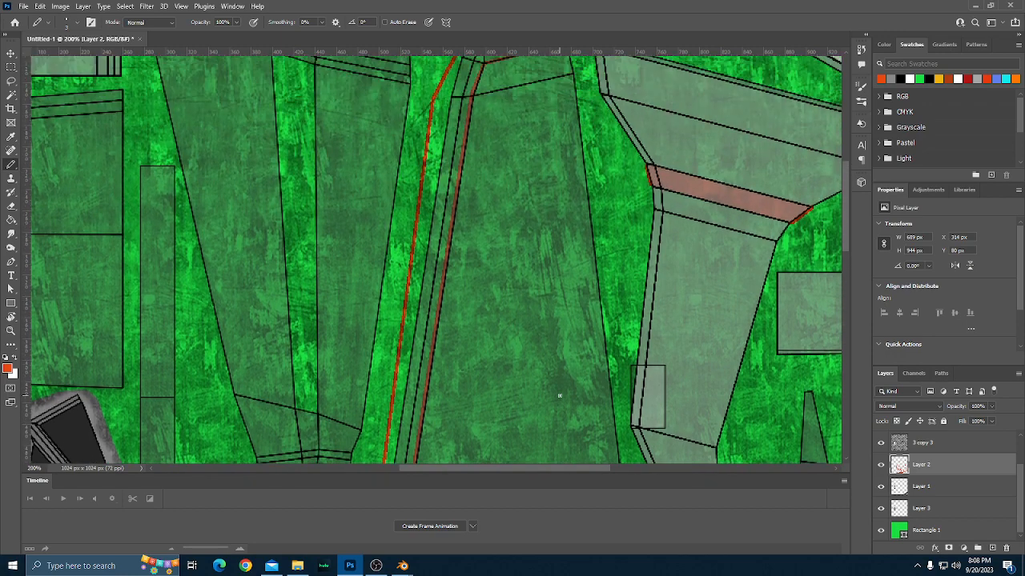
{"action": "scroll", "coordinate": [560, 396], "scroll_direction": "up", "scroll_amount": 10}
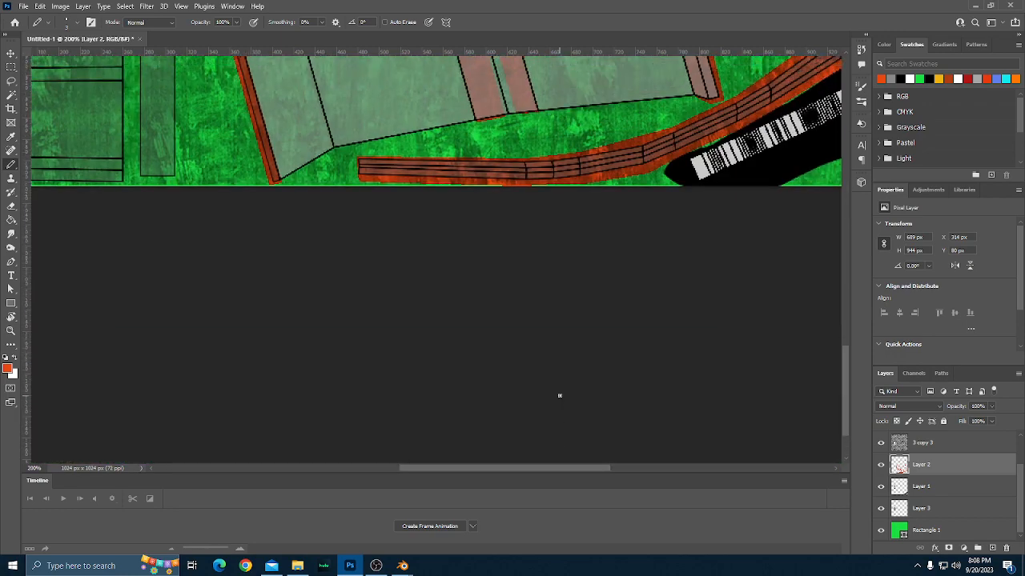
{"action": "scroll", "coordinate": [560, 395], "scroll_direction": "up", "scroll_amount": 10}
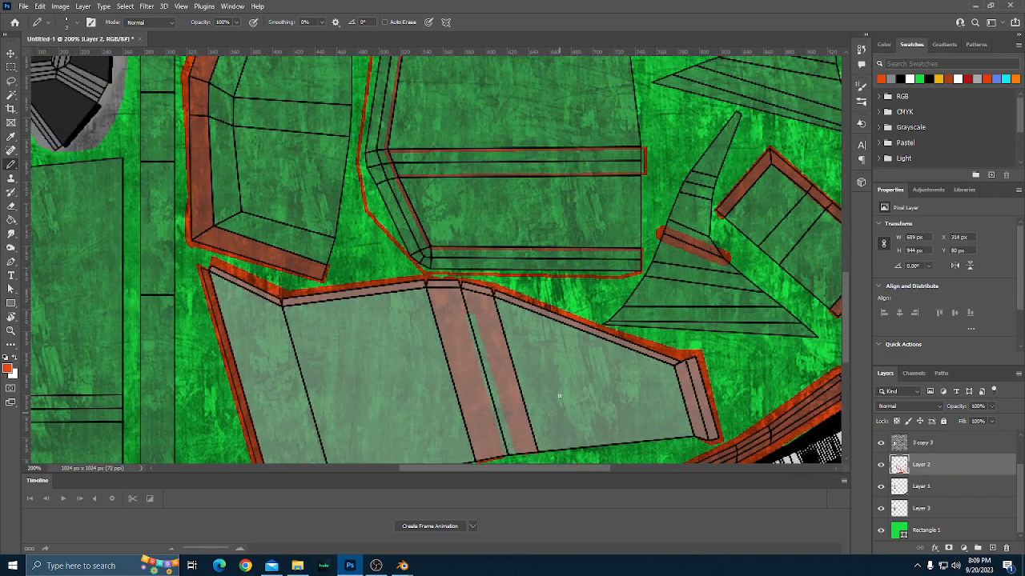
{"action": "scroll", "coordinate": [560, 396], "scroll_direction": "up", "scroll_amount": 2}
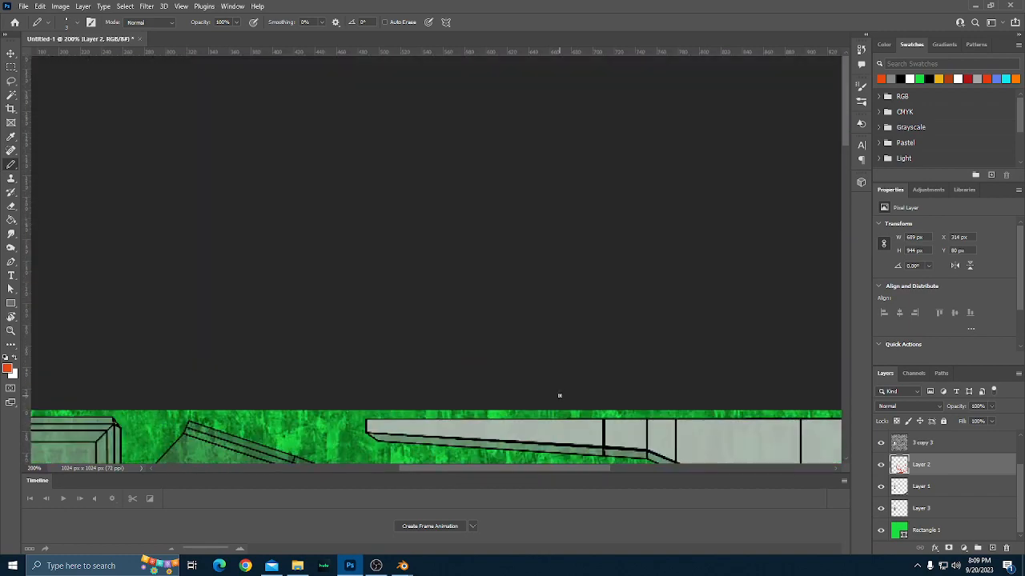
{"action": "scroll", "coordinate": [558, 394], "scroll_direction": "down", "scroll_amount": 2}
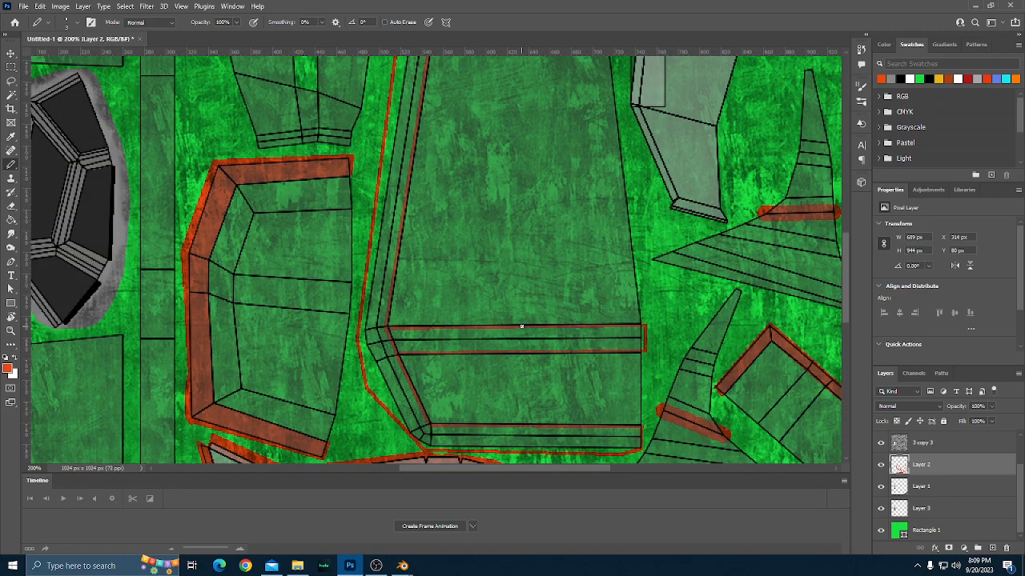
{"action": "scroll", "coordinate": [521, 326], "scroll_direction": "up", "scroll_amount": 1}
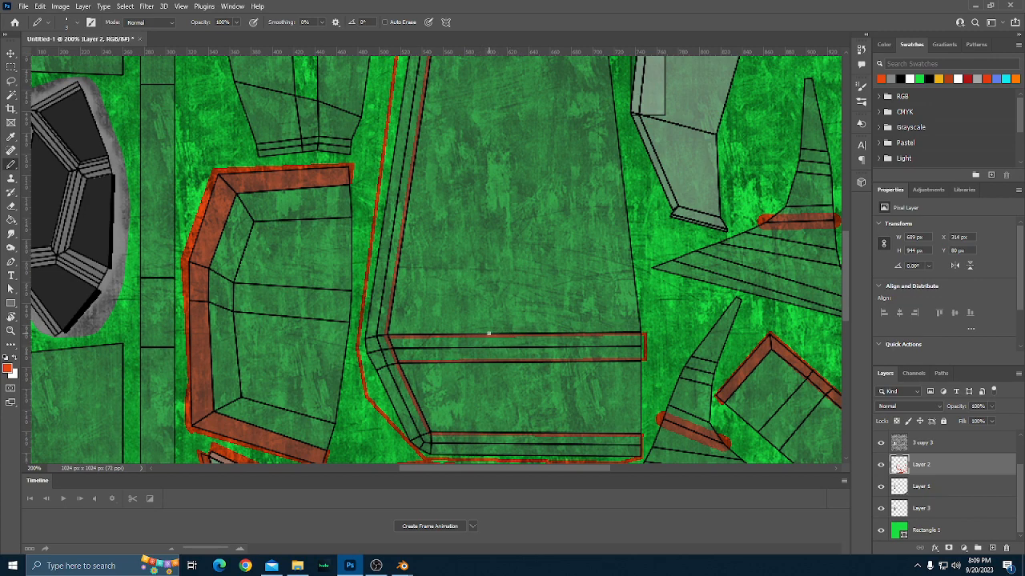
{"action": "left_click_drag", "start_coordinate": [488, 335], "coordinate": [495, 120]}
{"action": "mouse_move", "coordinate": [489, 120]}
{"action": "left_mouse_down"}
{"action": "mouse_move", "coordinate": [527, 119]}
{"action": "mouse_move", "coordinate": [532, 179]}
{"action": "left_mouse_up"}
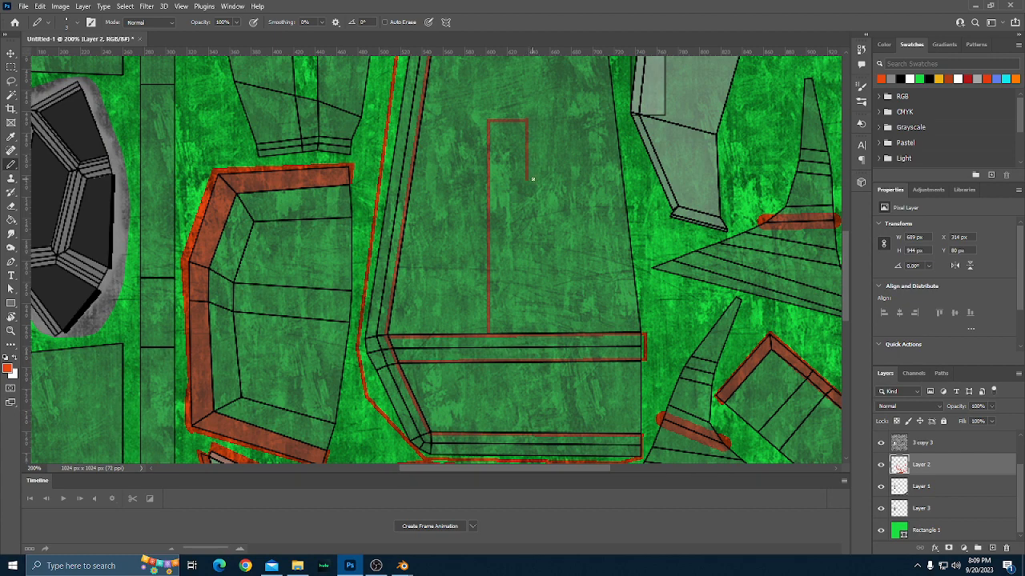
{"action": "key", "text": "ctrl+z"}
{"action": "left_click_drag", "start_coordinate": [527, 120], "coordinate": [526, 332]}
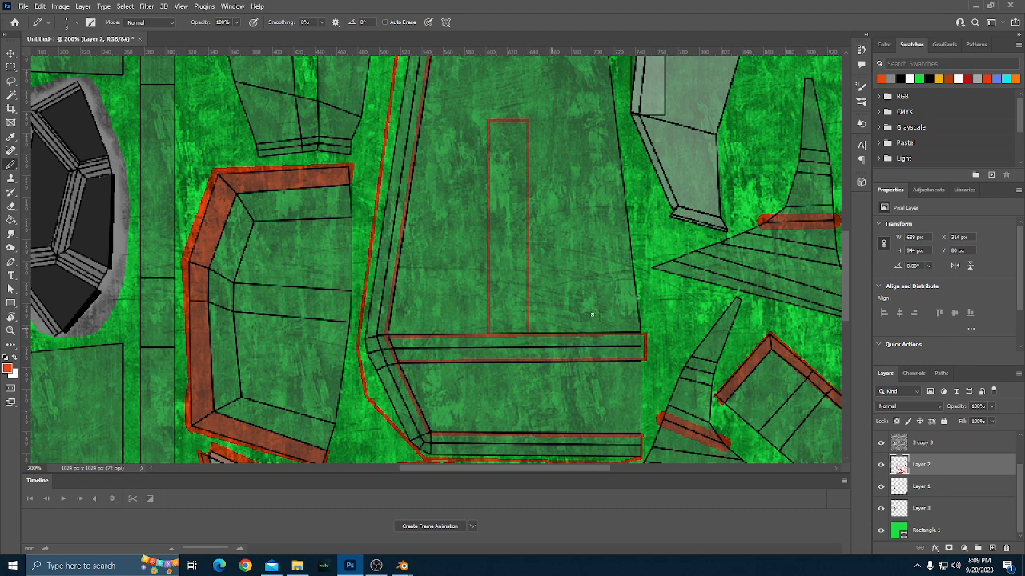
Fill the tapered part's horizontal band, vertical stripe and outlined border with orange-red using the Paint Bucket.
{"action": "key", "text": "g"}
{"action": "left_click", "coordinate": [523, 352]}
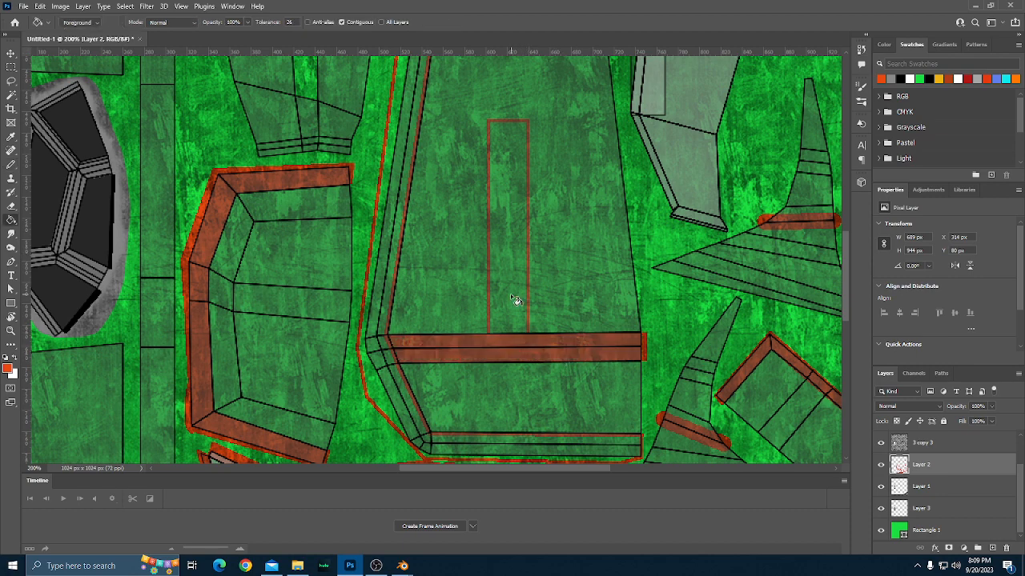
{"action": "left_click", "coordinate": [514, 301]}
{"action": "left_click", "coordinate": [395, 389]}
{"action": "scroll", "coordinate": [422, 376], "scroll_direction": "up", "scroll_amount": 3}
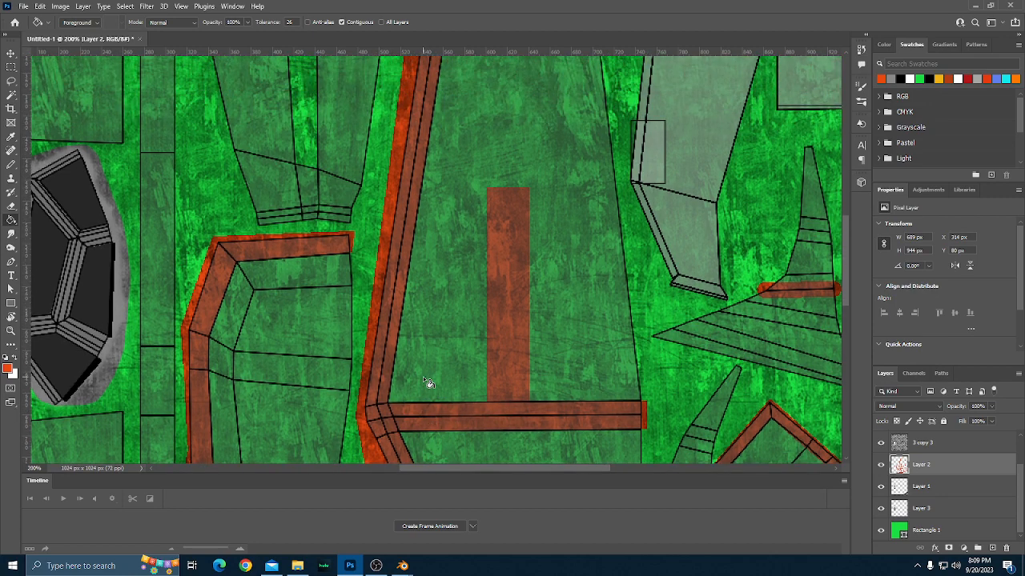
{"action": "scroll", "coordinate": [423, 377], "scroll_direction": "down", "scroll_amount": 3}
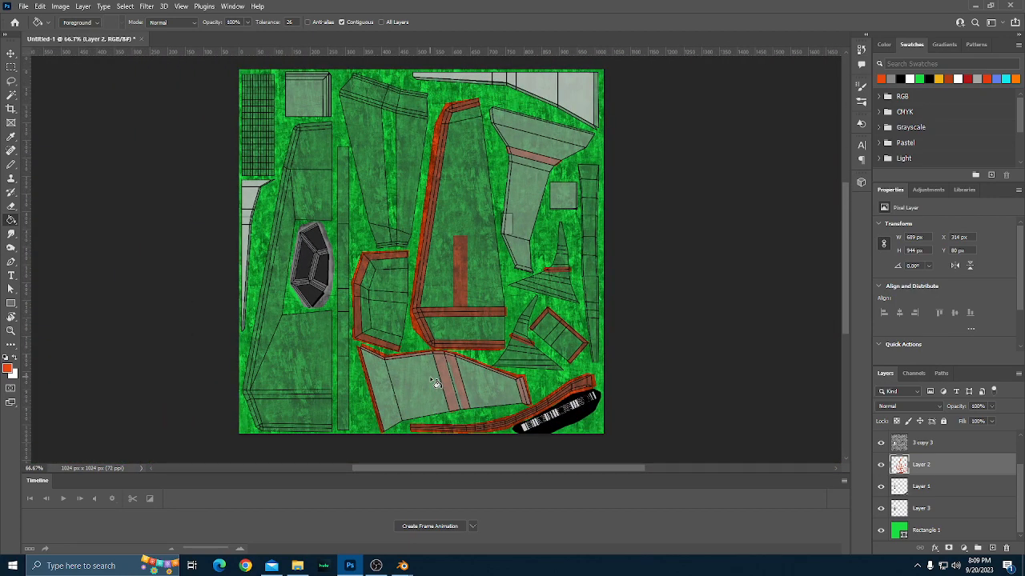
Outline the horizontal band across the lower section of the large part in the texture's lower-left corner with orange-red Pencil lines.
{"action": "scroll", "coordinate": [434, 383], "scroll_direction": "down", "scroll_amount": 2}
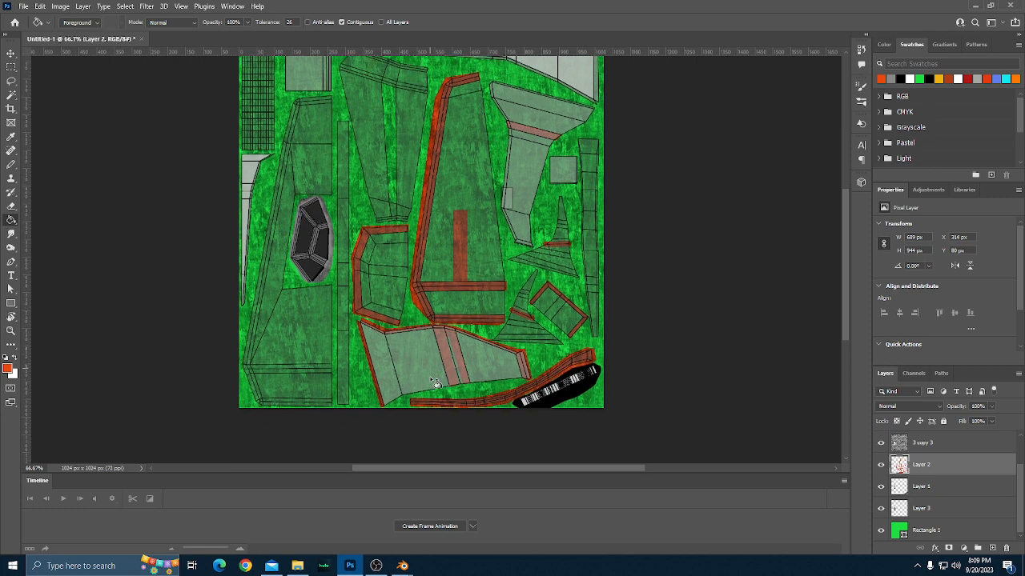
{"action": "scroll", "coordinate": [435, 382], "scroll_direction": "left", "scroll_amount": 5}
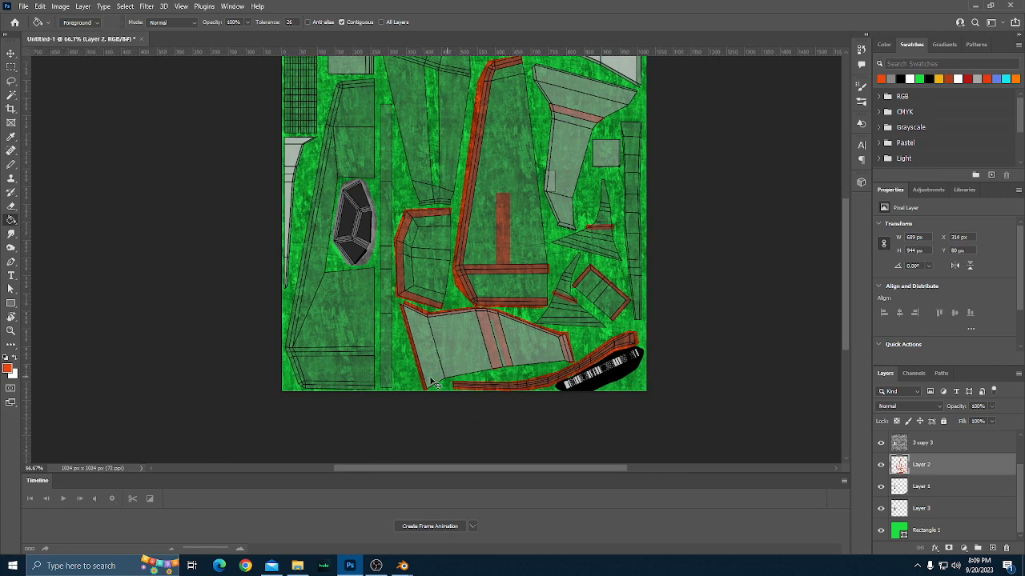
{"action": "scroll", "coordinate": [435, 382], "scroll_direction": "down", "scroll_amount": 1}
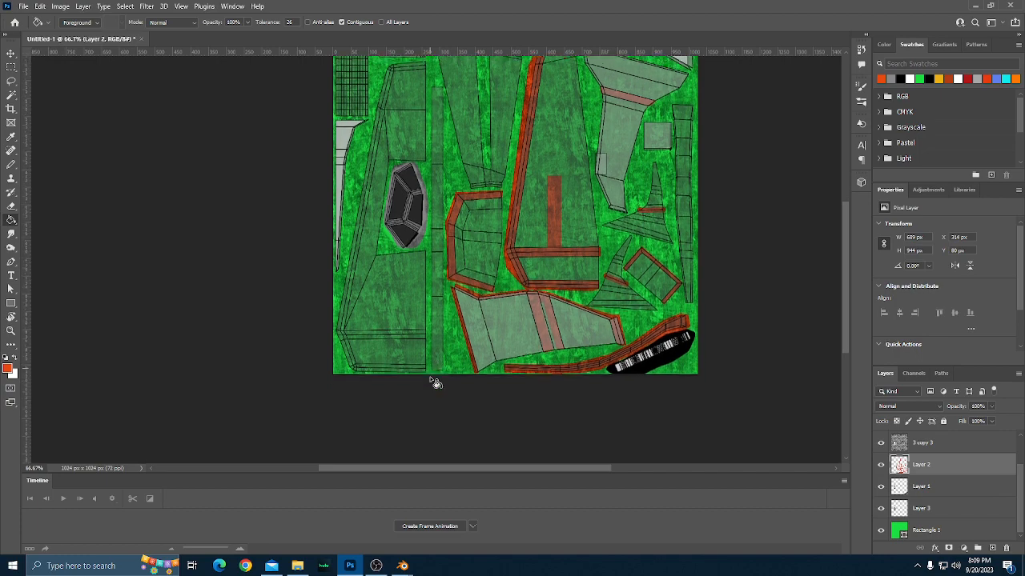
{"action": "scroll", "coordinate": [435, 382], "scroll_direction": "up", "scroll_amount": 1}
{"action": "scroll", "coordinate": [435, 383], "scroll_direction": "up", "scroll_amount": 1}
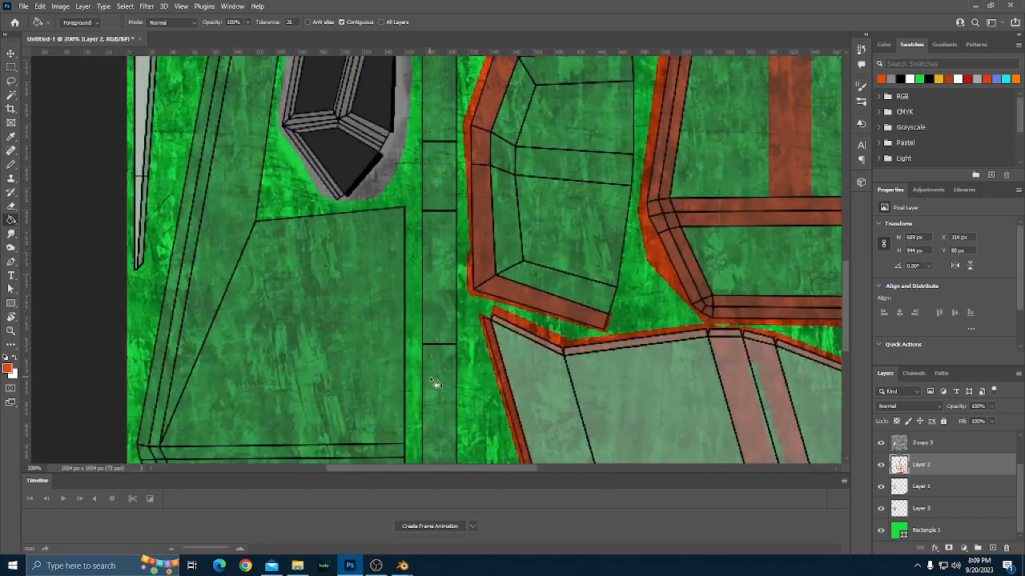
{"action": "scroll", "coordinate": [435, 383], "scroll_direction": "down", "scroll_amount": 3}
{"action": "key", "text": "b"}
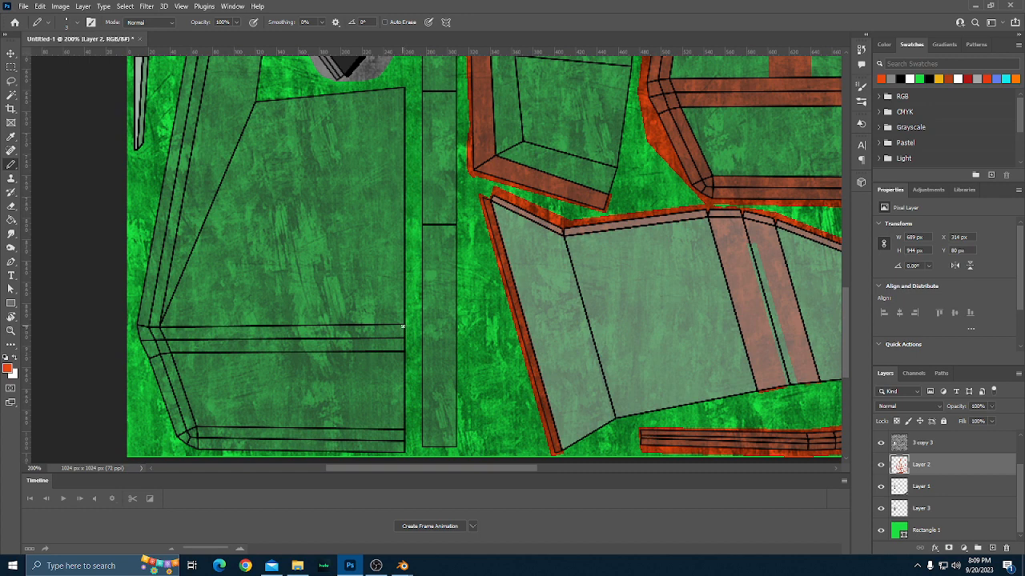
{"action": "left_click", "coordinate": [406, 326]}
{"action": "left_click", "coordinate": [160, 327], "text": "shift"}
{"action": "left_click", "coordinate": [405, 349], "text": "shift"}
{"action": "left_click", "coordinate": [169, 351], "text": "shift"}
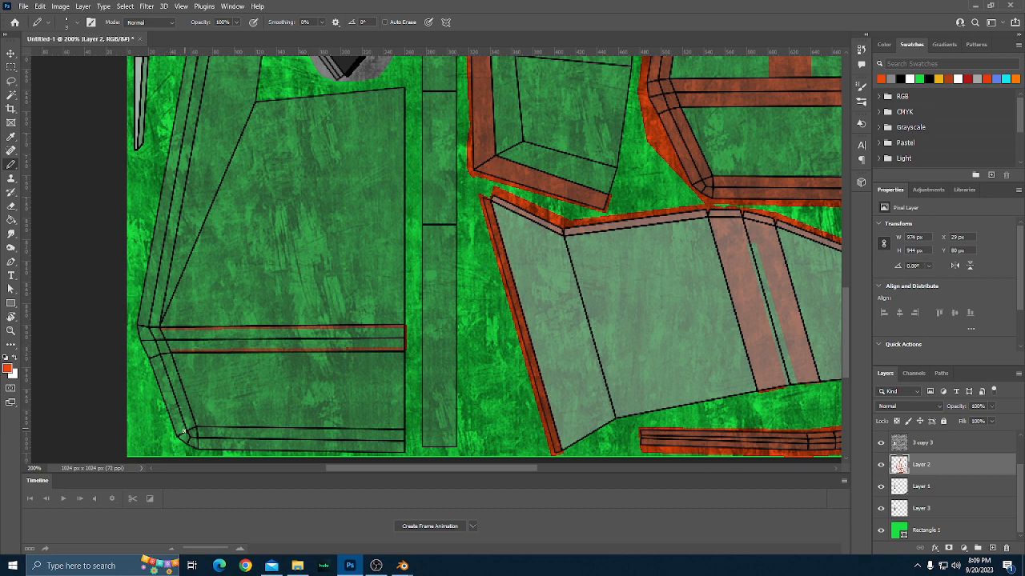
Draw the border's inner orange-red line from the band down the slanted edge, along the bottom, and close it at the bottom border's end.
{"action": "left_click", "coordinate": [193, 428], "text": "shift"}
{"action": "key", "text": "ctrl+z"}
{"action": "left_click", "coordinate": [193, 428], "text": "shift"}
{"action": "left_click", "coordinate": [404, 433], "text": "shift"}
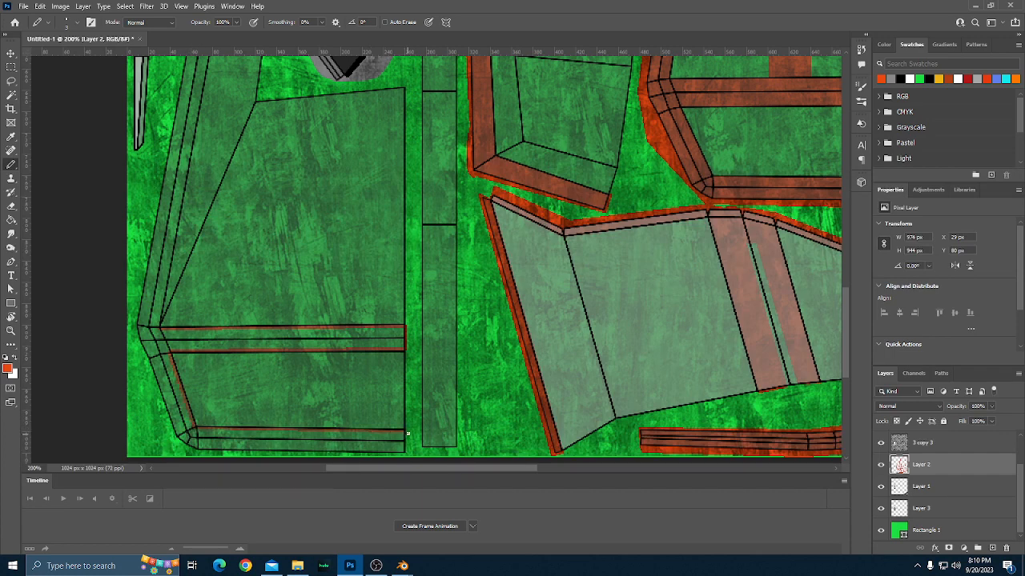
{"action": "left_click", "coordinate": [407, 451], "text": "shift"}
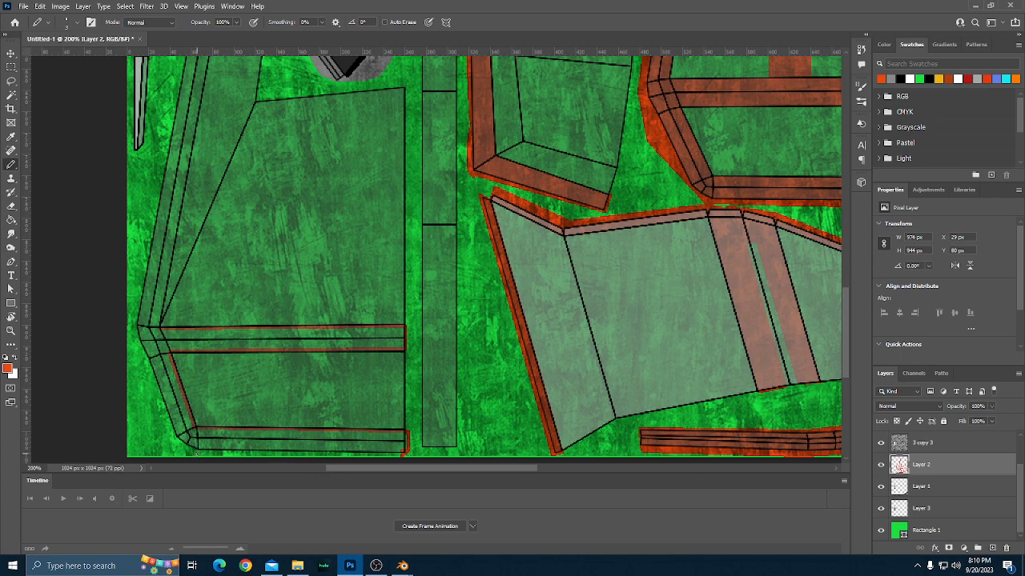
Draw the large lower-left part's outer orange-red border line around its bottom corner and up the long slanted edge.
{"action": "left_click", "coordinate": [200, 455], "text": "shift"}
{"action": "left_click", "coordinate": [169, 439], "text": "shift"}
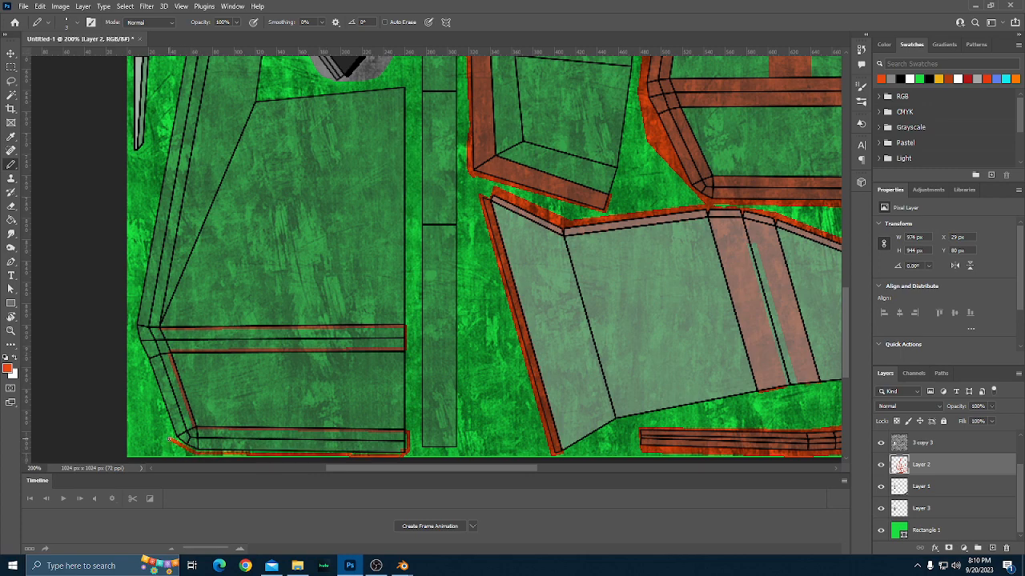
{"action": "left_click", "coordinate": [132, 328], "text": "shift"}
{"action": "scroll", "coordinate": [133, 324], "scroll_direction": "up", "scroll_amount": 5}
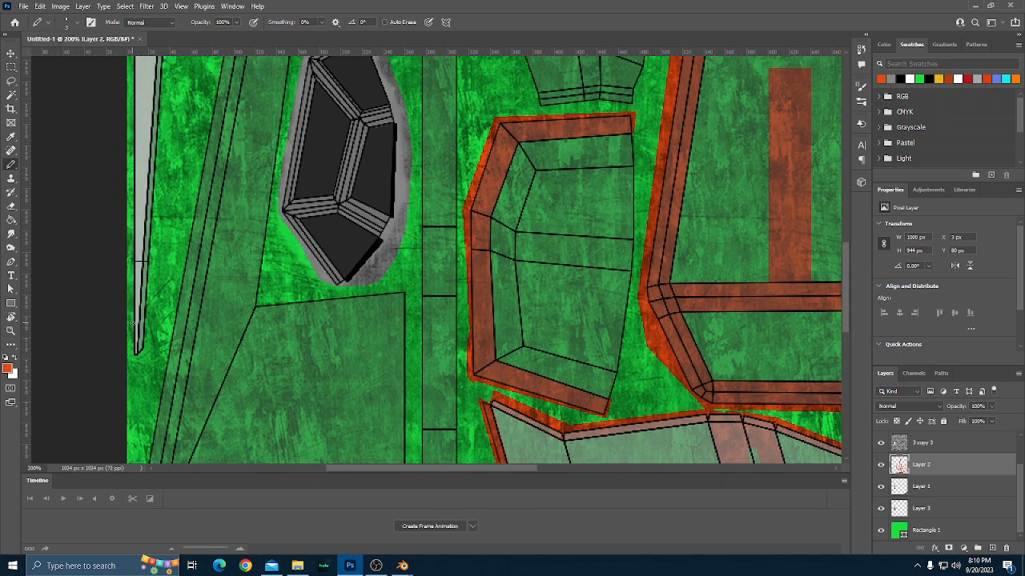
{"action": "scroll", "coordinate": [133, 324], "scroll_direction": "up", "scroll_amount": 5}
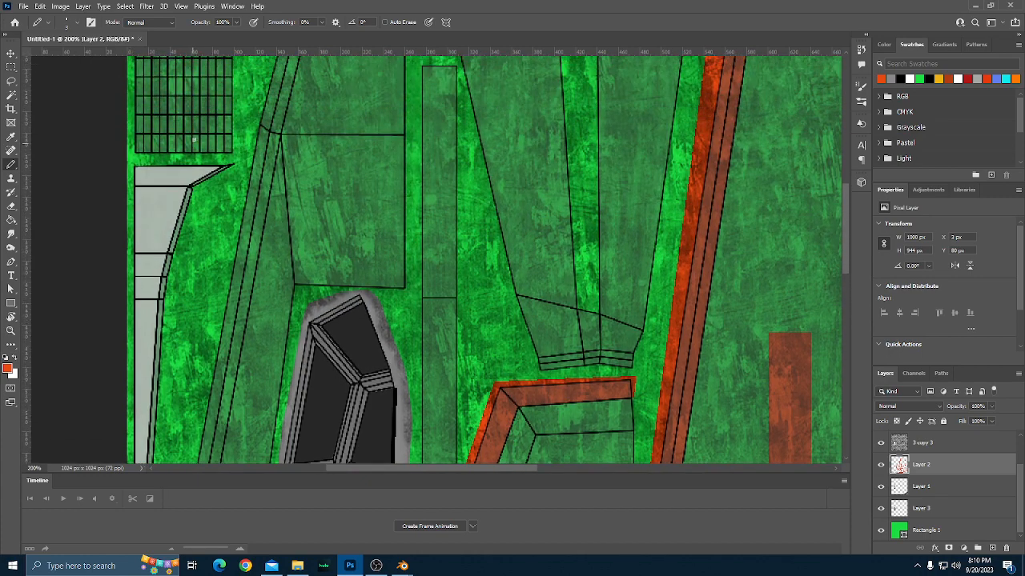
{"action": "left_click", "coordinate": [255, 120], "text": "shift"}
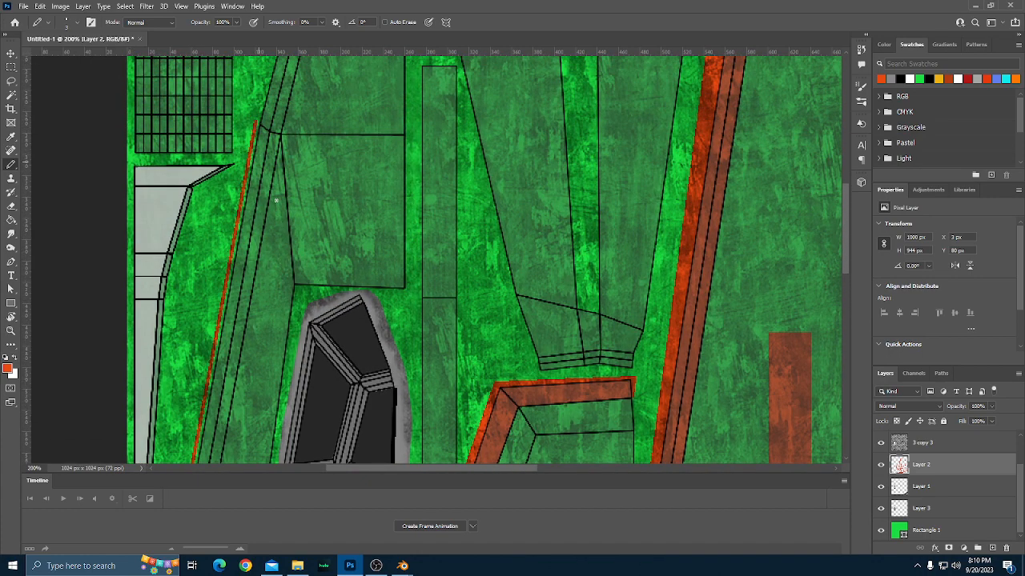
Extend the orange-red border line around the part's upper corner, along its top edge, and back along the inner side of that border.
{"action": "scroll", "coordinate": [256, 120], "scroll_direction": "up", "scroll_amount": 2}
{"action": "scroll", "coordinate": [276, 202], "scroll_direction": "up", "scroll_amount": 2}
{"action": "left_click", "coordinate": [286, 129], "text": "shift"}
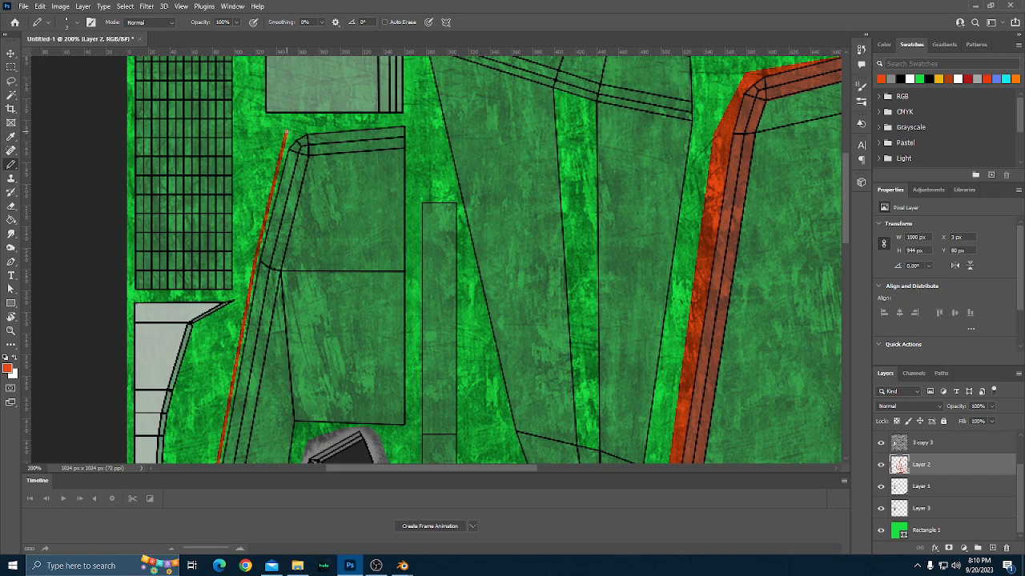
{"action": "left_click", "coordinate": [406, 121], "text": "shift"}
{"action": "left_click", "coordinate": [405, 146], "text": "shift"}
{"action": "left_click", "coordinate": [308, 154], "text": "shift"}
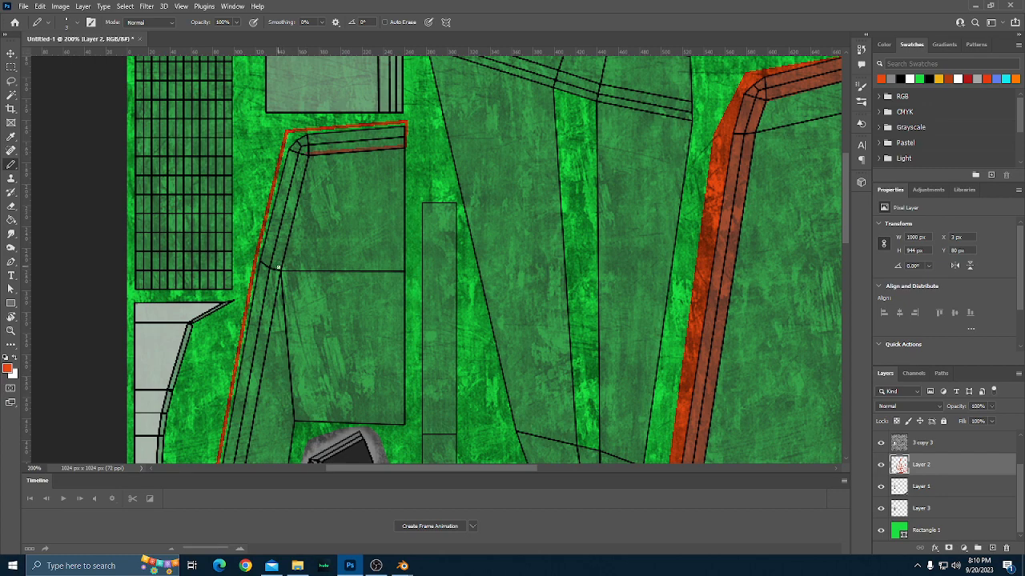
Close the border with an inner line down the long slanted edge to the band, and fill border and band with orange-red.
{"action": "left_click", "coordinate": [281, 267], "text": "shift"}
{"action": "scroll", "coordinate": [290, 266], "scroll_direction": "down", "scroll_amount": 10}
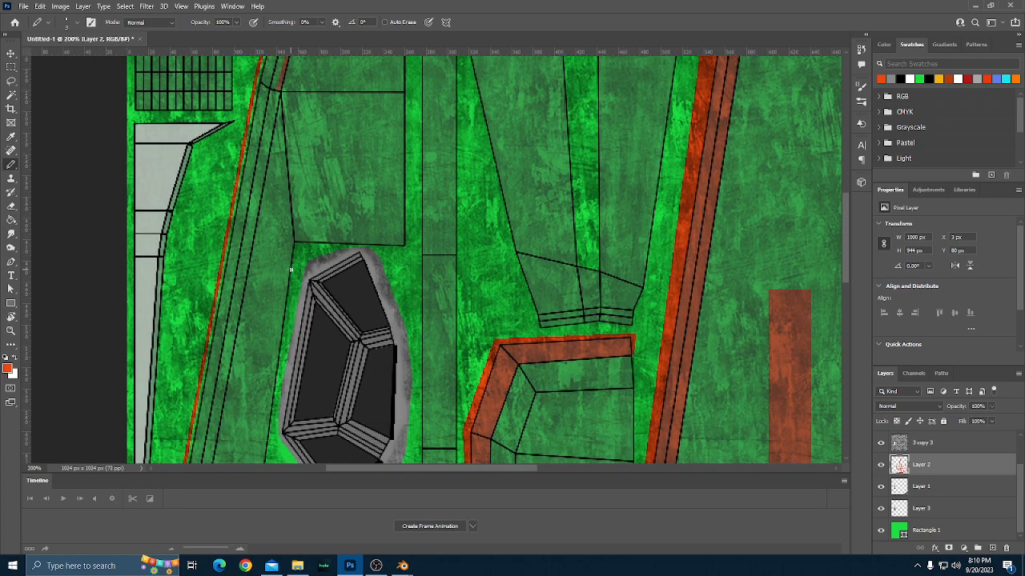
{"action": "scroll", "coordinate": [290, 271], "scroll_direction": "down", "scroll_amount": 8}
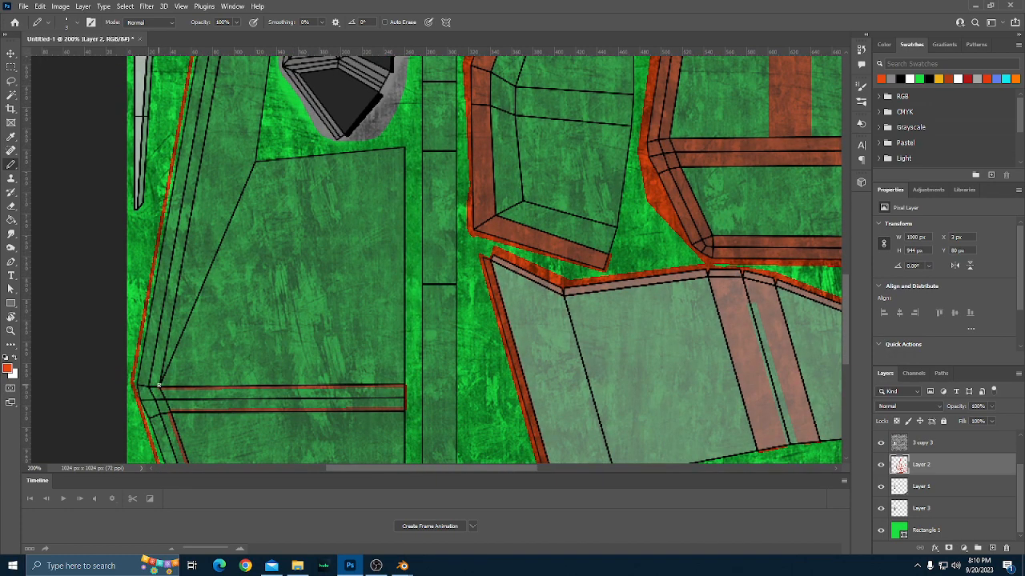
{"action": "left_click", "coordinate": [159, 385], "text": "shift"}
{"action": "scroll", "coordinate": [230, 340], "scroll_direction": "down", "scroll_amount": 3}
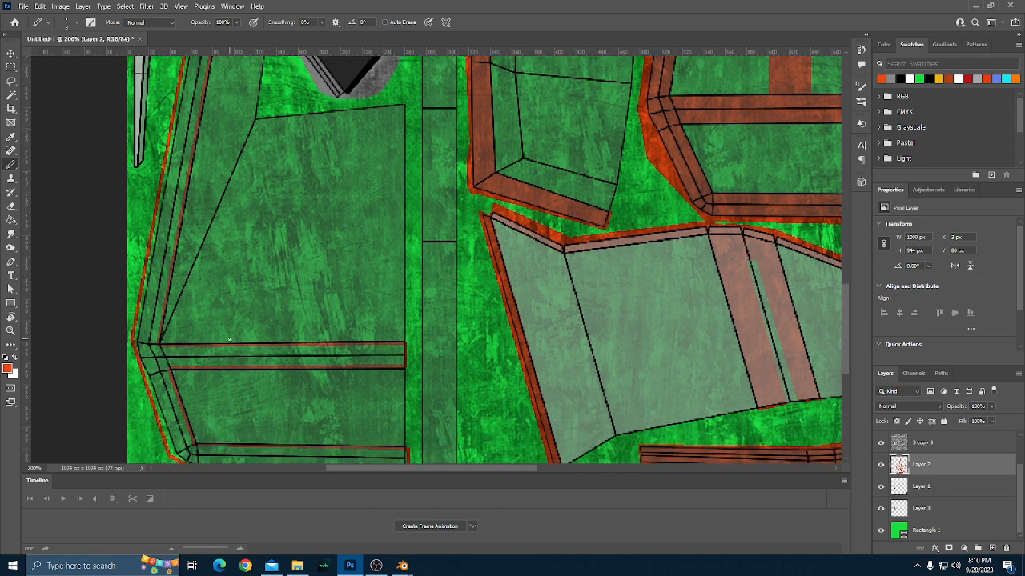
{"action": "key", "text": "g"}
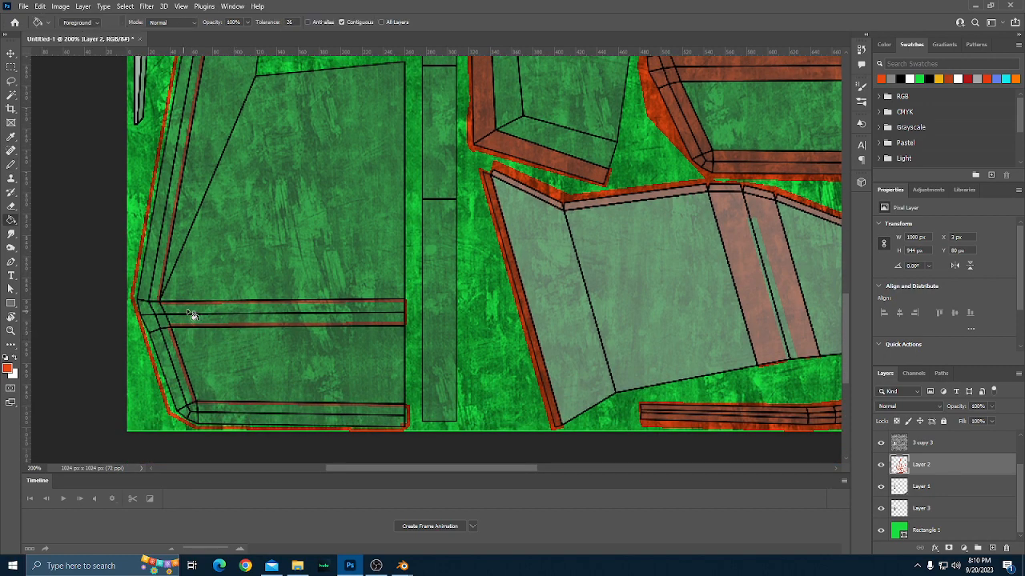
{"action": "left_click", "coordinate": [193, 315]}
{"action": "scroll", "coordinate": [226, 318], "scroll_direction": "up", "scroll_amount": 1}
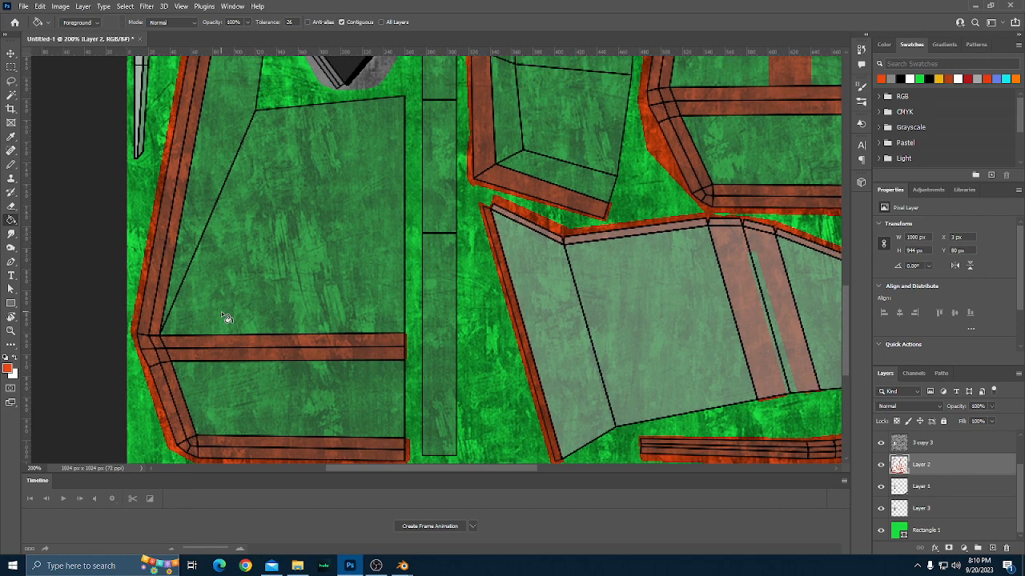
Outline the narrow strip at the lower end of the central tapered part with orange-red Pencil lines and fill it with the Paint Bucket.
{"action": "scroll", "coordinate": [224, 317], "scroll_direction": "down", "scroll_amount": 3}
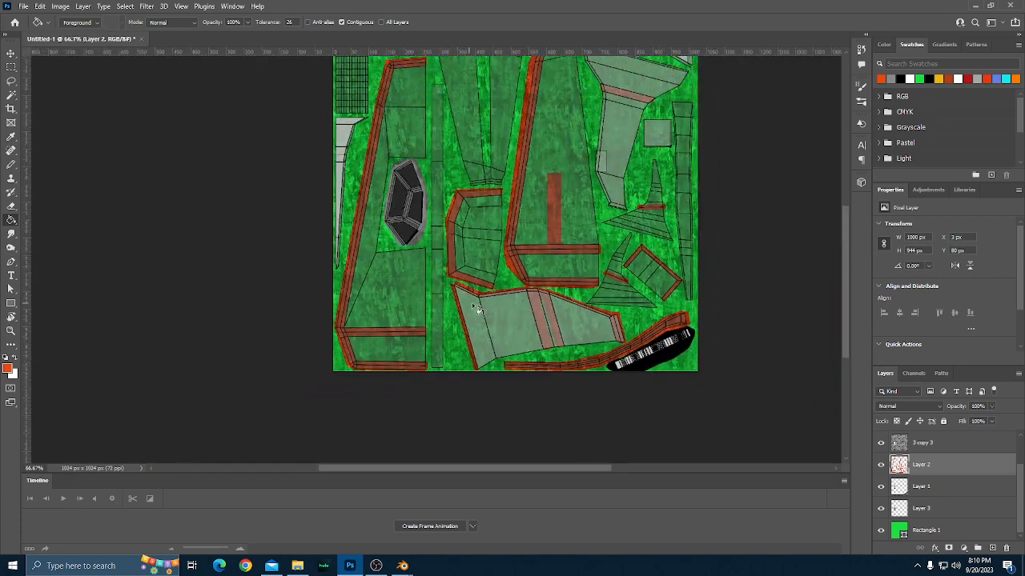
{"action": "scroll", "coordinate": [475, 308], "scroll_direction": "up", "scroll_amount": 2}
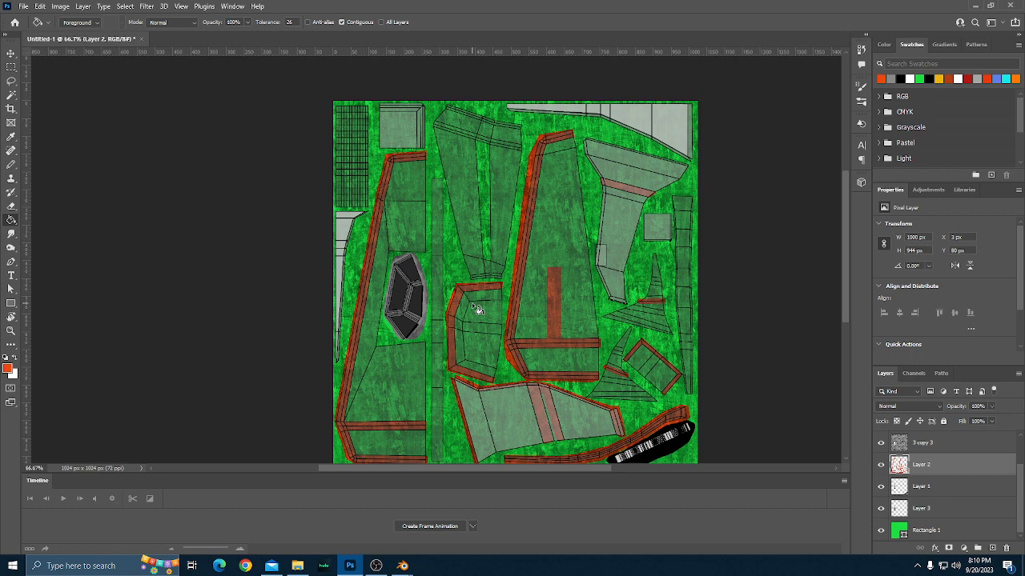
{"action": "scroll", "coordinate": [488, 211], "scroll_direction": "up", "scroll_amount": 2}
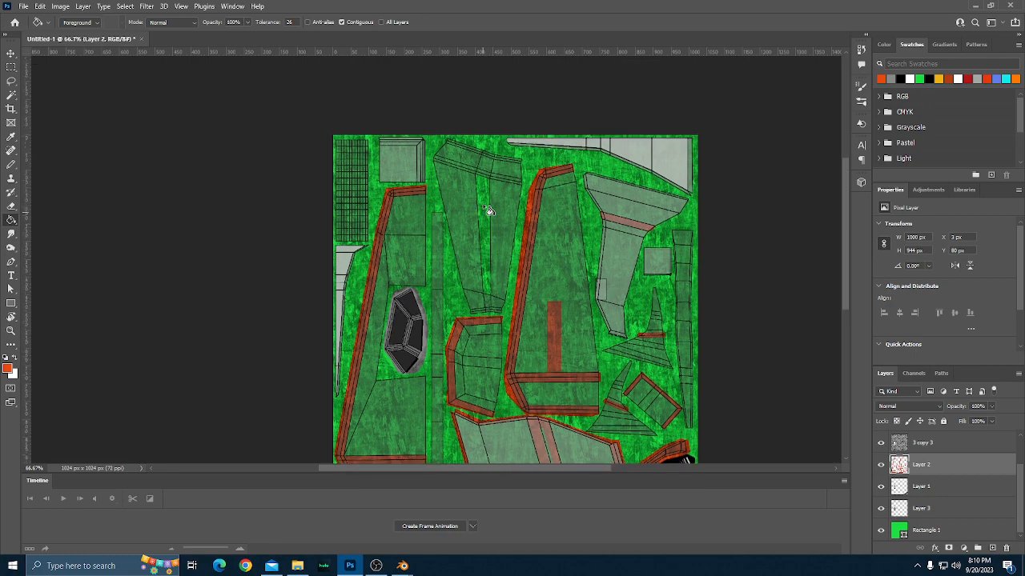
{"action": "scroll", "coordinate": [489, 211], "scroll_direction": "down", "scroll_amount": 1}
{"action": "scroll", "coordinate": [489, 210], "scroll_direction": "up", "scroll_amount": 4}
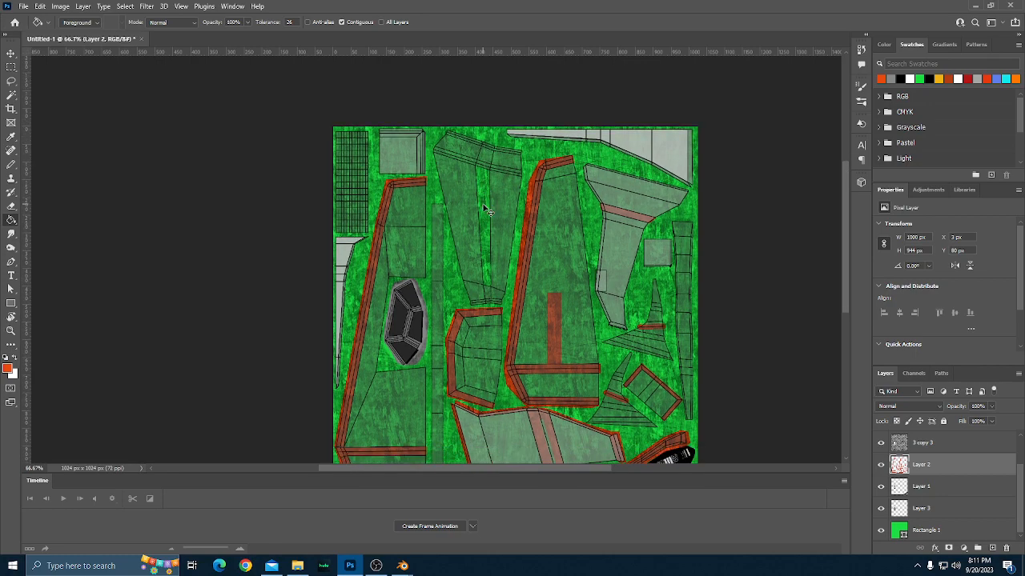
{"action": "scroll", "coordinate": [494, 209], "scroll_direction": "down", "scroll_amount": 5}
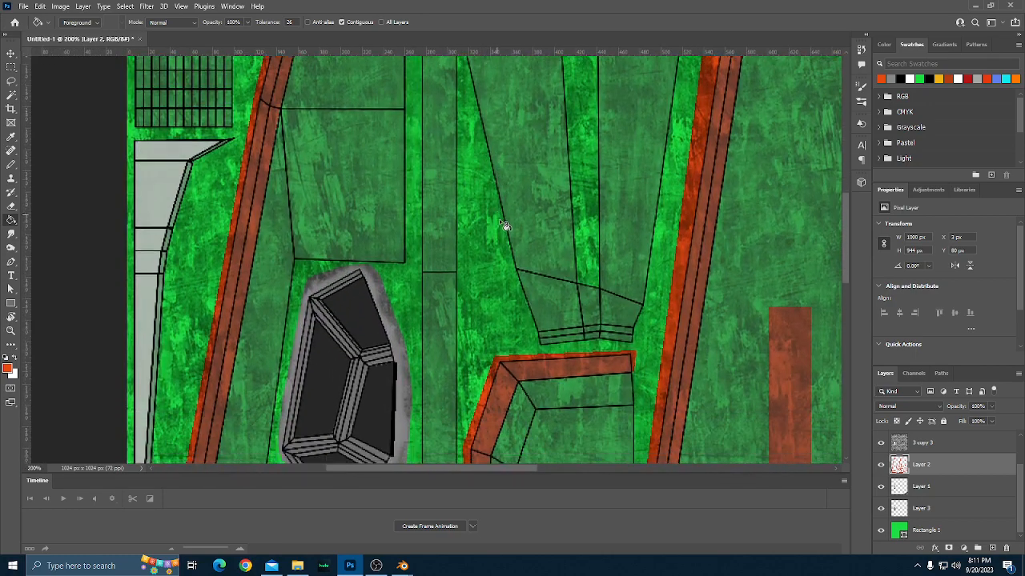
{"action": "key", "text": "b"}
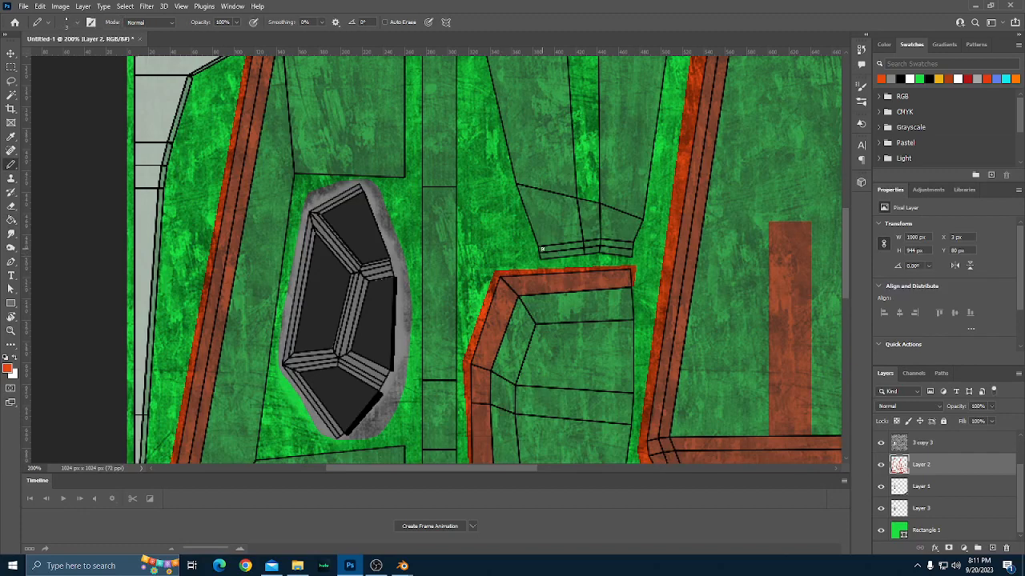
{"action": "left_click_drag", "start_coordinate": [582, 245], "coordinate": [540, 248]}
{"action": "left_click", "coordinate": [600, 240], "text": "shift"}
{"action": "left_click", "coordinate": [636, 243], "text": "shift"}
{"action": "left_click", "coordinate": [635, 260], "text": "shift"}
{"action": "left_click", "coordinate": [597, 261], "text": "shift"}
{"action": "left_click", "coordinate": [573, 261], "text": "shift"}
{"action": "left_click", "coordinate": [529, 263], "text": "shift"}
{"action": "left_click", "coordinate": [538, 247], "text": "shift"}
{"action": "key", "text": "g"}
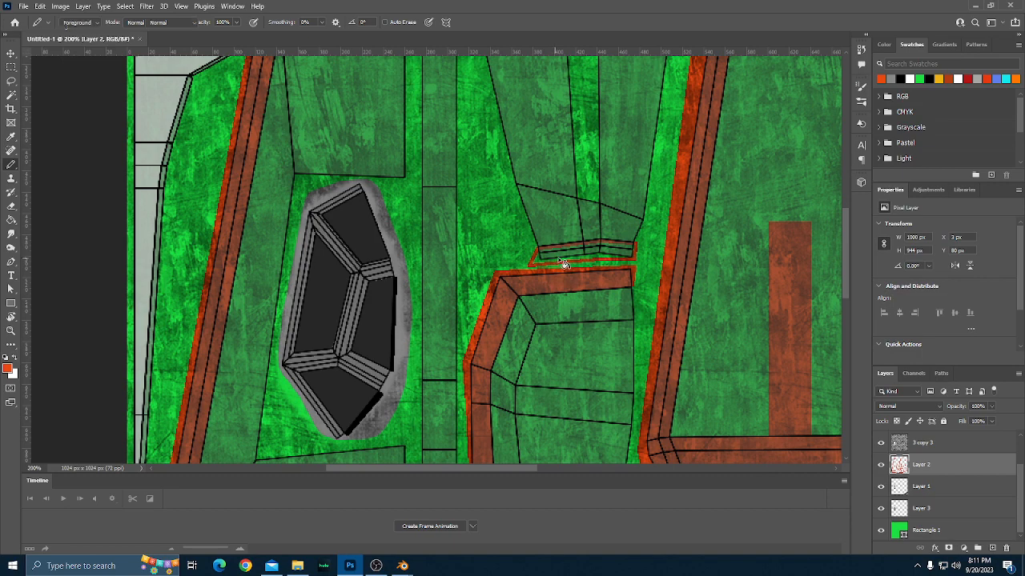
{"action": "left_click", "coordinate": [555, 261]}
Outline the slanted band across the upper section of the central tapered part in orange-red and fill it.
{"action": "scroll", "coordinate": [563, 267], "scroll_direction": "up", "scroll_amount": 3}
{"action": "scroll", "coordinate": [563, 267], "scroll_direction": "up", "scroll_amount": 6}
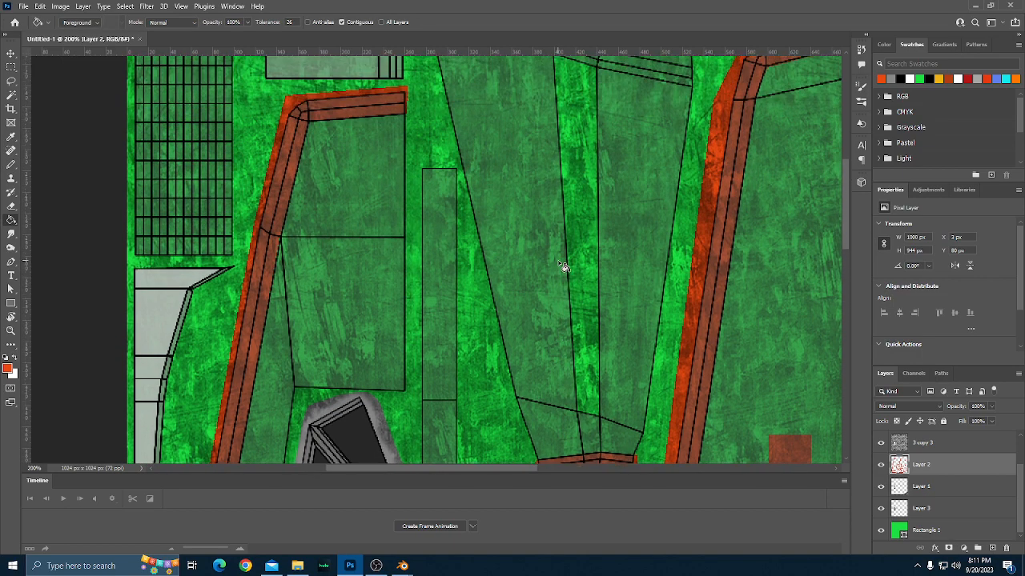
{"action": "key", "text": "b"}
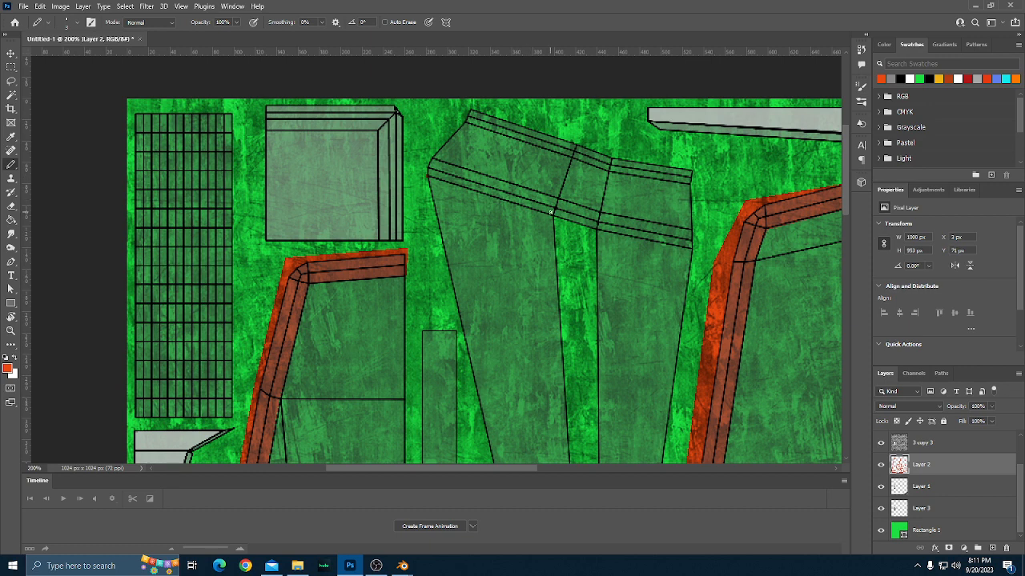
{"action": "left_click", "coordinate": [552, 213], "text": "shift"}
{"action": "left_click", "coordinate": [598, 228], "text": "shift"}
{"action": "left_click", "coordinate": [691, 248], "text": "shift"}
{"action": "left_click", "coordinate": [695, 231], "text": "shift"}
{"action": "left_click", "coordinate": [596, 214], "text": "shift"}
{"action": "left_click", "coordinate": [558, 199], "text": "shift"}
{"action": "left_click", "coordinate": [431, 160], "text": "shift"}
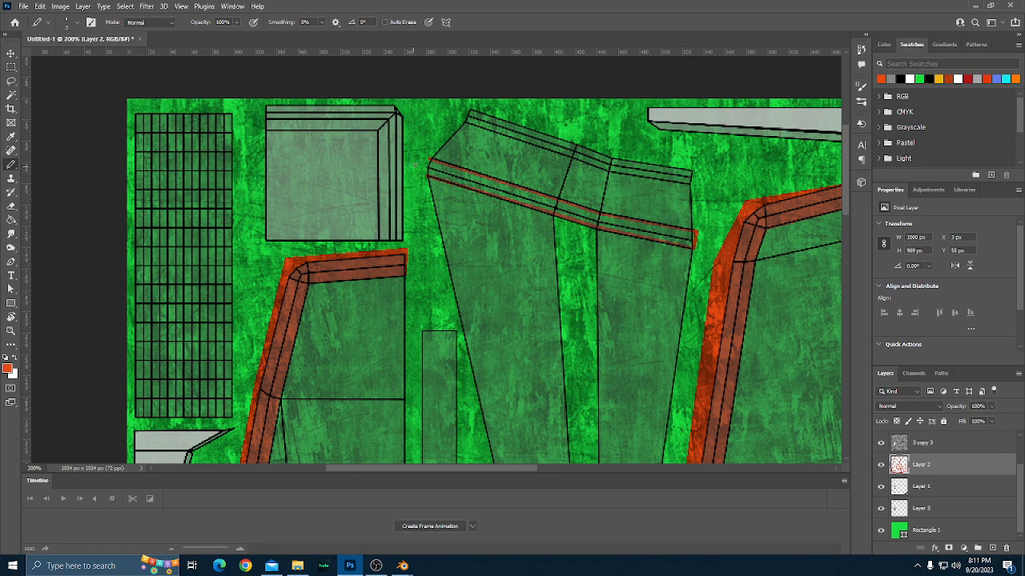
{"action": "left_click", "coordinate": [417, 164], "text": "shift"}
{"action": "key", "text": "g"}
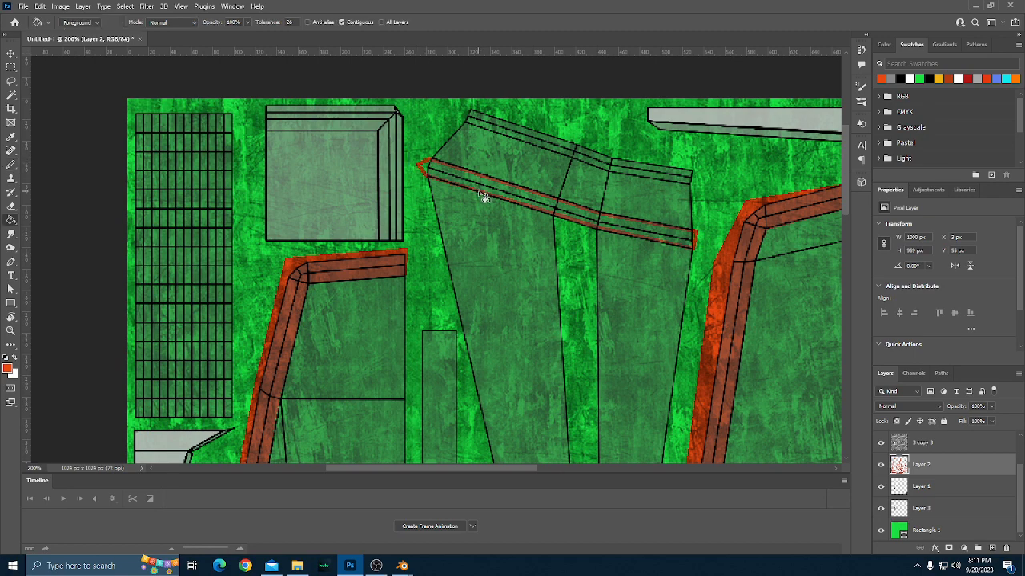
{"action": "left_click", "coordinate": [478, 185]}
Outline the border strip along the top edge of the central tapered part in orange-red and fill it.
{"action": "key", "text": "b"}
{"action": "scroll", "coordinate": [490, 180], "scroll_direction": "up", "scroll_amount": 1}
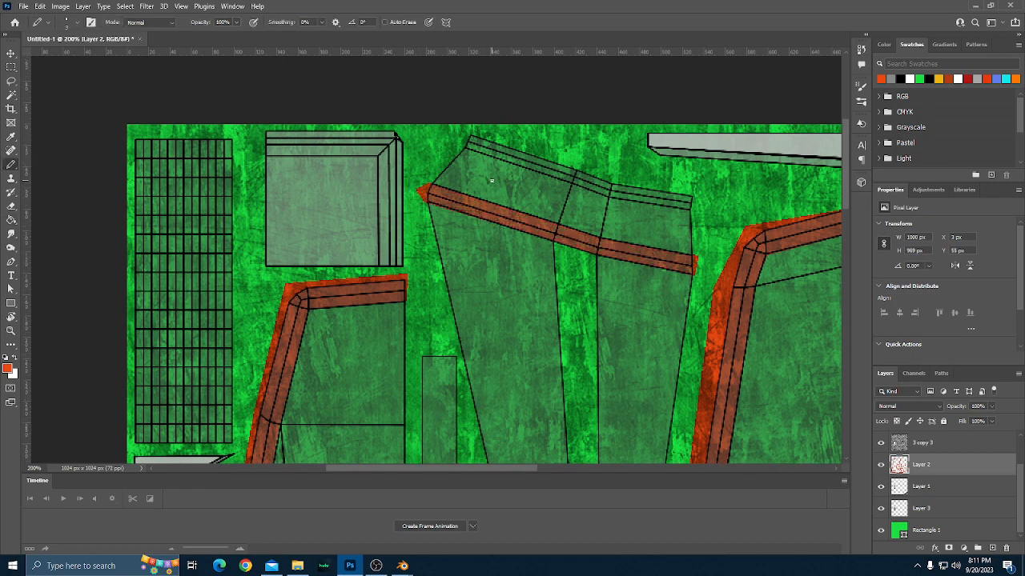
{"action": "left_click", "coordinate": [464, 145]}
{"action": "left_click", "coordinate": [571, 182], "text": "shift"}
{"action": "left_click", "coordinate": [609, 194], "text": "shift"}
{"action": "left_click", "coordinate": [690, 207], "text": "shift"}
{"action": "left_click", "coordinate": [694, 196], "text": "shift"}
{"action": "left_click", "coordinate": [473, 133], "text": "shift"}
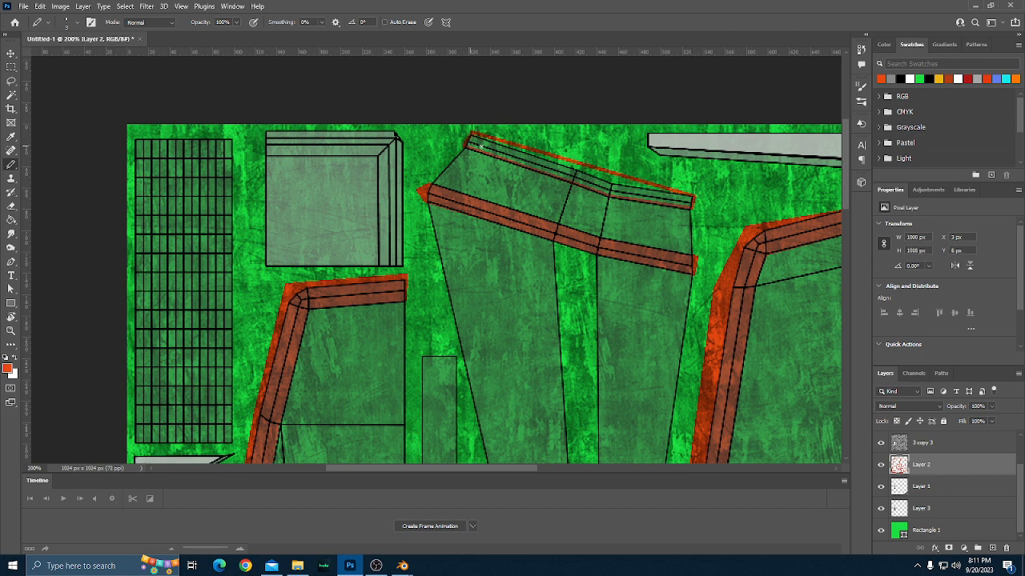
{"action": "key", "text": "g"}
{"action": "left_click", "coordinate": [496, 154]}
Examine the painted borders and the remaining unpainted parts across the whole texture.
{"action": "scroll", "coordinate": [577, 196], "scroll_direction": "down", "scroll_amount": 2}
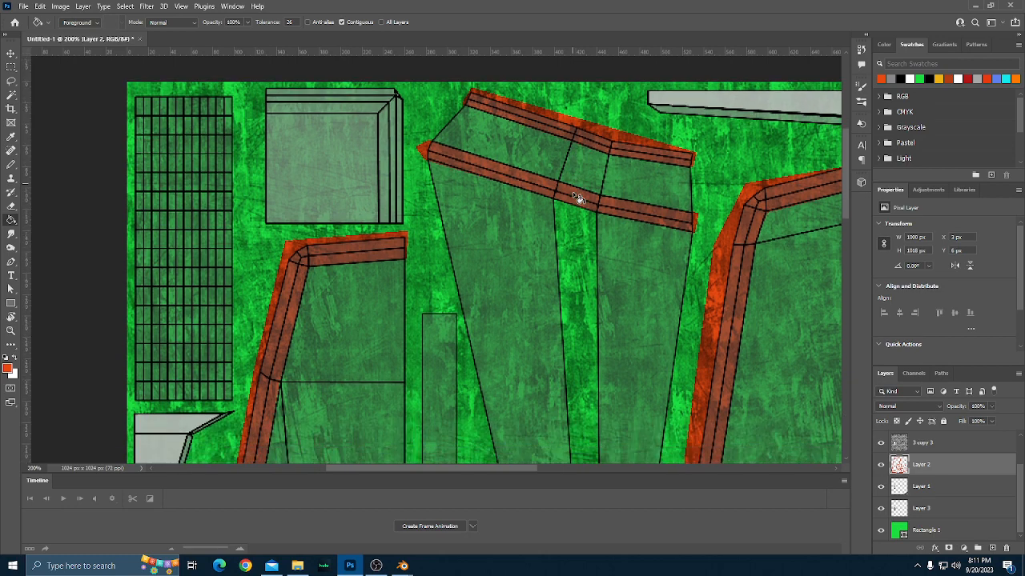
{"action": "key", "text": "ctrl+minus"}
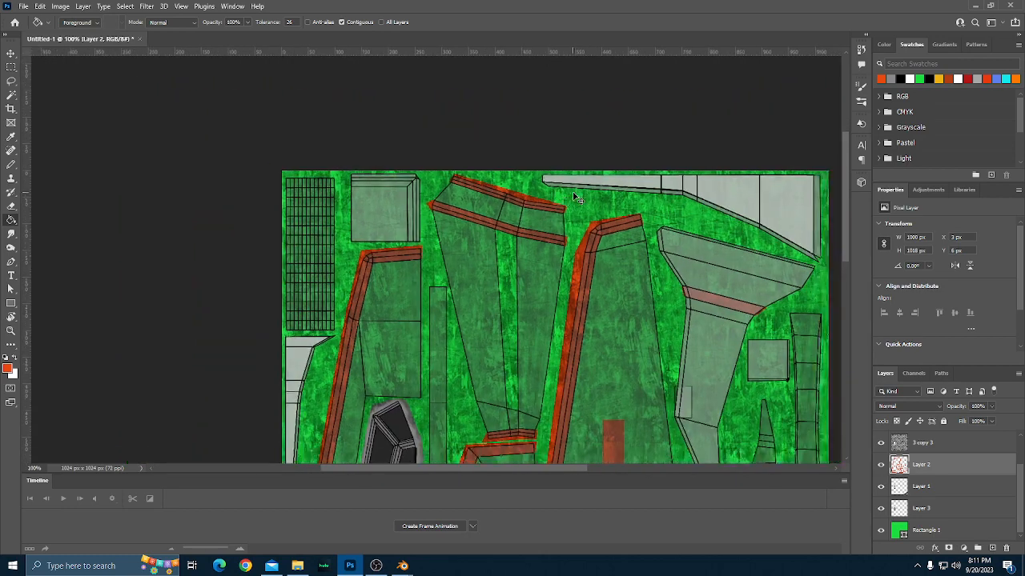
{"action": "scroll", "coordinate": [577, 198], "scroll_direction": "down", "scroll_amount": 5}
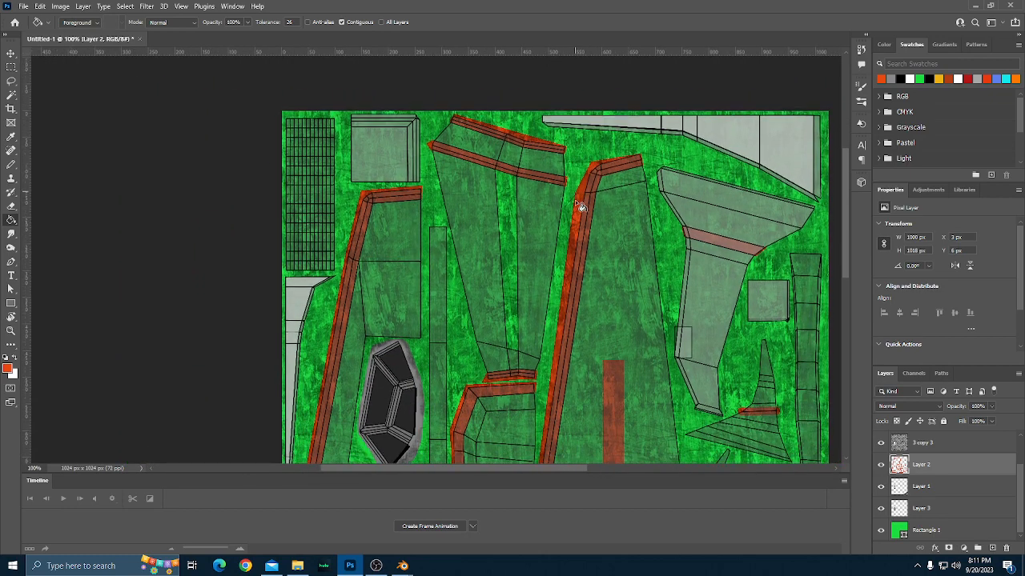
{"action": "scroll", "coordinate": [578, 203], "scroll_direction": "down", "scroll_amount": 4}
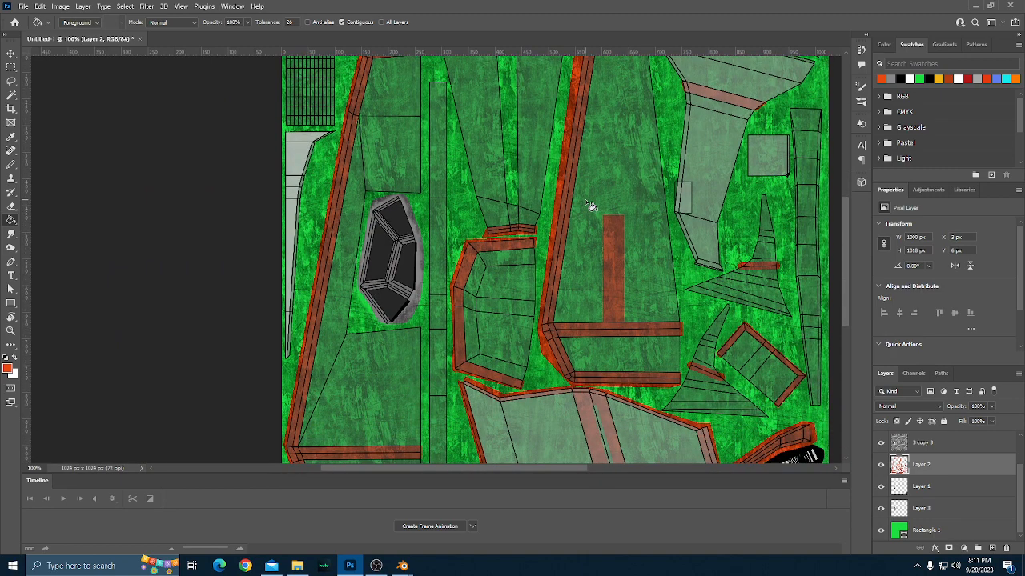
{"action": "scroll", "coordinate": [589, 205], "scroll_direction": "up", "scroll_amount": 1}
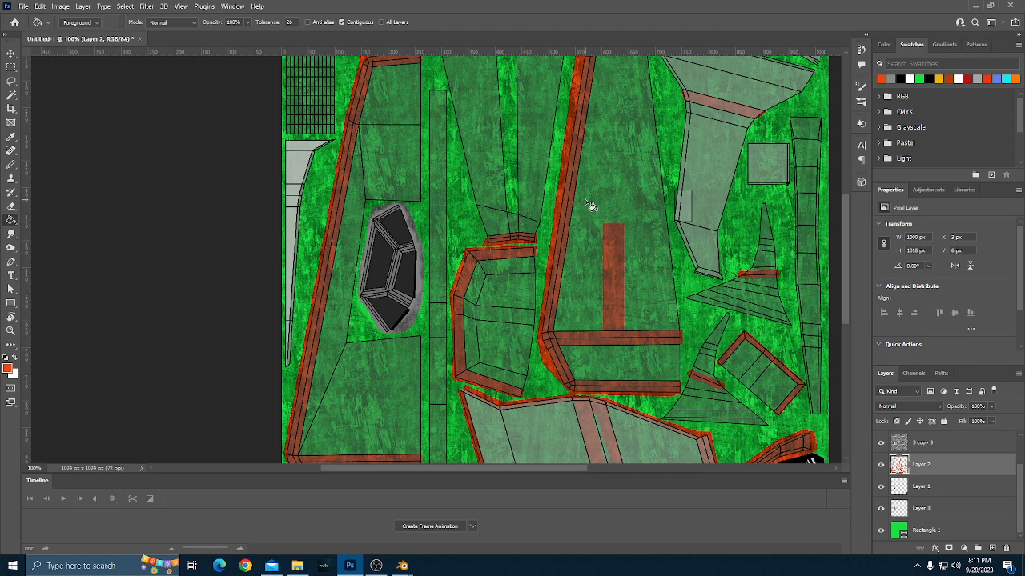
{"action": "scroll", "coordinate": [590, 206], "scroll_direction": "up", "scroll_amount": 4}
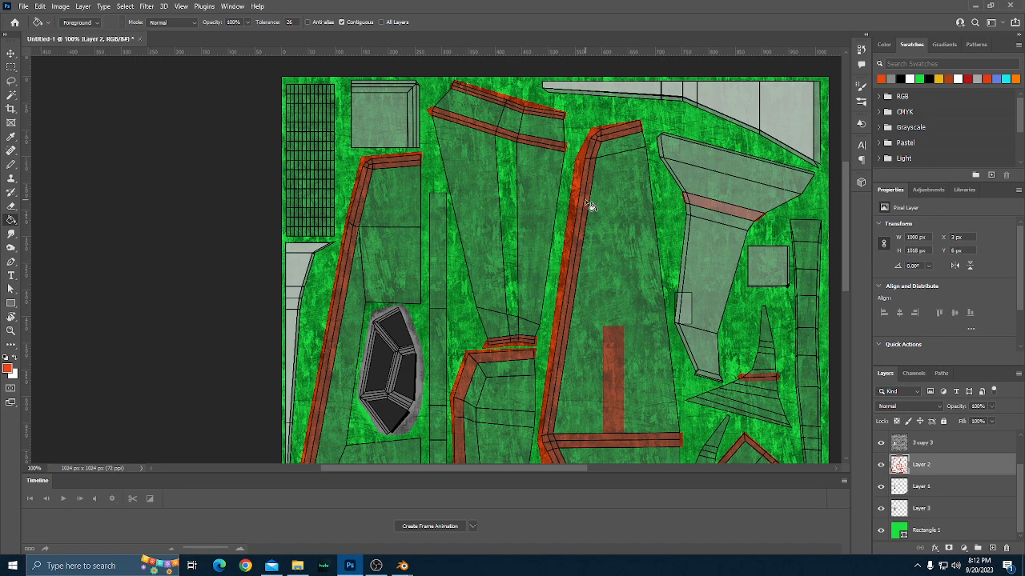
{"action": "scroll", "coordinate": [686, 277], "scroll_direction": "right", "scroll_amount": 1}
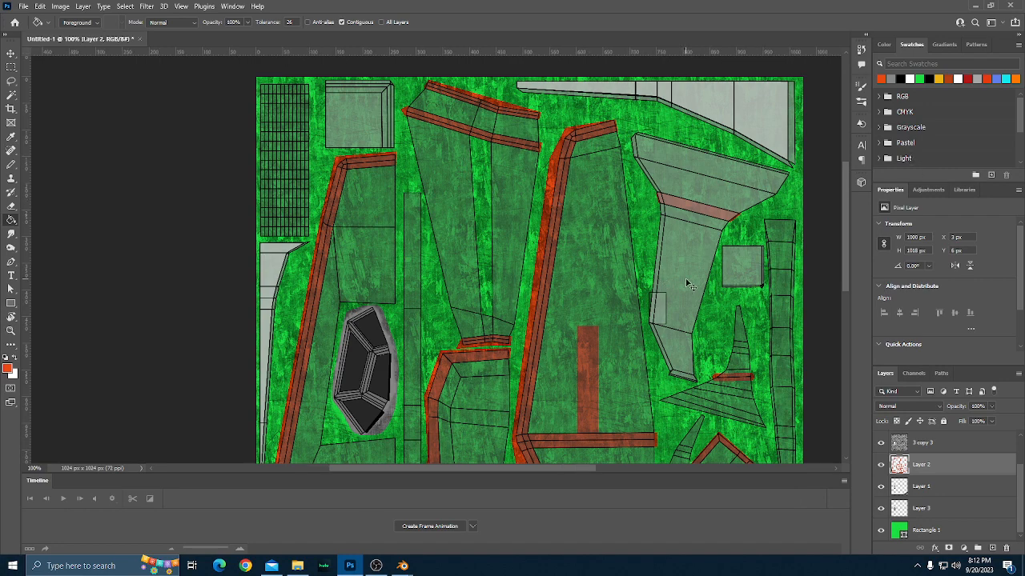
{"action": "scroll", "coordinate": [685, 282], "scroll_direction": "right", "scroll_amount": 3}
Choose grey as the Pencil's foreground colour and add a new layer directly above Layer 2.
{"action": "left_click", "coordinate": [882, 79]}
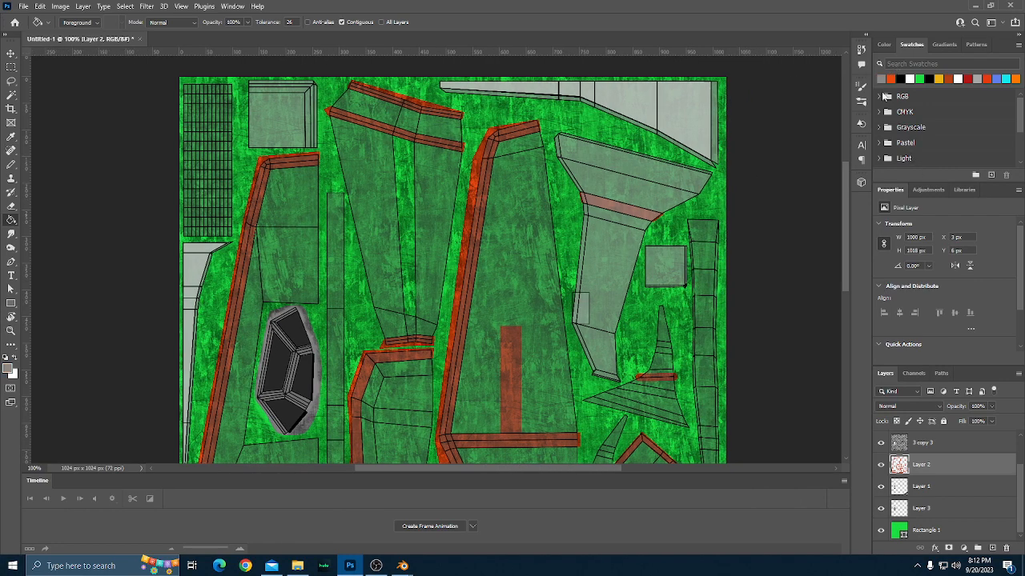
{"action": "key", "text": "b"}
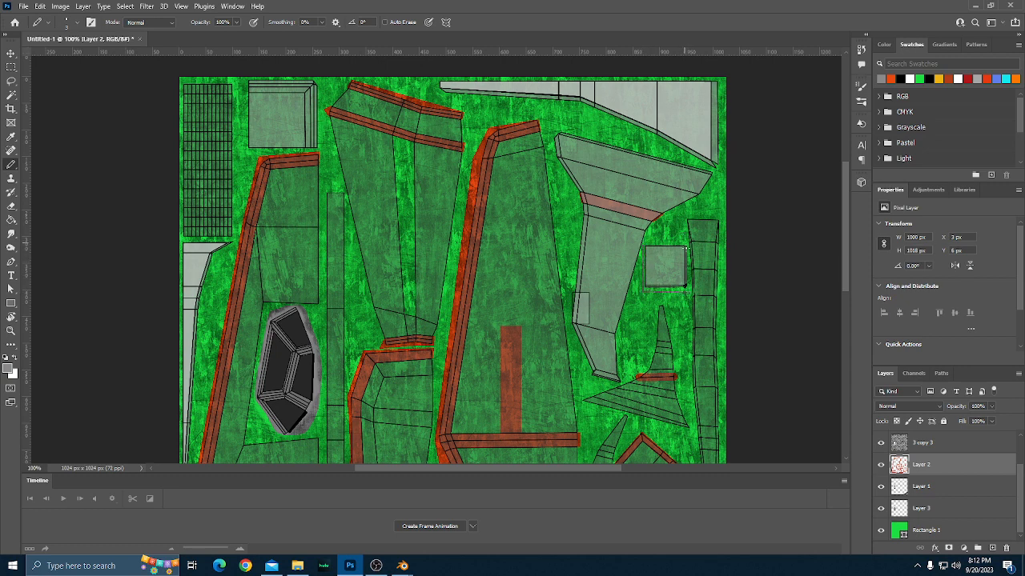
{"action": "scroll", "coordinate": [689, 262], "scroll_direction": "up", "scroll_amount": 1}
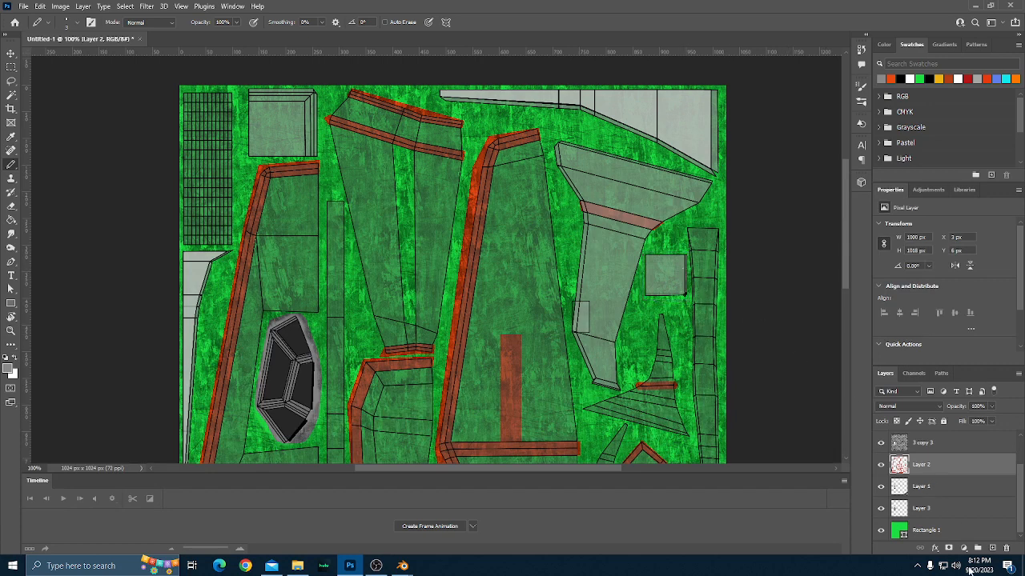
{"action": "left_click", "coordinate": [992, 549]}
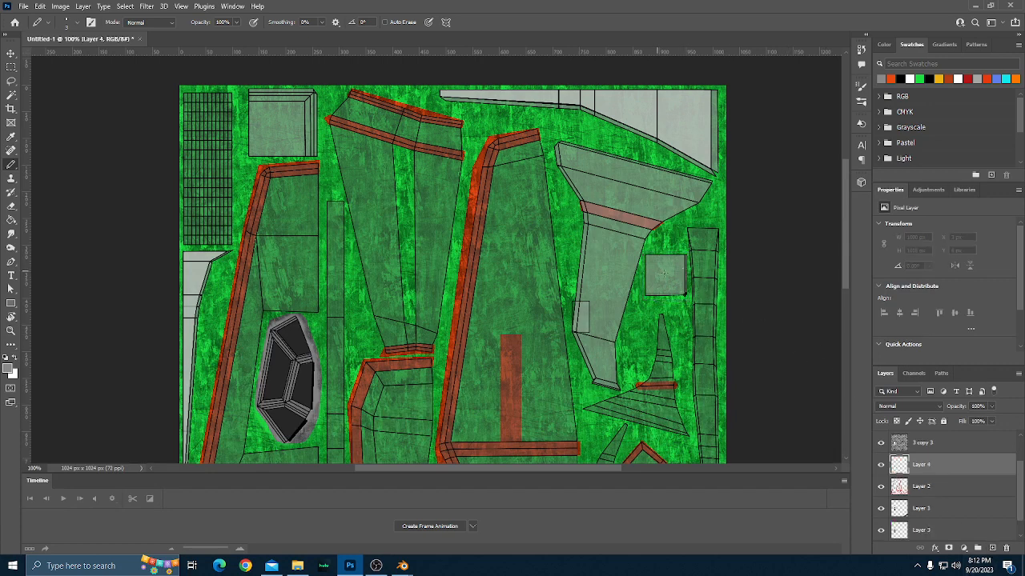
{"action": "left_click", "coordinate": [642, 253]}
{"action": "key", "text": "ctrl+z"}
{"action": "key", "text": "ctrl+z"}
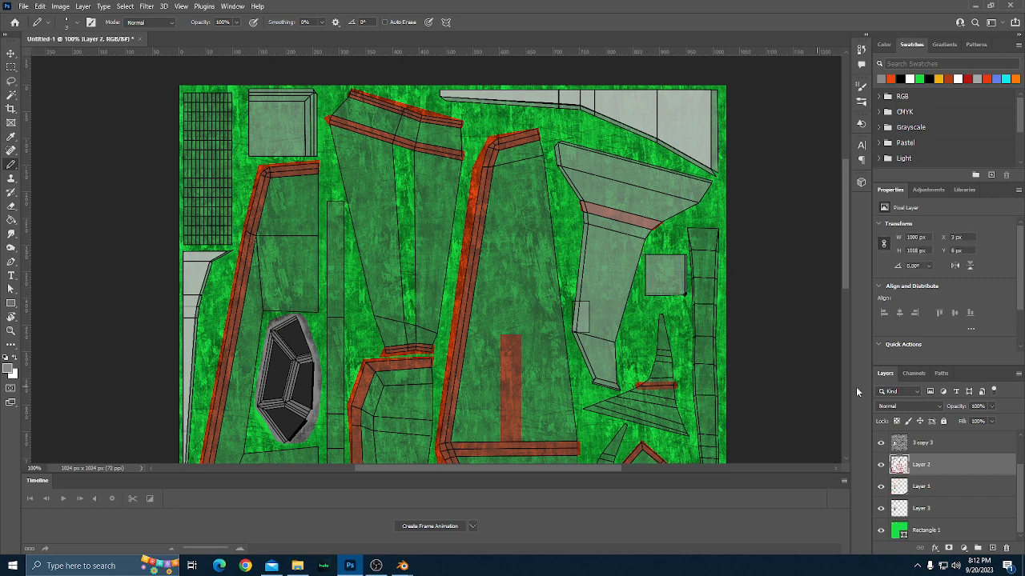
Add a new layer above Layer 2, then outline the small square part beside the wing-shaped part in grey and fill it.
{"action": "left_click", "coordinate": [992, 548]}
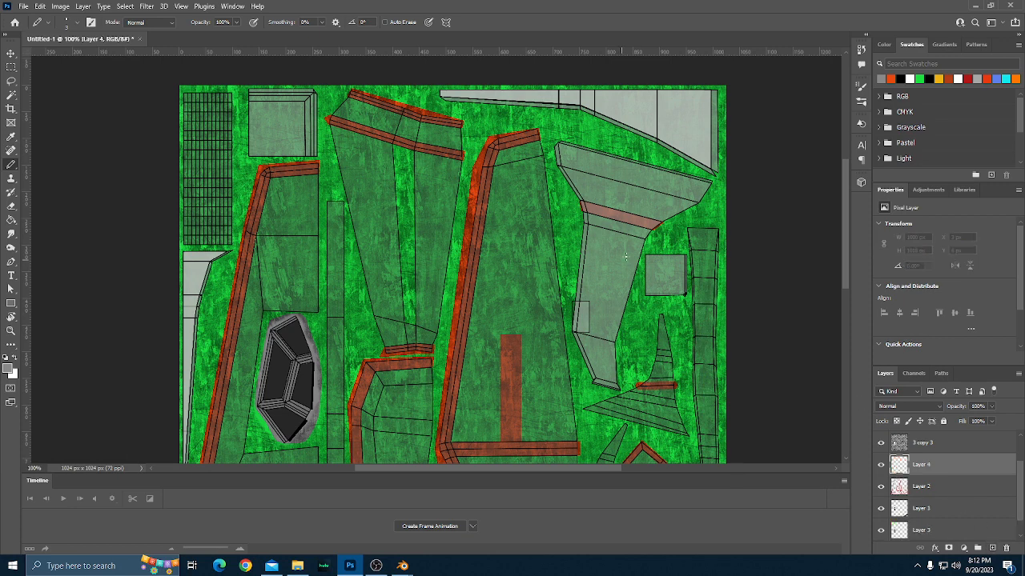
{"action": "left_click", "coordinate": [643, 252]}
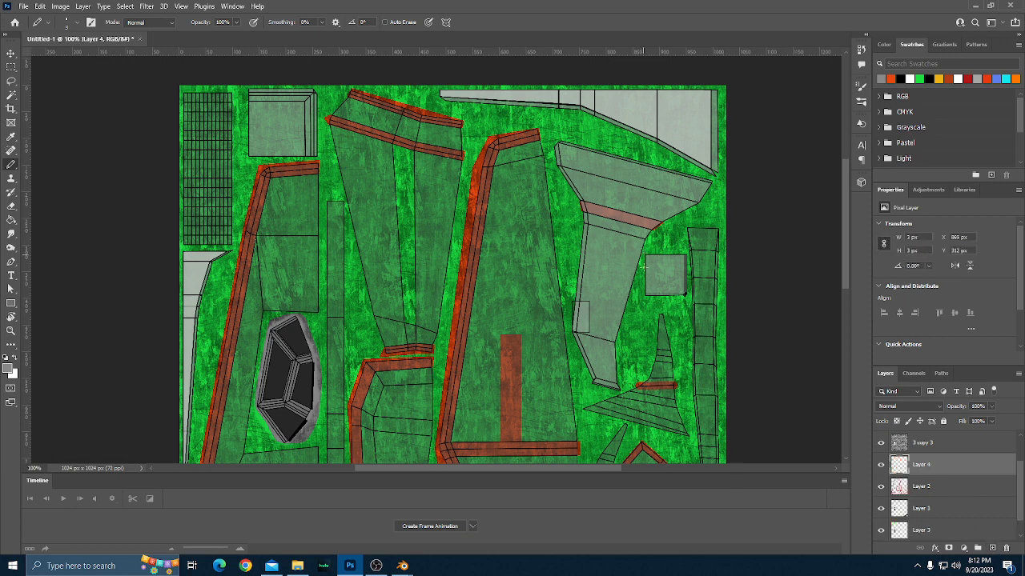
{"action": "left_click", "coordinate": [642, 298], "text": "shift"}
{"action": "left_click", "coordinate": [687, 301], "text": "shift"}
{"action": "left_click", "coordinate": [644, 252], "text": "shift"}
{"action": "key", "text": "g"}
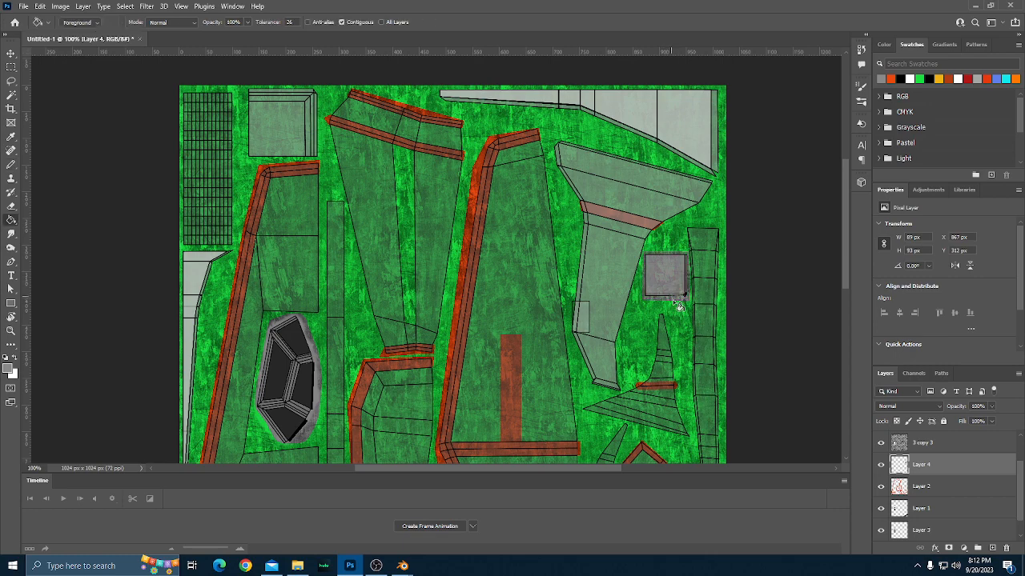
{"action": "left_click", "coordinate": [666, 280]}
Examine the upper-left area of the texture for parts that still need grey paint.
{"action": "scroll", "coordinate": [673, 296], "scroll_direction": "up", "scroll_amount": 1}
{"action": "scroll", "coordinate": [494, 301], "scroll_direction": "up", "scroll_amount": 5}
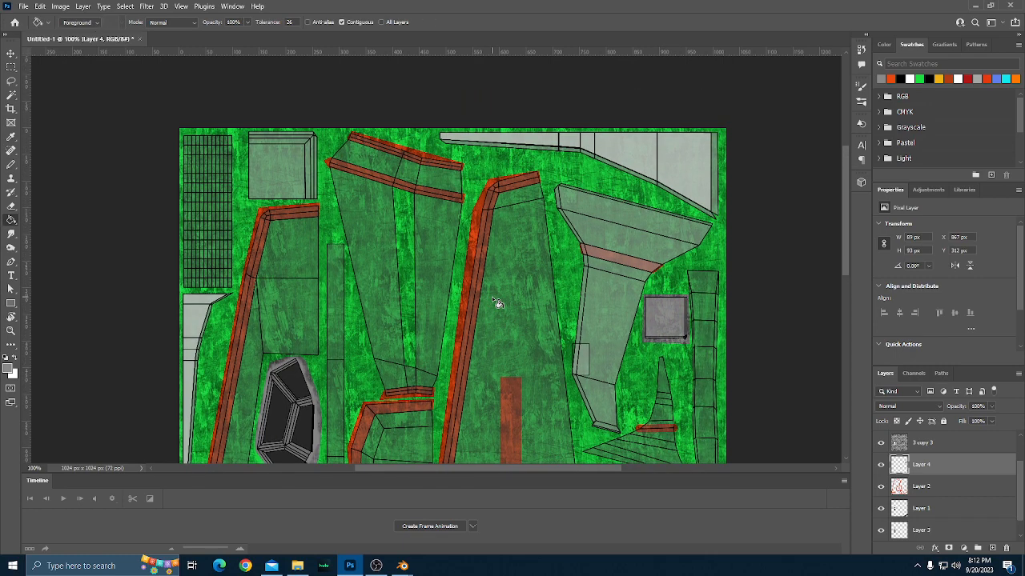
{"action": "scroll", "coordinate": [492, 301], "scroll_direction": "left", "scroll_amount": 8}
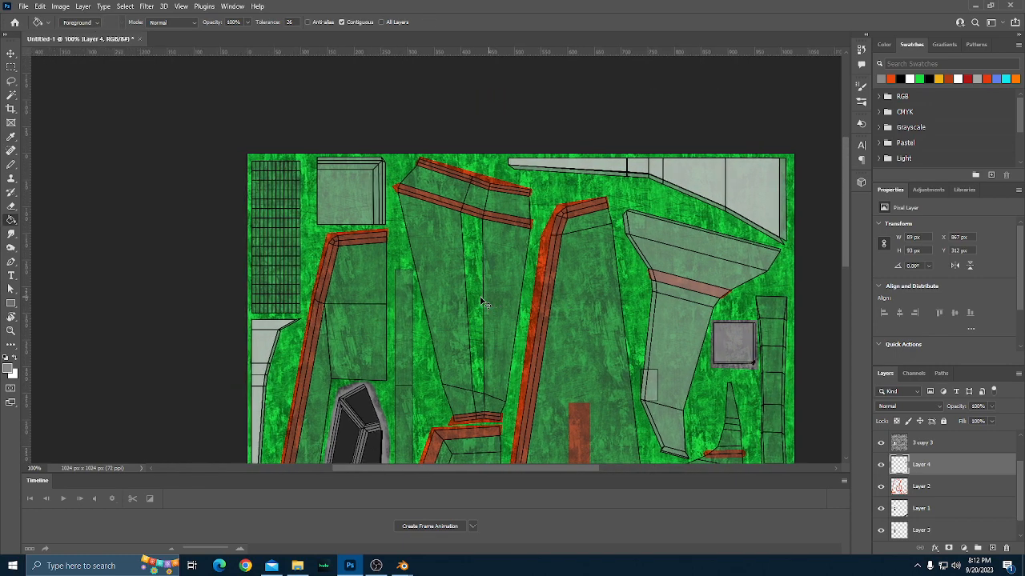
{"action": "scroll", "coordinate": [483, 303], "scroll_direction": "left", "scroll_amount": 1}
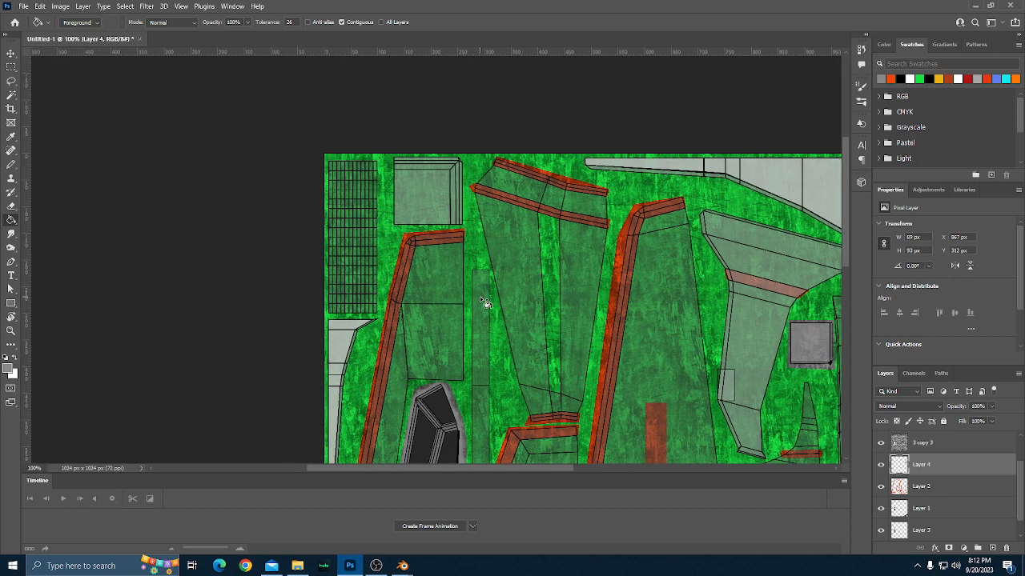
{"action": "scroll", "coordinate": [440, 321], "scroll_direction": "up", "scroll_amount": 1}
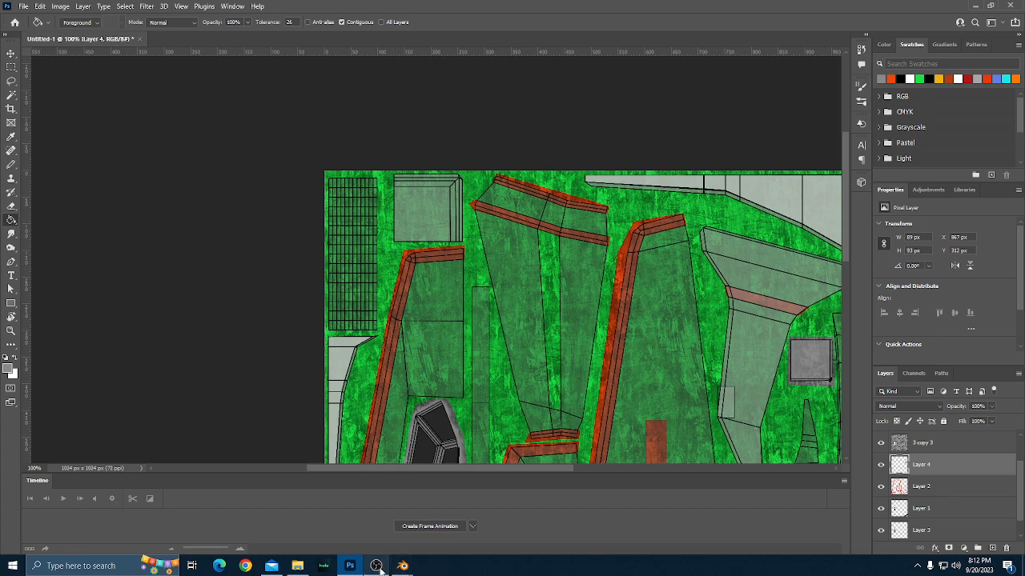
{"action": "mouse_move", "coordinate": [377, 565]}
{"action": "mouse_move", "coordinate": [373, 544]}
{"action": "scroll", "coordinate": [350, 278], "scroll_direction": "down", "scroll_amount": 1}
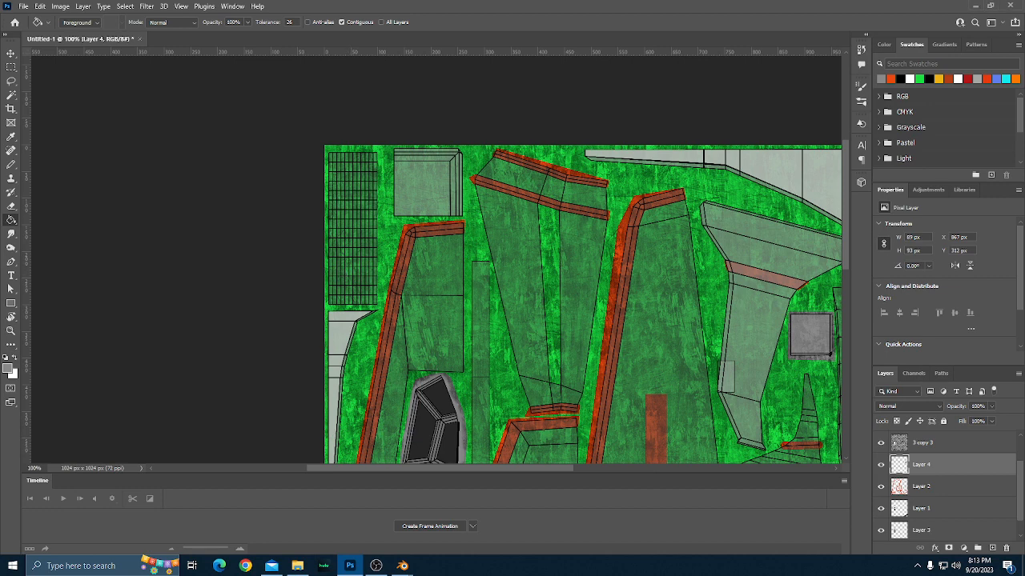
{"action": "scroll", "coordinate": [509, 297], "scroll_direction": "down", "scroll_amount": 5}
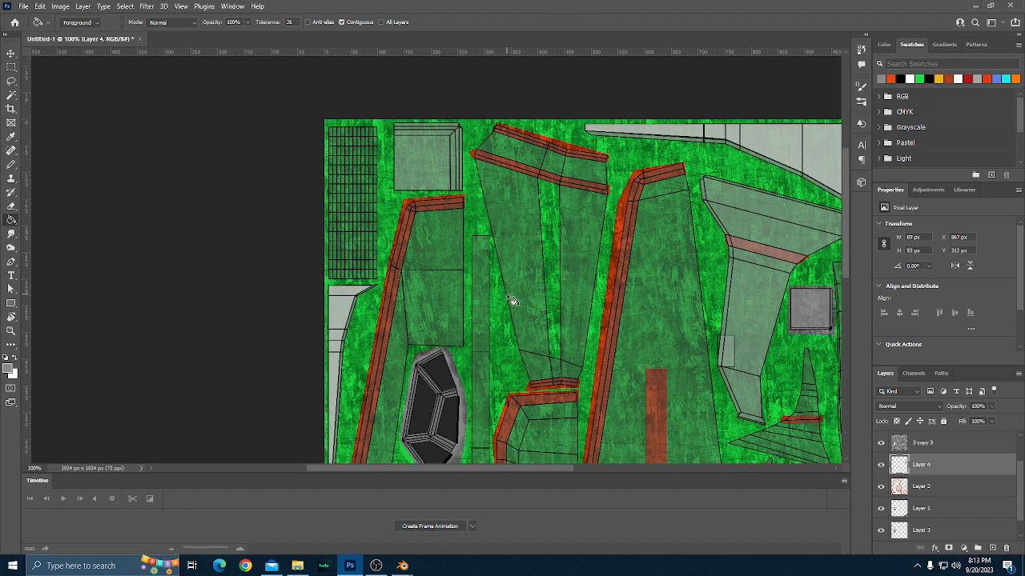
{"action": "scroll", "coordinate": [509, 297], "scroll_direction": "up", "scroll_amount": 3}
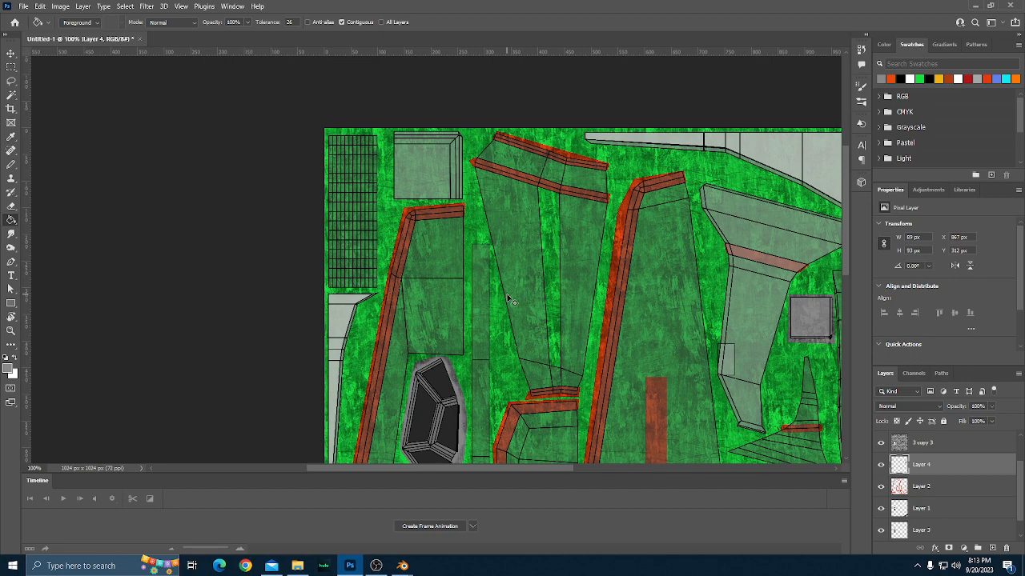
Move Layer 4 below Layer 2 and outline the large square part beside the grid in grey with the Pencil.
{"action": "scroll", "coordinate": [509, 299], "scroll_direction": "up", "scroll_amount": 2, "text": "alt"}
{"action": "scroll", "coordinate": [512, 301], "scroll_direction": "up", "scroll_amount": 3}
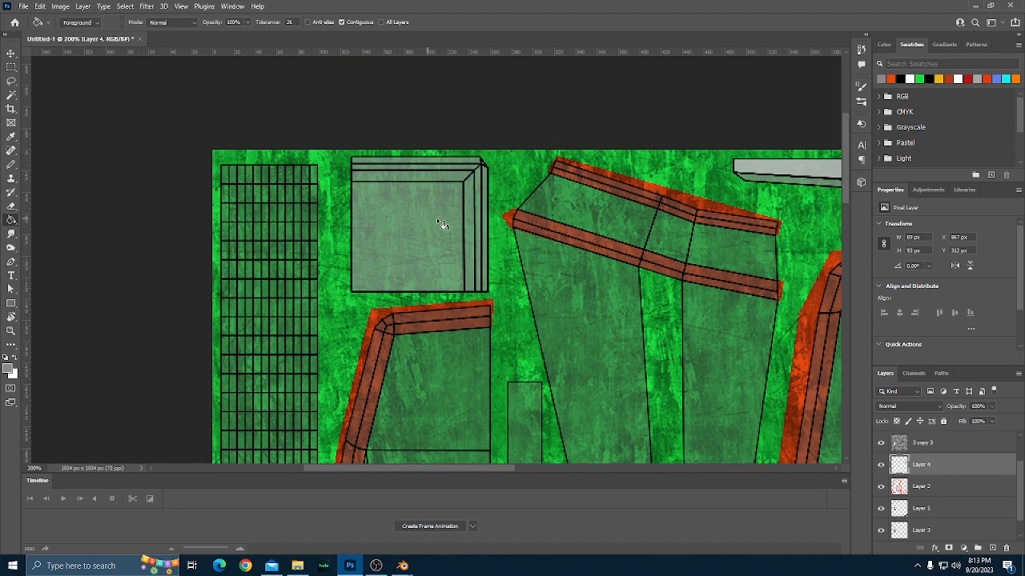
{"action": "left_click_drag", "start_coordinate": [925, 464], "coordinate": [923, 498]}
{"action": "key", "text": "b"}
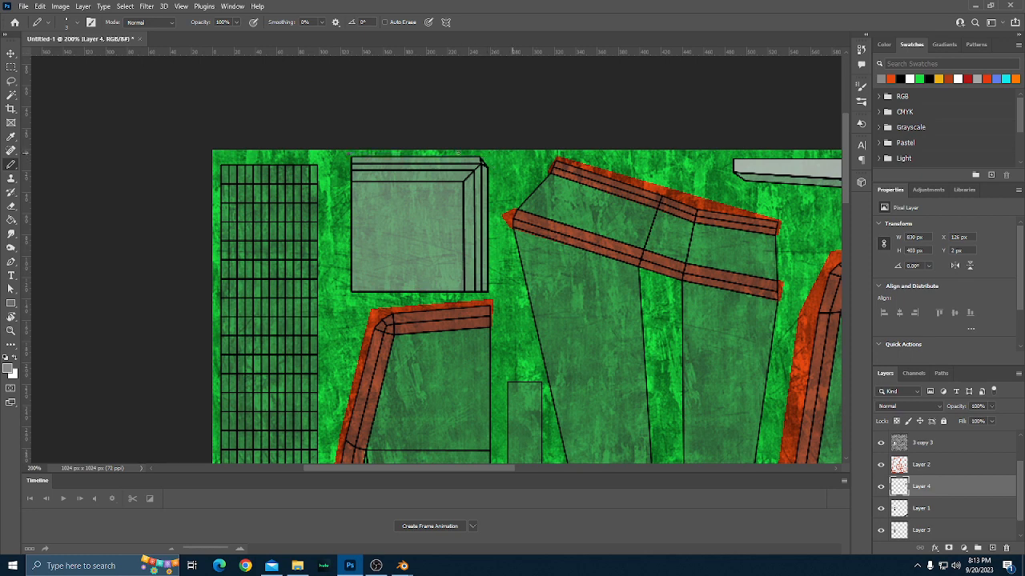
{"action": "left_click", "coordinate": [487, 155], "text": "shift"}
{"action": "left_click", "coordinate": [494, 185], "text": "shift"}
{"action": "scroll", "coordinate": [488, 220], "scroll_direction": "down", "scroll_amount": 1}
{"action": "left_click", "coordinate": [490, 269], "text": "shift"}
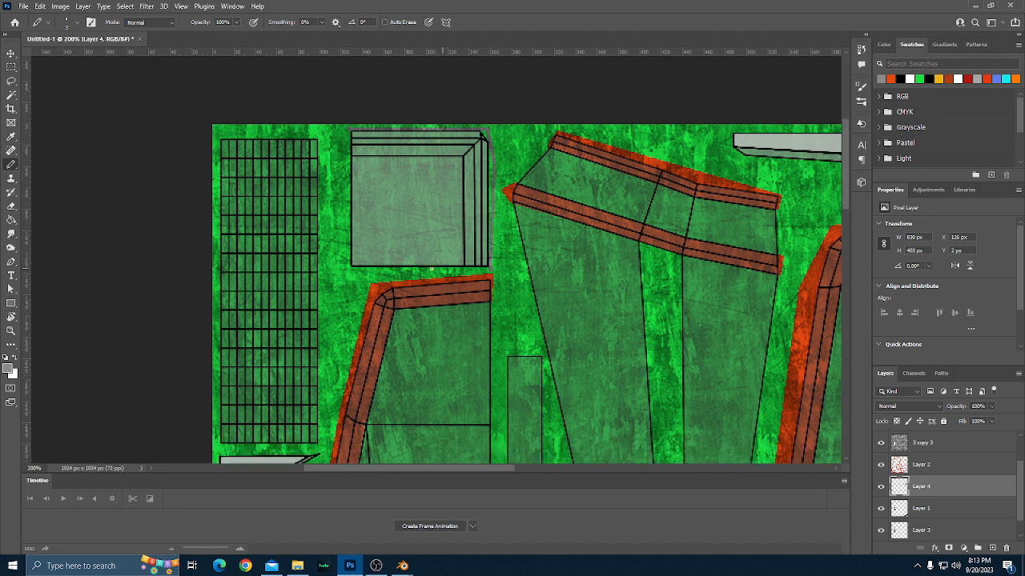
{"action": "left_click", "coordinate": [345, 273], "text": "shift"}
{"action": "left_click", "coordinate": [346, 133], "text": "shift"}
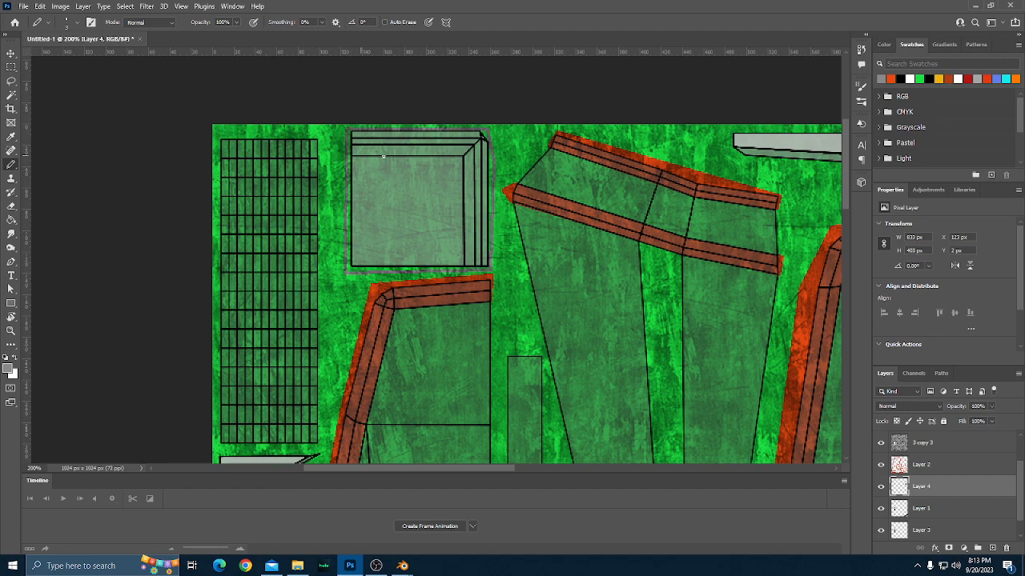
{"action": "key", "text": "f"}
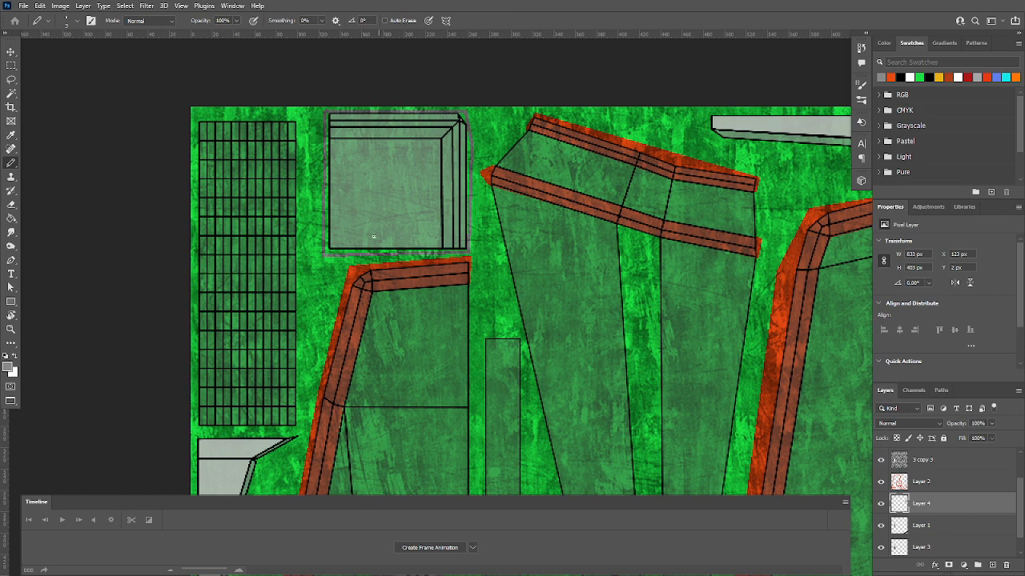
{"action": "key", "text": "f"}
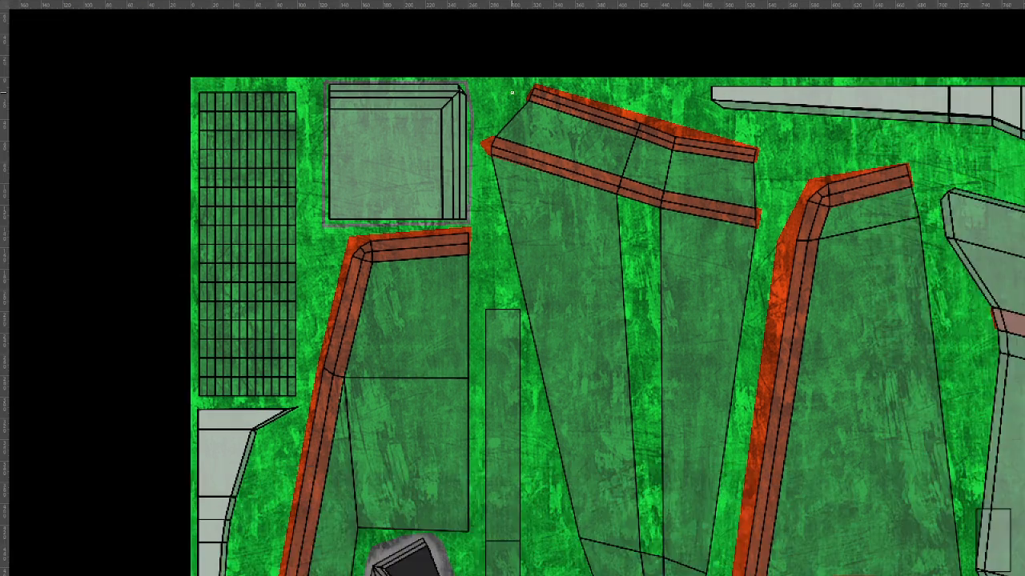
{"action": "key", "text": "f"}
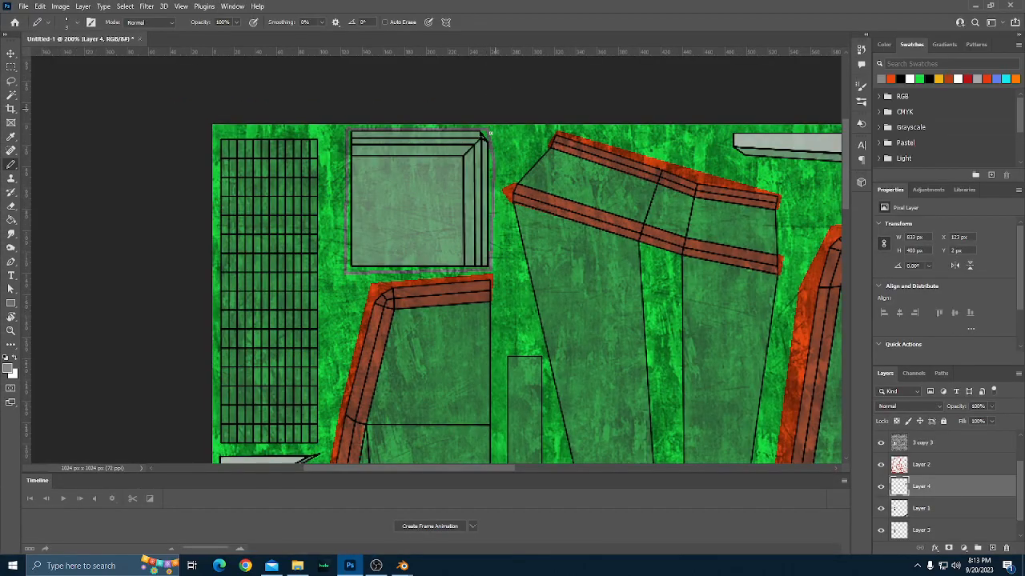
Save the document on the computer as Racer1 in Photoshop format in the BlenderTesting WorkingFiles folder, with Maximize Compatibility on.
{"action": "scroll", "coordinate": [319, 78], "scroll_direction": "down", "scroll_amount": 3}
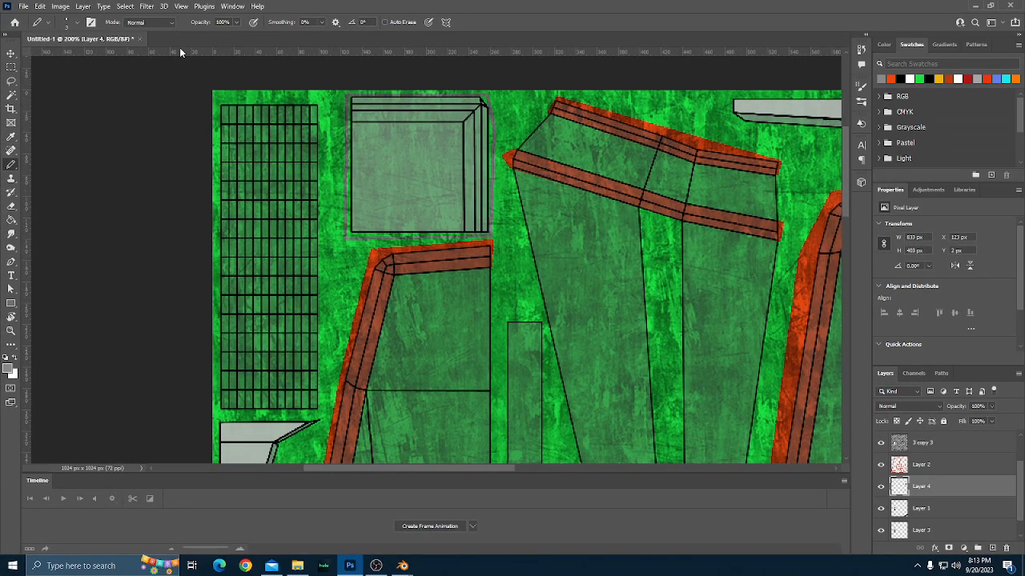
{"action": "left_click", "coordinate": [23, 6]}
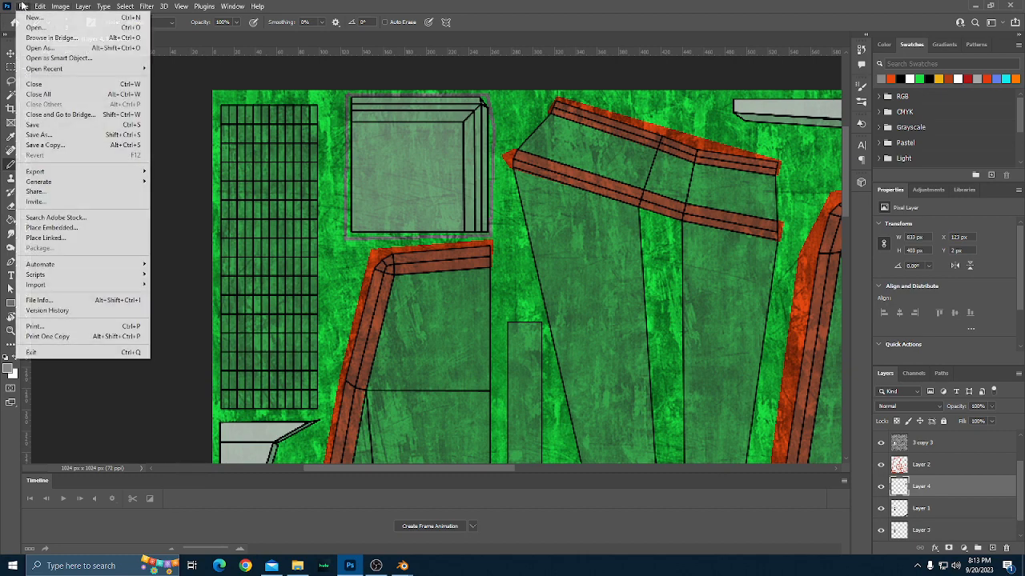
{"action": "left_click", "coordinate": [46, 126]}
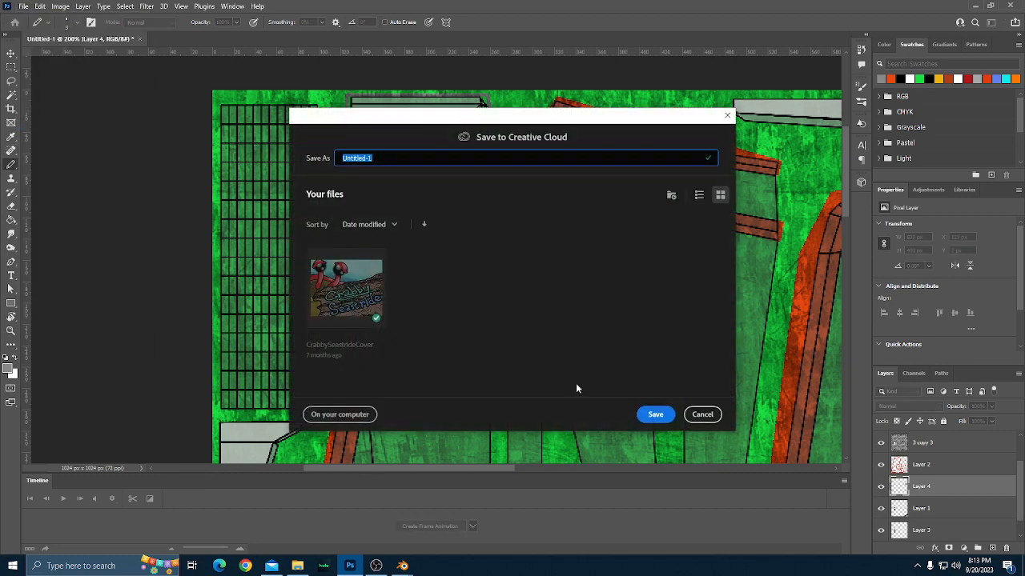
{"action": "left_click", "coordinate": [362, 423]}
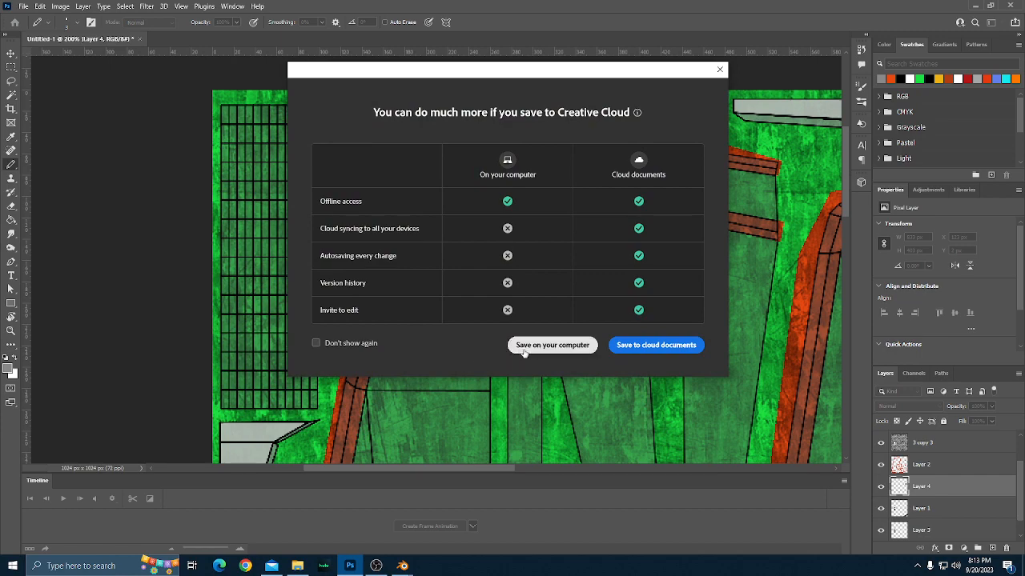
{"action": "left_click", "coordinate": [563, 346]}
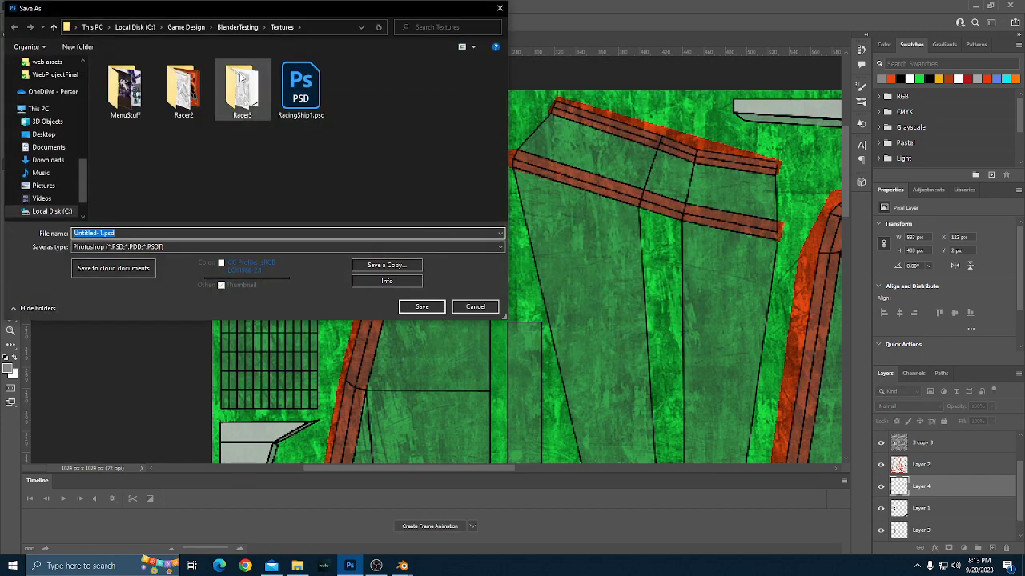
{"action": "double_click", "coordinate": [241, 79]}
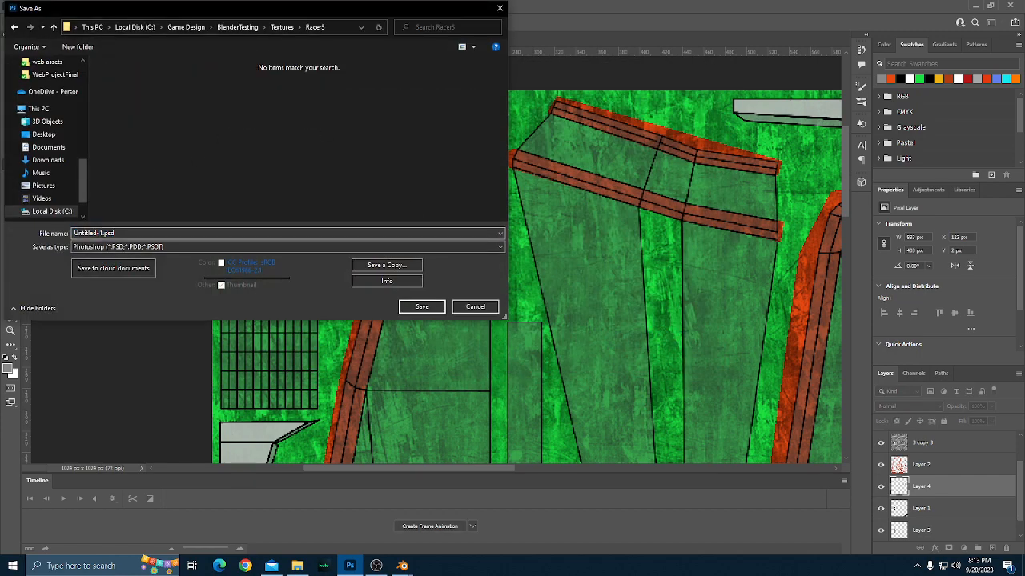
{"action": "left_click", "coordinate": [249, 27]}
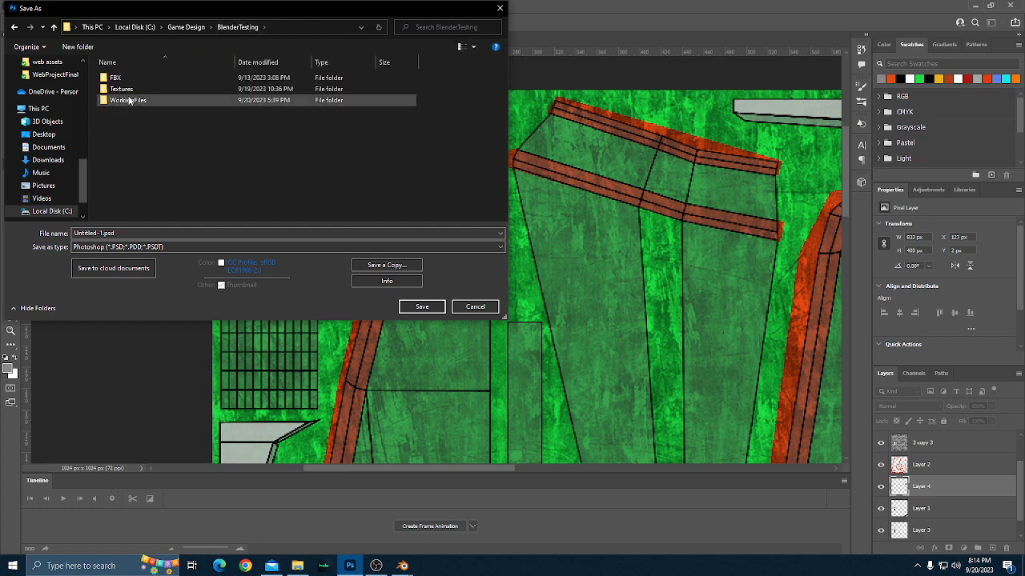
{"action": "double_click", "coordinate": [130, 101]}
{"action": "double_click", "coordinate": [94, 233]}
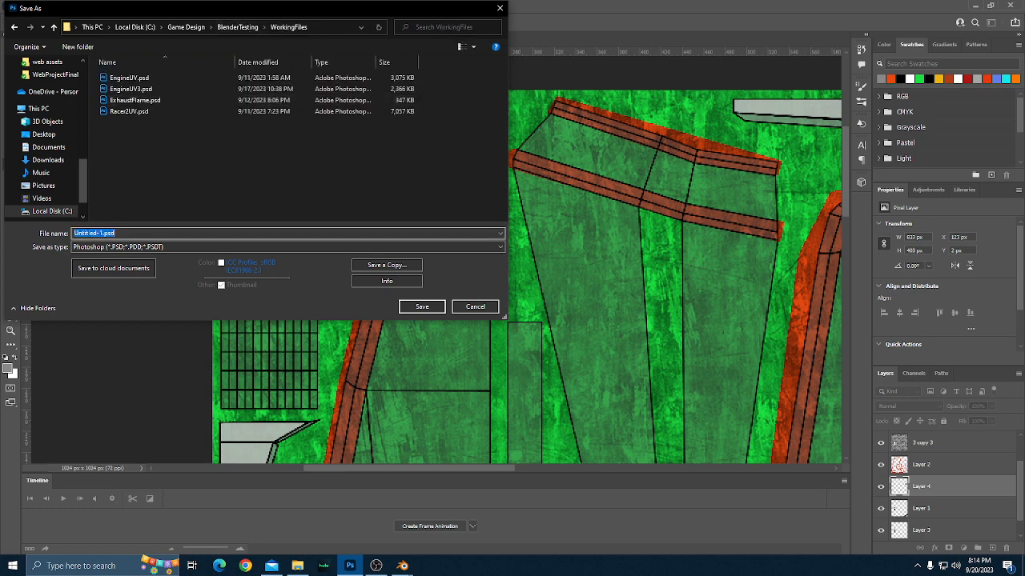
{"action": "type", "text": "Racer1"}
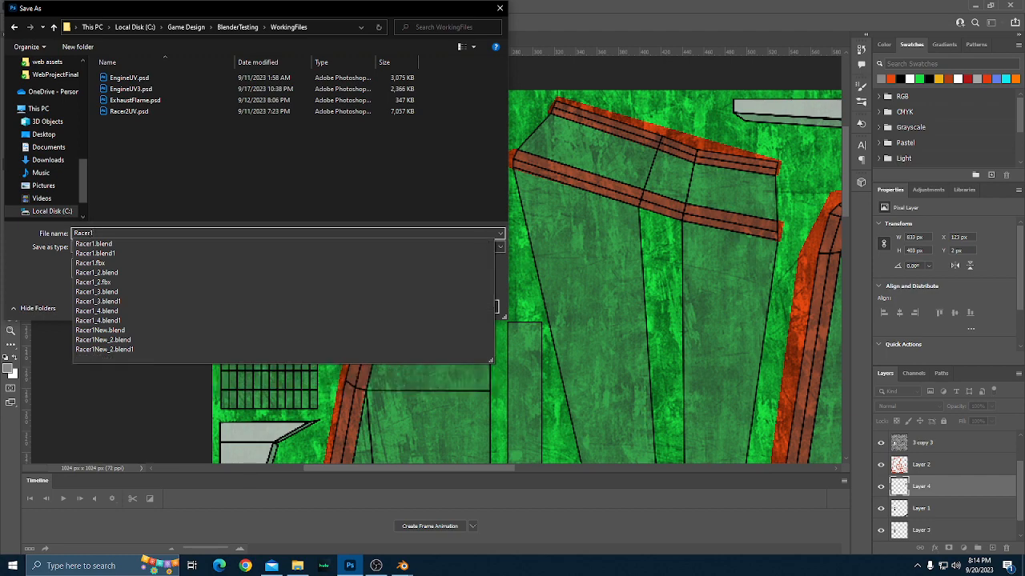
{"action": "key", "text": "Return"}
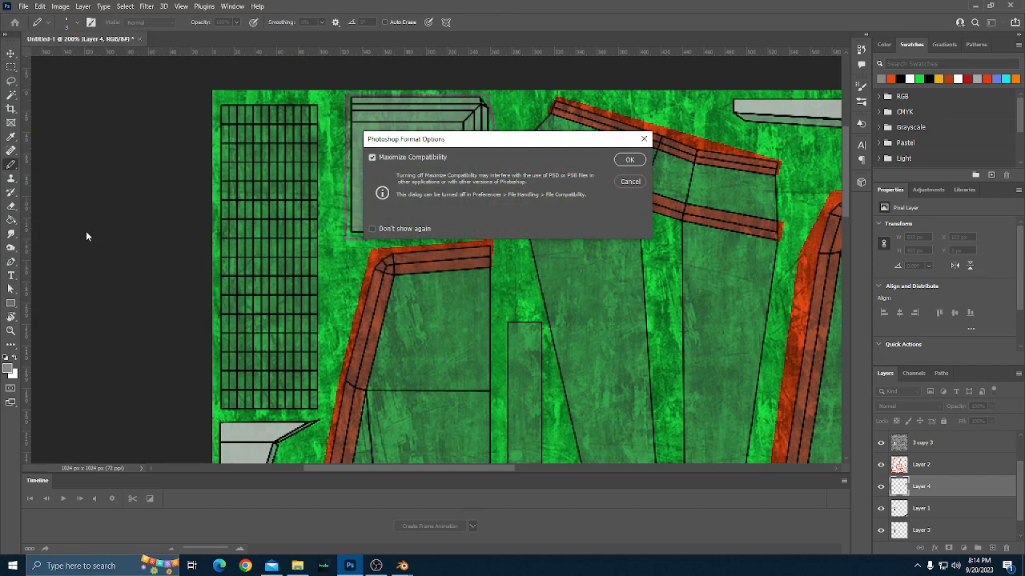
{"action": "left_click", "coordinate": [629, 162]}
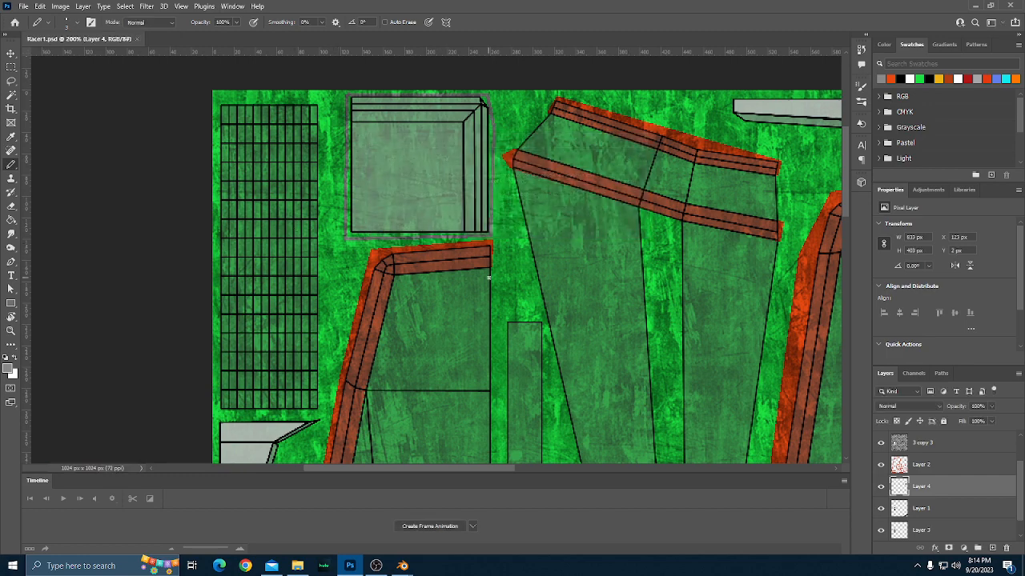
Fill the outlined large square part beside the grid with grey.
{"action": "scroll", "coordinate": [491, 285], "scroll_direction": "down", "scroll_amount": 1}
{"action": "scroll", "coordinate": [498, 281], "scroll_direction": "down", "scroll_amount": 4}
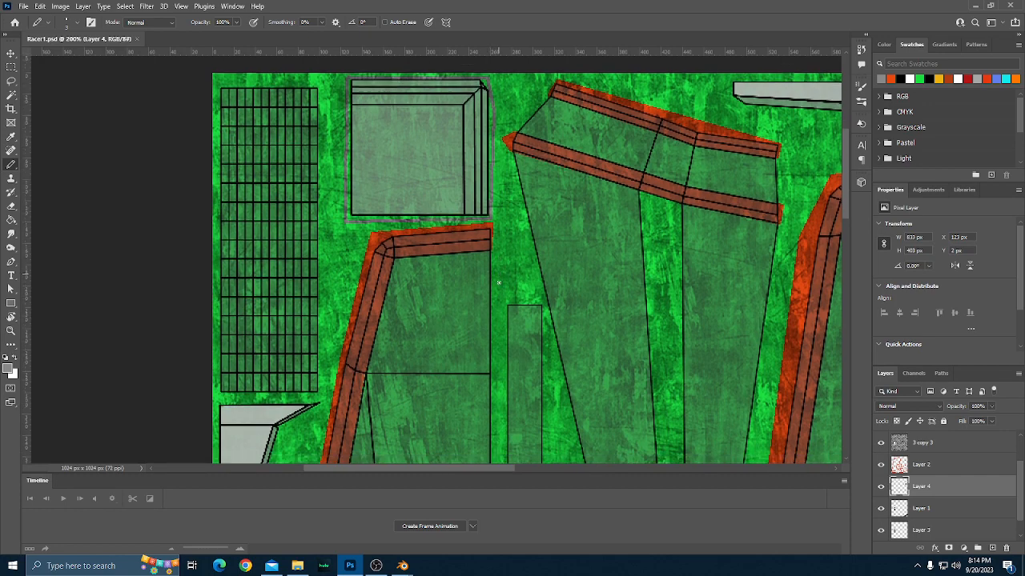
{"action": "key", "text": "ctrl+minus"}
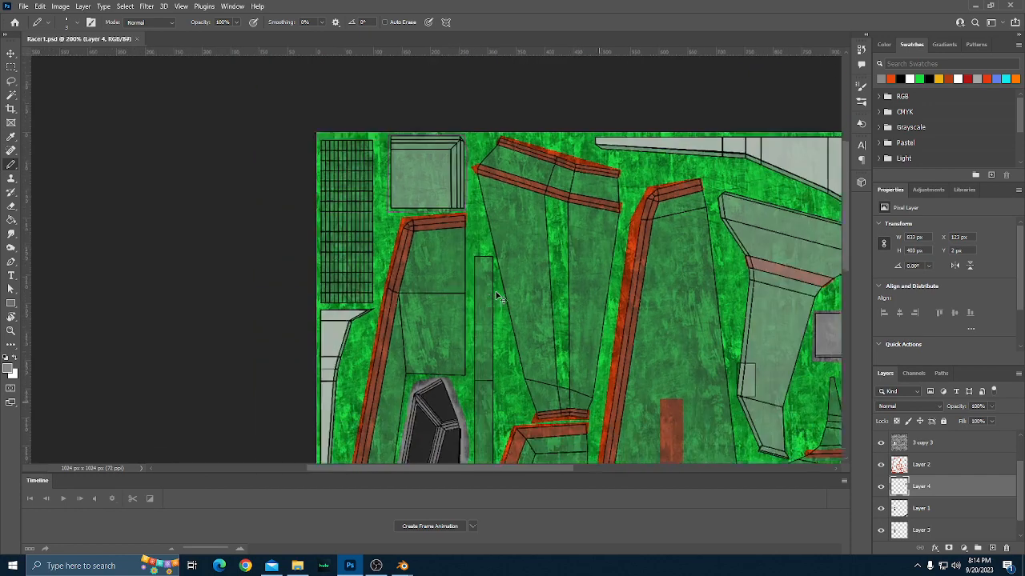
{"action": "scroll", "coordinate": [512, 303], "scroll_direction": "down", "scroll_amount": 1}
{"action": "scroll", "coordinate": [513, 304], "scroll_direction": "up", "scroll_amount": 2}
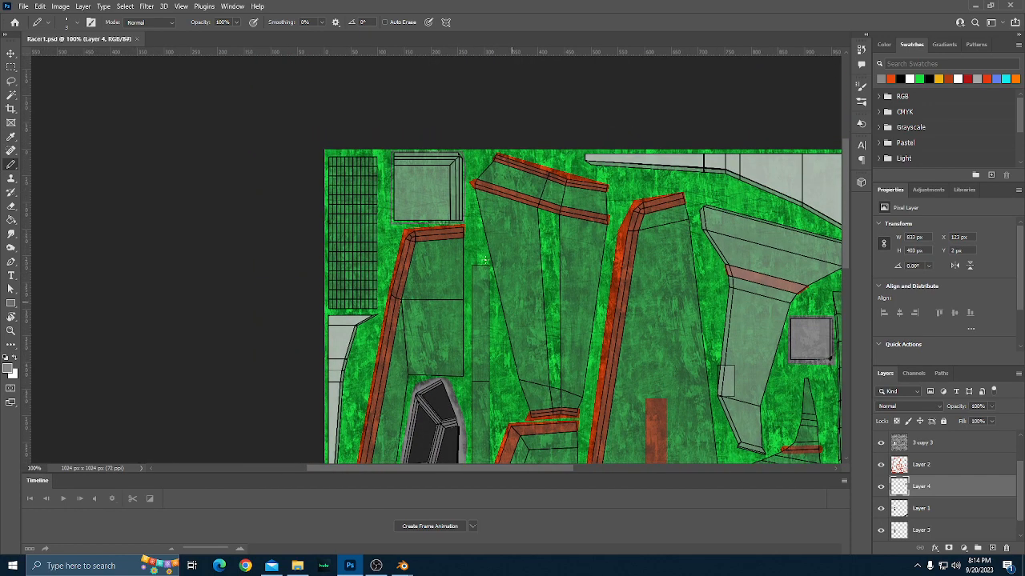
{"action": "key", "text": "g"}
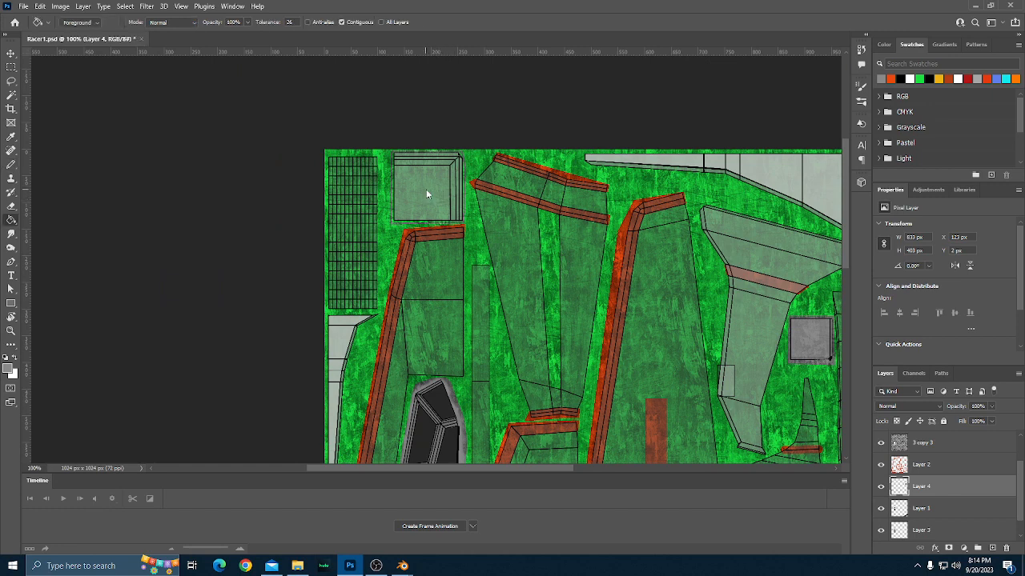
{"action": "left_click", "coordinate": [426, 189]}
{"action": "scroll", "coordinate": [471, 214], "scroll_direction": "up", "scroll_amount": 2}
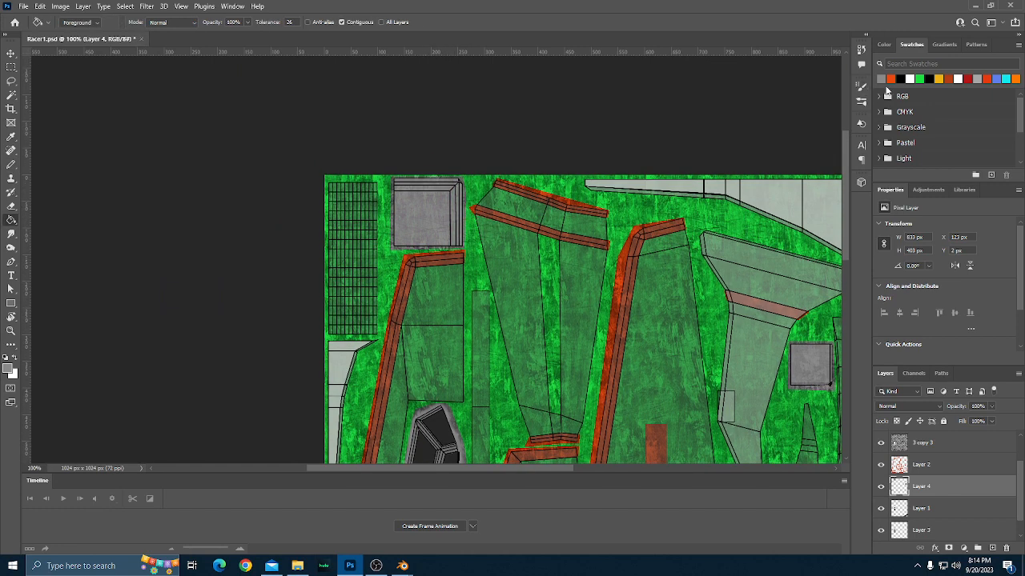
Paint orange-red strips on Layer 2 with a 6 px Pencil along the inner top and right borders of the large grey square.
{"action": "left_click", "coordinate": [891, 79]}
{"action": "scroll", "coordinate": [425, 257], "scroll_direction": "up", "scroll_amount": 1}
{"action": "left_click", "coordinate": [921, 464]}
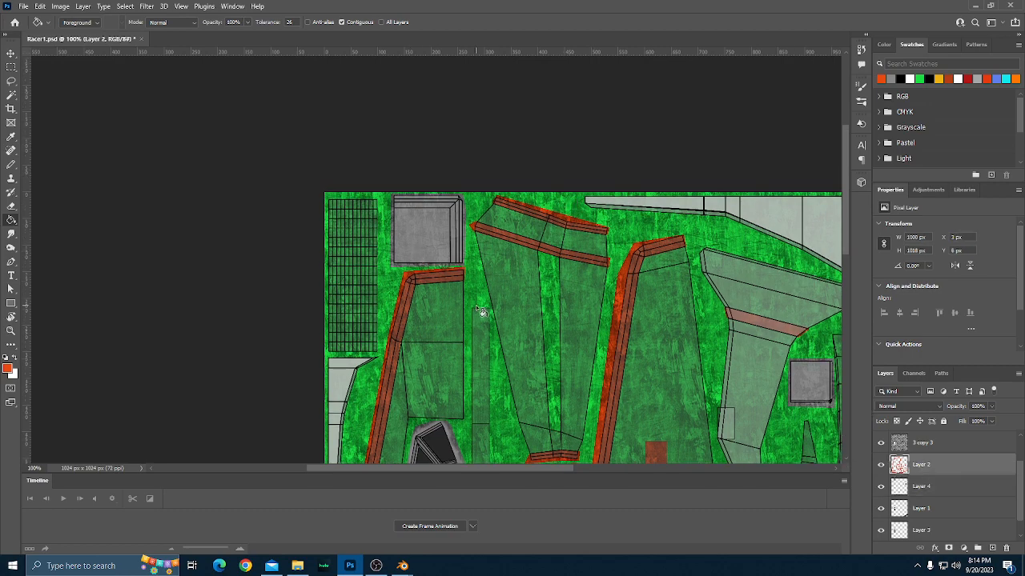
{"action": "key", "text": "b"}
{"action": "scroll", "coordinate": [471, 302], "scroll_direction": "up", "scroll_amount": 1}
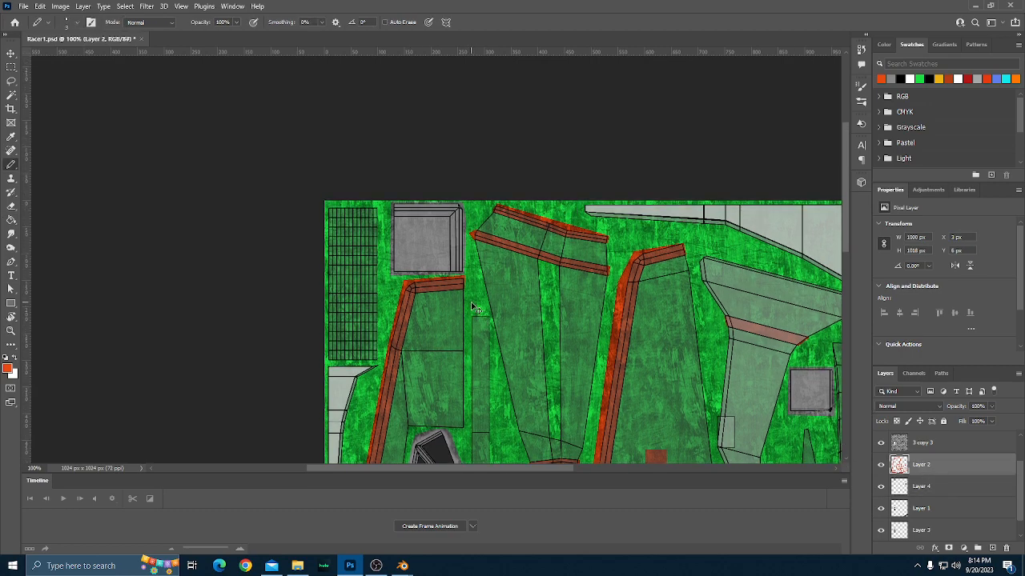
{"action": "scroll", "coordinate": [470, 302], "scroll_direction": "up", "scroll_amount": 3}
{"action": "scroll", "coordinate": [472, 302], "scroll_direction": "up", "scroll_amount": 2}
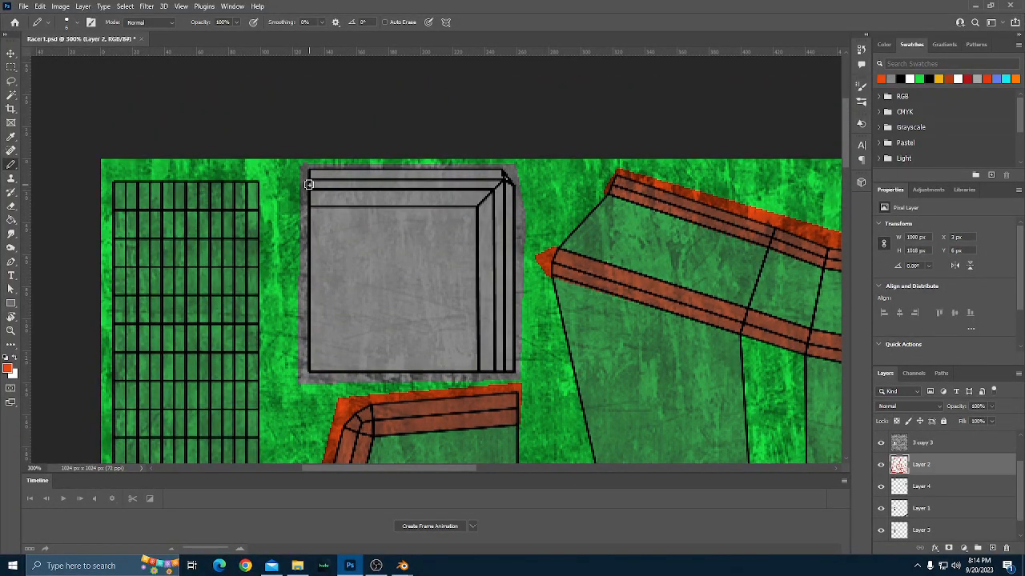
{"action": "left_click", "coordinate": [497, 186], "text": "shift"}
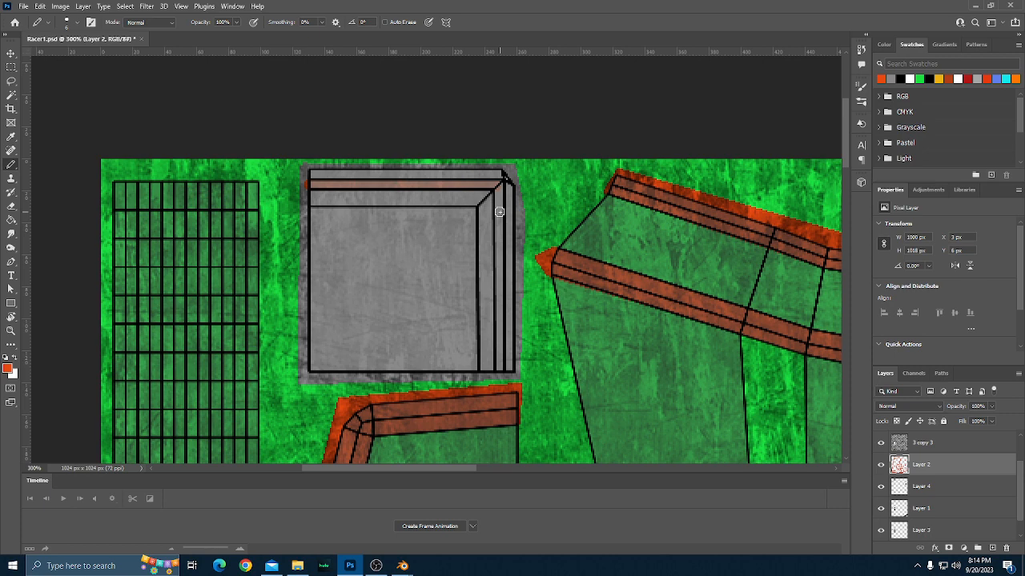
{"action": "left_click", "coordinate": [498, 369], "text": "shift"}
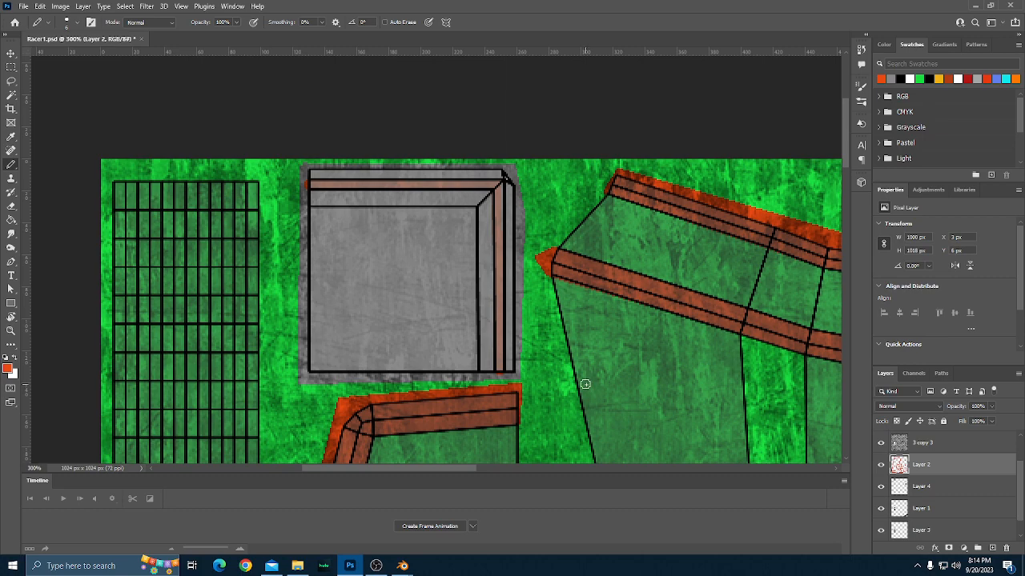
{"action": "scroll", "coordinate": [583, 384], "scroll_direction": "up", "scroll_amount": 1}
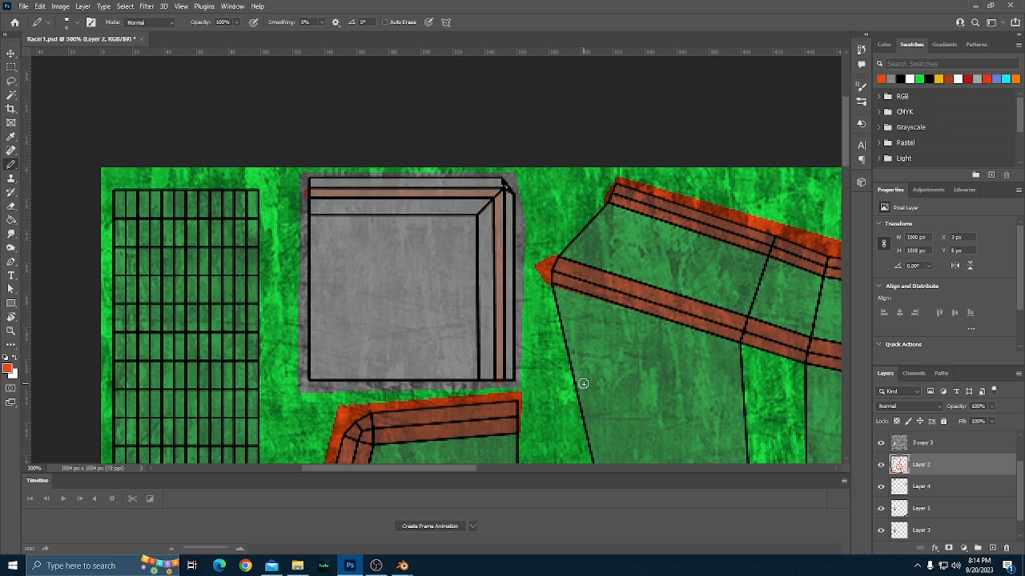
Examine the whole texture for parts that still lack orange-red accents.
{"action": "key", "text": "ctrl+0"}
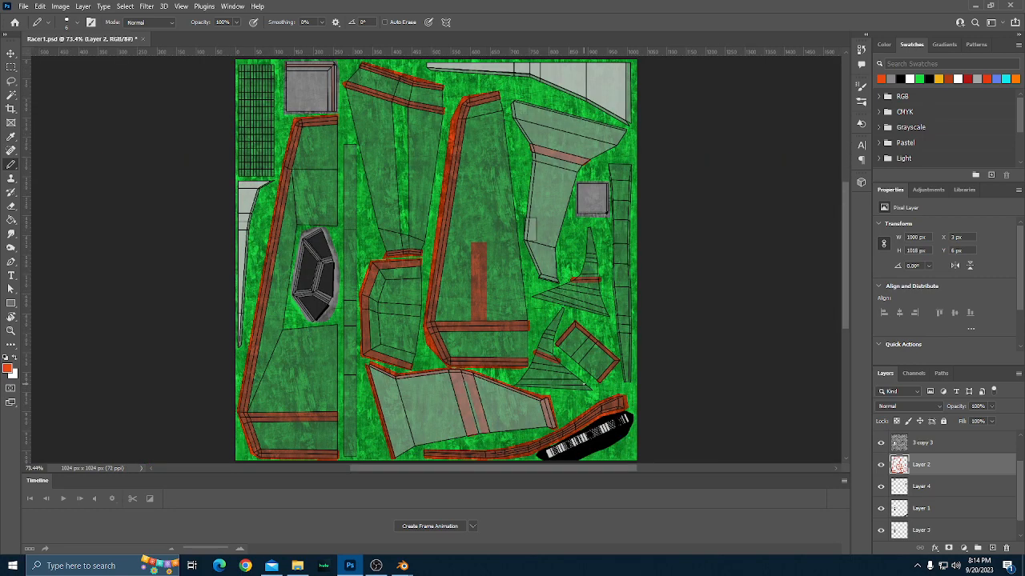
{"action": "scroll", "coordinate": [584, 385], "scroll_direction": "up", "scroll_amount": 8}
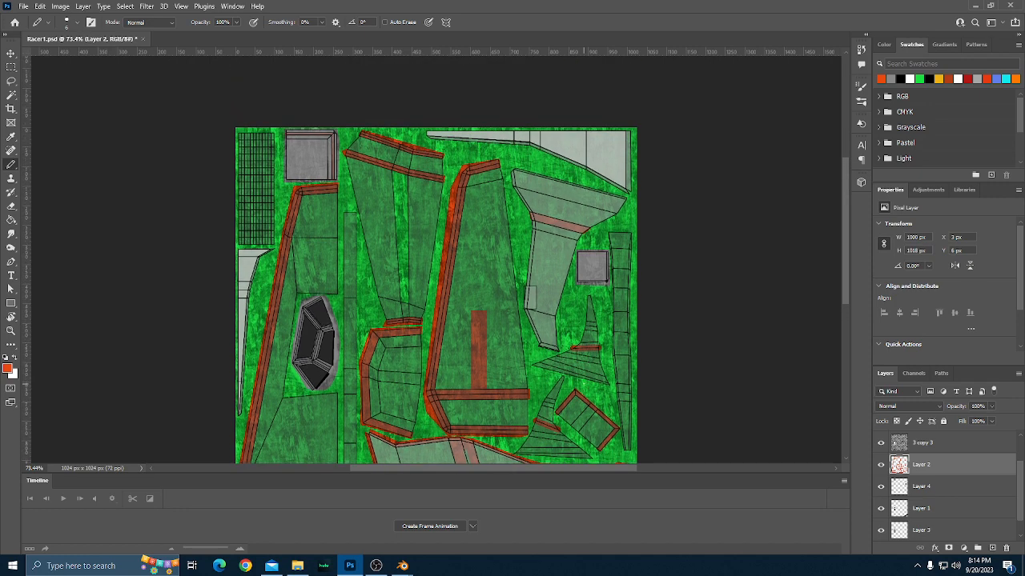
{"action": "scroll", "coordinate": [436, 286], "scroll_direction": "down", "scroll_amount": 10}
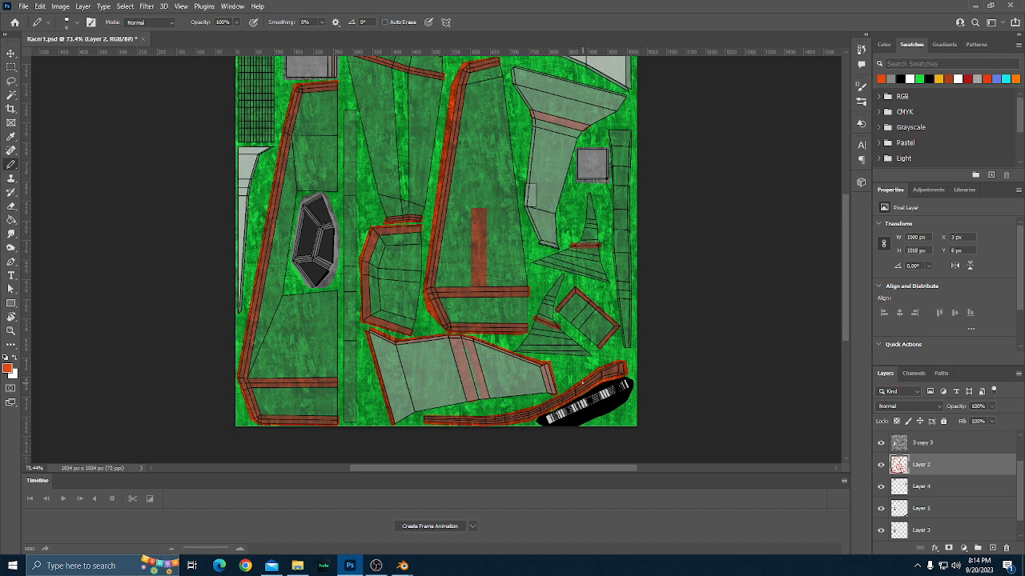
{"action": "scroll", "coordinate": [435, 253], "scroll_direction": "up", "scroll_amount": 3}
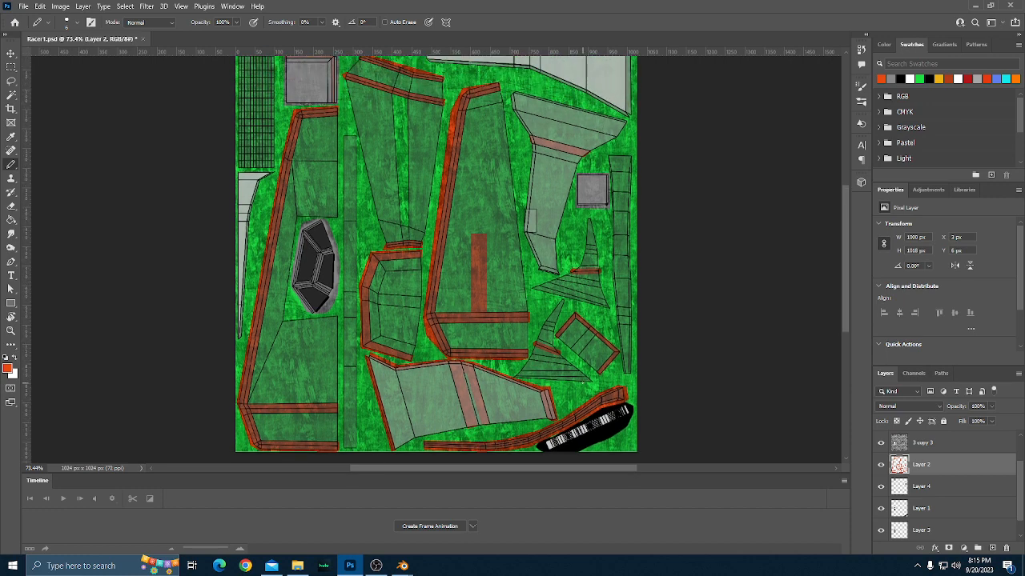
{"action": "scroll", "coordinate": [435, 259], "scroll_direction": "up", "scroll_amount": 2}
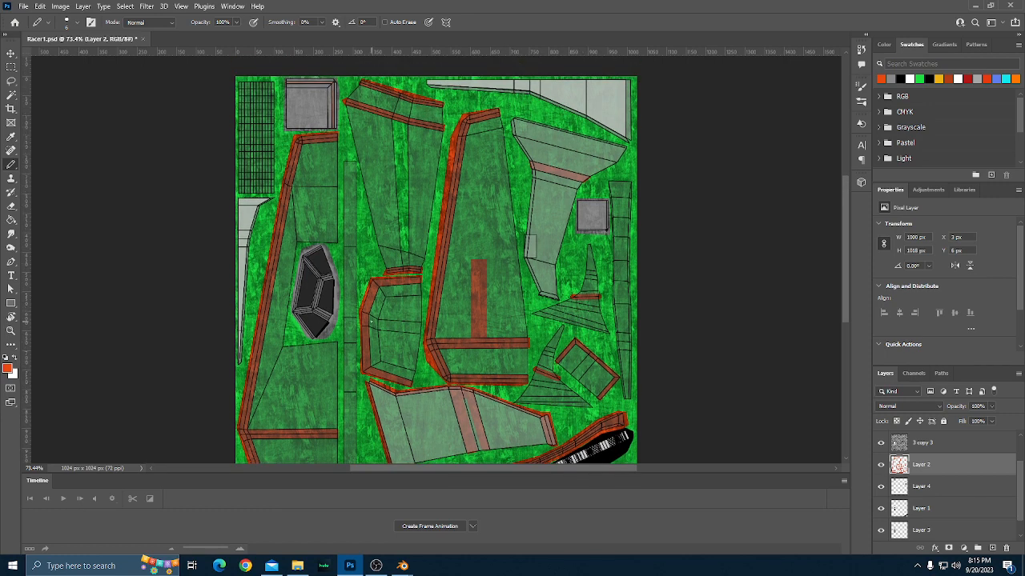
{"action": "scroll", "coordinate": [382, 320], "scroll_direction": "up", "scroll_amount": 2}
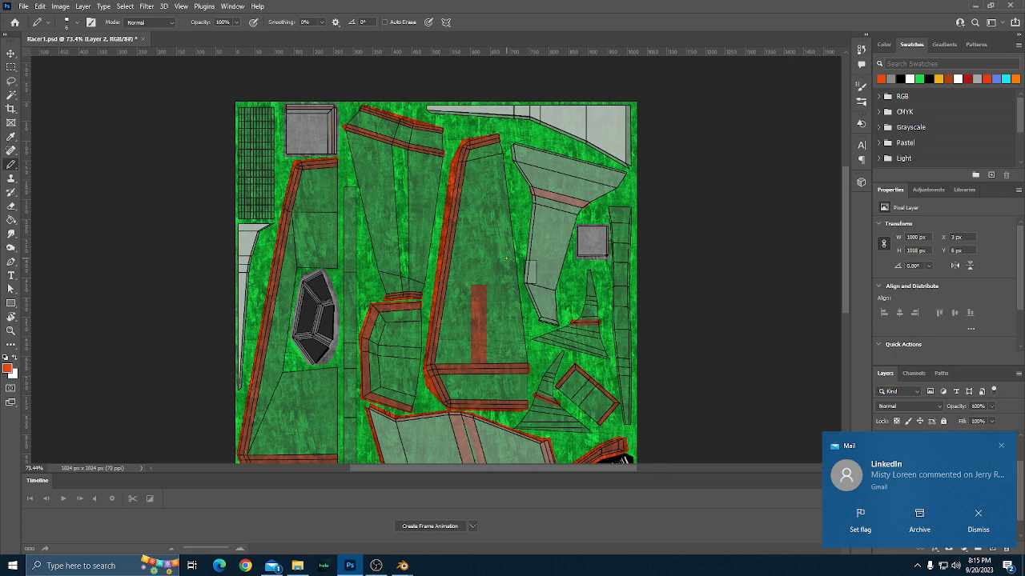
{"action": "scroll", "coordinate": [624, 459], "scroll_direction": "up", "scroll_amount": 1}
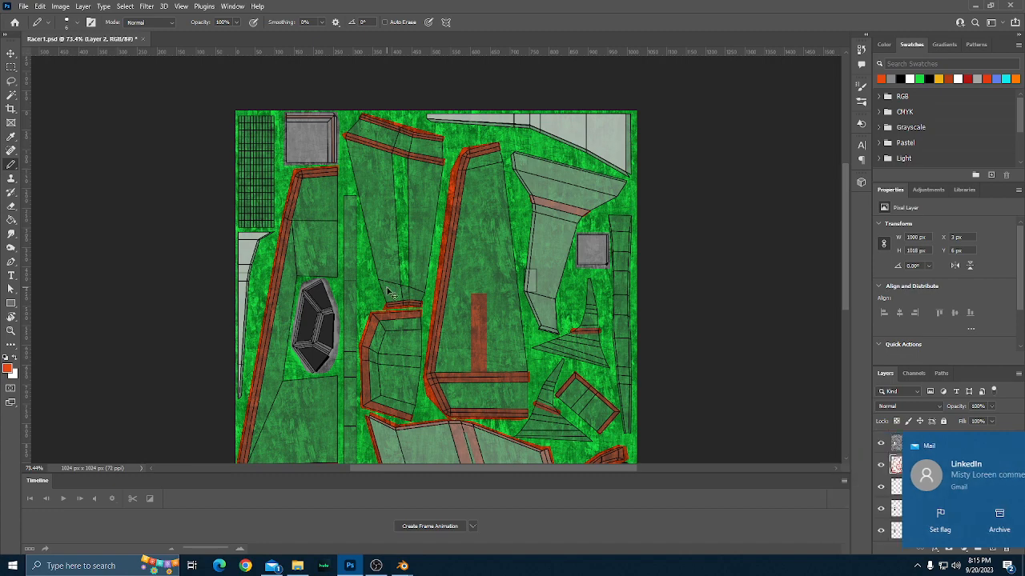
{"action": "key", "text": "ctrl+1"}
{"action": "key", "text": "ctrl+plus"}
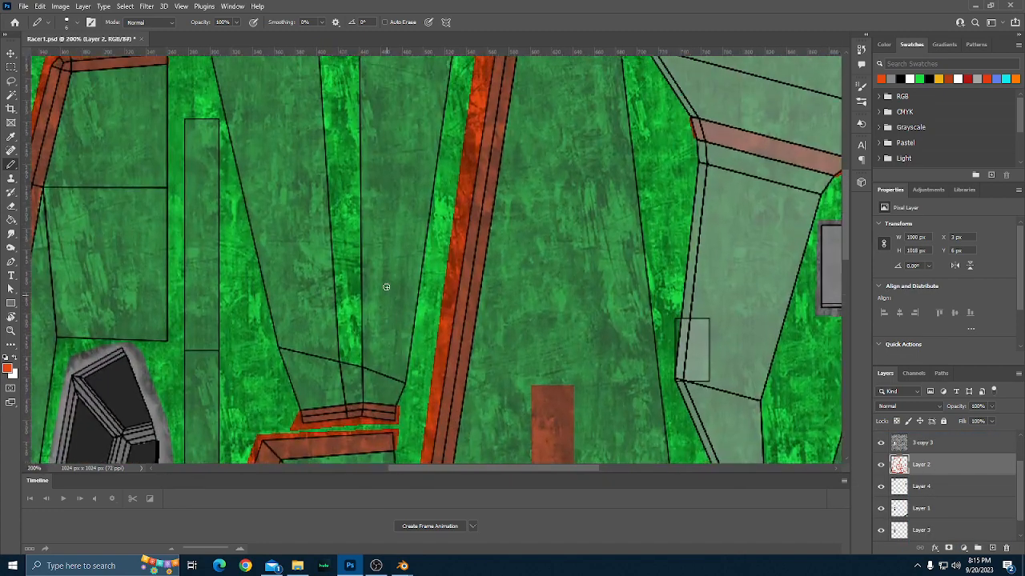
Set the Pencil size to 15 px and paint a straight vertical orange-red stripe down the middle of the grid part.
{"action": "scroll", "coordinate": [386, 290], "scroll_direction": "up", "scroll_amount": 3}
{"action": "scroll", "coordinate": [379, 323], "scroll_direction": "left", "scroll_amount": 10}
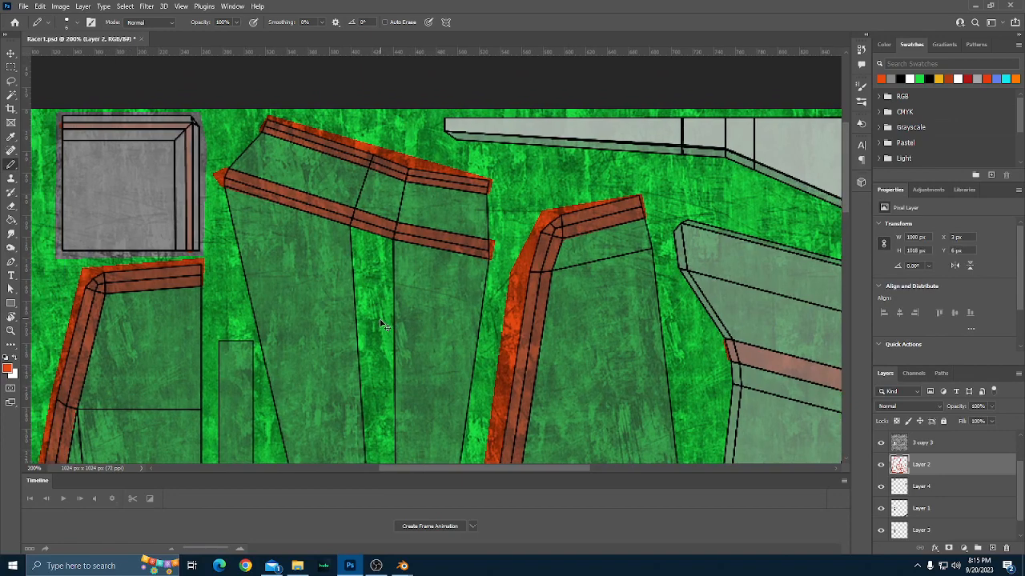
{"action": "scroll", "coordinate": [379, 323], "scroll_direction": "left", "scroll_amount": 2}
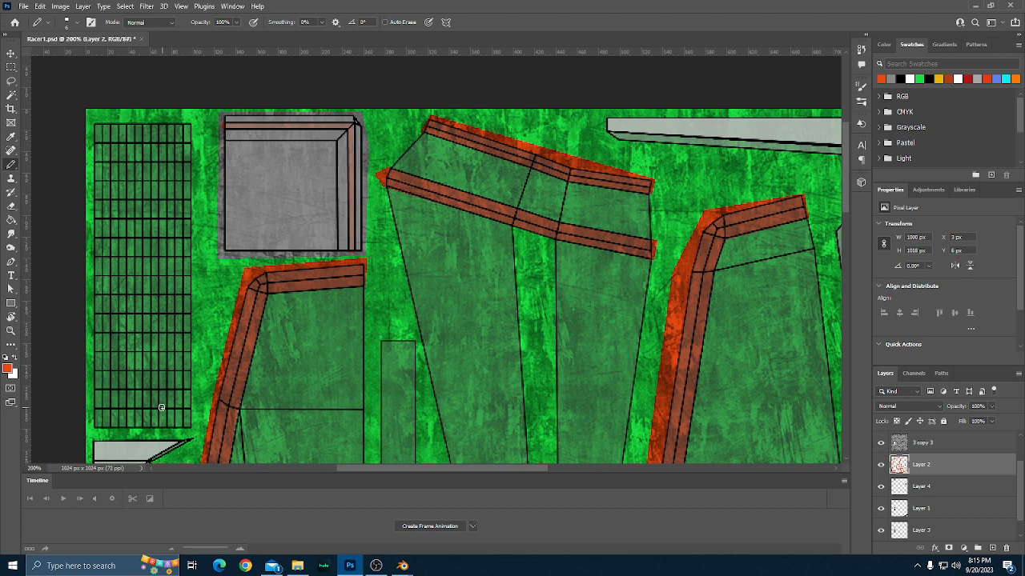
{"action": "key", "text": "bracketright"}
{"action": "key", "text": "bracketright"}
{"action": "key", "text": "bracketright"}
{"action": "key", "text": "bracketright"}
{"action": "key", "text": "bracketright"}
{"action": "key", "text": "bracketleft"}
{"action": "key", "text": "bracketleft"}
{"action": "key", "text": "bracketright"}
{"action": "left_click", "coordinate": [141, 427]}
{"action": "left_click", "coordinate": [142, 122], "text": "shift"}
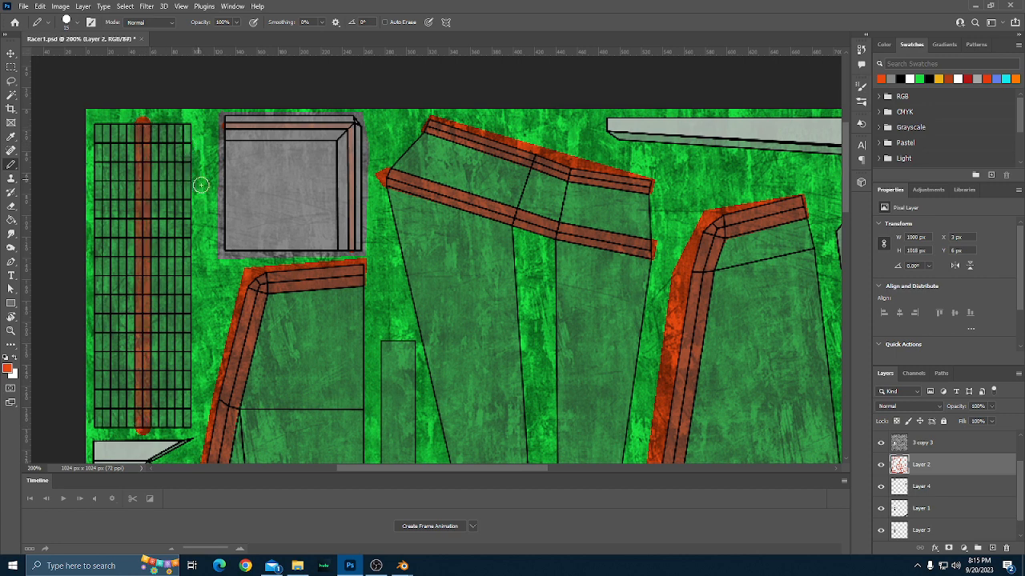
Examine the texture's remaining panels for edges that still need an orange-red border.
{"action": "scroll", "coordinate": [227, 236], "scroll_direction": "up", "scroll_amount": 1}
{"action": "scroll", "coordinate": [264, 272], "scroll_direction": "down", "scroll_amount": 5}
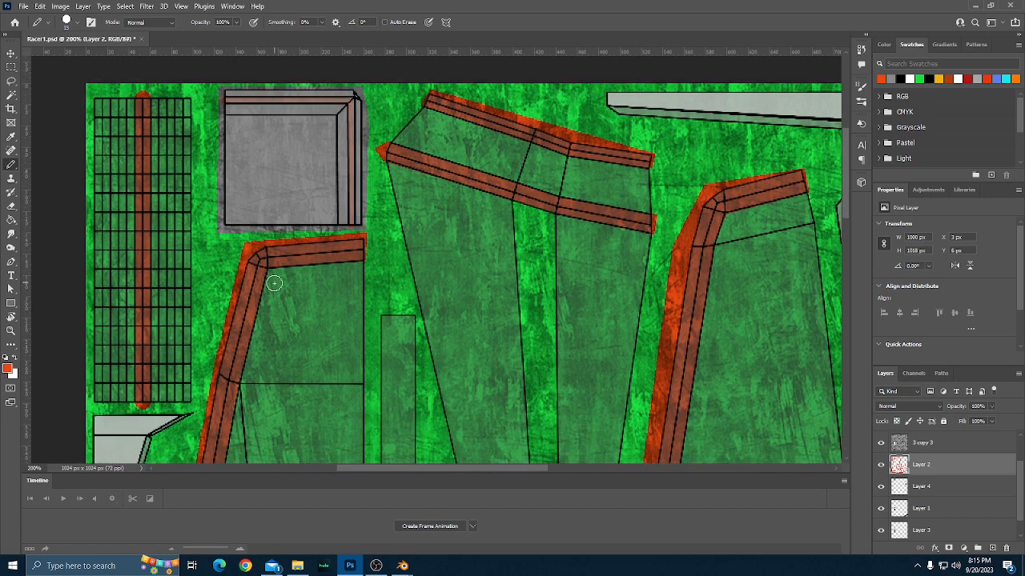
{"action": "scroll", "coordinate": [296, 304], "scroll_direction": "down", "scroll_amount": 2}
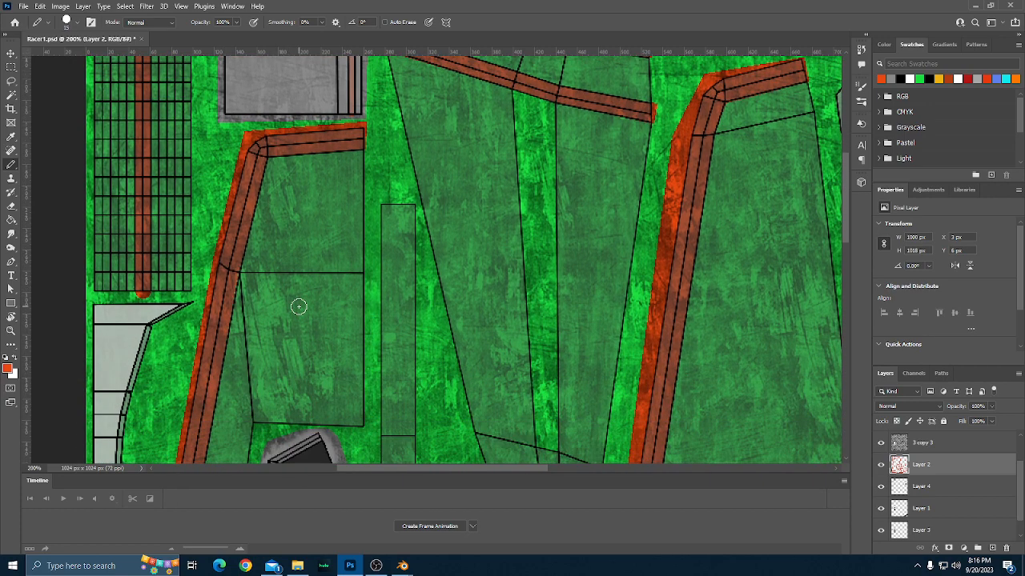
{"action": "scroll", "coordinate": [298, 307], "scroll_direction": "down", "scroll_amount": 5}
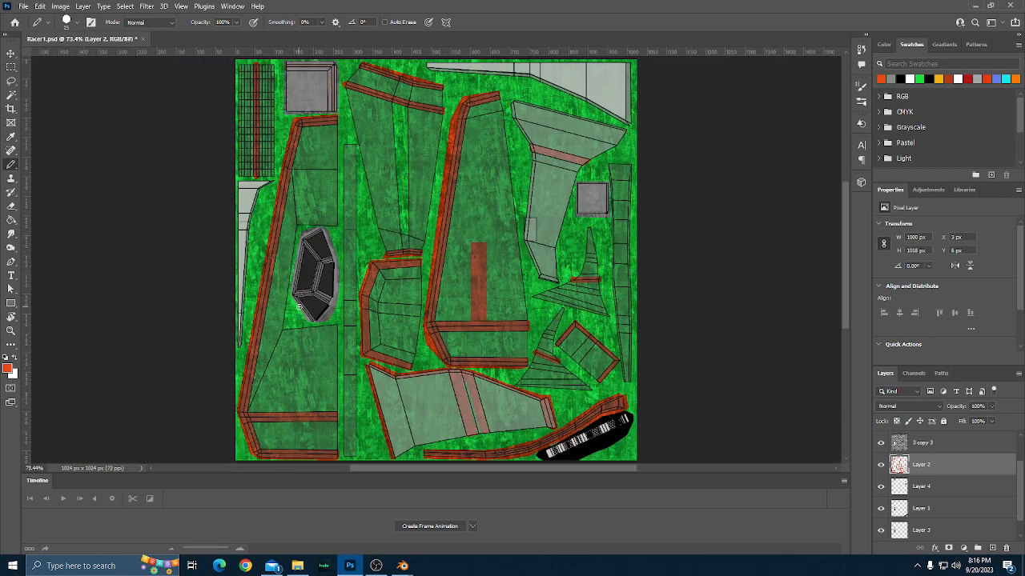
{"action": "scroll", "coordinate": [345, 288], "scroll_direction": "up", "scroll_amount": 1}
{"action": "scroll", "coordinate": [345, 287], "scroll_direction": "up", "scroll_amount": 2}
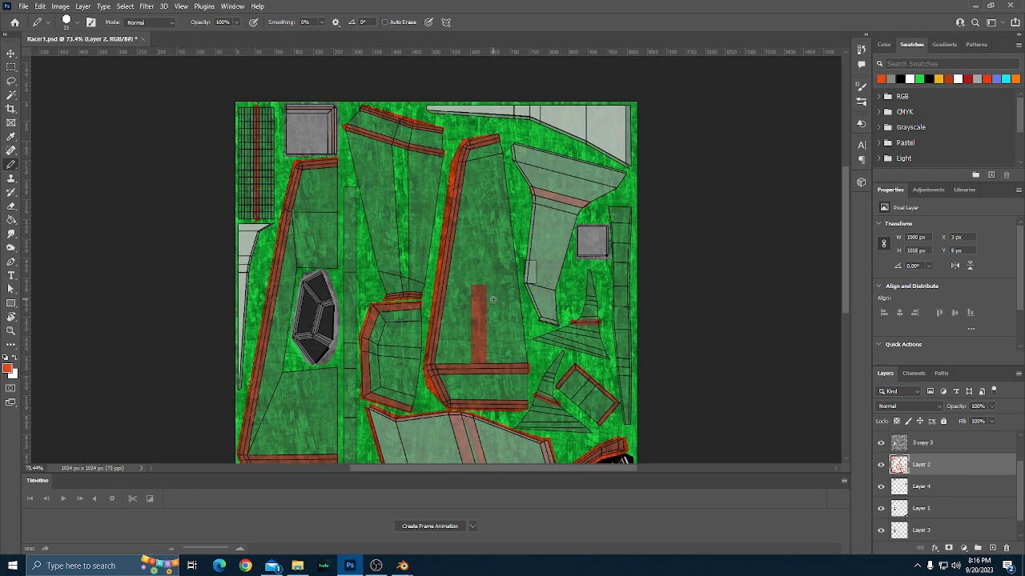
{"action": "scroll", "coordinate": [492, 299], "scroll_direction": "up", "scroll_amount": 1}
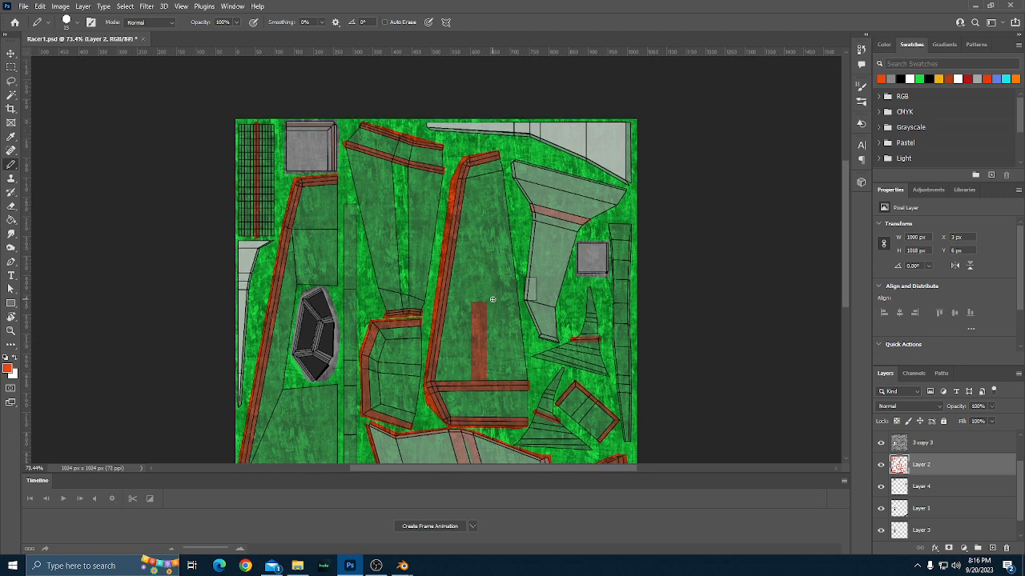
{"action": "scroll", "coordinate": [492, 299], "scroll_direction": "down", "scroll_amount": 1}
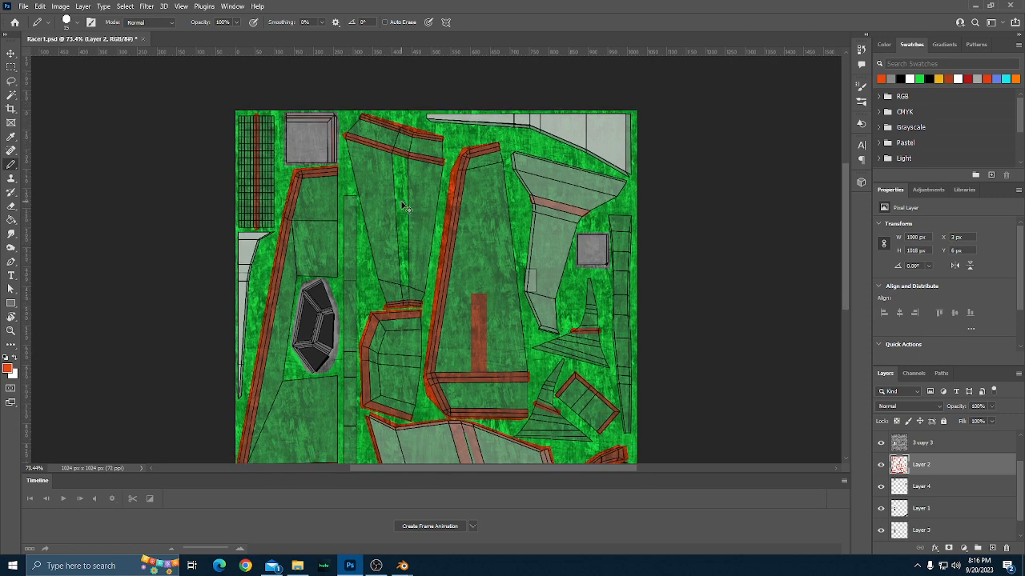
Paint orange-red borders with the Pencil along both inner edges of the narrow gap between the two long upper-middle panels.
{"action": "key", "text": "ctrl+plus"}
{"action": "key", "text": "ctrl+plus"}
{"action": "key", "text": "ctrl+plus"}
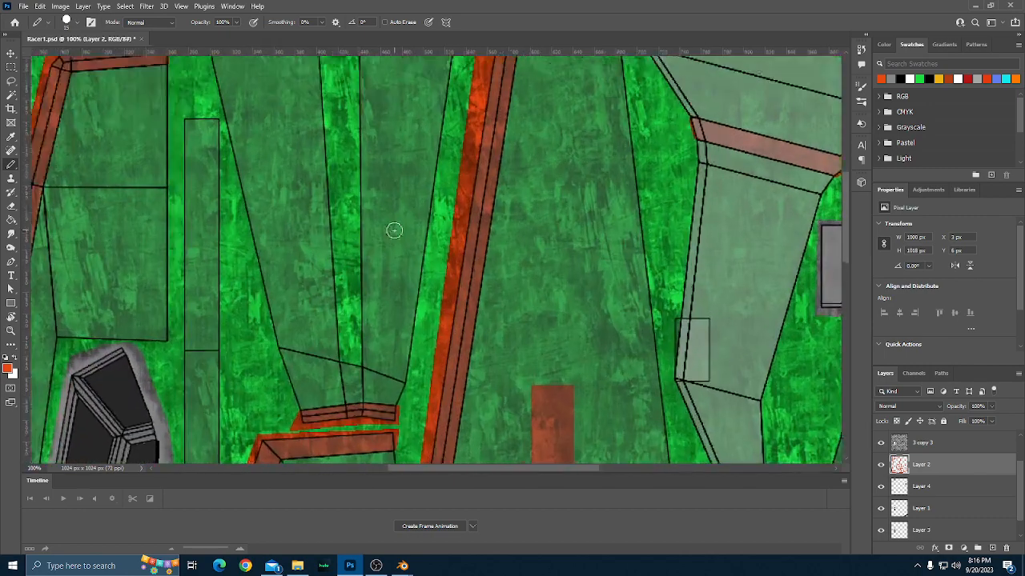
{"action": "scroll", "coordinate": [394, 233], "scroll_direction": "up", "scroll_amount": 3}
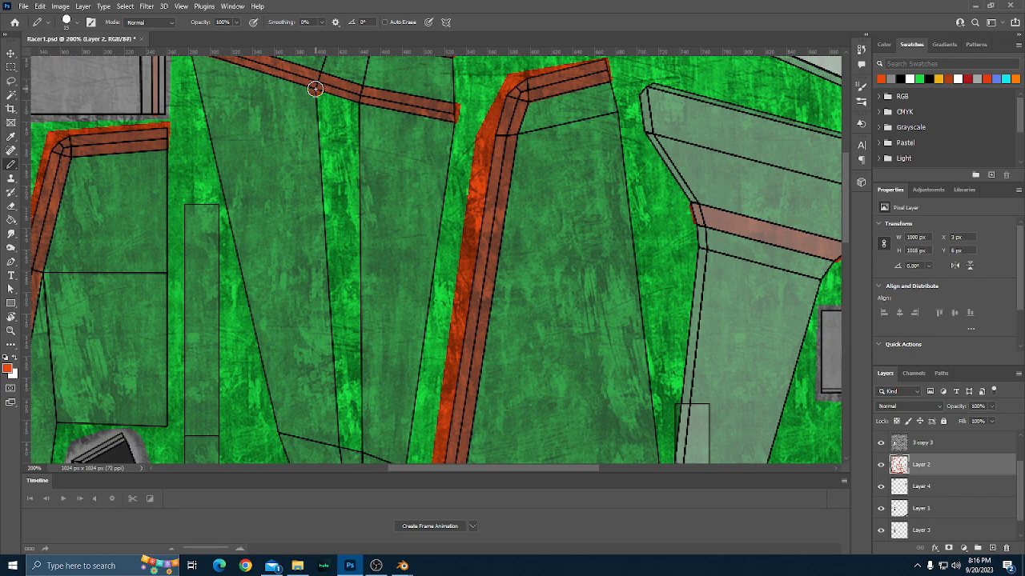
{"action": "scroll", "coordinate": [352, 316], "scroll_direction": "down", "scroll_amount": 1}
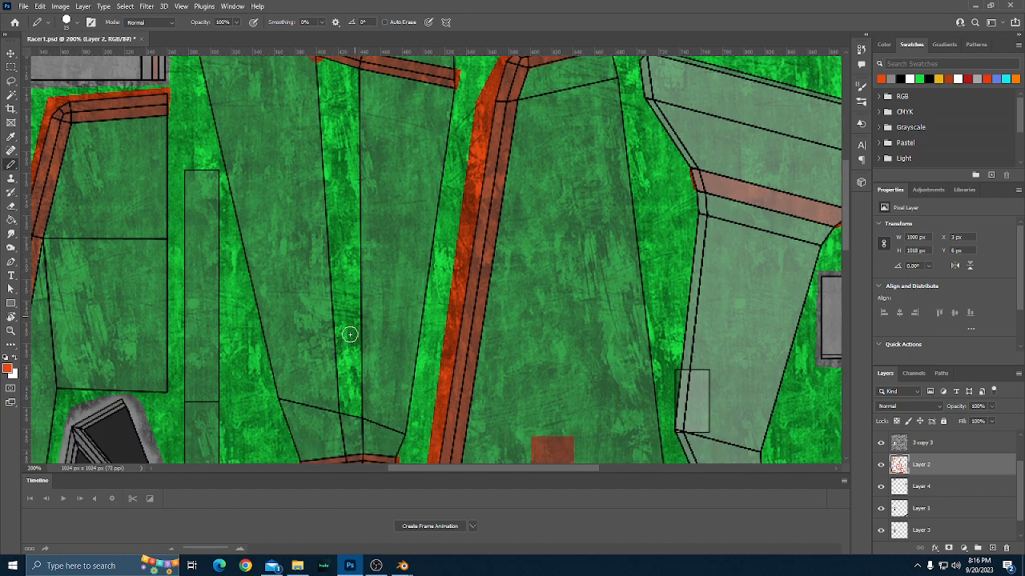
{"action": "left_click", "coordinate": [338, 412], "text": "shift"}
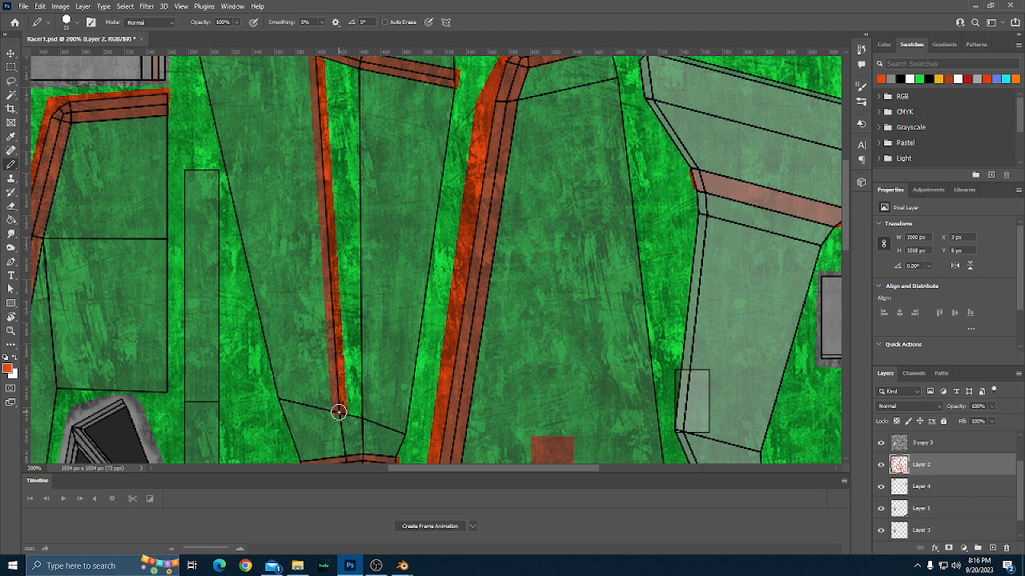
{"action": "left_click", "coordinate": [363, 417], "text": "shift"}
{"action": "left_click", "coordinate": [360, 65], "text": "shift"}
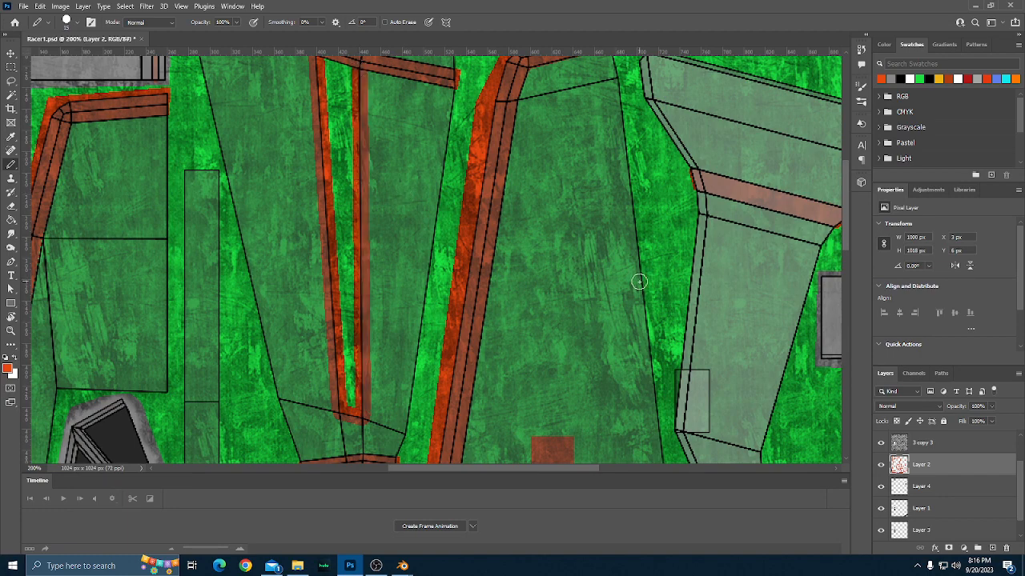
Paint a straight orange-red border along the slanted top edge of the pale funnel-shaped part.
{"action": "scroll", "coordinate": [636, 302], "scroll_direction": "up", "scroll_amount": 4}
{"action": "scroll", "coordinate": [635, 303], "scroll_direction": "right", "scroll_amount": 5}
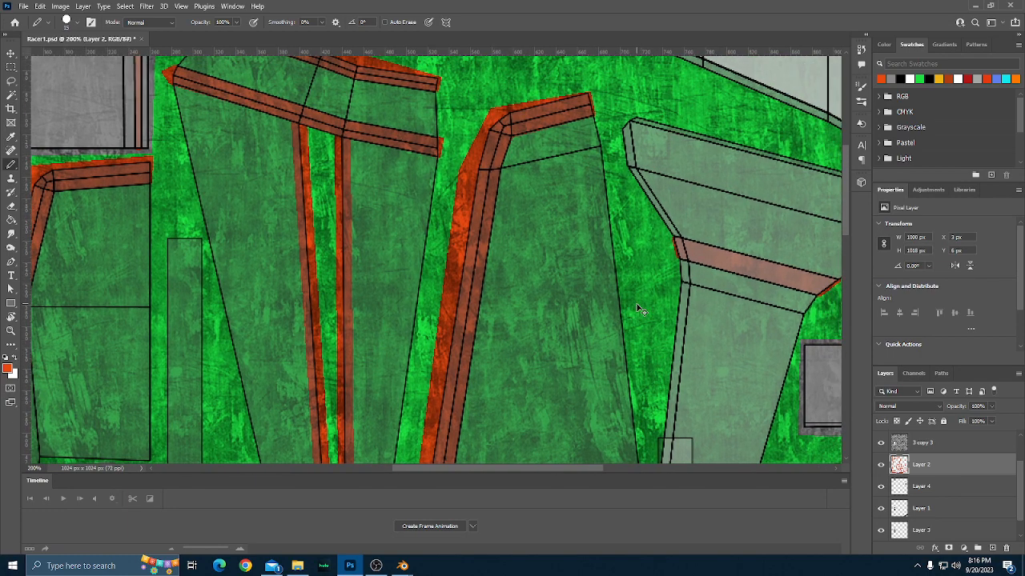
{"action": "scroll", "coordinate": [638, 308], "scroll_direction": "right", "scroll_amount": 3}
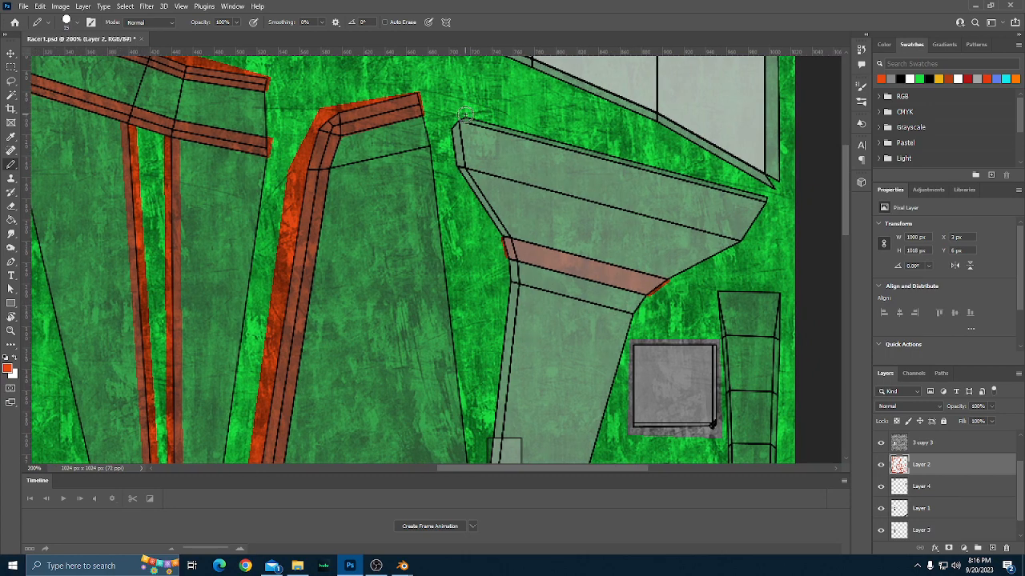
{"action": "left_click", "coordinate": [465, 114]}
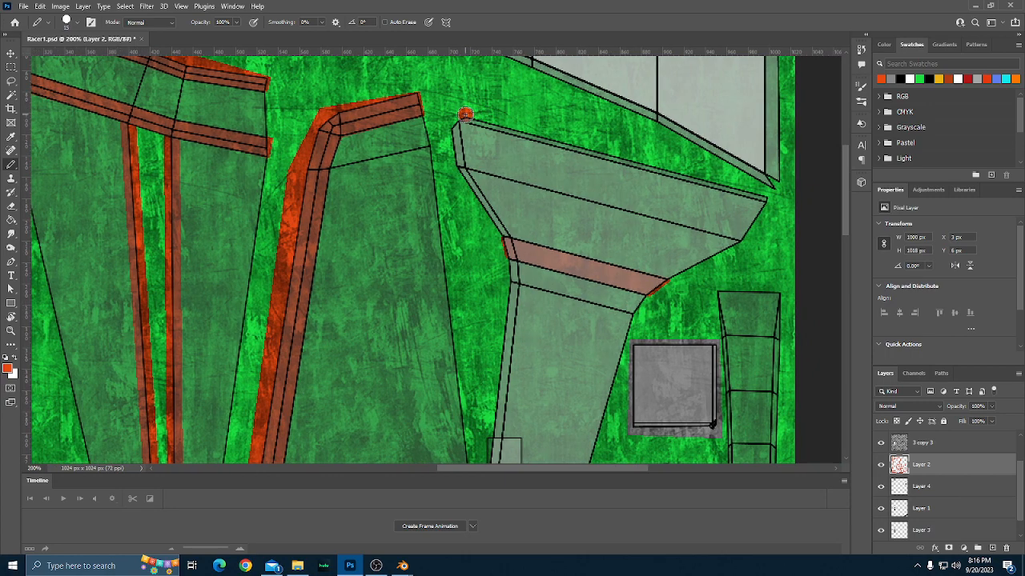
{"action": "left_click", "coordinate": [764, 193], "text": "shift"}
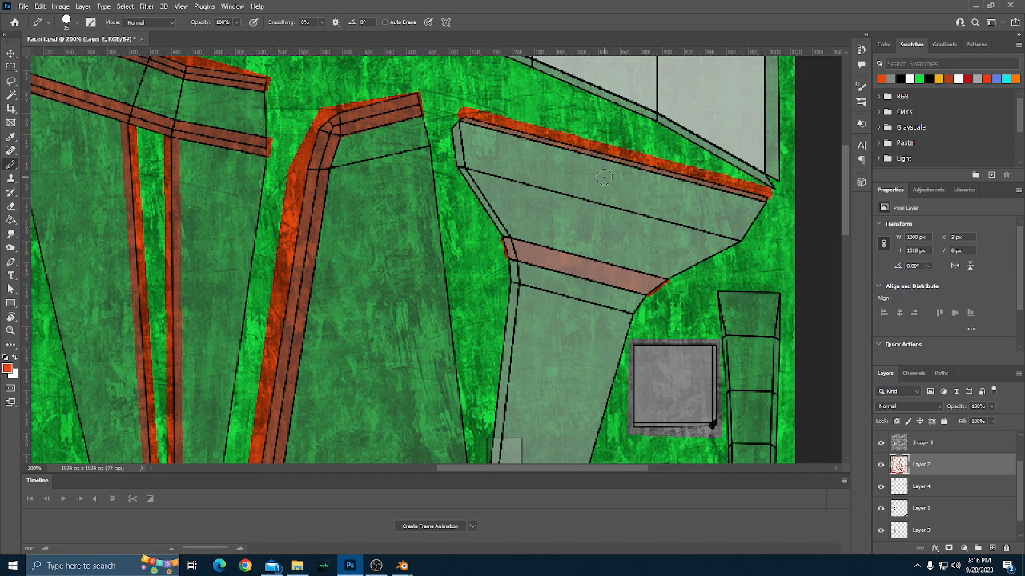
Paint an orange-red border with the Pencil along the angled lower edge of the long pale panel at the texture's upper-right.
{"action": "scroll", "coordinate": [602, 174], "scroll_direction": "up", "scroll_amount": 1}
{"action": "scroll", "coordinate": [602, 174], "scroll_direction": "up", "scroll_amount": 2}
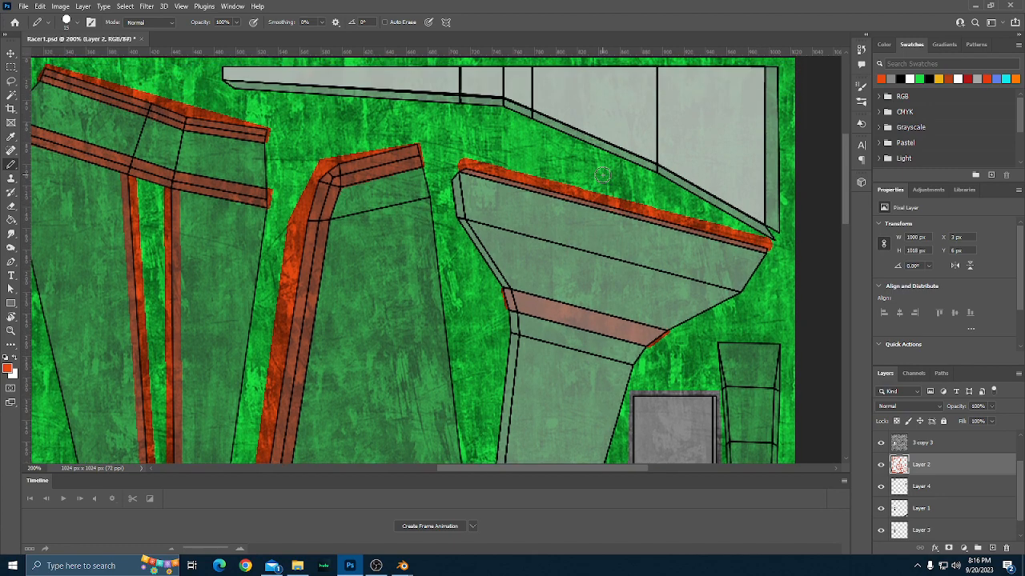
{"action": "scroll", "coordinate": [613, 205], "scroll_direction": "up", "scroll_amount": 2}
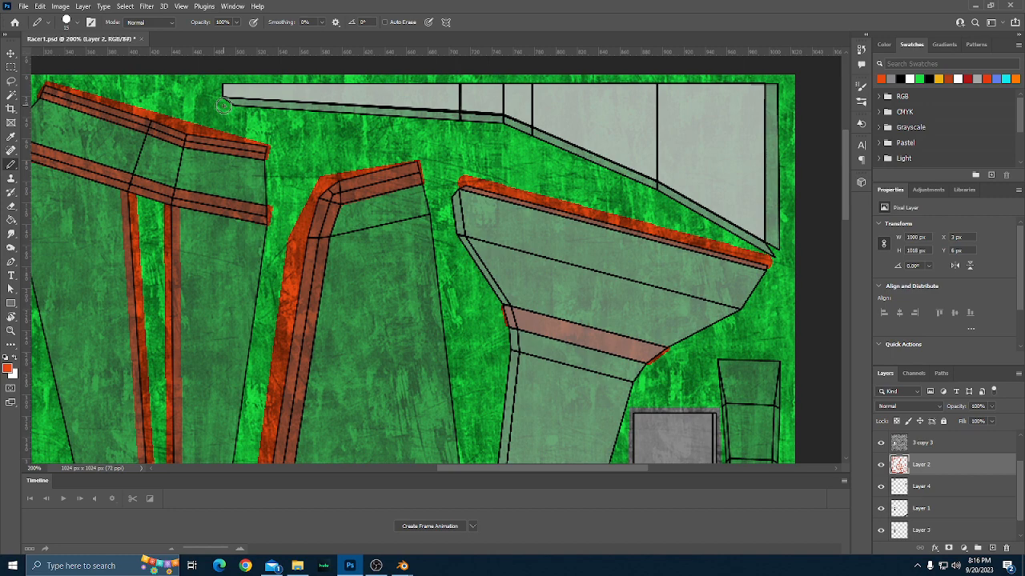
{"action": "left_click", "coordinate": [225, 106]}
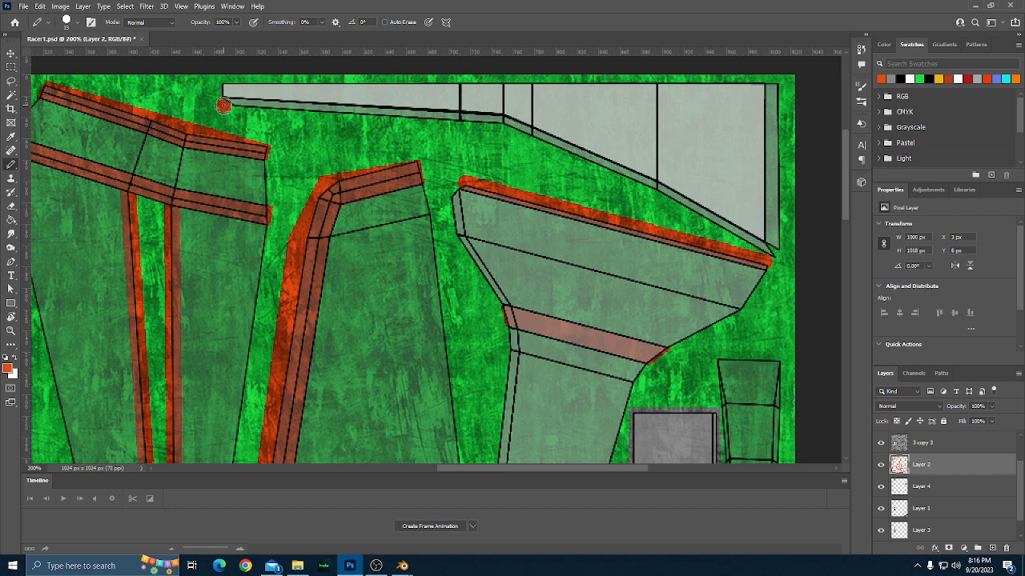
{"action": "left_click", "coordinate": [463, 123], "text": "shift"}
{"action": "left_click", "coordinate": [500, 122], "text": "shift"}
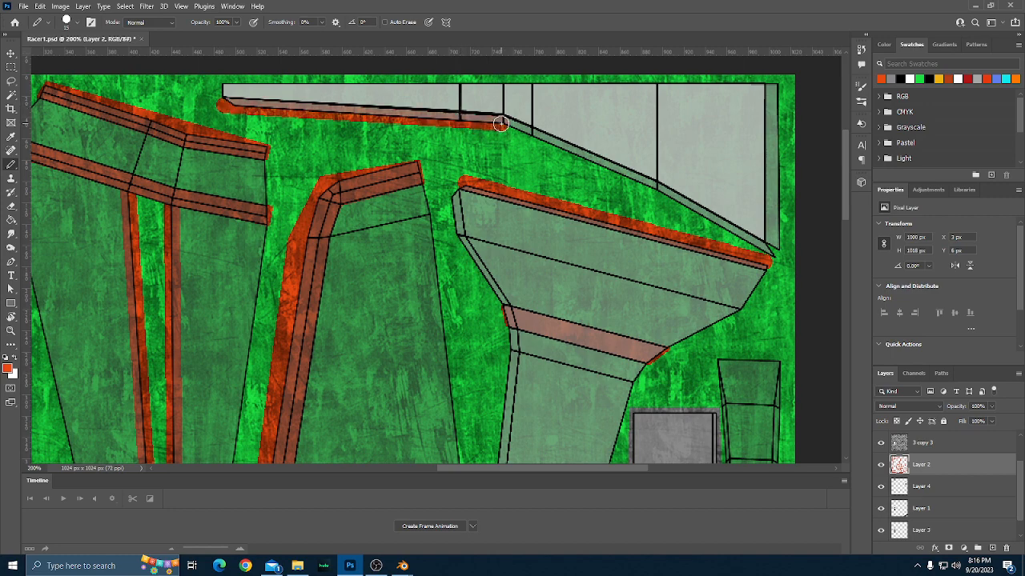
{"action": "left_click", "coordinate": [531, 138], "text": "shift"}
{"action": "left_click", "coordinate": [655, 190], "text": "shift"}
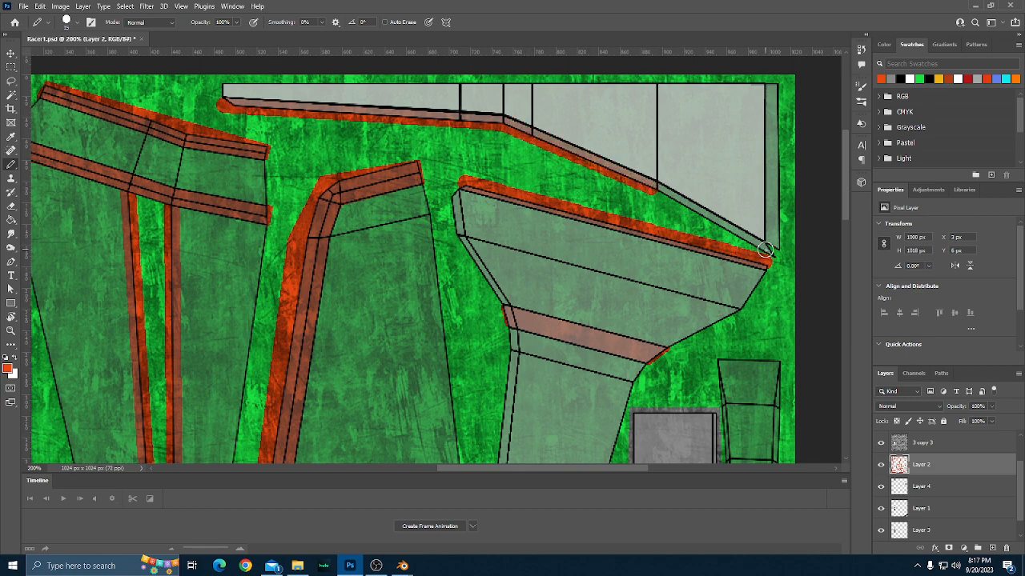
{"action": "left_click", "coordinate": [764, 248], "text": "shift"}
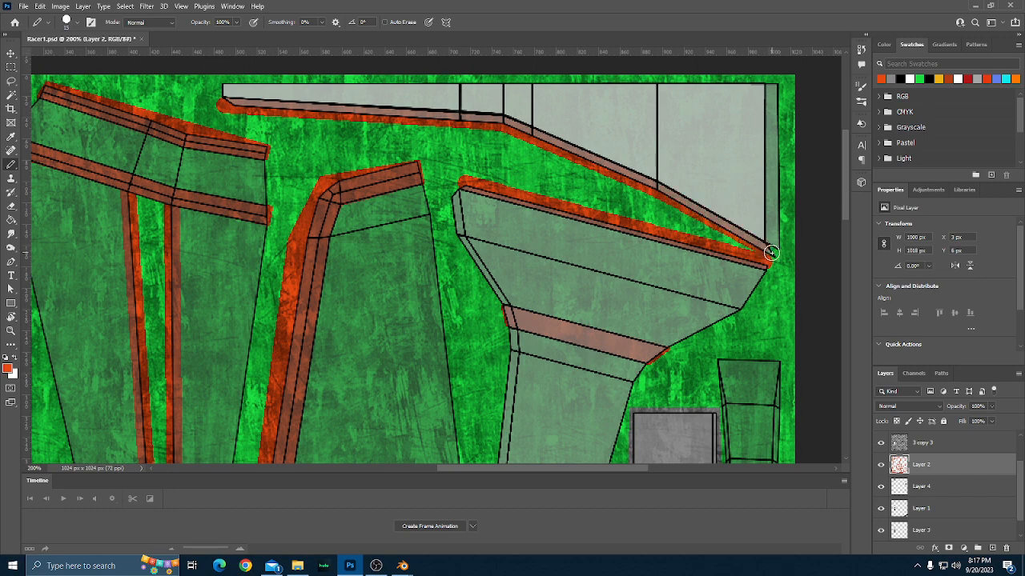
Paint the lower-right corner and the straight vertical right edge of the pale upper-right panel orange-red.
{"action": "left_click_drag", "start_coordinate": [777, 251], "coordinate": [773, 261]}
{"action": "scroll", "coordinate": [775, 264], "scroll_direction": "up", "scroll_amount": 1}
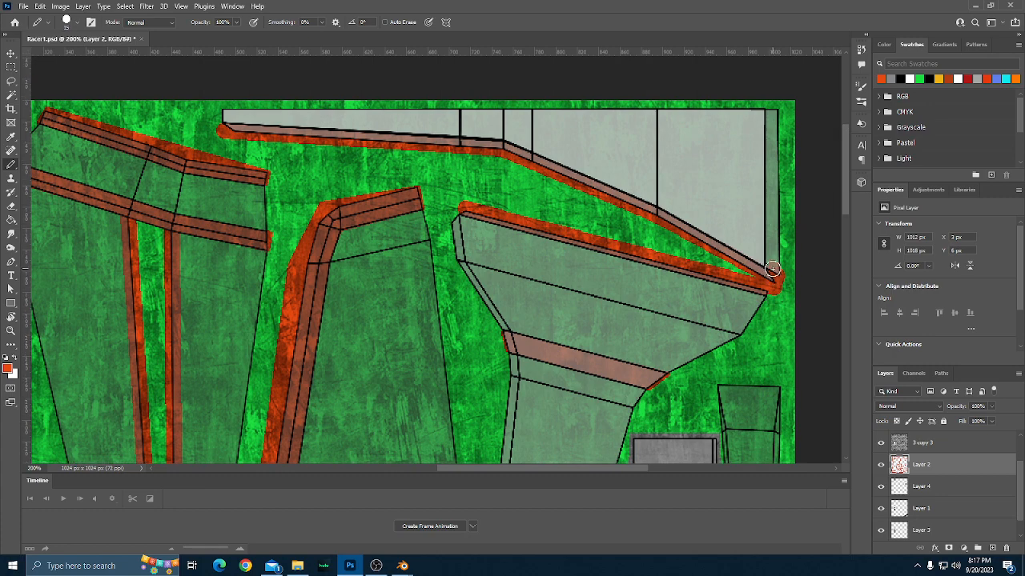
{"action": "left_click", "coordinate": [773, 111], "text": "shift"}
{"action": "scroll", "coordinate": [774, 228], "scroll_direction": "down", "scroll_amount": 1}
{"action": "scroll", "coordinate": [773, 231], "scroll_direction": "down", "scroll_amount": 1}
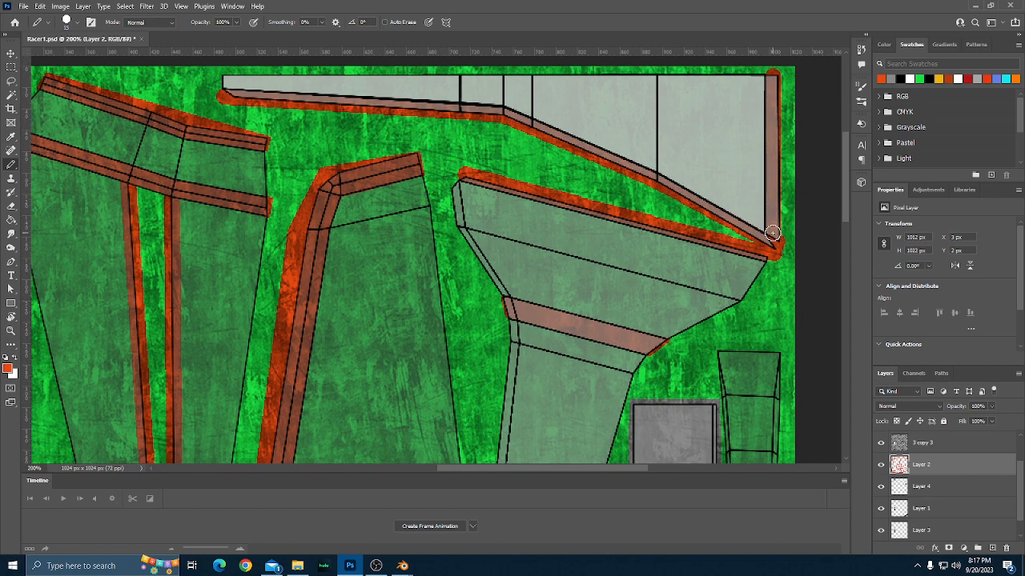
Examine the whole texture for parts that still need orange-red borders or stripes.
{"action": "key", "text": "ctrl+minus"}
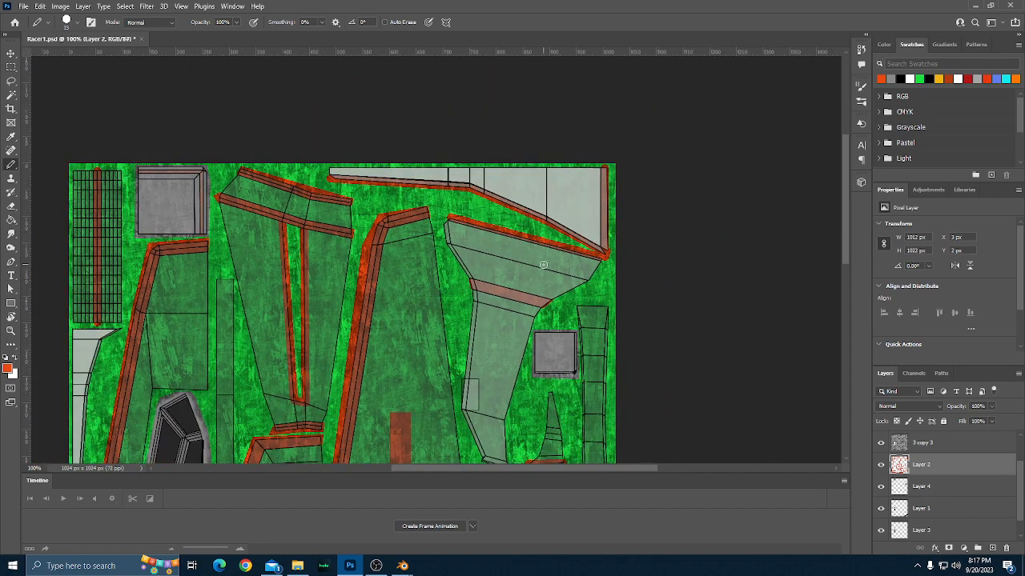
{"action": "scroll", "coordinate": [543, 271], "scroll_direction": "down", "scroll_amount": 6}
{"action": "scroll", "coordinate": [543, 270], "scroll_direction": "down", "scroll_amount": 2}
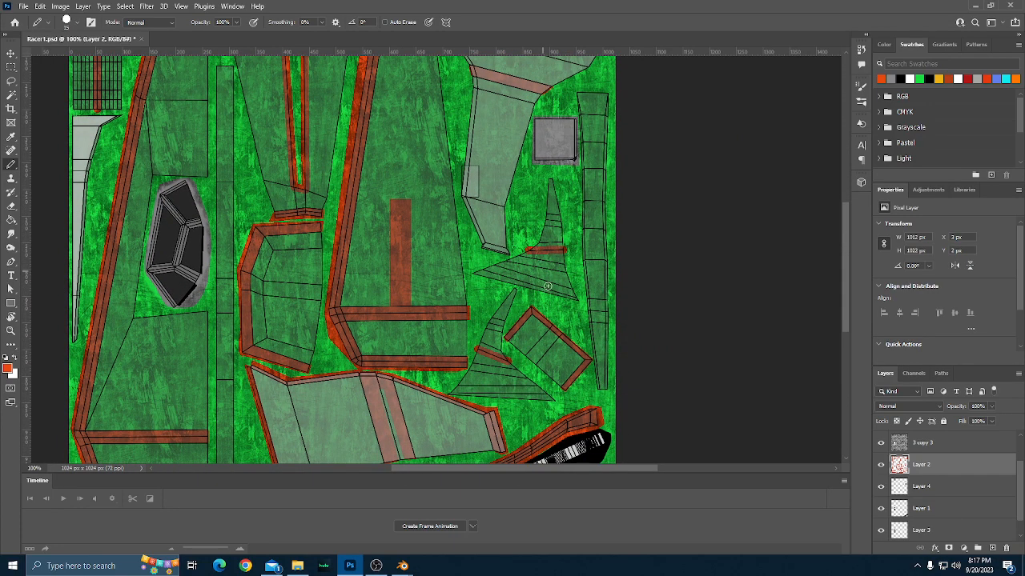
{"action": "scroll", "coordinate": [548, 286], "scroll_direction": "down", "scroll_amount": 2}
{"action": "scroll", "coordinate": [547, 286], "scroll_direction": "down", "scroll_amount": 1}
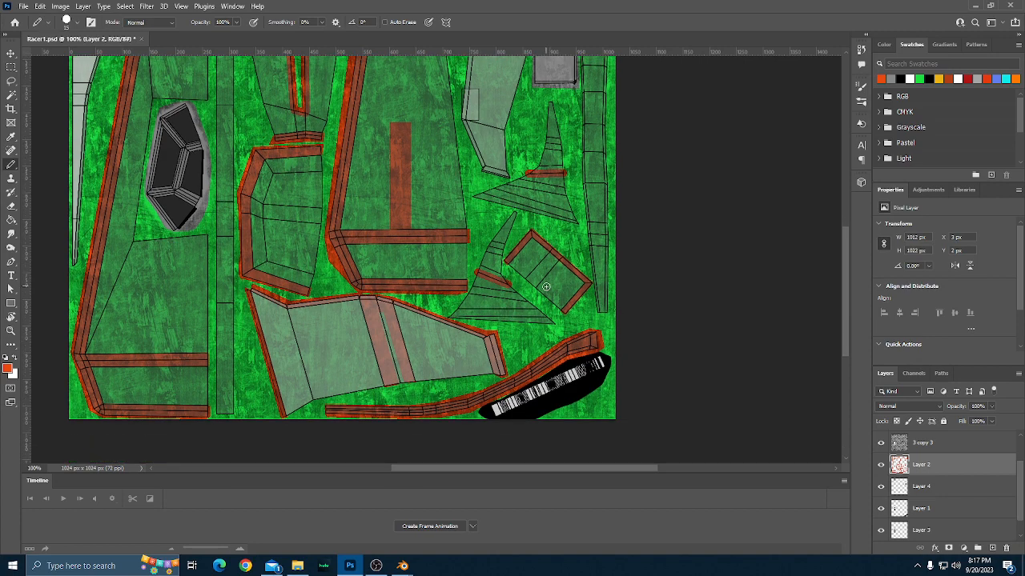
{"action": "scroll", "coordinate": [545, 286], "scroll_direction": "up", "scroll_amount": 3}
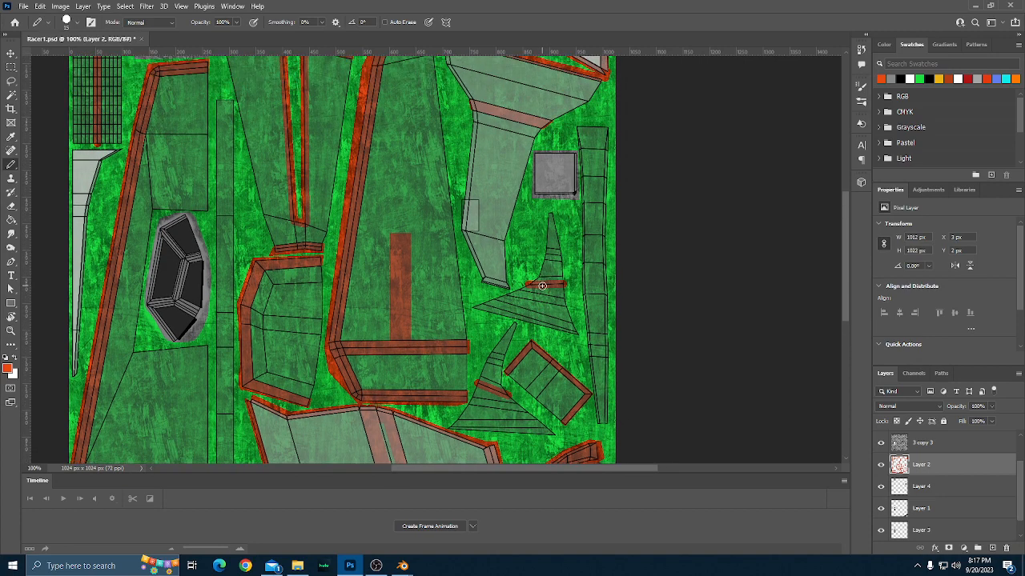
{"action": "scroll", "coordinate": [542, 286], "scroll_direction": "down", "scroll_amount": 3}
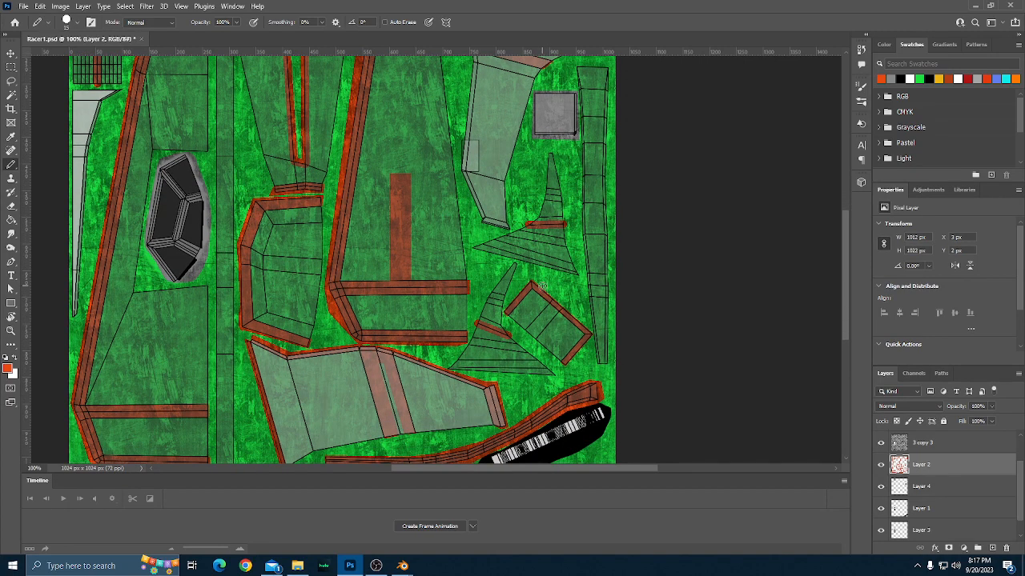
{"action": "scroll", "coordinate": [542, 286], "scroll_direction": "down", "scroll_amount": 1}
{"action": "scroll", "coordinate": [542, 286], "scroll_direction": "up", "scroll_amount": 3}
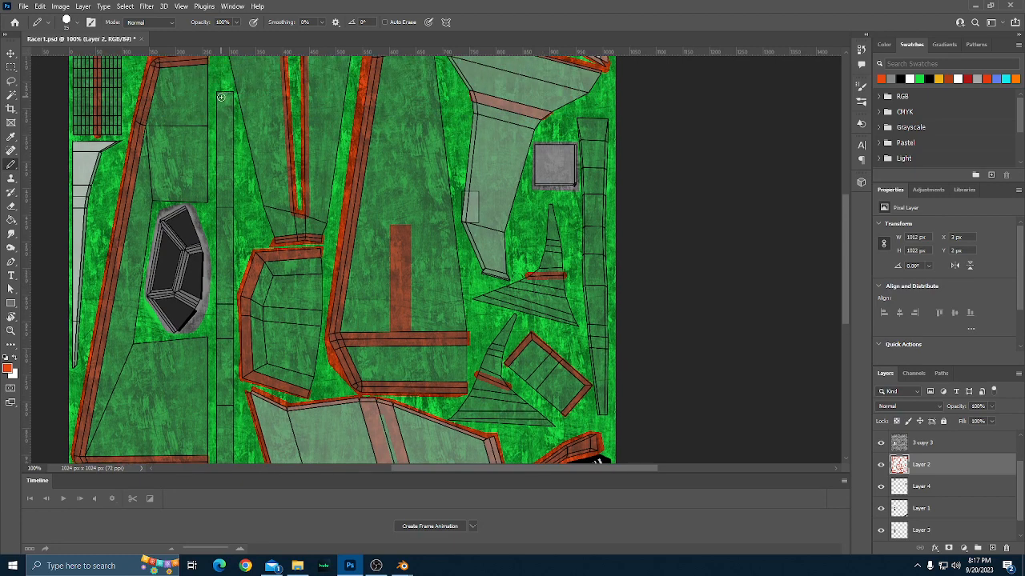
{"action": "scroll", "coordinate": [221, 97], "scroll_direction": "down", "scroll_amount": 1}
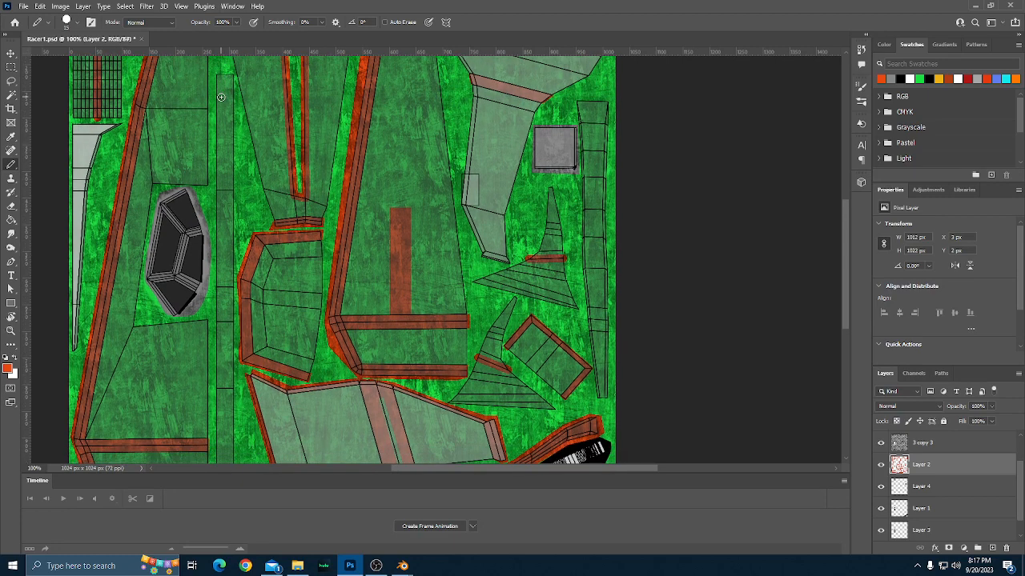
{"action": "scroll", "coordinate": [221, 97], "scroll_direction": "up", "scroll_amount": 3}
{"action": "scroll", "coordinate": [221, 97], "scroll_direction": "up", "scroll_amount": 2}
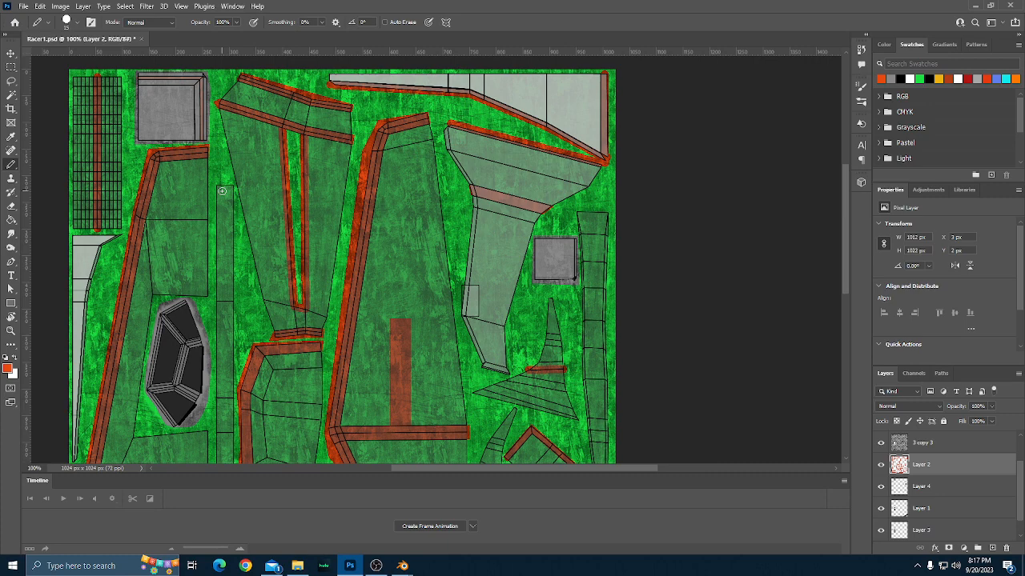
Set the Pencil size to 25 px and paint an orange-red stripe over the full length of the narrow vertical strip beside the black part.
{"action": "key", "text": "bracketright"}
{"action": "key", "text": "bracketright"}
{"action": "key", "text": "bracketright"}
{"action": "scroll", "coordinate": [222, 191], "scroll_direction": "down", "scroll_amount": 3}
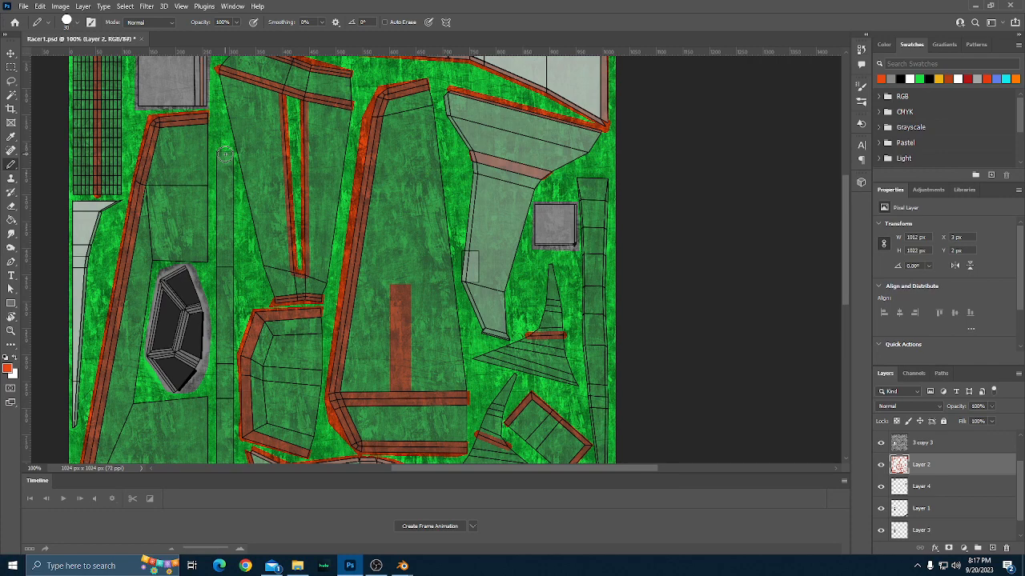
{"action": "key", "text": "bracketright"}
{"action": "key", "text": "bracketleft"}
{"action": "key", "text": "bracketleft"}
{"action": "scroll", "coordinate": [225, 151], "scroll_direction": "down", "scroll_amount": 5}
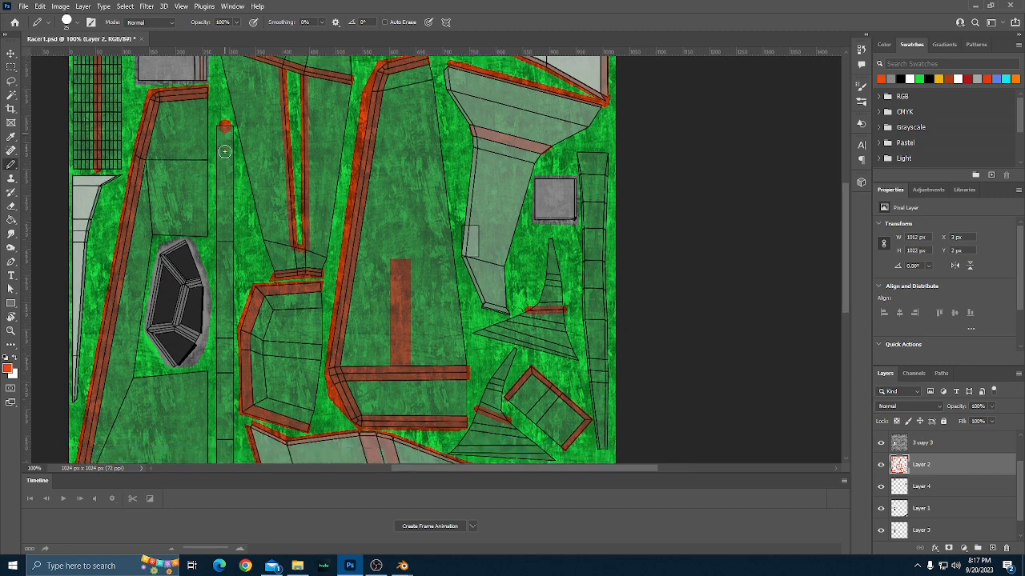
{"action": "scroll", "coordinate": [225, 151], "scroll_direction": "down", "scroll_amount": 8}
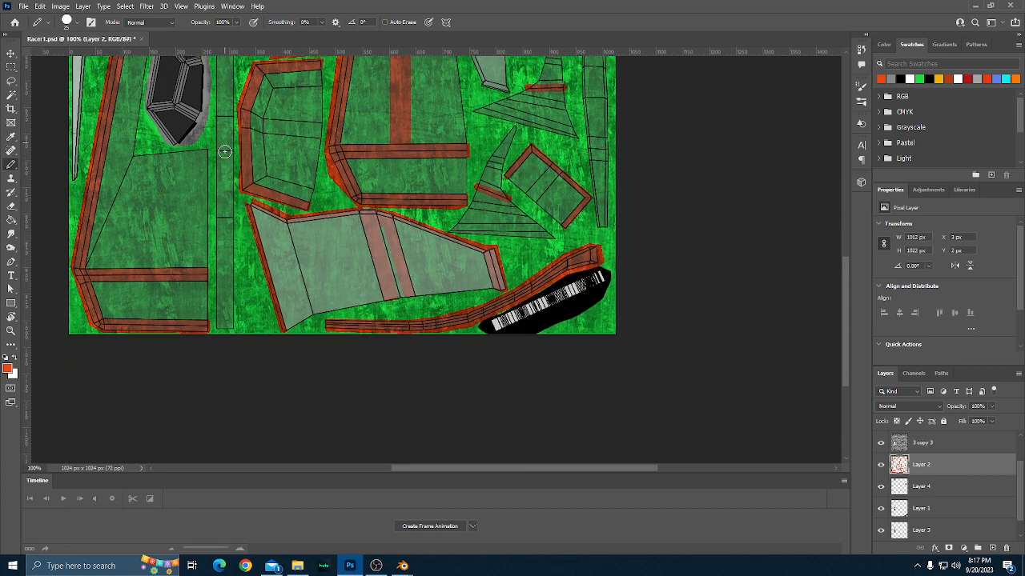
{"action": "scroll", "coordinate": [224, 152], "scroll_direction": "down", "scroll_amount": 2}
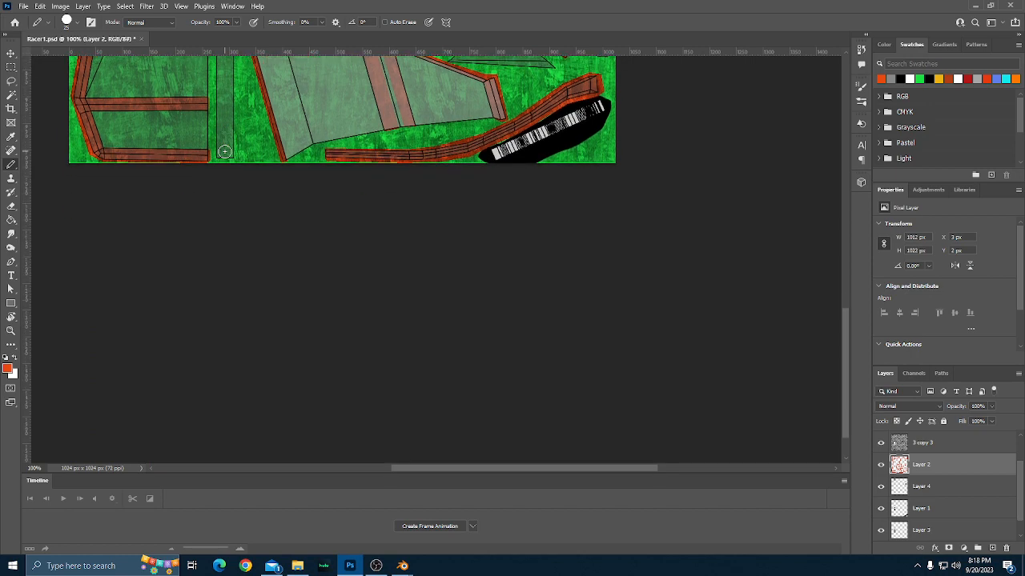
{"action": "scroll", "coordinate": [224, 151], "scroll_direction": "down", "scroll_amount": 1}
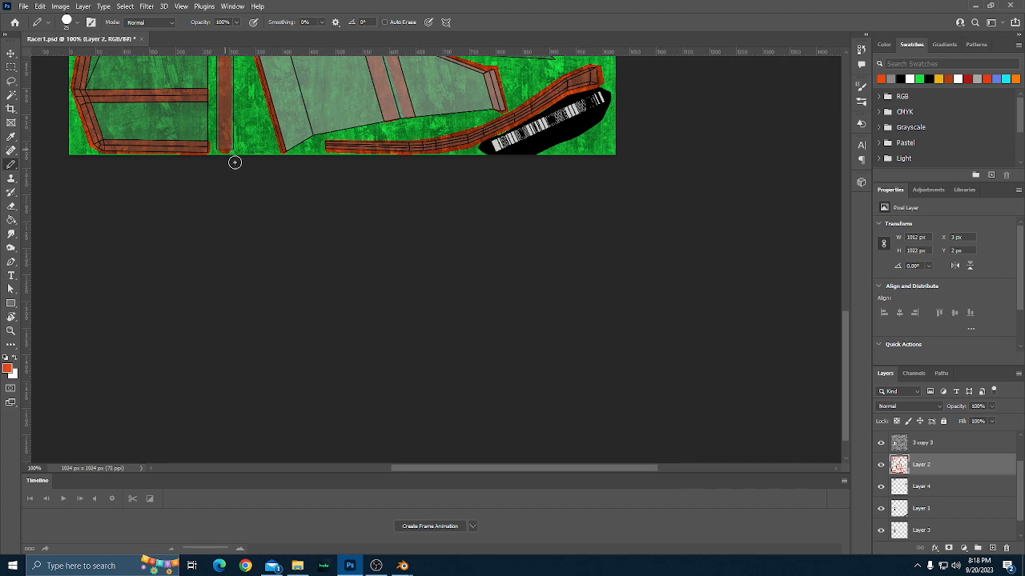
{"action": "scroll", "coordinate": [238, 183], "scroll_direction": "up", "scroll_amount": 8}
{"action": "scroll", "coordinate": [240, 184], "scroll_direction": "up", "scroll_amount": 15}
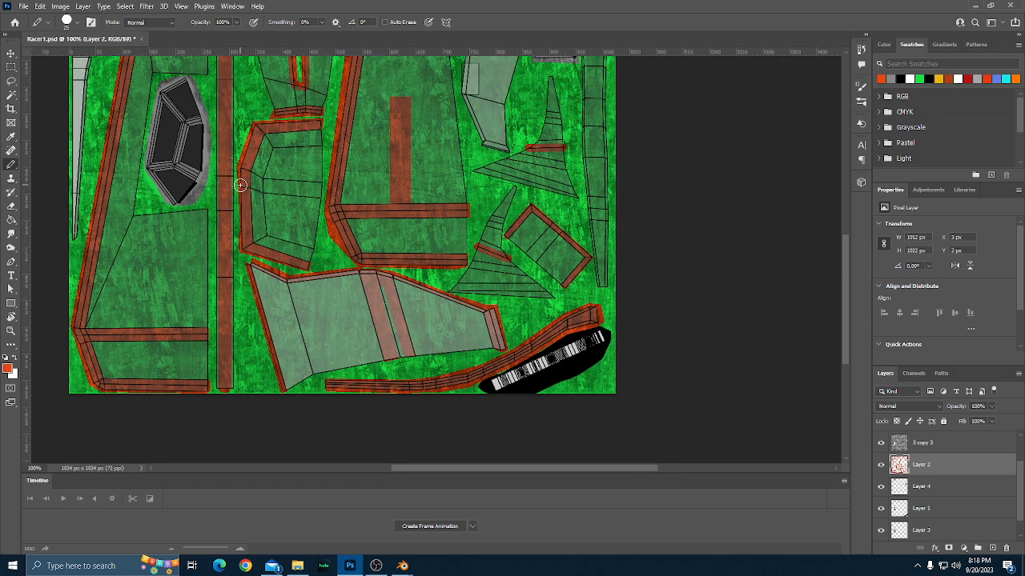
{"action": "scroll", "coordinate": [240, 185], "scroll_direction": "up", "scroll_amount": 1}
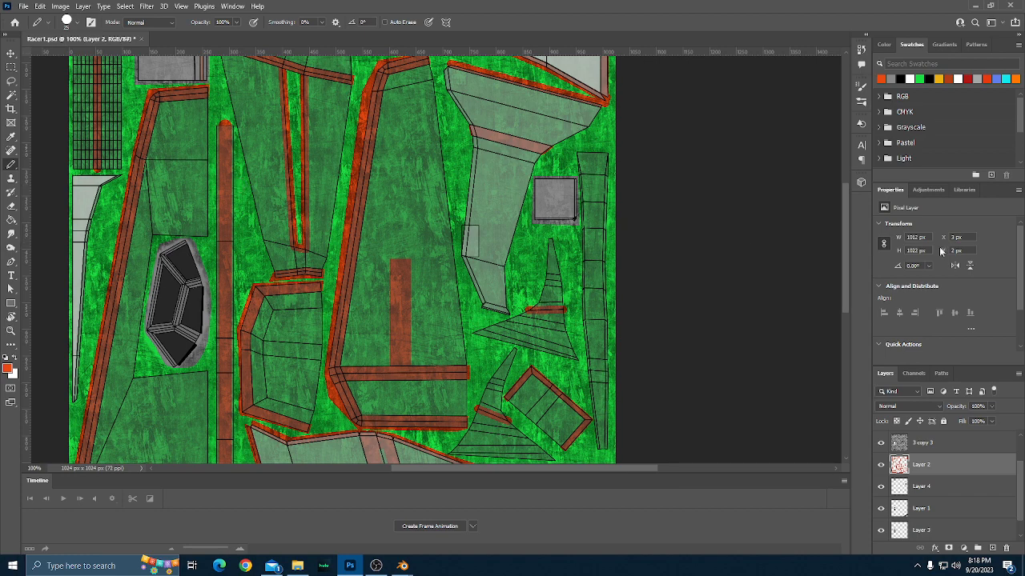
Set the Pencil size to 3 px and paint thin orange-red lines along the top and upper right inner edge of the far-right segmented strip.
{"action": "scroll", "coordinate": [468, 232], "scroll_direction": "up", "scroll_amount": 1}
{"action": "scroll", "coordinate": [469, 234], "scroll_direction": "up", "scroll_amount": 3}
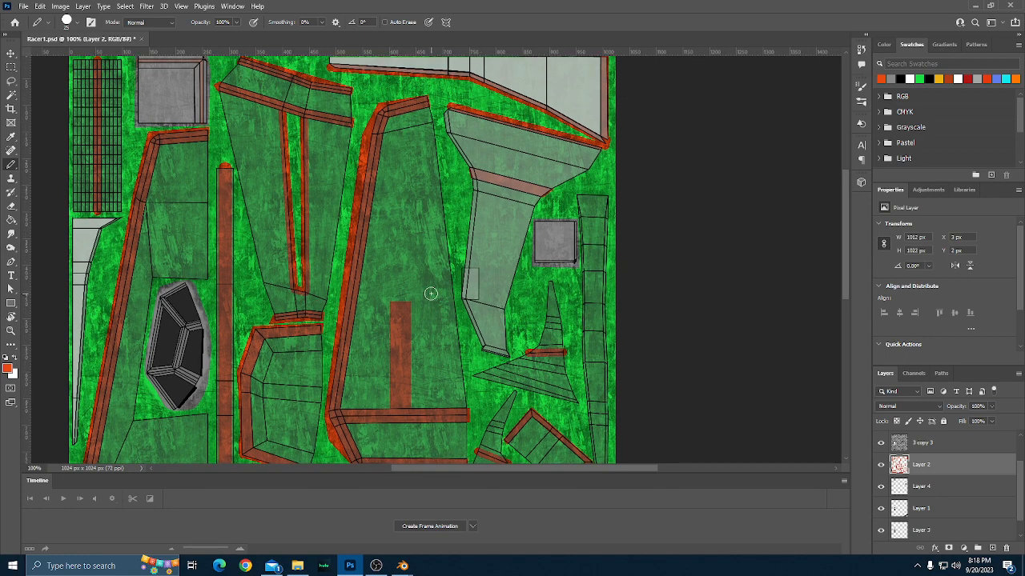
{"action": "scroll", "coordinate": [431, 298], "scroll_direction": "right", "scroll_amount": 10}
{"action": "scroll", "coordinate": [431, 296], "scroll_direction": "down", "scroll_amount": 3}
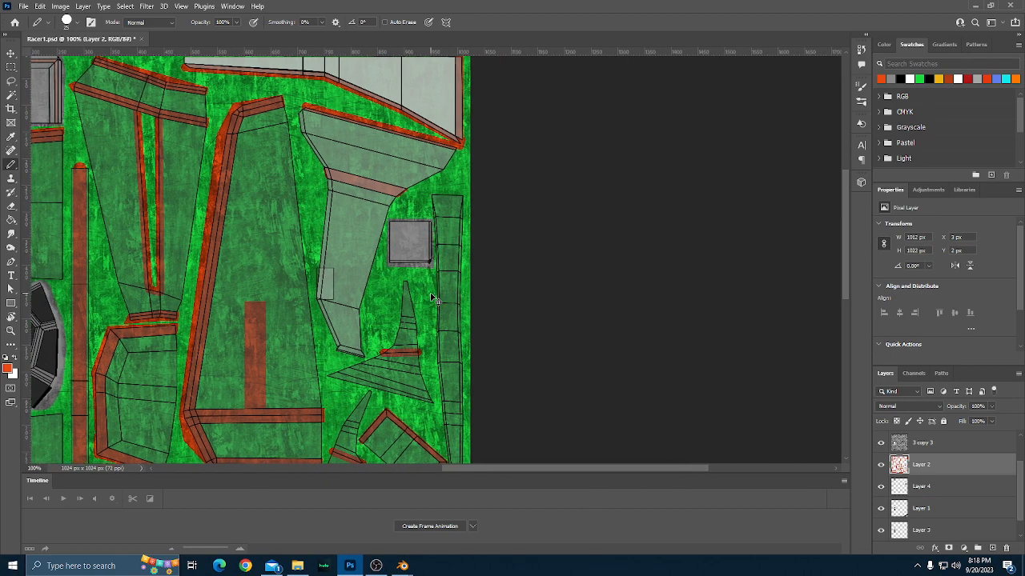
{"action": "scroll", "coordinate": [431, 294], "scroll_direction": "down", "scroll_amount": 3}
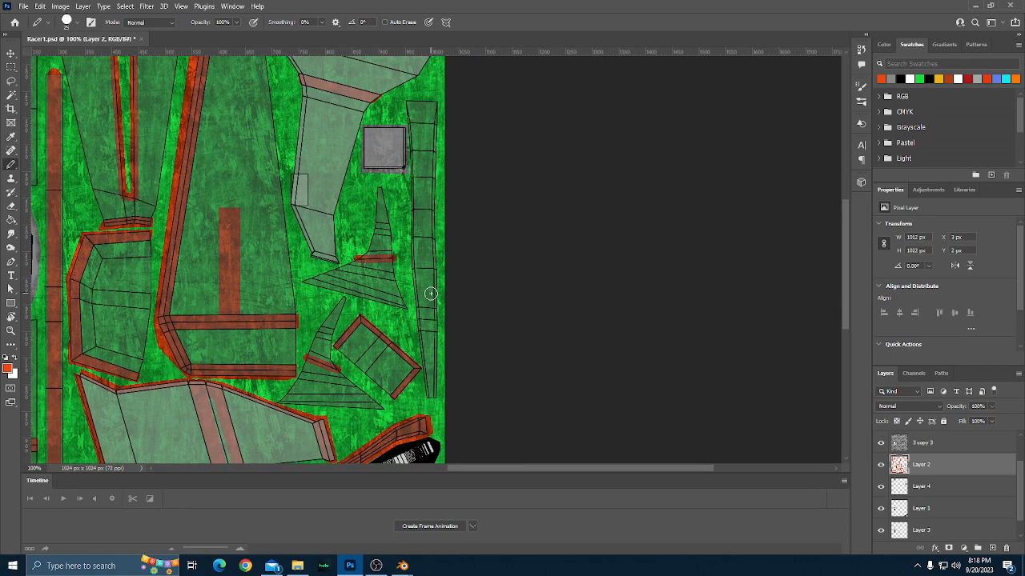
{"action": "scroll", "coordinate": [431, 294], "scroll_direction": "up", "scroll_amount": 2}
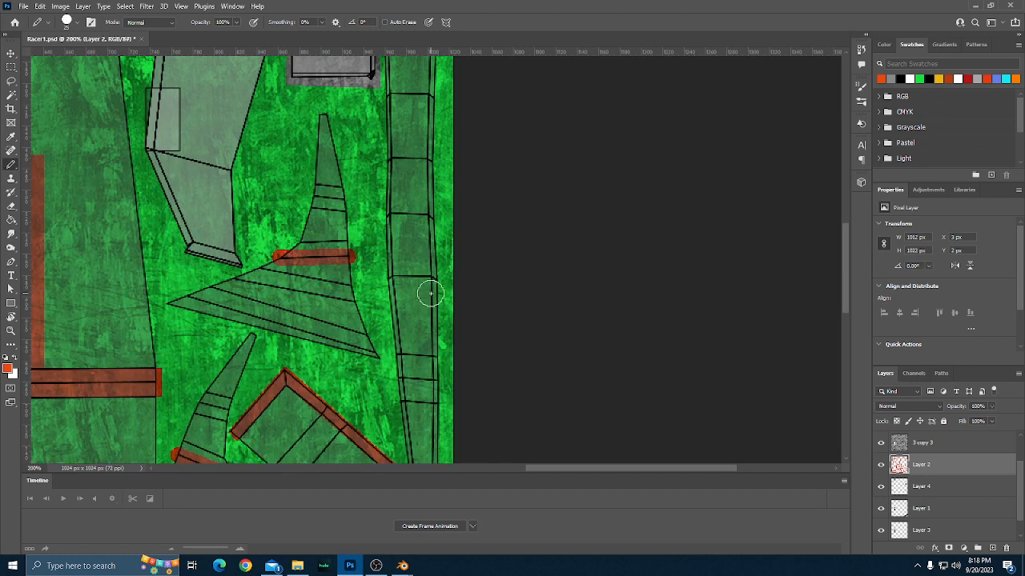
{"action": "scroll", "coordinate": [430, 294], "scroll_direction": "up", "scroll_amount": 3}
{"action": "scroll", "coordinate": [430, 294], "scroll_direction": "up", "scroll_amount": 6}
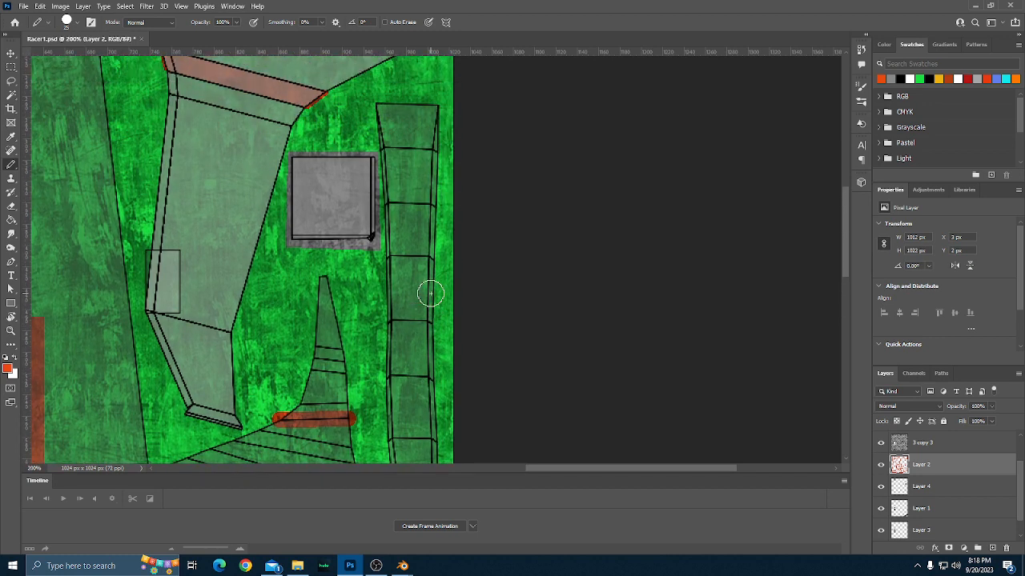
{"action": "key", "text": "bracketleft"}
{"action": "key", "text": "bracketleft"}
{"action": "key", "text": "bracketleft"}
{"action": "key", "text": "bracketleft"}
{"action": "key", "text": "bracketleft"}
{"action": "key", "text": "bracketleft"}
{"action": "key", "text": "bracketleft"}
{"action": "left_click", "coordinate": [436, 108], "text": "shift"}
{"action": "left_click", "coordinate": [429, 150], "text": "shift"}
{"action": "left_click", "coordinate": [426, 255], "text": "shift"}
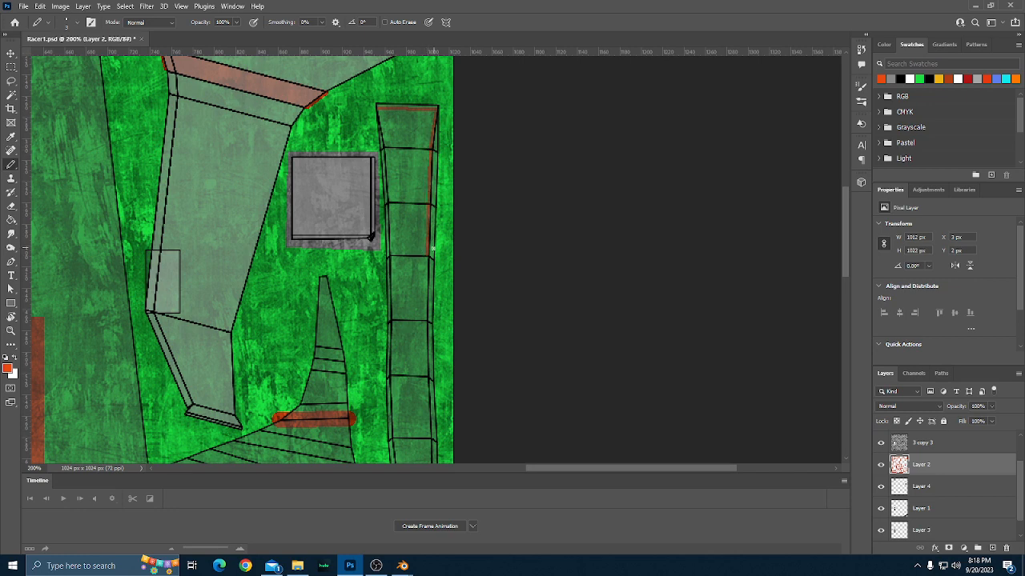
Continue the thin orange-red line down the segmented strip's right inner edge to its bottom end, redoing the misplaced segment.
{"action": "scroll", "coordinate": [432, 249], "scroll_direction": "down", "scroll_amount": 5}
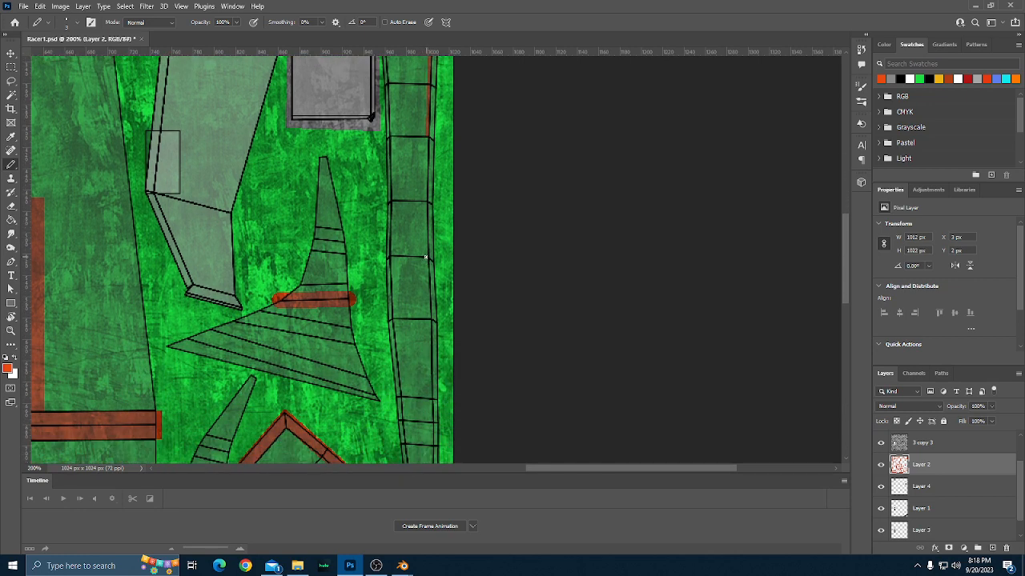
{"action": "left_click", "coordinate": [425, 257], "text": "shift"}
{"action": "scroll", "coordinate": [425, 253], "scroll_direction": "down", "scroll_amount": 3}
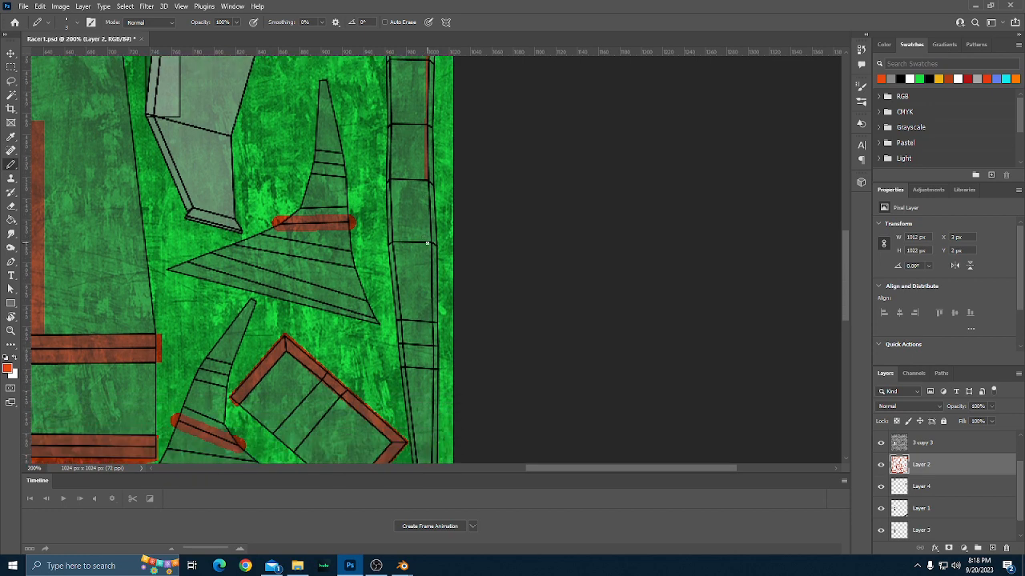
{"action": "left_click", "coordinate": [429, 240], "text": "shift"}
{"action": "left_click", "coordinate": [430, 321], "text": "shift"}
{"action": "scroll", "coordinate": [428, 312], "scroll_direction": "down", "scroll_amount": 3}
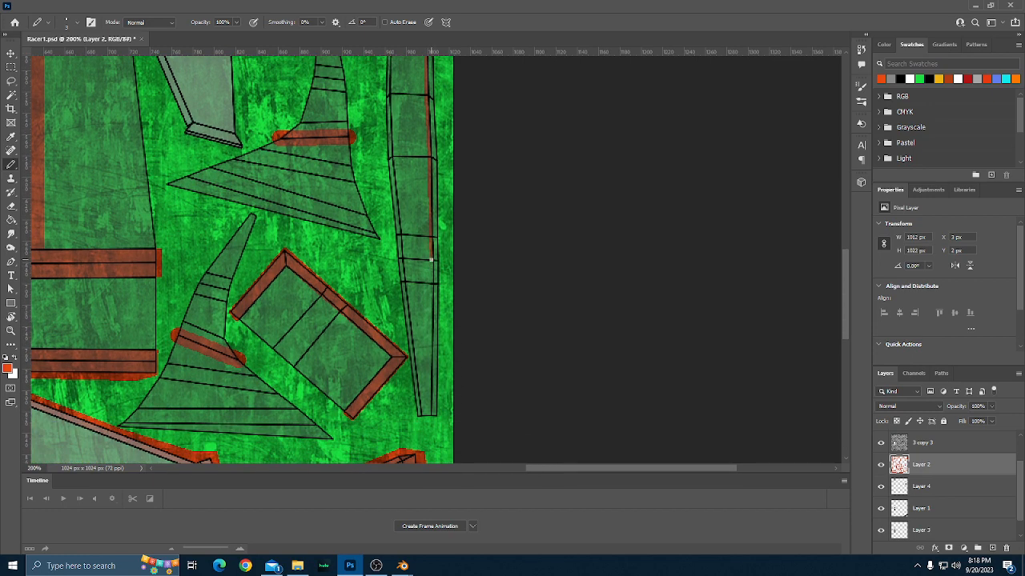
{"action": "left_click", "coordinate": [430, 281], "text": "shift"}
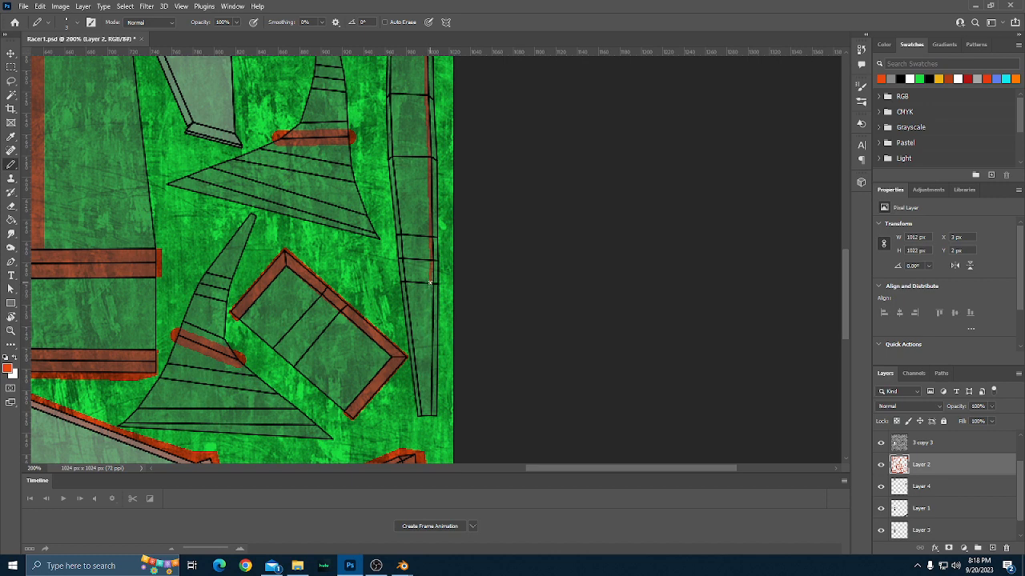
{"action": "key", "text": "ctrl+z"}
{"action": "left_click", "coordinate": [432, 283], "text": "shift"}
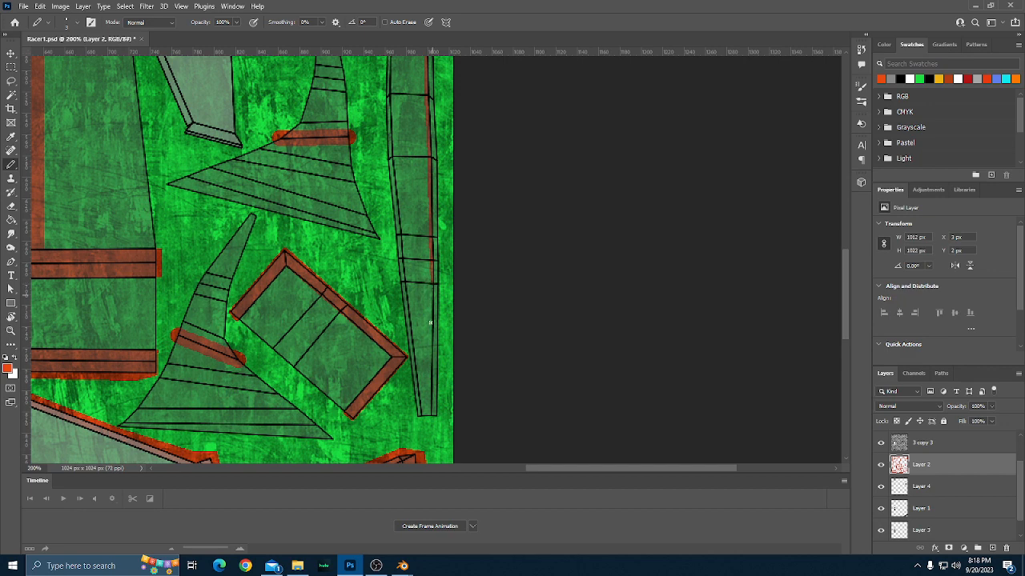
{"action": "left_click", "coordinate": [431, 416], "text": "shift"}
Paint a thin orange-red line along the lower left inner edge of the far-right segmented strip, redoing the misplaced segment.
{"action": "left_click", "coordinate": [407, 281], "text": "shift"}
{"action": "left_click", "coordinate": [404, 234], "text": "shift"}
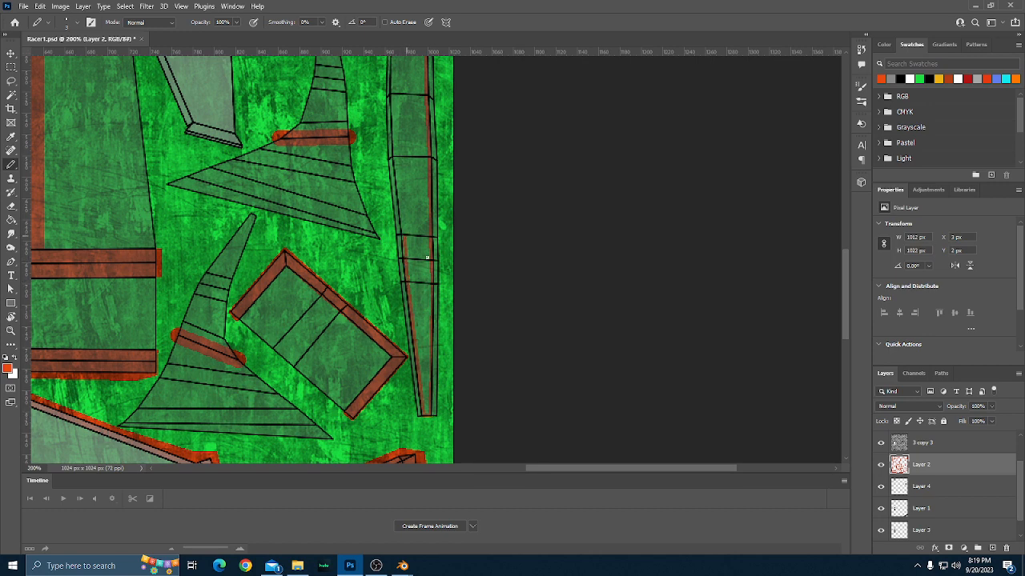
{"action": "key", "text": "ctrl+z"}
{"action": "left_click", "coordinate": [402, 235], "text": "shift"}
{"action": "left_click", "coordinate": [393, 157], "text": "shift"}
Continue the thin orange-red line up the segmented strip's left inner edge to its top corner, closing the outline.
{"action": "scroll", "coordinate": [406, 187], "scroll_direction": "up", "scroll_amount": 5}
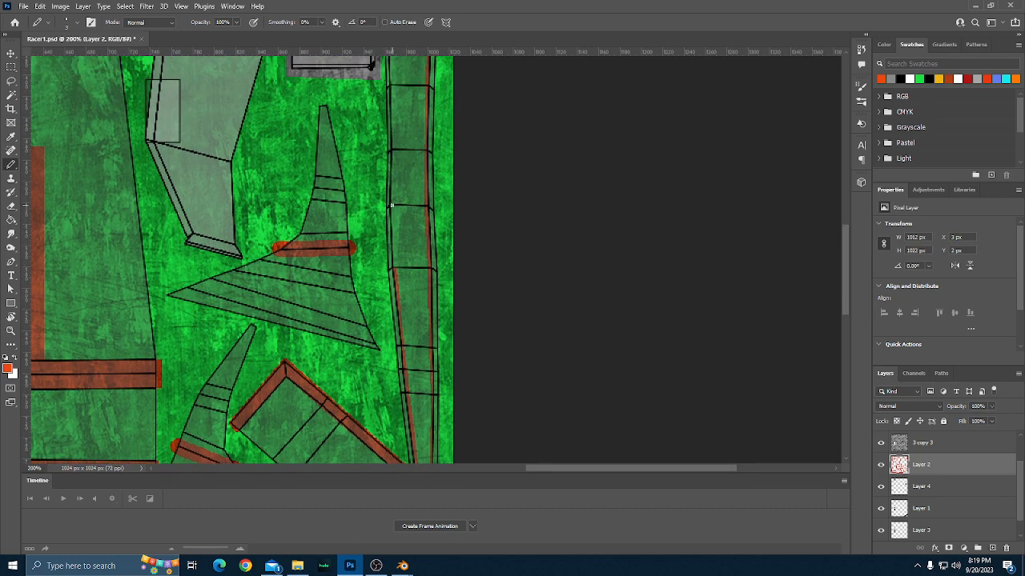
{"action": "scroll", "coordinate": [392, 196], "scroll_direction": "up", "scroll_amount": 2}
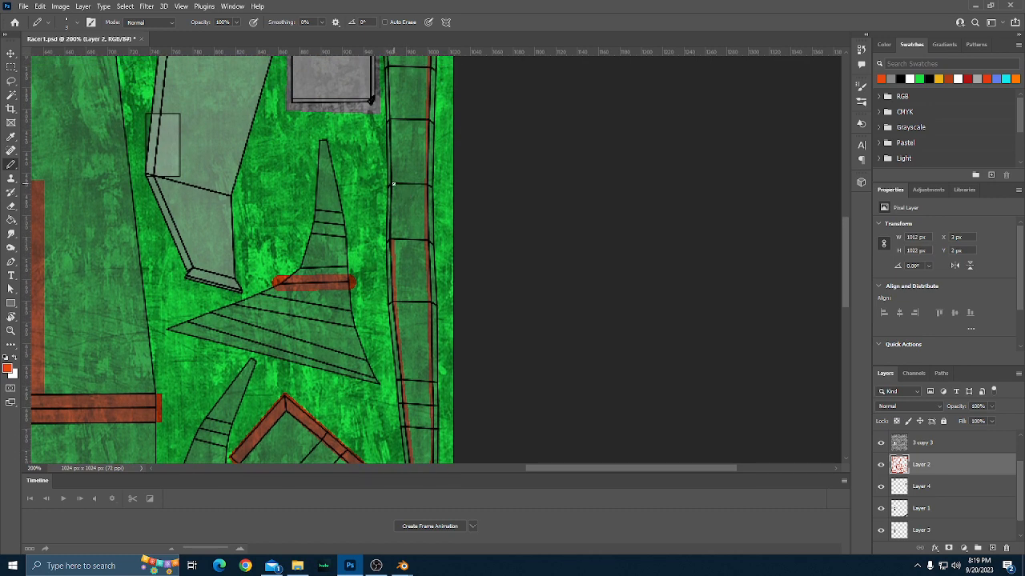
{"action": "left_click", "coordinate": [393, 187], "text": "shift"}
{"action": "scroll", "coordinate": [397, 162], "scroll_direction": "up", "scroll_amount": 2}
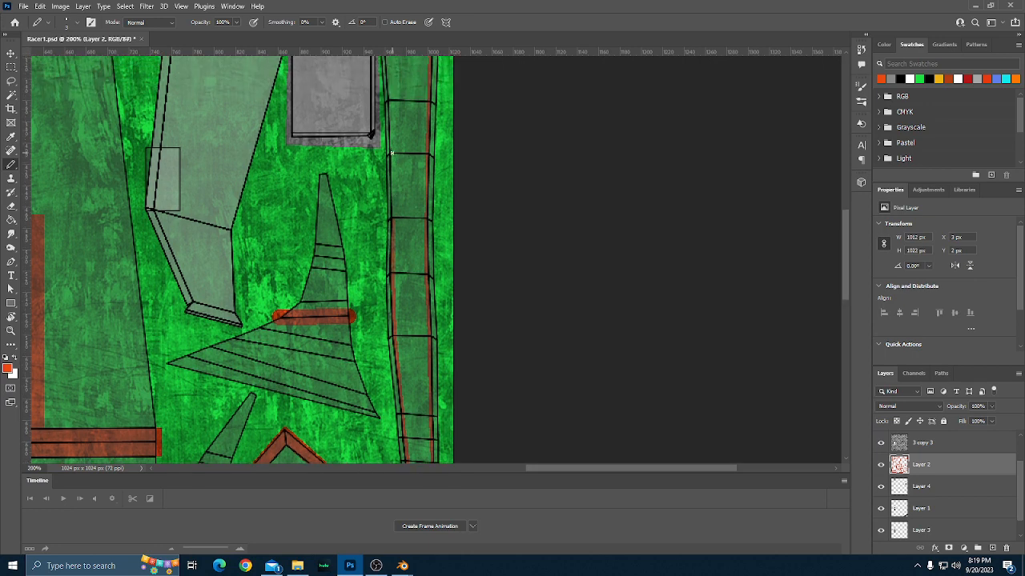
{"action": "left_click", "coordinate": [391, 152], "text": "shift"}
{"action": "scroll", "coordinate": [391, 156], "scroll_direction": "up", "scroll_amount": 3}
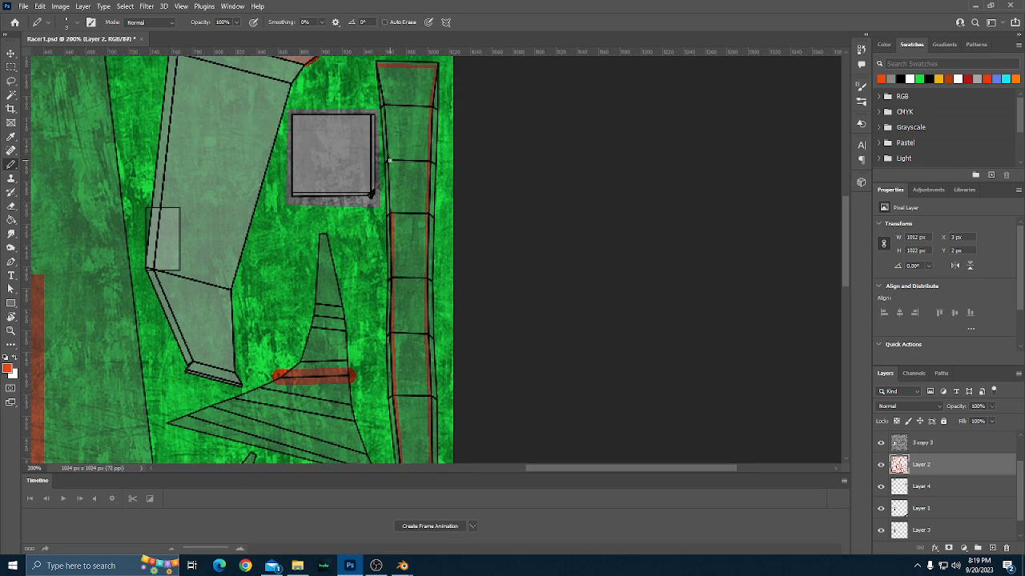
{"action": "left_click", "coordinate": [389, 160], "text": "shift"}
{"action": "left_click", "coordinate": [387, 102], "text": "shift"}
{"action": "left_click", "coordinate": [376, 64], "text": "shift"}
Fill the outlined far-right segmented strip with orange-red using the Paint Bucket.
{"action": "key", "text": "g"}
{"action": "left_click", "coordinate": [402, 142]}
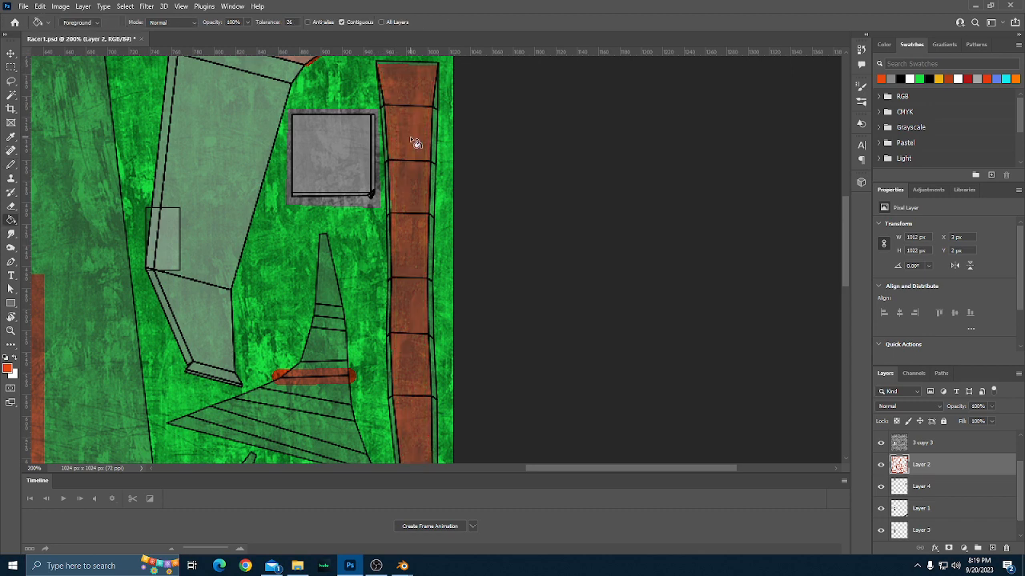
{"action": "scroll", "coordinate": [412, 141], "scroll_direction": "down", "scroll_amount": 1}
{"action": "key", "text": "ctrl+minus"}
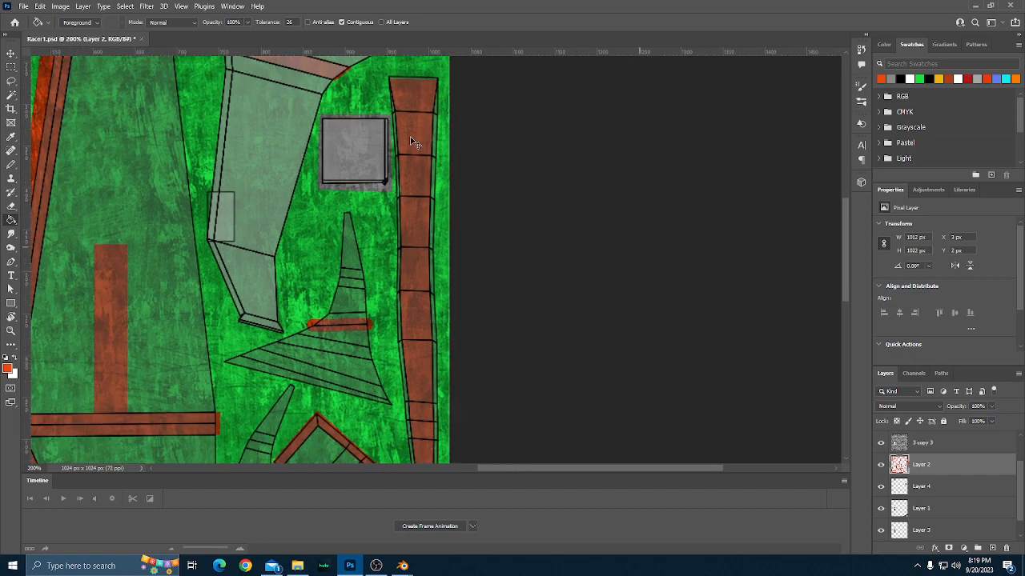
{"action": "key", "text": "ctrl+0"}
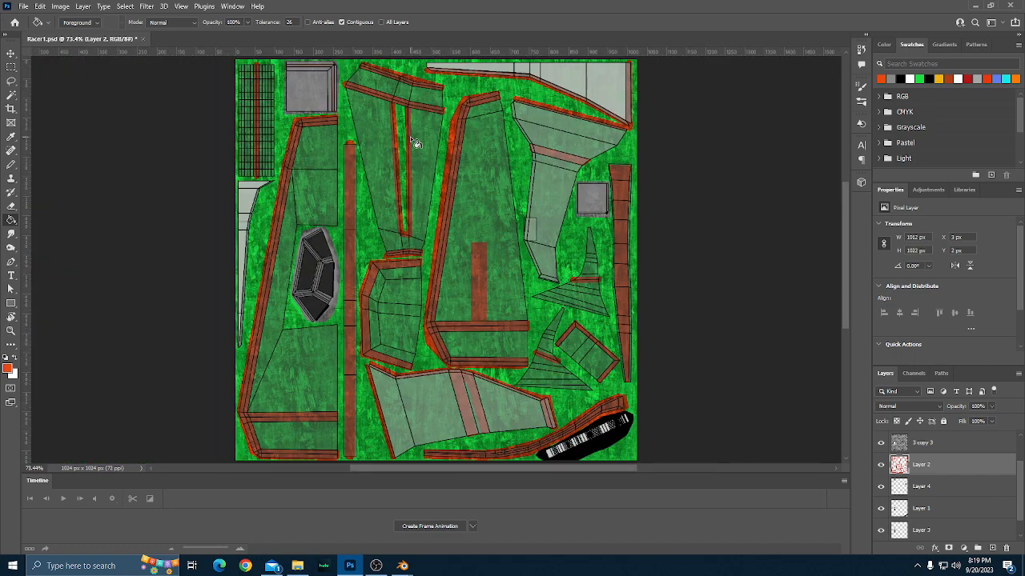
Hide the ShipHullUV2 layer and add a 3 px black outside Stroke effect to Layer 2.
{"action": "scroll", "coordinate": [920, 499], "scroll_direction": "up", "scroll_amount": 1}
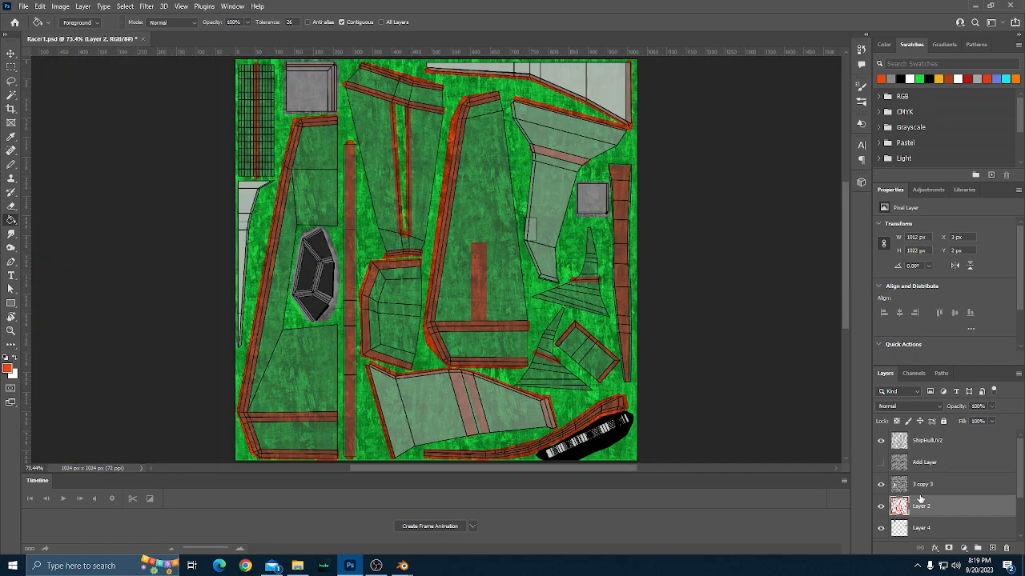
{"action": "left_click", "coordinate": [881, 440]}
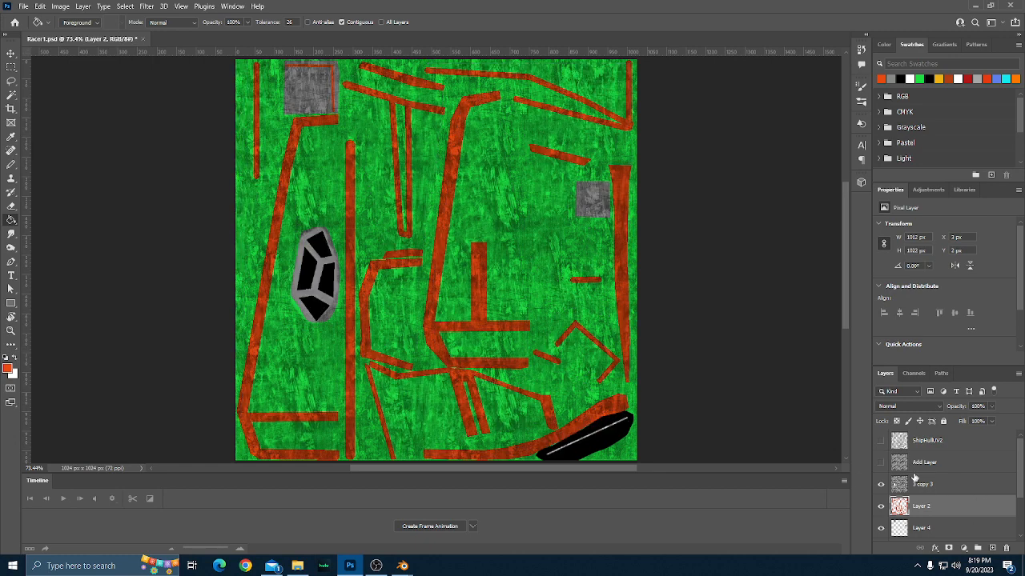
{"action": "left_click", "coordinate": [934, 549]}
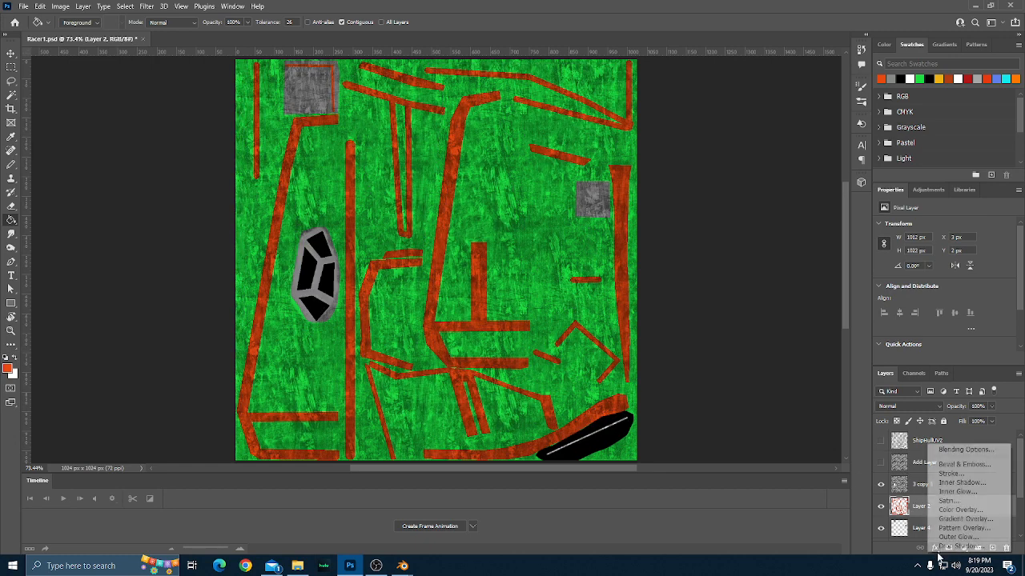
{"action": "left_click", "coordinate": [948, 474]}
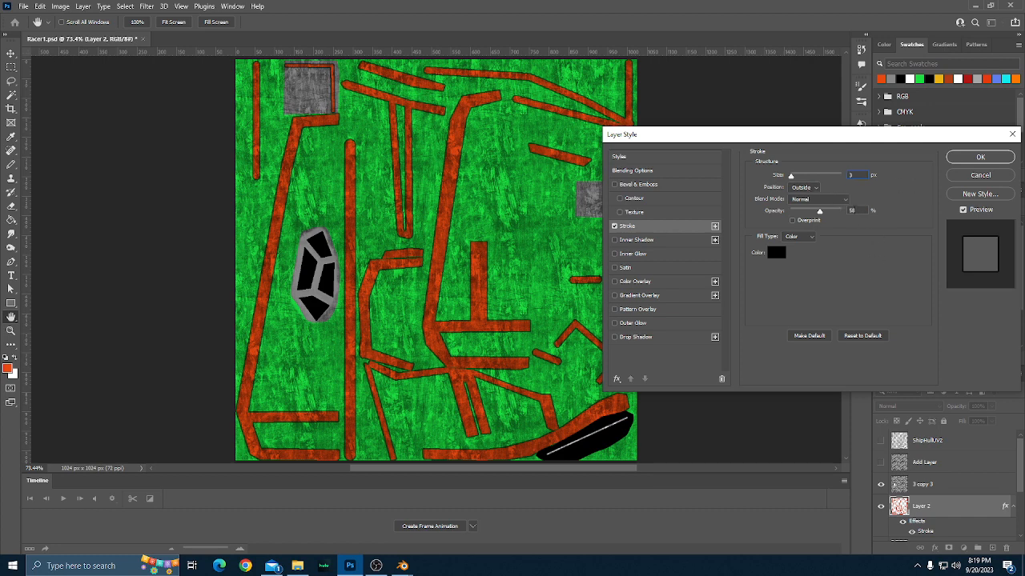
{"action": "double_click", "coordinate": [850, 211]}
{"action": "key", "text": "Return"}
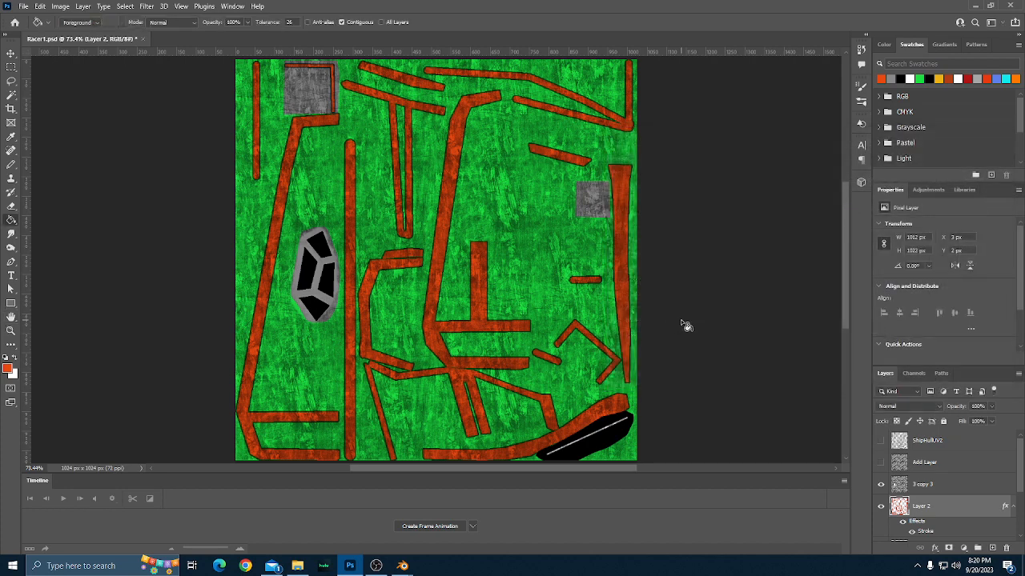
Check the outlined stripes without the UV overlay and show the ShipHullUV2 layer again.
{"action": "scroll", "coordinate": [685, 328], "scroll_direction": "down", "scroll_amount": 1}
{"action": "scroll", "coordinate": [682, 333], "scroll_direction": "up", "scroll_amount": 2}
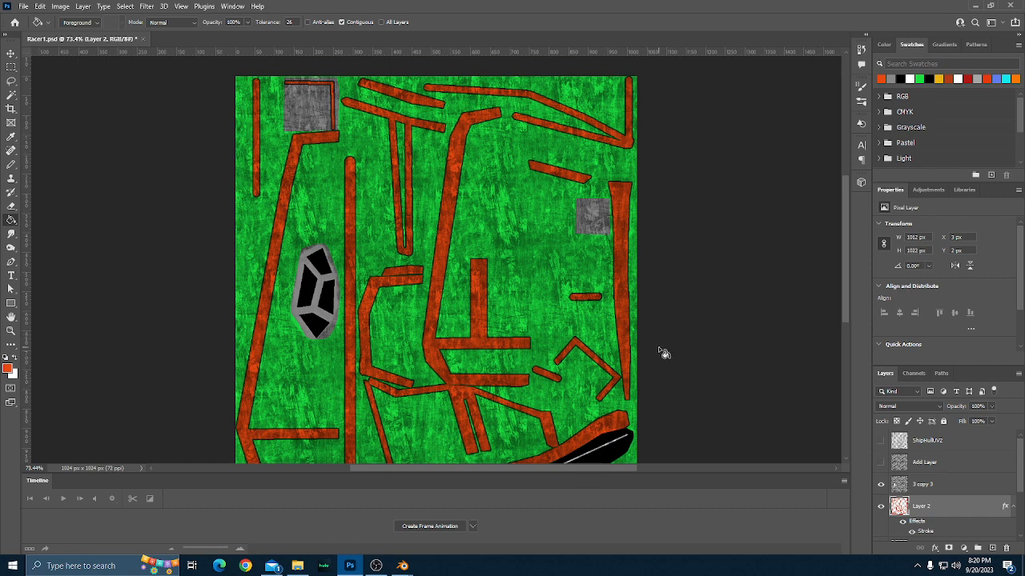
{"action": "scroll", "coordinate": [663, 353], "scroll_direction": "down", "scroll_amount": 2}
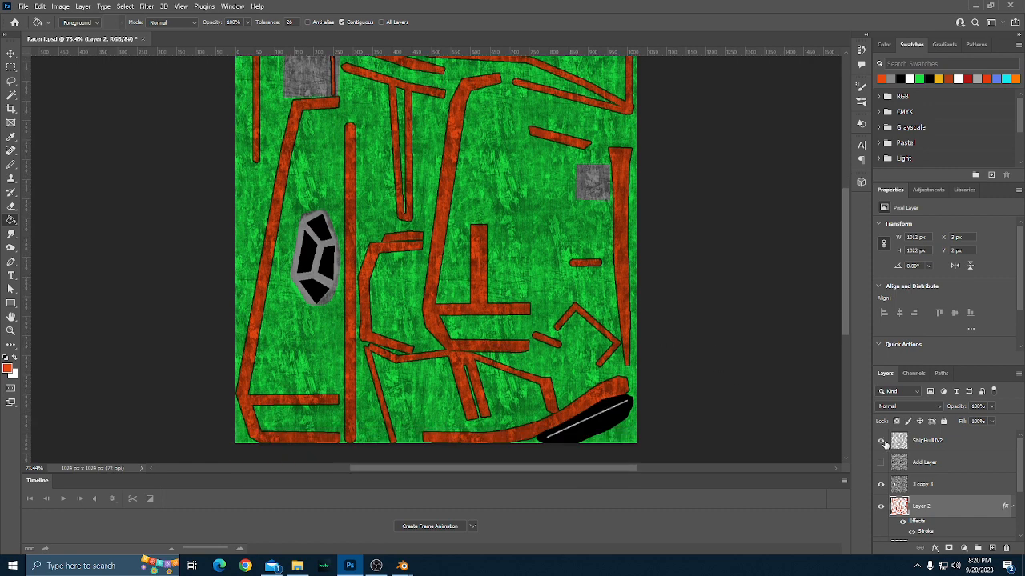
{"action": "left_click", "coordinate": [882, 441]}
Examine the whole texture with the UV layout for parts that still lack a stripe.
{"action": "scroll", "coordinate": [707, 349], "scroll_direction": "up", "scroll_amount": 1}
{"action": "scroll", "coordinate": [708, 349], "scroll_direction": "down", "scroll_amount": 1}
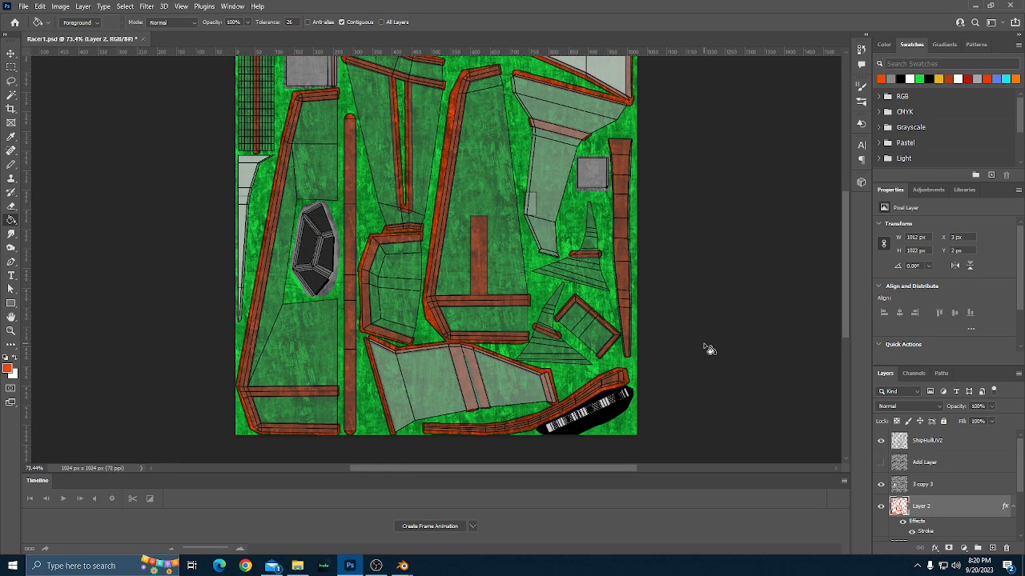
{"action": "scroll", "coordinate": [708, 349], "scroll_direction": "down", "scroll_amount": 1}
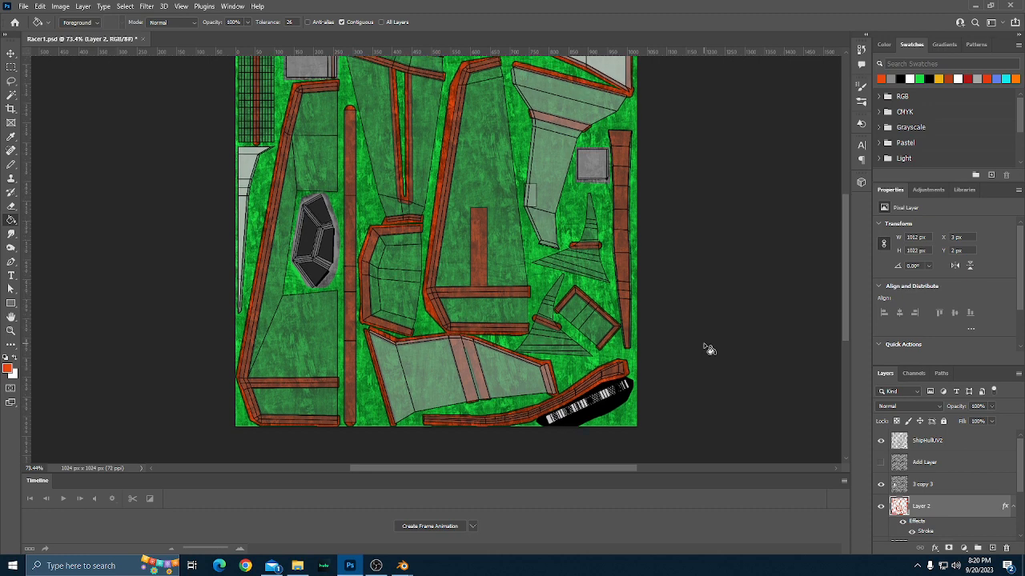
{"action": "scroll", "coordinate": [707, 349], "scroll_direction": "up", "scroll_amount": 4}
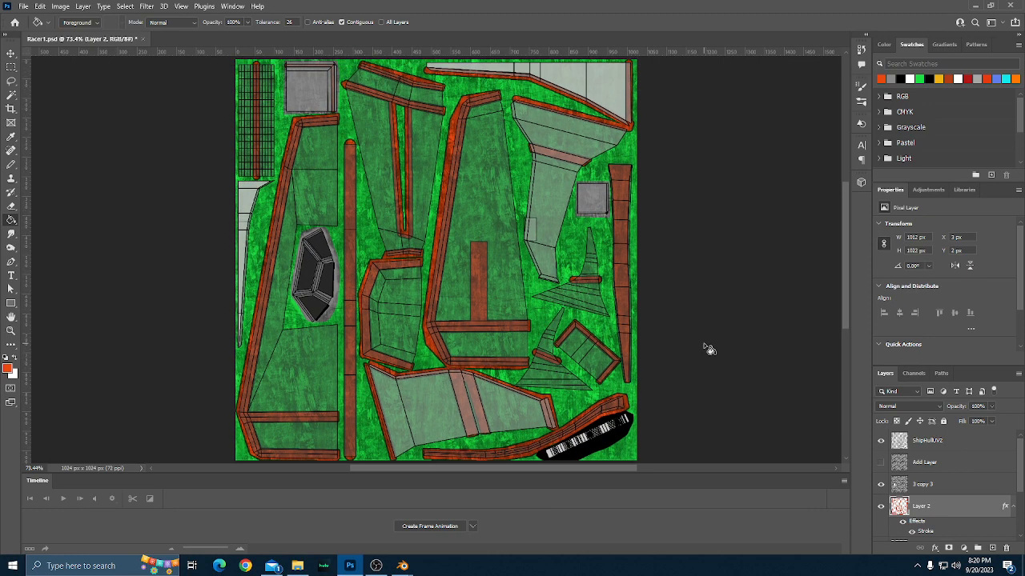
{"action": "scroll", "coordinate": [708, 349], "scroll_direction": "up", "scroll_amount": 4}
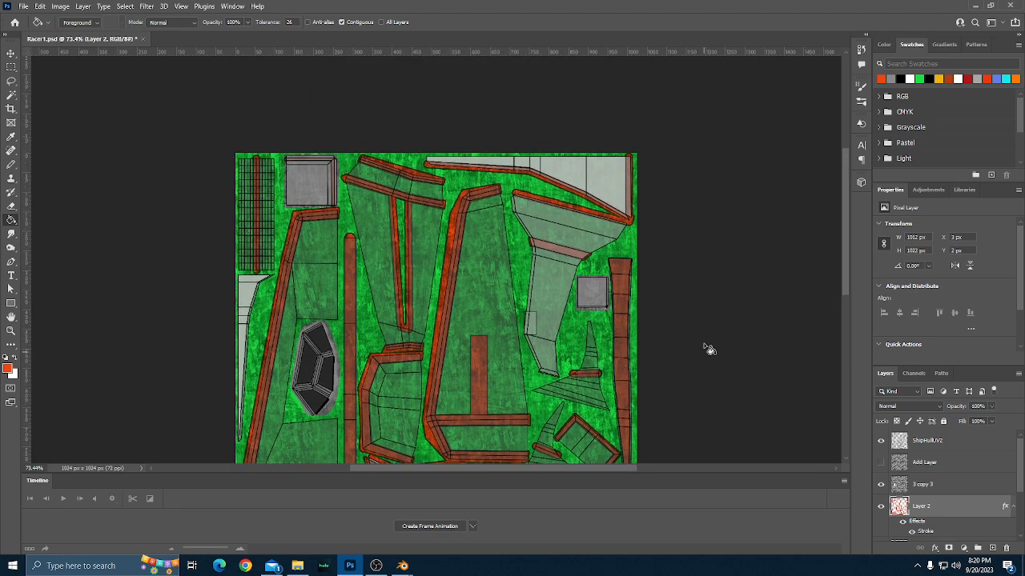
{"action": "scroll", "coordinate": [708, 349], "scroll_direction": "down", "scroll_amount": 5}
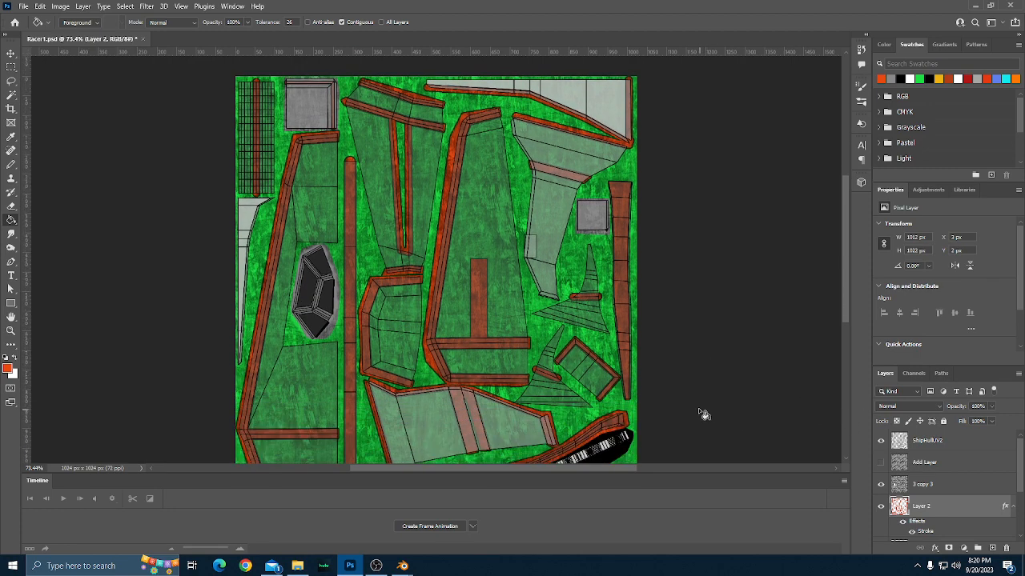
{"action": "scroll", "coordinate": [701, 414], "scroll_direction": "up", "scroll_amount": 1}
{"action": "scroll", "coordinate": [702, 414], "scroll_direction": "up", "scroll_amount": 2}
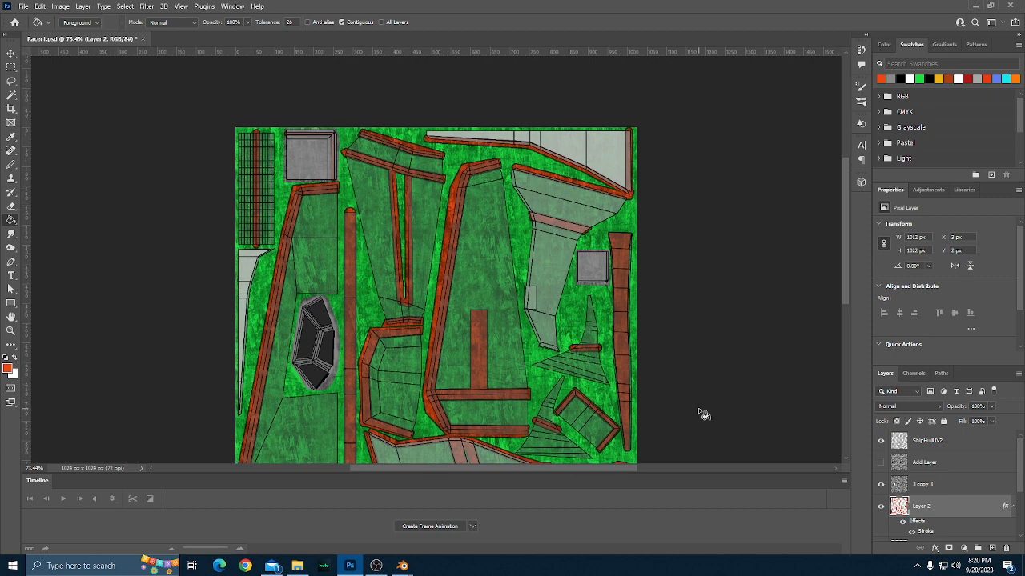
{"action": "scroll", "coordinate": [701, 414], "scroll_direction": "down", "scroll_amount": 1}
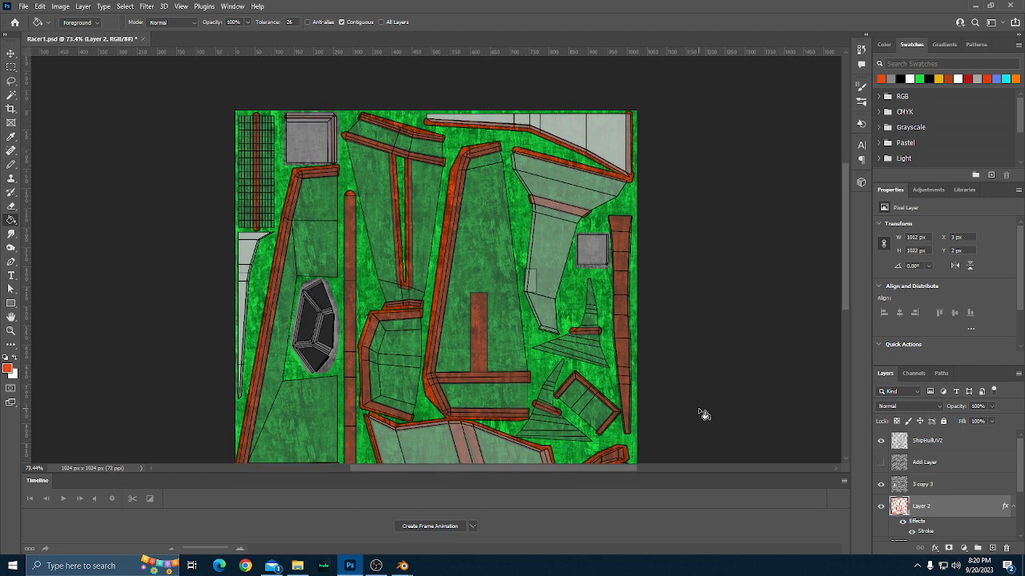
{"action": "scroll", "coordinate": [702, 414], "scroll_direction": "down", "scroll_amount": 2}
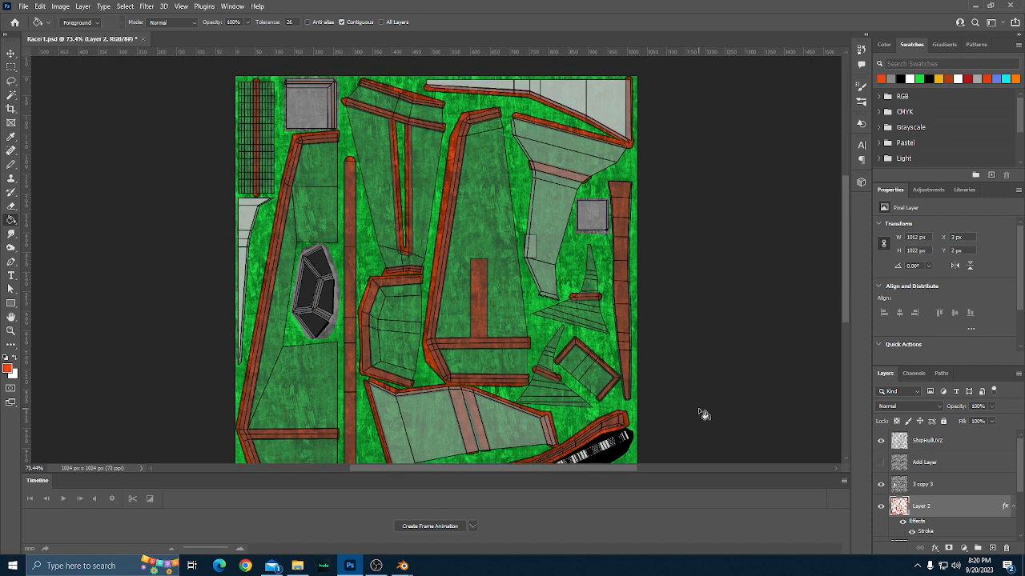
{"action": "scroll", "coordinate": [701, 414], "scroll_direction": "up", "scroll_amount": 2}
{"action": "scroll", "coordinate": [701, 414], "scroll_direction": "up", "scroll_amount": 1}
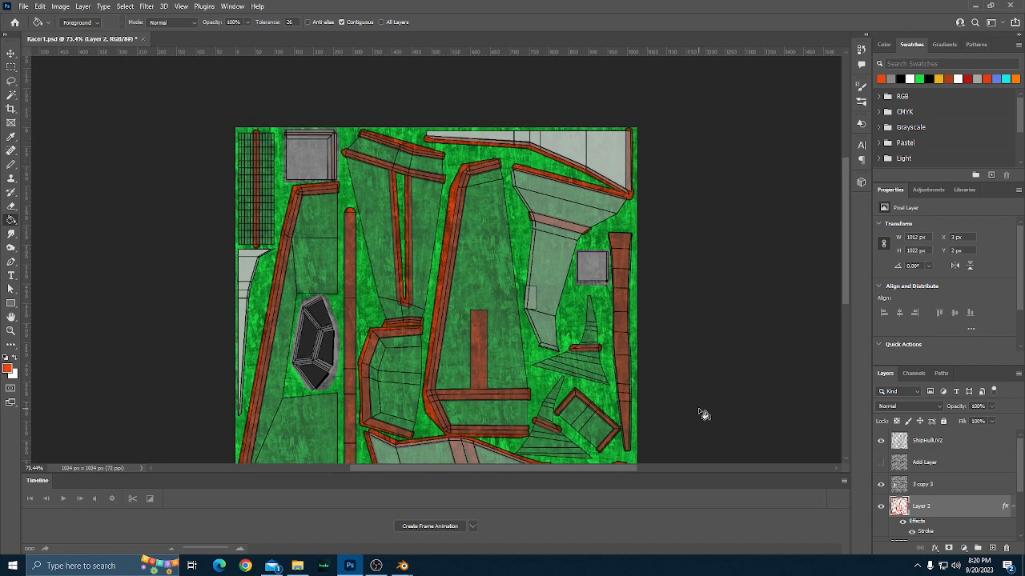
{"action": "scroll", "coordinate": [701, 414], "scroll_direction": "down", "scroll_amount": 1}
{"action": "scroll", "coordinate": [701, 413], "scroll_direction": "up", "scroll_amount": 1}
{"action": "scroll", "coordinate": [701, 414], "scroll_direction": "up", "scroll_amount": 5}
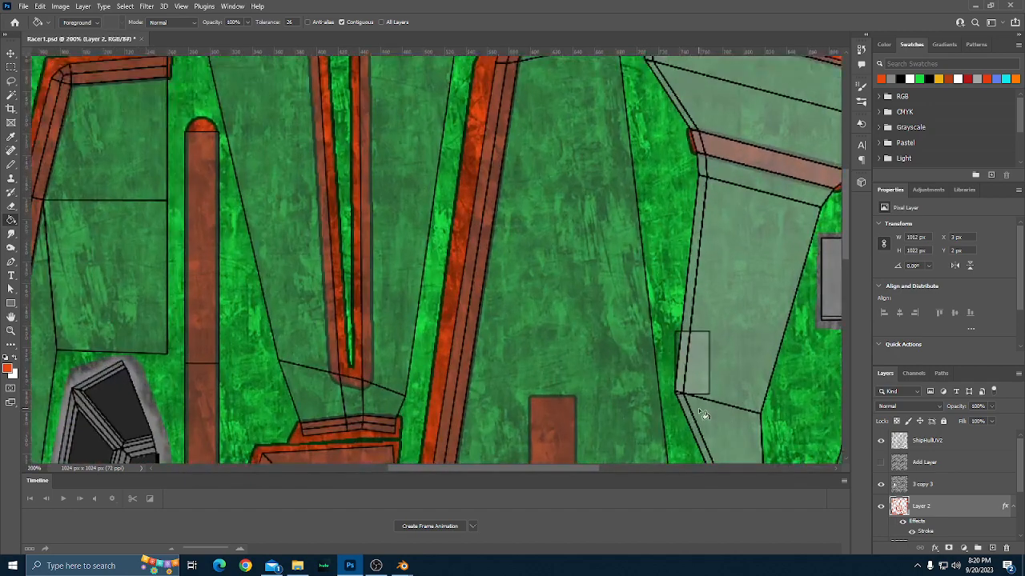
{"action": "scroll", "coordinate": [687, 281], "scroll_direction": "up", "scroll_amount": 1}
{"action": "scroll", "coordinate": [699, 320], "scroll_direction": "down", "scroll_amount": 3}
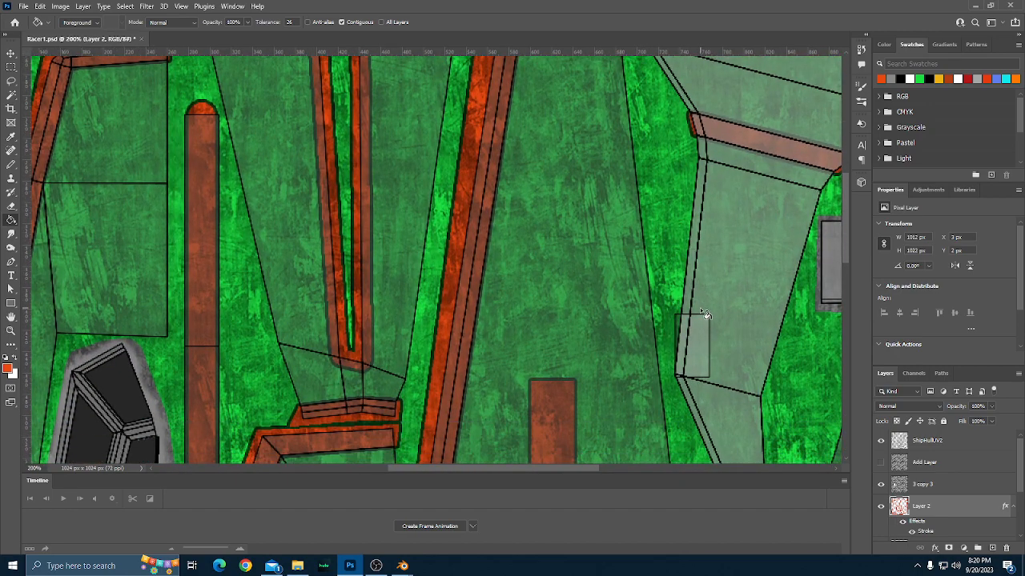
Set the Pencil size to 15 px and paint an orange-red stripe across the lower bend of the light funnel-shaped part, redoing the first attempt.
{"action": "scroll", "coordinate": [699, 320], "scroll_direction": "down", "scroll_amount": 1}
{"action": "key", "text": "b"}
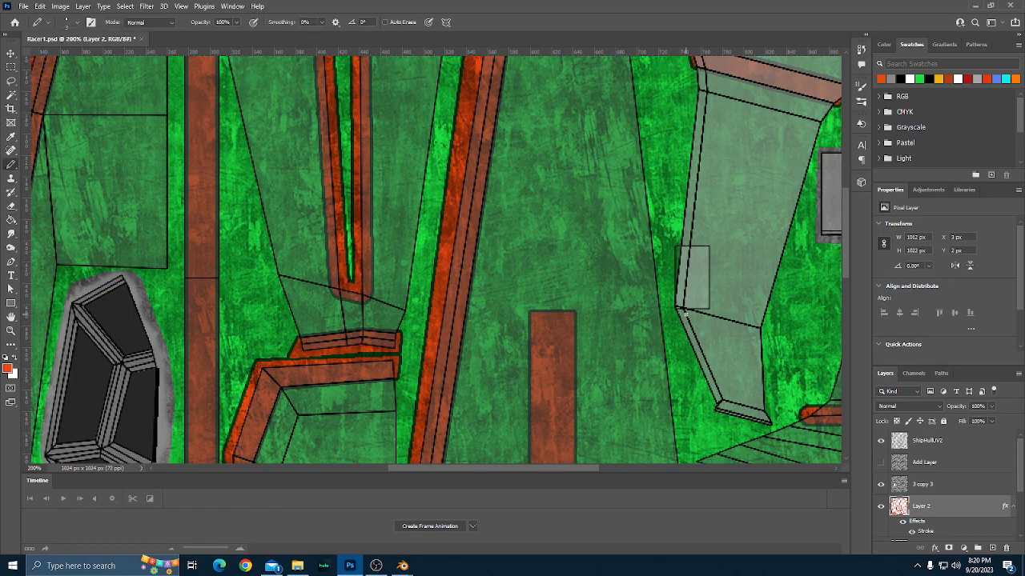
{"action": "key", "text": "bracketright"}
{"action": "key", "text": "bracketright"}
{"action": "key", "text": "bracketright"}
{"action": "left_click", "coordinate": [672, 308]}
{"action": "left_click", "coordinate": [759, 327], "text": "shift"}
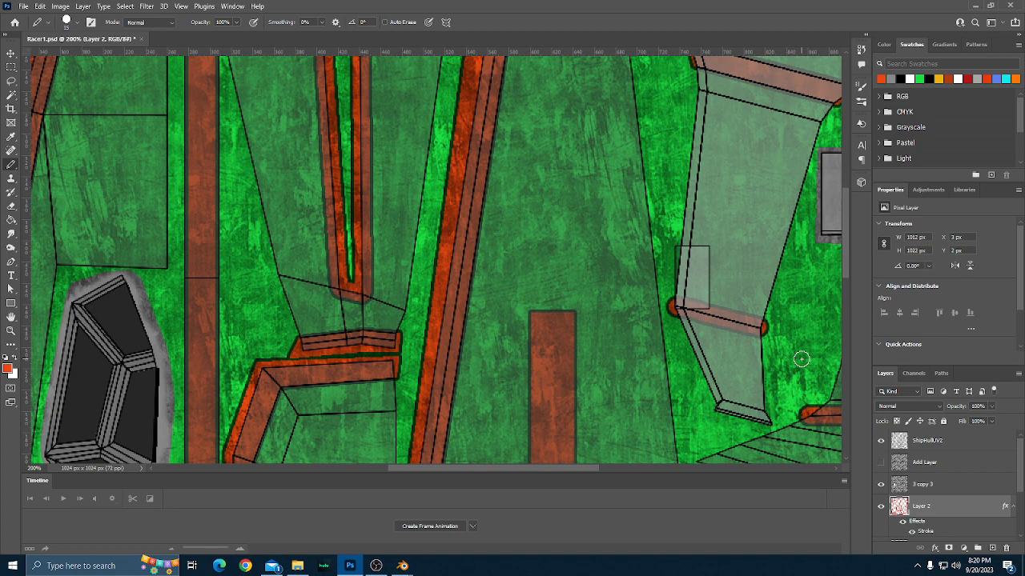
{"action": "key", "text": "ctrl+z"}
{"action": "key", "text": "ctrl+z"}
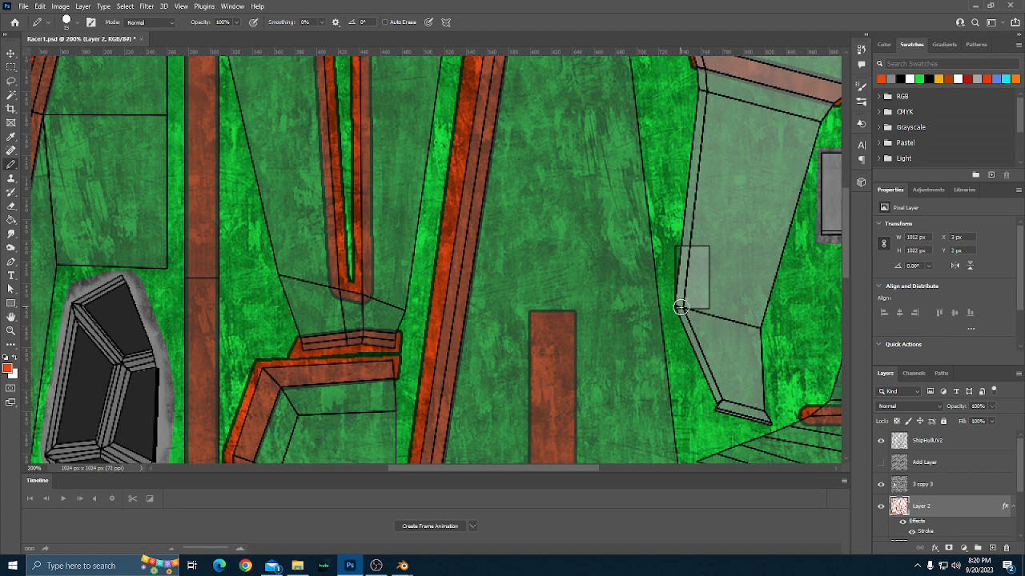
{"action": "left_click", "coordinate": [679, 306]}
{"action": "left_click", "coordinate": [760, 322], "text": "shift"}
Look over the new stripe and the rest of the texture for remaining unpainted parts.
{"action": "scroll", "coordinate": [775, 357], "scroll_direction": "down", "scroll_amount": 1}
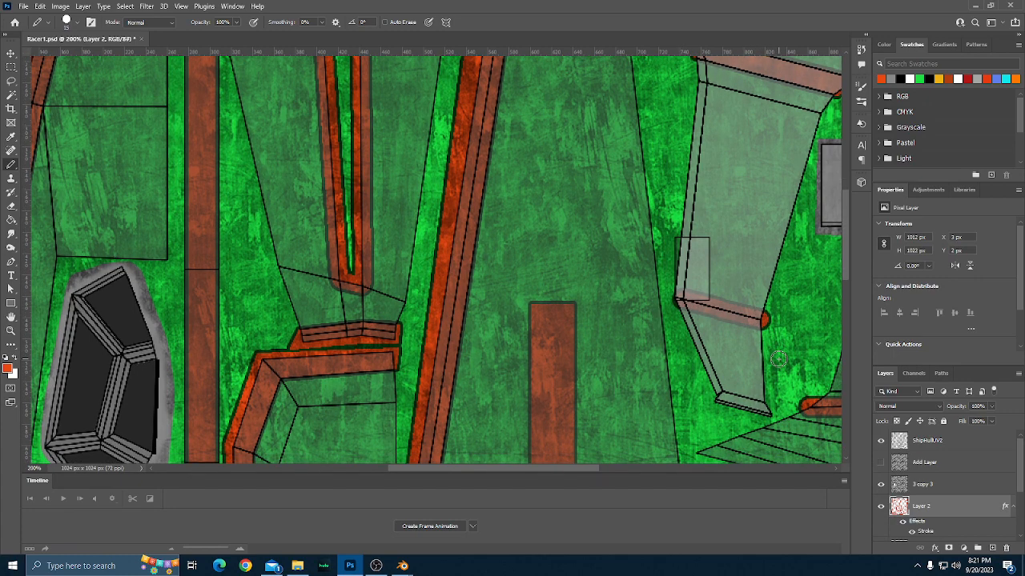
{"action": "scroll", "coordinate": [778, 359], "scroll_direction": "up", "scroll_amount": 2}
{"action": "key", "text": "ctrl+minus"}
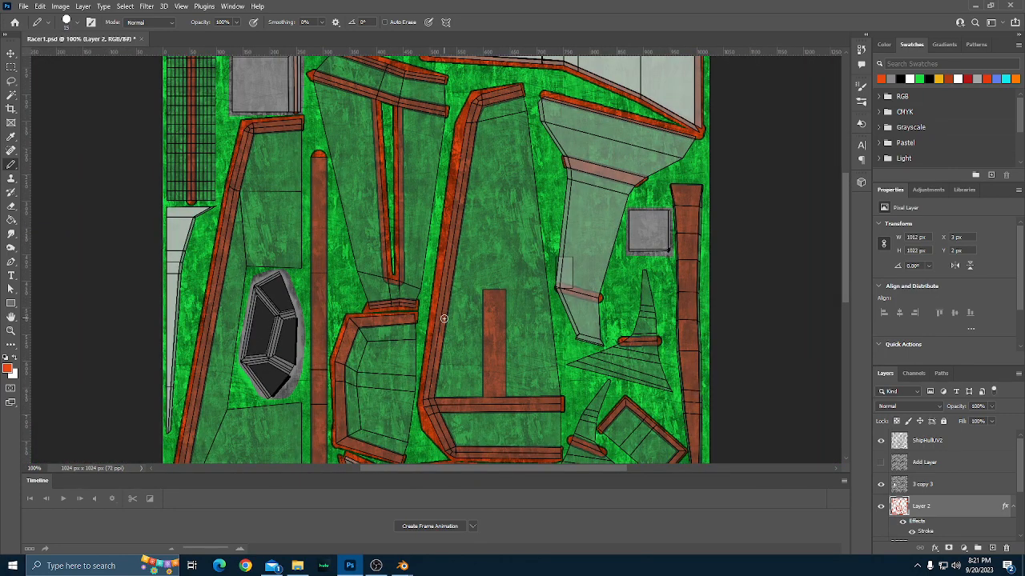
{"action": "scroll", "coordinate": [444, 319], "scroll_direction": "down", "scroll_amount": 8}
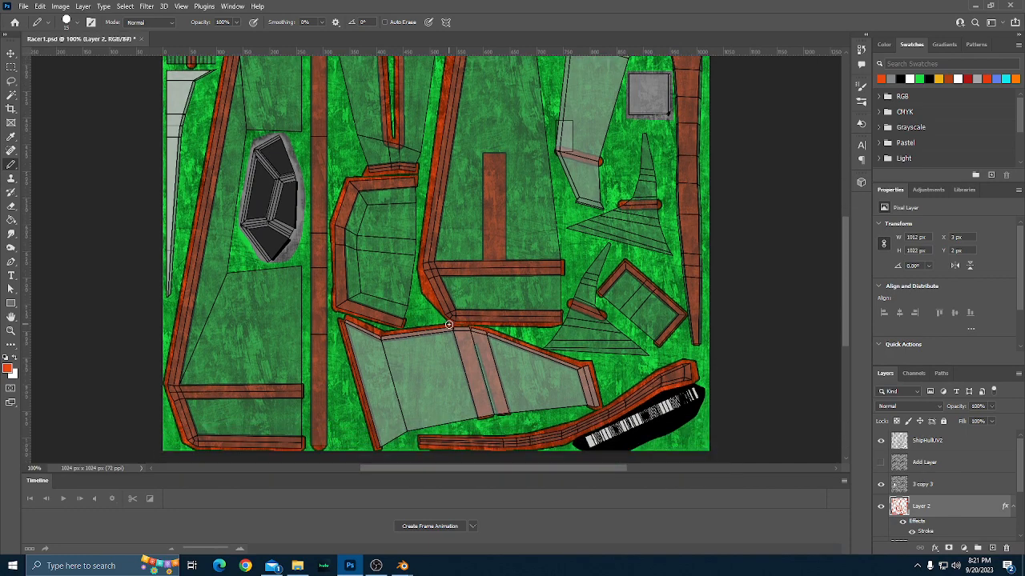
{"action": "scroll", "coordinate": [450, 325], "scroll_direction": "down", "scroll_amount": 2}
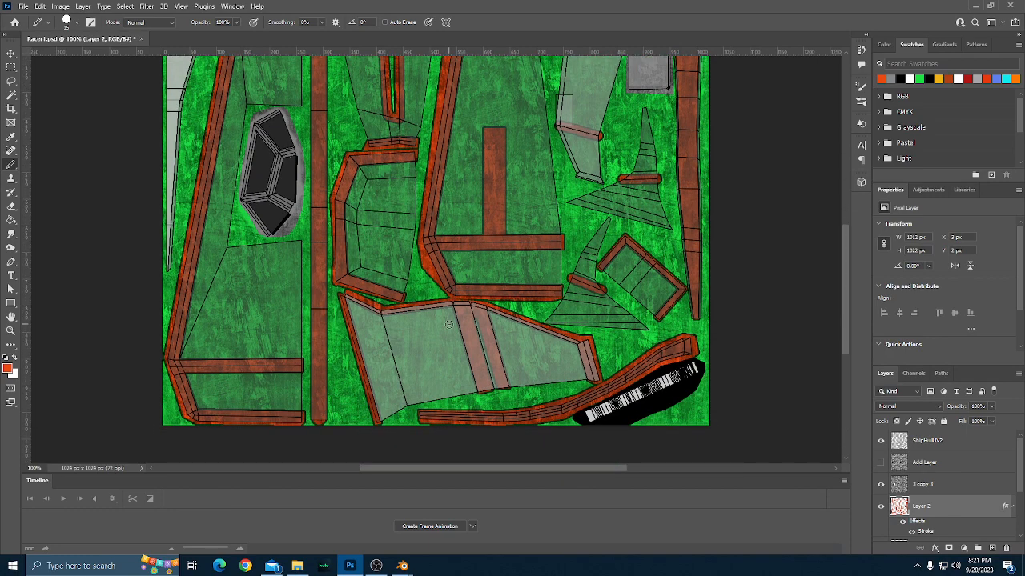
{"action": "scroll", "coordinate": [450, 324], "scroll_direction": "up", "scroll_amount": 7}
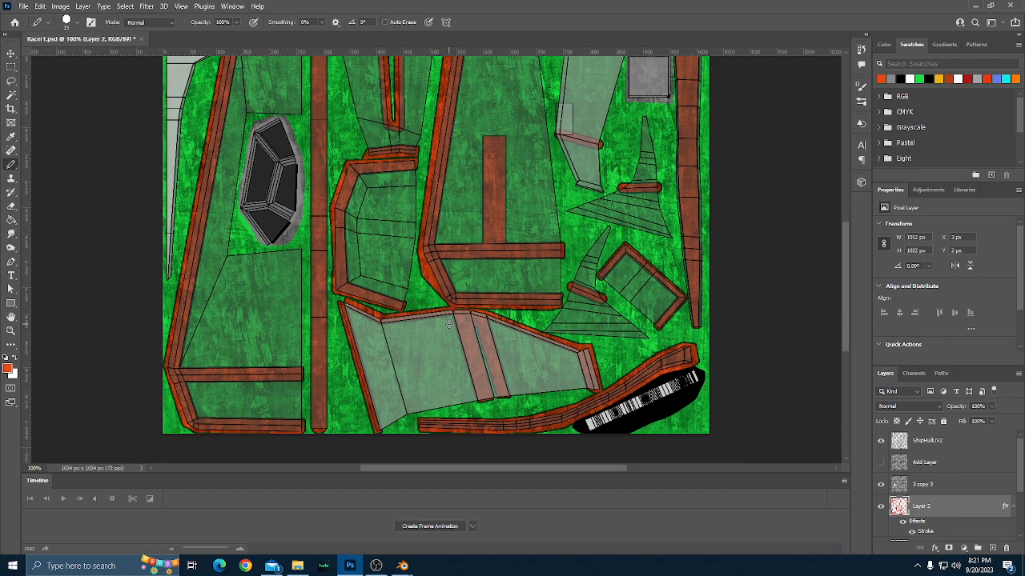
{"action": "scroll", "coordinate": [449, 324], "scroll_direction": "up", "scroll_amount": 2}
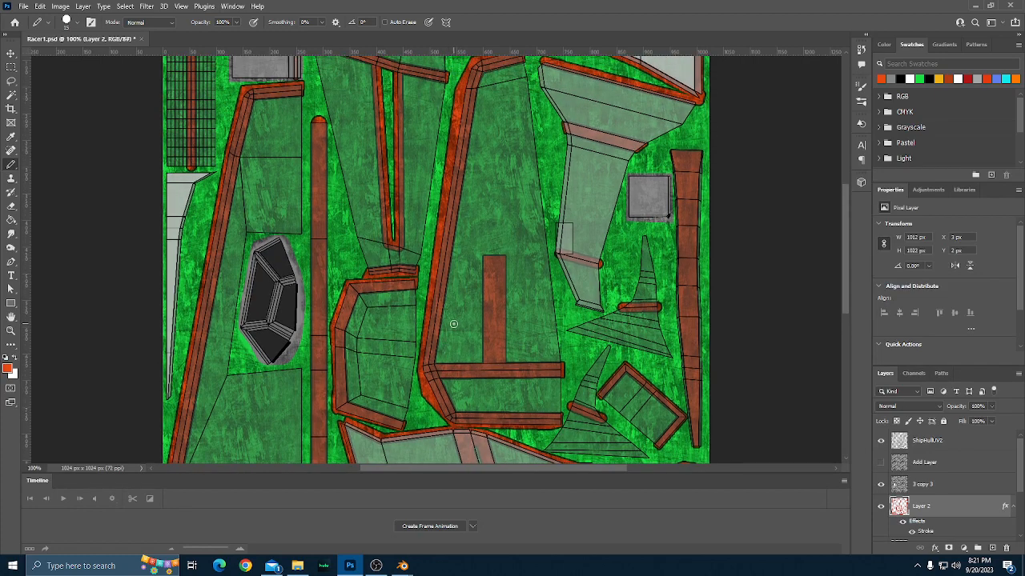
Examine the striped texture with the UV layout from end to end for parts that still need painting.
{"action": "scroll", "coordinate": [453, 324], "scroll_direction": "down", "scroll_amount": 4}
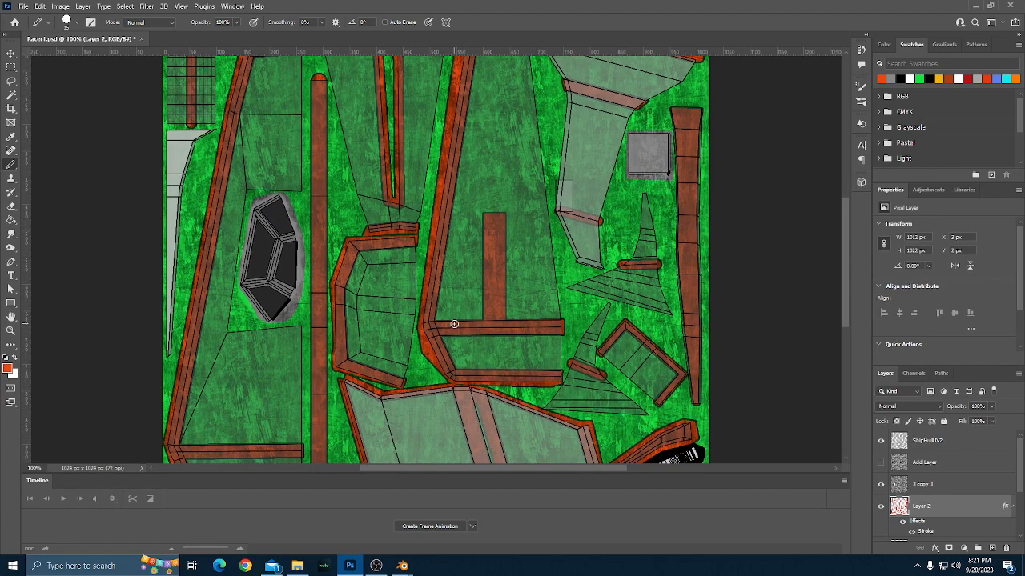
{"action": "scroll", "coordinate": [454, 324], "scroll_direction": "up", "scroll_amount": 2}
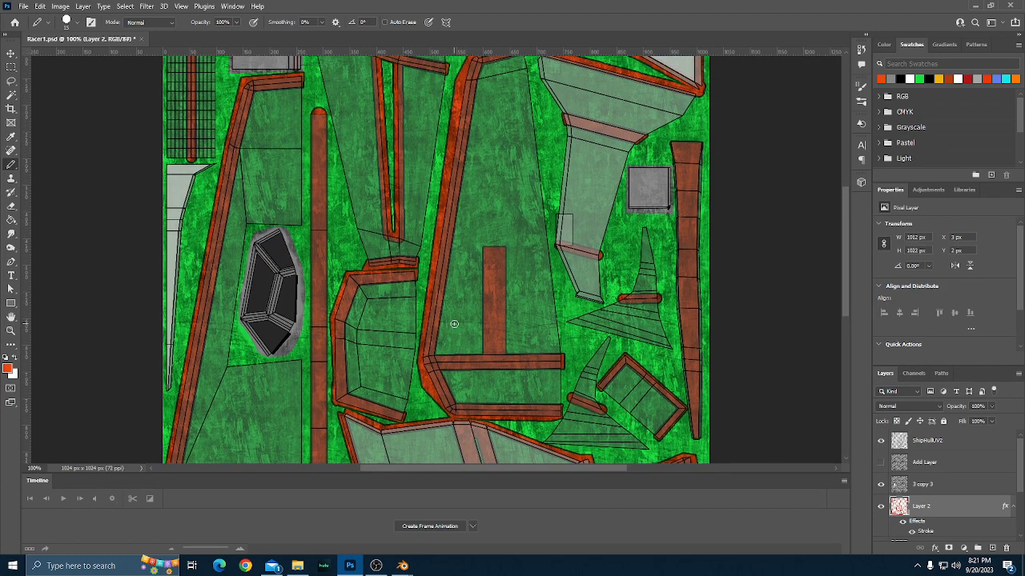
{"action": "scroll", "coordinate": [453, 324], "scroll_direction": "up", "scroll_amount": 6}
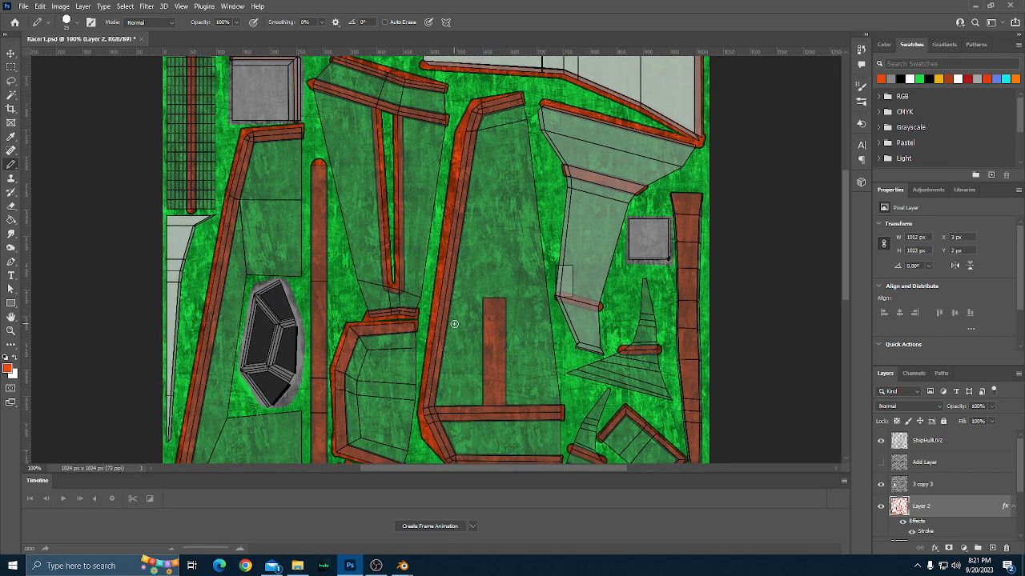
{"action": "scroll", "coordinate": [454, 324], "scroll_direction": "up", "scroll_amount": 1}
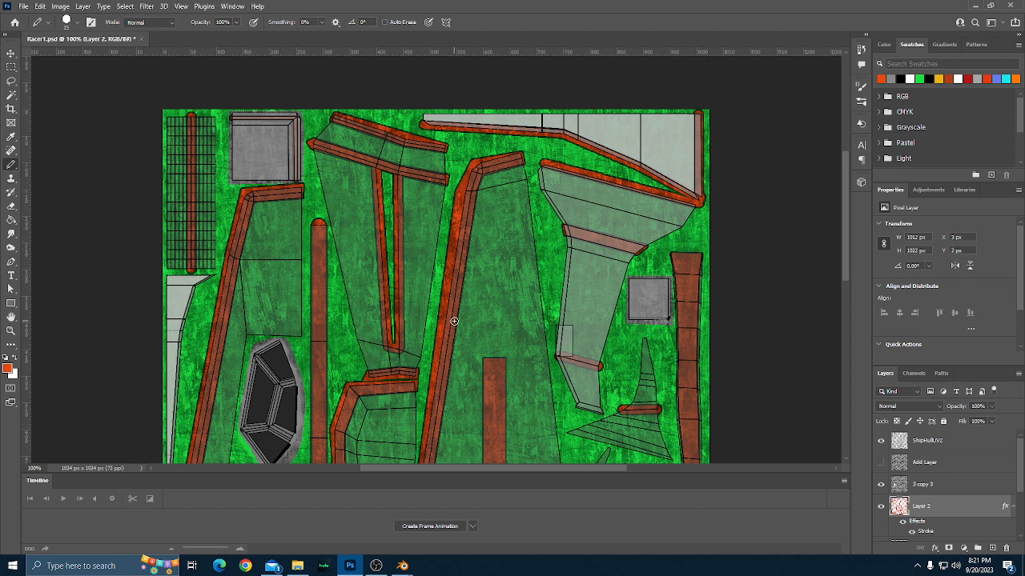
{"action": "scroll", "coordinate": [454, 321], "scroll_direction": "down", "scroll_amount": 1}
{"action": "scroll", "coordinate": [453, 321], "scroll_direction": "down", "scroll_amount": 2}
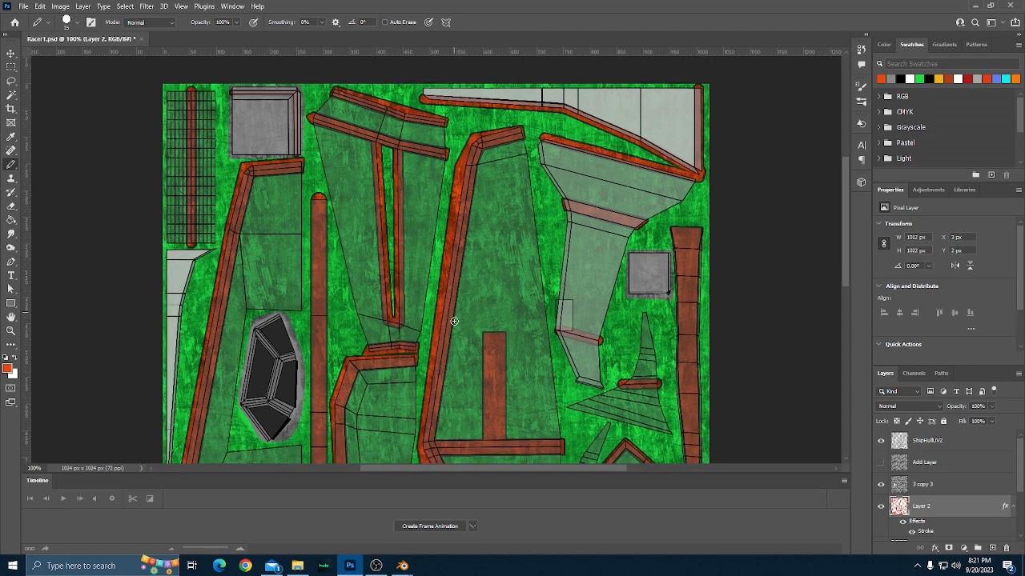
{"action": "scroll", "coordinate": [454, 321], "scroll_direction": "down", "scroll_amount": 3}
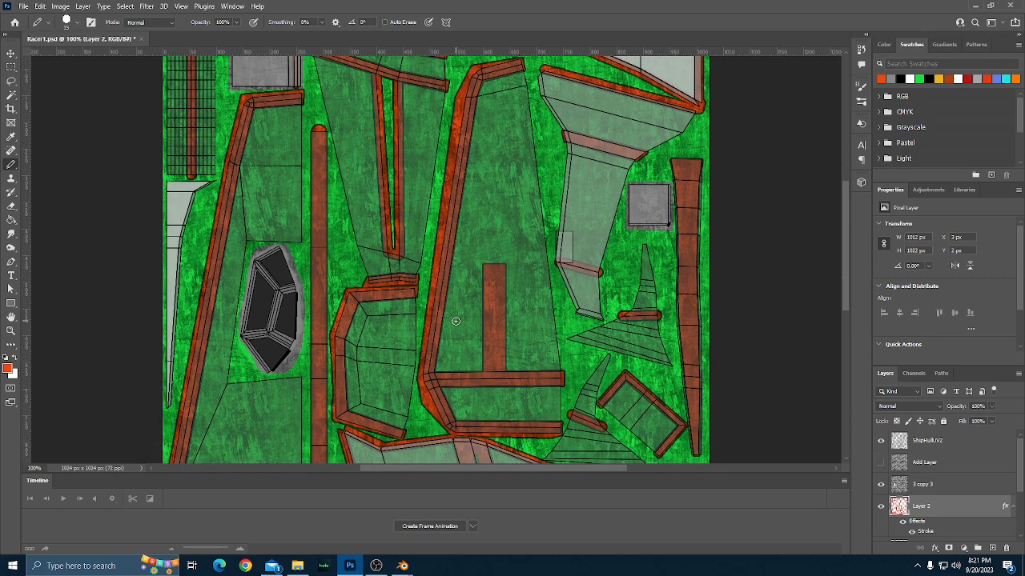
{"action": "scroll", "coordinate": [455, 321], "scroll_direction": "up", "scroll_amount": 4}
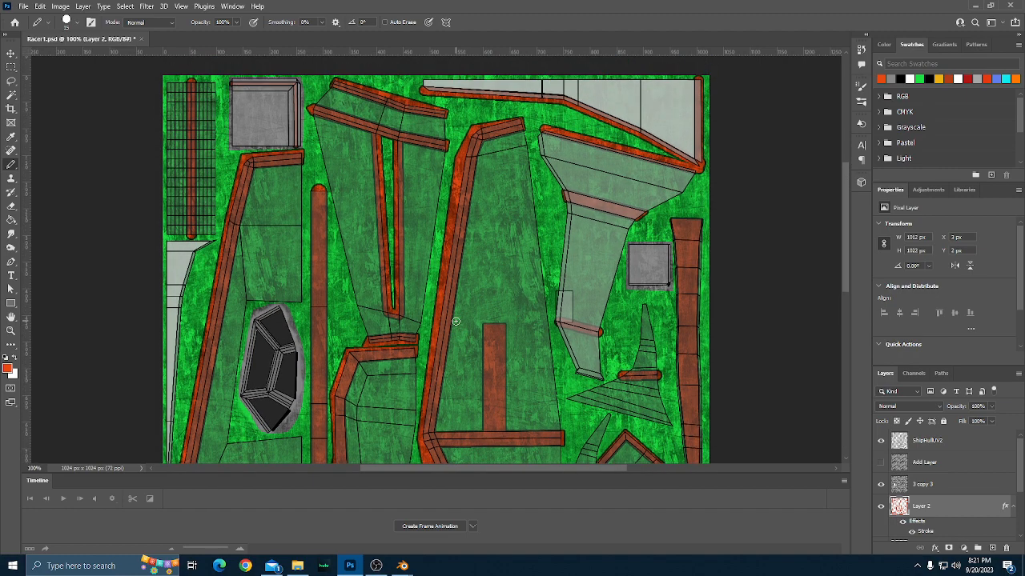
{"action": "scroll", "coordinate": [456, 321], "scroll_direction": "down", "scroll_amount": 10}
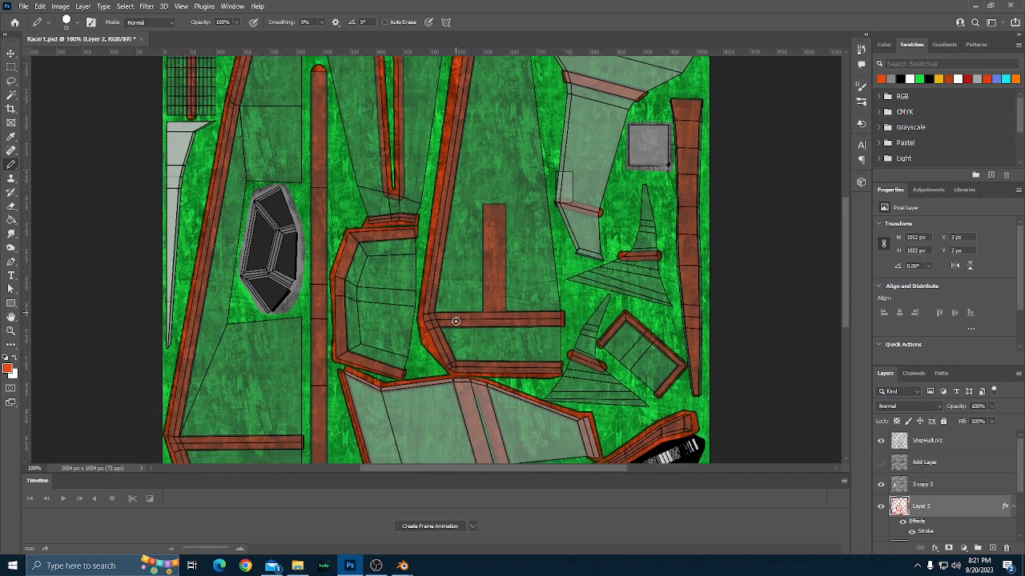
{"action": "scroll", "coordinate": [455, 321], "scroll_direction": "down", "scroll_amount": 2}
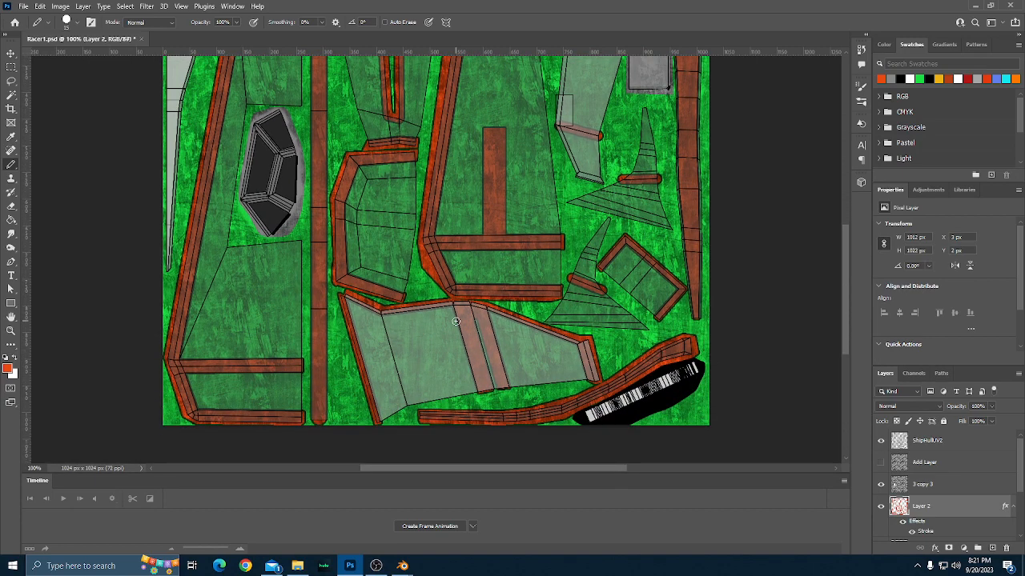
{"action": "scroll", "coordinate": [456, 321], "scroll_direction": "up", "scroll_amount": 5}
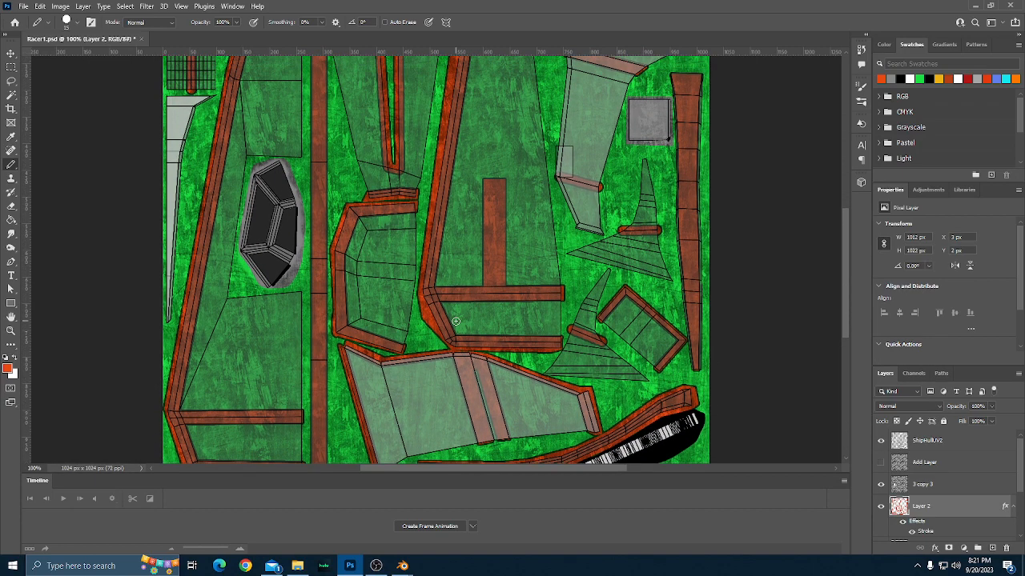
{"action": "scroll", "coordinate": [455, 321], "scroll_direction": "up", "scroll_amount": 2}
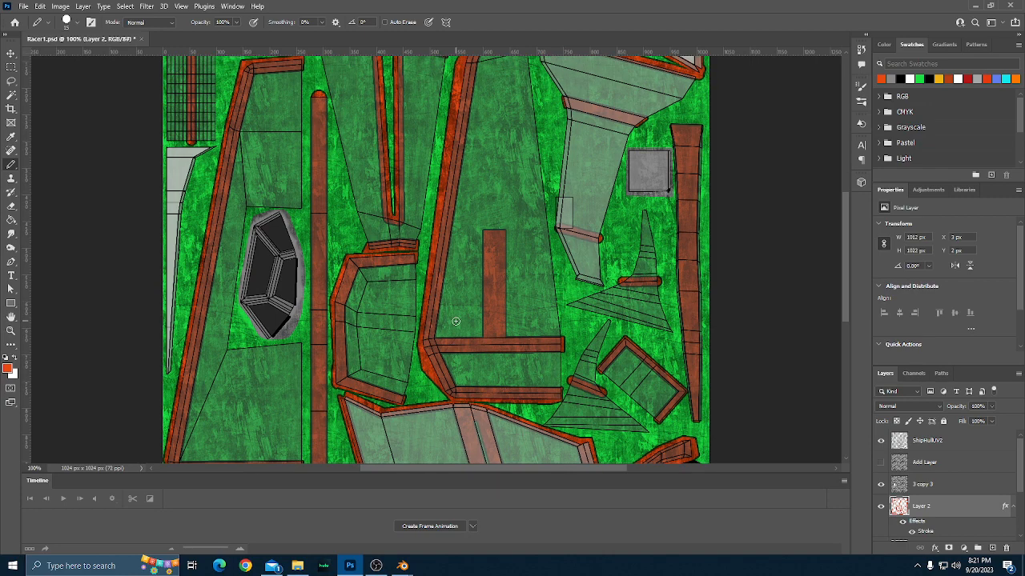
{"action": "scroll", "coordinate": [455, 321], "scroll_direction": "up", "scroll_amount": 1}
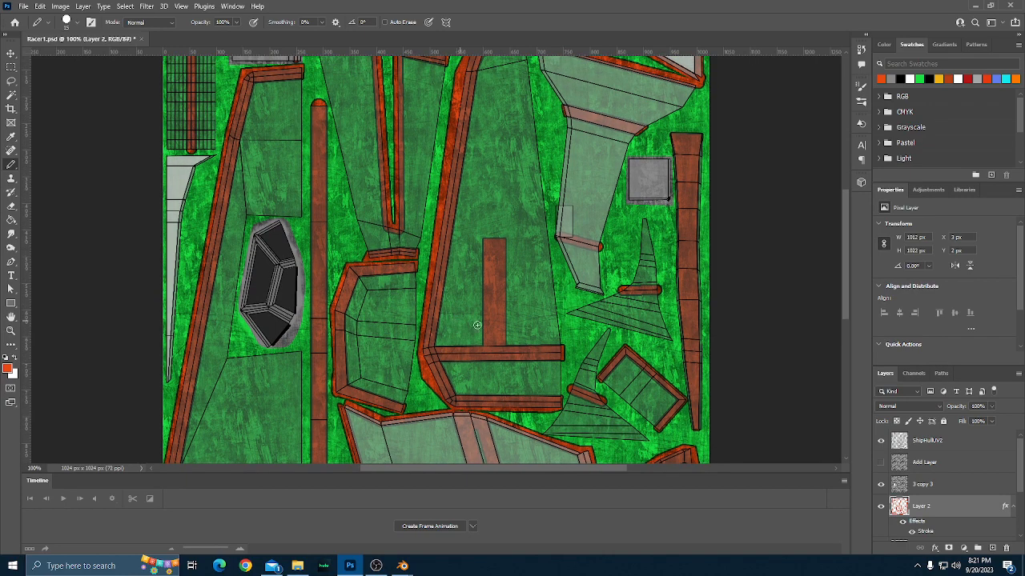
Create a new layer and place it directly beneath Layer 2, above Layer 4.
{"action": "scroll", "coordinate": [923, 473], "scroll_direction": "down", "scroll_amount": 2}
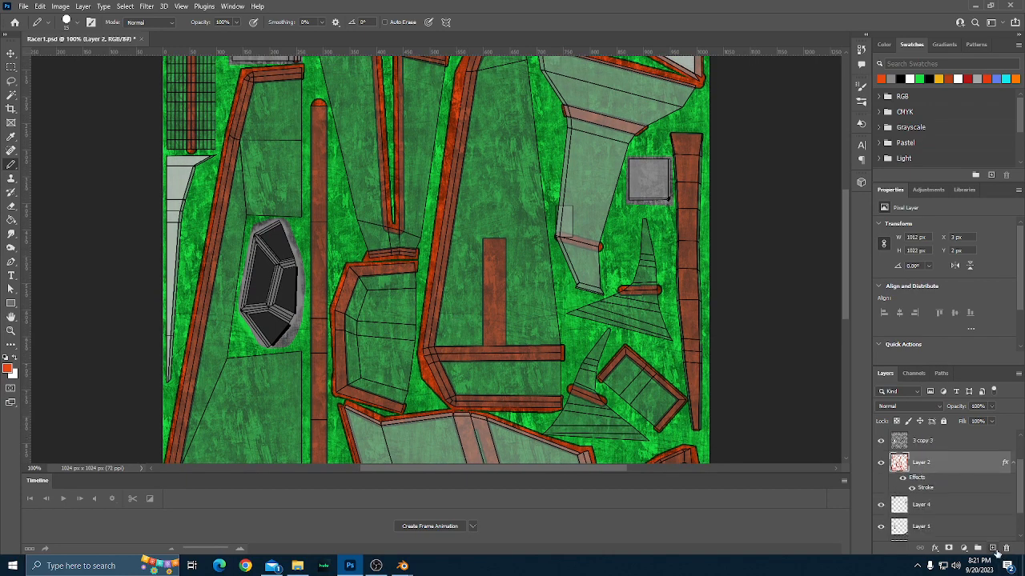
{"action": "left_click", "coordinate": [993, 550]}
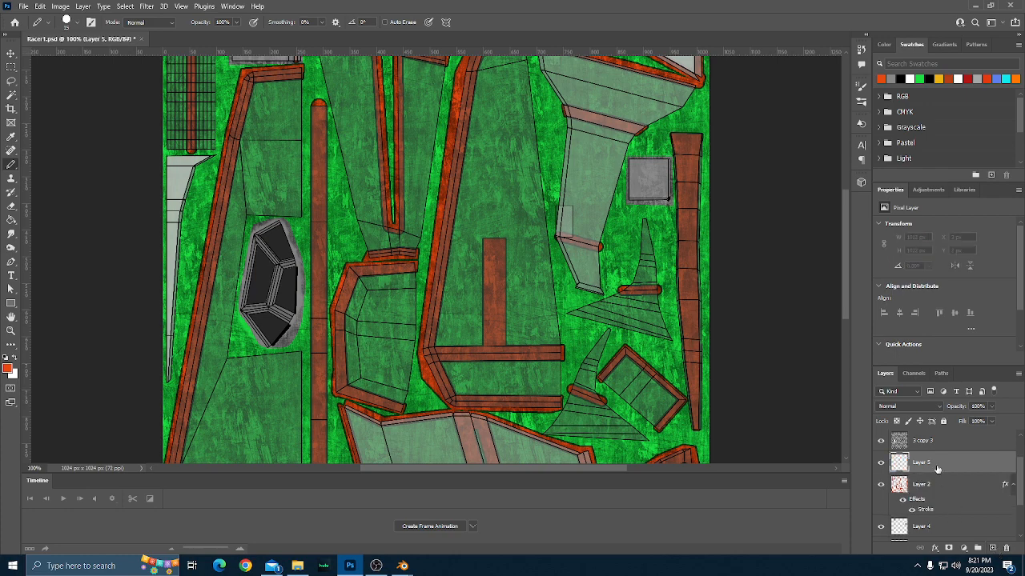
{"action": "left_click_drag", "start_coordinate": [935, 464], "coordinate": [937, 514]}
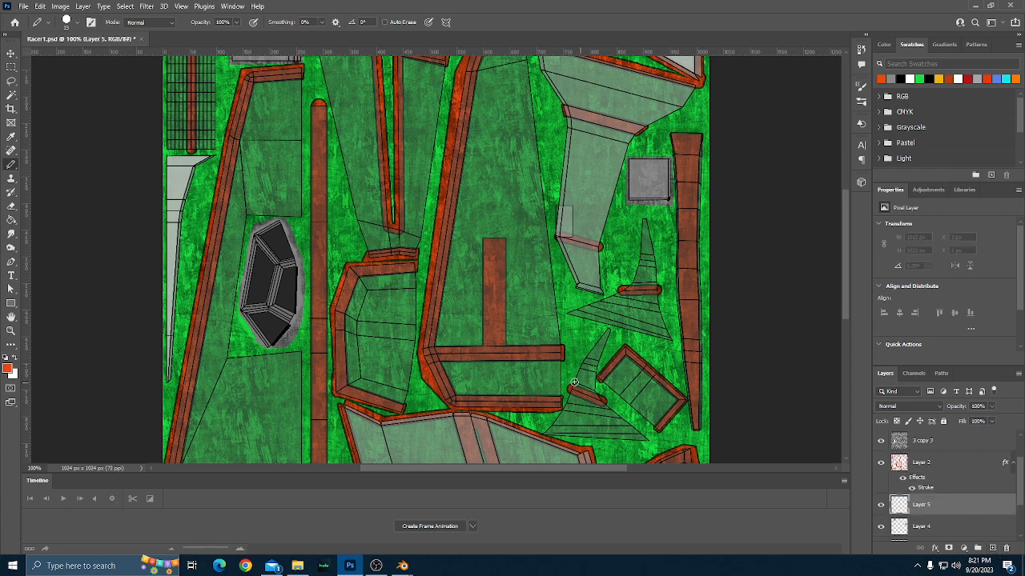
Set the foreground colour to a dark grey, starting from the grey swatch.
{"action": "scroll", "coordinate": [399, 302], "scroll_direction": "down", "scroll_amount": 1}
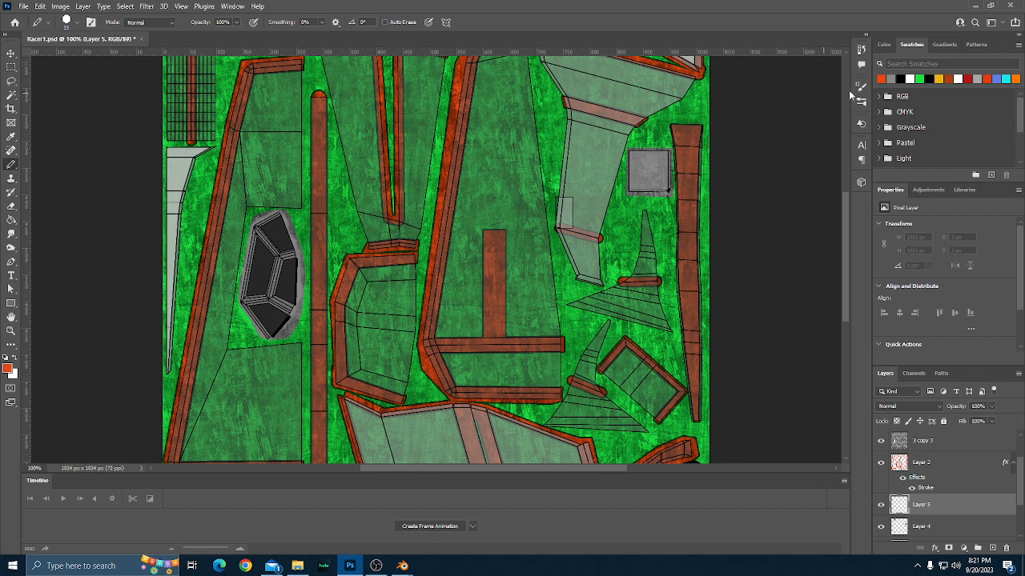
{"action": "left_click", "coordinate": [890, 77]}
{"action": "left_click", "coordinate": [12, 375]}
{"action": "left_click_drag", "start_coordinate": [66, 353], "coordinate": [47, 385]}
{"action": "left_click", "coordinate": [277, 273]}
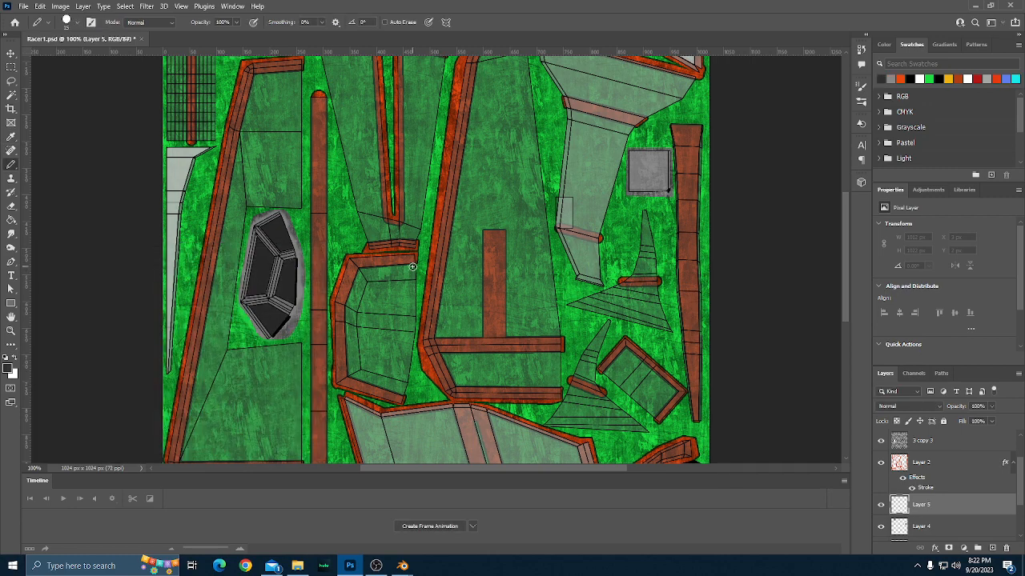
On Layer 5, outline the interior of the C-shaped orange-red-bordered part in dark grey with the Pencil and fill it using the Paint Bucket.
{"action": "left_click", "coordinate": [356, 266], "text": "shift"}
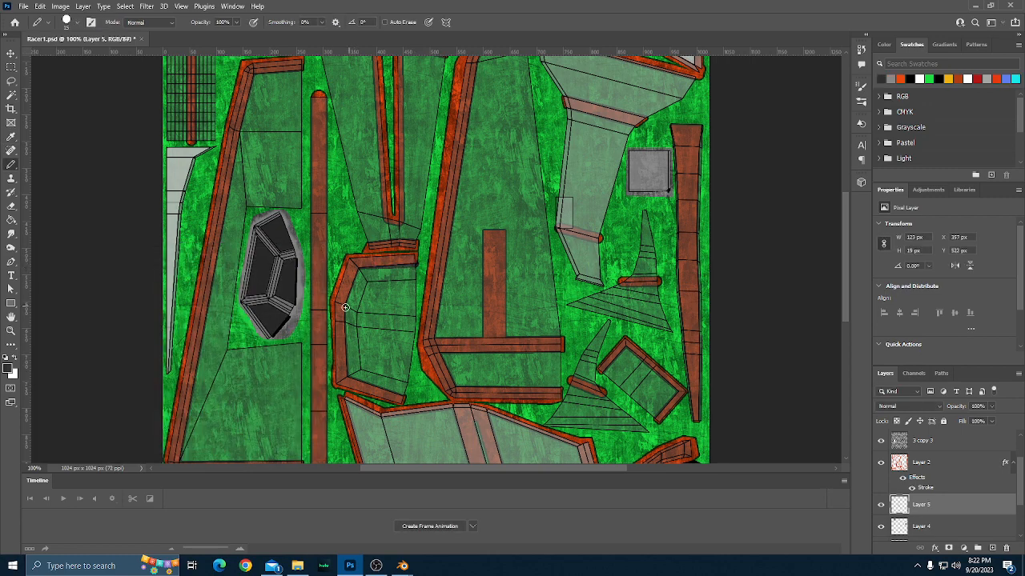
{"action": "left_click", "coordinate": [345, 307], "text": "shift"}
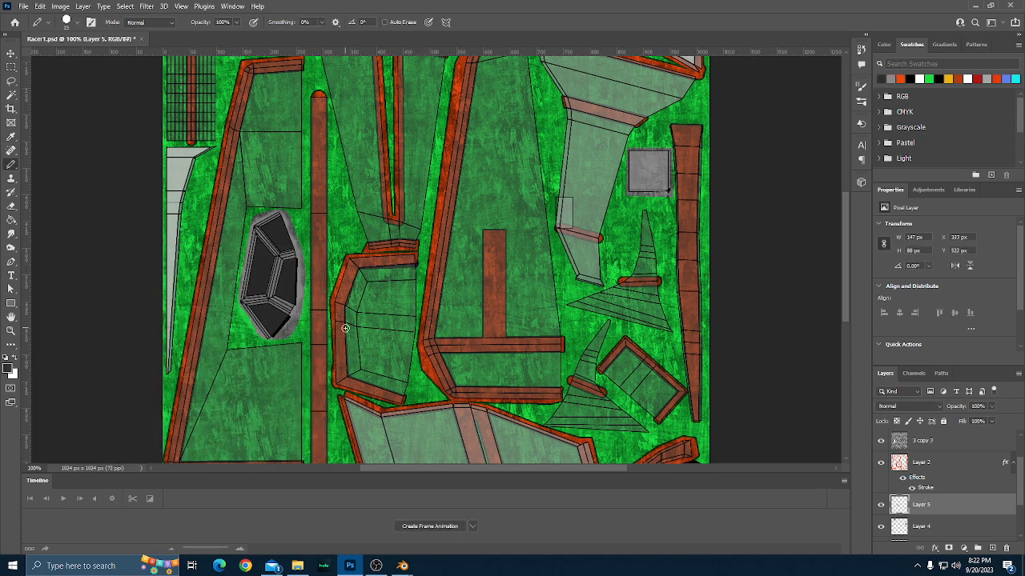
{"action": "left_click", "coordinate": [349, 378], "text": "shift"}
{"action": "left_click", "coordinate": [409, 398], "text": "shift"}
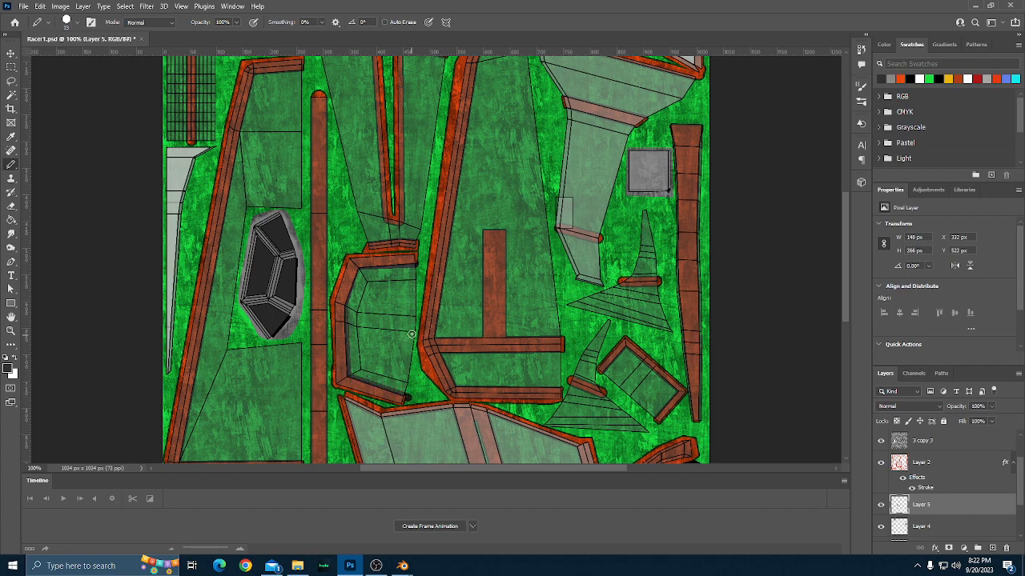
{"action": "left_click", "coordinate": [414, 332], "text": "shift"}
{"action": "left_click", "coordinate": [417, 269], "text": "shift"}
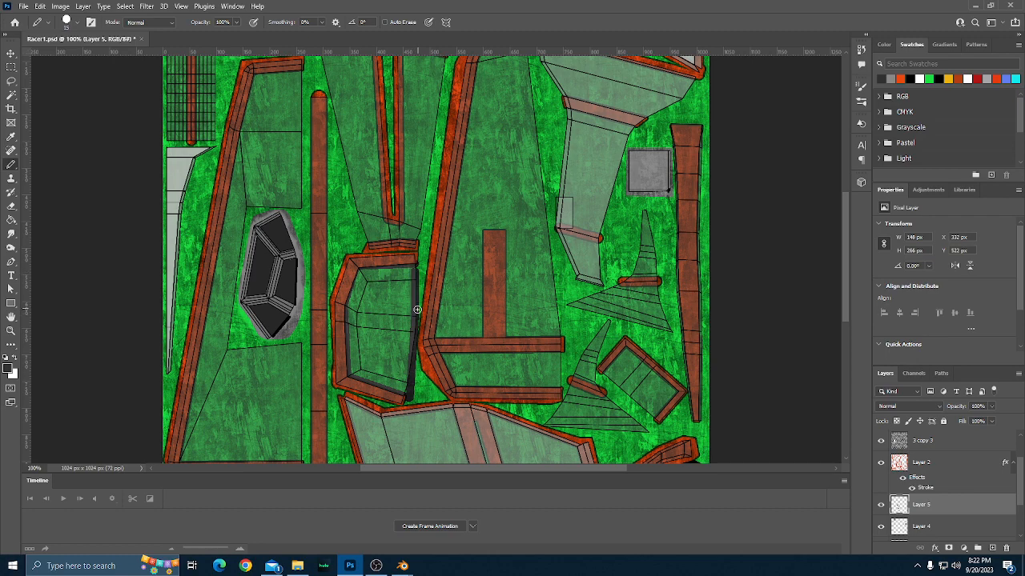
{"action": "key", "text": "g"}
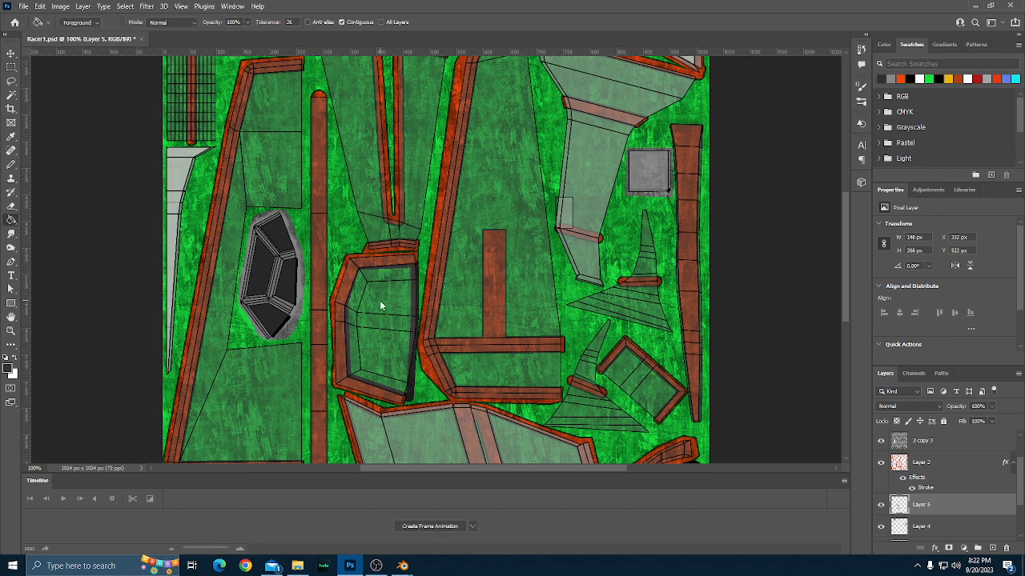
{"action": "left_click", "coordinate": [400, 339]}
Look over the dark grey filled part and the rest of the texture for remaining areas to paint.
{"action": "scroll", "coordinate": [400, 339], "scroll_direction": "down", "scroll_amount": 1}
{"action": "scroll", "coordinate": [395, 339], "scroll_direction": "up", "scroll_amount": 3}
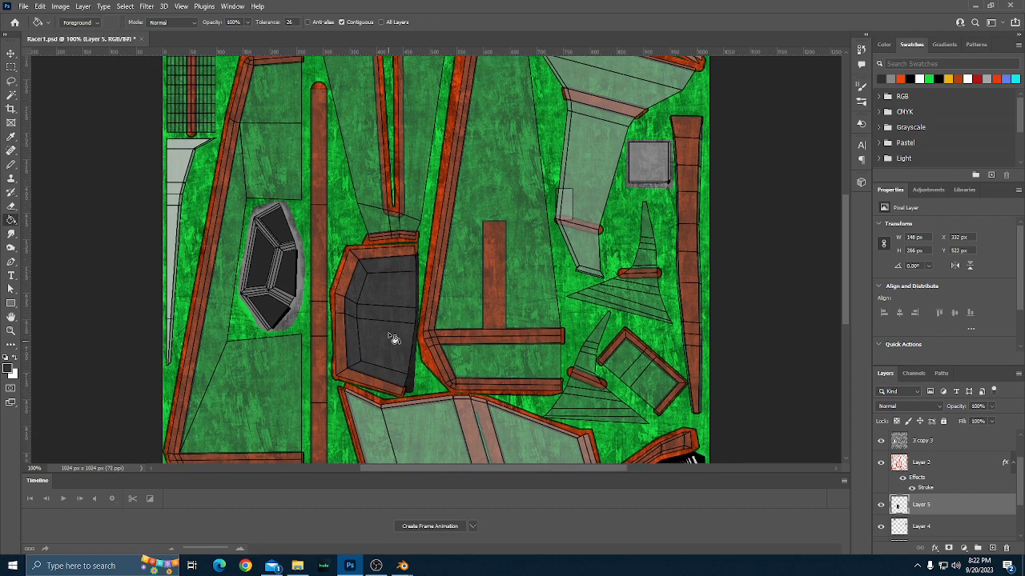
{"action": "scroll", "coordinate": [394, 339], "scroll_direction": "down", "scroll_amount": 2}
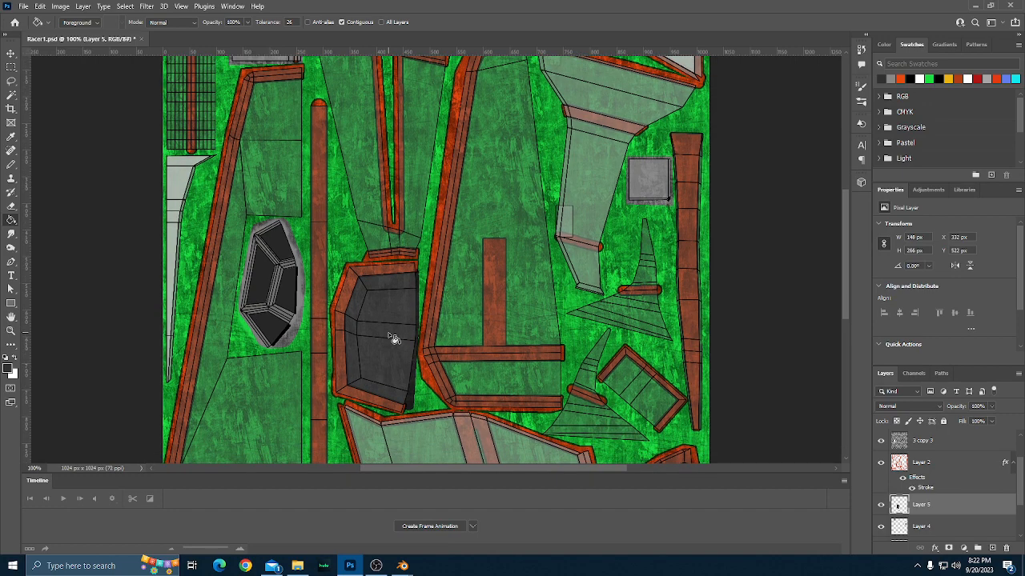
{"action": "scroll", "coordinate": [394, 339], "scroll_direction": "down", "scroll_amount": 5}
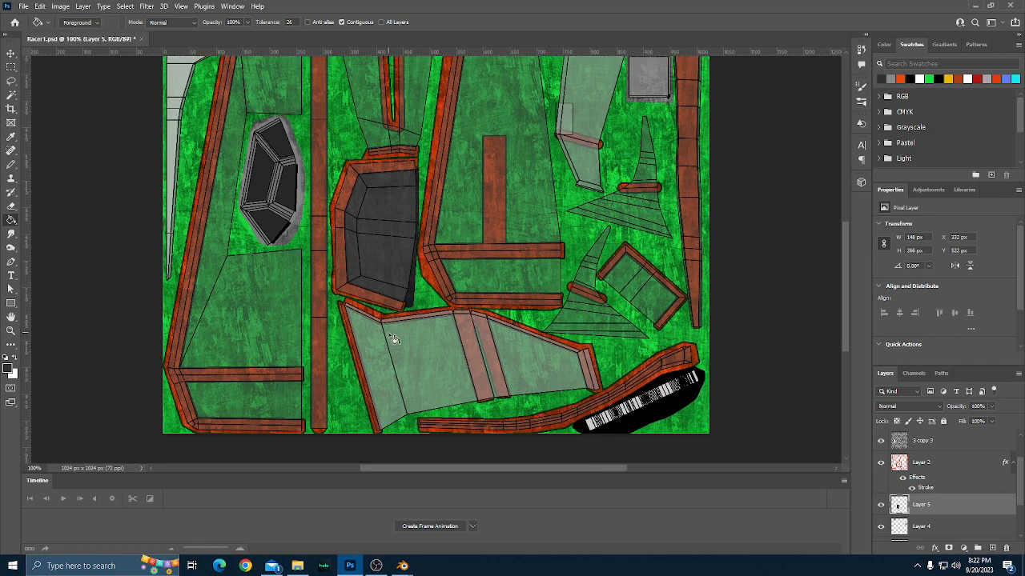
{"action": "scroll", "coordinate": [394, 338], "scroll_direction": "down", "scroll_amount": 1}
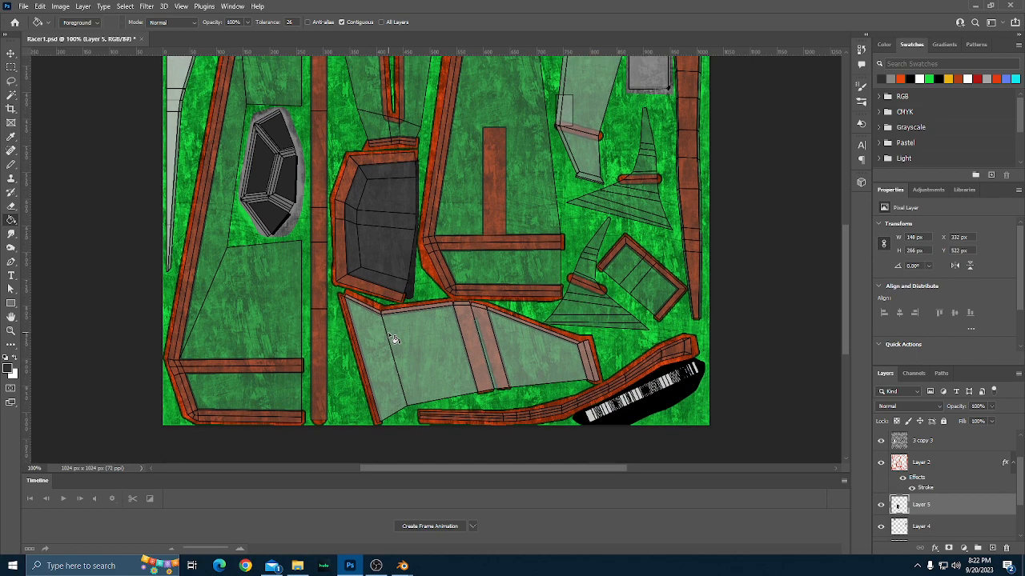
{"action": "scroll", "coordinate": [394, 339], "scroll_direction": "up", "scroll_amount": 6}
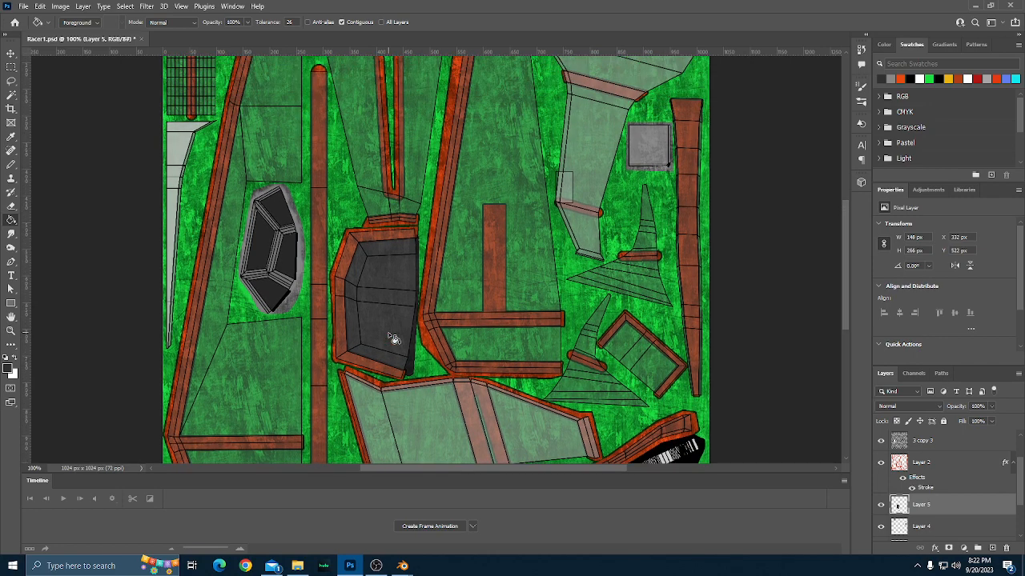
{"action": "scroll", "coordinate": [394, 339], "scroll_direction": "up", "scroll_amount": 7}
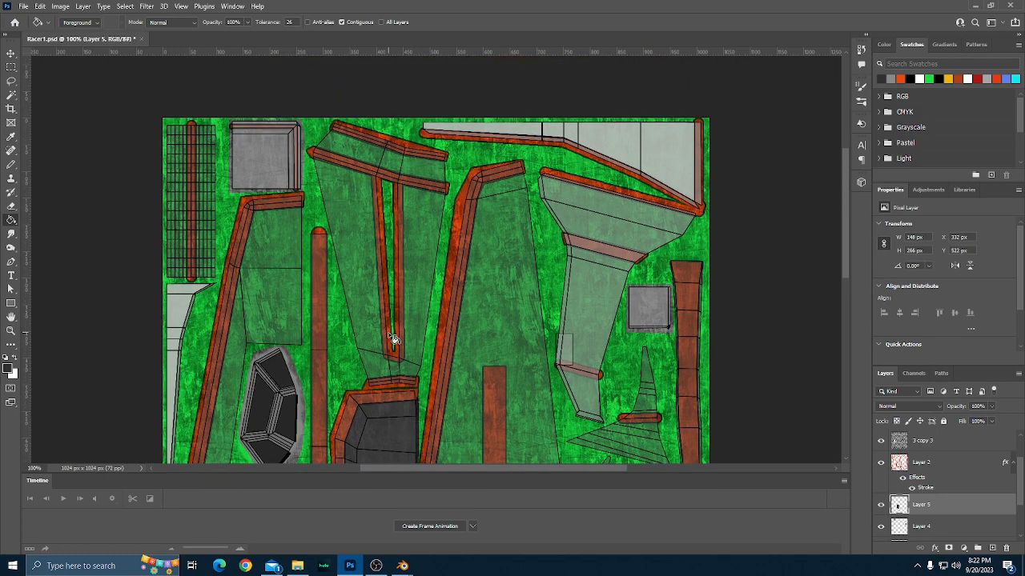
{"action": "scroll", "coordinate": [394, 338], "scroll_direction": "down", "scroll_amount": 8}
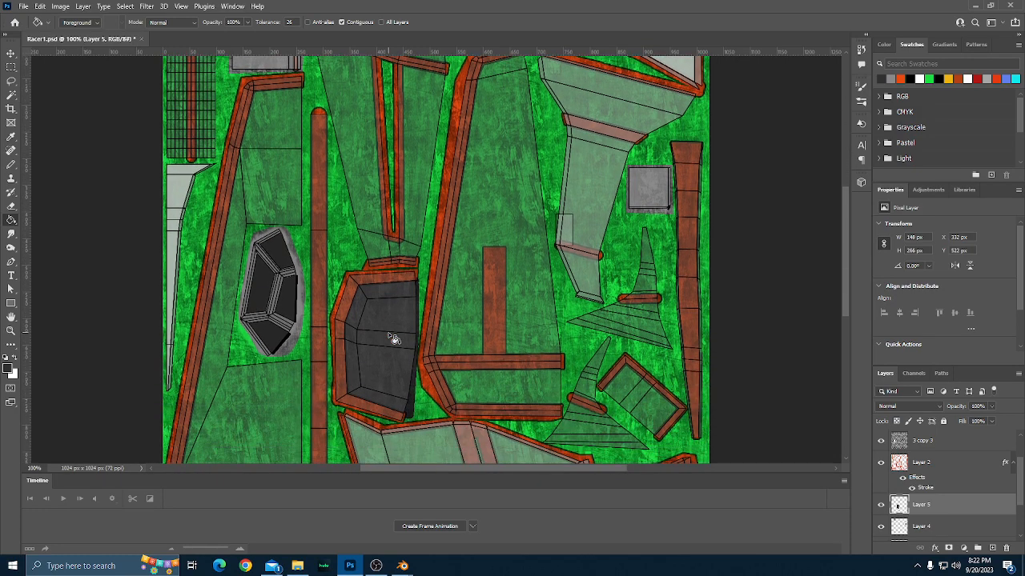
{"action": "scroll", "coordinate": [390, 339], "scroll_direction": "down", "scroll_amount": 3}
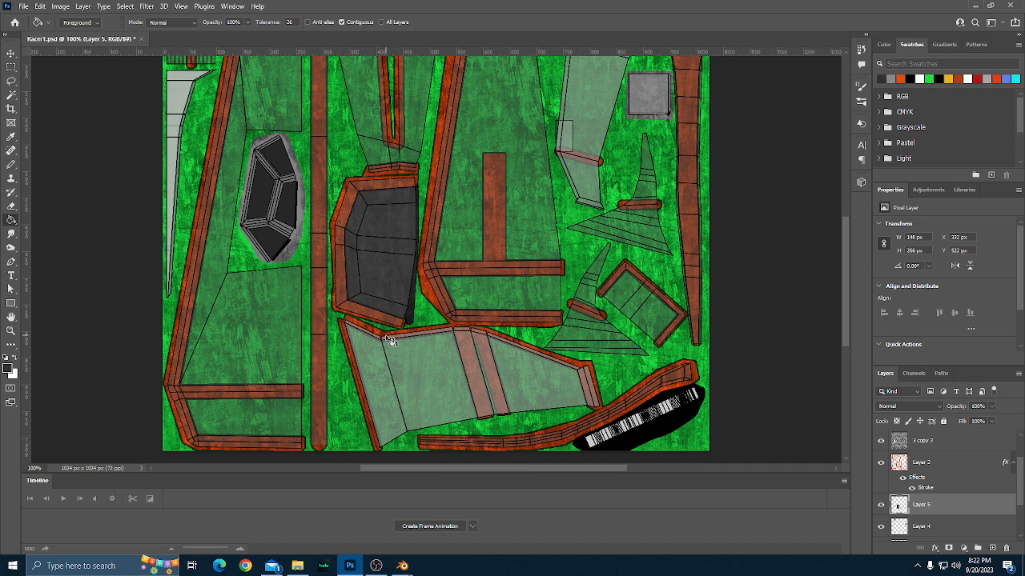
Show the hidden Add Layer grunge layer and make it the active layer.
{"action": "scroll", "coordinate": [996, 498], "scroll_direction": "down", "scroll_amount": 2}
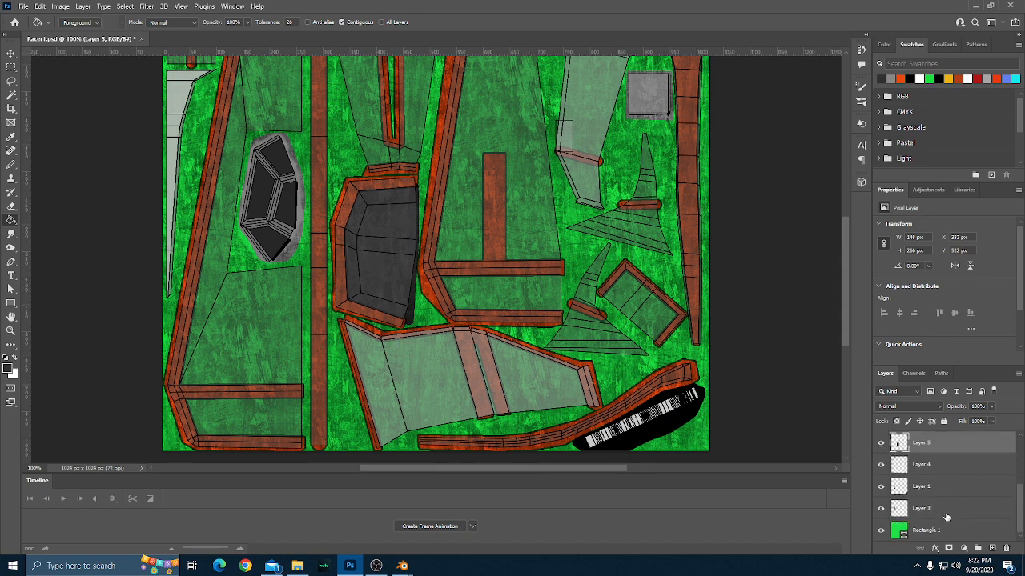
{"action": "scroll", "coordinate": [947, 518], "scroll_direction": "up", "scroll_amount": 3}
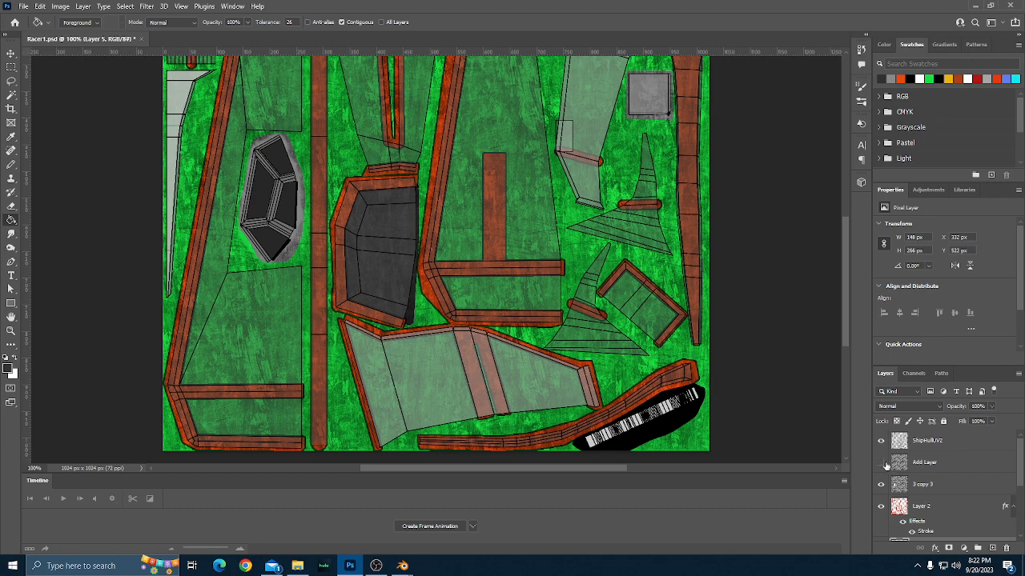
{"action": "left_click", "coordinate": [881, 463]}
{"action": "left_click", "coordinate": [925, 464]}
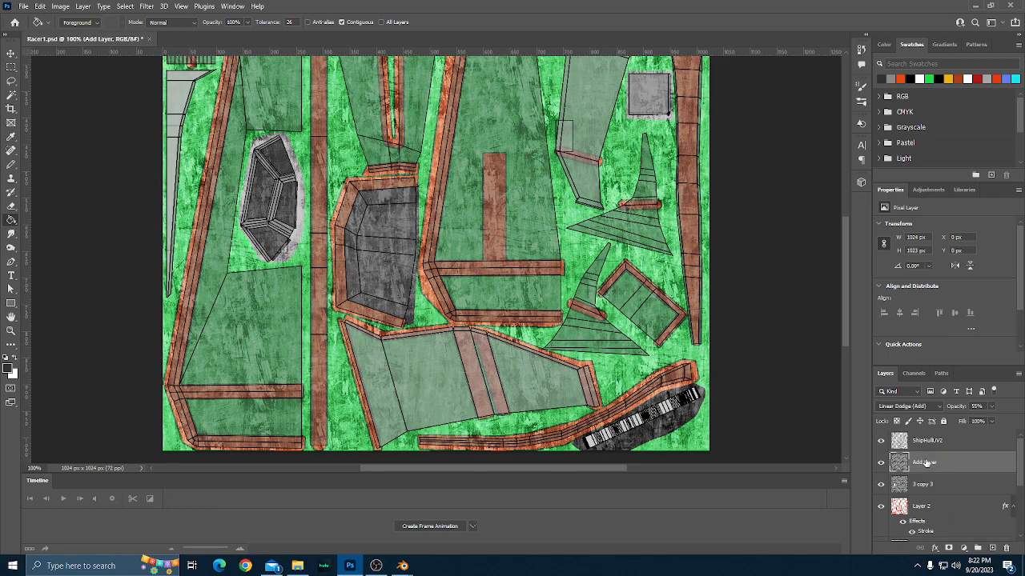
With Add Layer active, select the dark grey interior of the C-shaped orange-red-bordered part using the Polygonal Lasso.
{"action": "key", "text": "l"}
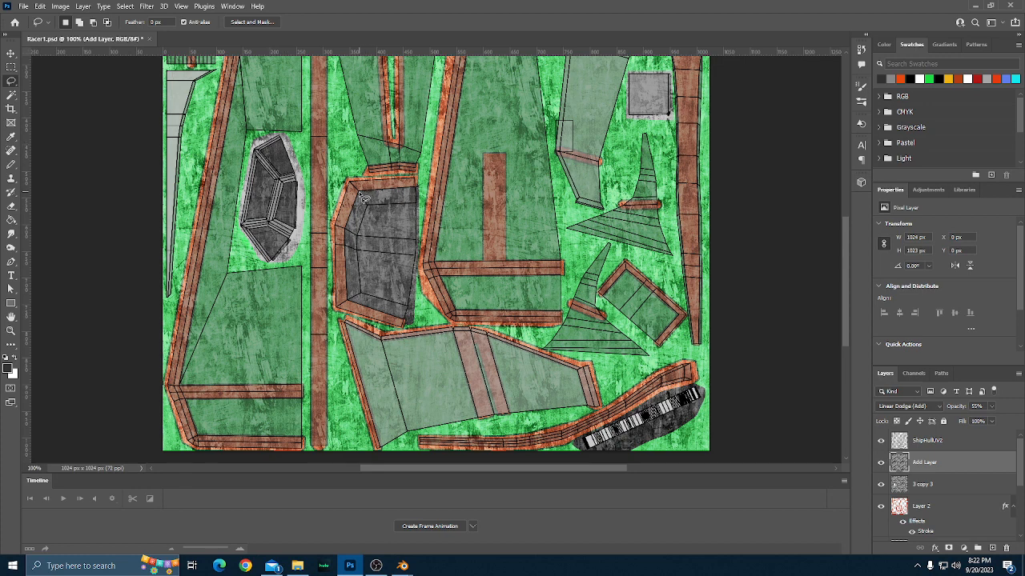
{"action": "scroll", "coordinate": [362, 197], "scroll_direction": "up", "scroll_amount": 1}
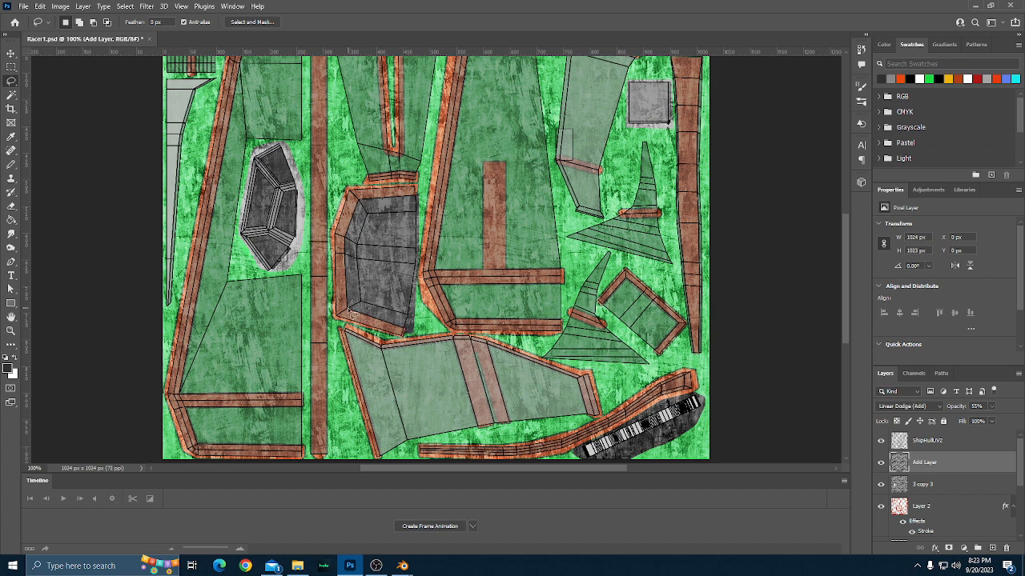
{"action": "right_click", "coordinate": [13, 83]}
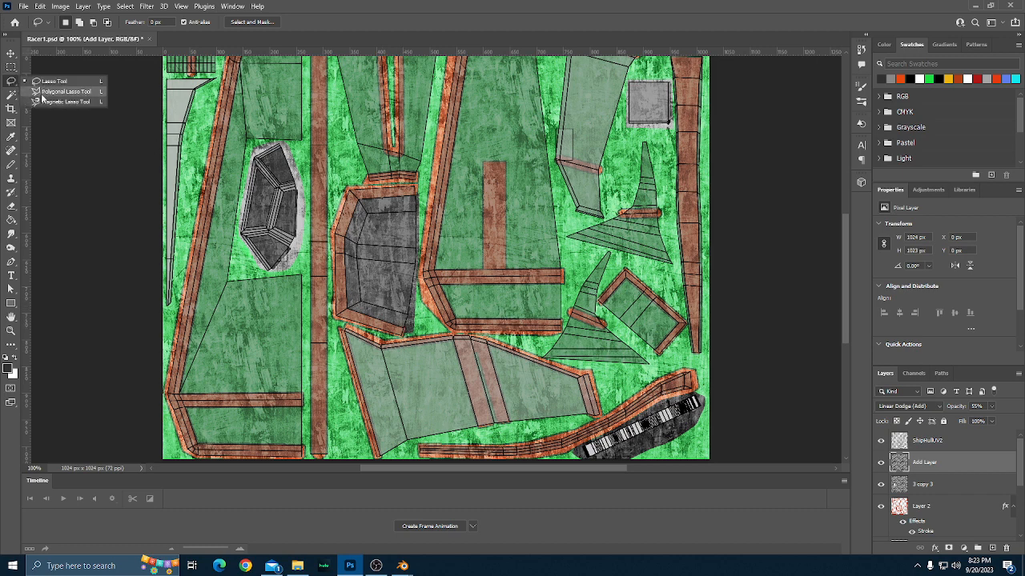
{"action": "left_click", "coordinate": [50, 93]}
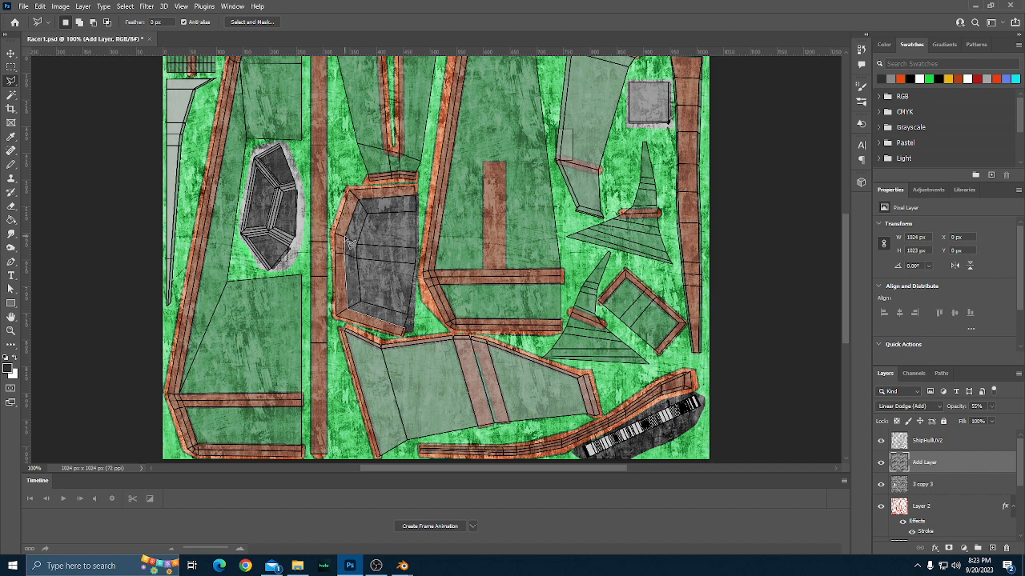
{"action": "left_click", "coordinate": [418, 194]}
{"action": "double_click", "coordinate": [411, 333]}
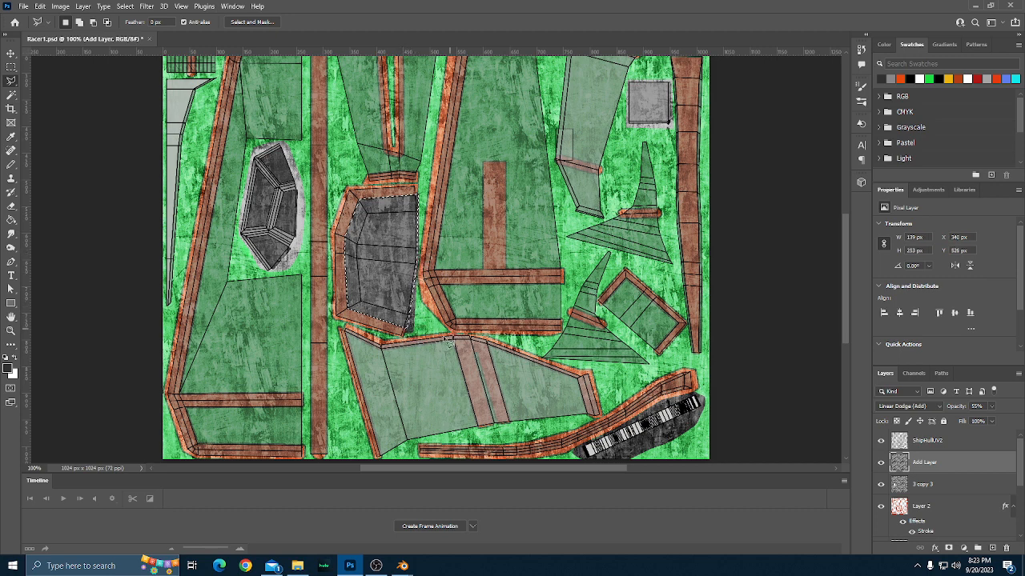
Add the dark part in the texture's lower-right corner to the selection with the freehand Lasso.
{"action": "left_click", "coordinate": [11, 81]}
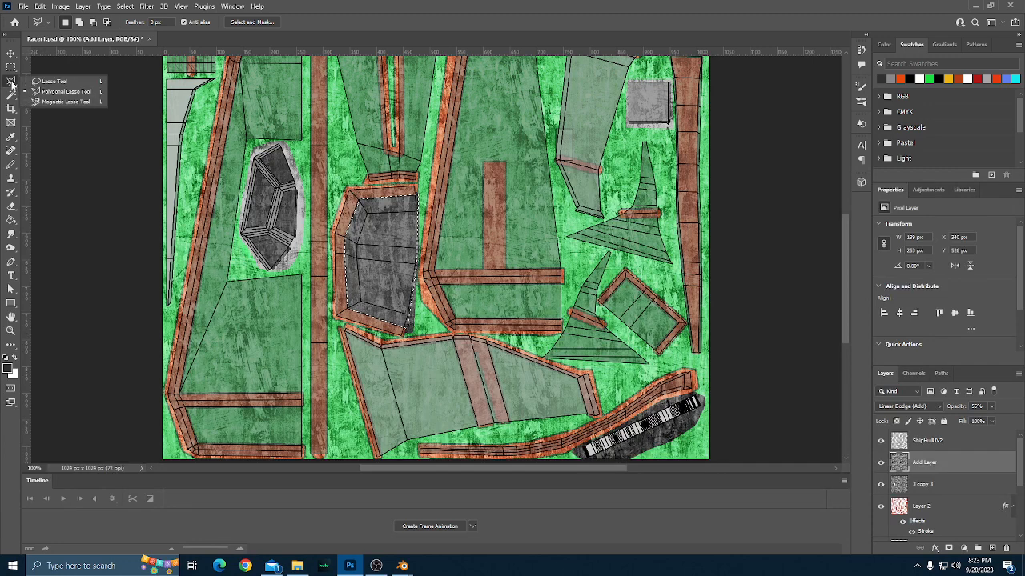
{"action": "left_click", "coordinate": [53, 92]}
{"action": "scroll", "coordinate": [617, 373], "scroll_direction": "down", "scroll_amount": 3}
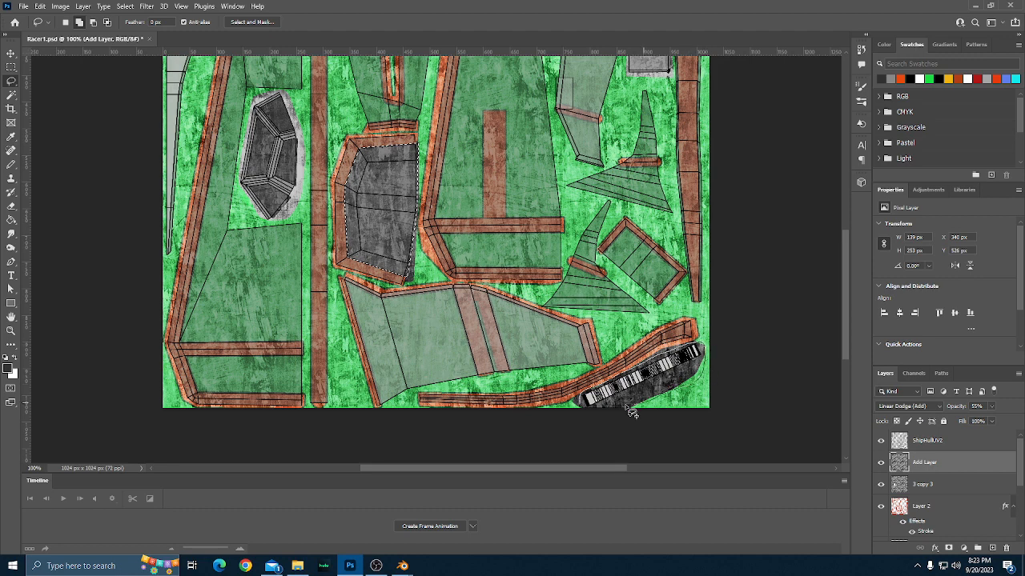
{"action": "left_click_drag", "start_coordinate": [627, 408], "coordinate": [578, 403]}
{"action": "scroll", "coordinate": [640, 435], "scroll_direction": "up", "scroll_amount": 1}
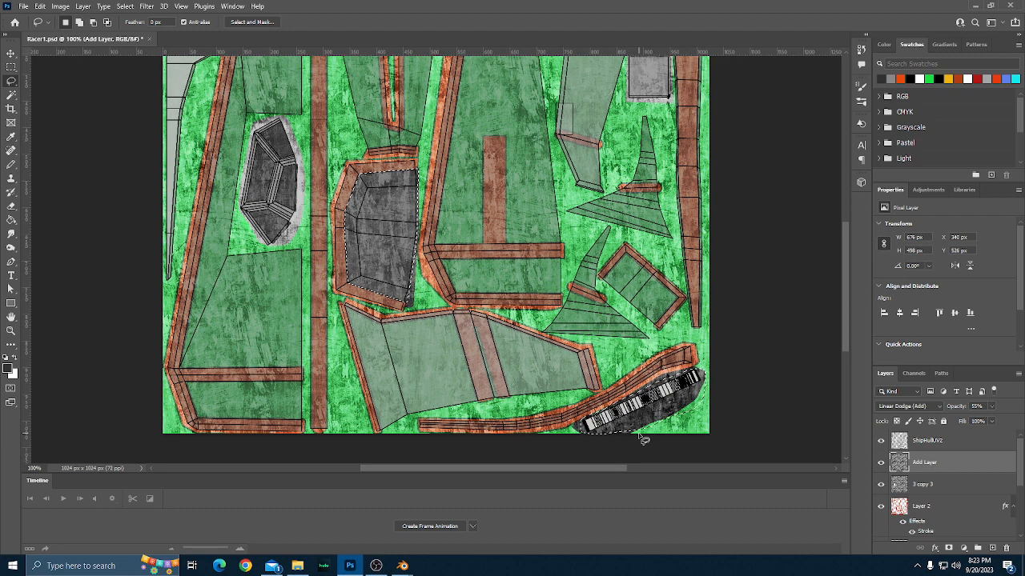
Invert the selection, delete everything in it from Add Layer, and deselect.
{"action": "key", "text": "ctrl+shift+i"}
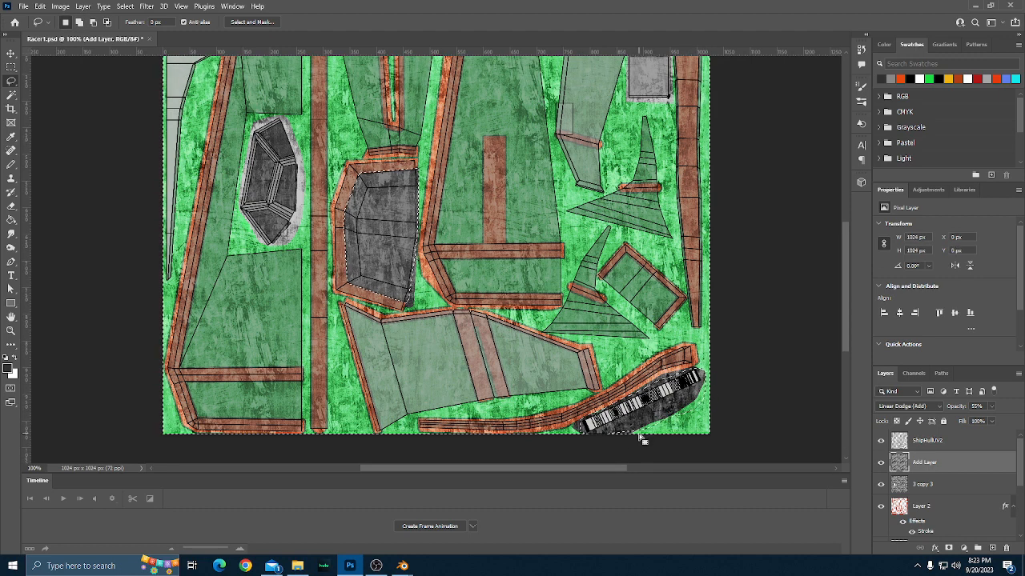
{"action": "key", "text": "Delete"}
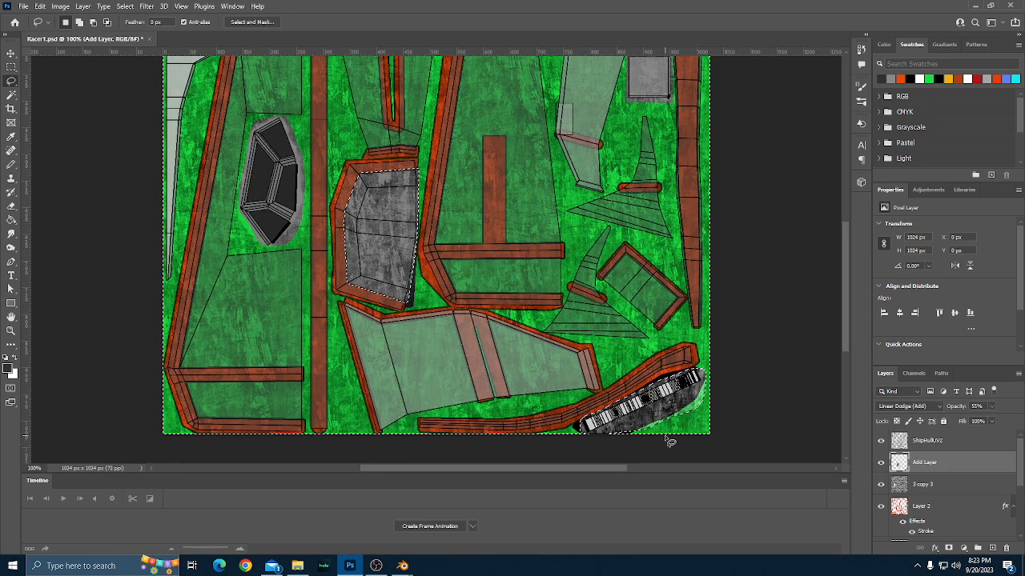
{"action": "key", "text": "ctrl+d"}
{"action": "scroll", "coordinate": [747, 424], "scroll_direction": "up", "scroll_amount": 1}
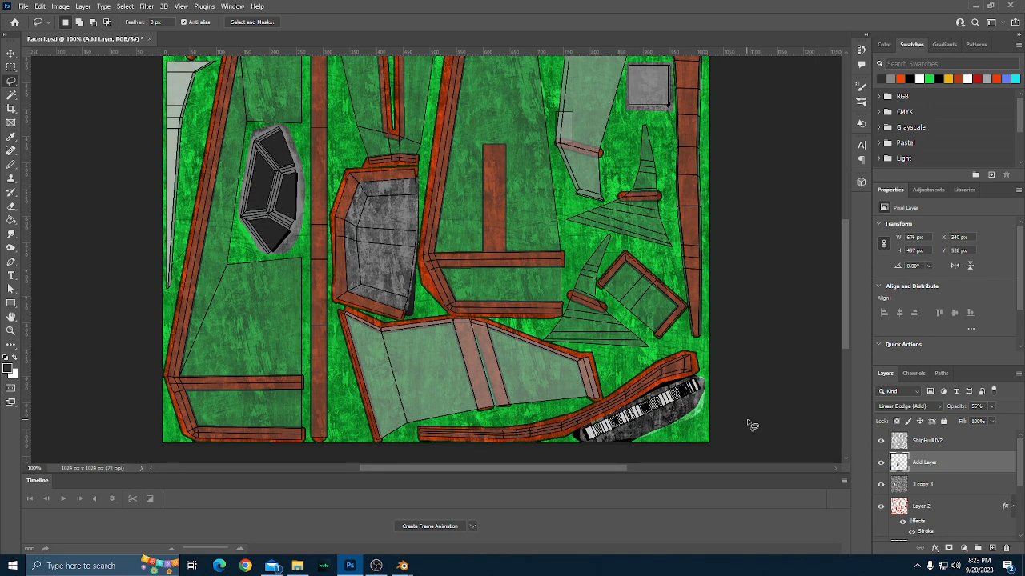
Hide the ShipHullUV2 layer and examine the whole hull texture without the UV lines.
{"action": "left_click", "coordinate": [881, 440]}
{"action": "scroll", "coordinate": [723, 412], "scroll_direction": "up", "scroll_amount": 2}
{"action": "scroll", "coordinate": [723, 411], "scroll_direction": "down", "scroll_amount": 2}
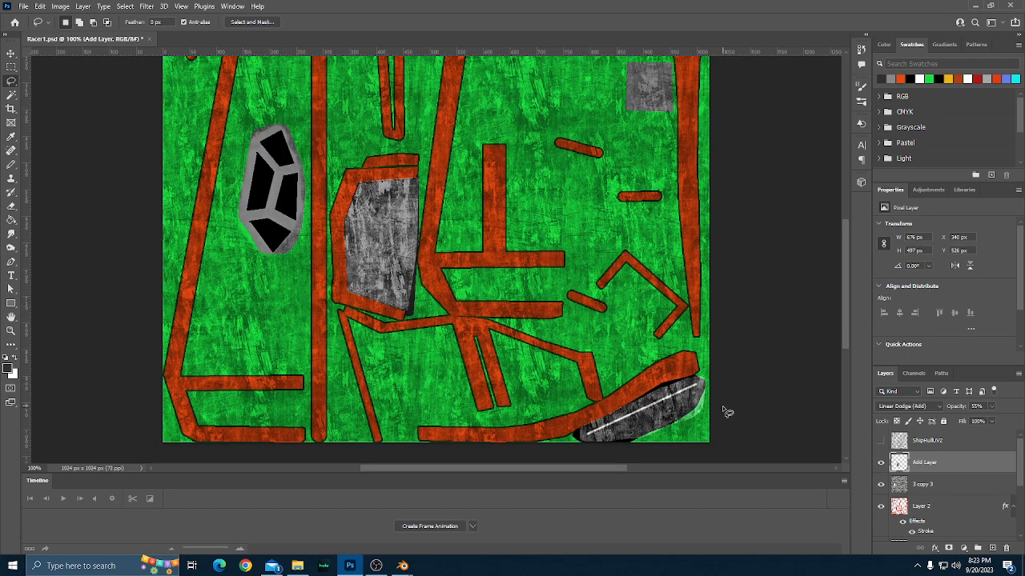
{"action": "scroll", "coordinate": [727, 413], "scroll_direction": "up", "scroll_amount": 1}
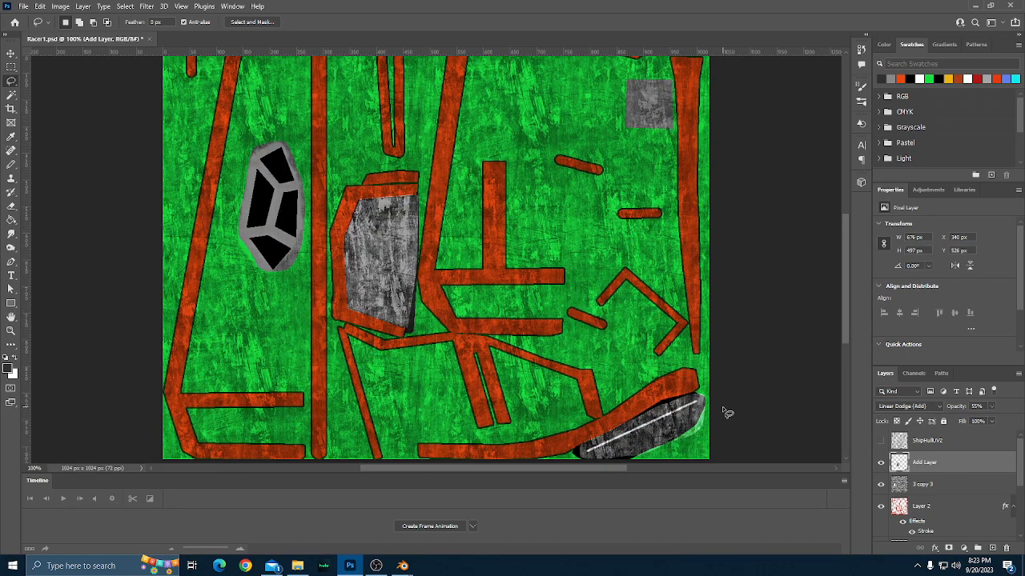
{"action": "scroll", "coordinate": [727, 412], "scroll_direction": "down", "scroll_amount": 1}
{"action": "scroll", "coordinate": [727, 413], "scroll_direction": "up", "scroll_amount": 1}
{"action": "scroll", "coordinate": [727, 412], "scroll_direction": "down", "scroll_amount": 2}
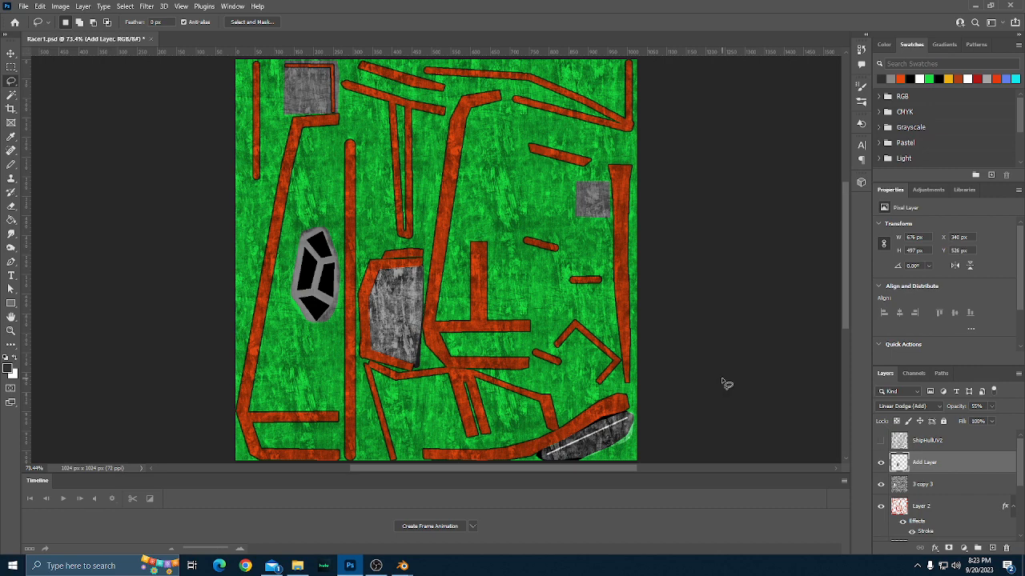
{"action": "scroll", "coordinate": [726, 384], "scroll_direction": "up", "scroll_amount": 1}
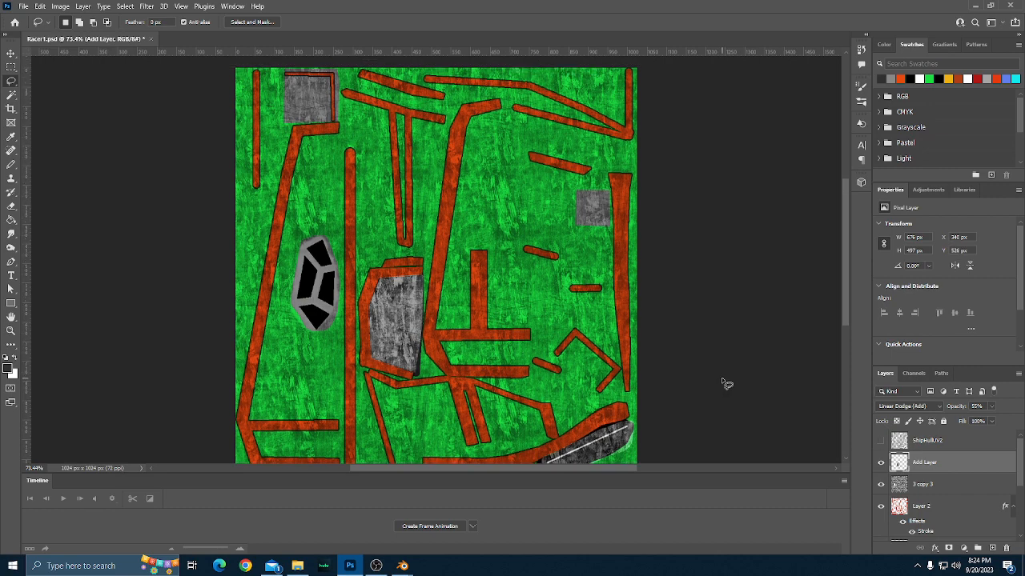
{"action": "scroll", "coordinate": [726, 384], "scroll_direction": "down", "scroll_amount": 1}
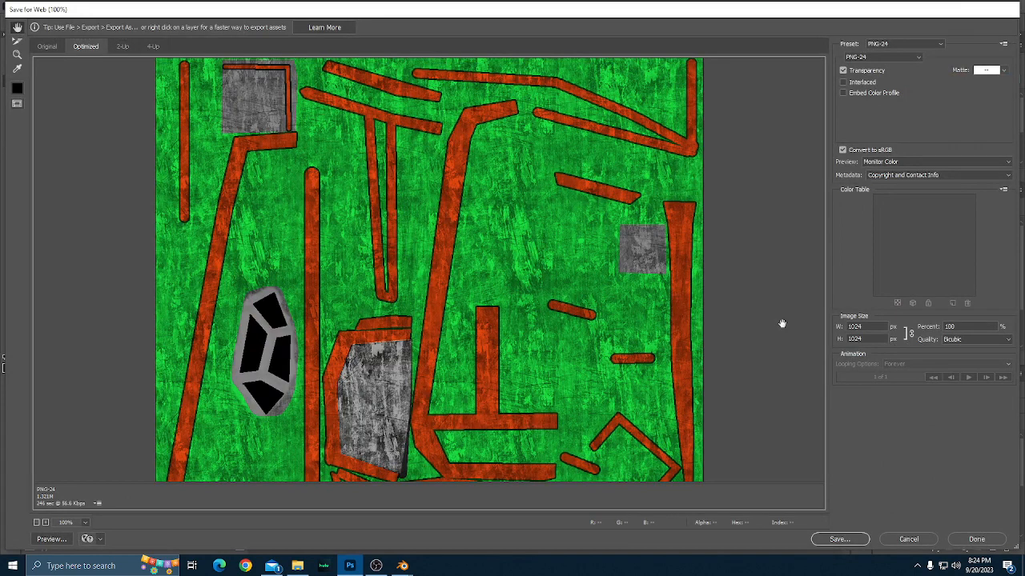
Export the texture with the PNG-24 preset into the Racer3 folder as Racer.png.
{"action": "left_click", "coordinate": [838, 539]}
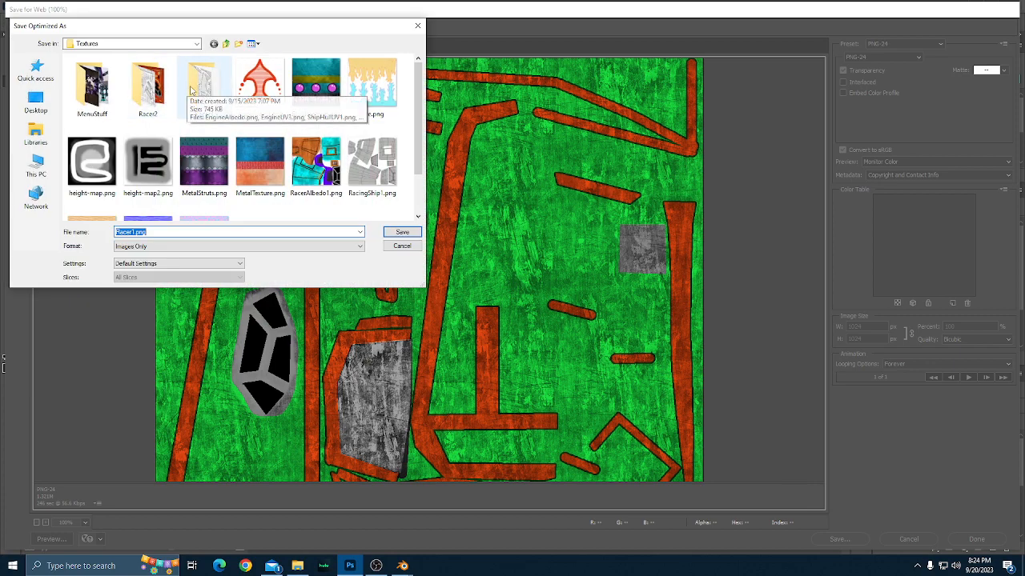
{"action": "double_click", "coordinate": [200, 87]}
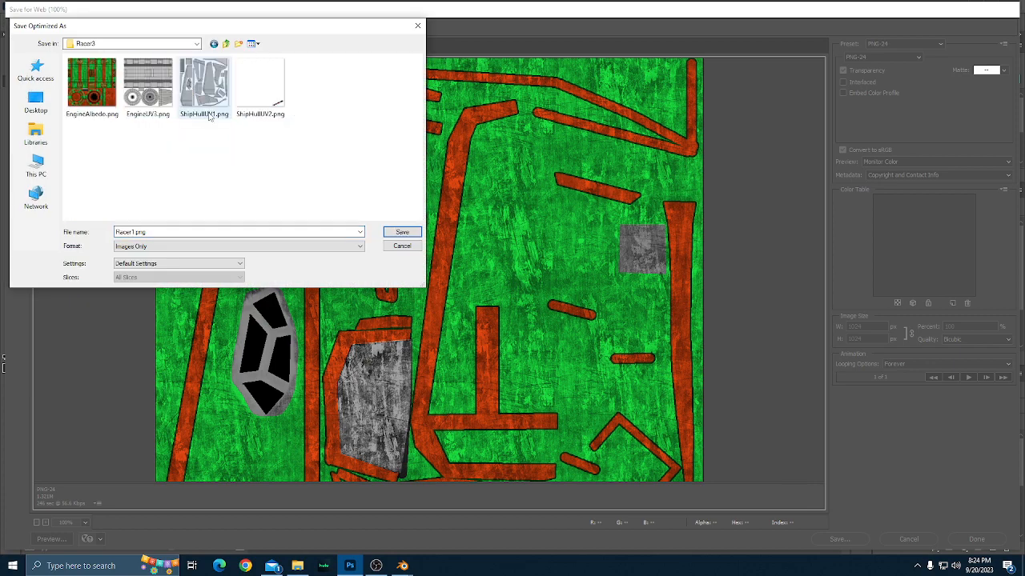
{"action": "left_click", "coordinate": [137, 232]}
{"action": "left_click", "coordinate": [137, 232]}
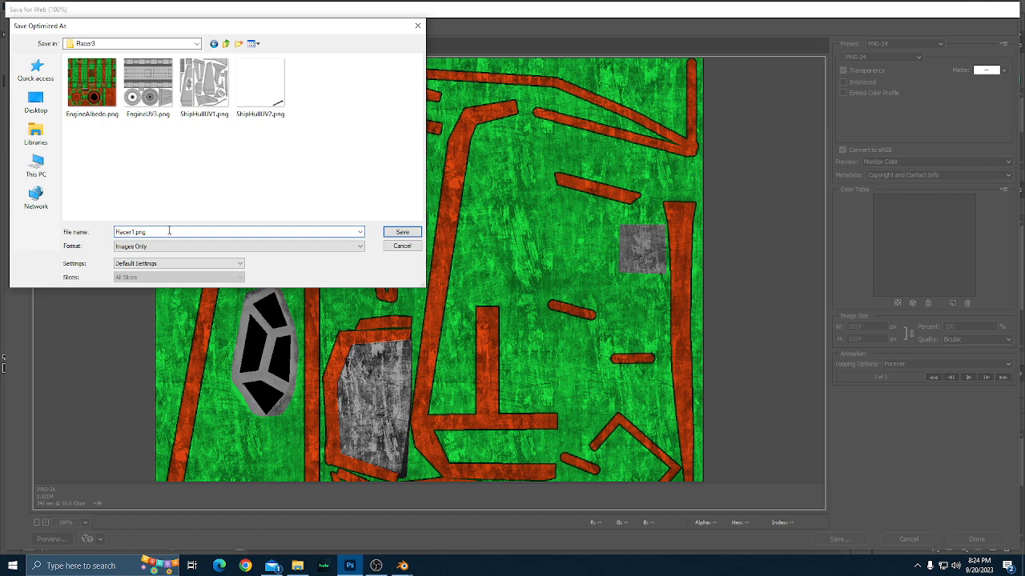
{"action": "key", "text": "Return"}
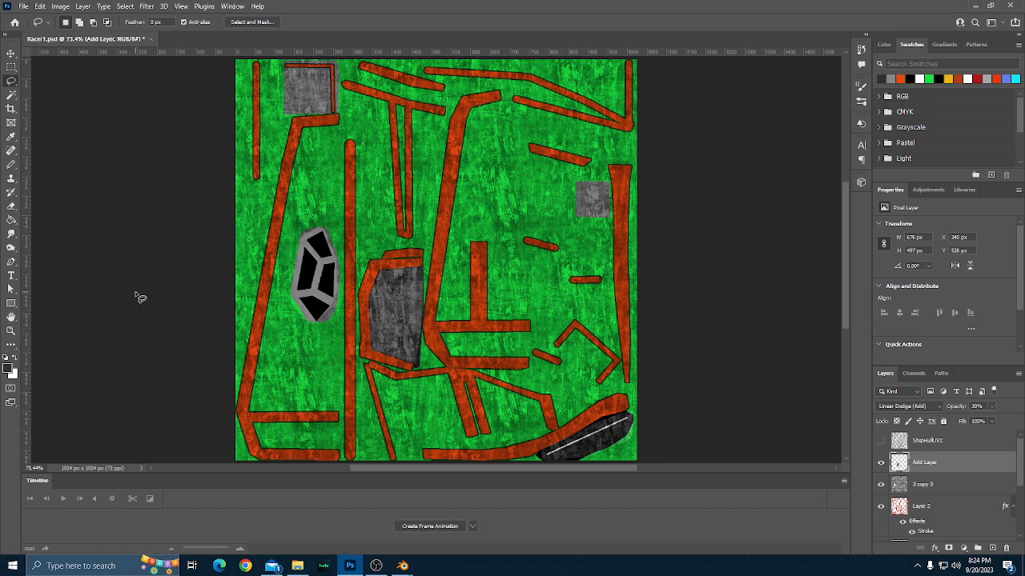
{"action": "key", "text": "ctrl+alt+shift+s"}
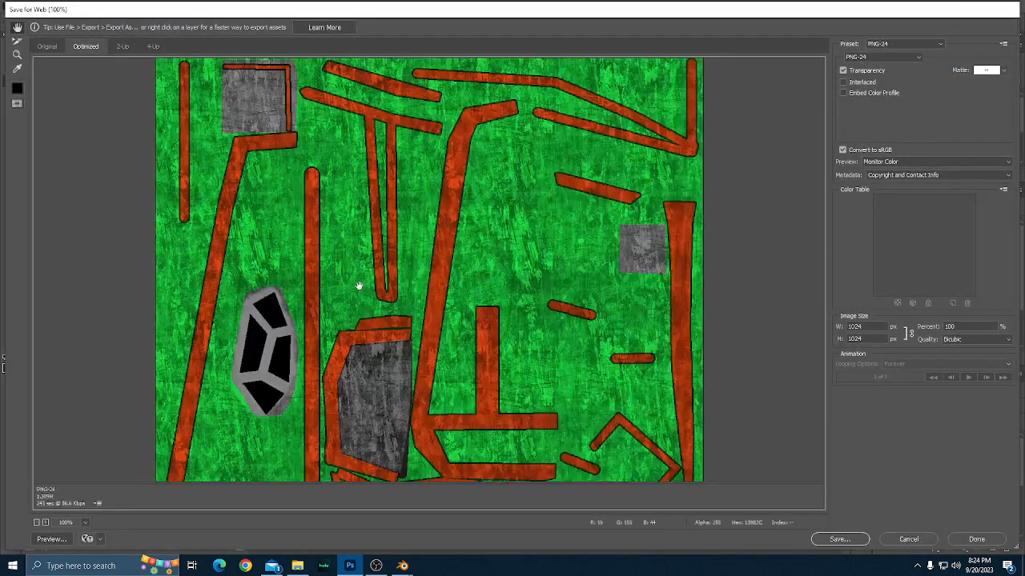
{"action": "left_click", "coordinate": [839, 538]}
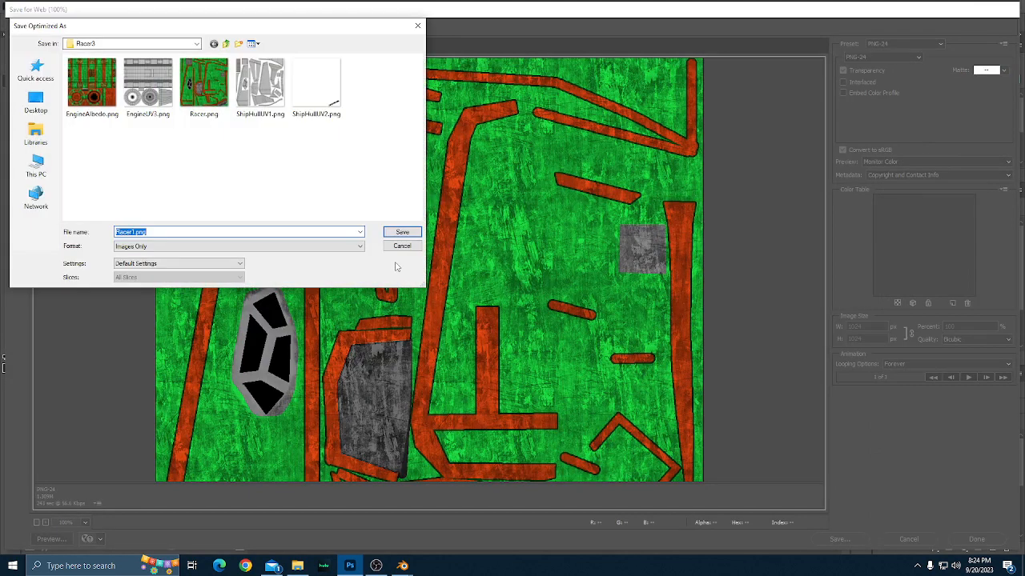
{"action": "left_click", "coordinate": [133, 232]}
{"action": "left_click", "coordinate": [403, 247]}
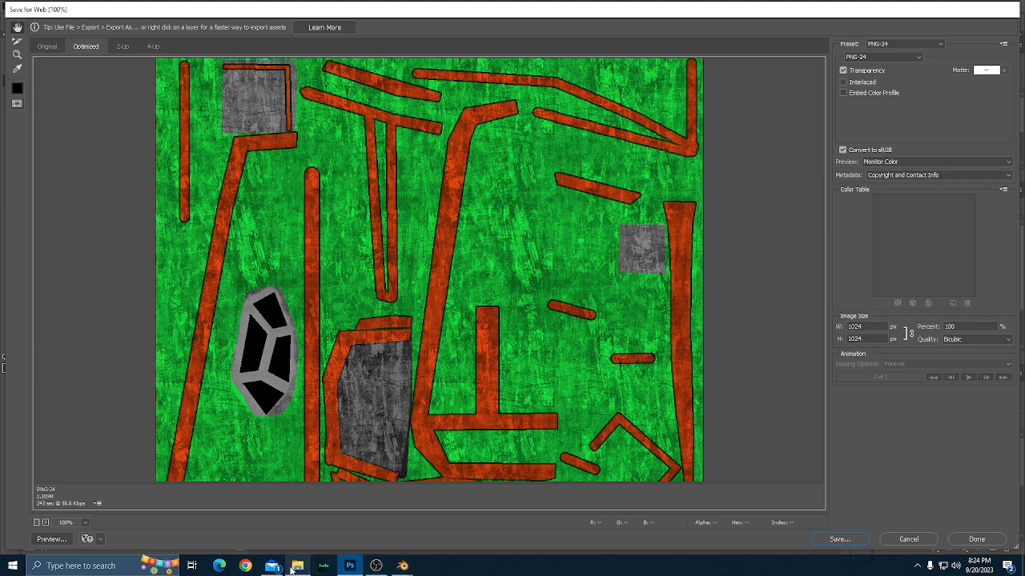
Switch to the GrungeMaps folder window in File Explorer.
{"action": "mouse_move", "coordinate": [293, 569]}
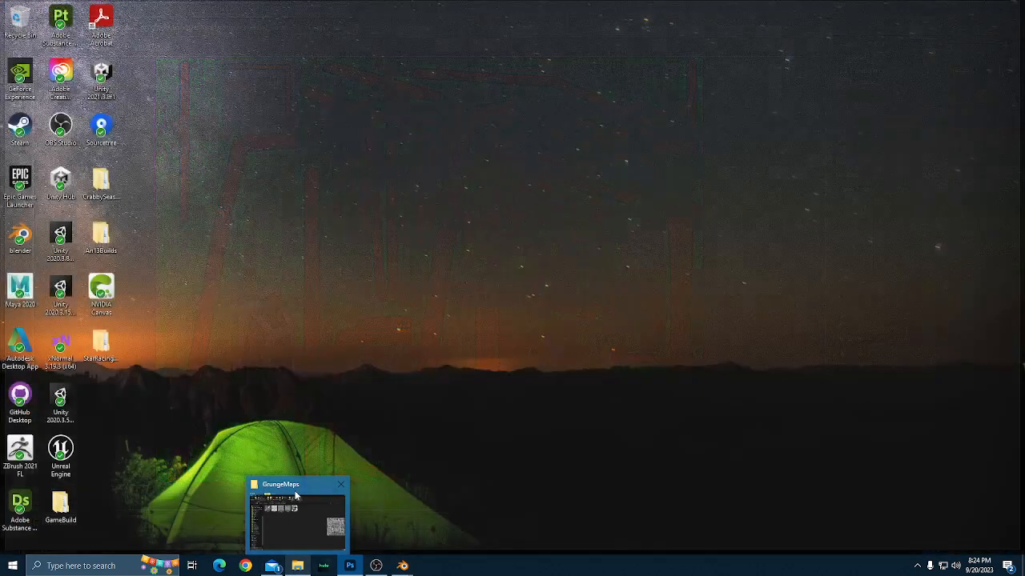
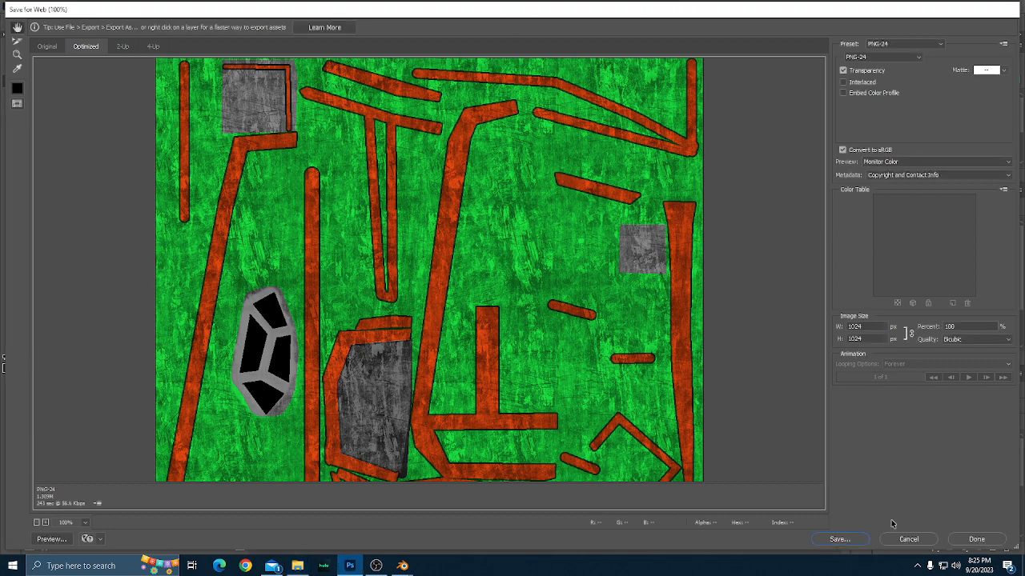
Close the Save for Web dialog without another export and switch to the Blender window showing the racer model.
{"action": "left_click", "coordinate": [908, 539]}
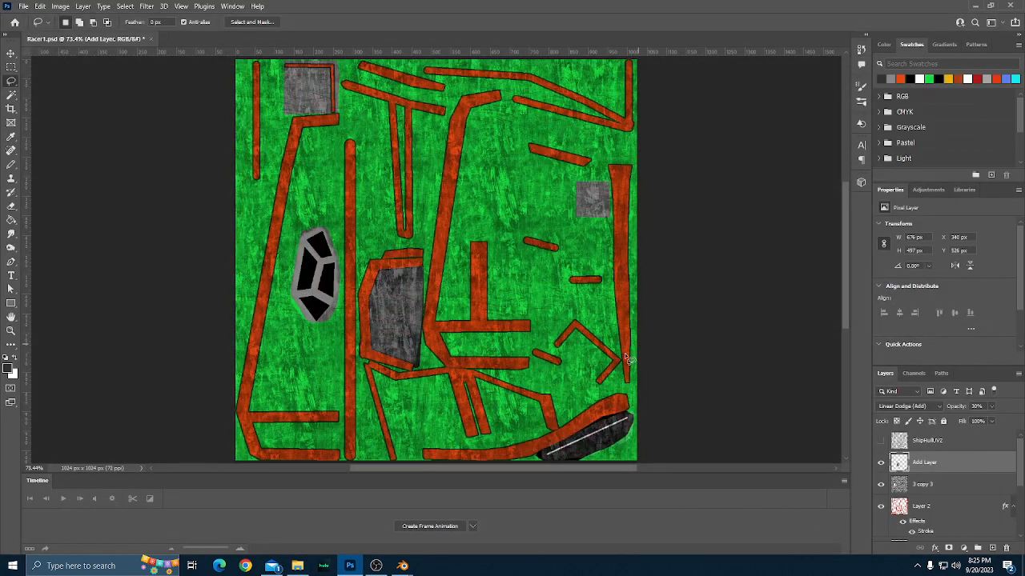
{"action": "mouse_move", "coordinate": [403, 567]}
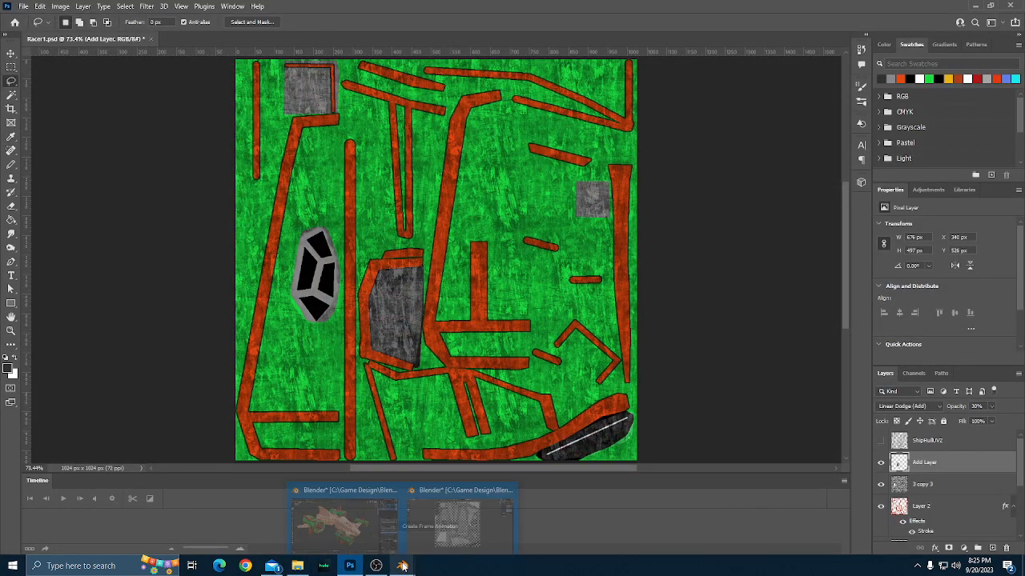
{"action": "left_click", "coordinate": [363, 487]}
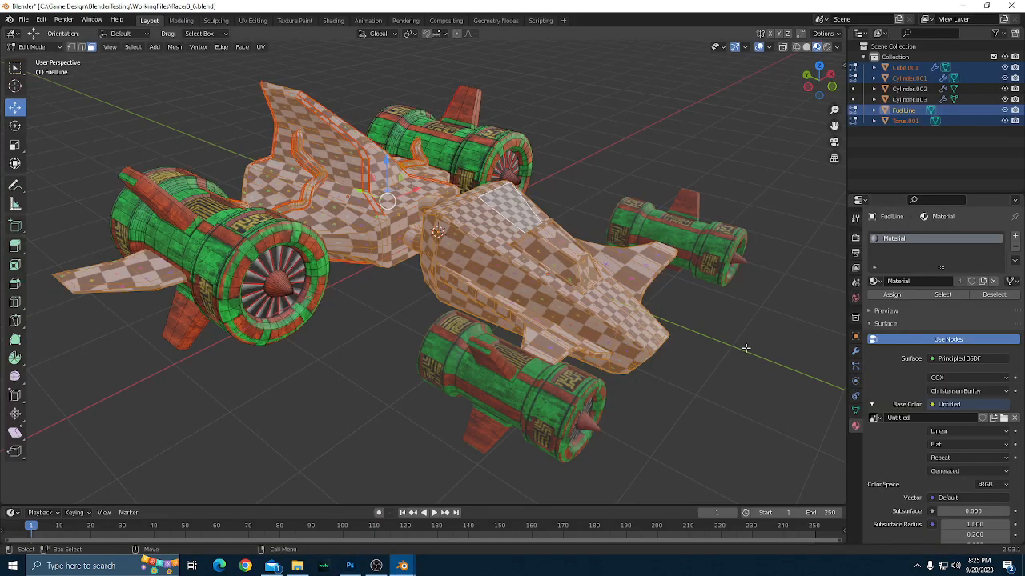
Activate the Select Box tool and clear the face selection on the racer model.
{"action": "scroll", "coordinate": [746, 348], "scroll_direction": "down", "scroll_amount": 1}
{"action": "left_click_drag", "start_coordinate": [747, 346], "coordinate": [697, 393]}
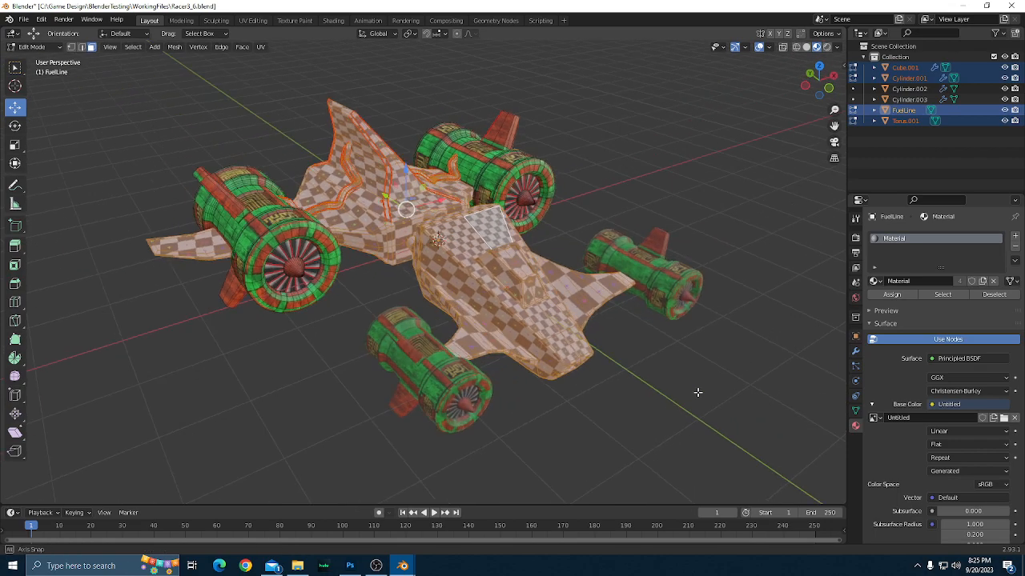
{"action": "key", "text": "w"}
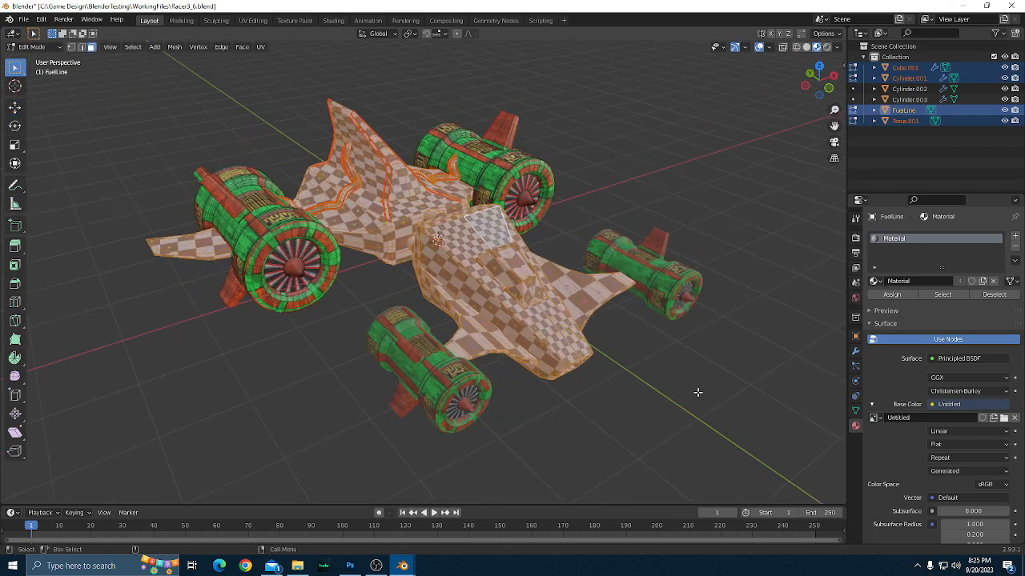
{"action": "left_click", "coordinate": [697, 393]}
{"action": "scroll", "coordinate": [699, 392], "scroll_direction": "up", "scroll_amount": 1}
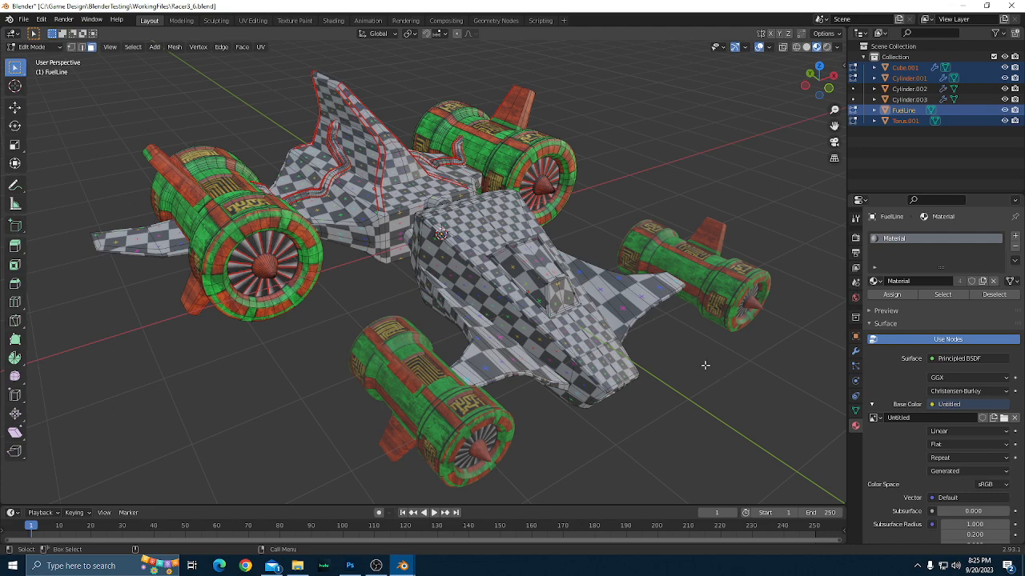
Examine the checker-textured racer hull from the front and side.
{"action": "scroll", "coordinate": [707, 371], "scroll_direction": "down", "scroll_amount": 1}
{"action": "scroll", "coordinate": [711, 374], "scroll_direction": "up", "scroll_amount": 1}
{"action": "left_click_drag", "start_coordinate": [732, 398], "coordinate": [709, 405]}
{"action": "scroll", "coordinate": [720, 400], "scroll_direction": "up", "scroll_amount": 1}
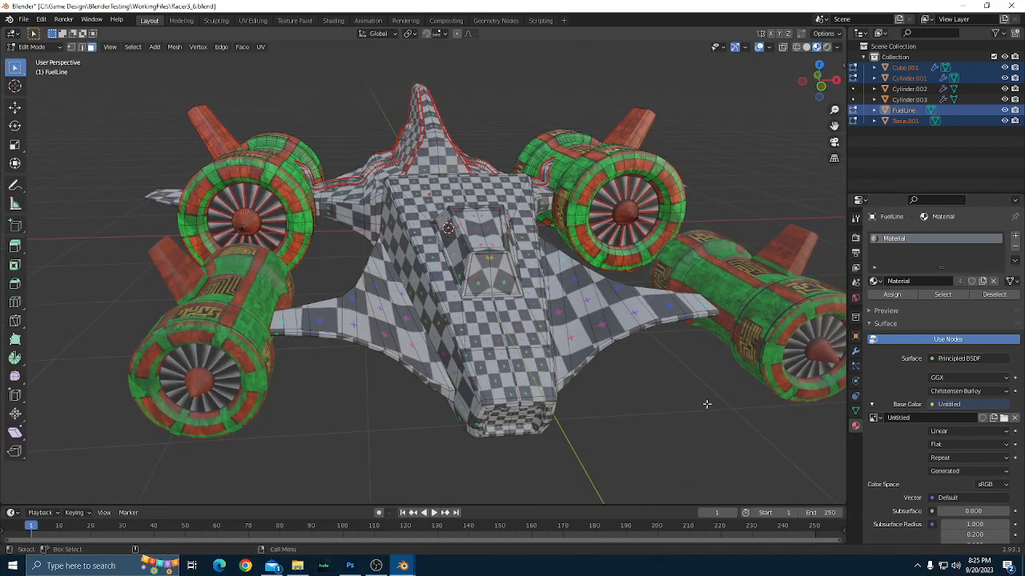
{"action": "scroll", "coordinate": [705, 405], "scroll_direction": "up", "scroll_amount": 2}
{"action": "scroll", "coordinate": [728, 395], "scroll_direction": "down", "scroll_amount": 2}
{"action": "left_click_drag", "start_coordinate": [688, 416], "coordinate": [711, 428]}
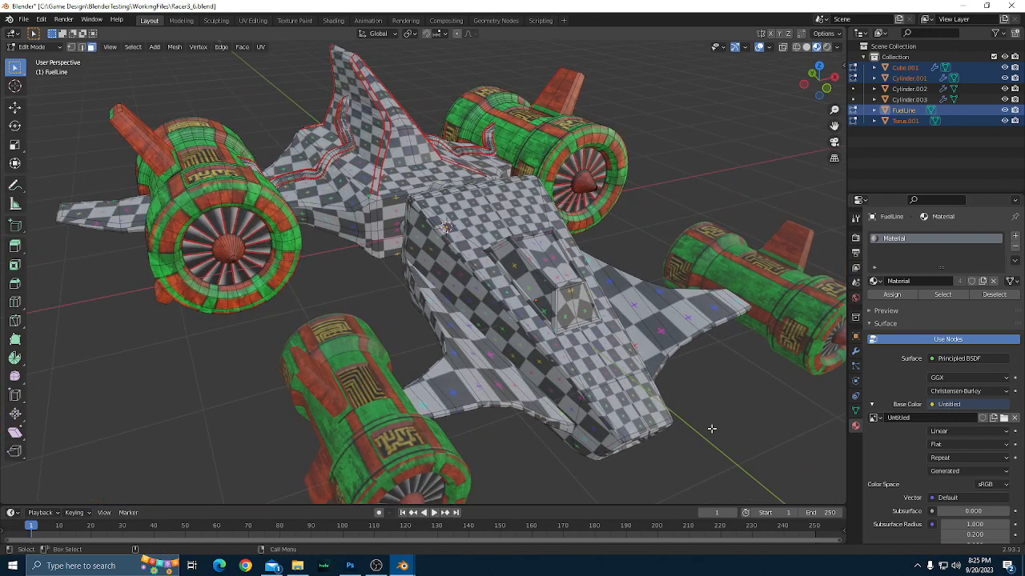
{"action": "scroll", "coordinate": [711, 430], "scroll_direction": "down", "scroll_amount": 1}
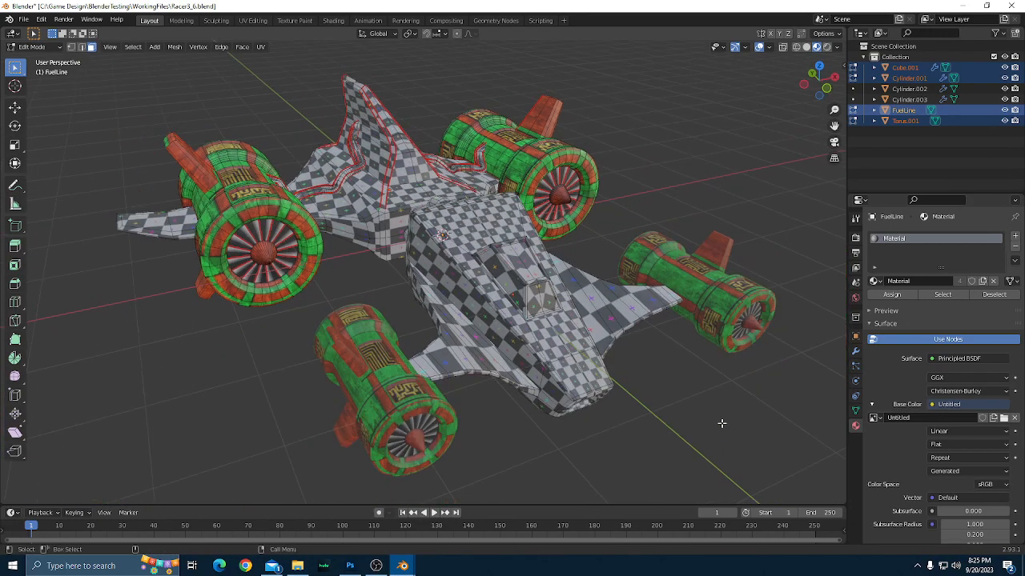
{"action": "left_click_drag", "start_coordinate": [721, 424], "coordinate": [814, 245]}
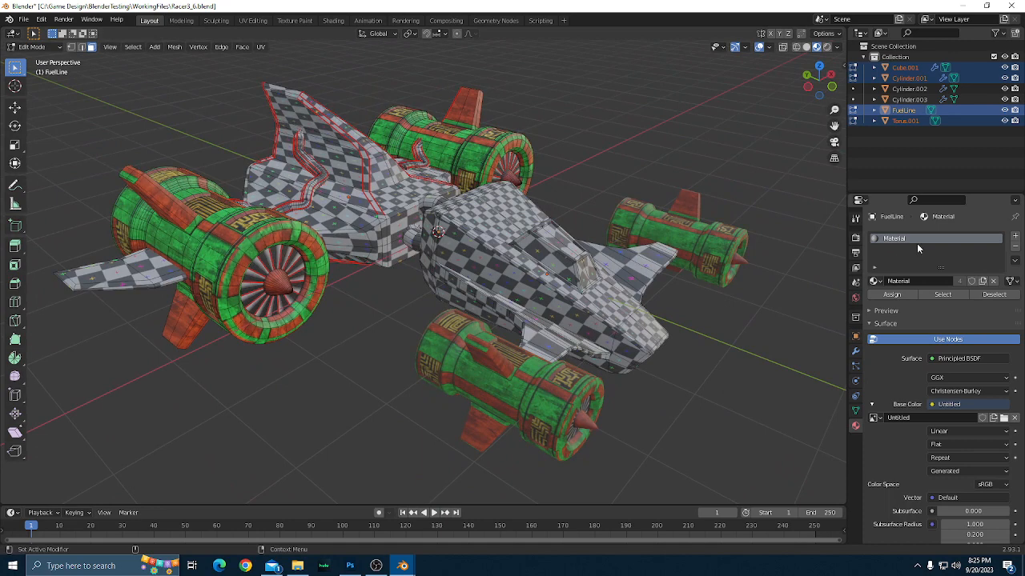
Load Racer3Albedo.png from the Textures\Racer3 folder as the hull material's Base Color image.
{"action": "left_click", "coordinate": [933, 405]}
{"action": "key", "text": "Escape"}
{"action": "left_click", "coordinate": [1004, 418]}
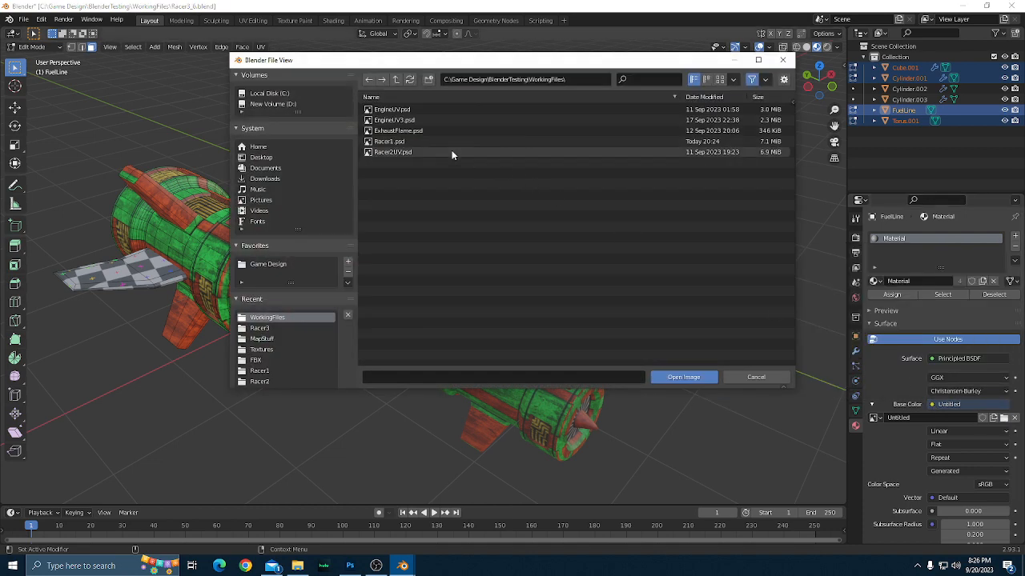
{"action": "left_click", "coordinate": [399, 80]}
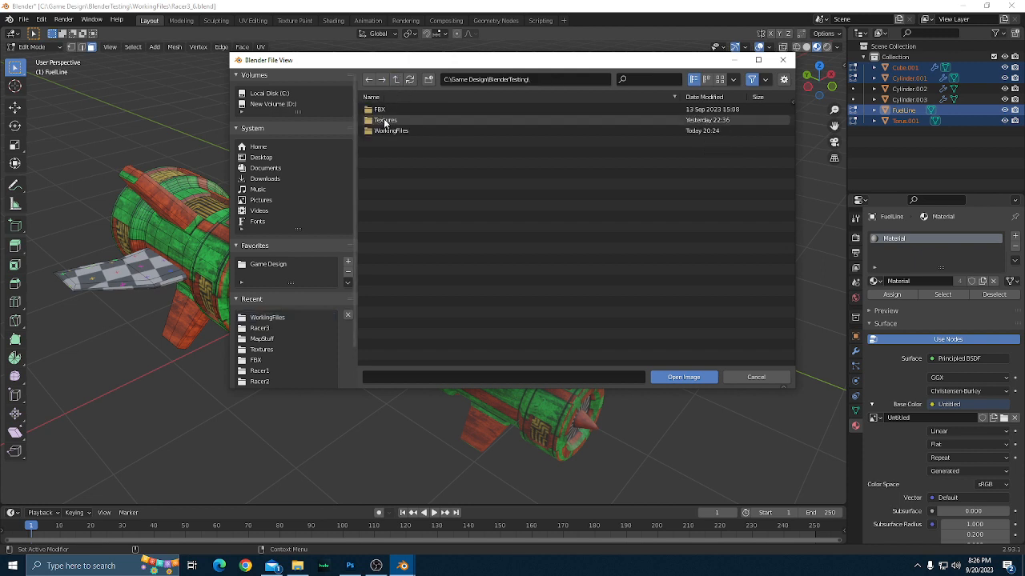
{"action": "left_click", "coordinate": [385, 121]}
{"action": "left_click", "coordinate": [385, 131]}
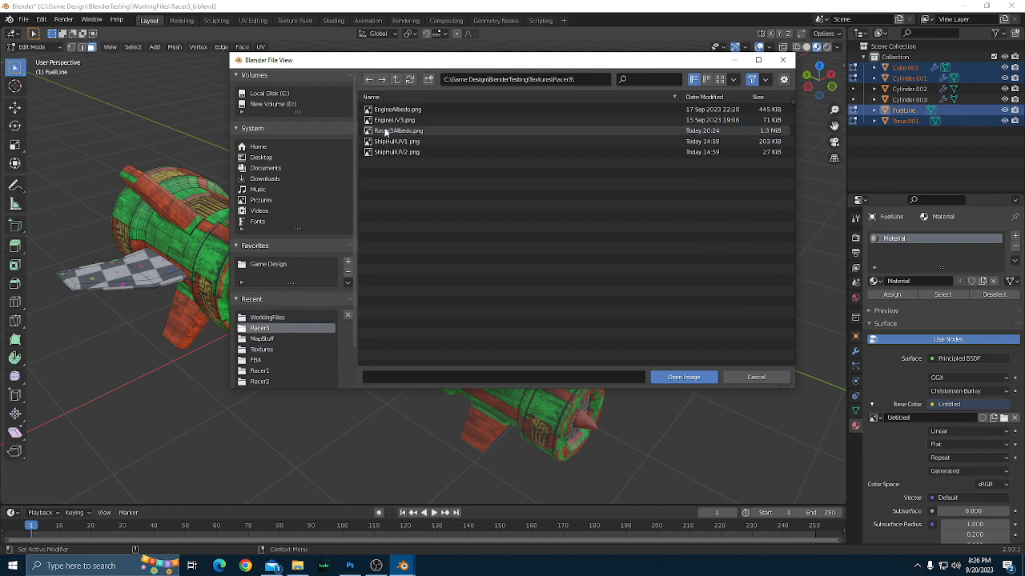
{"action": "left_click", "coordinate": [402, 132]}
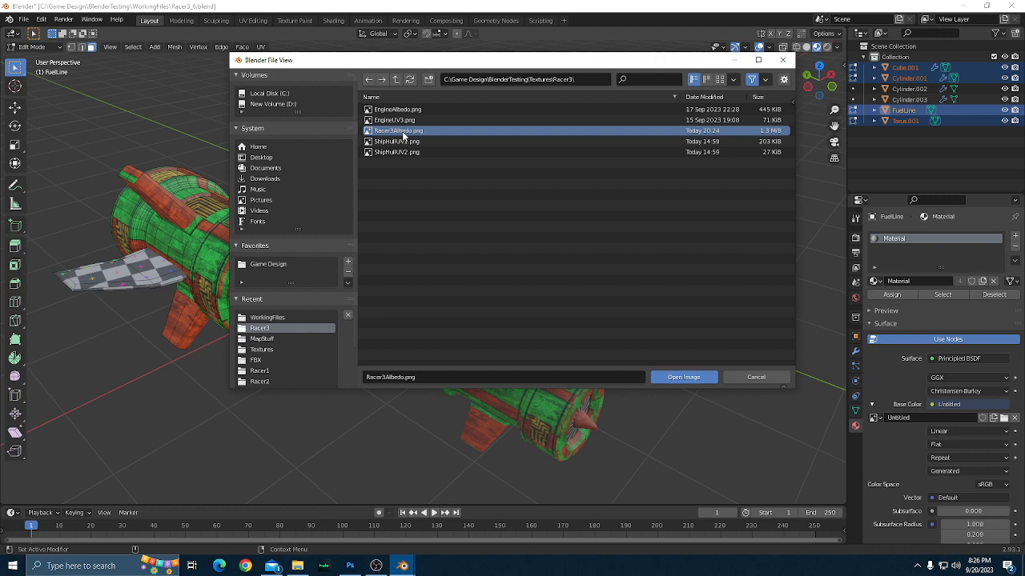
{"action": "left_click", "coordinate": [684, 377]}
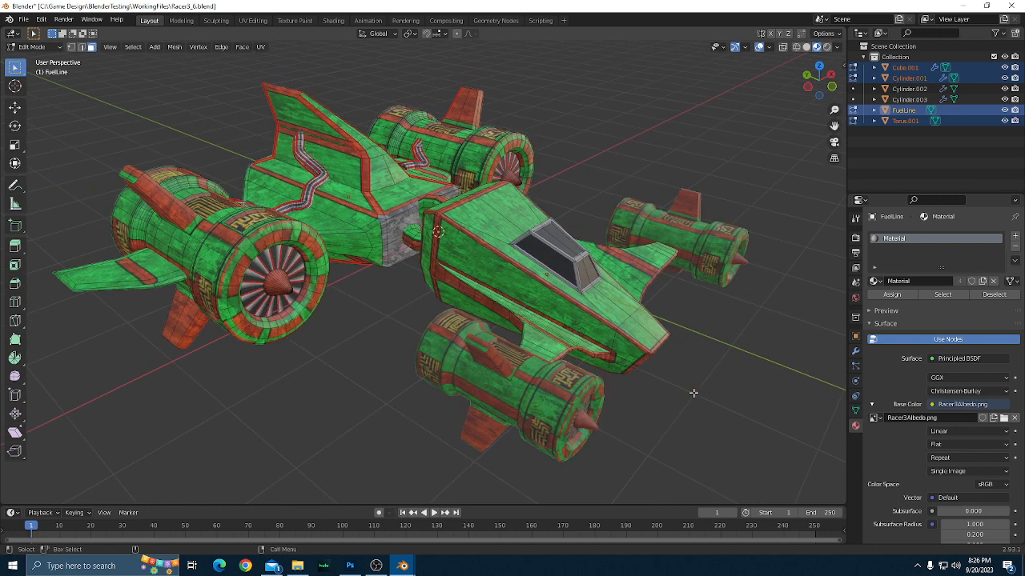
Return the textured racer from Edit Mode to Object Mode.
{"action": "left_click_drag", "start_coordinate": [675, 402], "coordinate": [742, 430]}
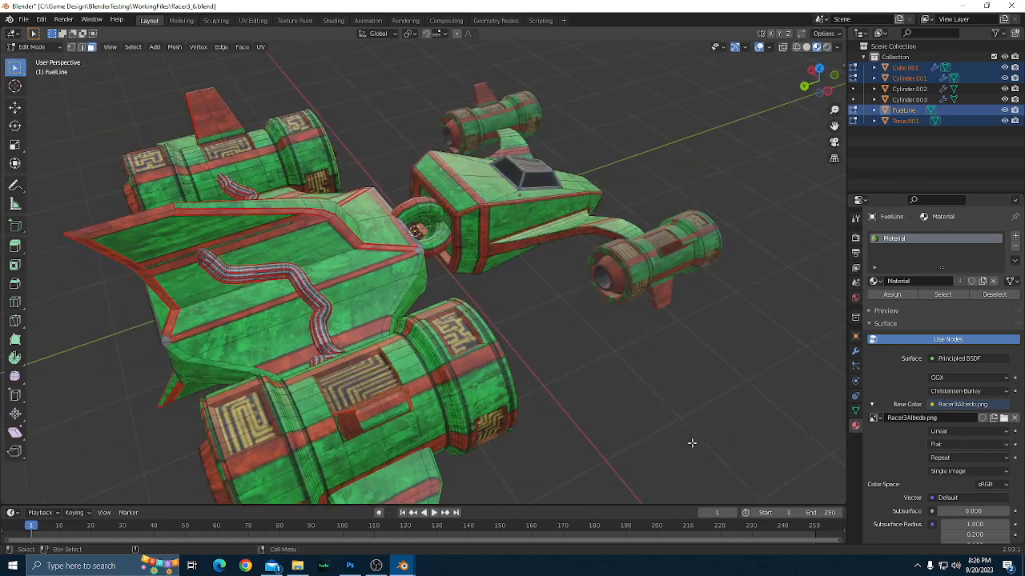
{"action": "left_click_drag", "start_coordinate": [660, 432], "coordinate": [638, 425]}
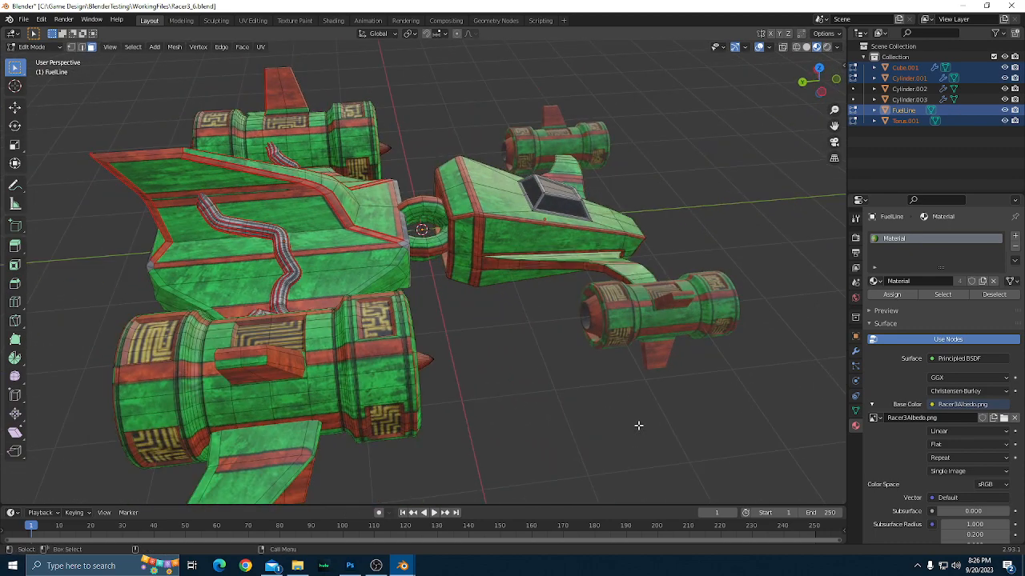
{"action": "key", "text": "Tab"}
Examine the new texture up close on the fuel lines, the hull panels and the connecting ring joint.
{"action": "left_click_drag", "start_coordinate": [547, 405], "coordinate": [651, 382]}
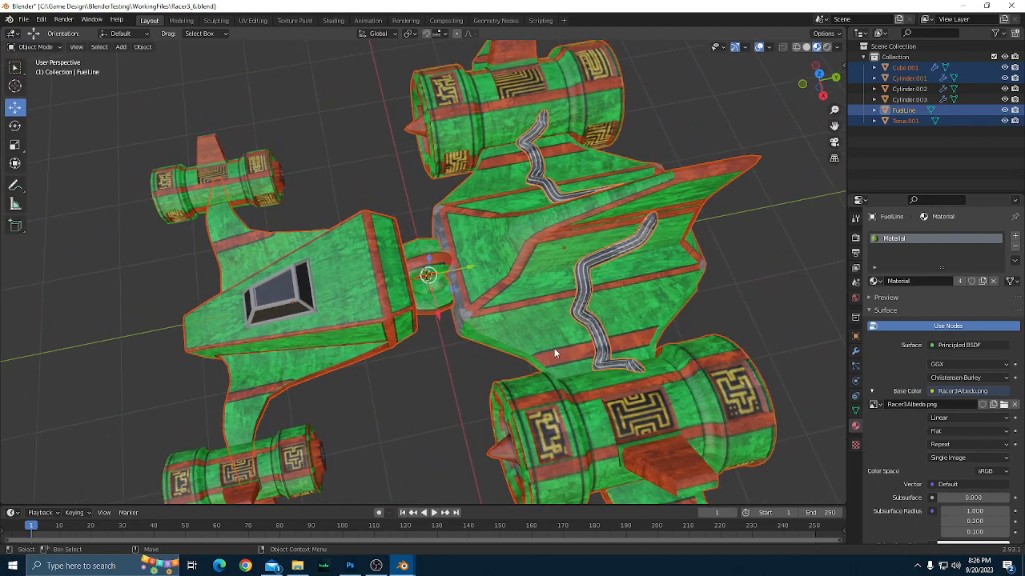
{"action": "left_click_drag", "start_coordinate": [554, 348], "coordinate": [599, 376]}
{"action": "scroll", "coordinate": [461, 340], "scroll_direction": "up", "scroll_amount": 5}
{"action": "scroll", "coordinate": [462, 340], "scroll_direction": "up", "scroll_amount": 2}
{"action": "left_click_drag", "start_coordinate": [461, 340], "coordinate": [505, 303]}
{"action": "scroll", "coordinate": [515, 303], "scroll_direction": "down", "scroll_amount": 2}
{"action": "mouse_move", "coordinate": [638, 364]}
{"action": "left_mouse_down"}
{"action": "mouse_move", "coordinate": [599, 360]}
{"action": "mouse_move", "coordinate": [611, 366]}
{"action": "mouse_move", "coordinate": [469, 415]}
{"action": "mouse_move", "coordinate": [519, 386]}
{"action": "mouse_move", "coordinate": [472, 370]}
{"action": "mouse_move", "coordinate": [487, 365]}
{"action": "mouse_move", "coordinate": [633, 382]}
{"action": "mouse_move", "coordinate": [455, 385]}
{"action": "mouse_move", "coordinate": [486, 373]}
{"action": "mouse_move", "coordinate": [469, 365]}
{"action": "left_mouse_up"}
{"action": "scroll", "coordinate": [469, 365], "scroll_direction": "up", "scroll_amount": 4}
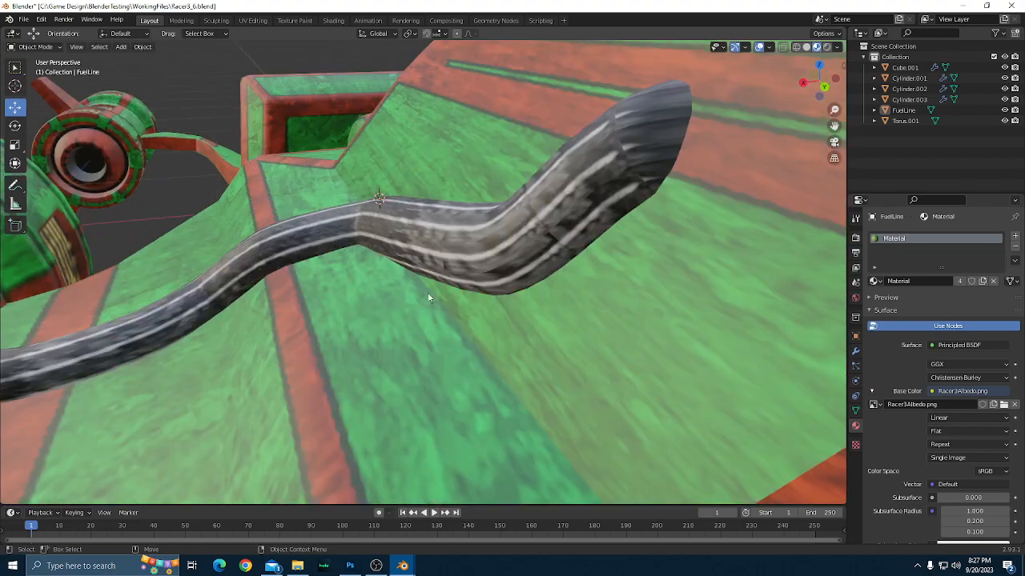
{"action": "mouse_move", "coordinate": [583, 346]}
{"action": "left_mouse_down"}
{"action": "mouse_move", "coordinate": [378, 291]}
{"action": "mouse_move", "coordinate": [623, 444]}
{"action": "left_mouse_up"}
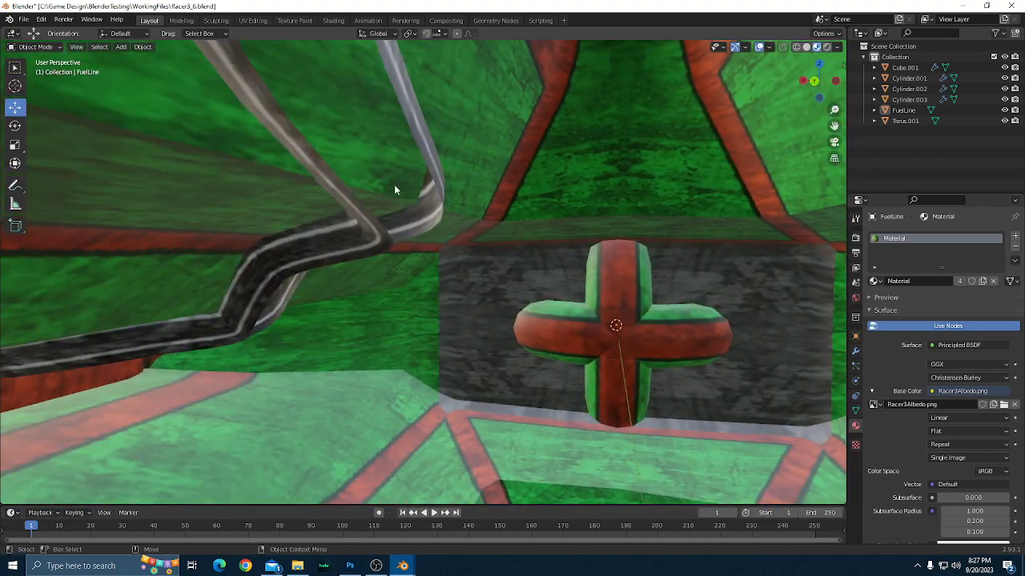
{"action": "scroll", "coordinate": [405, 267], "scroll_direction": "down", "scroll_amount": 5}
{"action": "left_click_drag", "start_coordinate": [453, 288], "coordinate": [693, 389]}
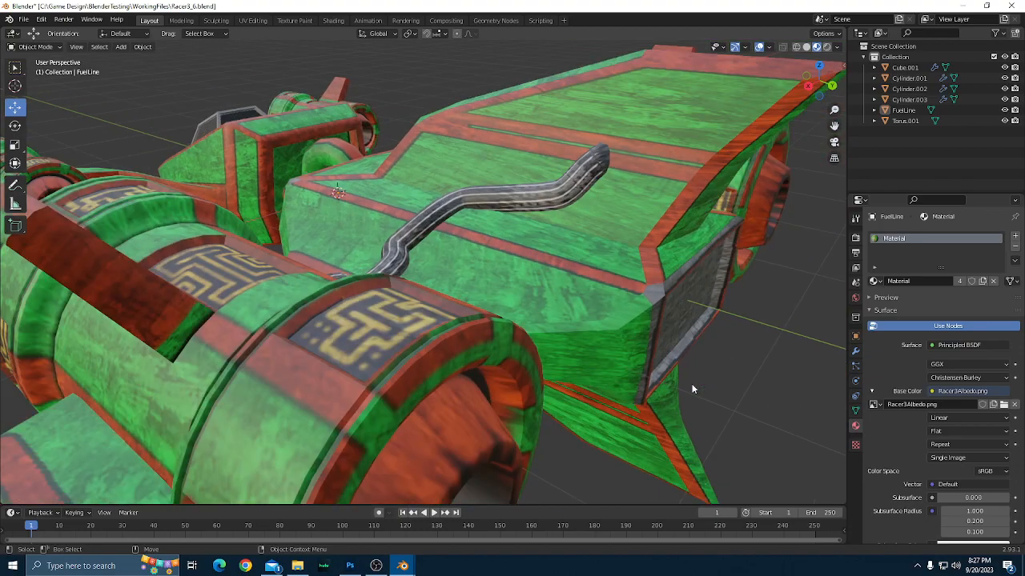
Examine the whole textured racer from the rear and sides, including the engines, wings and tail fin.
{"action": "scroll", "coordinate": [694, 389], "scroll_direction": "down", "scroll_amount": 2}
{"action": "scroll", "coordinate": [693, 389], "scroll_direction": "down", "scroll_amount": 2}
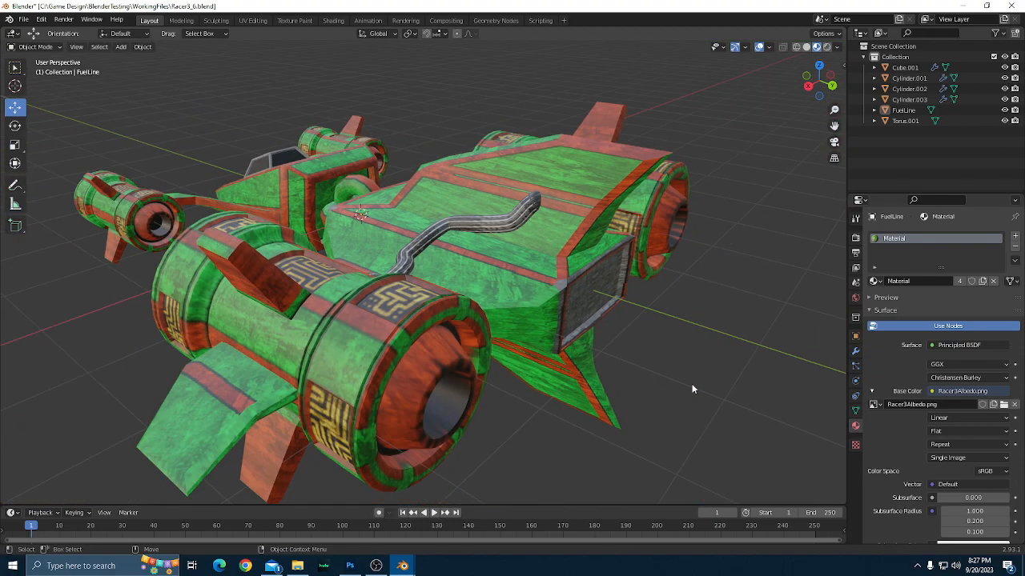
{"action": "left_click_drag", "start_coordinate": [709, 386], "coordinate": [613, 350]}
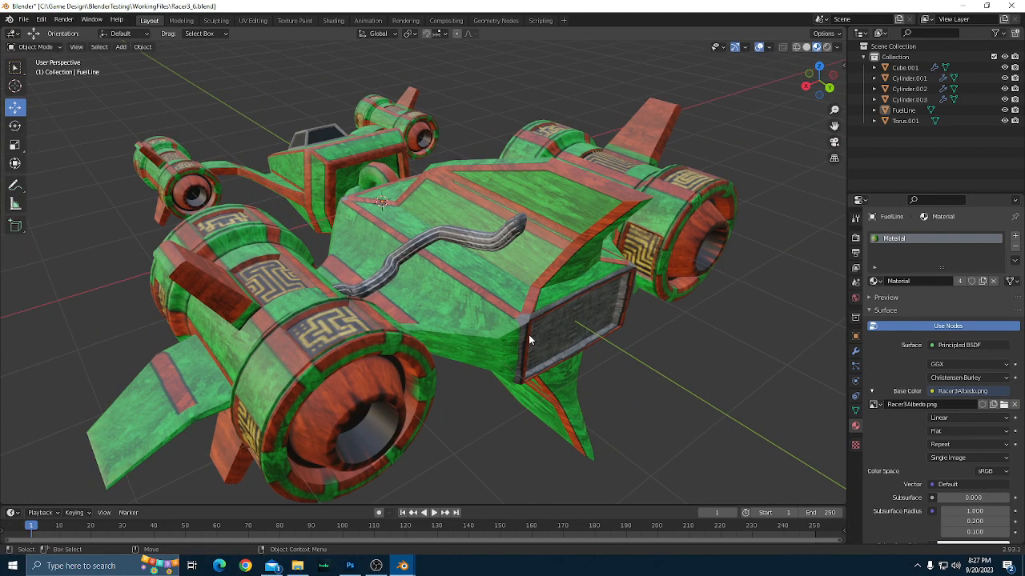
{"action": "scroll", "coordinate": [573, 386], "scroll_direction": "down", "scroll_amount": 2}
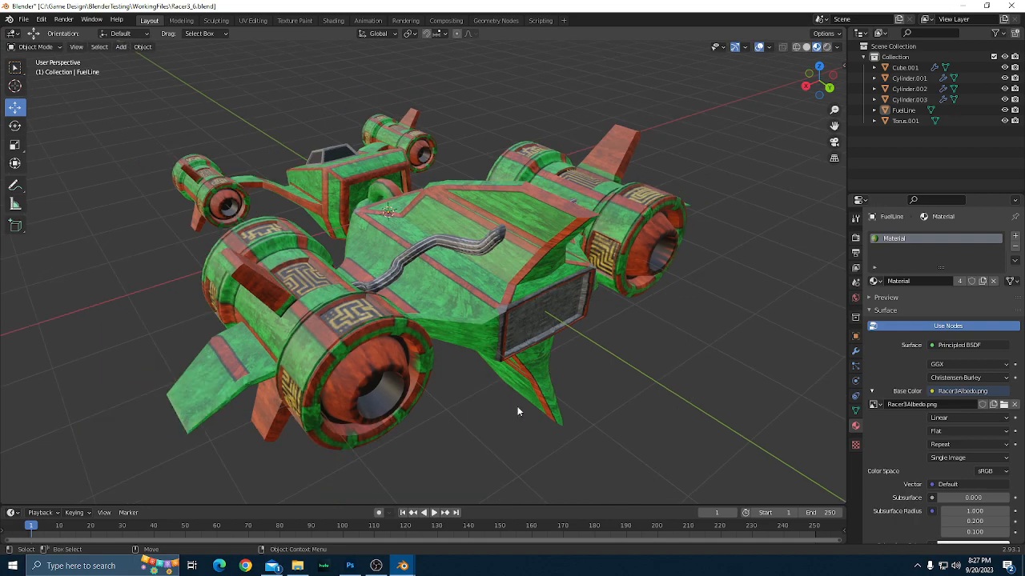
{"action": "left_click_drag", "start_coordinate": [484, 413], "coordinate": [694, 401]}
{"action": "left_click_drag", "start_coordinate": [709, 395], "coordinate": [554, 383]}
{"action": "scroll", "coordinate": [590, 386], "scroll_direction": "up", "scroll_amount": 1}
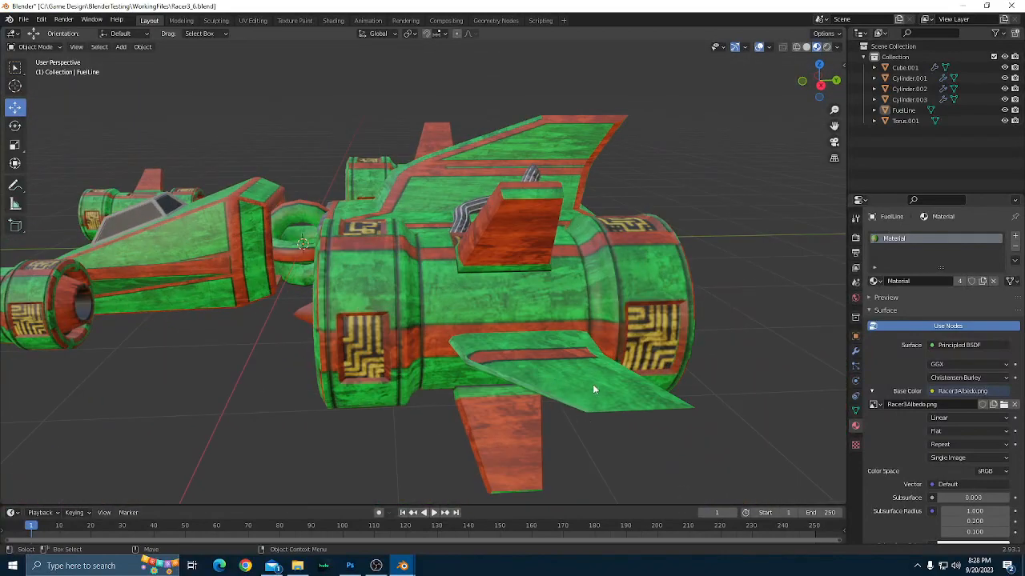
{"action": "left_click_drag", "start_coordinate": [631, 380], "coordinate": [618, 405]}
{"action": "scroll", "coordinate": [616, 404], "scroll_direction": "down", "scroll_amount": 2}
{"action": "scroll", "coordinate": [463, 284], "scroll_direction": "up", "scroll_amount": 1}
{"action": "left_click_drag", "start_coordinate": [463, 285], "coordinate": [655, 362]}
{"action": "scroll", "coordinate": [660, 352], "scroll_direction": "up", "scroll_amount": 1}
{"action": "scroll", "coordinate": [656, 362], "scroll_direction": "up", "scroll_amount": 1}
{"action": "left_click_drag", "start_coordinate": [725, 409], "coordinate": [679, 398]}
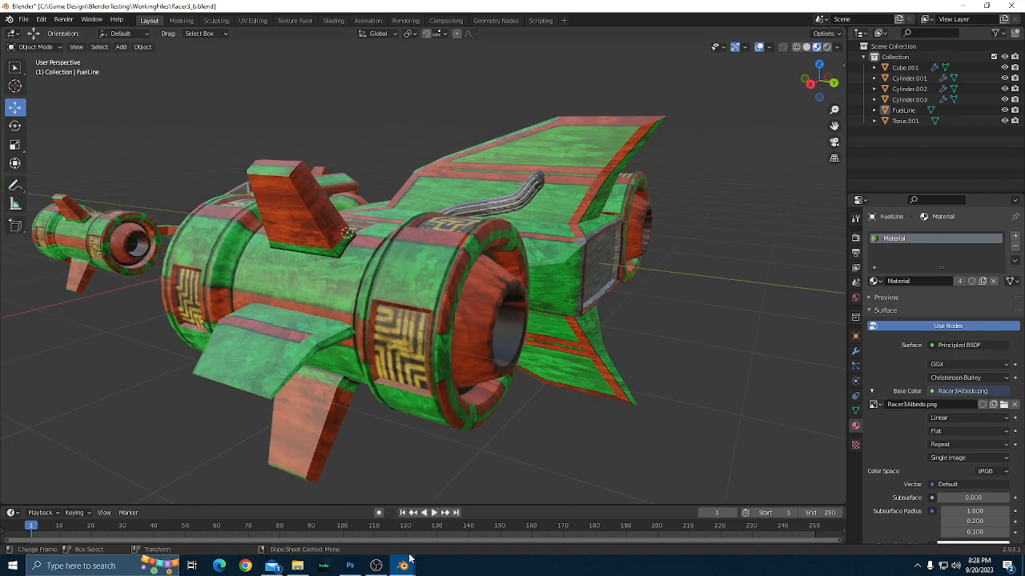
Switch to Racer1.psd in Photoshop and show the ShipHullUV2 layer.
{"action": "left_click", "coordinate": [350, 566]}
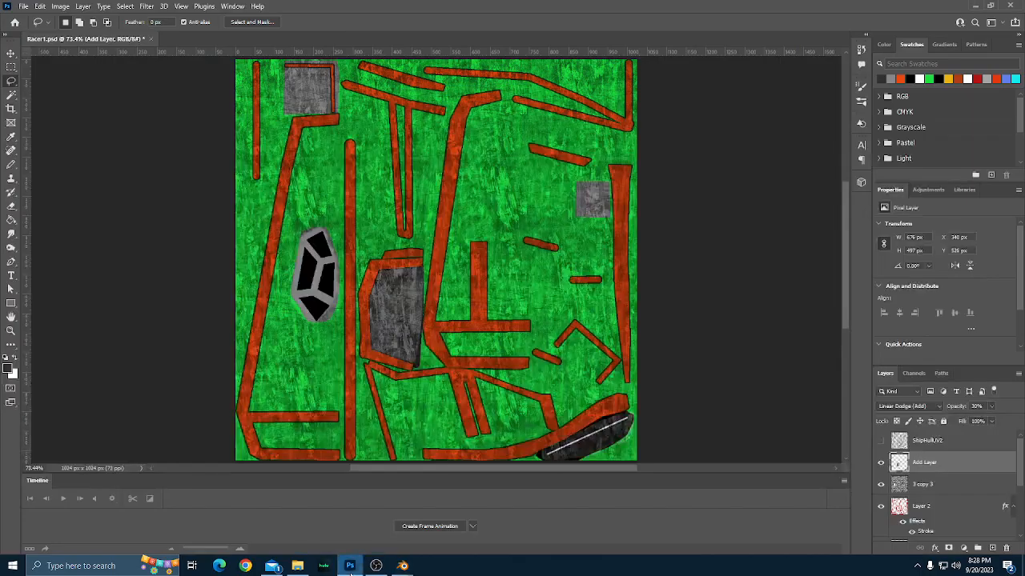
{"action": "left_click", "coordinate": [881, 441]}
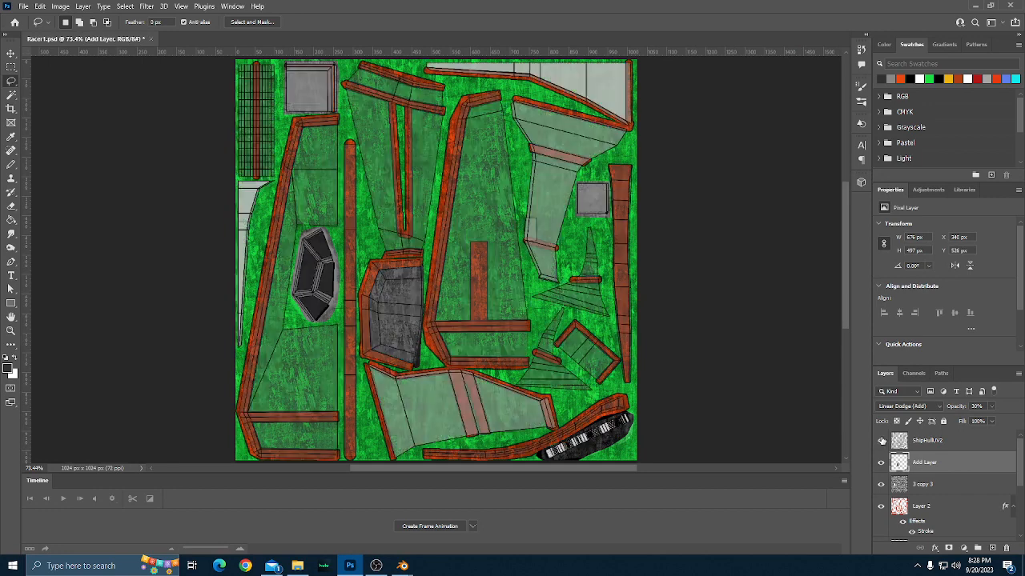
Examine the hull texture against the UV layout across the whole canvas.
{"action": "scroll", "coordinate": [738, 328], "scroll_direction": "down", "scroll_amount": 5}
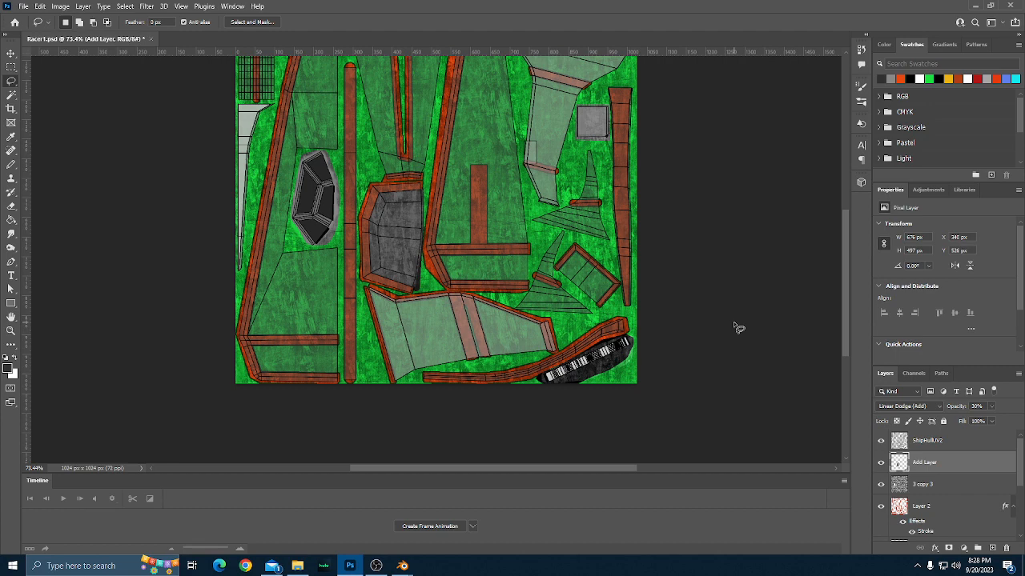
{"action": "scroll", "coordinate": [738, 327], "scroll_direction": "up", "scroll_amount": 4}
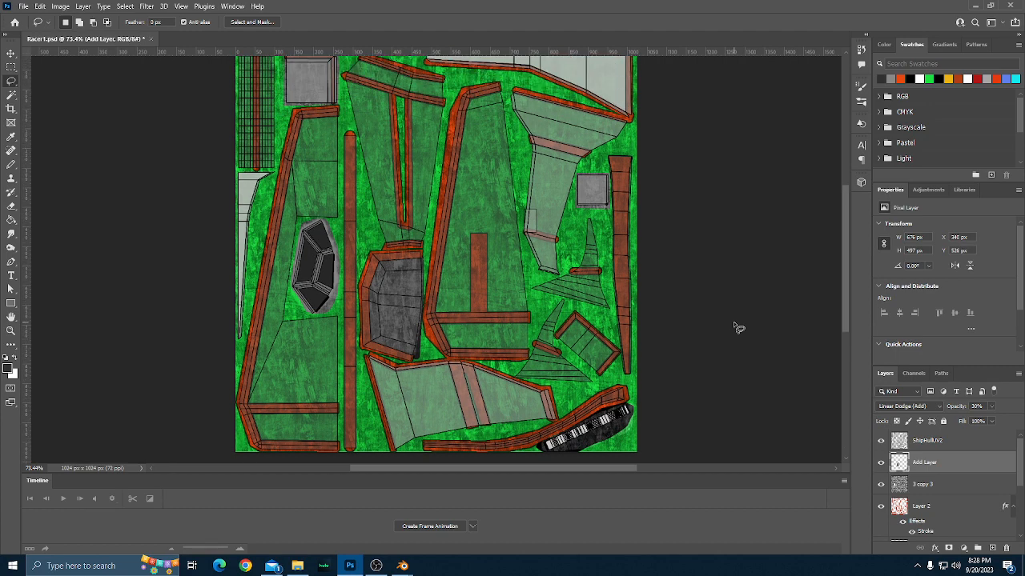
{"action": "scroll", "coordinate": [738, 328], "scroll_direction": "up", "scroll_amount": 1}
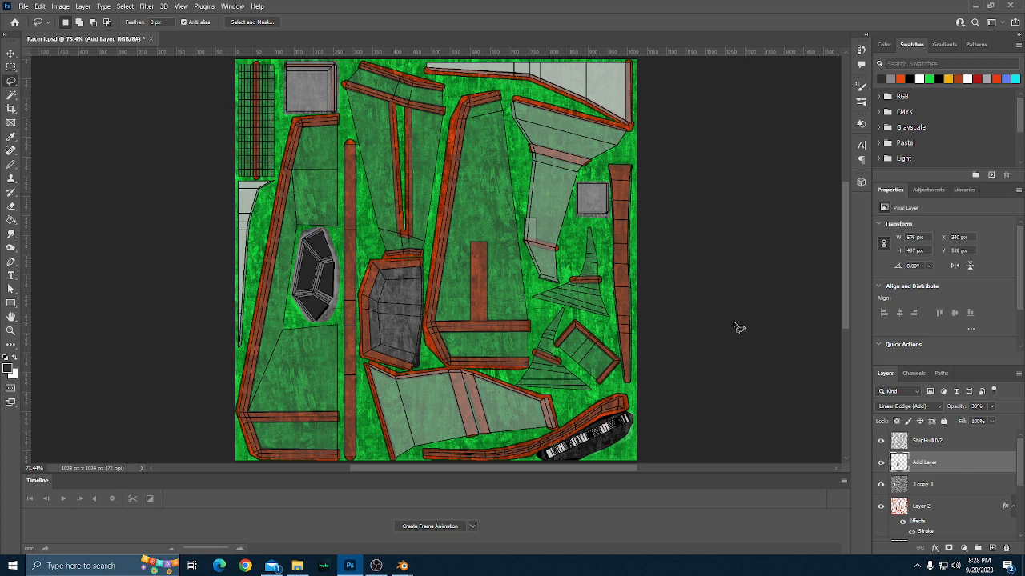
{"action": "scroll", "coordinate": [738, 327], "scroll_direction": "up", "scroll_amount": 5}
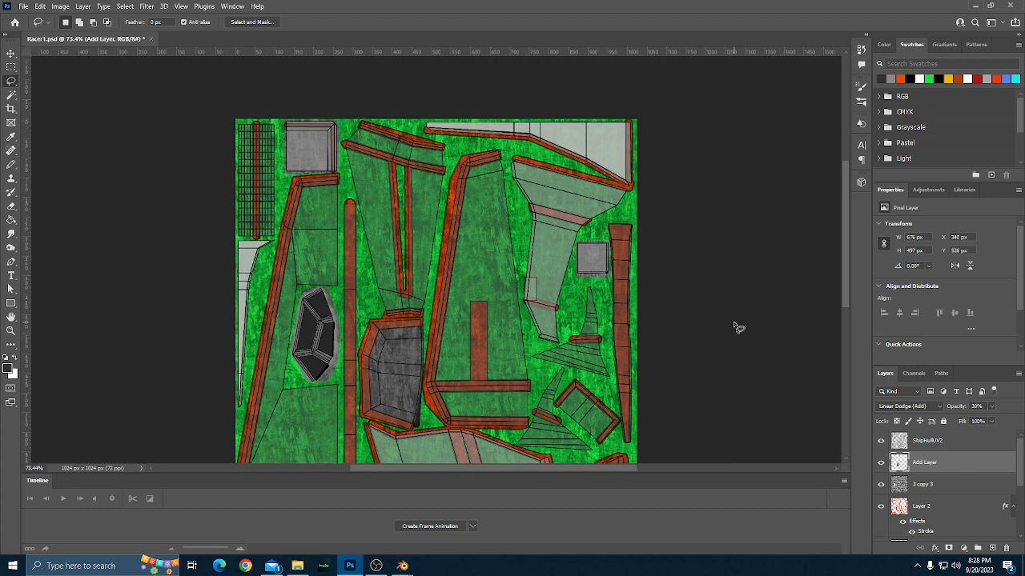
{"action": "scroll", "coordinate": [738, 328], "scroll_direction": "down", "scroll_amount": 4}
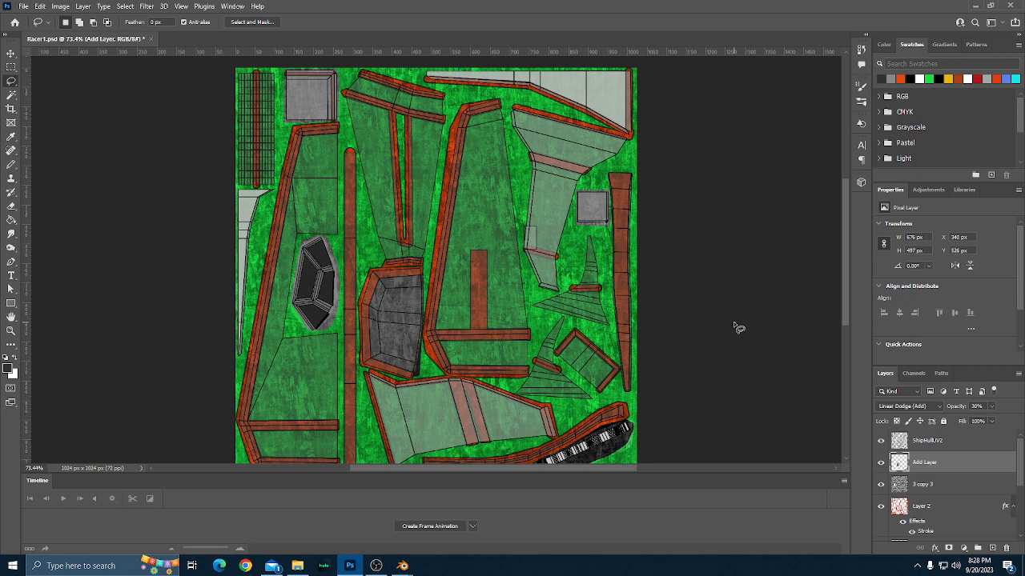
{"action": "scroll", "coordinate": [738, 328], "scroll_direction": "down", "scroll_amount": 1}
{"action": "scroll", "coordinate": [738, 327], "scroll_direction": "up", "scroll_amount": 1}
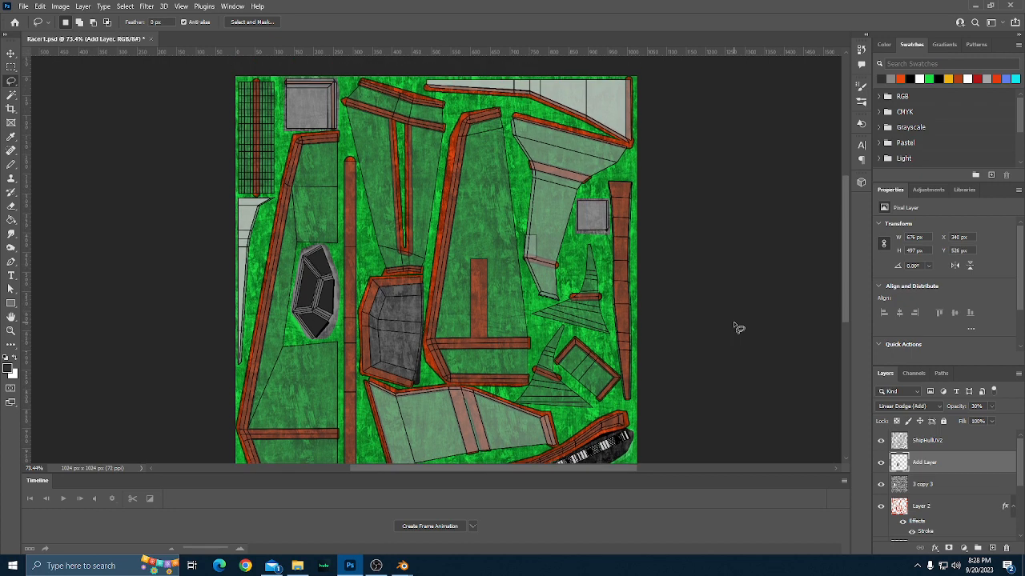
{"action": "scroll", "coordinate": [738, 328], "scroll_direction": "left", "scroll_amount": 6}
{"action": "scroll", "coordinate": [738, 327], "scroll_direction": "left", "scroll_amount": 2}
{"action": "scroll", "coordinate": [364, 221], "scroll_direction": "down", "scroll_amount": 5}
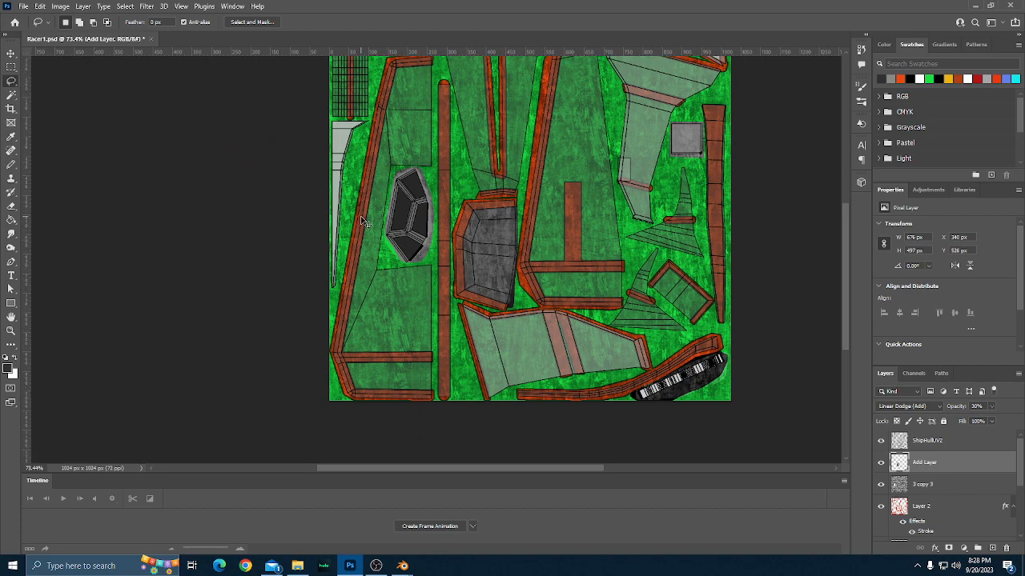
Choose the Pencil tool with the orange-red swatch as the foreground colour and make Layer 2 the active layer.
{"action": "scroll", "coordinate": [363, 221], "scroll_direction": "up", "scroll_amount": 5}
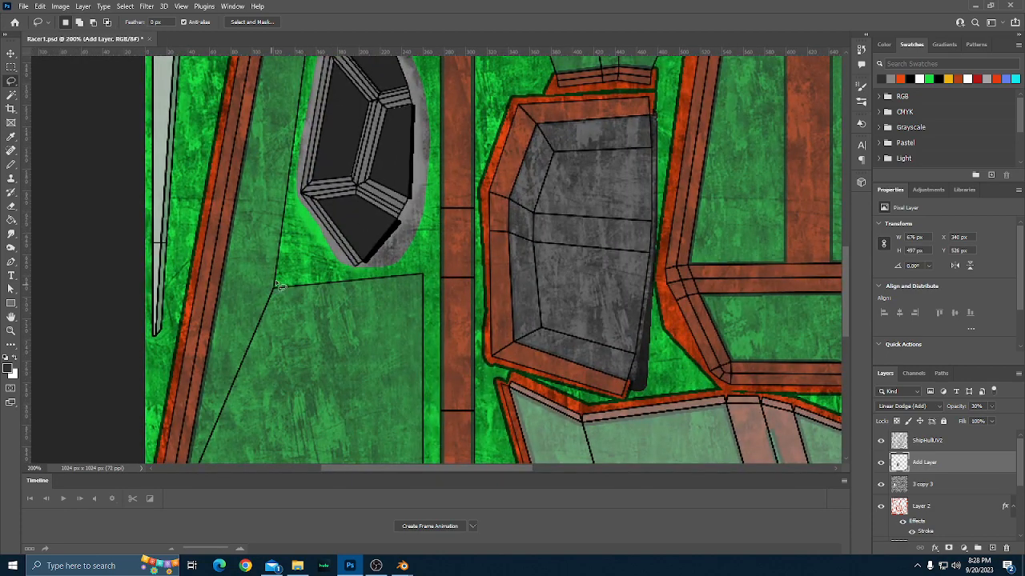
{"action": "scroll", "coordinate": [285, 298], "scroll_direction": "up", "scroll_amount": 3}
{"action": "scroll", "coordinate": [311, 315], "scroll_direction": "left", "scroll_amount": 2}
{"action": "scroll", "coordinate": [309, 306], "scroll_direction": "left", "scroll_amount": 6}
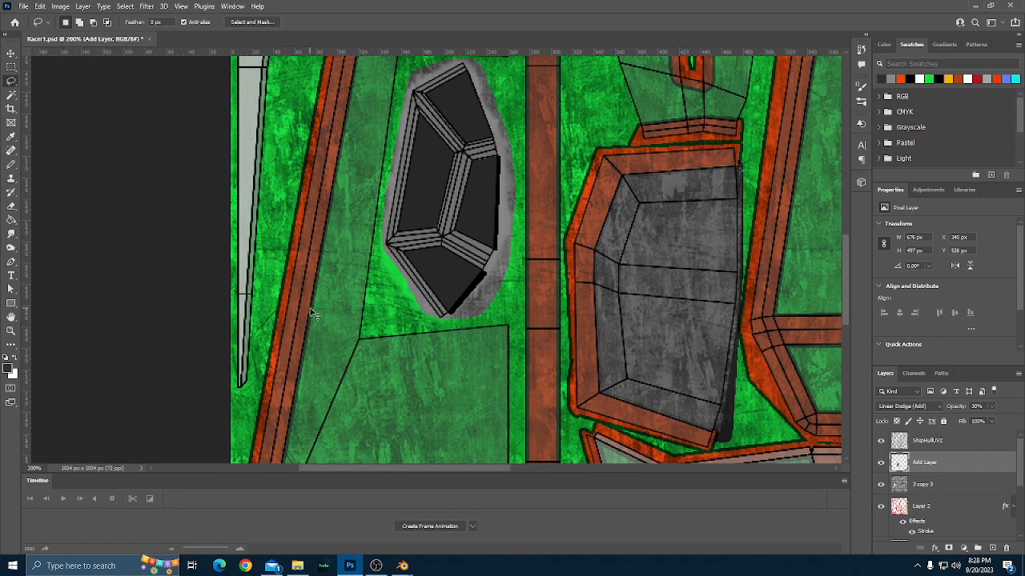
{"action": "scroll", "coordinate": [341, 268], "scroll_direction": "down", "scroll_amount": 2}
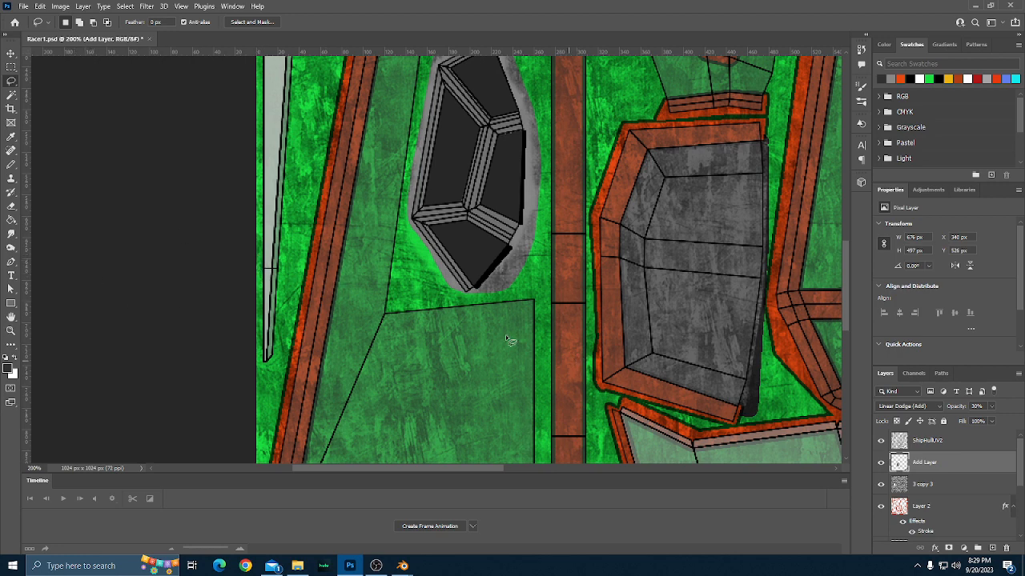
{"action": "left_click", "coordinate": [11, 164]}
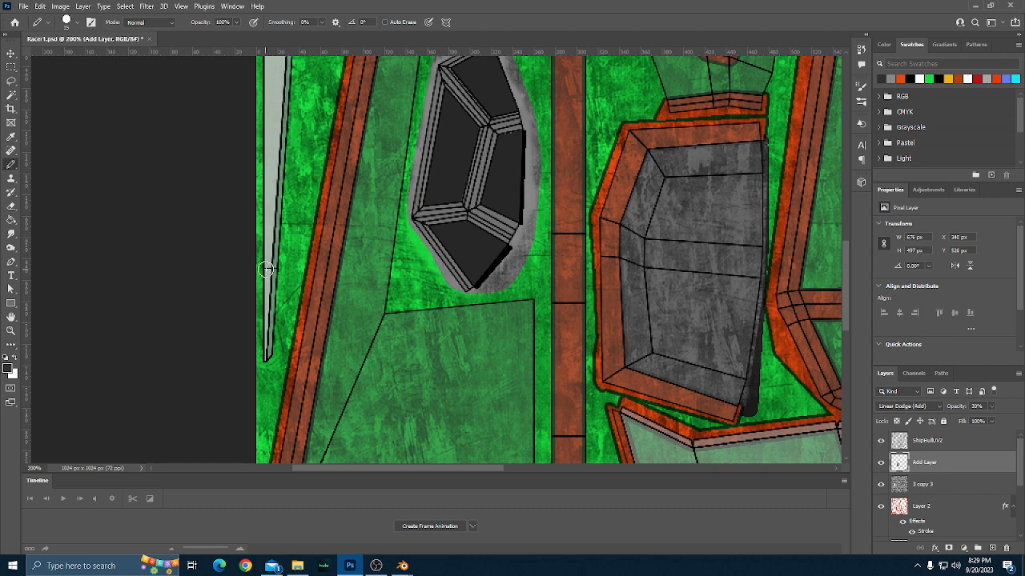
{"action": "left_click", "coordinate": [900, 78]}
{"action": "left_click", "coordinate": [929, 506]}
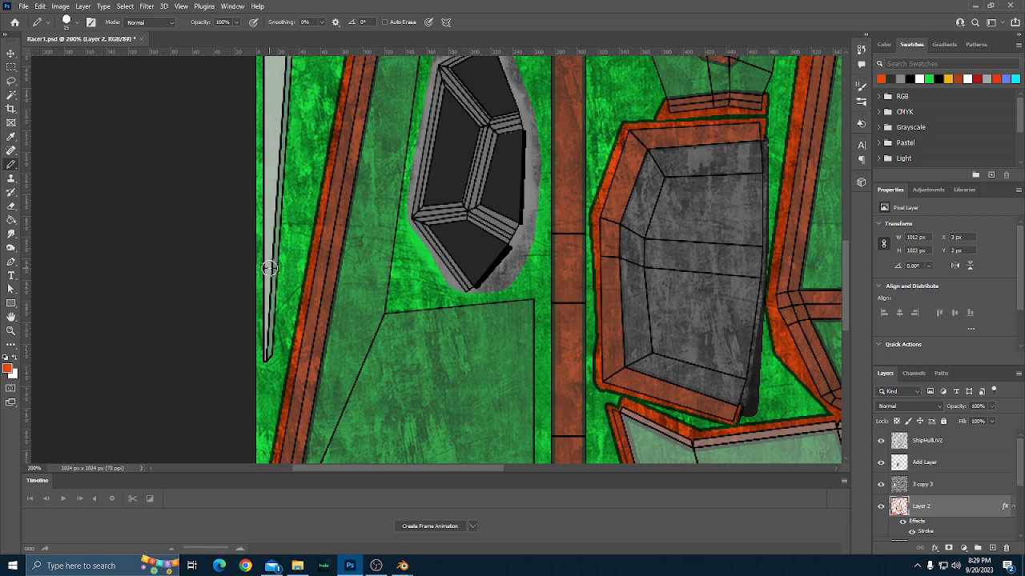
Paint a short orange-red band with the 15 px pencil across the lower part of the narrow pale UV strip at the canvas's left edge.
{"action": "scroll", "coordinate": [552, 297], "scroll_direction": "down", "scroll_amount": 2}
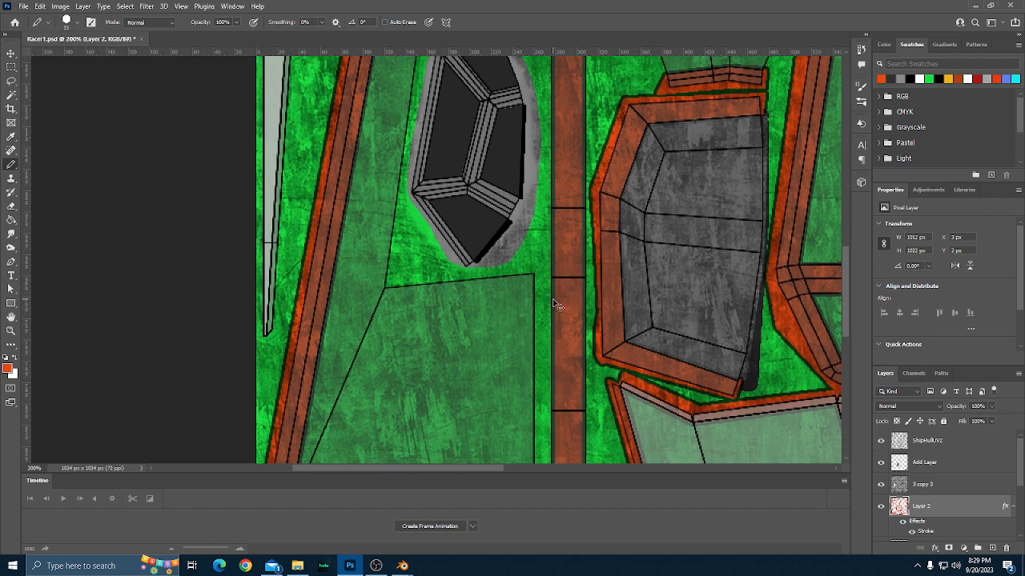
{"action": "scroll", "coordinate": [552, 299], "scroll_direction": "right", "scroll_amount": 3}
{"action": "scroll", "coordinate": [552, 301], "scroll_direction": "right", "scroll_amount": 15}
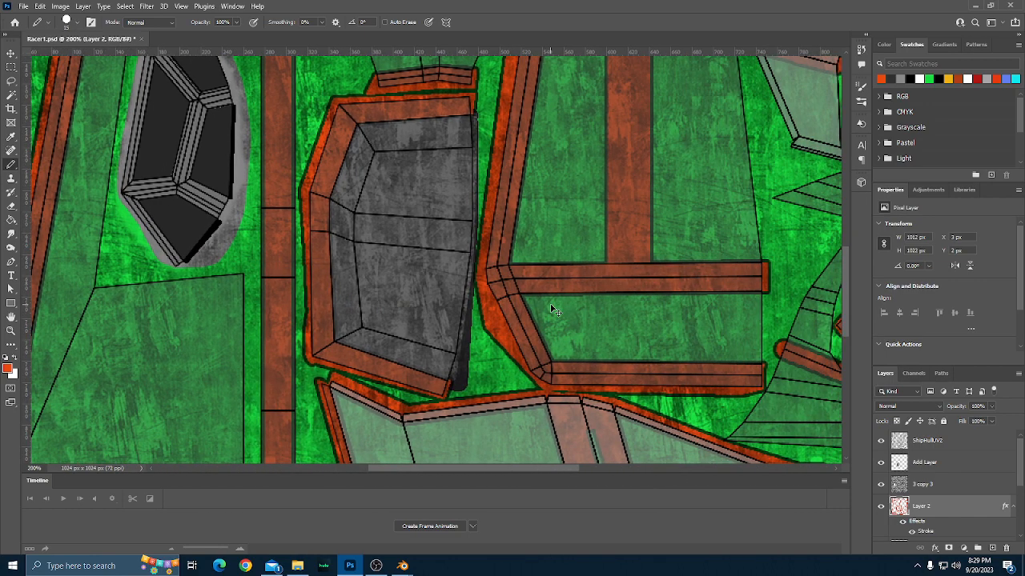
{"action": "scroll", "coordinate": [551, 310], "scroll_direction": "right", "scroll_amount": 3}
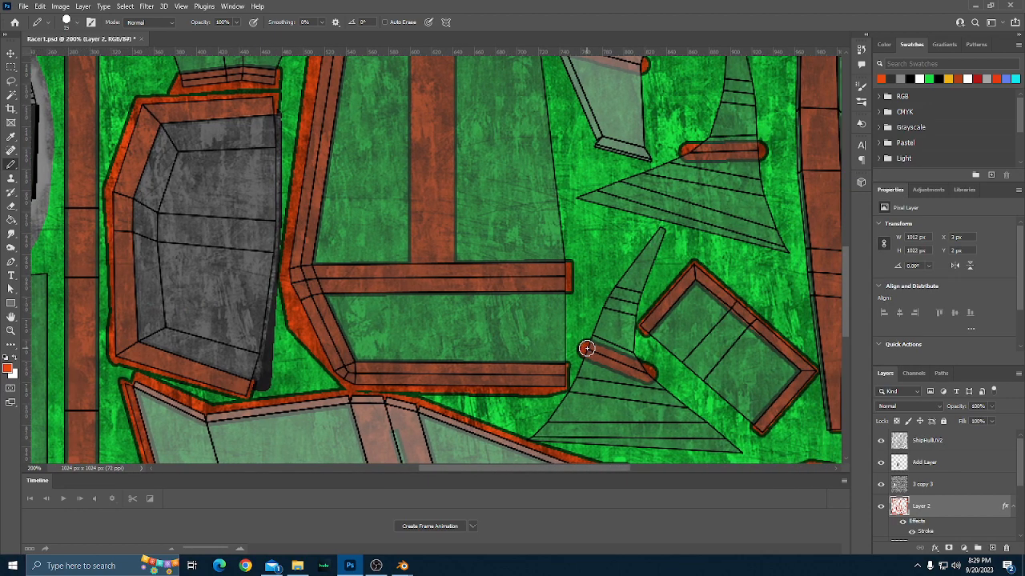
{"action": "scroll", "coordinate": [587, 349], "scroll_direction": "up", "scroll_amount": 2}
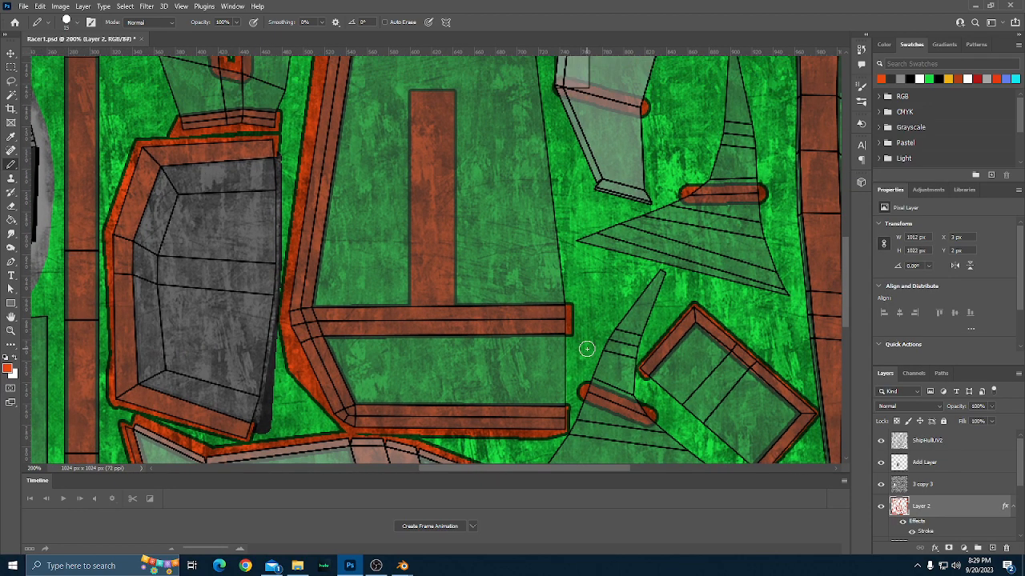
{"action": "scroll", "coordinate": [596, 297], "scroll_direction": "left", "scroll_amount": 2}
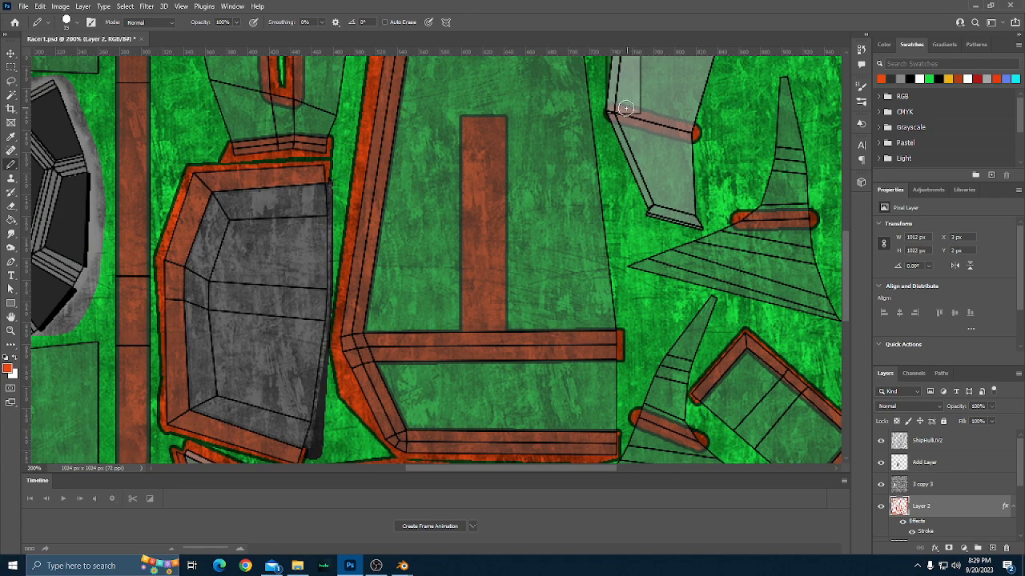
{"action": "scroll", "coordinate": [492, 165], "scroll_direction": "up", "scroll_amount": 3}
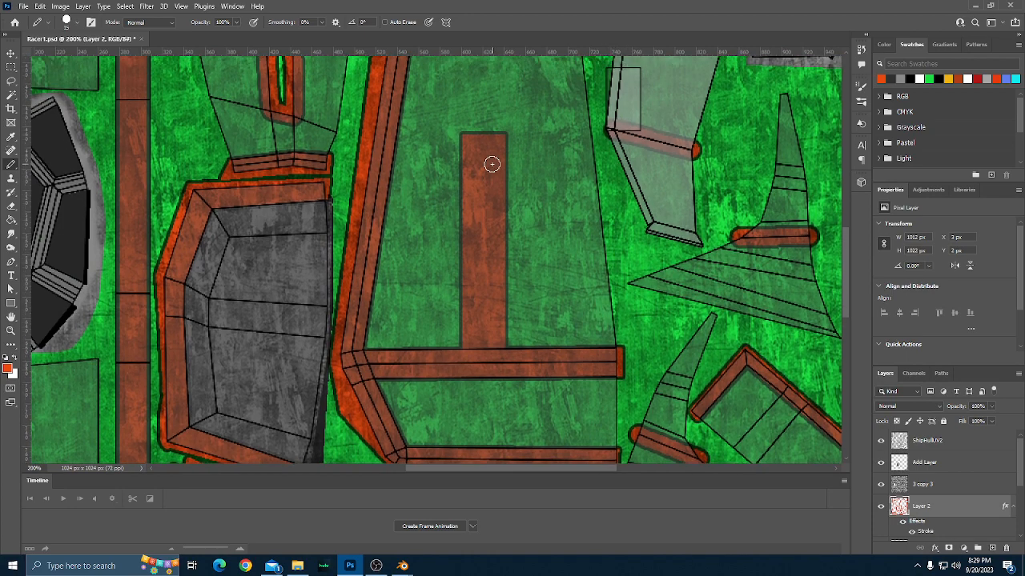
{"action": "scroll", "coordinate": [487, 178], "scroll_direction": "down", "scroll_amount": 3}
{"action": "scroll", "coordinate": [294, 303], "scroll_direction": "left", "scroll_amount": 5}
{"action": "scroll", "coordinate": [294, 304], "scroll_direction": "left", "scroll_amount": 10}
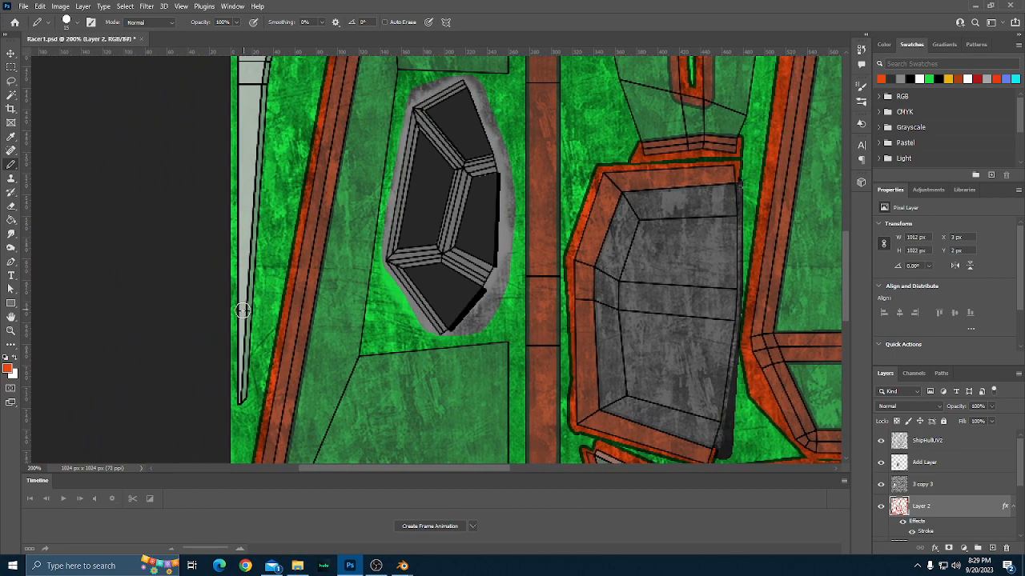
{"action": "left_click", "coordinate": [236, 310]}
Examine the new band and the orange-red trim on the surrounding UV islands across the canvas.
{"action": "scroll", "coordinate": [268, 256], "scroll_direction": "up", "scroll_amount": 5}
{"action": "scroll", "coordinate": [268, 252], "scroll_direction": "right", "scroll_amount": 5}
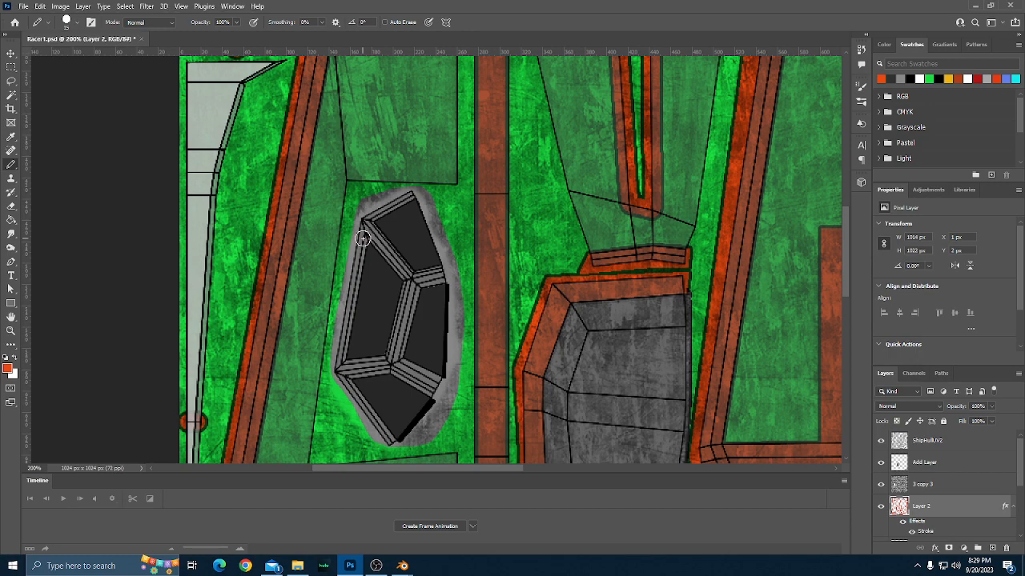
{"action": "scroll", "coordinate": [363, 238], "scroll_direction": "down", "scroll_amount": 1}
{"action": "scroll", "coordinate": [363, 239], "scroll_direction": "up", "scroll_amount": 1}
{"action": "scroll", "coordinate": [365, 241], "scroll_direction": "down", "scroll_amount": 1}
{"action": "key", "text": "ctrl+minus"}
{"action": "scroll", "coordinate": [493, 275], "scroll_direction": "up", "scroll_amount": 1}
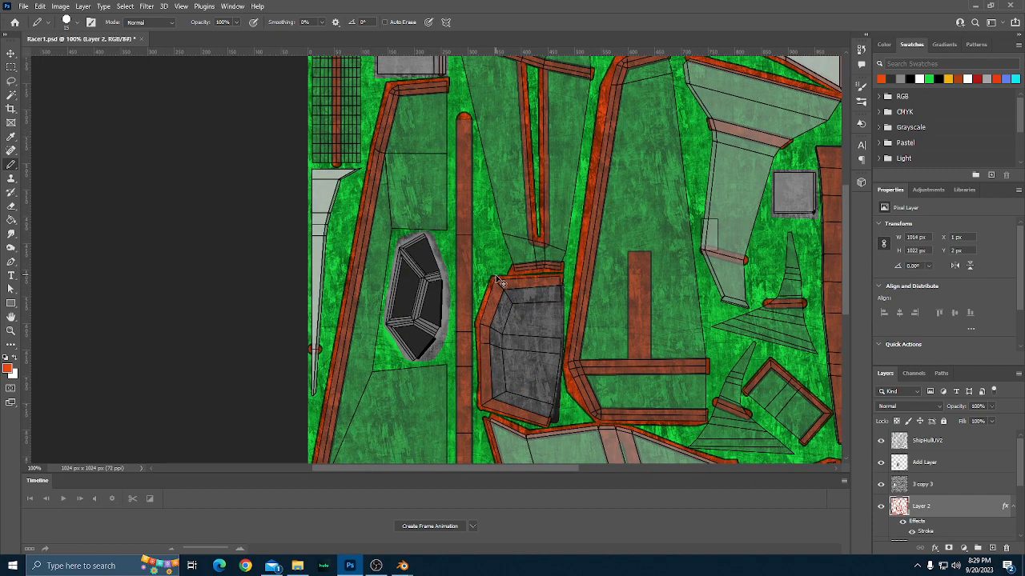
{"action": "scroll", "coordinate": [497, 278], "scroll_direction": "right", "scroll_amount": 4}
{"action": "scroll", "coordinate": [496, 279], "scroll_direction": "up", "scroll_amount": 5}
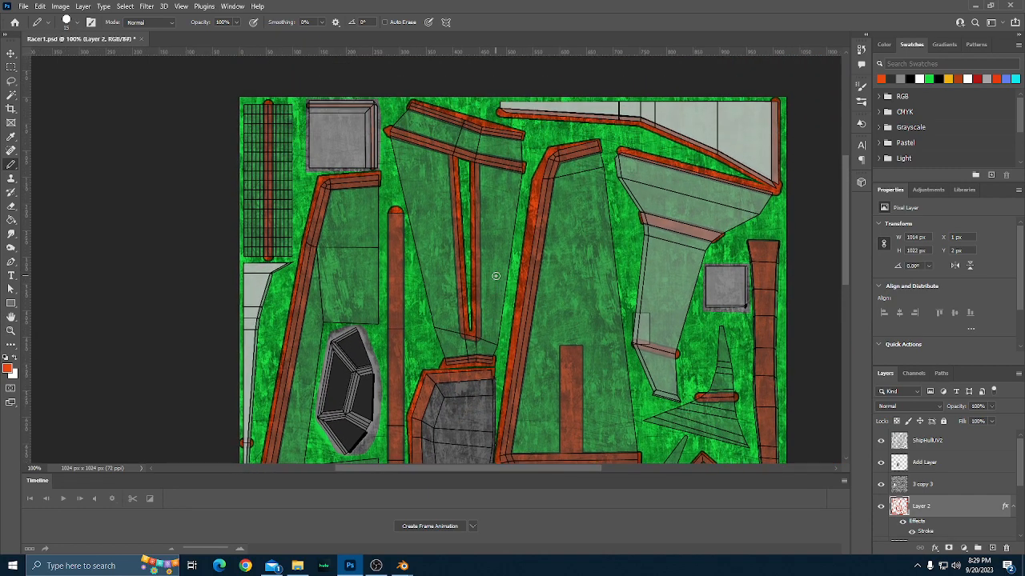
{"action": "scroll", "coordinate": [496, 275], "scroll_direction": "down", "scroll_amount": 3}
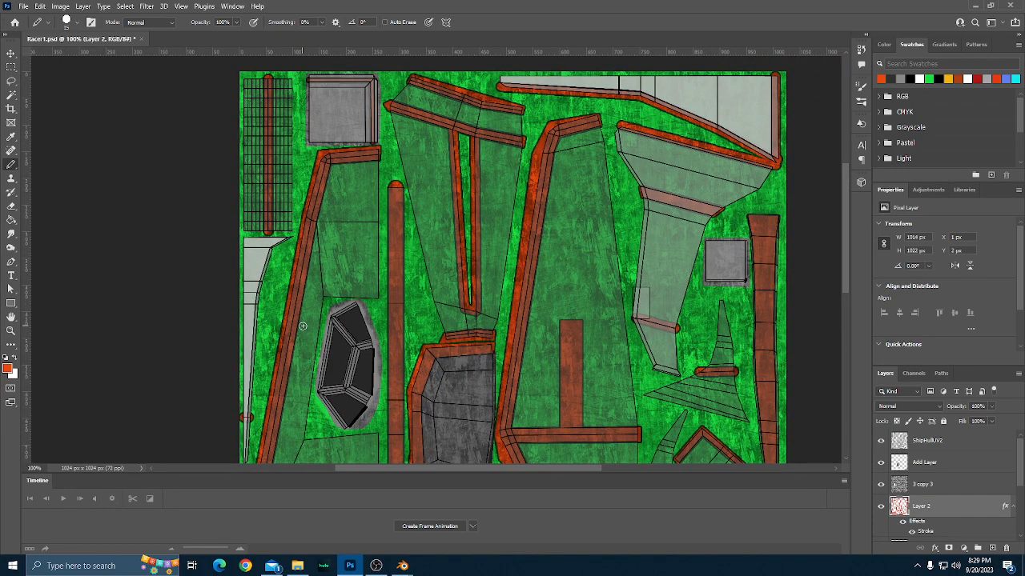
{"action": "scroll", "coordinate": [302, 326], "scroll_direction": "up", "scroll_amount": 1}
Try a band with a smaller pencil across the upper section of the narrow UV strip.
{"action": "key", "text": "bracketleft"}
{"action": "key", "text": "bracketleft"}
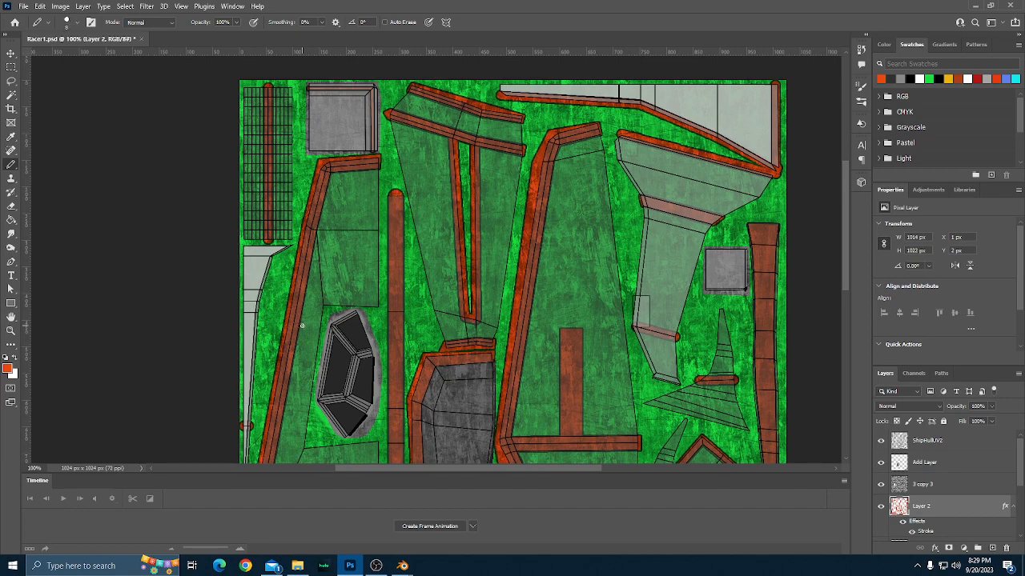
{"action": "key", "text": "ctrl+plus"}
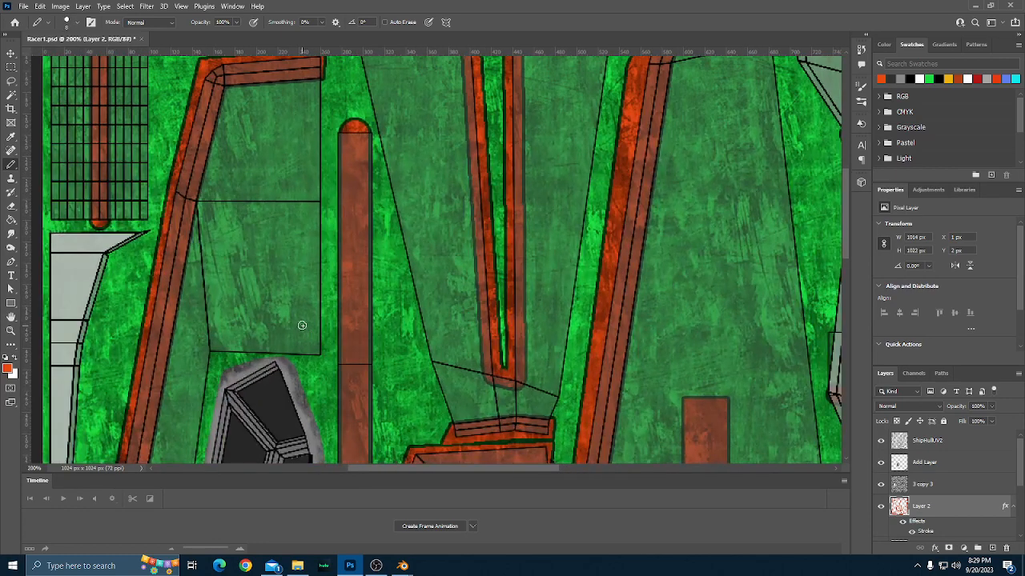
{"action": "scroll", "coordinate": [514, 293], "scroll_direction": "right", "scroll_amount": 3}
{"action": "scroll", "coordinate": [517, 292], "scroll_direction": "left", "scroll_amount": 4}
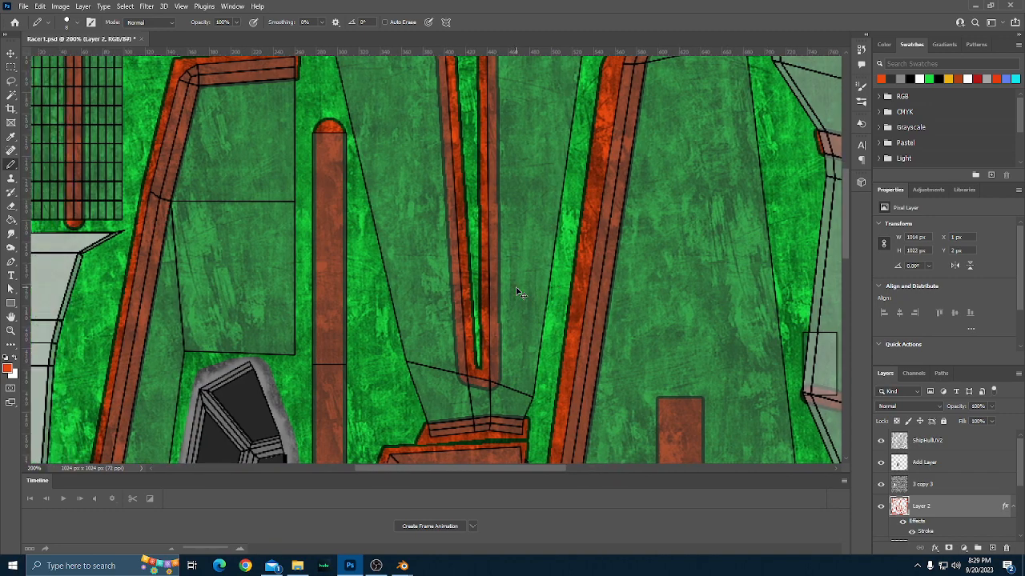
{"action": "scroll", "coordinate": [516, 292], "scroll_direction": "right", "scroll_amount": 6}
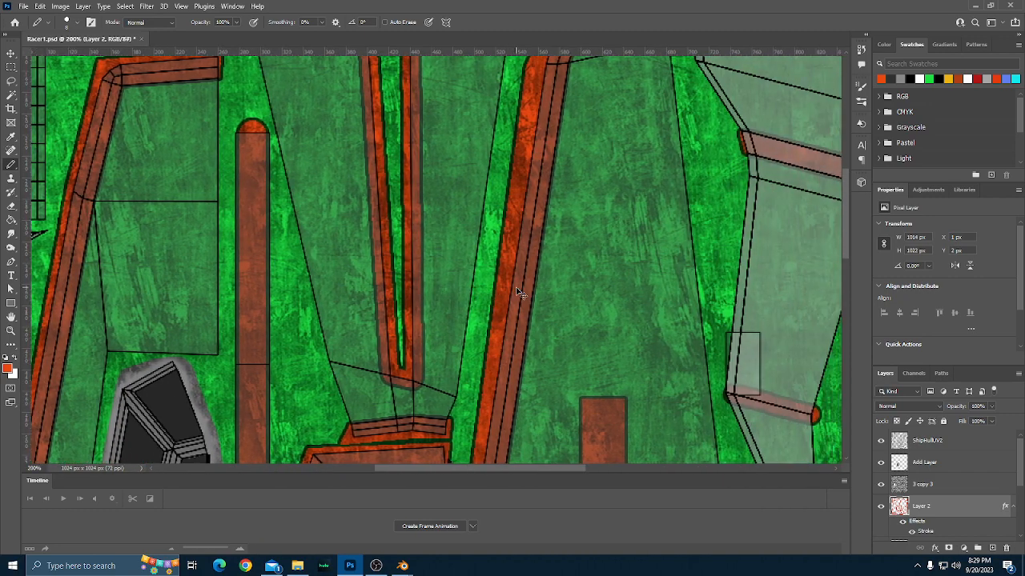
{"action": "scroll", "coordinate": [517, 293], "scroll_direction": "right", "scroll_amount": 4}
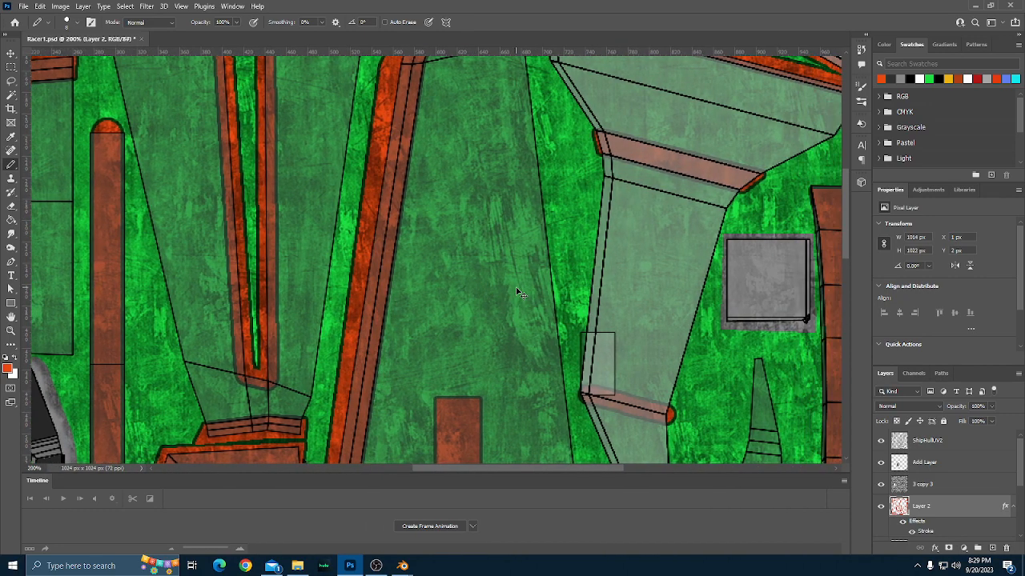
{"action": "scroll", "coordinate": [517, 293], "scroll_direction": "down", "scroll_amount": 3}
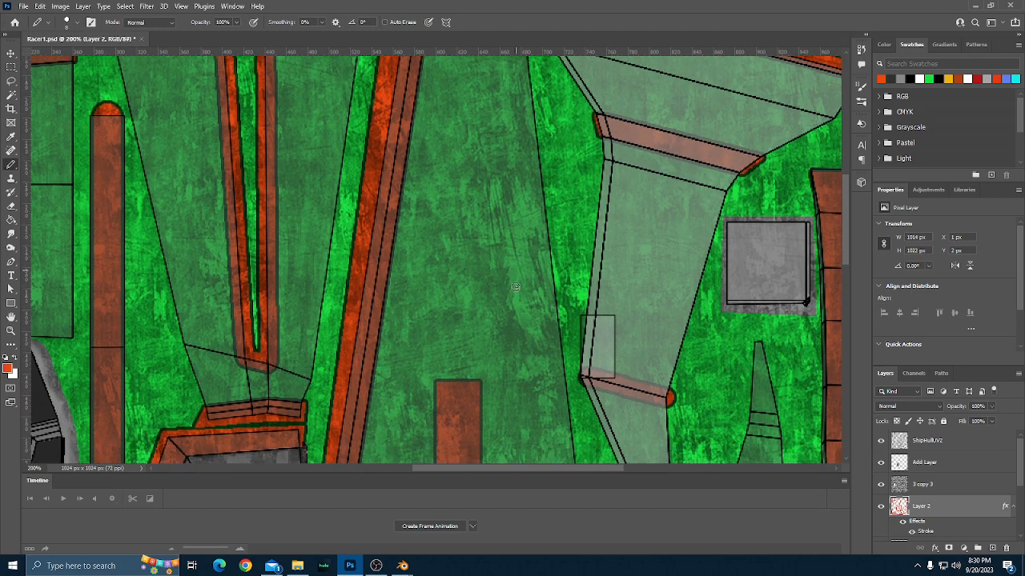
{"action": "scroll", "coordinate": [515, 286], "scroll_direction": "down", "scroll_amount": 2}
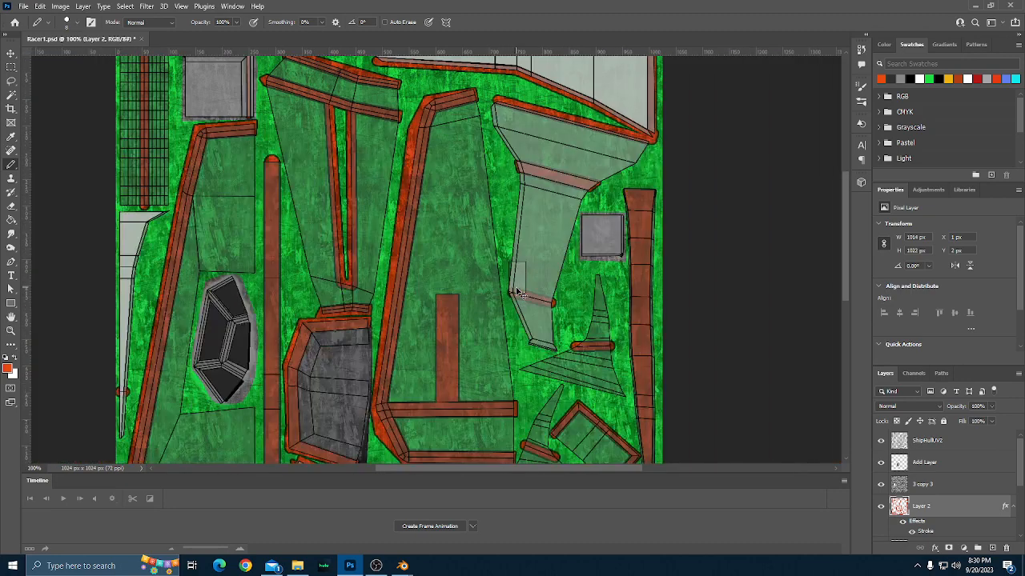
{"action": "scroll", "coordinate": [516, 290], "scroll_direction": "up", "scroll_amount": 1}
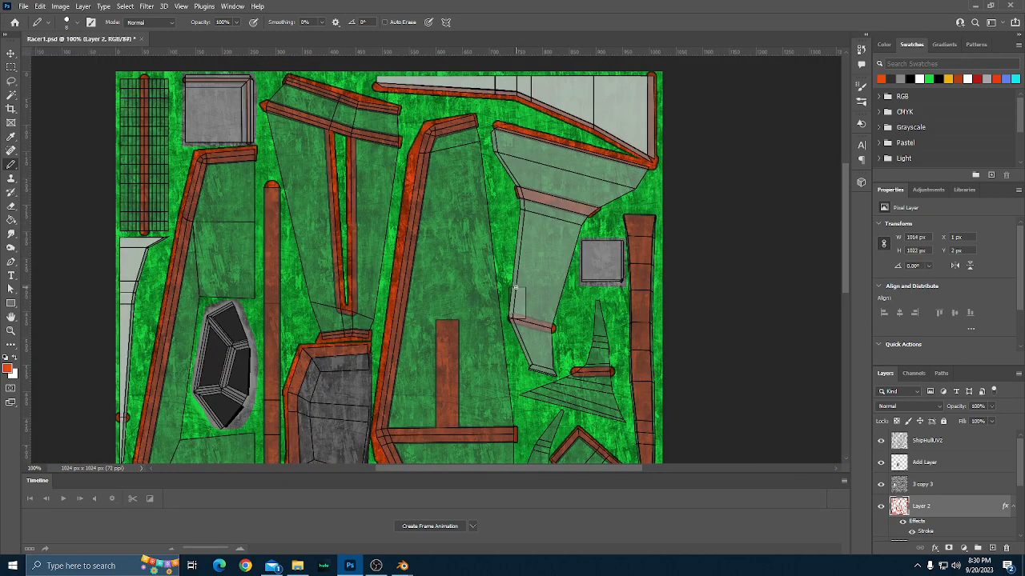
{"action": "scroll", "coordinate": [510, 164], "scroll_direction": "down", "scroll_amount": 3}
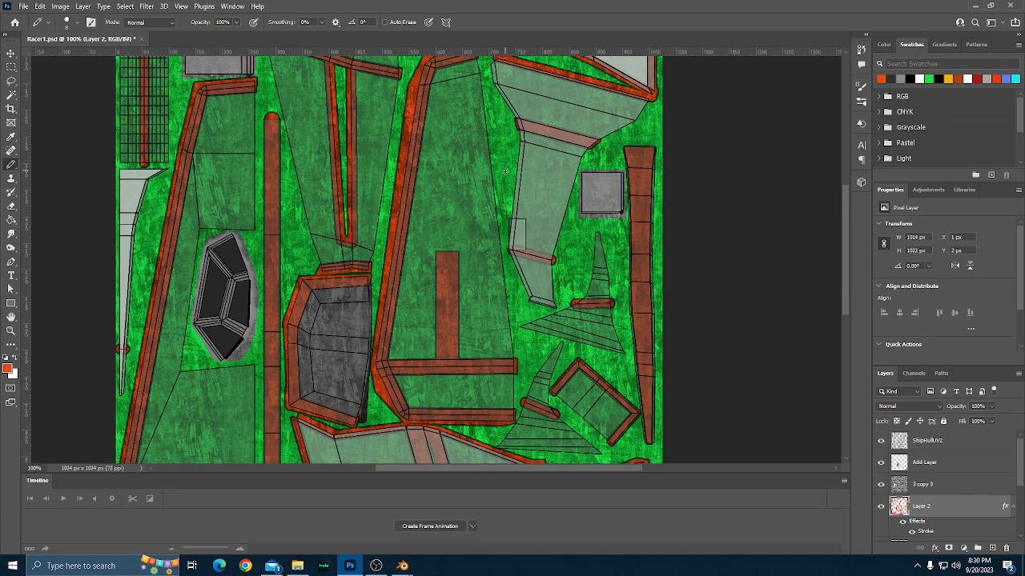
{"action": "scroll", "coordinate": [504, 171], "scroll_direction": "up", "scroll_amount": 3}
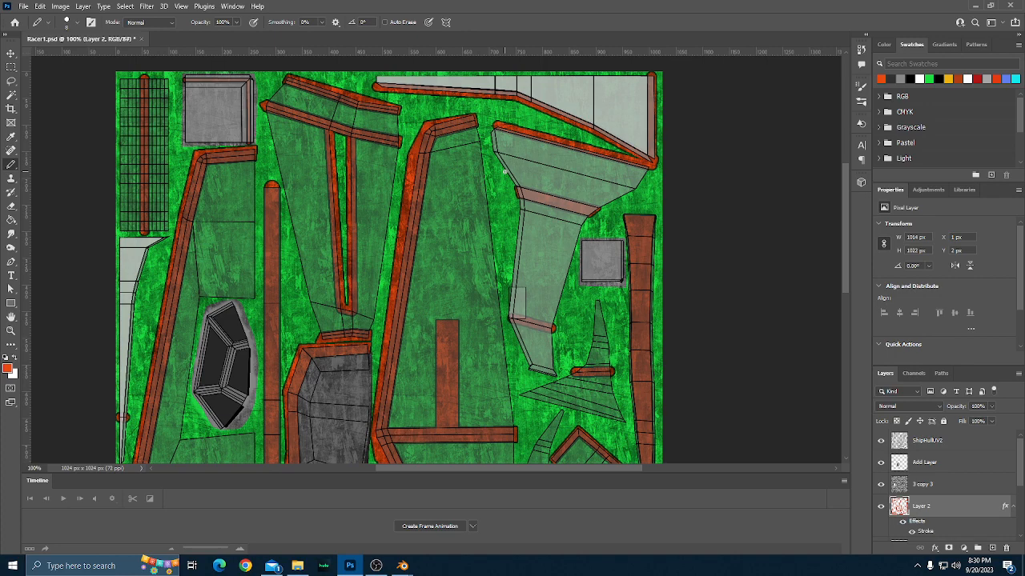
{"action": "scroll", "coordinate": [504, 171], "scroll_direction": "down", "scroll_amount": 2}
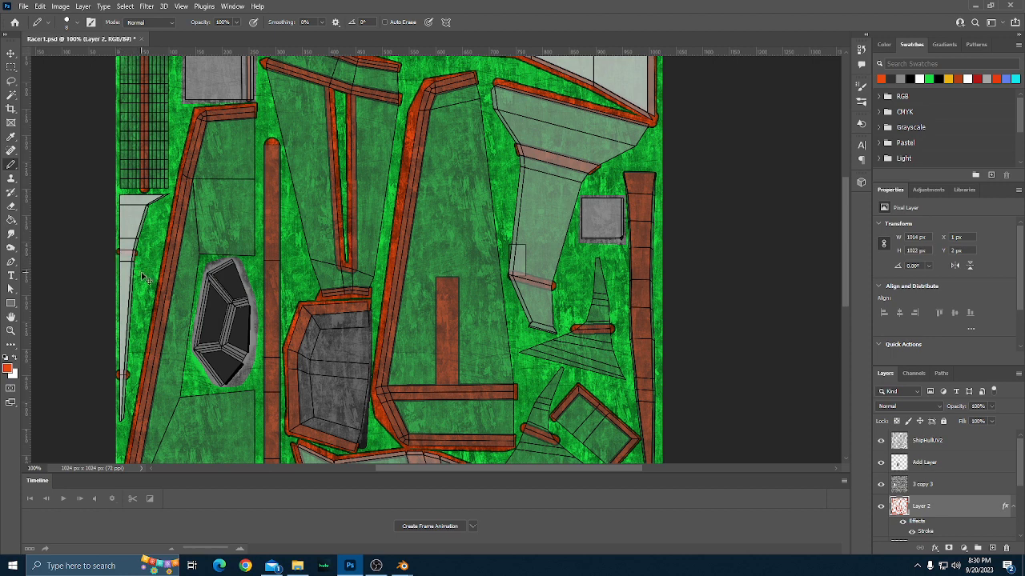
{"action": "key", "text": "ctrl+z"}
Outline a wider band across the upper section of the narrow UV strip with a 3 px pencil and fill it with orange-red.
{"action": "key", "text": "ctrl+plus"}
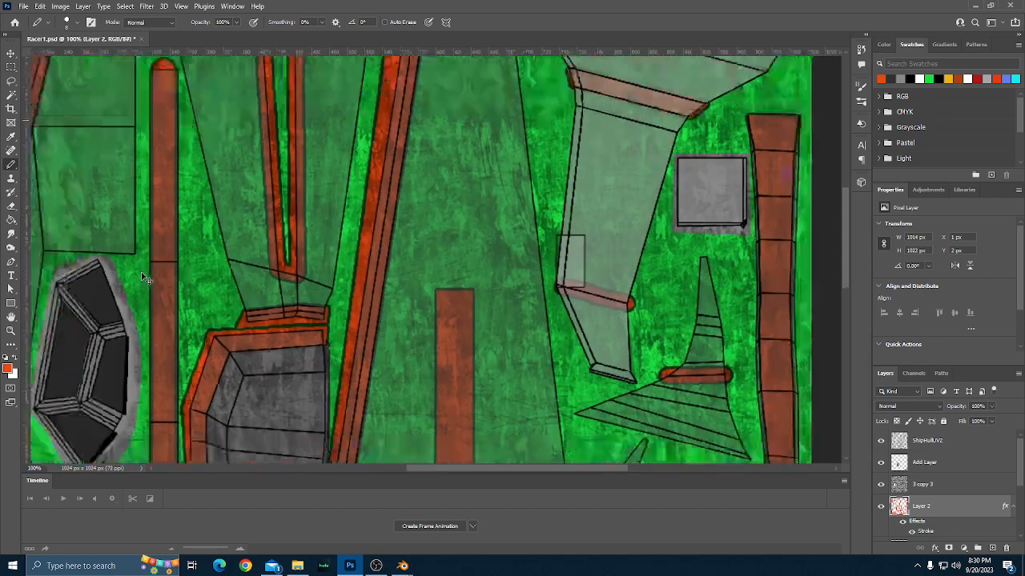
{"action": "scroll", "coordinate": [145, 278], "scroll_direction": "left", "scroll_amount": 10}
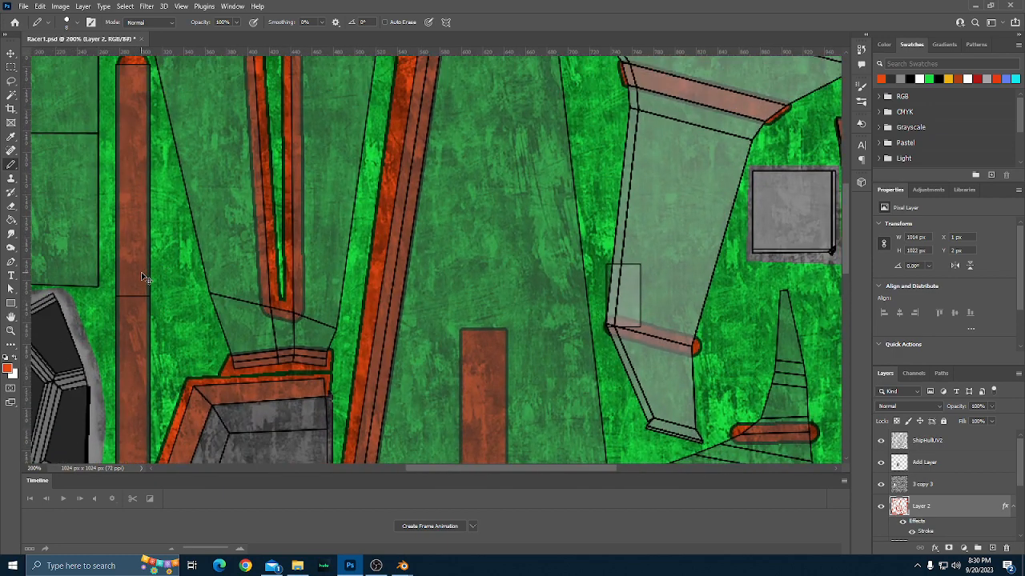
{"action": "scroll", "coordinate": [145, 277], "scroll_direction": "left", "scroll_amount": 2}
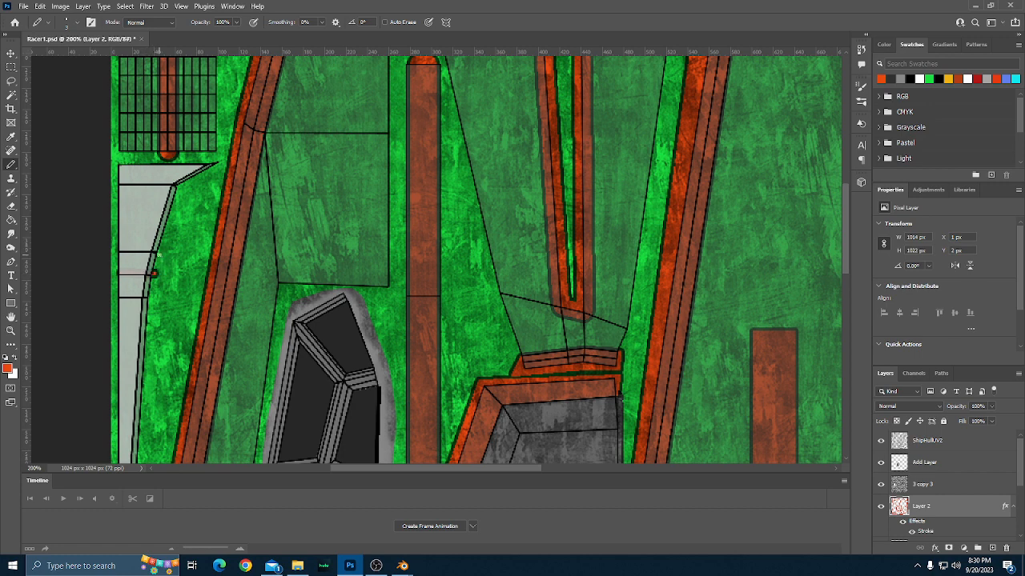
{"action": "left_click_drag", "start_coordinate": [153, 273], "coordinate": [155, 255]}
{"action": "left_click_drag", "start_coordinate": [118, 272], "coordinate": [118, 257]}
{"action": "key", "text": "g"}
{"action": "left_click", "coordinate": [137, 268]}
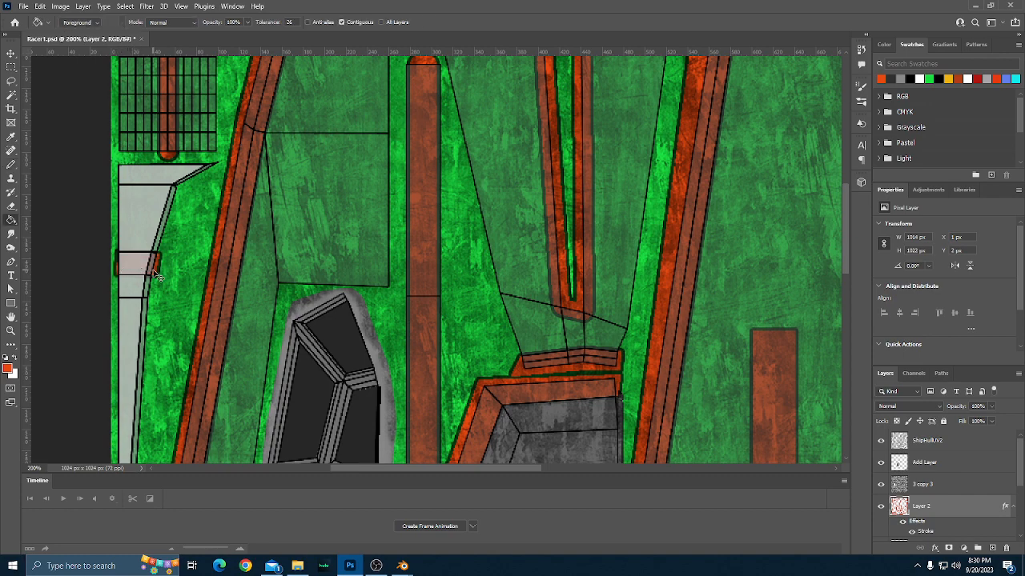
Hide the ShipHullUV2 layer to show the whole clean texture and save Racer1.psd.
{"action": "key", "text": "ctrl+0"}
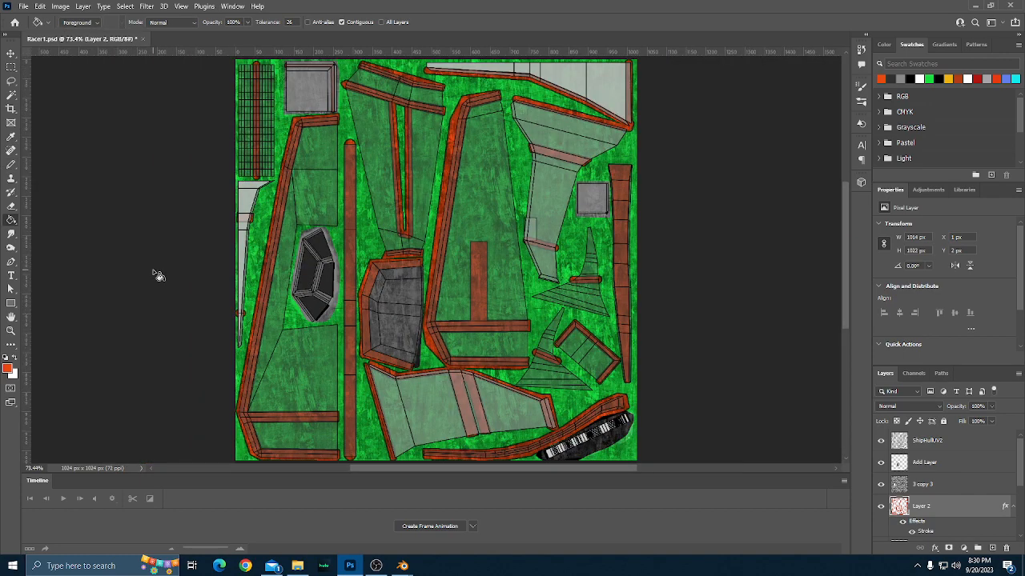
{"action": "left_click", "coordinate": [881, 440]}
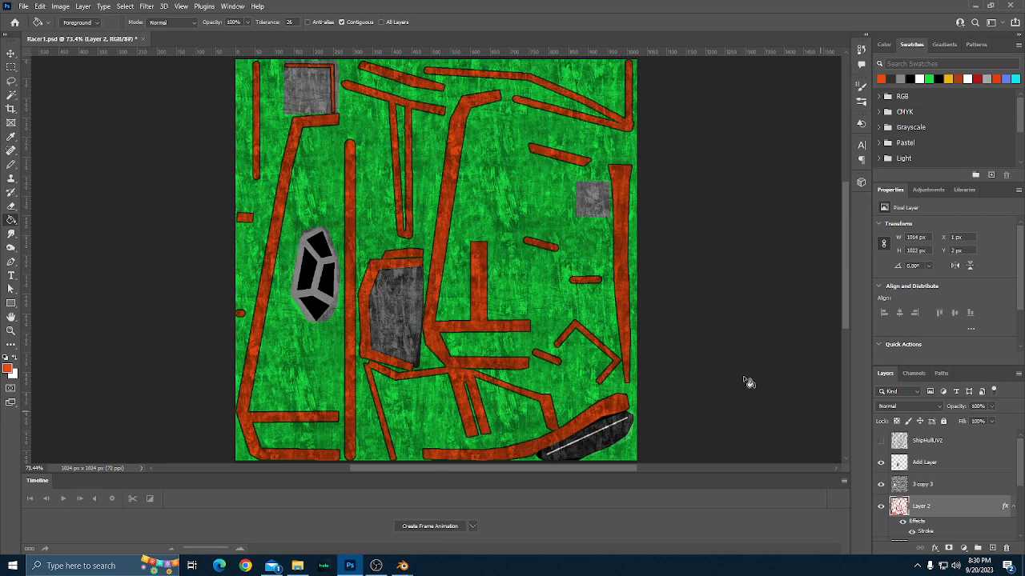
{"action": "scroll", "coordinate": [713, 359], "scroll_direction": "up", "scroll_amount": 2}
{"action": "scroll", "coordinate": [713, 359], "scroll_direction": "down", "scroll_amount": 2}
{"action": "scroll", "coordinate": [713, 359], "scroll_direction": "down", "scroll_amount": 3}
{"action": "scroll", "coordinate": [714, 360], "scroll_direction": "up", "scroll_amount": 5}
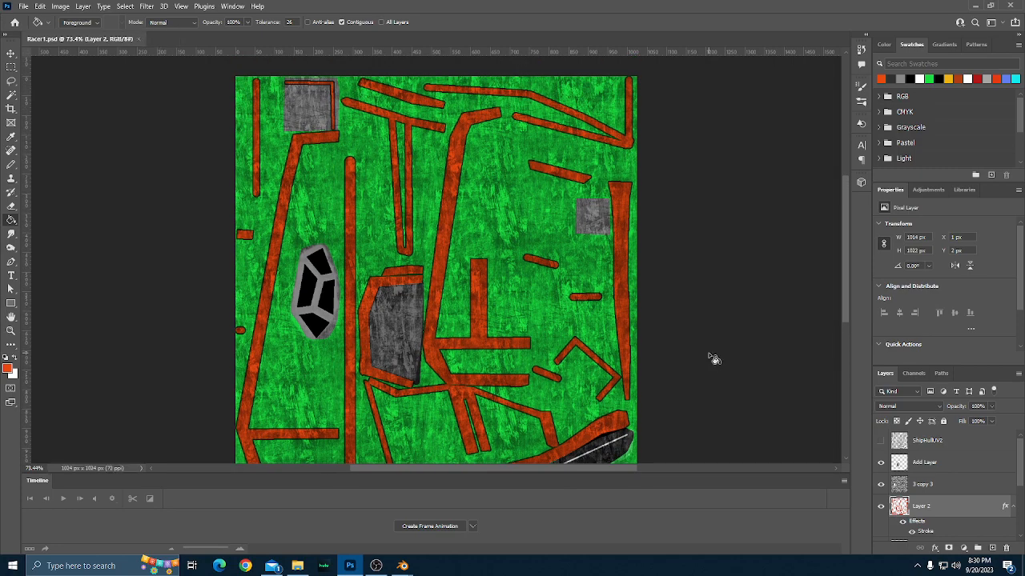
Export the clean hull texture for web as PNG-24, replacing Racer3Albedo.png in the Racer3 folder.
{"action": "key", "text": "ctrl+alt+shift+s"}
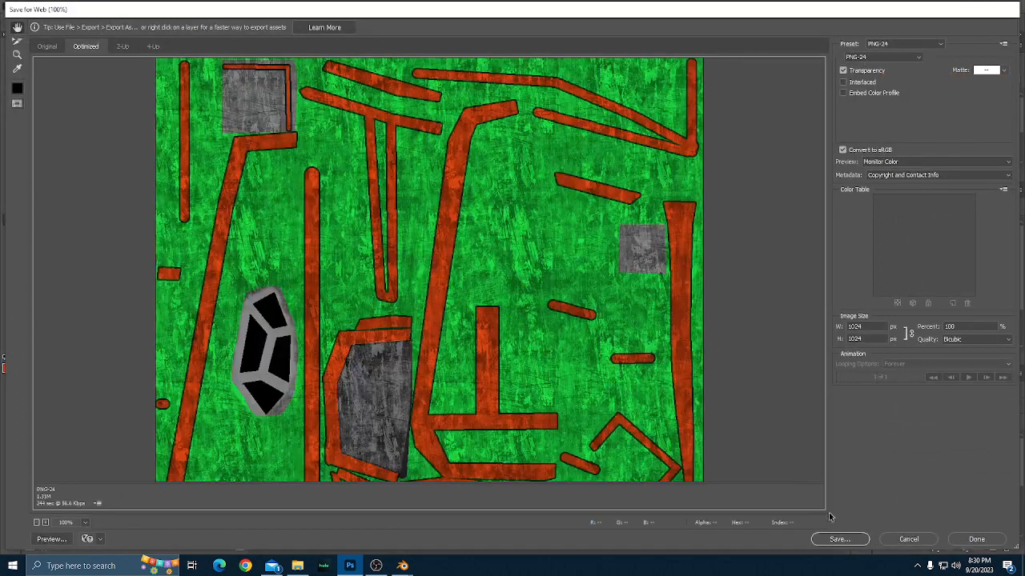
{"action": "left_click", "coordinate": [839, 542]}
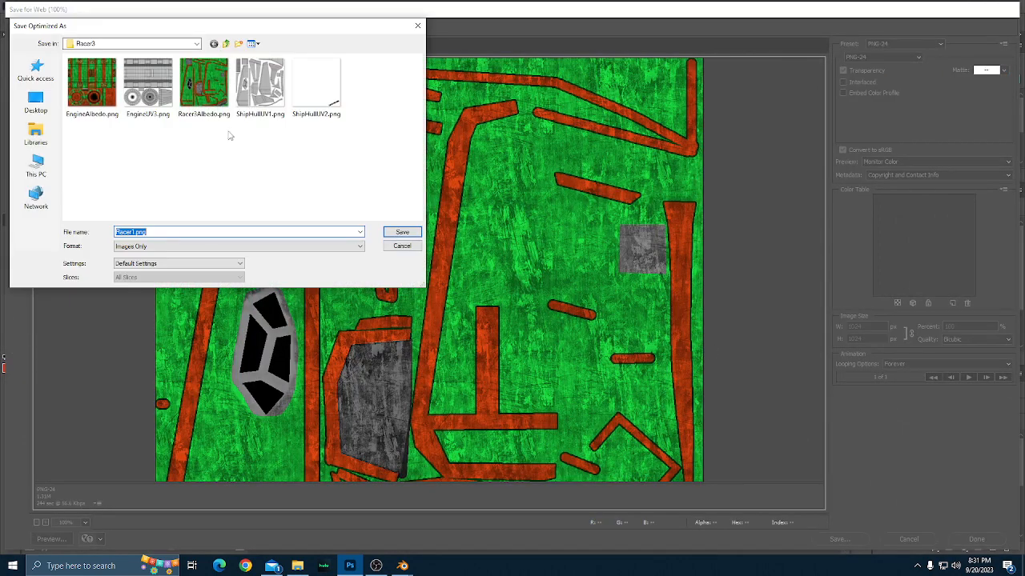
{"action": "left_click", "coordinate": [218, 103]}
{"action": "left_click", "coordinate": [393, 233]}
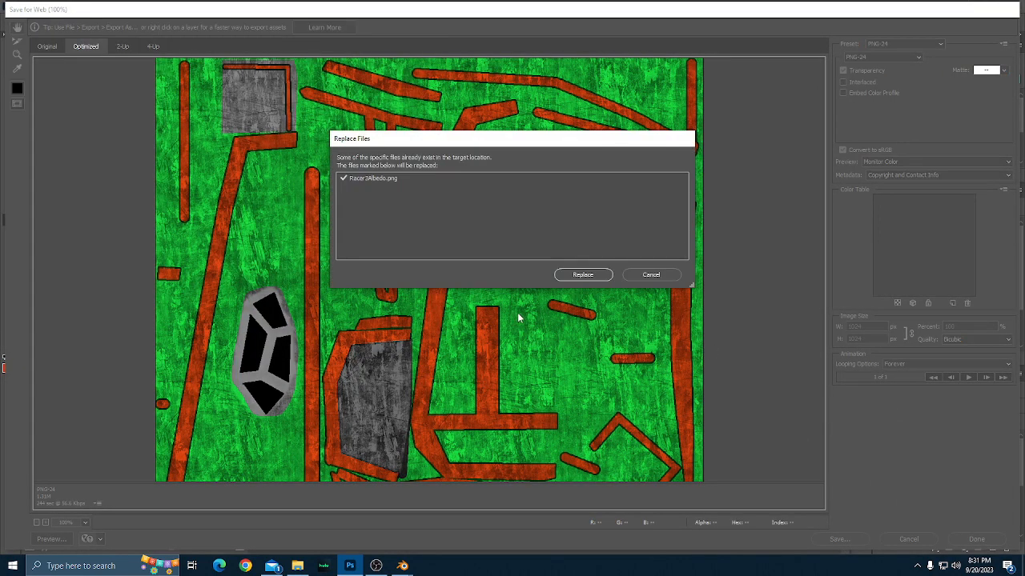
{"action": "left_click", "coordinate": [565, 277]}
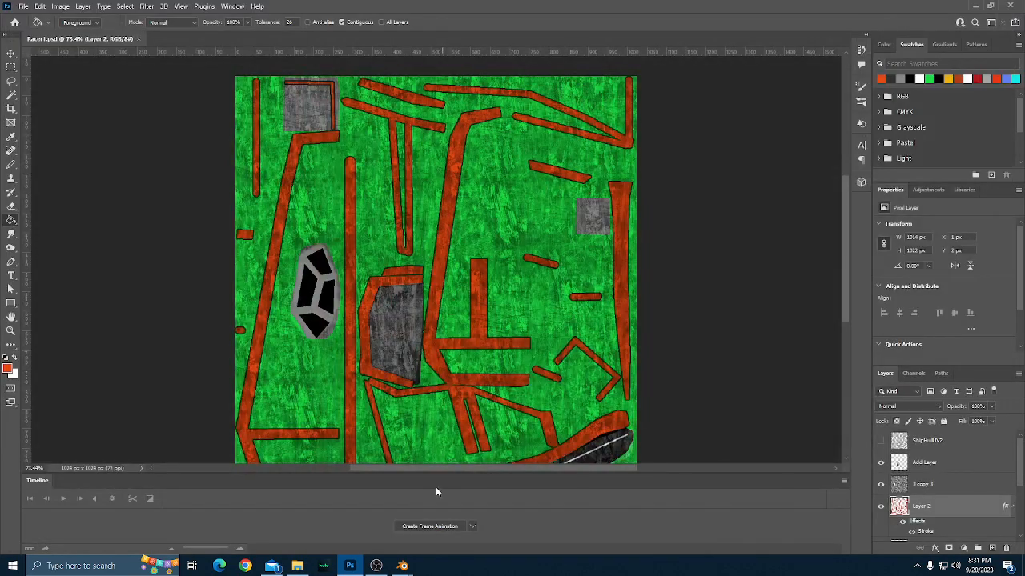
Switch to Blender and reload Racer3Albedo.png as the material's base color image, checking the trim on the ship.
{"action": "mouse_move", "coordinate": [404, 566]}
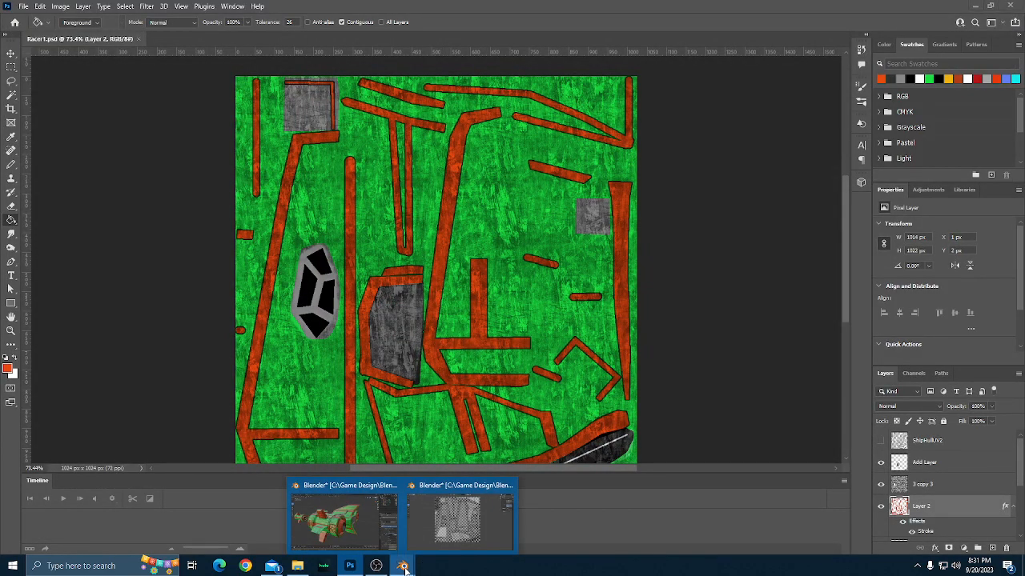
{"action": "left_click", "coordinate": [378, 491]}
{"action": "scroll", "coordinate": [567, 379], "scroll_direction": "down", "scroll_amount": 1}
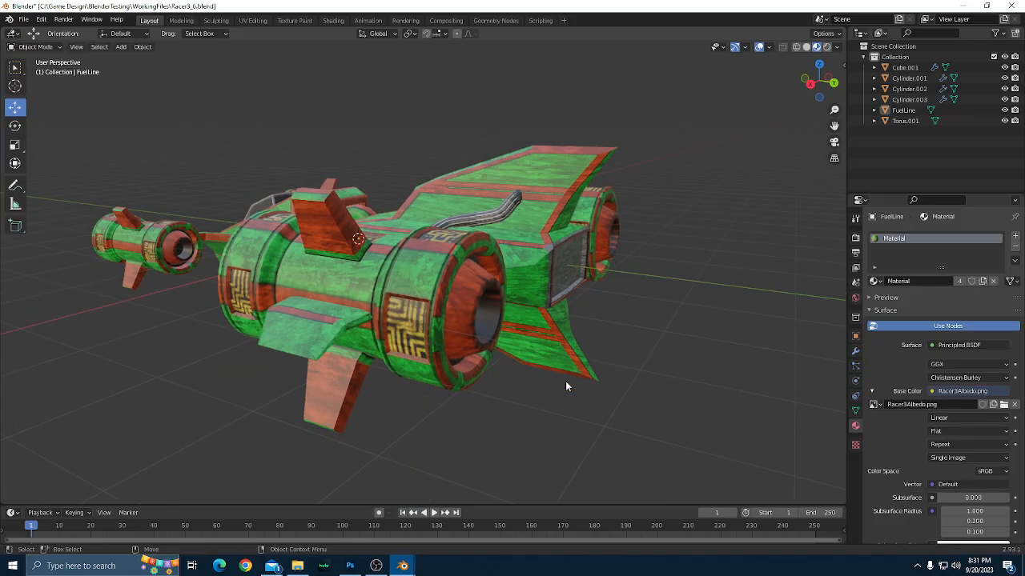
{"action": "left_click_drag", "start_coordinate": [565, 381], "coordinate": [480, 453]}
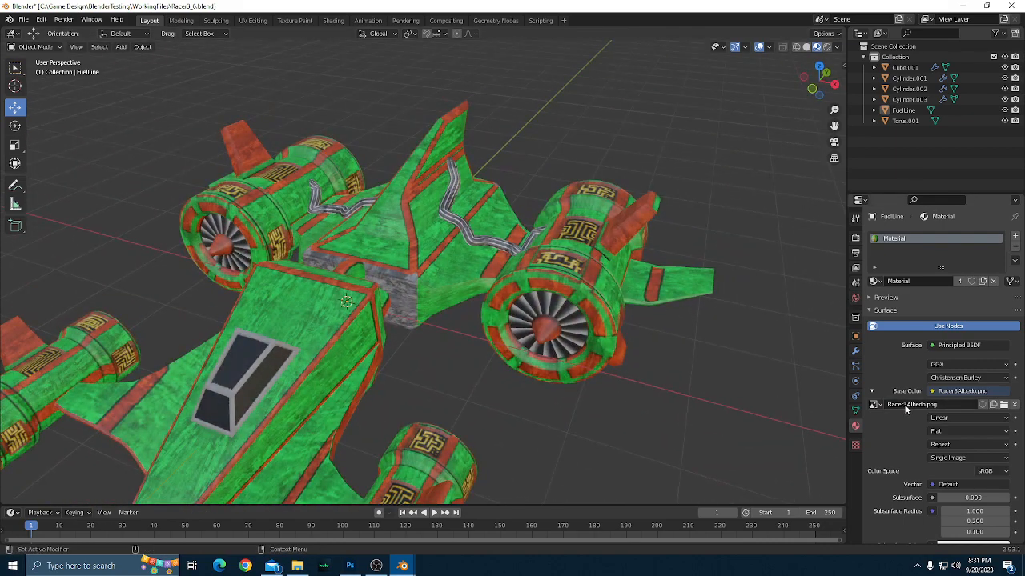
{"action": "left_click", "coordinate": [1004, 404]}
{"action": "double_click", "coordinate": [412, 132]}
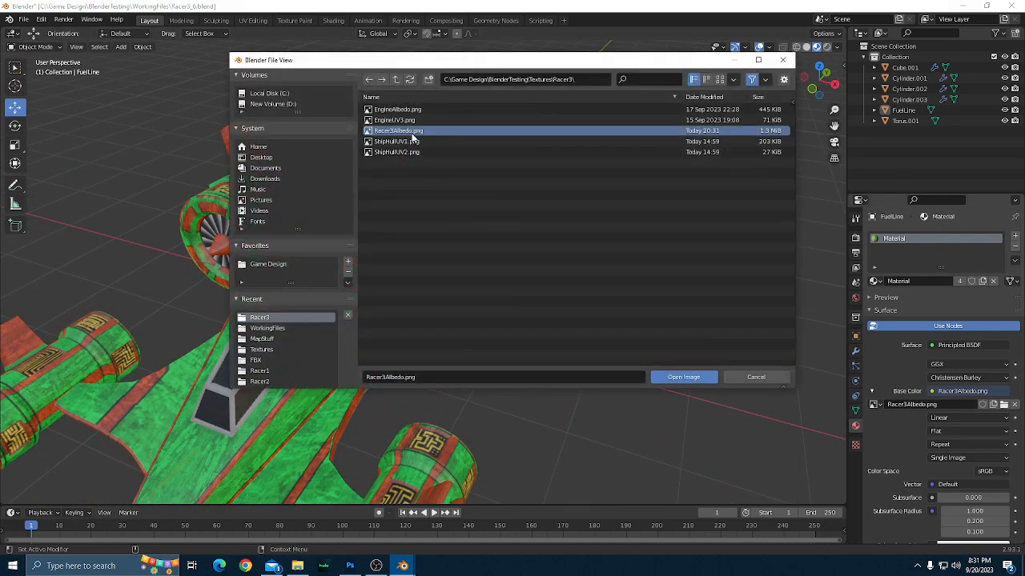
{"action": "left_click_drag", "start_coordinate": [466, 391], "coordinate": [560, 377]}
{"action": "scroll", "coordinate": [620, 367], "scroll_direction": "up", "scroll_amount": 3}
{"action": "left_click_drag", "start_coordinate": [619, 366], "coordinate": [524, 371]}
{"action": "left_click_drag", "start_coordinate": [468, 363], "coordinate": [396, 364]}
{"action": "scroll", "coordinate": [395, 365], "scroll_direction": "down", "scroll_amount": 6}
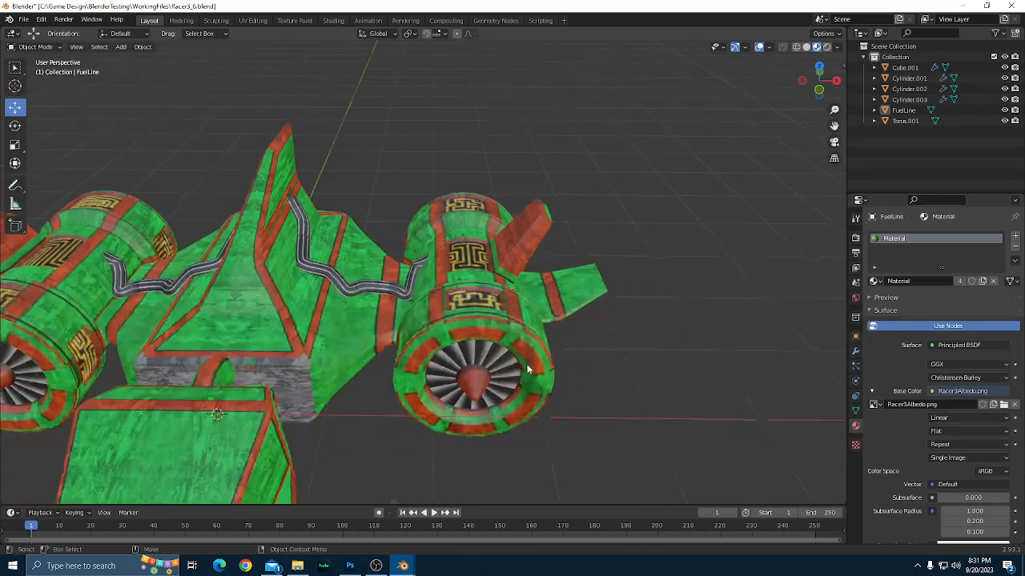
In Photoshop, show the ShipHullUV2 layer and extend the pale UV island's lower orange-red band past its left edge with a 15 px pencil.
{"action": "left_click", "coordinate": [350, 566]}
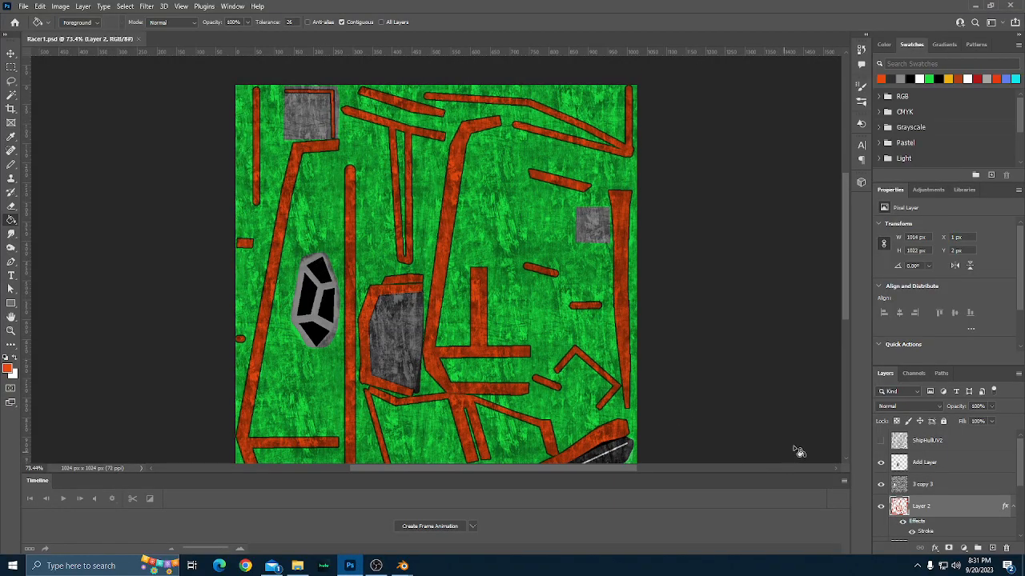
{"action": "left_click", "coordinate": [881, 440]}
{"action": "scroll", "coordinate": [373, 274], "scroll_direction": "down", "scroll_amount": 1}
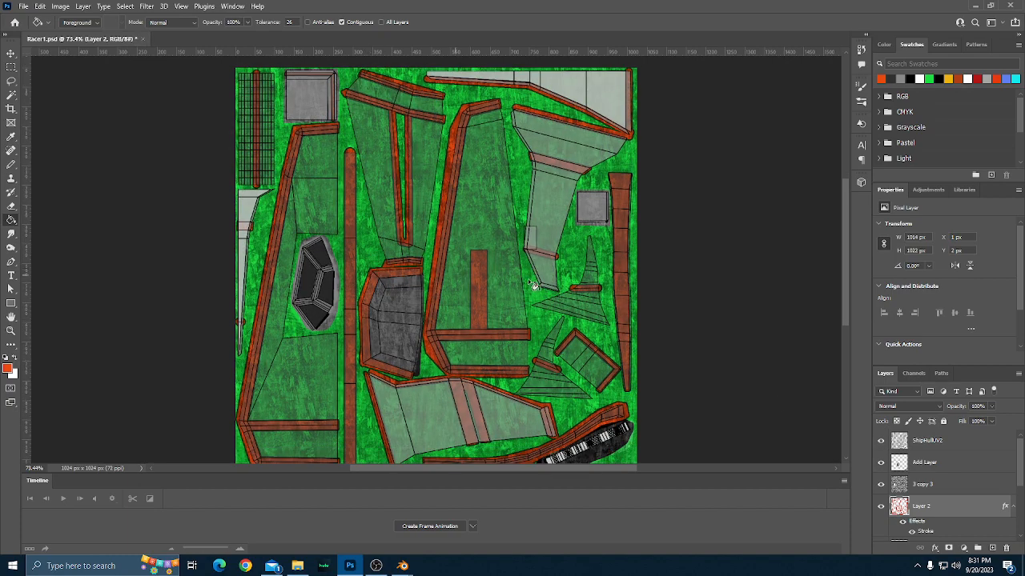
{"action": "scroll", "coordinate": [541, 286], "scroll_direction": "up", "scroll_amount": 4}
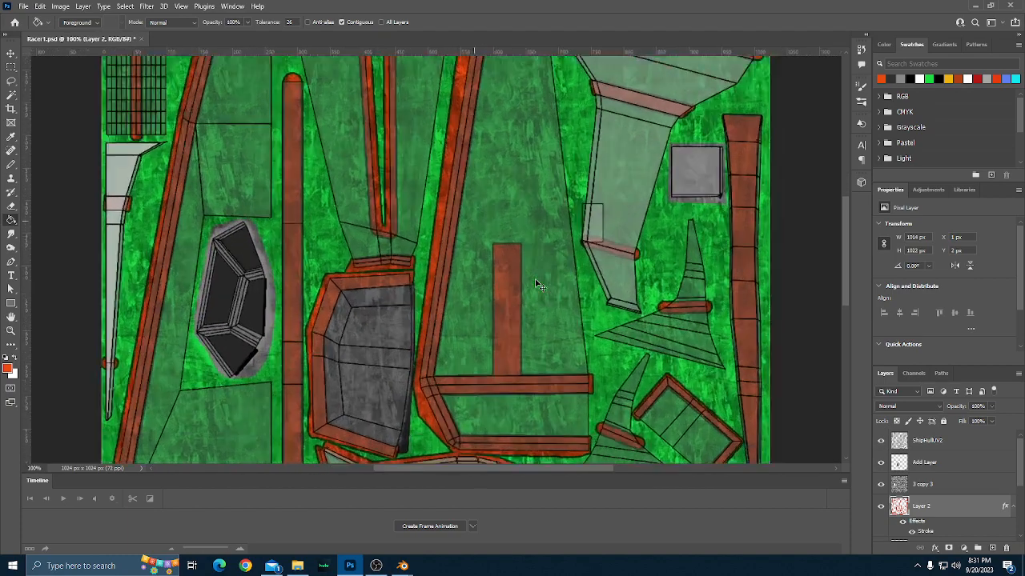
{"action": "scroll", "coordinate": [549, 272], "scroll_direction": "right", "scroll_amount": 5}
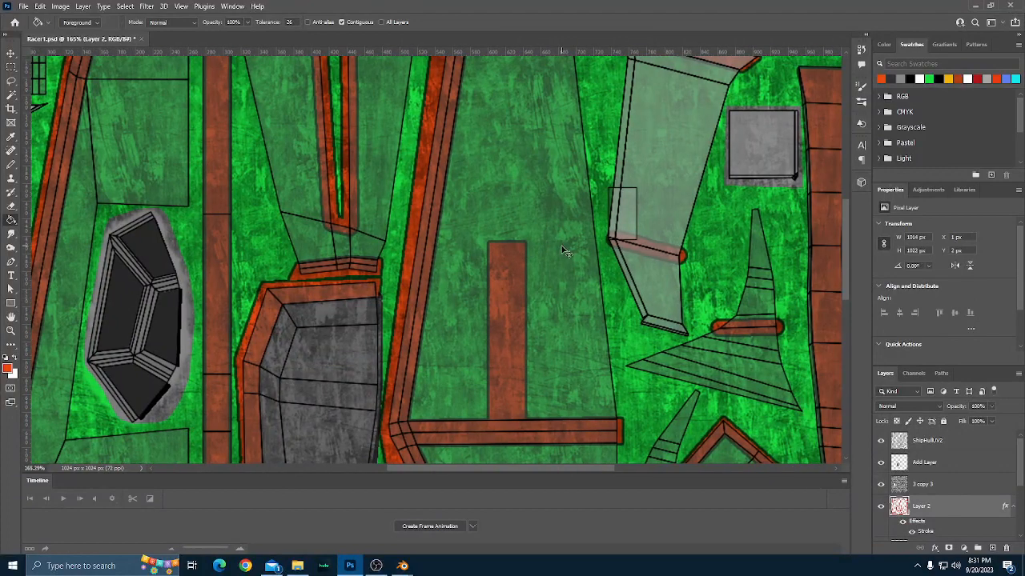
{"action": "key", "text": "b"}
{"action": "scroll", "coordinate": [535, 262], "scroll_direction": "up", "scroll_amount": 1}
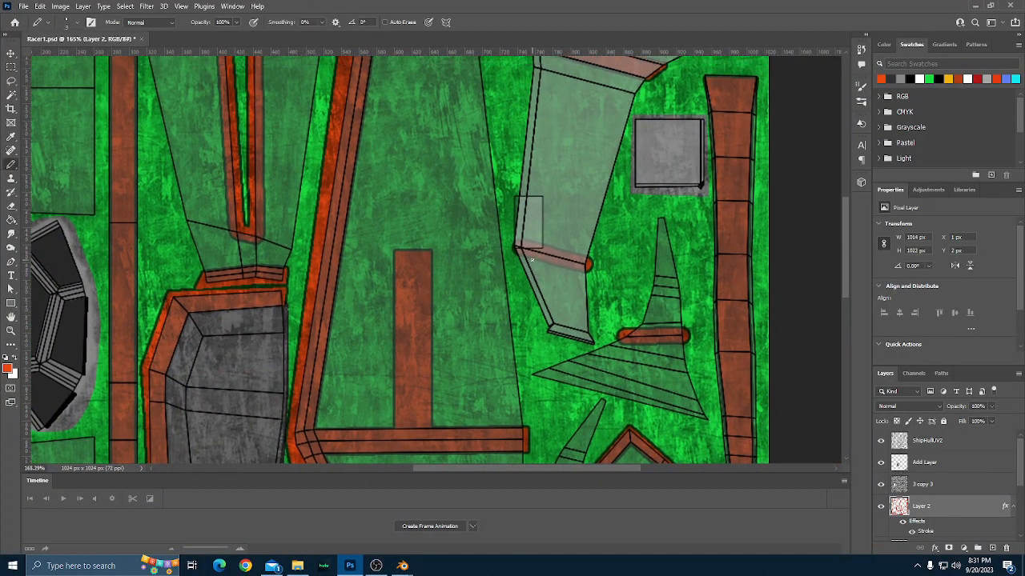
{"action": "scroll", "coordinate": [531, 260], "scroll_direction": "up", "scroll_amount": 5}
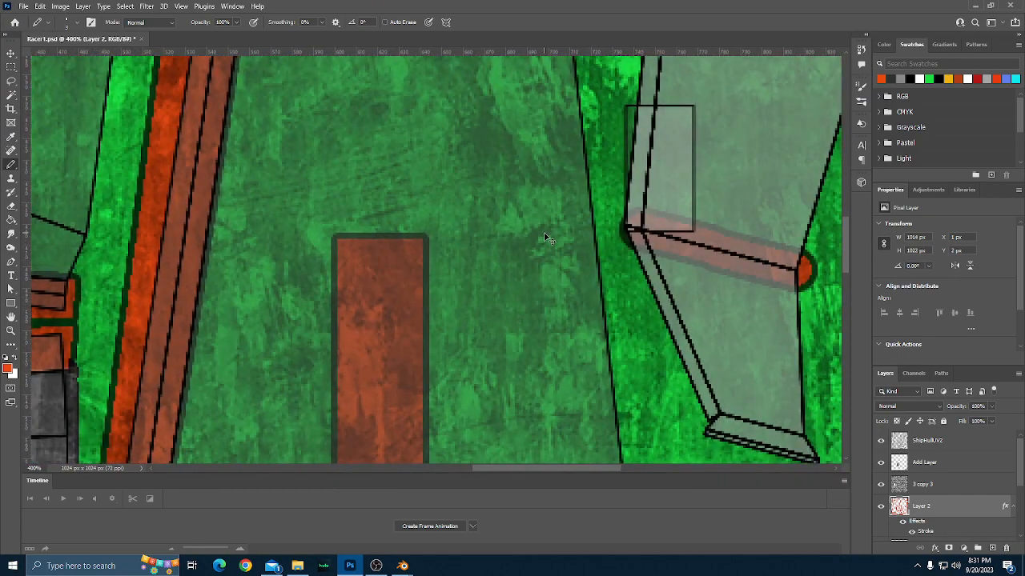
{"action": "scroll", "coordinate": [548, 238], "scroll_direction": "right", "scroll_amount": 5}
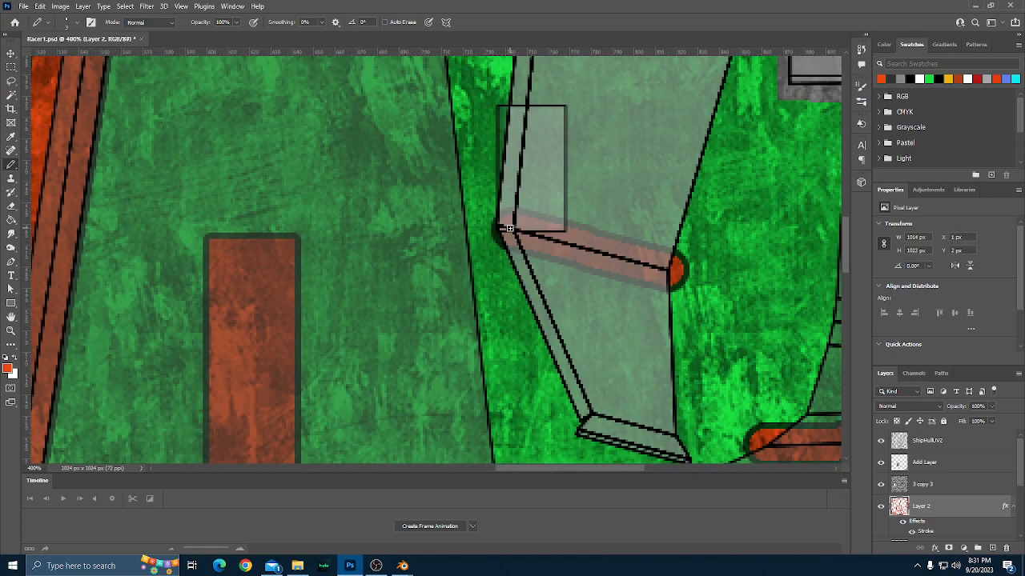
{"action": "key", "text": "bracketright"}
{"action": "key", "text": "bracketright"}
{"action": "key", "text": "bracketright"}
{"action": "left_click", "coordinate": [489, 226]}
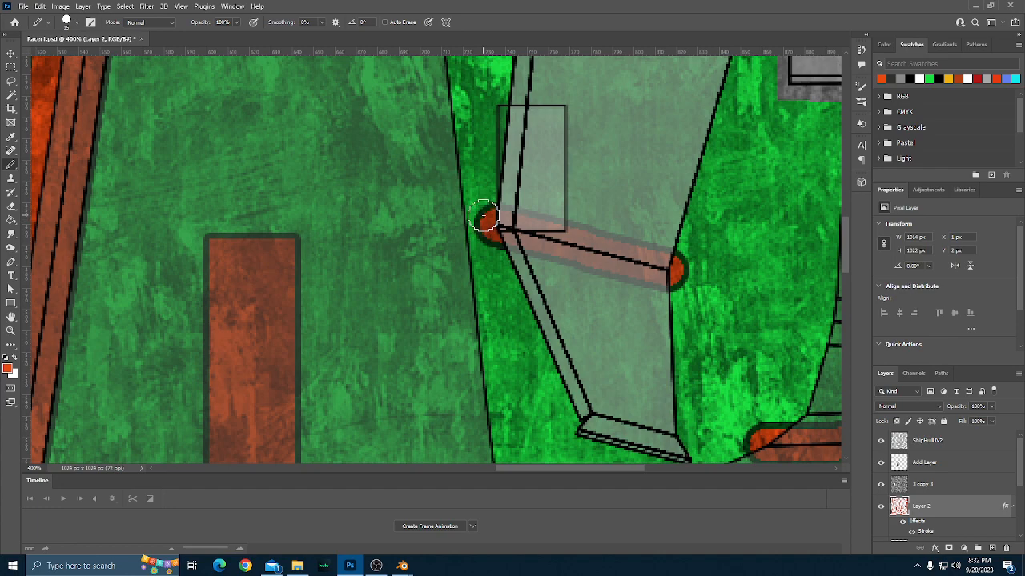
{"action": "scroll", "coordinate": [511, 268], "scroll_direction": "up", "scroll_amount": 5}
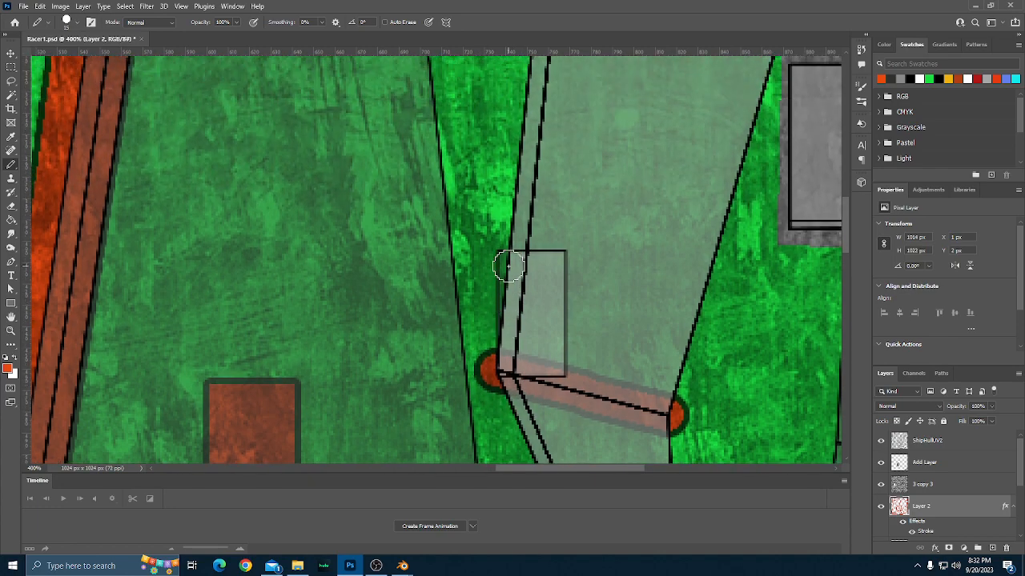
{"action": "scroll", "coordinate": [509, 266], "scroll_direction": "down", "scroll_amount": 2}
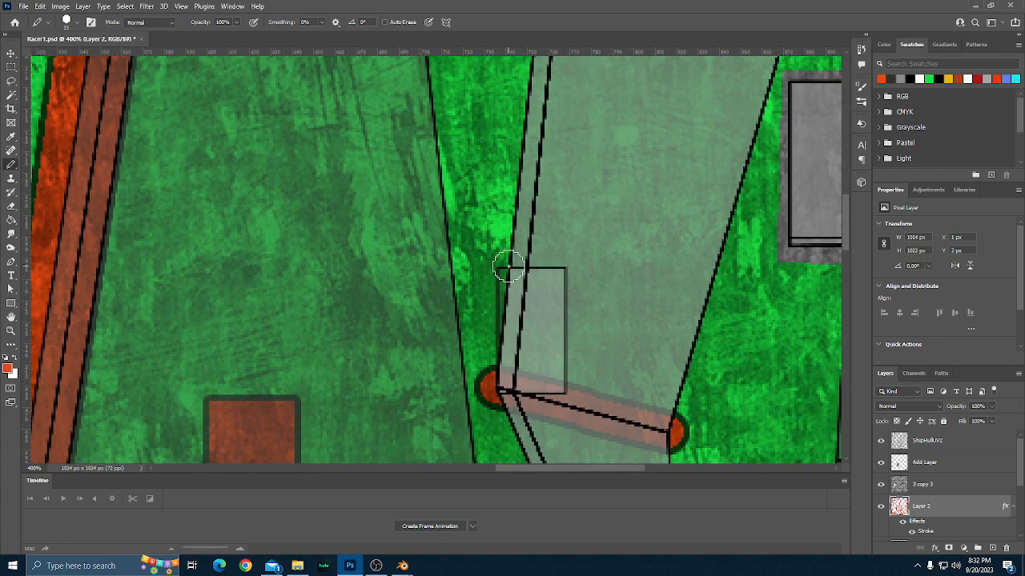
Hide the ShipHullUV2 layer and export the updated texture as PNG-24 over Racer3Albedo.png.
{"action": "key", "text": "ctrl+0"}
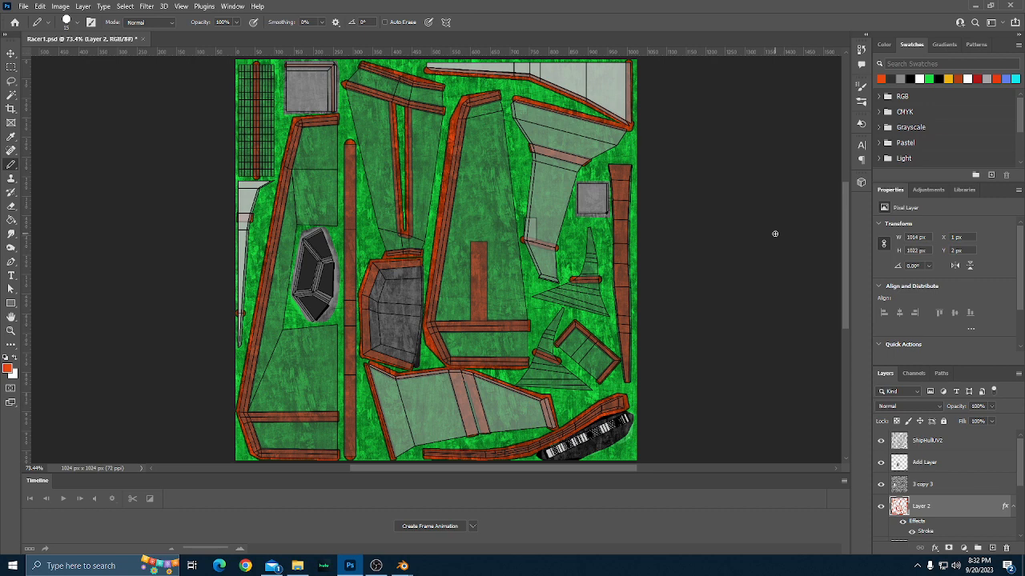
{"action": "scroll", "coordinate": [775, 234], "scroll_direction": "up", "scroll_amount": 1}
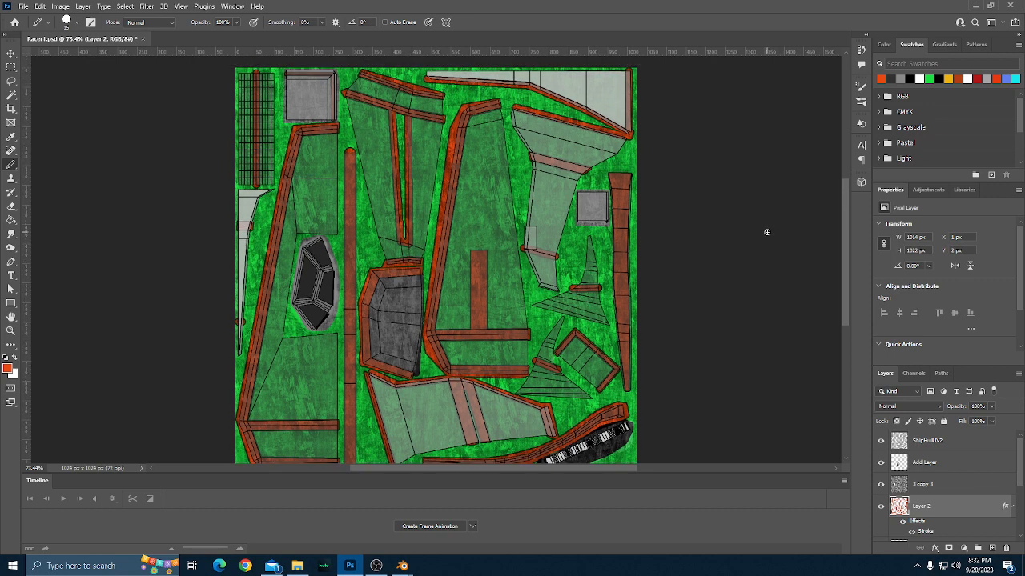
{"action": "scroll", "coordinate": [766, 232], "scroll_direction": "down", "scroll_amount": 1}
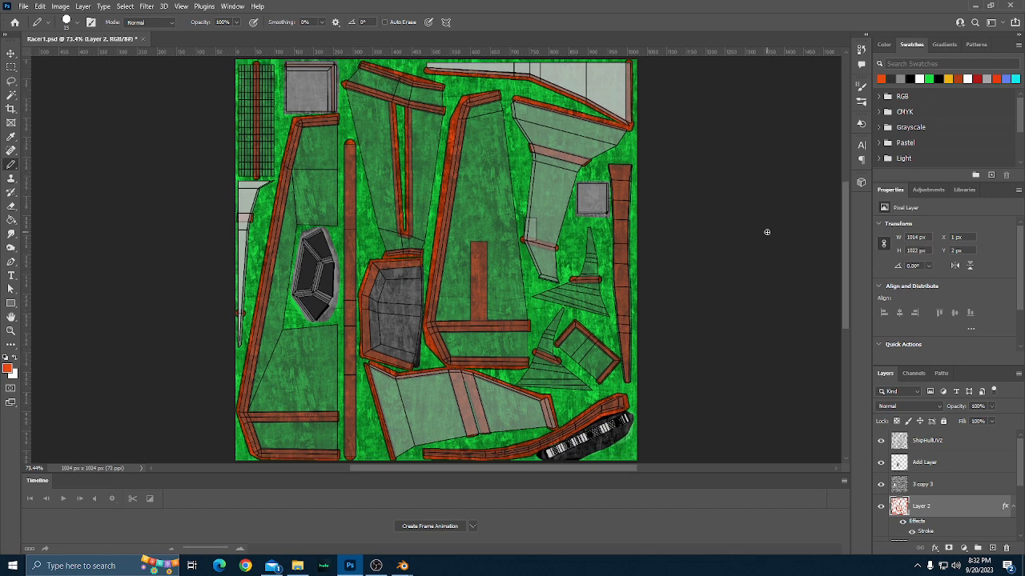
{"action": "left_click", "coordinate": [881, 441]}
{"action": "scroll", "coordinate": [743, 324], "scroll_direction": "down", "scroll_amount": 1}
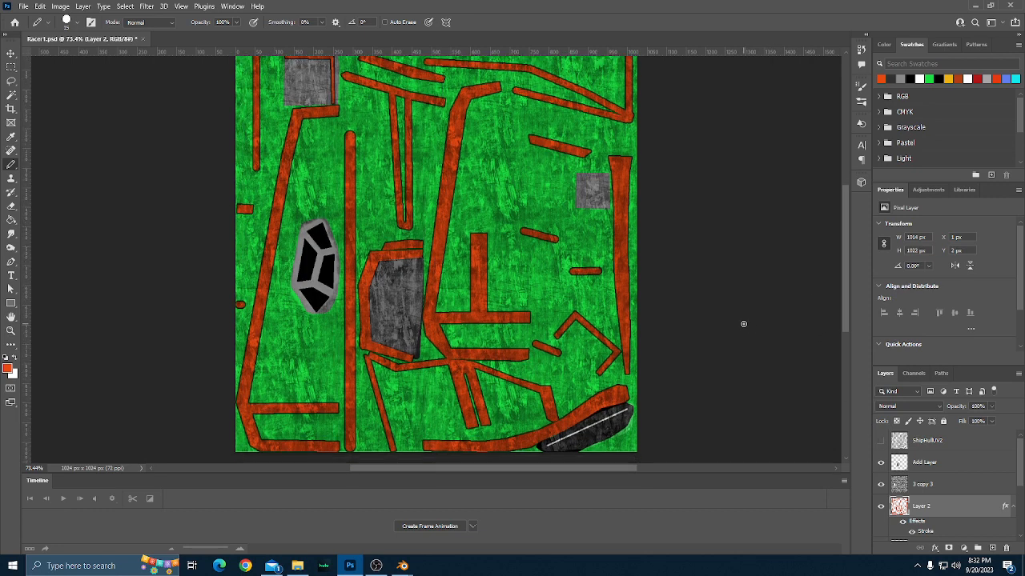
{"action": "key", "text": "ctrl+alt+shift+s"}
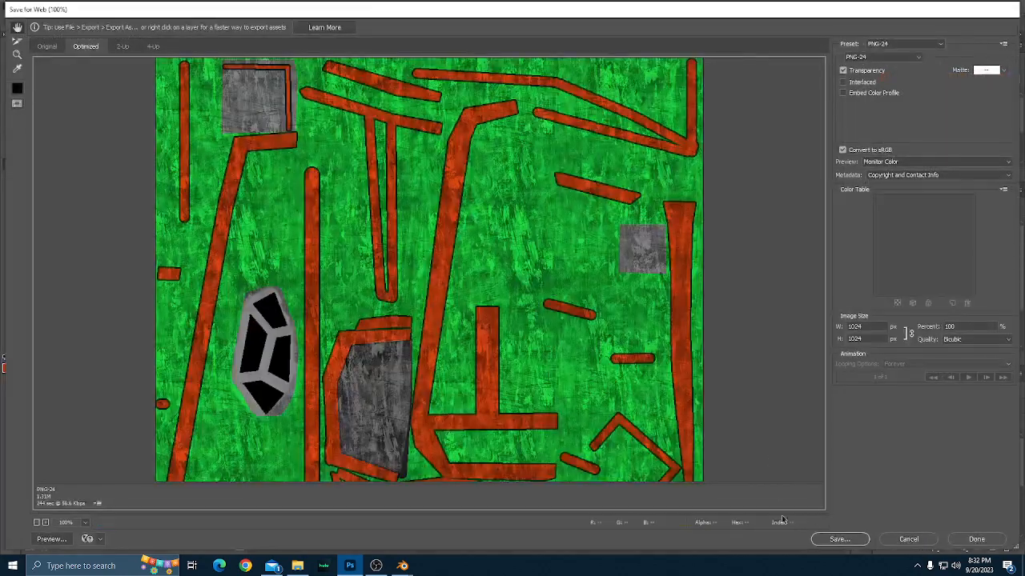
{"action": "key", "text": "Return"}
{"action": "left_click", "coordinate": [204, 87]}
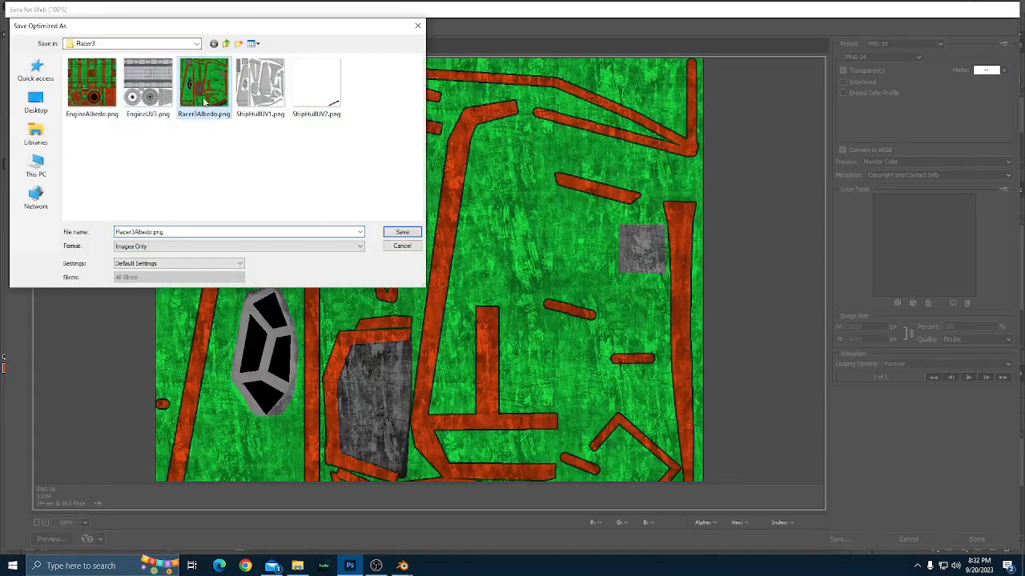
{"action": "left_click", "coordinate": [400, 230]}
{"action": "left_click", "coordinate": [584, 272]}
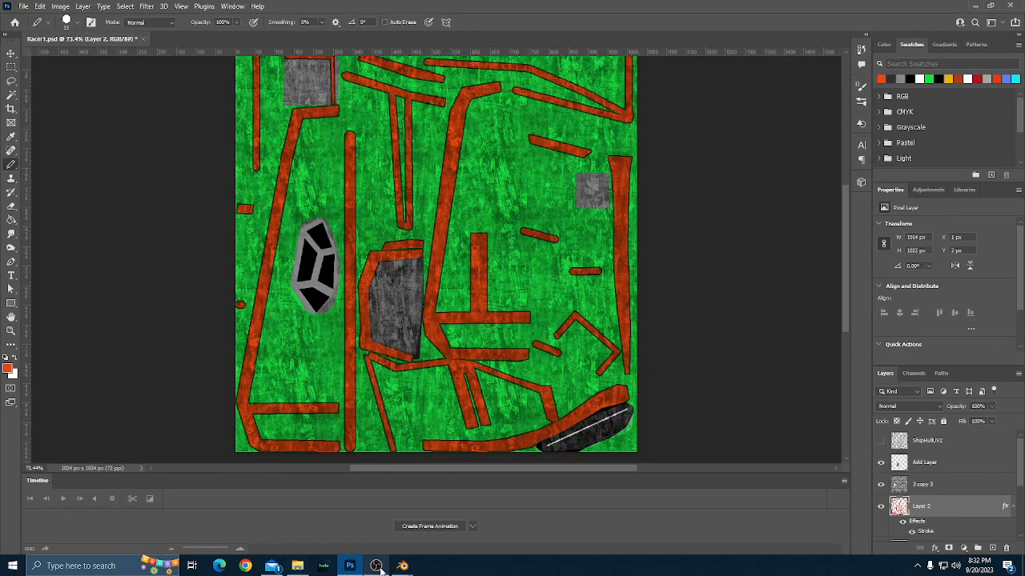
Switch to Blender and load the updated Racer3Albedo.png into the material's base color.
{"action": "mouse_move", "coordinate": [402, 566]}
{"action": "left_click", "coordinate": [344, 522]}
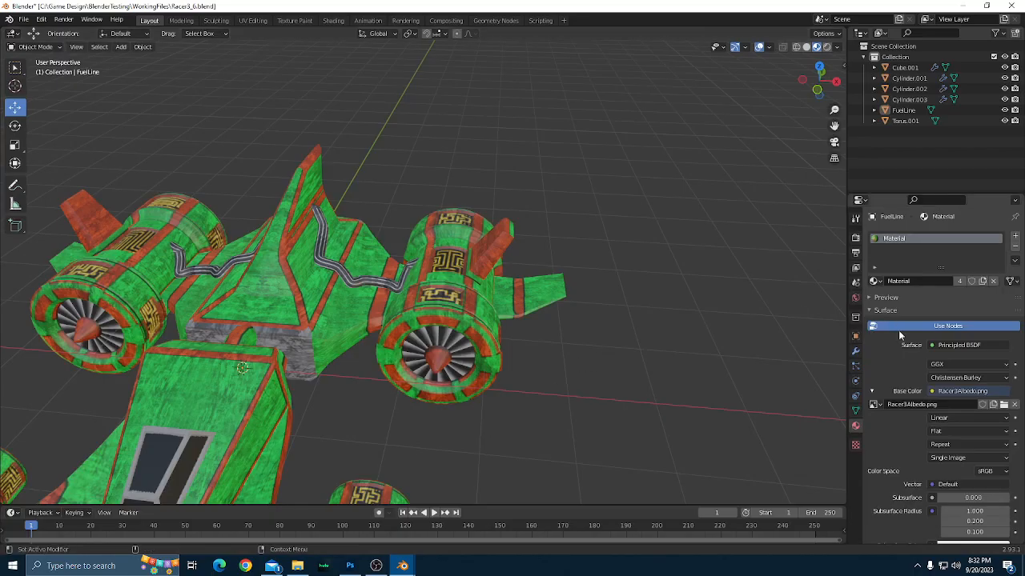
{"action": "left_click", "coordinate": [1004, 404]}
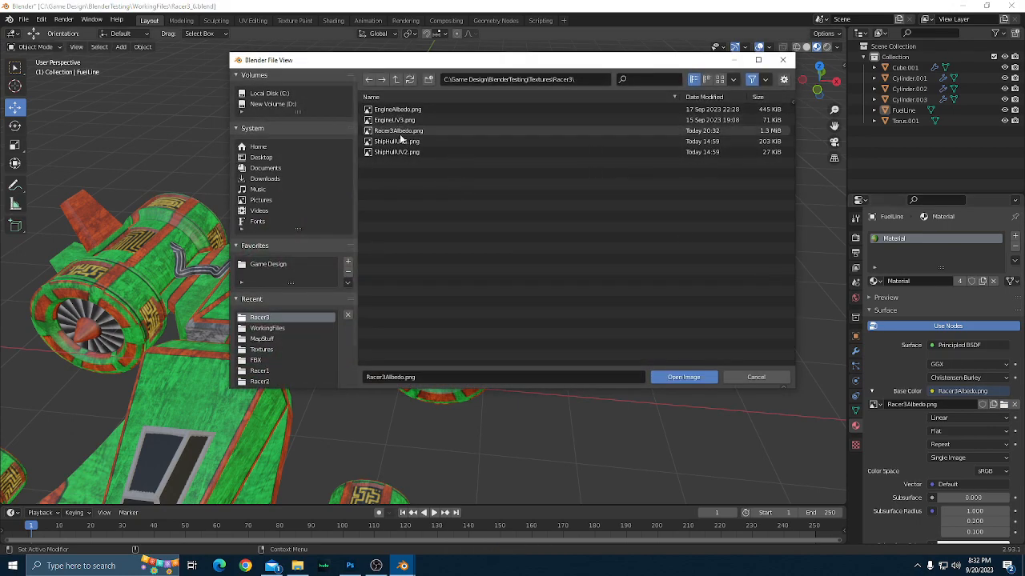
{"action": "left_click", "coordinate": [402, 132]}
{"action": "left_click", "coordinate": [671, 378]}
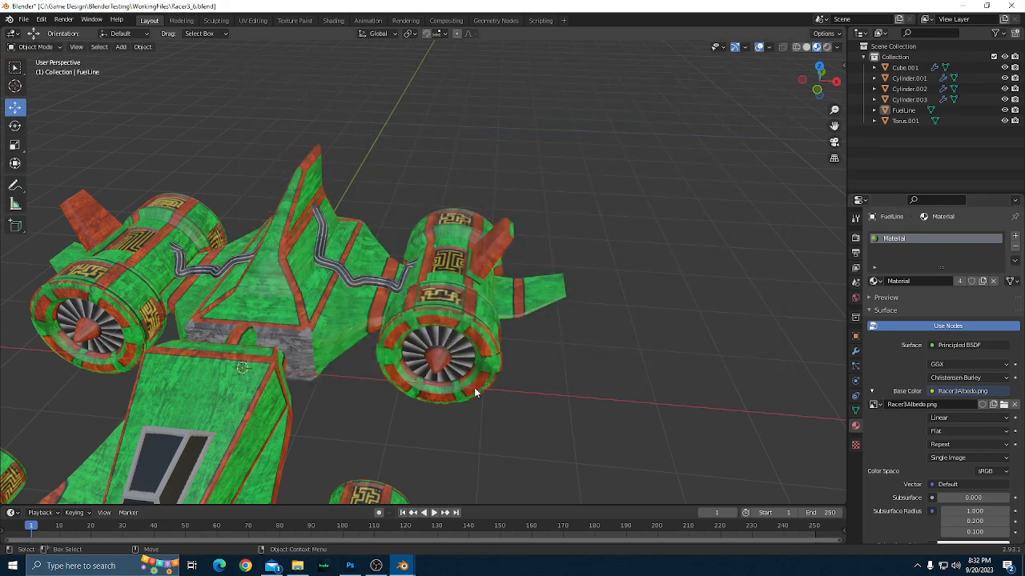
Examine the engine fins, side winglets and hull trim on the textured ship from several angles.
{"action": "scroll", "coordinate": [605, 389], "scroll_direction": "up", "scroll_amount": 3}
{"action": "left_click_drag", "start_coordinate": [700, 426], "coordinate": [590, 343]}
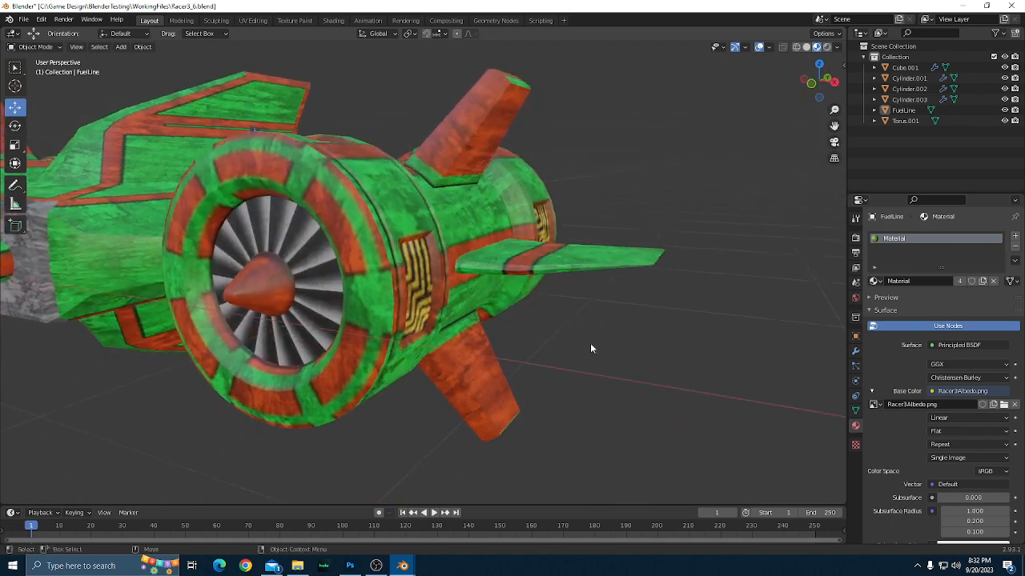
{"action": "scroll", "coordinate": [590, 342], "scroll_direction": "up", "scroll_amount": 3}
{"action": "left_click_drag", "start_coordinate": [645, 370], "coordinate": [594, 341]}
{"action": "scroll", "coordinate": [644, 371], "scroll_direction": "down", "scroll_amount": 4}
{"action": "scroll", "coordinate": [644, 368], "scroll_direction": "down", "scroll_amount": 3}
{"action": "scroll", "coordinate": [502, 372], "scroll_direction": "up", "scroll_amount": 3}
{"action": "left_click_drag", "start_coordinate": [502, 372], "coordinate": [775, 354]}
{"action": "scroll", "coordinate": [441, 375], "scroll_direction": "up", "scroll_amount": 5}
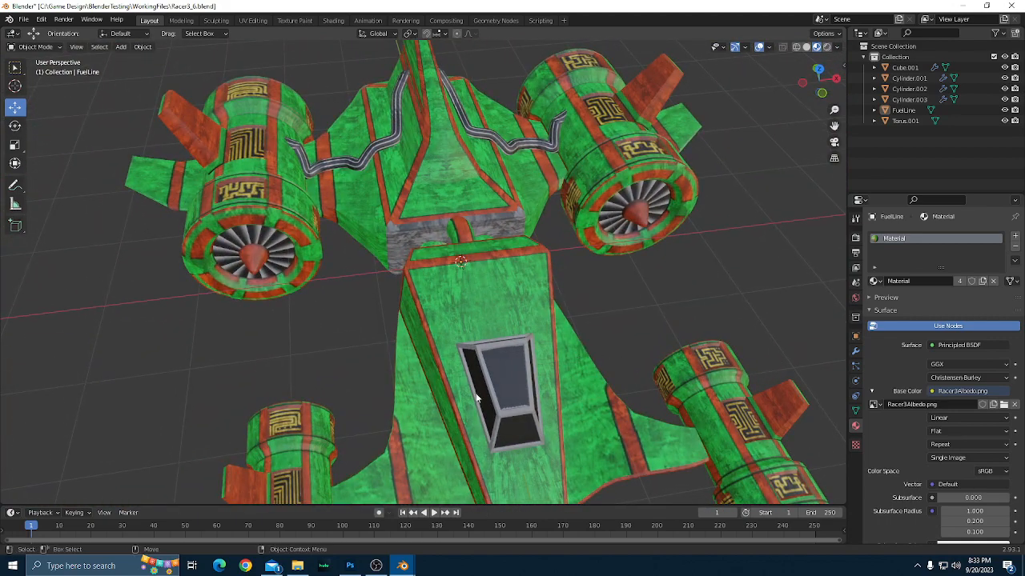
Switch to Photoshop and show the ShipHullUV2 layer over the hull texture.
{"action": "left_click", "coordinate": [350, 566]}
{"action": "scroll", "coordinate": [493, 357], "scroll_direction": "up", "scroll_amount": 1}
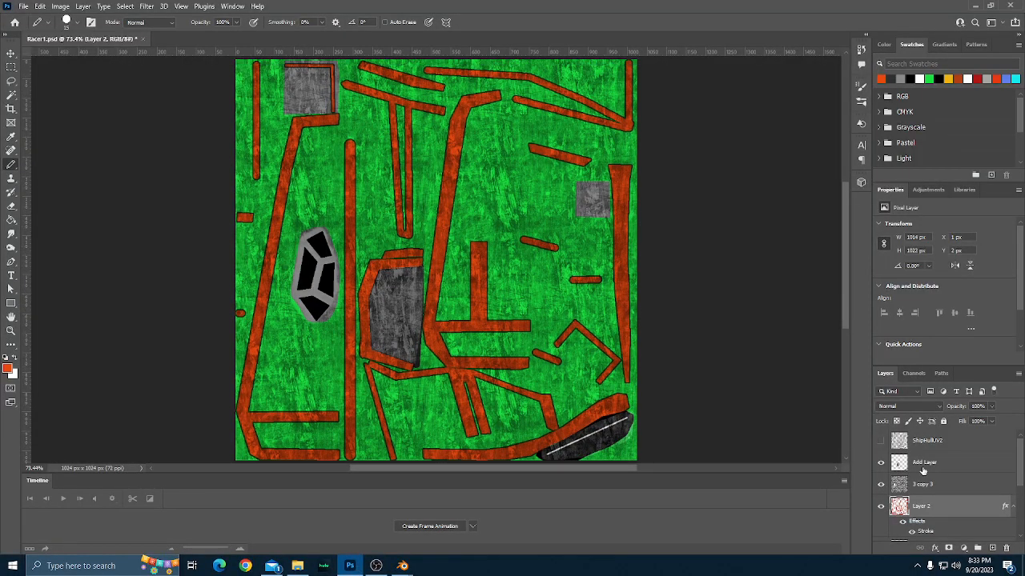
{"action": "left_click", "coordinate": [880, 441]}
{"action": "scroll", "coordinate": [638, 315], "scroll_direction": "up", "scroll_amount": 4}
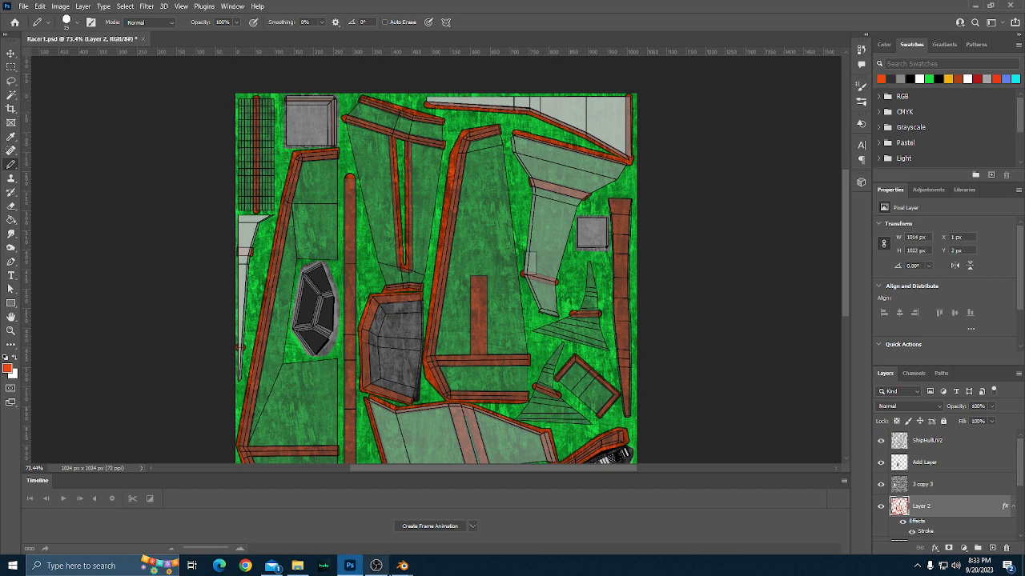
Switch to Blender, examine the corners of the hull's grey rear panel, and enter Edit Mode on Cylinder.001.
{"action": "mouse_move", "coordinate": [405, 568]}
{"action": "left_click", "coordinate": [374, 491]}
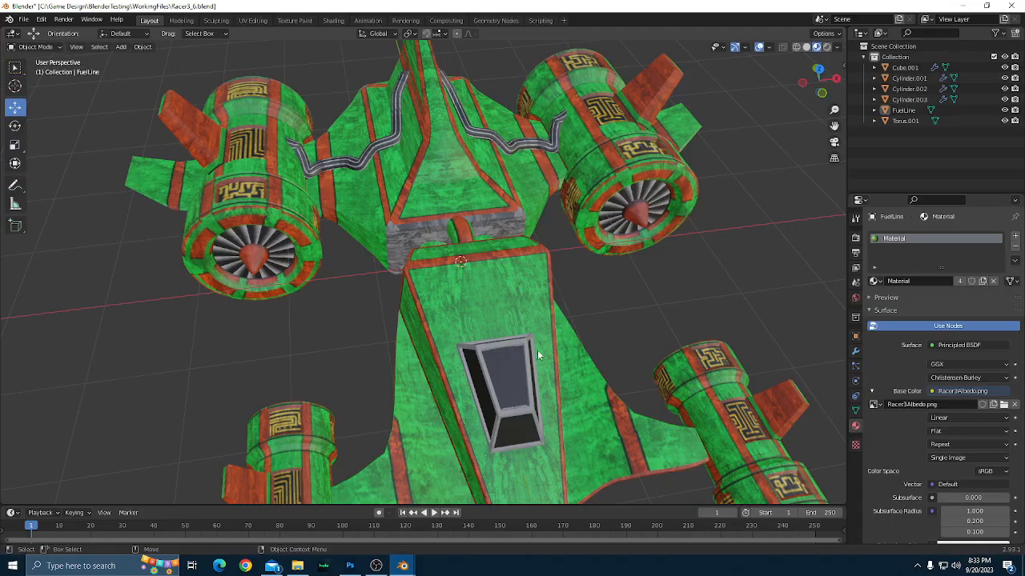
{"action": "left_click_drag", "start_coordinate": [485, 351], "coordinate": [551, 415]}
{"action": "scroll", "coordinate": [554, 411], "scroll_direction": "up", "scroll_amount": 6}
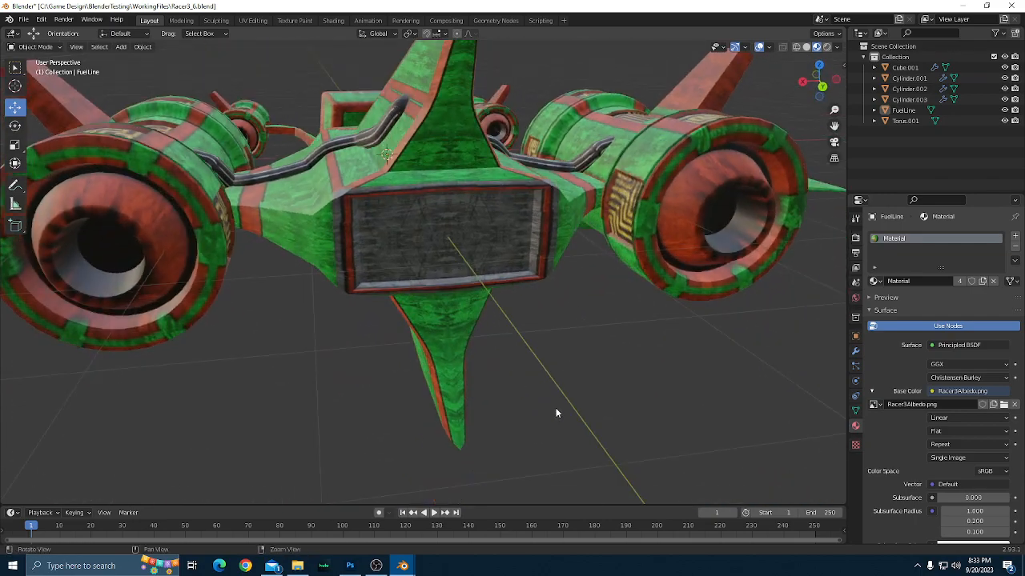
{"action": "left_click_drag", "start_coordinate": [557, 413], "coordinate": [457, 347]}
{"action": "scroll", "coordinate": [531, 424], "scroll_direction": "up", "scroll_amount": 2}
{"action": "left_click", "coordinate": [457, 348]}
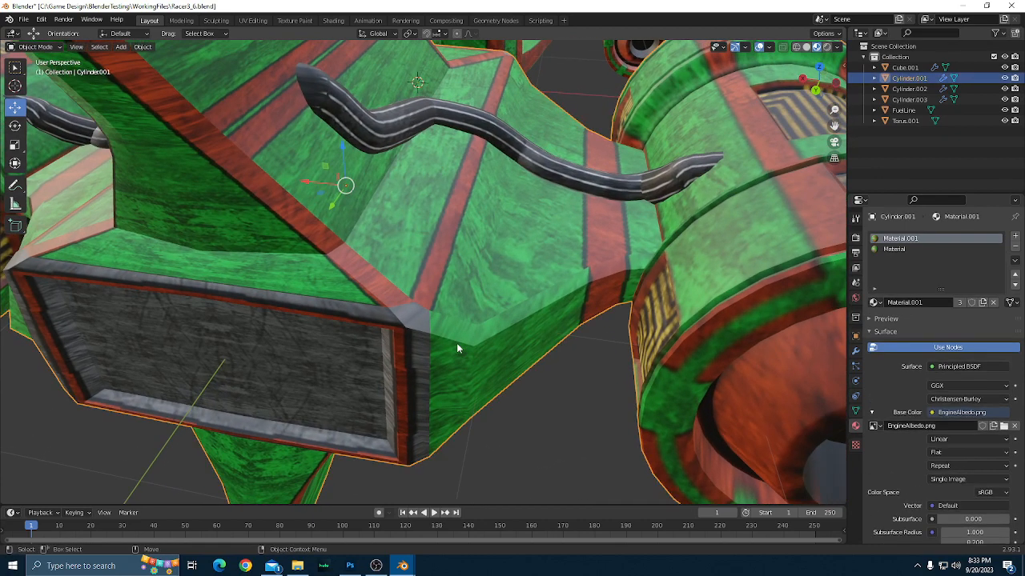
{"action": "key", "text": "Tab"}
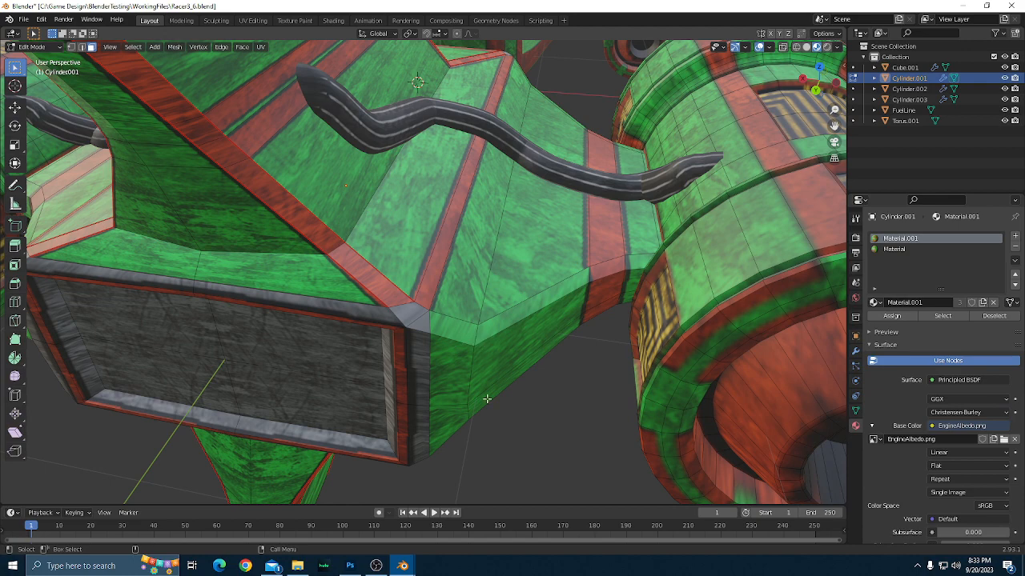
Switch to Photoshop and paint orange-red with a 3 px pencil over the lower-right corner of the small grey square on Layer 2.
{"action": "left_click", "coordinate": [342, 568]}
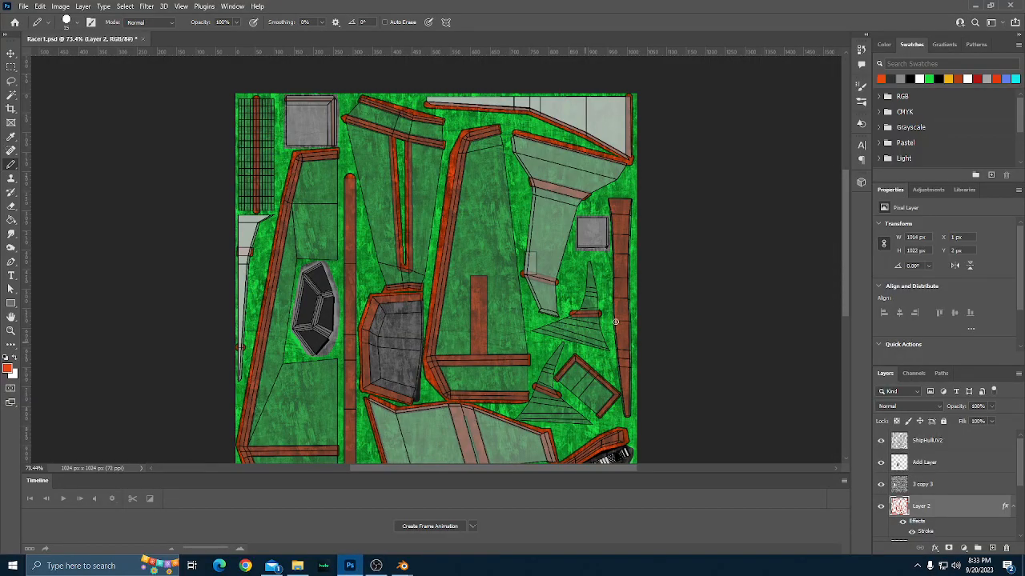
{"action": "scroll", "coordinate": [665, 306], "scroll_direction": "up", "scroll_amount": 1}
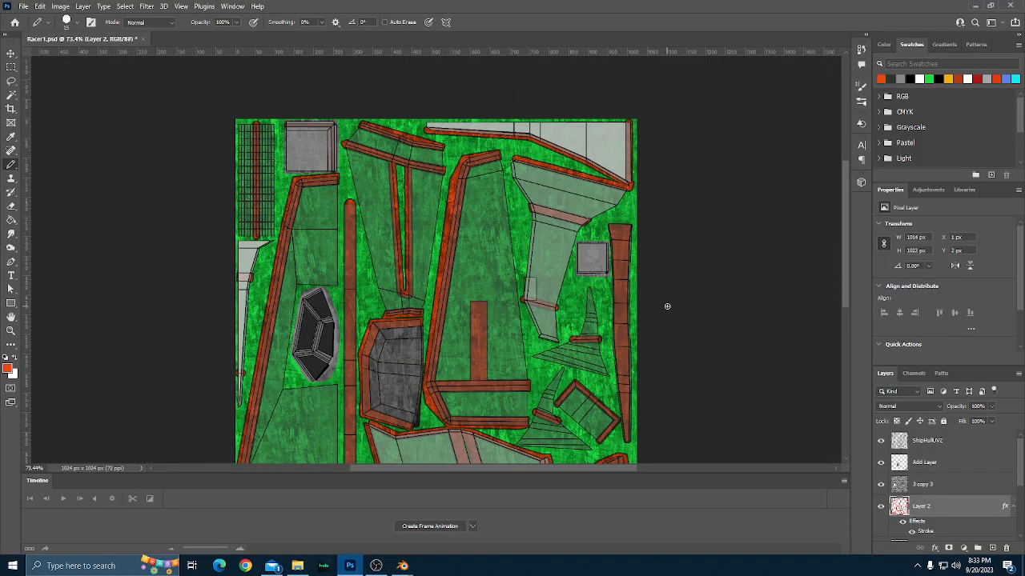
{"action": "key", "text": "ctrl+plus"}
{"action": "key", "text": "ctrl+plus"}
{"action": "key", "text": "ctrl+plus"}
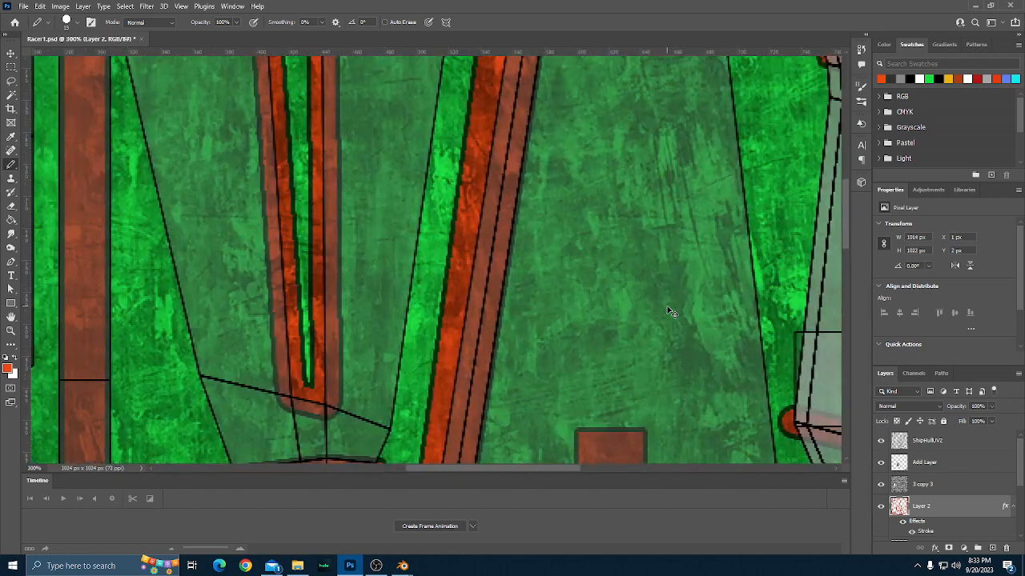
{"action": "scroll", "coordinate": [671, 312], "scroll_direction": "right", "scroll_amount": 5}
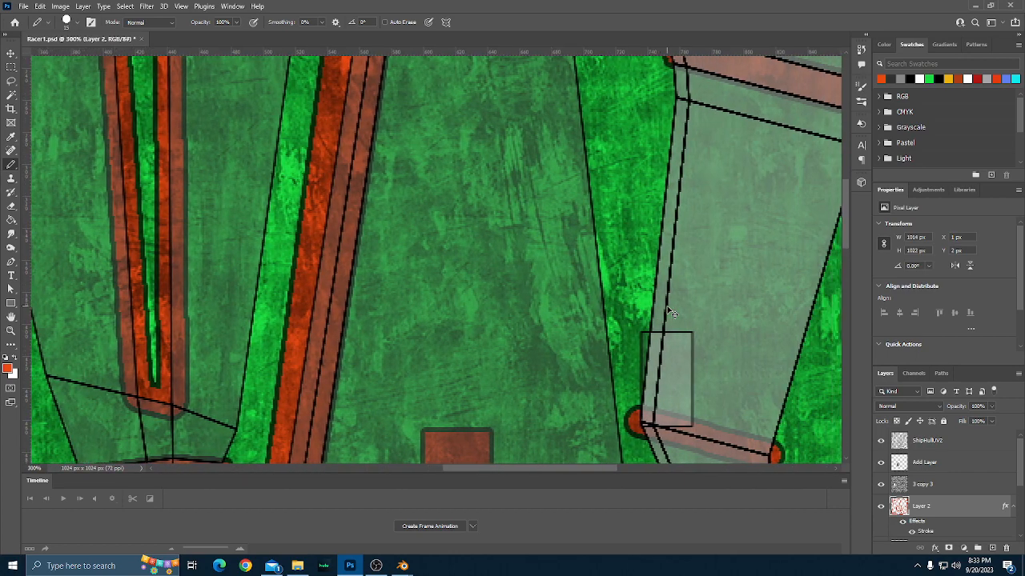
{"action": "scroll", "coordinate": [670, 312], "scroll_direction": "right", "scroll_amount": 9}
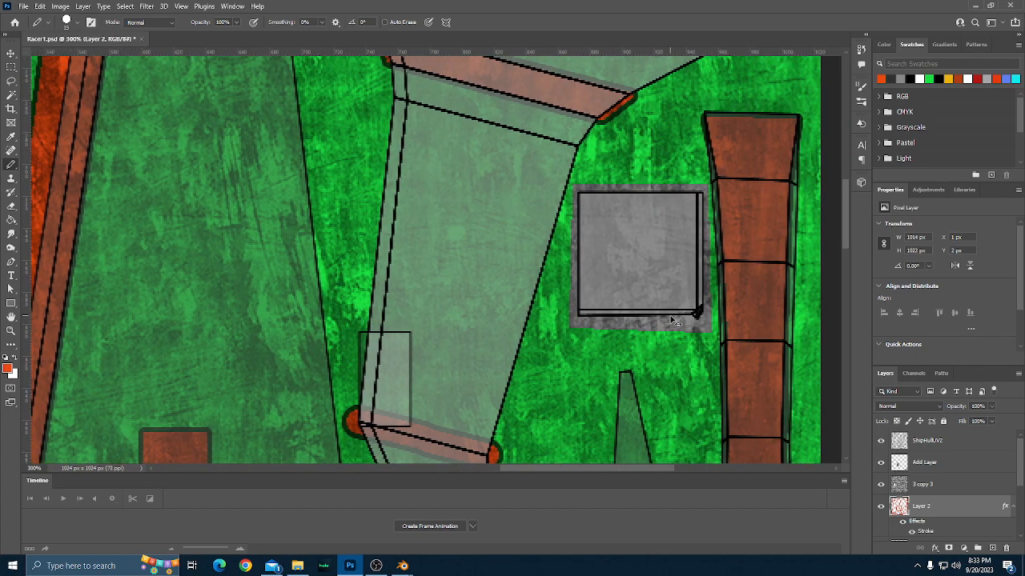
{"action": "scroll", "coordinate": [675, 320], "scroll_direction": "right", "scroll_amount": 3}
{"action": "scroll", "coordinate": [597, 344], "scroll_direction": "down", "scroll_amount": 1}
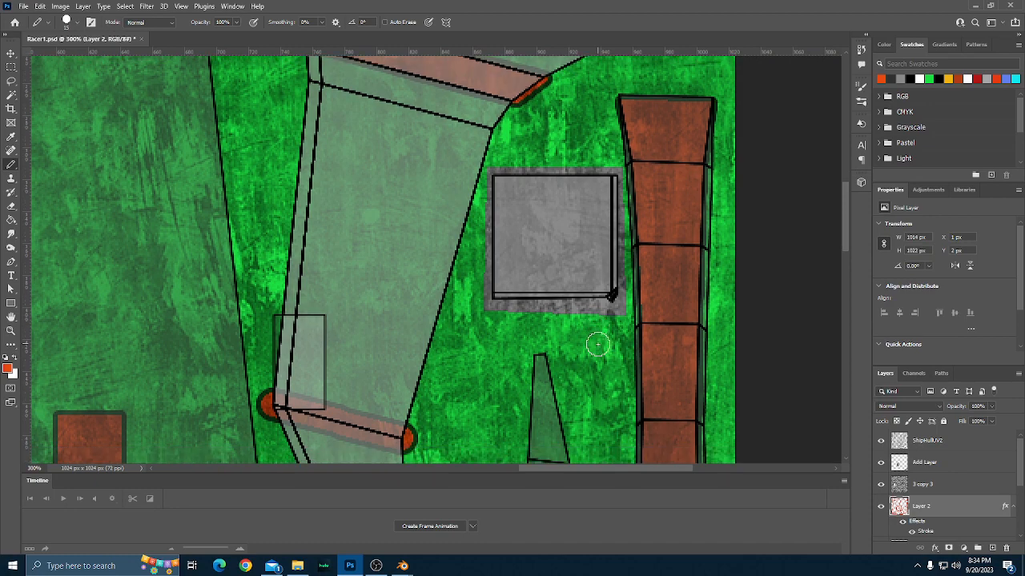
{"action": "scroll", "coordinate": [597, 344], "scroll_direction": "up", "scroll_amount": 2}
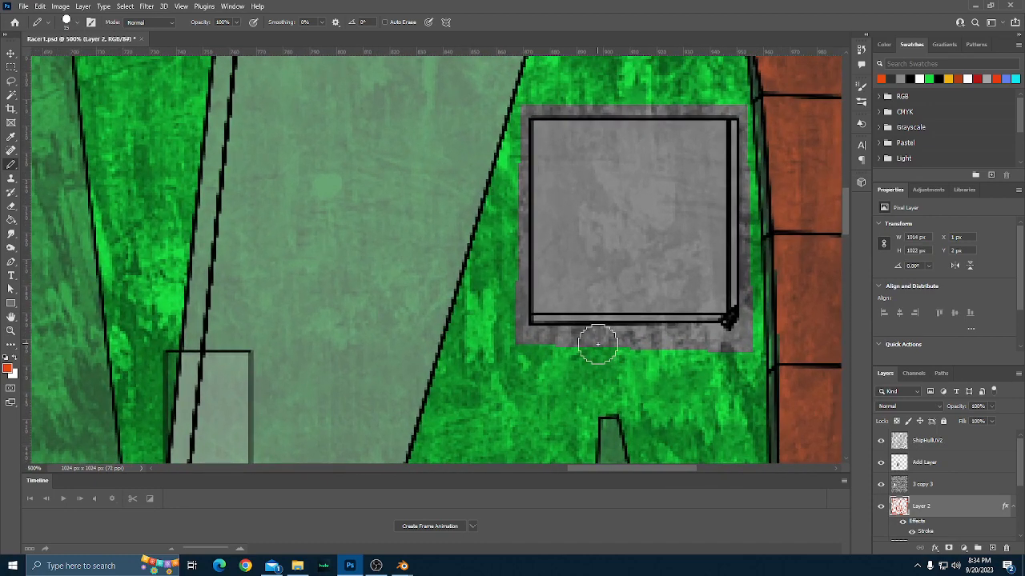
{"action": "scroll", "coordinate": [597, 343], "scroll_direction": "right", "scroll_amount": 3}
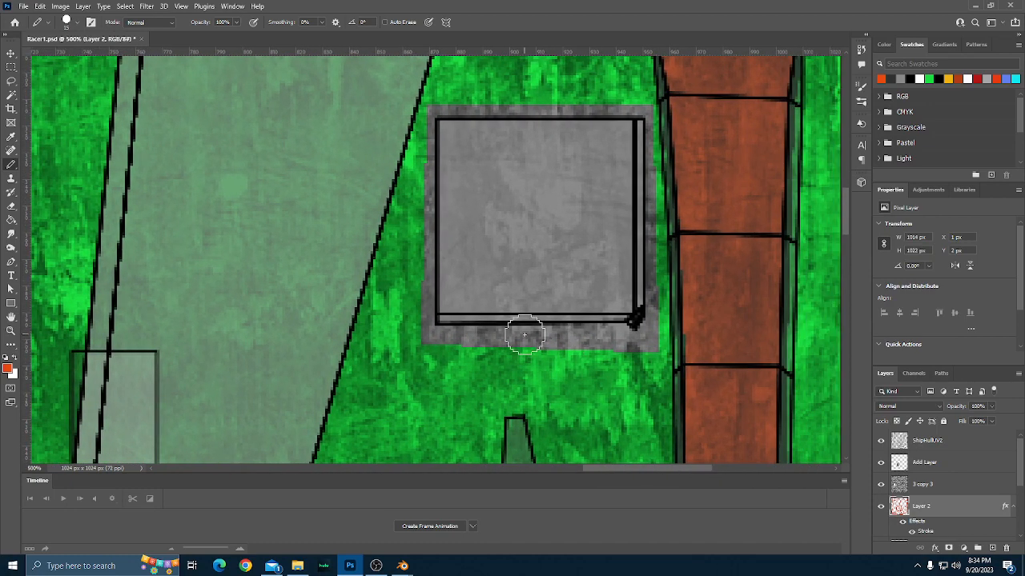
{"action": "key", "text": "bracketleft"}
{"action": "key", "text": "bracketleft"}
{"action": "key", "text": "bracketleft"}
{"action": "key", "text": "bracketleft"}
{"action": "key", "text": "bracketleft"}
{"action": "left_click", "coordinate": [627, 325]}
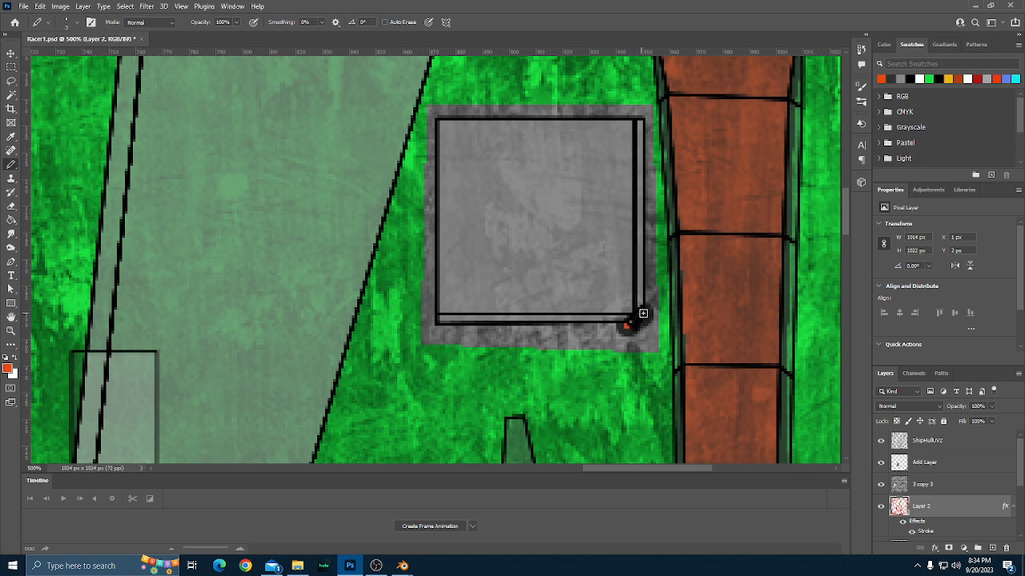
{"action": "left_click_drag", "start_coordinate": [643, 313], "coordinate": [629, 322]}
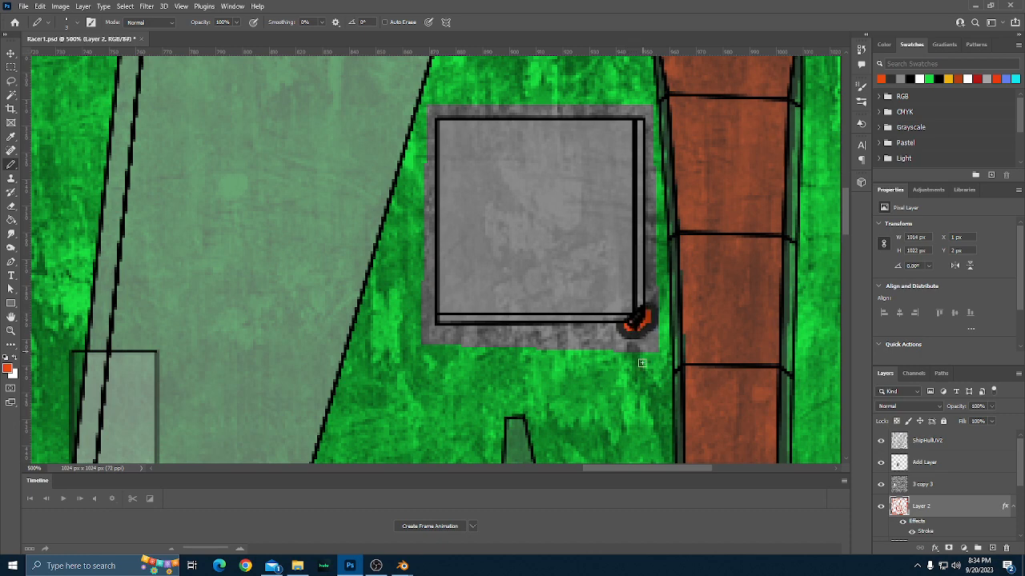
Paint a small orange-red patch at the upper-right corner of the large grey square's trim on Layer 2.
{"action": "scroll", "coordinate": [556, 363], "scroll_direction": "down", "scroll_amount": 2}
{"action": "scroll", "coordinate": [556, 364], "scroll_direction": "up", "scroll_amount": 3}
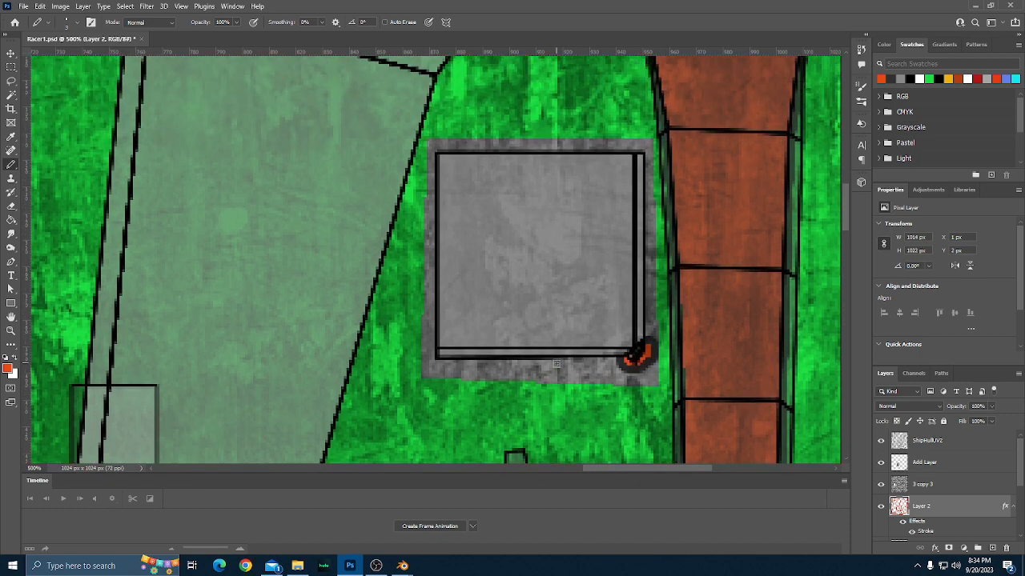
{"action": "scroll", "coordinate": [558, 367], "scroll_direction": "left", "scroll_amount": 3}
{"action": "scroll", "coordinate": [558, 365], "scroll_direction": "left", "scroll_amount": 3}
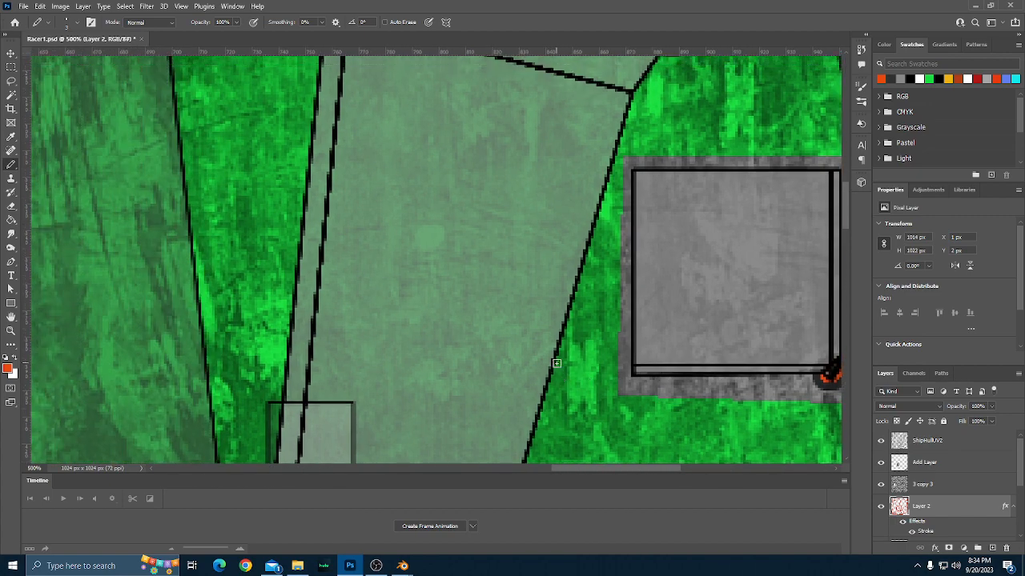
{"action": "scroll", "coordinate": [557, 363], "scroll_direction": "up", "scroll_amount": 4}
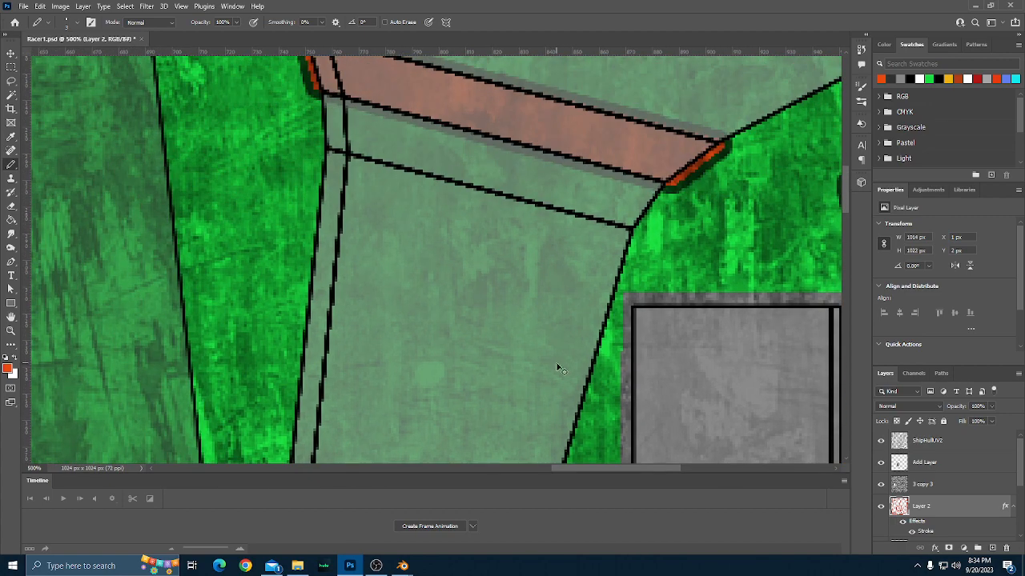
{"action": "scroll", "coordinate": [558, 368], "scroll_direction": "down", "scroll_amount": 3}
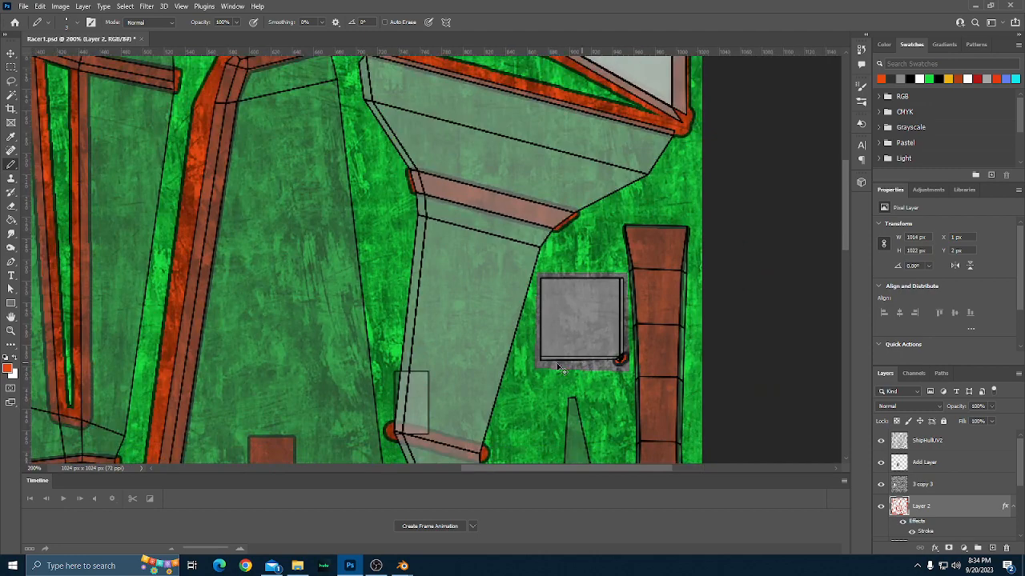
{"action": "scroll", "coordinate": [560, 367], "scroll_direction": "left", "scroll_amount": 5}
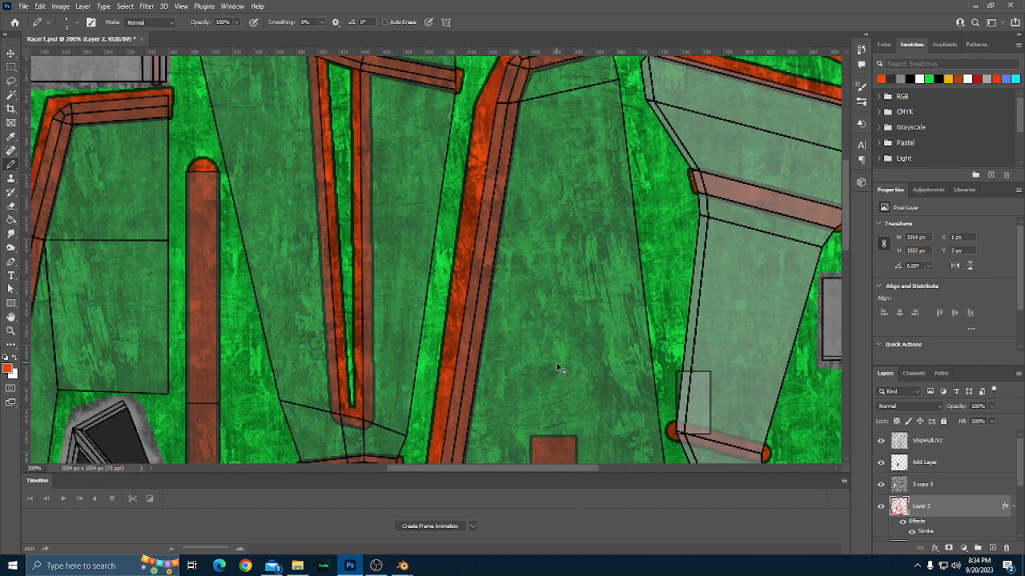
{"action": "scroll", "coordinate": [558, 368], "scroll_direction": "left", "scroll_amount": 1}
{"action": "scroll", "coordinate": [557, 366], "scroll_direction": "up", "scroll_amount": 5}
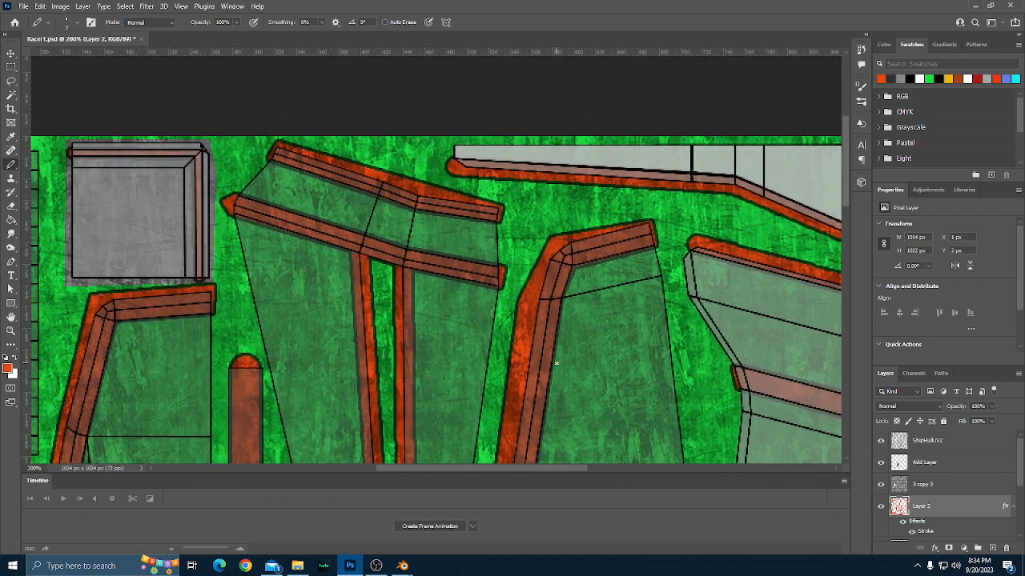
{"action": "scroll", "coordinate": [557, 364], "scroll_direction": "up", "scroll_amount": 1}
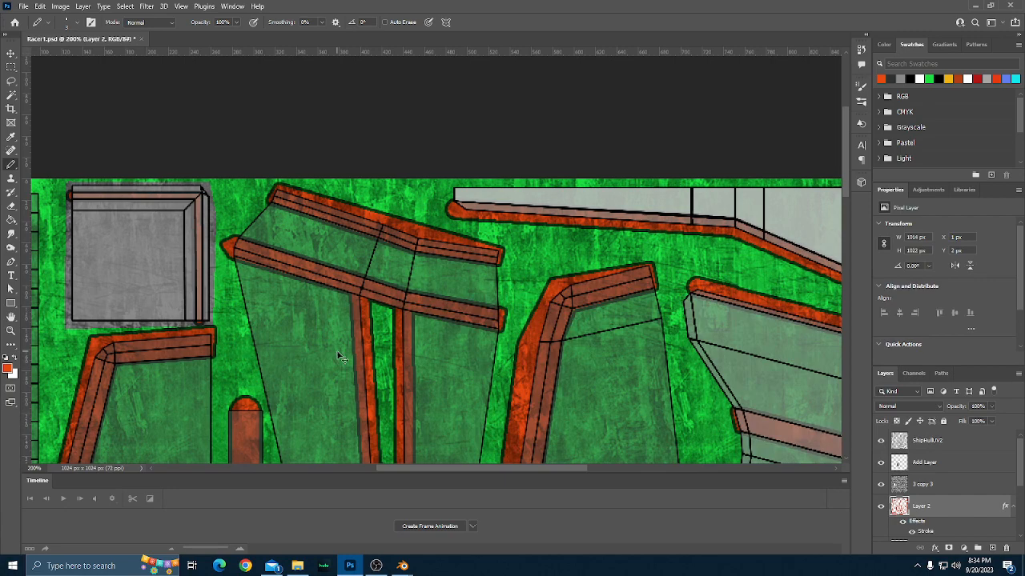
{"action": "scroll", "coordinate": [336, 350], "scroll_direction": "up", "scroll_amount": 4}
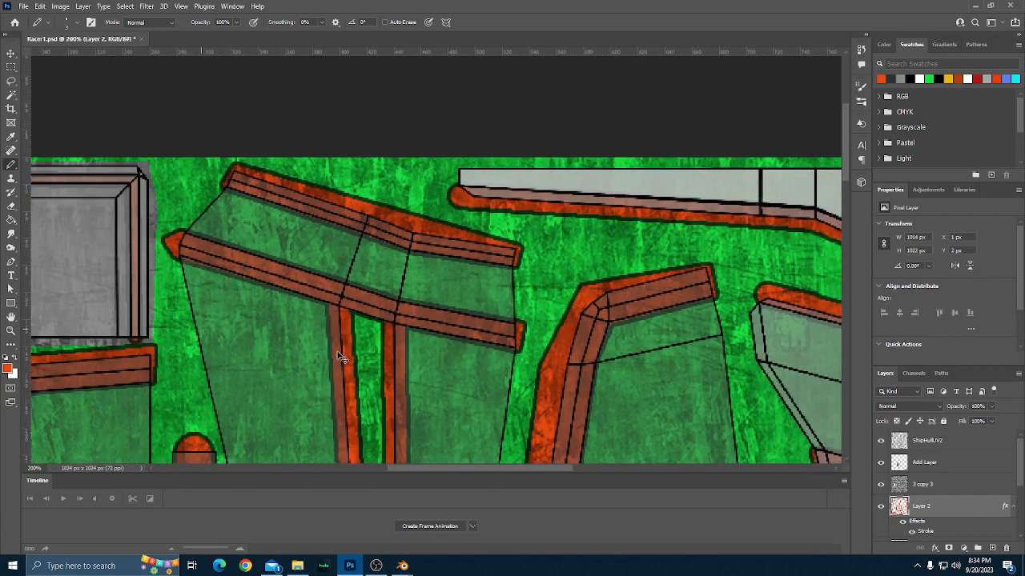
{"action": "scroll", "coordinate": [315, 356], "scroll_direction": "left", "scroll_amount": 2}
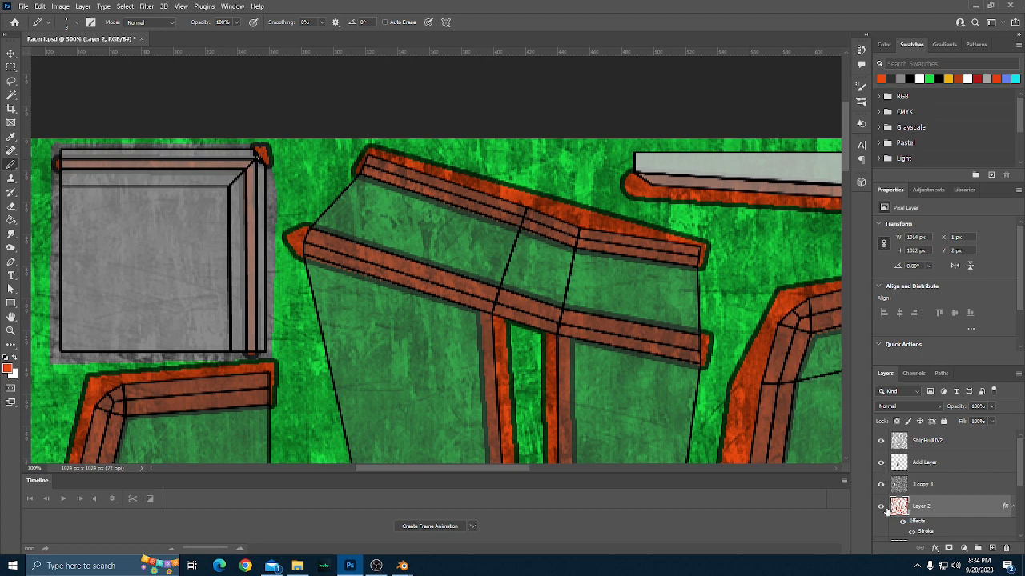
{"action": "scroll", "coordinate": [885, 511], "scroll_direction": "down", "scroll_amount": 5}
{"action": "scroll", "coordinate": [885, 536], "scroll_direction": "up", "scroll_amount": 5}
Hide the ShipHullUV2 layer and export the texture as PNG-24, replacing Racer3Albedo.png in the Racer3 folder.
{"action": "left_click", "coordinate": [880, 440]}
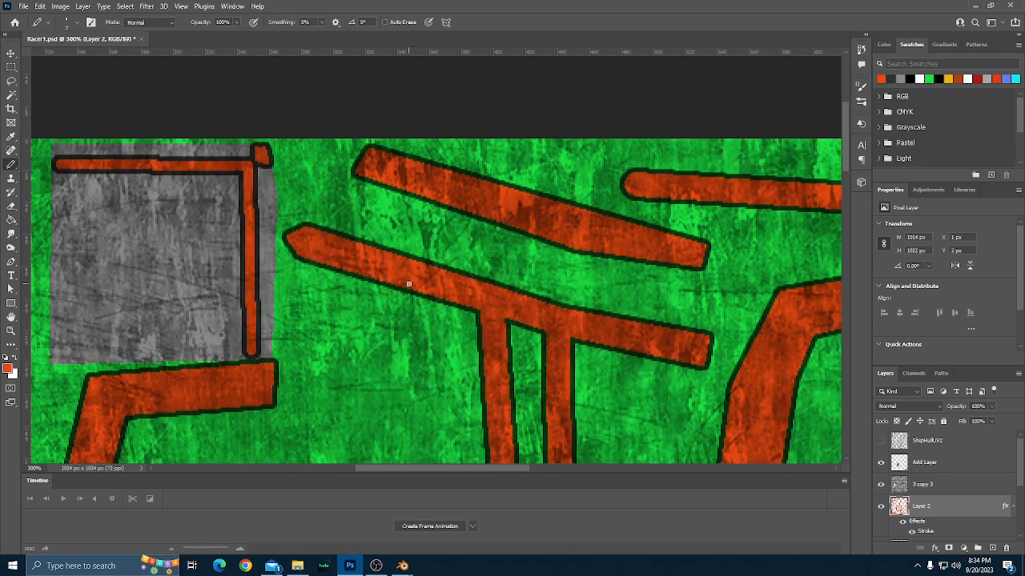
{"action": "key", "text": "ctrl+0"}
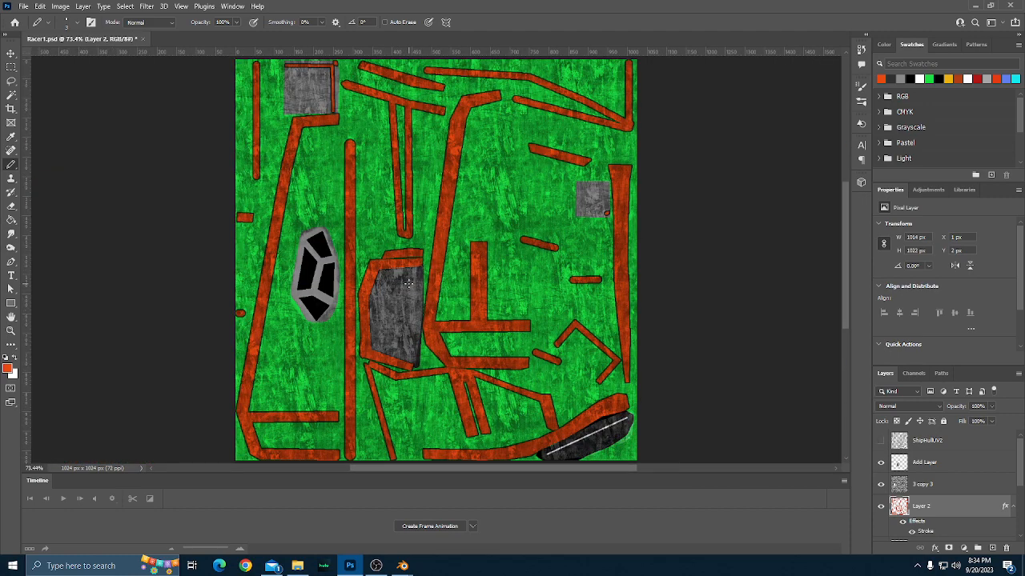
{"action": "key", "text": "ctrl+alt+shift+s"}
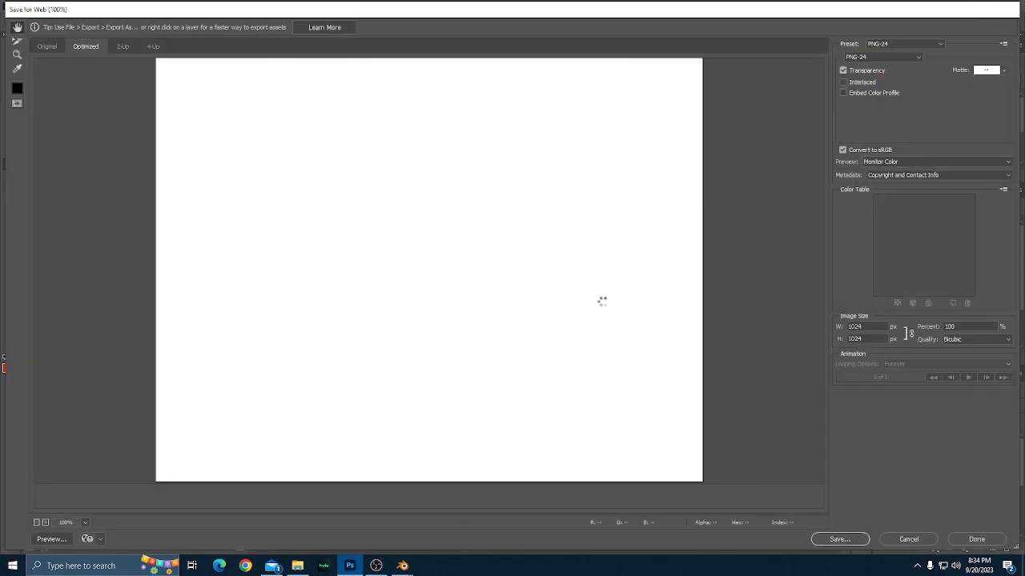
{"action": "left_click", "coordinate": [833, 539]}
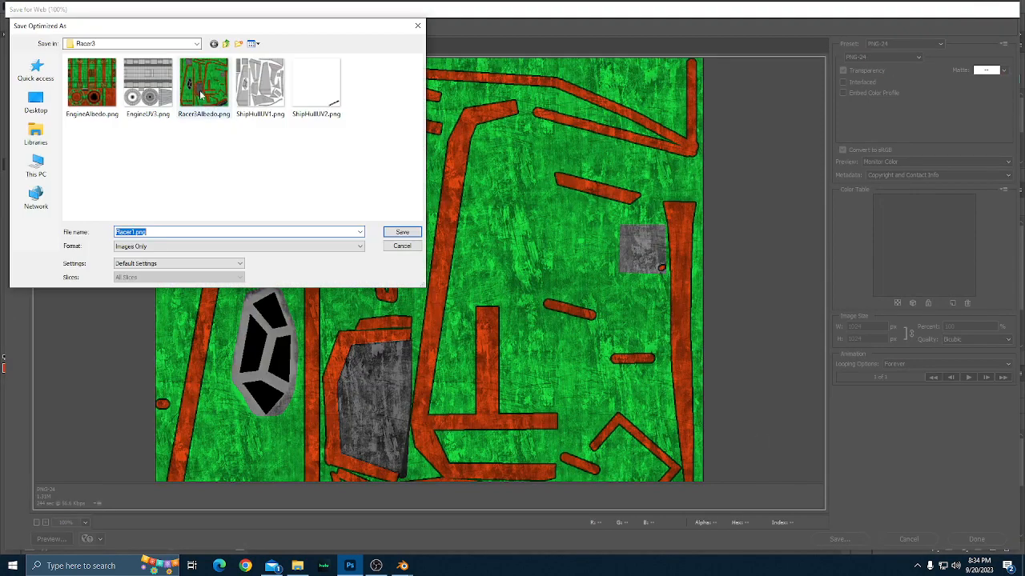
{"action": "left_click", "coordinate": [204, 82]}
{"action": "left_click", "coordinate": [410, 233]}
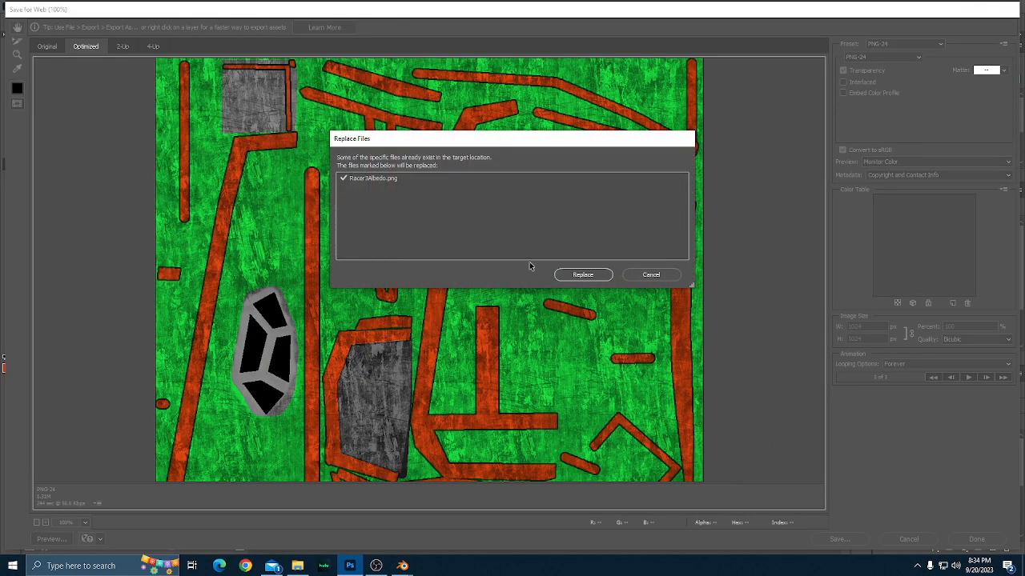
{"action": "left_click", "coordinate": [582, 275]}
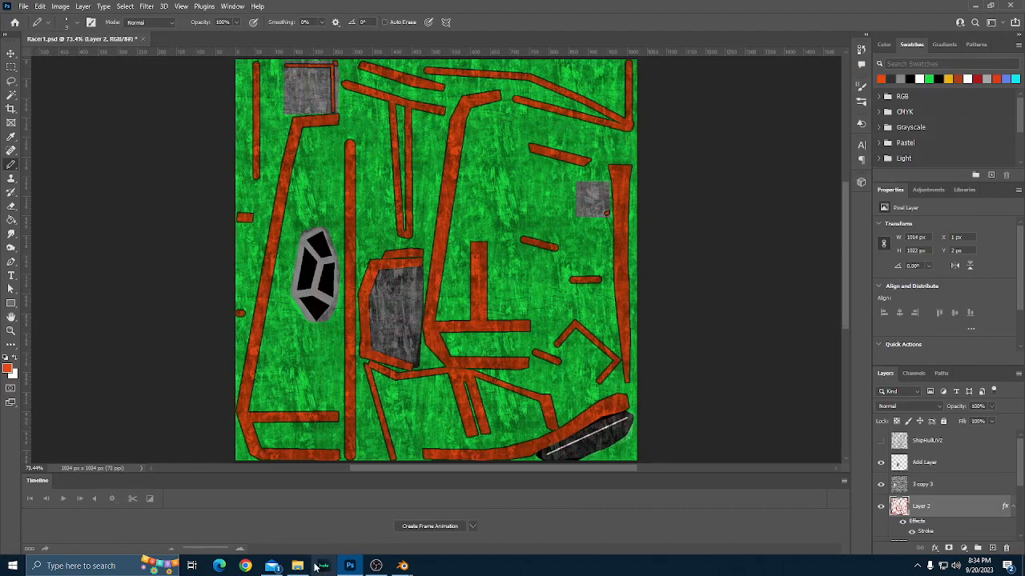
Switch to Blender and load Racer3Albedo.png as the base color image of Material.001.
{"action": "mouse_move", "coordinate": [403, 566]}
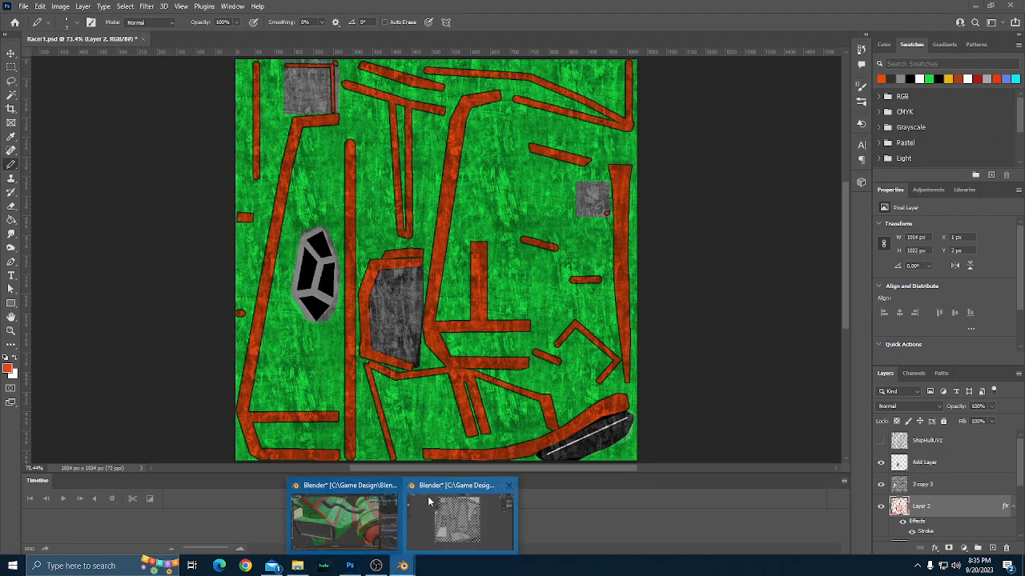
{"action": "left_click", "coordinate": [338, 501]}
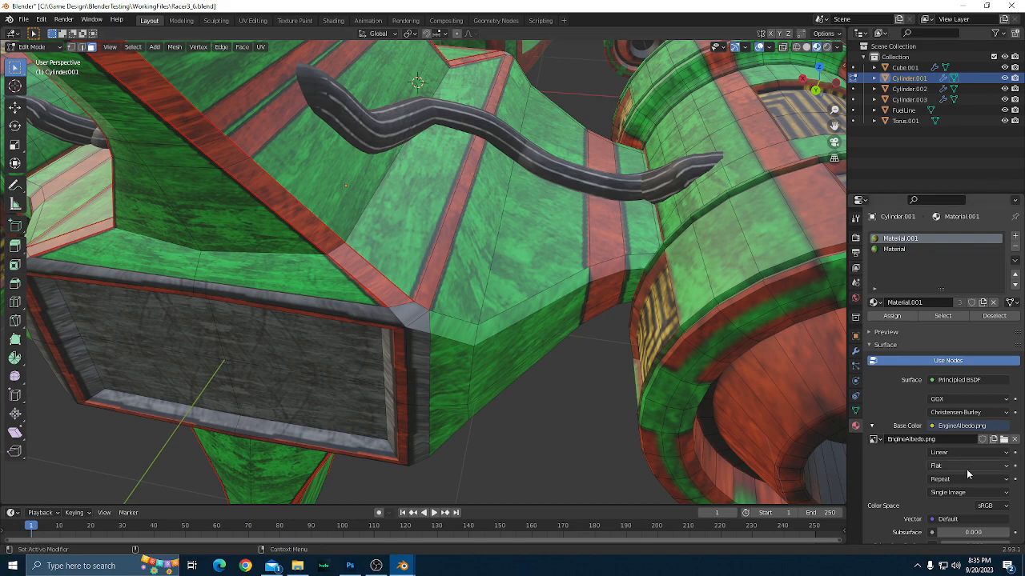
{"action": "left_click", "coordinate": [1004, 439]}
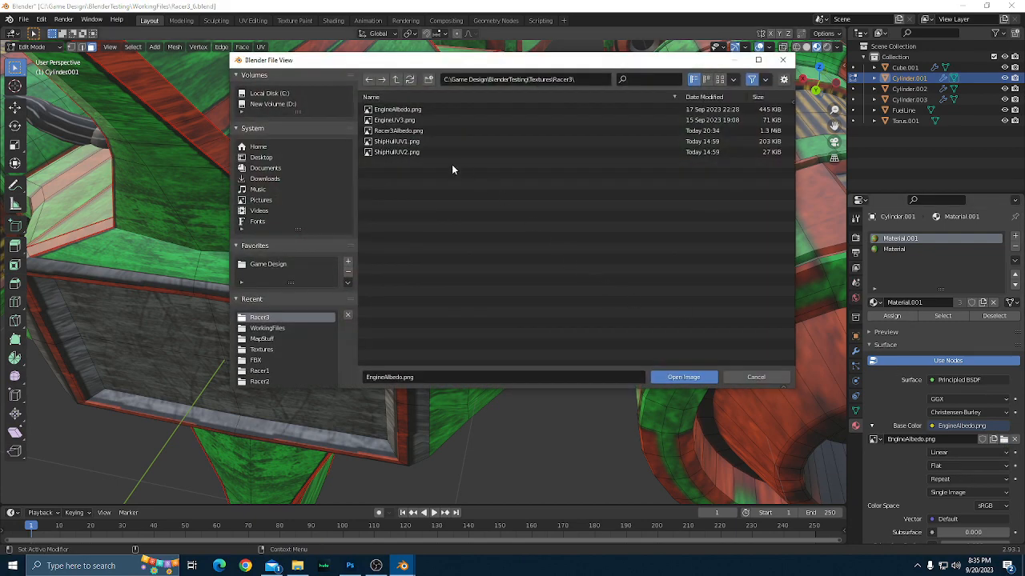
{"action": "double_click", "coordinate": [417, 130]}
Examine the hull, engines and fins with the loaded texture from several angles, and return to Object Mode.
{"action": "scroll", "coordinate": [476, 267], "scroll_direction": "down", "scroll_amount": 3}
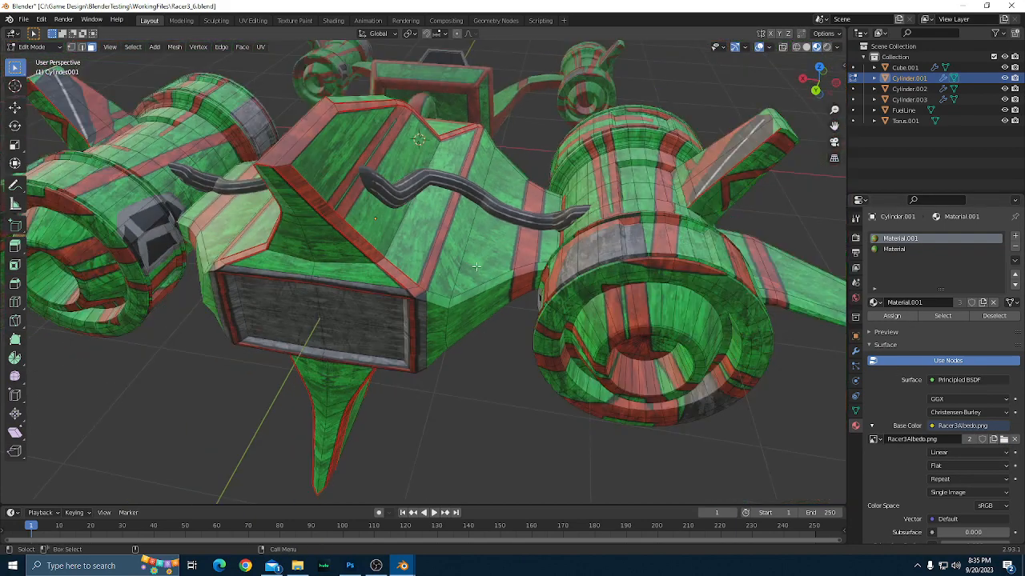
{"action": "scroll", "coordinate": [477, 266], "scroll_direction": "down", "scroll_amount": 2}
{"action": "left_click_drag", "start_coordinate": [470, 367], "coordinate": [531, 389]}
{"action": "scroll", "coordinate": [482, 357], "scroll_direction": "up", "scroll_amount": 3}
{"action": "scroll", "coordinate": [536, 398], "scroll_direction": "up", "scroll_amount": 2}
{"action": "left_click_drag", "start_coordinate": [584, 417], "coordinate": [775, 439]}
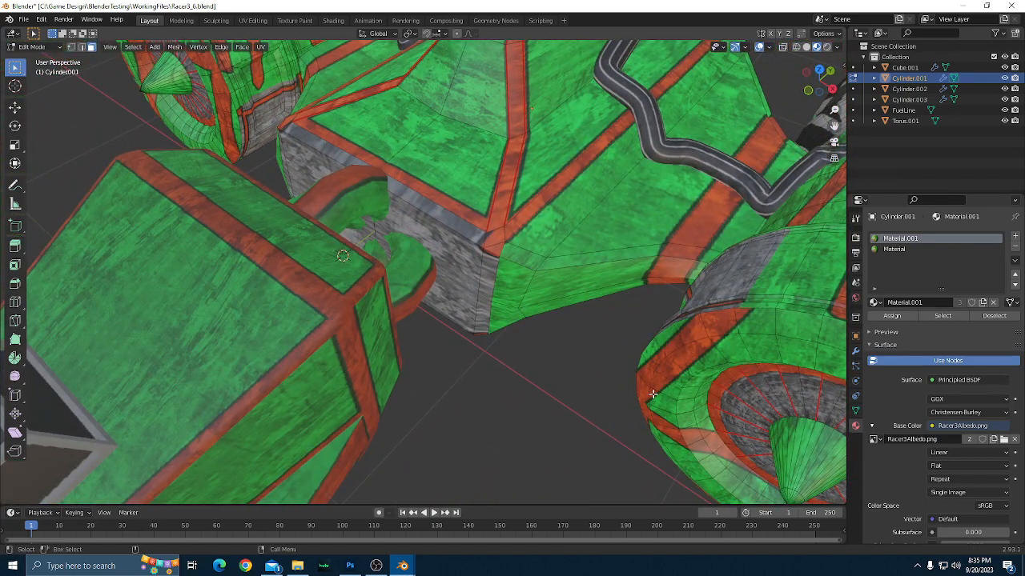
{"action": "scroll", "coordinate": [651, 393], "scroll_direction": "up", "scroll_amount": 4}
{"action": "mouse_move", "coordinate": [651, 393]}
{"action": "left_mouse_down"}
{"action": "mouse_move", "coordinate": [582, 339]}
{"action": "mouse_move", "coordinate": [629, 360]}
{"action": "mouse_move", "coordinate": [728, 348]}
{"action": "mouse_move", "coordinate": [644, 348]}
{"action": "mouse_move", "coordinate": [621, 369]}
{"action": "mouse_move", "coordinate": [648, 361]}
{"action": "mouse_move", "coordinate": [652, 384]}
{"action": "mouse_move", "coordinate": [593, 396]}
{"action": "mouse_move", "coordinate": [644, 374]}
{"action": "mouse_move", "coordinate": [632, 418]}
{"action": "mouse_move", "coordinate": [608, 412]}
{"action": "mouse_move", "coordinate": [647, 404]}
{"action": "left_mouse_up"}
{"action": "scroll", "coordinate": [658, 333], "scroll_direction": "down", "scroll_amount": 2}
{"action": "scroll", "coordinate": [660, 332], "scroll_direction": "down", "scroll_amount": 5}
{"action": "key", "text": "Tab"}
{"action": "scroll", "coordinate": [639, 407], "scroll_direction": "up", "scroll_amount": 2}
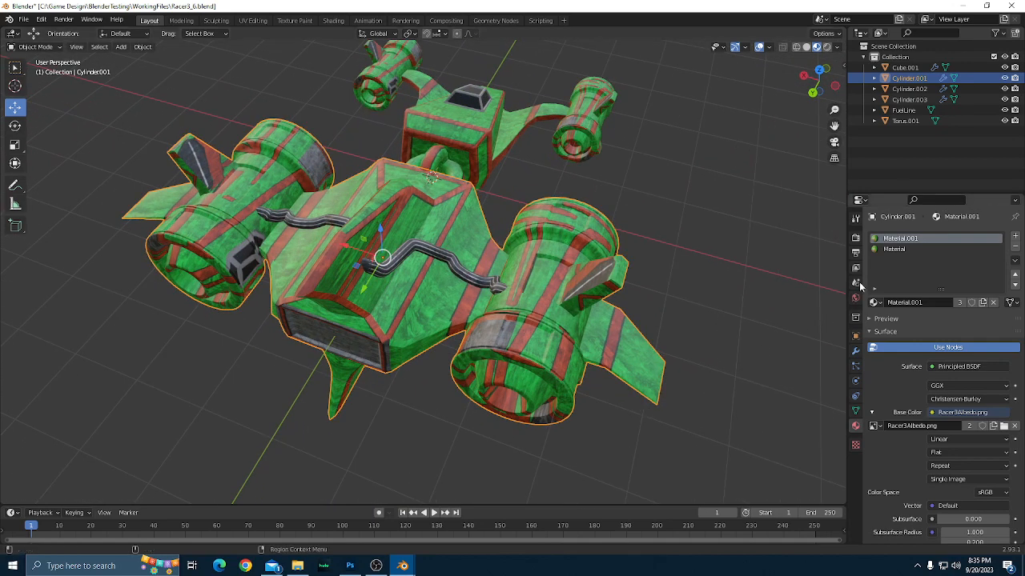
Try EngineAlbedo.png as the base color image of the Material slot, and restore Racer3Albedo.png there.
{"action": "left_click", "coordinate": [896, 250]}
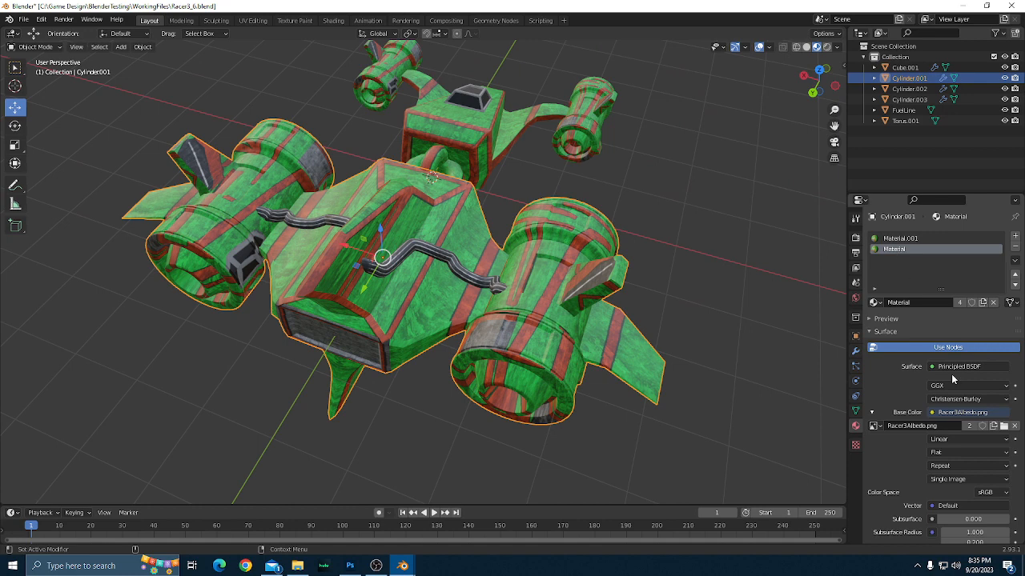
{"action": "left_click", "coordinate": [1004, 426]}
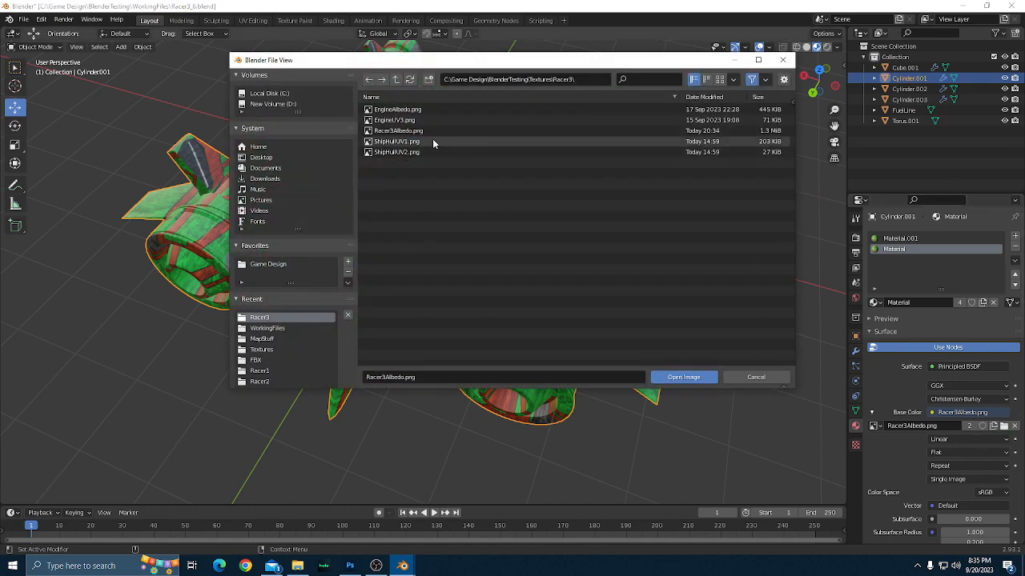
{"action": "double_click", "coordinate": [411, 114]}
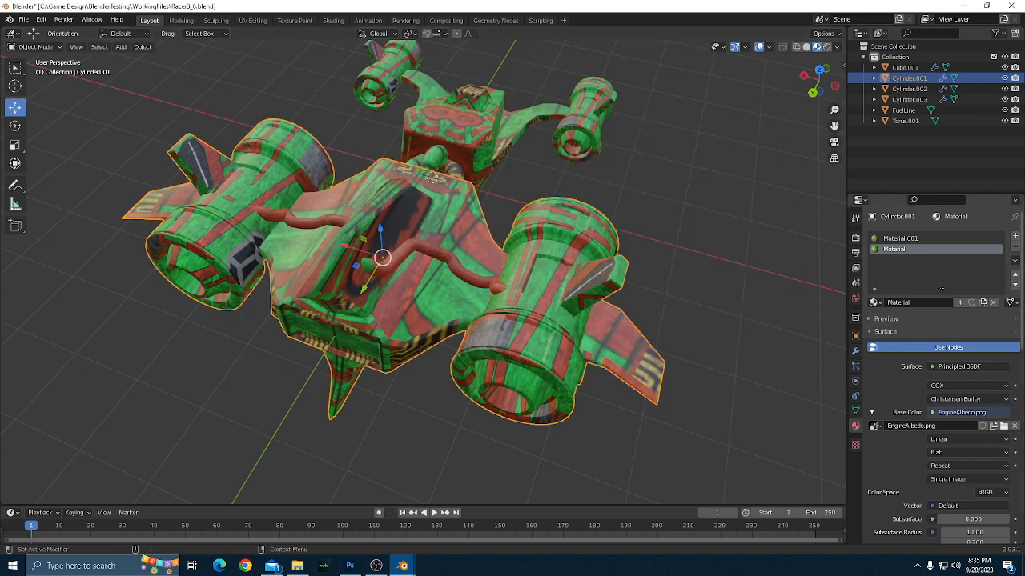
{"action": "left_click", "coordinate": [1004, 426]}
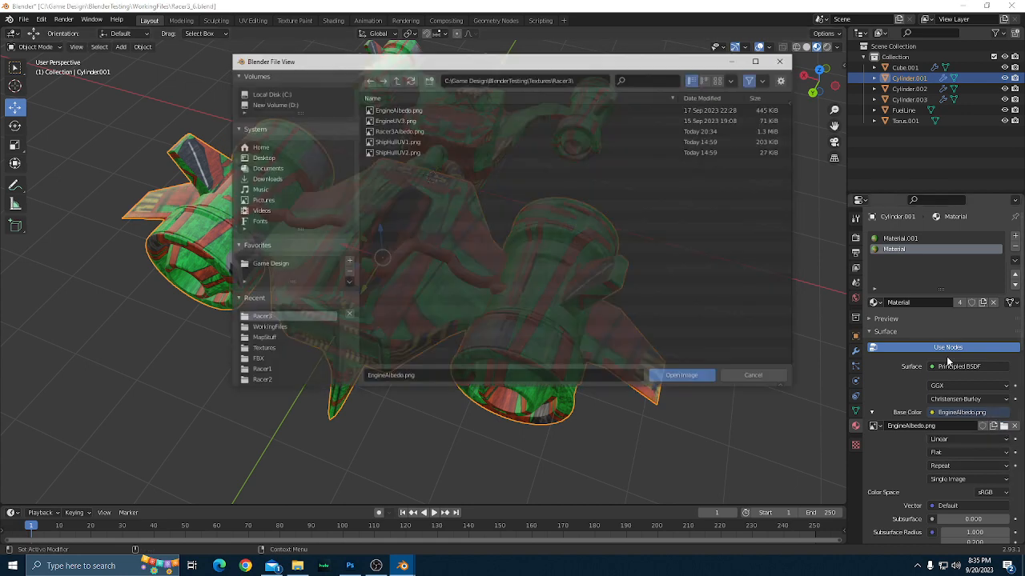
{"action": "double_click", "coordinate": [414, 133]}
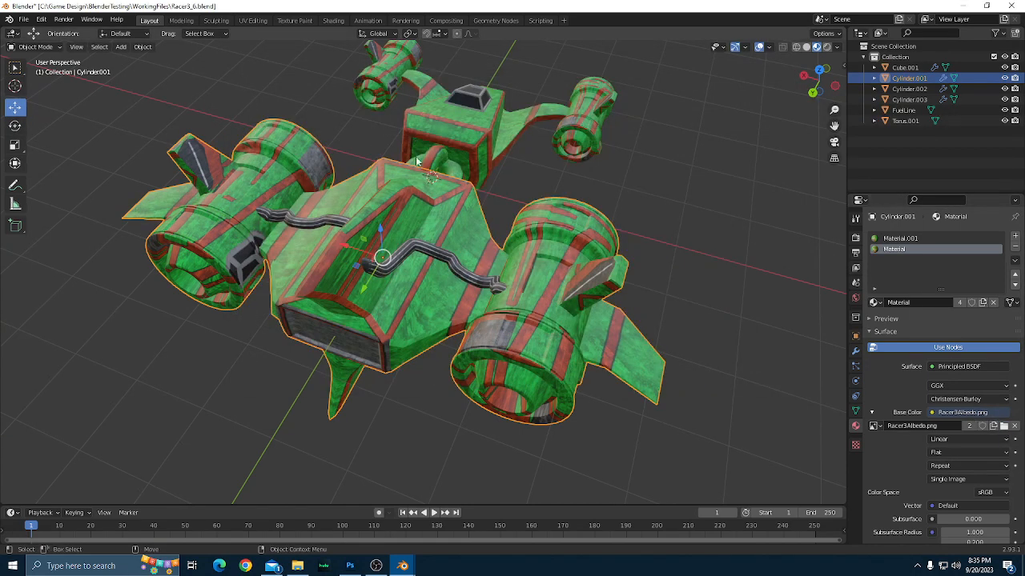
Load EngineAlbedo.png as the base color image of Material.001.
{"action": "left_click", "coordinate": [912, 239]}
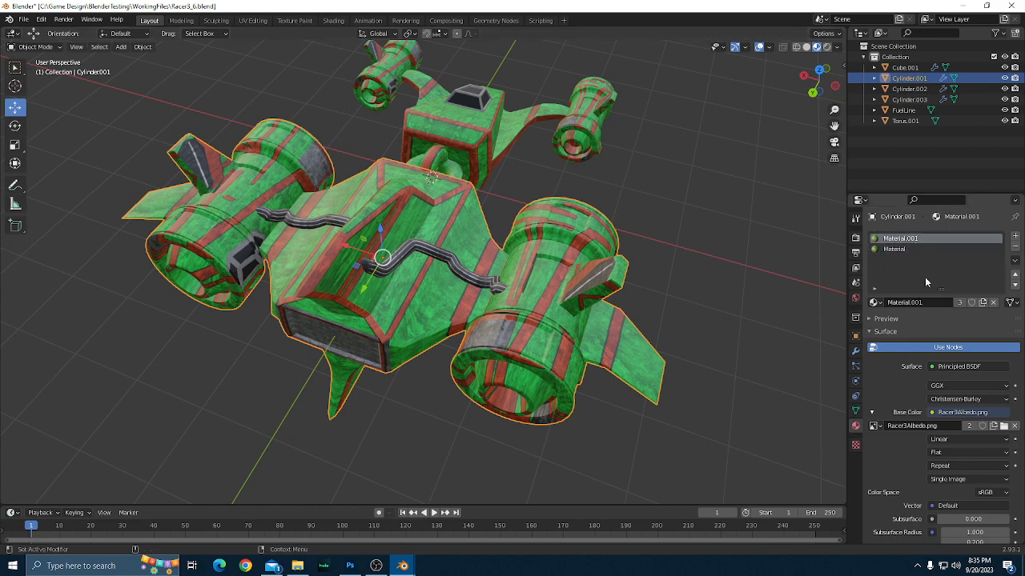
{"action": "left_click", "coordinate": [996, 428]}
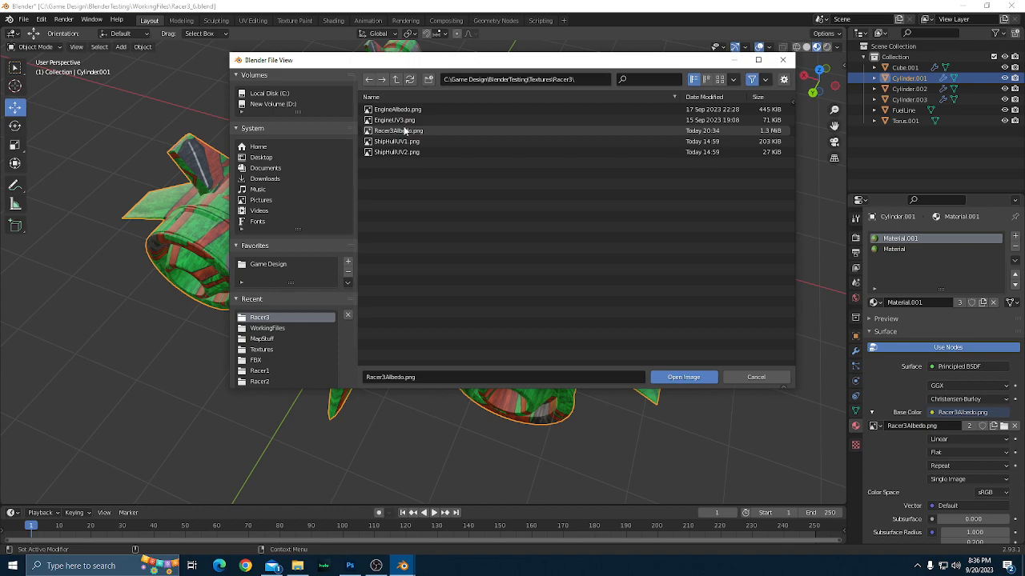
{"action": "double_click", "coordinate": [398, 111]}
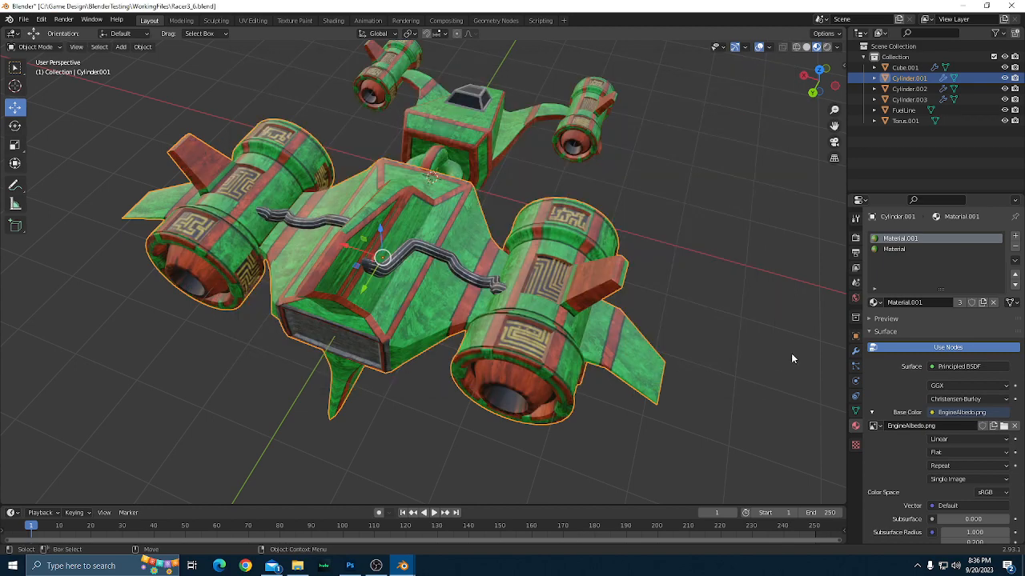
Examine the textured engines, hull, cockpit and fuel lines of the ship from the front, rear and side.
{"action": "left_click", "coordinate": [690, 298]}
{"action": "scroll", "coordinate": [694, 299], "scroll_direction": "down", "scroll_amount": 2}
{"action": "left_click_drag", "start_coordinate": [695, 299], "coordinate": [699, 333]}
{"action": "scroll", "coordinate": [382, 329], "scroll_direction": "up", "scroll_amount": 2}
{"action": "scroll", "coordinate": [520, 317], "scroll_direction": "down", "scroll_amount": 2}
{"action": "scroll", "coordinate": [510, 319], "scroll_direction": "down", "scroll_amount": 1}
{"action": "scroll", "coordinate": [541, 307], "scroll_direction": "up", "scroll_amount": 5}
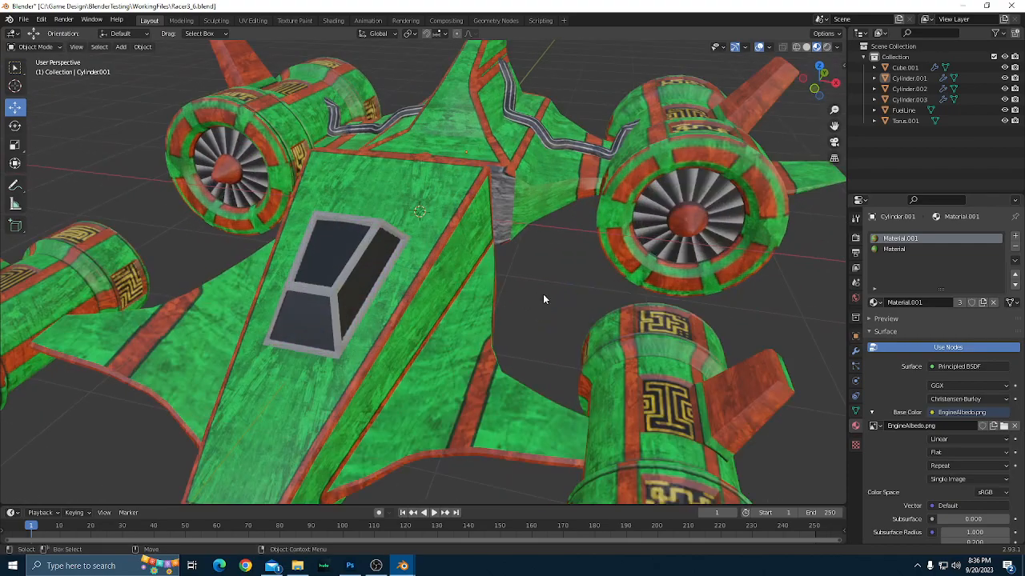
{"action": "left_click_drag", "start_coordinate": [543, 295], "coordinate": [490, 232]}
{"action": "scroll", "coordinate": [490, 235], "scroll_direction": "down", "scroll_amount": 5}
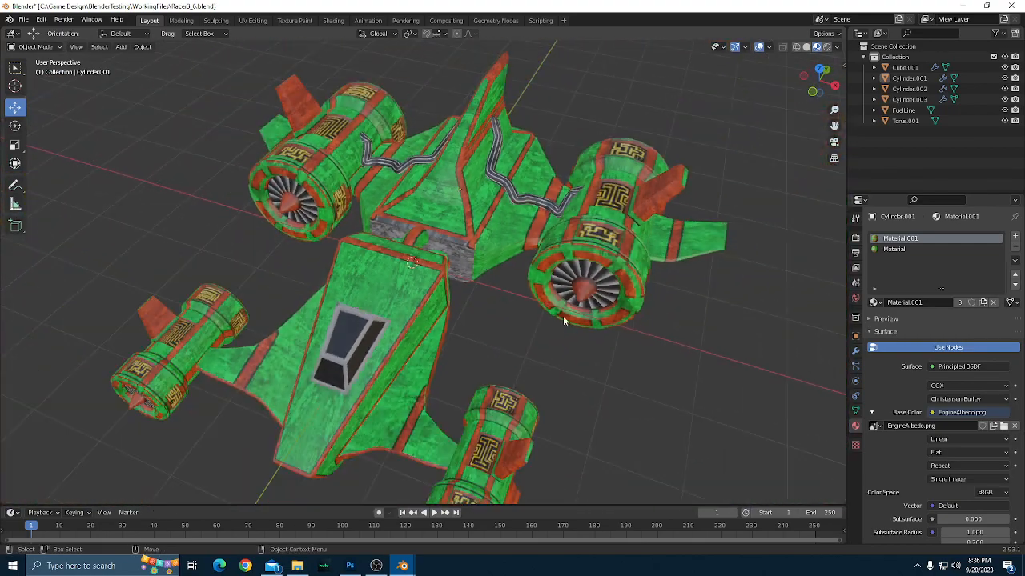
{"action": "left_click_drag", "start_coordinate": [563, 316], "coordinate": [395, 349]}
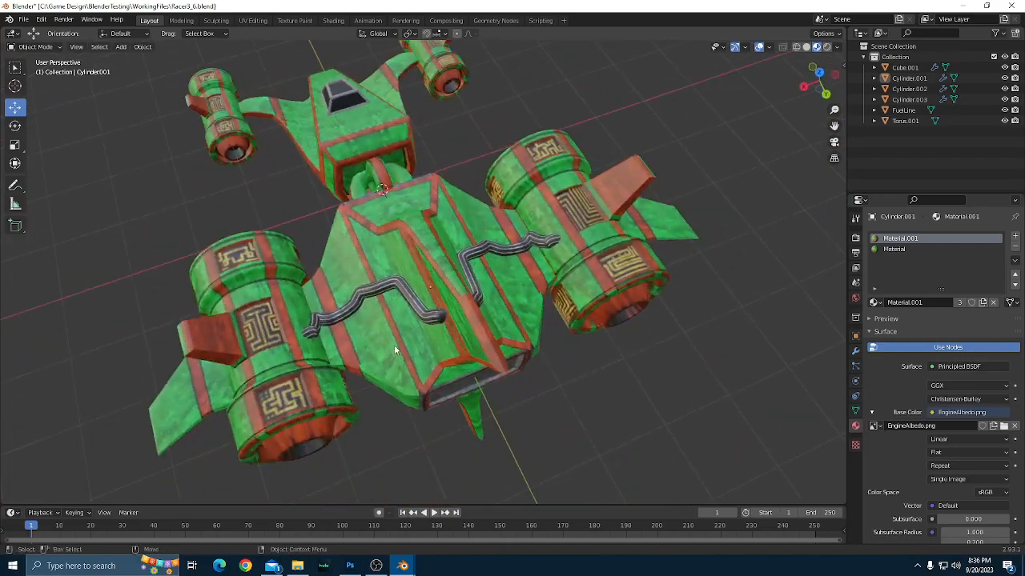
{"action": "left_click", "coordinate": [396, 237]}
{"action": "left_click_drag", "start_coordinate": [397, 237], "coordinate": [686, 290]}
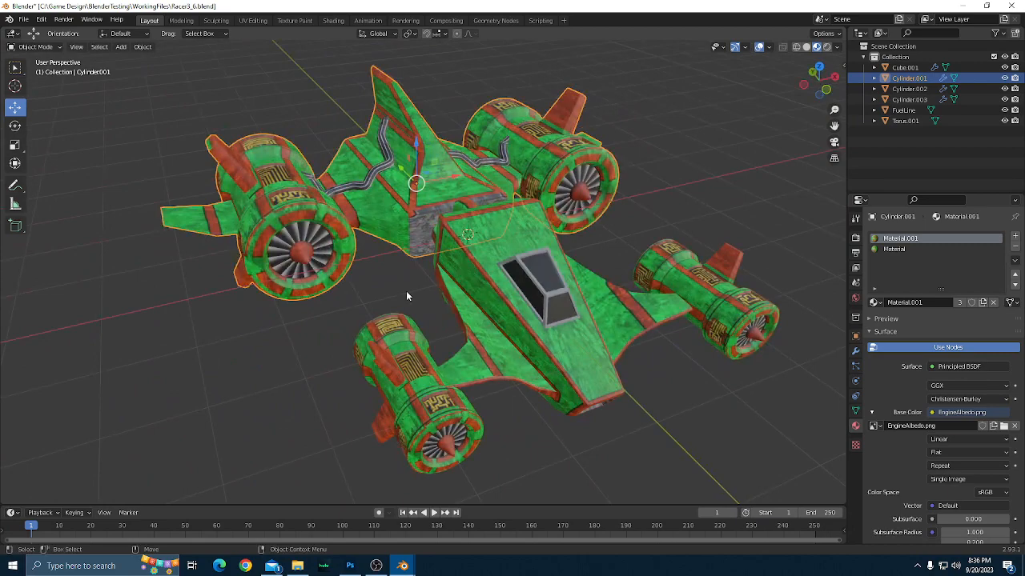
{"action": "left_click_drag", "start_coordinate": [406, 296], "coordinate": [483, 305]}
{"action": "scroll", "coordinate": [483, 307], "scroll_direction": "up", "scroll_amount": 2}
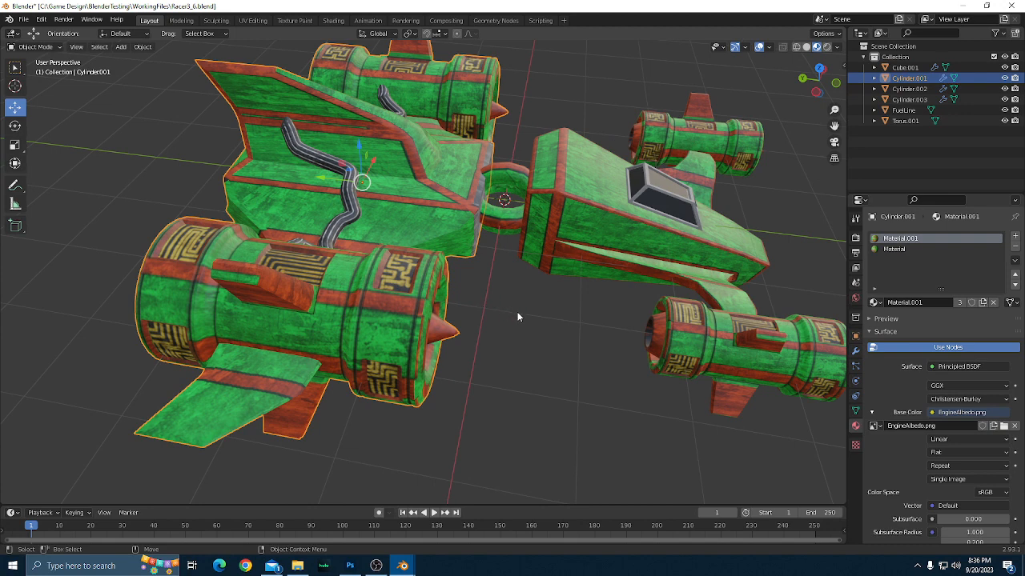
{"action": "left_click_drag", "start_coordinate": [517, 313], "coordinate": [511, 316]}
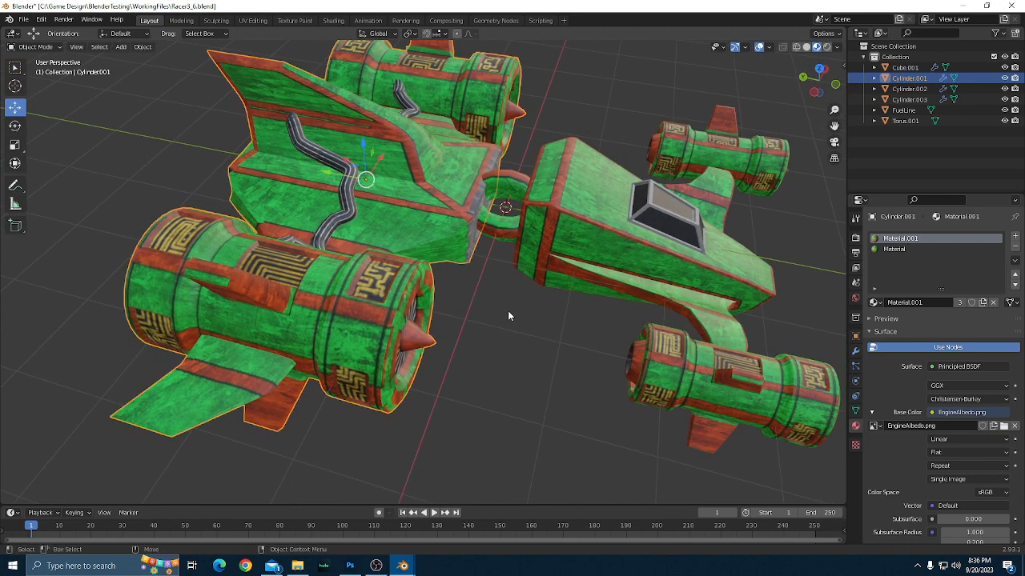
{"action": "scroll", "coordinate": [508, 303], "scroll_direction": "down", "scroll_amount": 2}
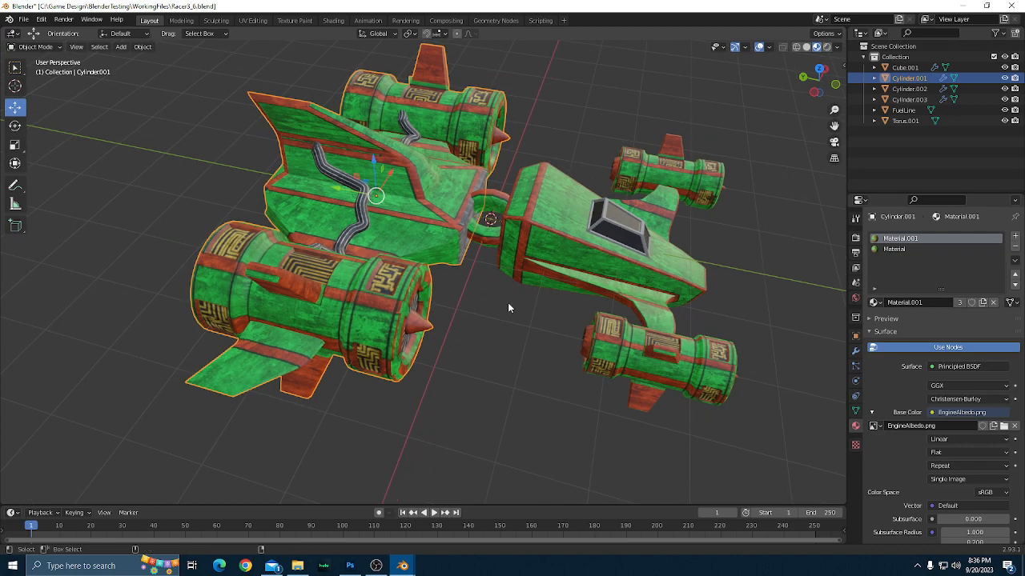
Save the Blender project as a new version named Racer3_7.blend in the WorkingFiles folder.
{"action": "key", "text": "ctrl+shift+s"}
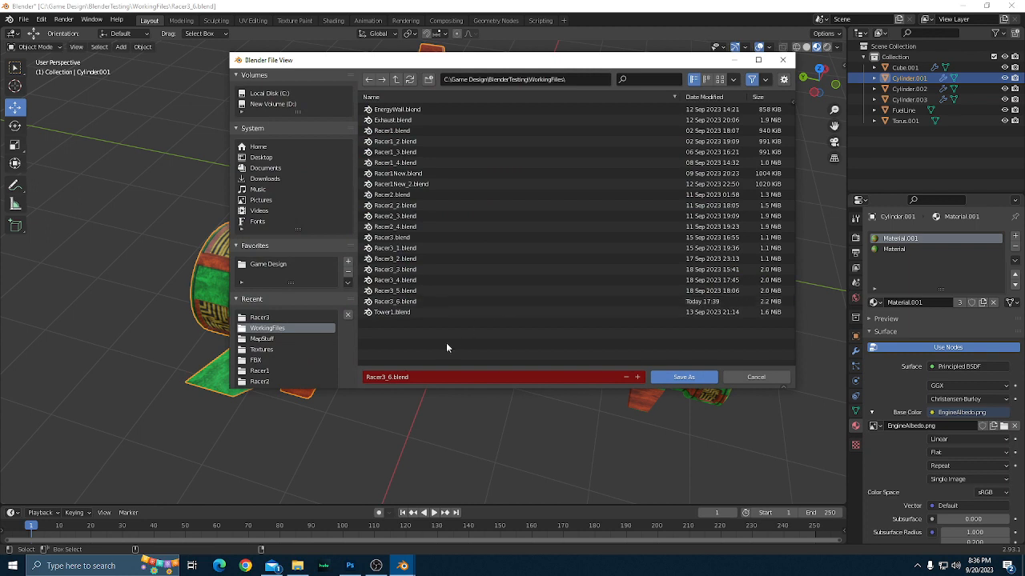
{"action": "left_click", "coordinate": [388, 377]}
{"action": "left_click", "coordinate": [388, 377]}
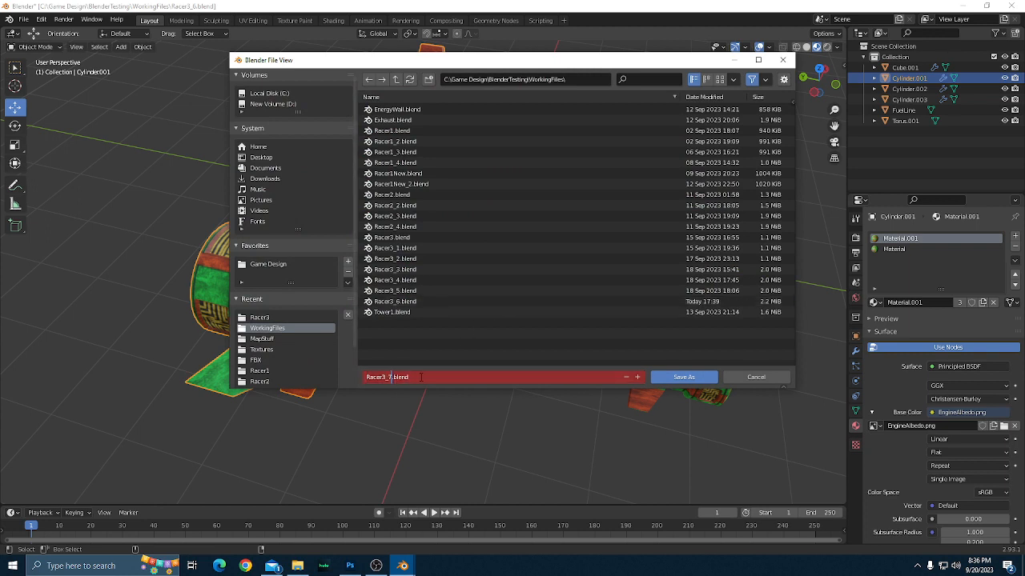
{"action": "key", "text": "Return"}
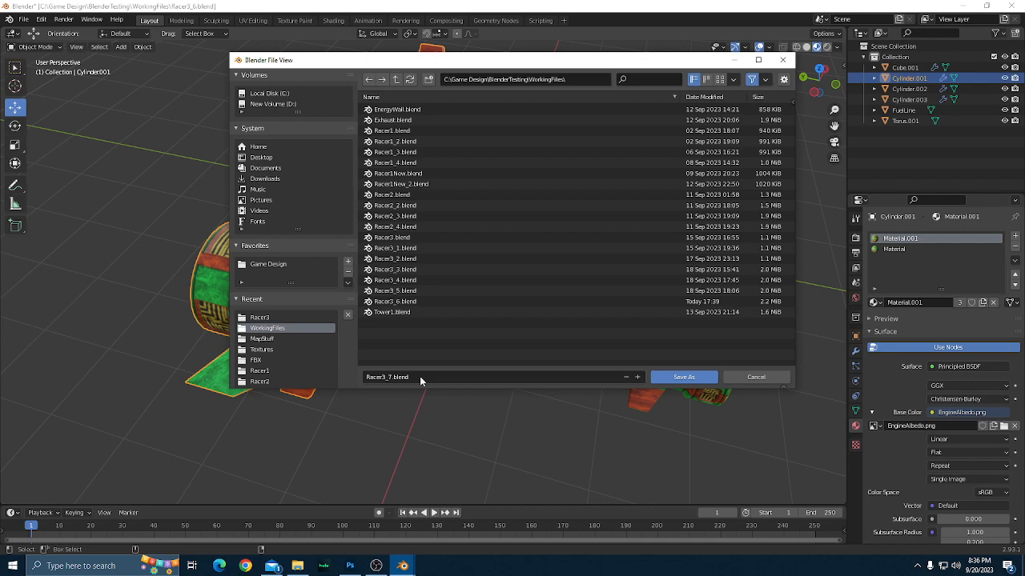
{"action": "left_click", "coordinate": [665, 378]}
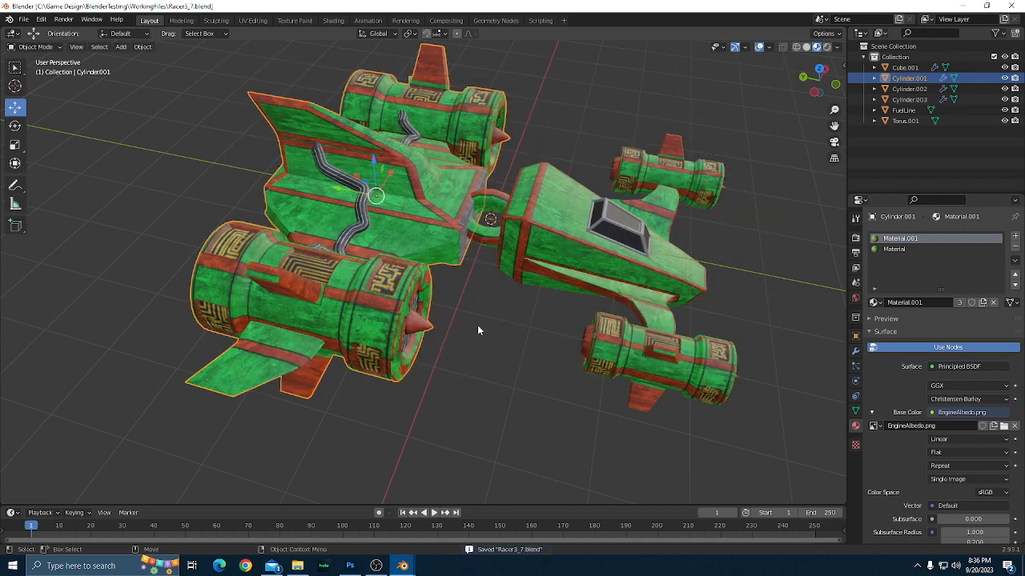
Inspect the edges of the orange-red trim on the ship up close and from the side.
{"action": "mouse_move", "coordinate": [494, 354]}
{"action": "left_mouse_down"}
{"action": "mouse_move", "coordinate": [432, 352]}
{"action": "mouse_move", "coordinate": [465, 341]}
{"action": "mouse_move", "coordinate": [498, 358]}
{"action": "left_mouse_up"}
{"action": "scroll", "coordinate": [432, 352], "scroll_direction": "up", "scroll_amount": 1}
{"action": "scroll", "coordinate": [553, 351], "scroll_direction": "up", "scroll_amount": 2}
{"action": "left_click_drag", "start_coordinate": [563, 347], "coordinate": [483, 362]}
{"action": "scroll", "coordinate": [502, 380], "scroll_direction": "down", "scroll_amount": 2}
{"action": "scroll", "coordinate": [489, 368], "scroll_direction": "down", "scroll_amount": 1}
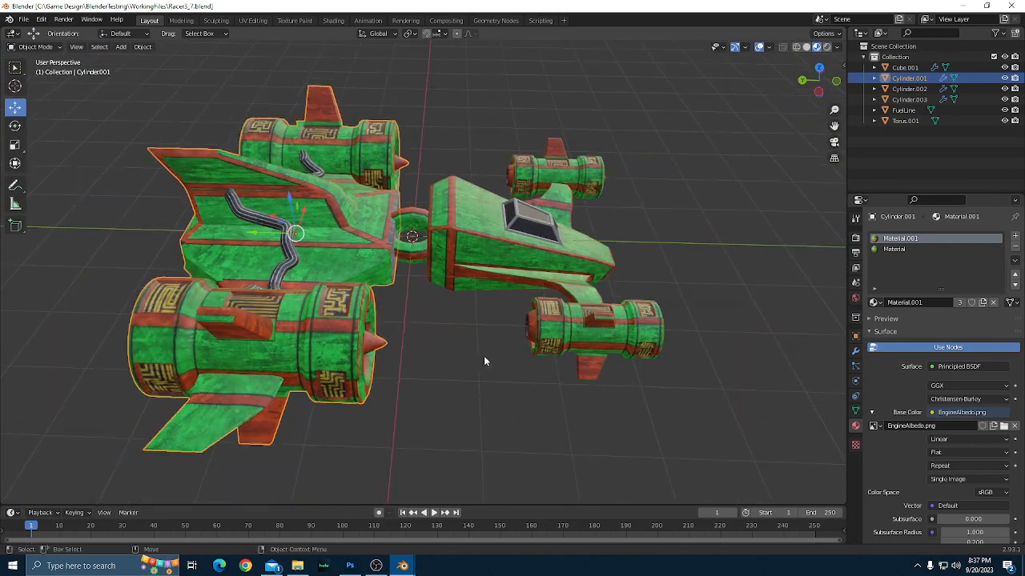
{"action": "scroll", "coordinate": [466, 360], "scroll_direction": "down", "scroll_amount": 2}
{"action": "scroll", "coordinate": [467, 360], "scroll_direction": "up", "scroll_amount": 1}
{"action": "scroll", "coordinate": [467, 359], "scroll_direction": "up", "scroll_amount": 2}
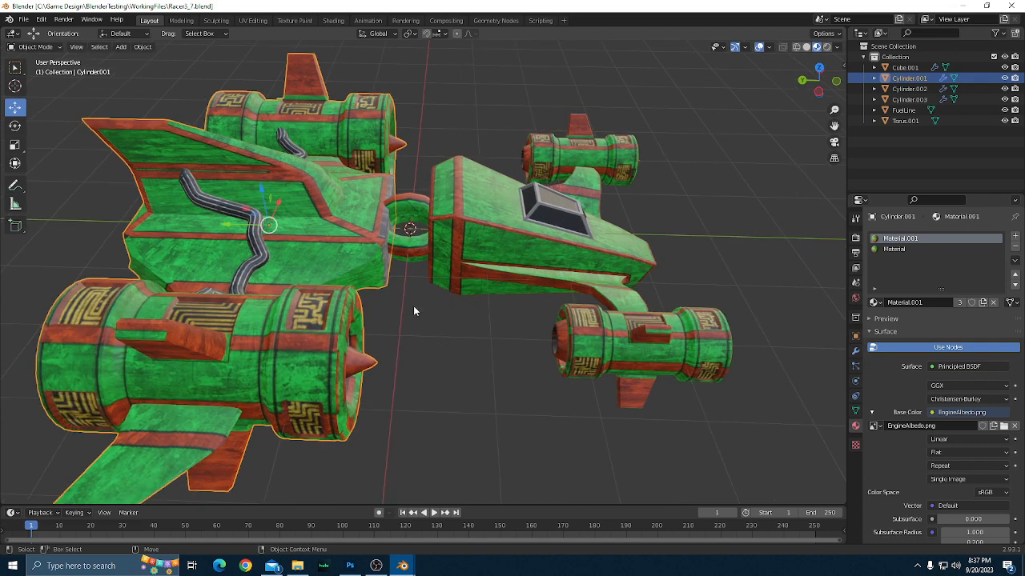
{"action": "left_click_drag", "start_coordinate": [458, 306], "coordinate": [500, 376]}
{"action": "scroll", "coordinate": [461, 375], "scroll_direction": "up", "scroll_amount": 5}
Switch to Photoshop and rasterize the layer style of Layer 2.
{"action": "left_click", "coordinate": [352, 566]}
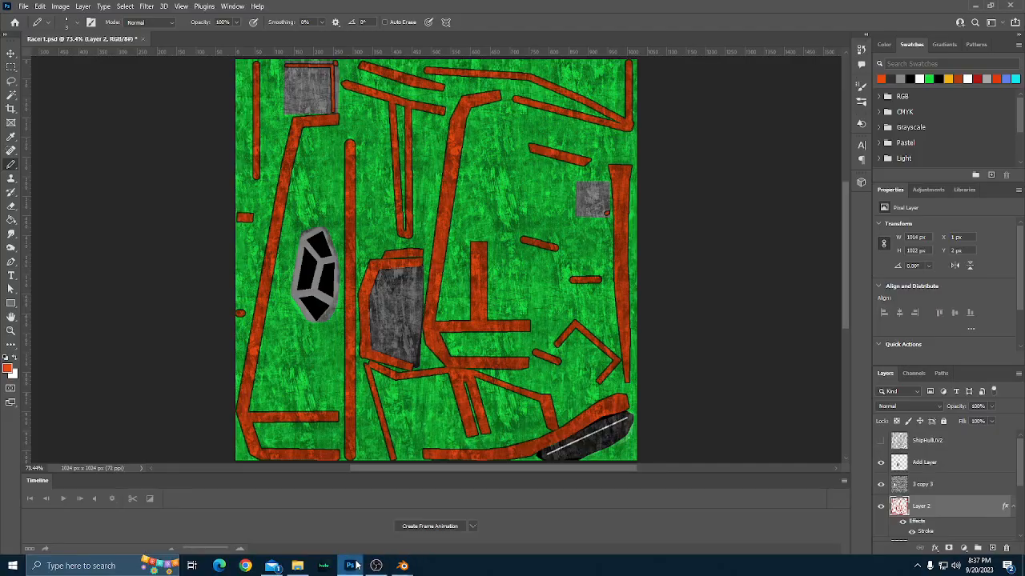
{"action": "right_click", "coordinate": [928, 508]}
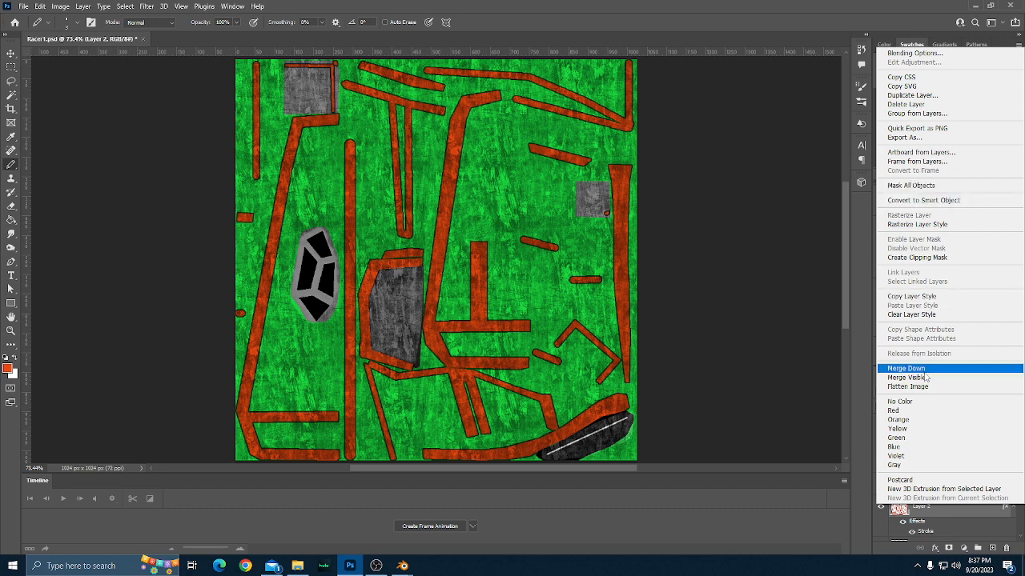
{"action": "left_click", "coordinate": [920, 228]}
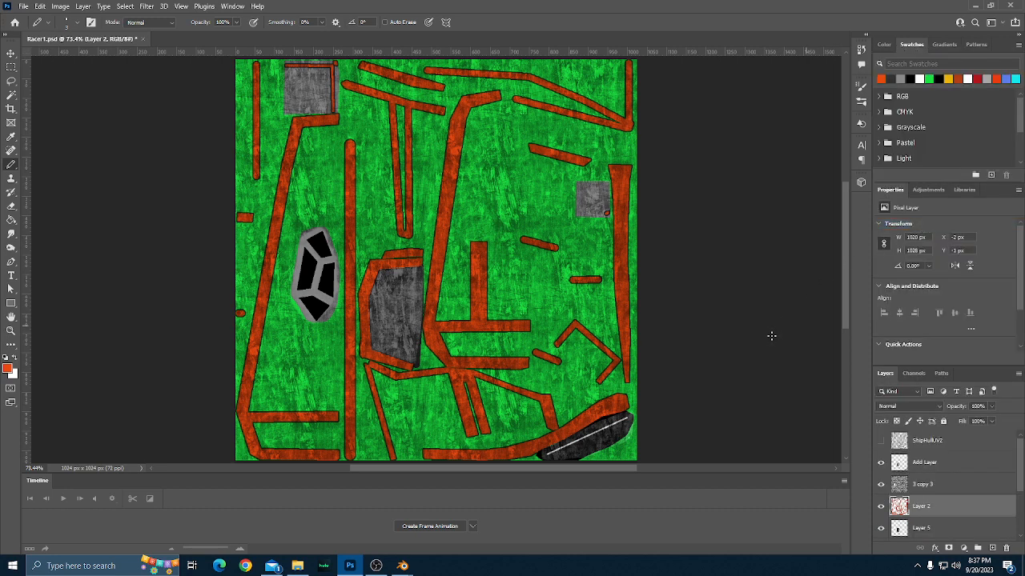
Soften the orange-red trim on Layer 2 with the Blur More filter and check its edges up close.
{"action": "left_click", "coordinate": [142, 7]}
{"action": "mouse_move", "coordinate": [227, 144]}
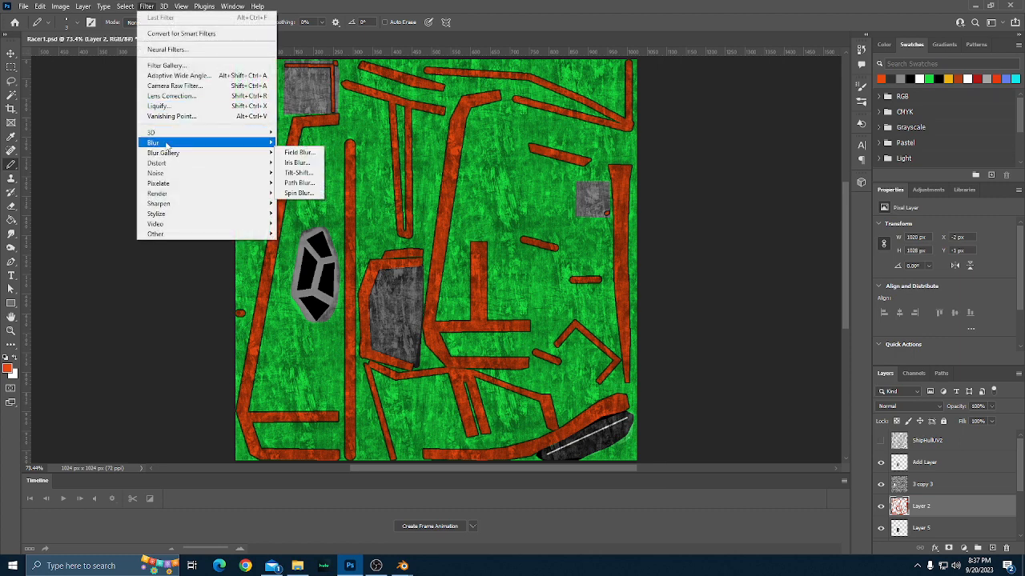
{"action": "left_click", "coordinate": [308, 164]}
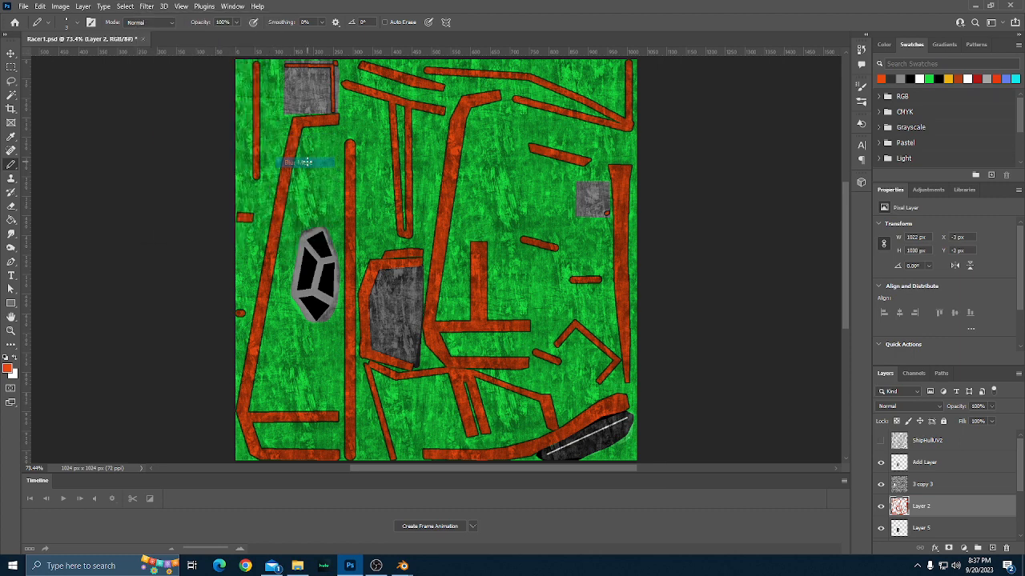
{"action": "scroll", "coordinate": [512, 269], "scroll_direction": "down", "scroll_amount": 3}
{"action": "scroll", "coordinate": [512, 269], "scroll_direction": "up", "scroll_amount": 4}
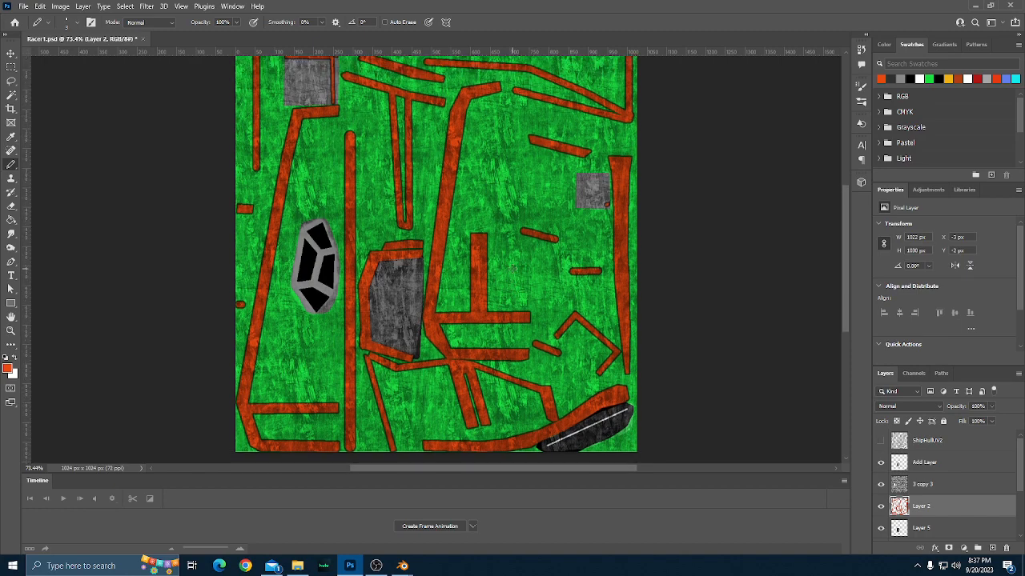
{"action": "scroll", "coordinate": [512, 269], "scroll_direction": "up", "scroll_amount": 2}
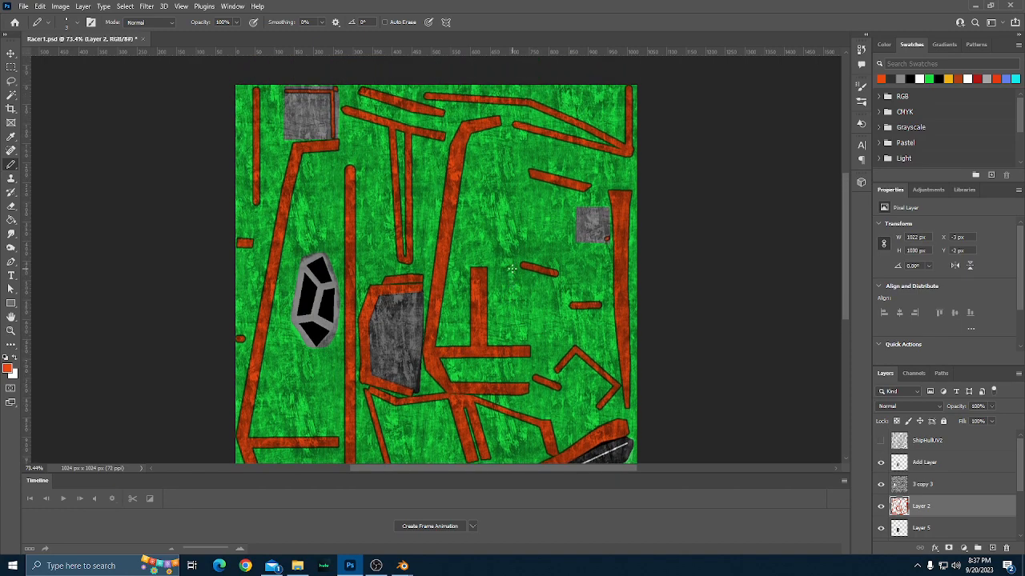
{"action": "scroll", "coordinate": [513, 274], "scroll_direction": "up", "scroll_amount": 5}
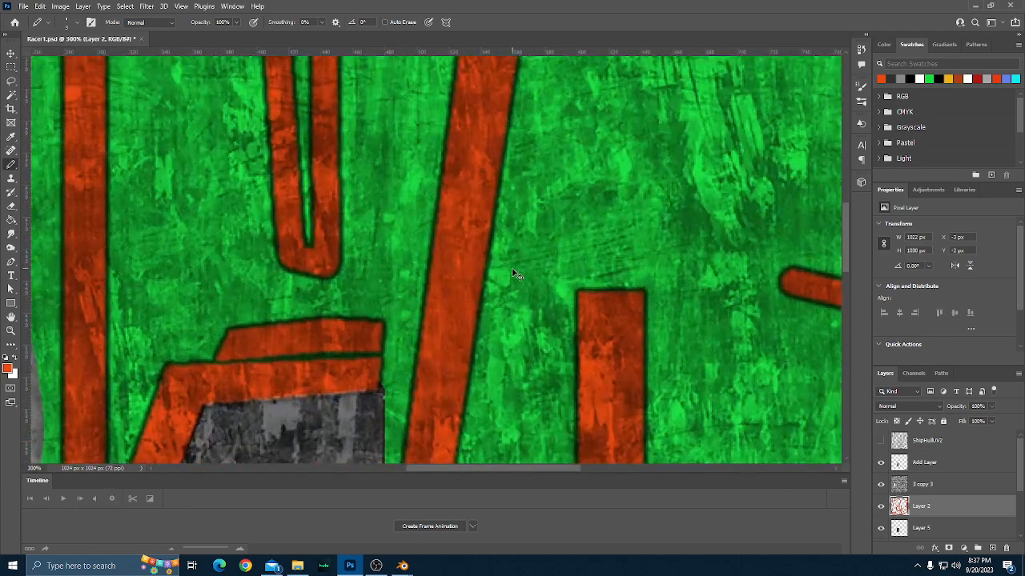
{"action": "scroll", "coordinate": [485, 247], "scroll_direction": "down", "scroll_amount": 4}
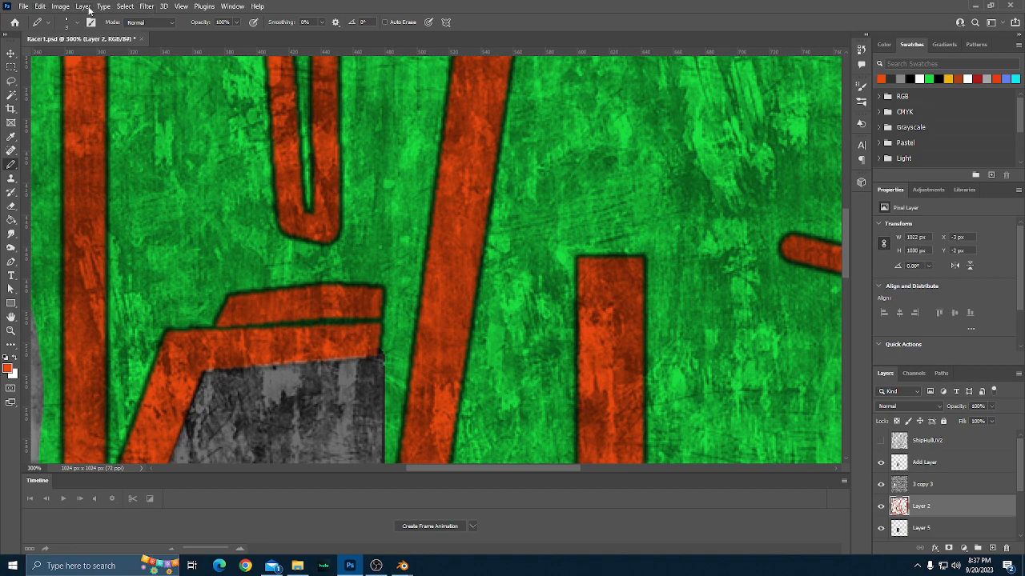
Soften Layer 2's trim further with the plain Blur filter and fit the whole texture in view.
{"action": "left_click", "coordinate": [144, 6]}
{"action": "mouse_move", "coordinate": [216, 144]}
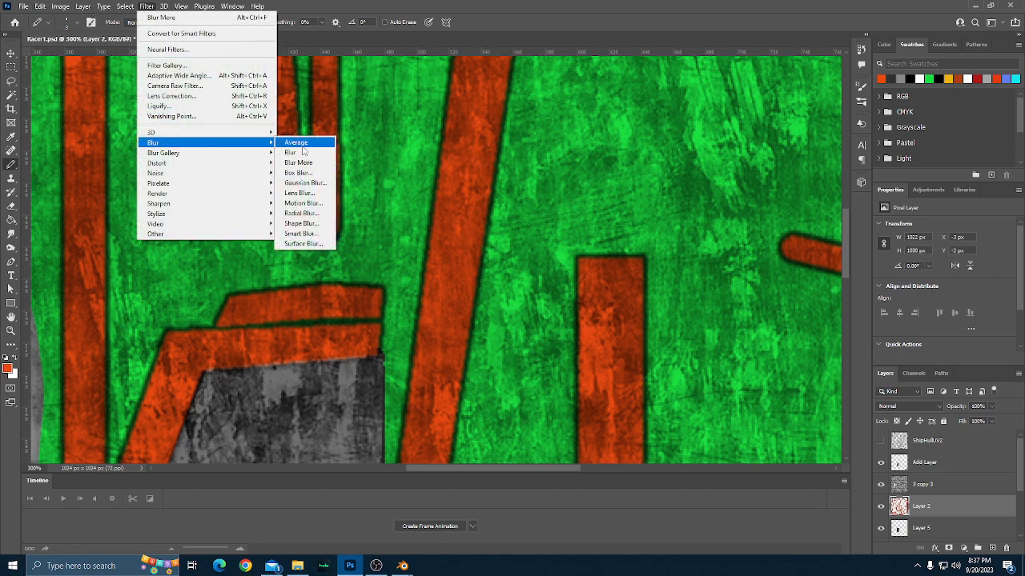
{"action": "left_click", "coordinate": [289, 152]}
{"action": "scroll", "coordinate": [402, 213], "scroll_direction": "down", "scroll_amount": 1}
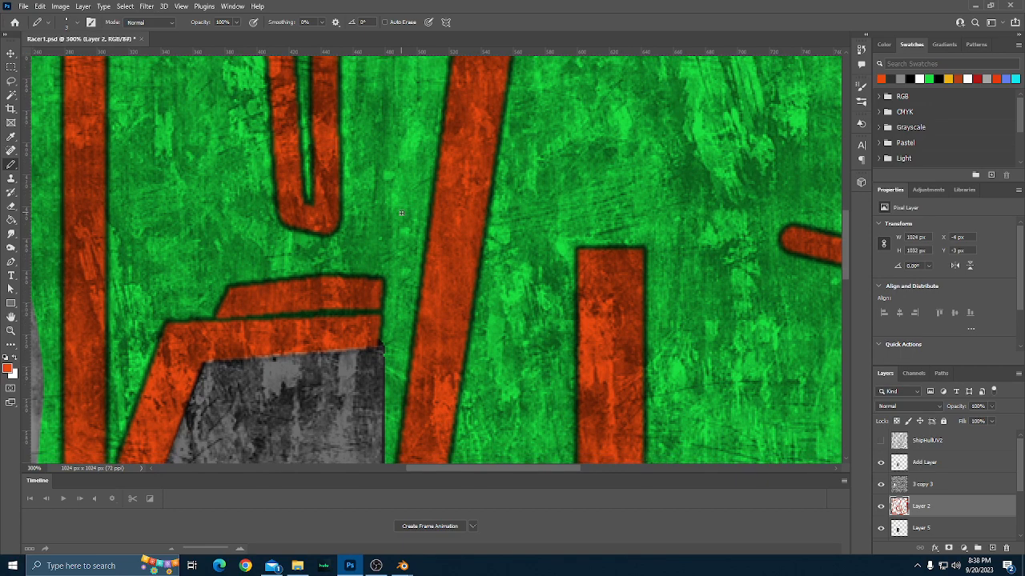
{"action": "key", "text": "ctrl+0"}
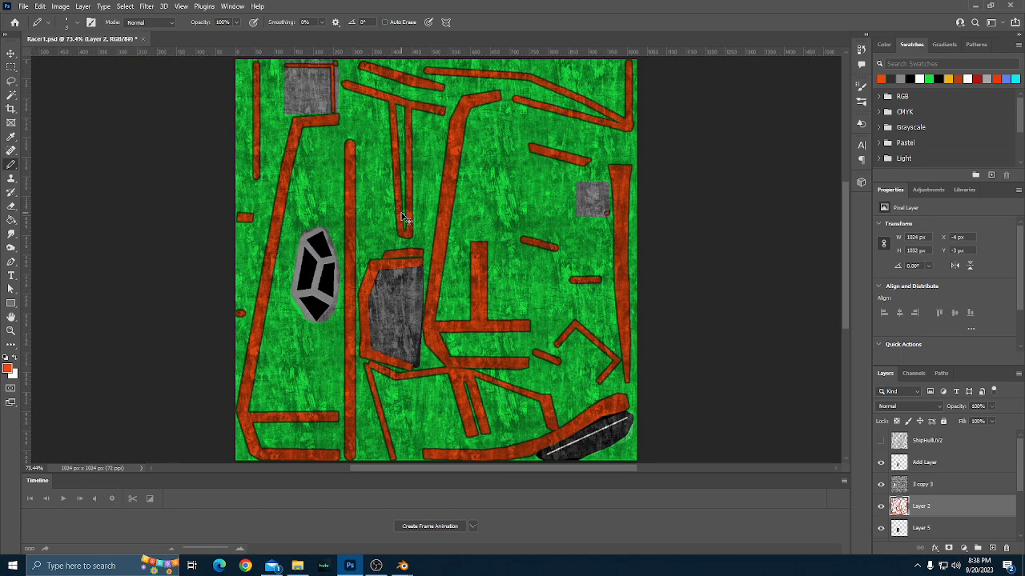
{"action": "scroll", "coordinate": [533, 248], "scroll_direction": "down", "scroll_amount": 1}
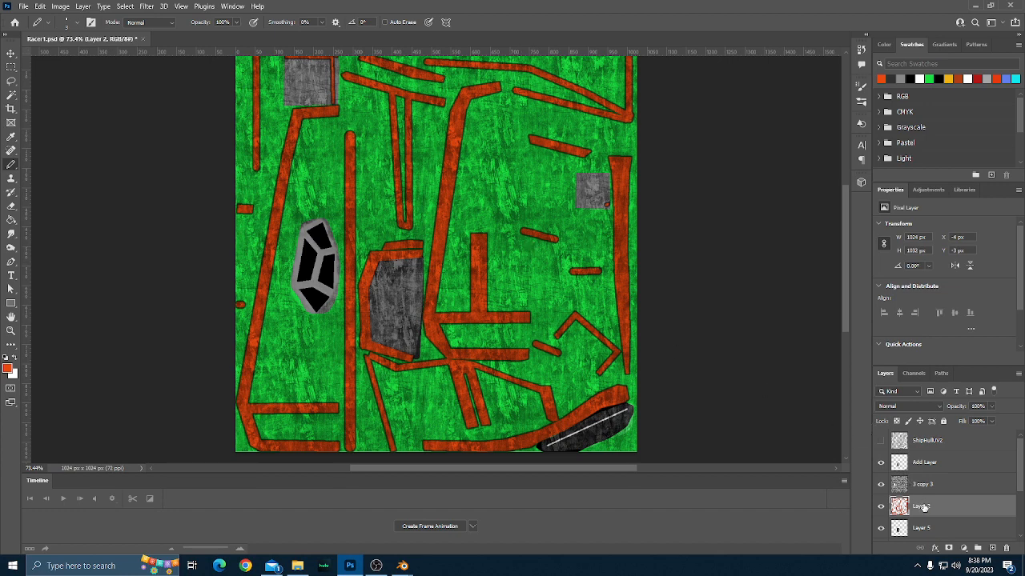
{"action": "scroll", "coordinate": [923, 507], "scroll_direction": "down", "scroll_amount": 1}
{"action": "scroll", "coordinate": [923, 507], "scroll_direction": "down", "scroll_amount": 1}
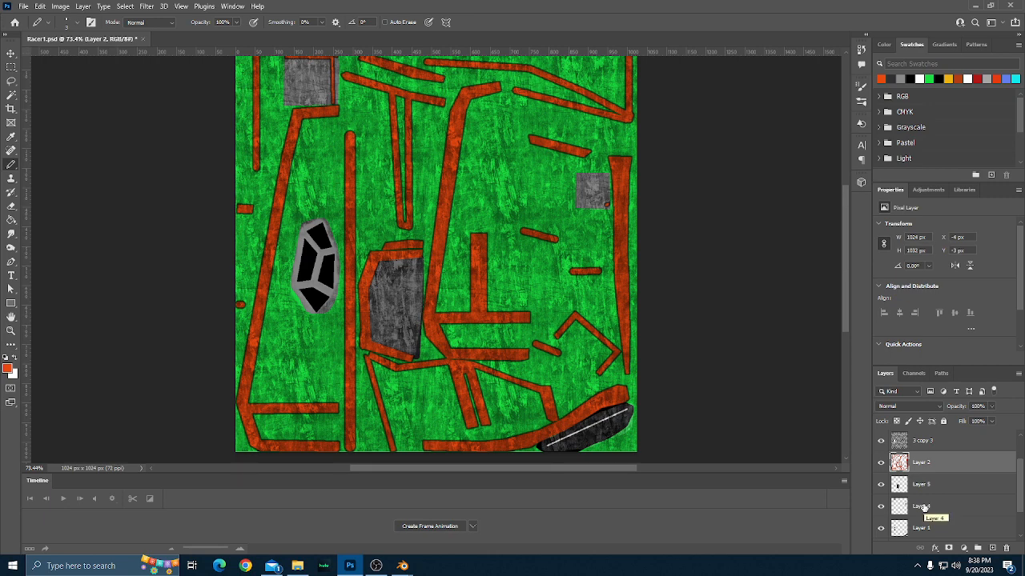
Toggle Layer 1's visibility to check which texture parts it holds and make it the active layer.
{"action": "scroll", "coordinate": [920, 513], "scroll_direction": "down", "scroll_amount": 2}
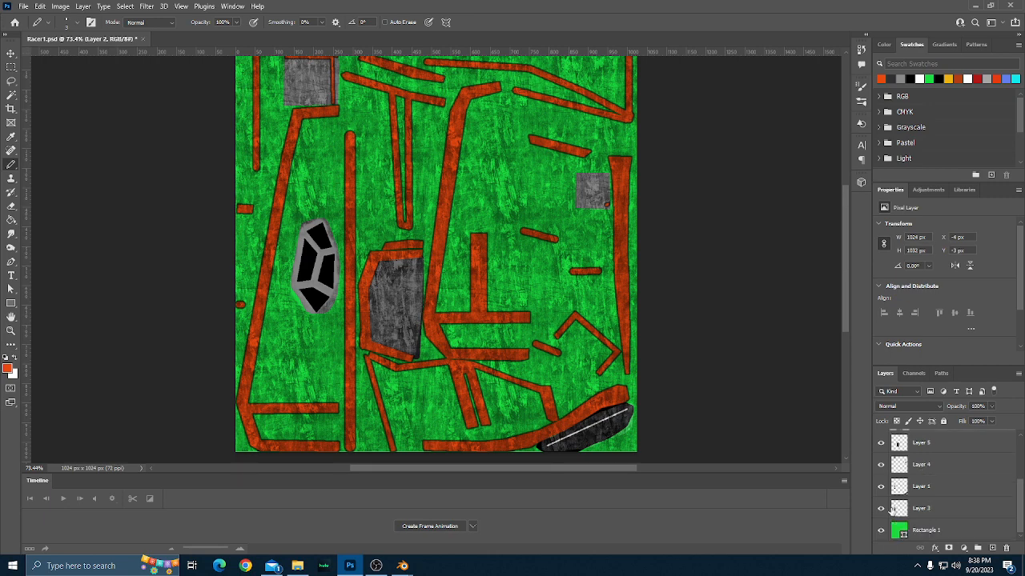
{"action": "left_click", "coordinate": [921, 510]}
{"action": "left_click", "coordinate": [917, 446]}
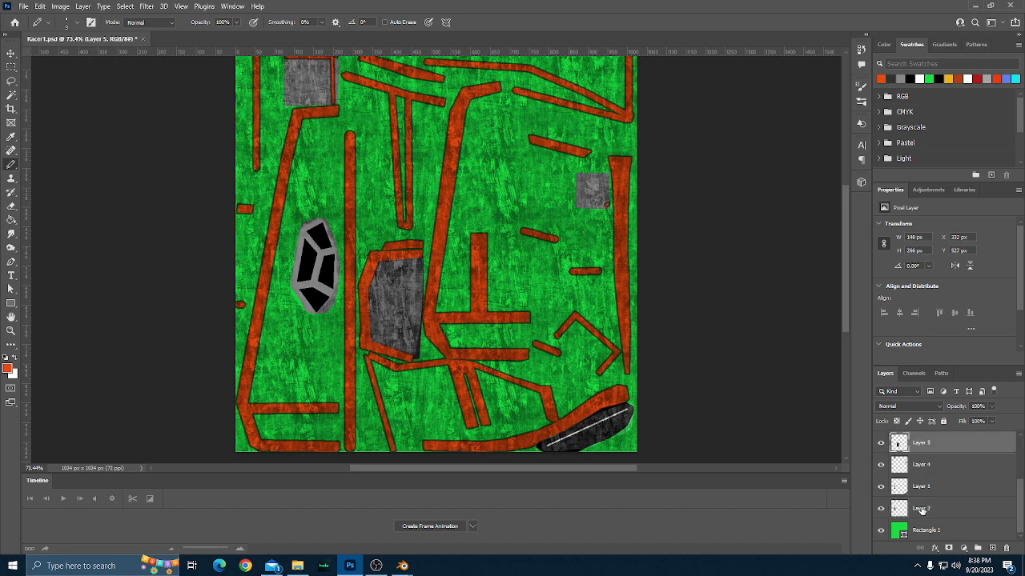
{"action": "left_click", "coordinate": [881, 488]}
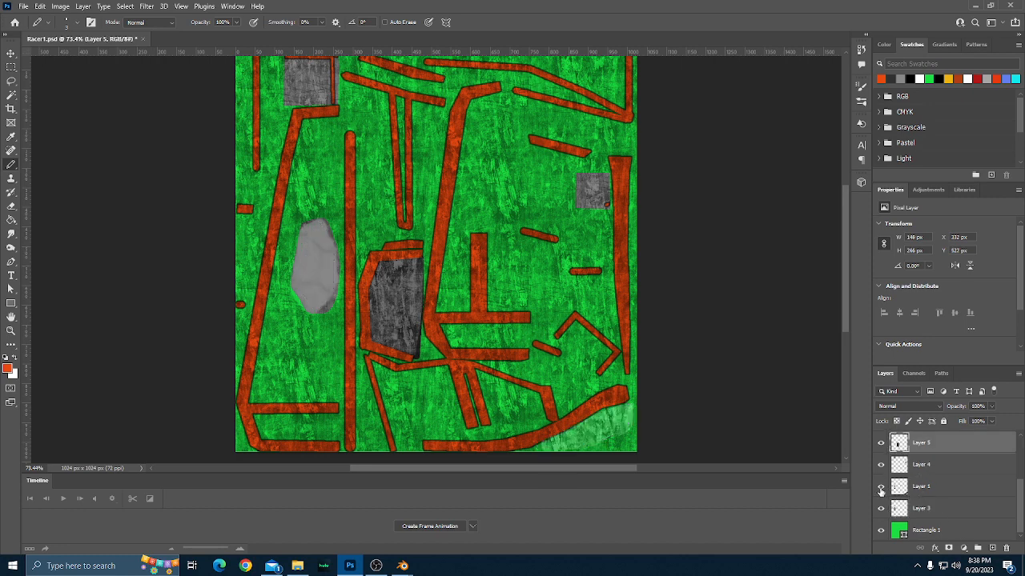
{"action": "left_click", "coordinate": [880, 488]}
{"action": "left_click", "coordinate": [918, 490]}
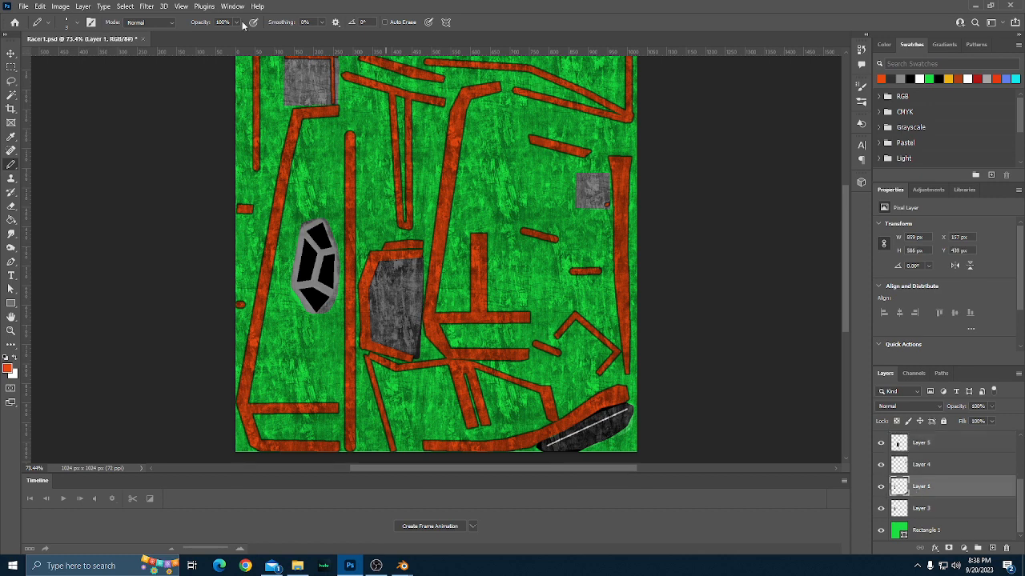
Soften Layer 1 by applying the plain Blur filter twice, and look over the texture.
{"action": "left_click", "coordinate": [147, 7]}
{"action": "mouse_move", "coordinate": [256, 143]}
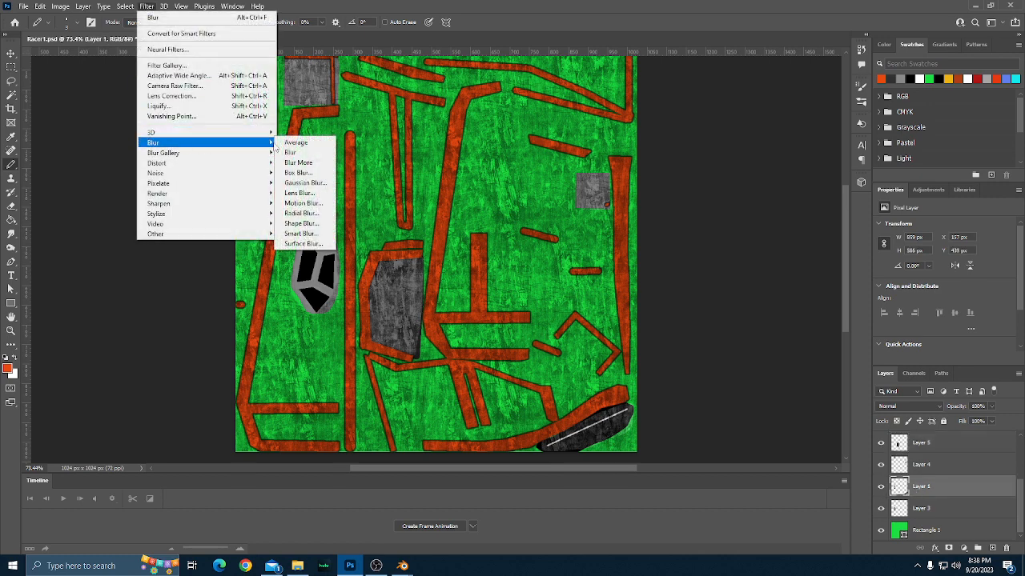
{"action": "left_click", "coordinate": [289, 152]}
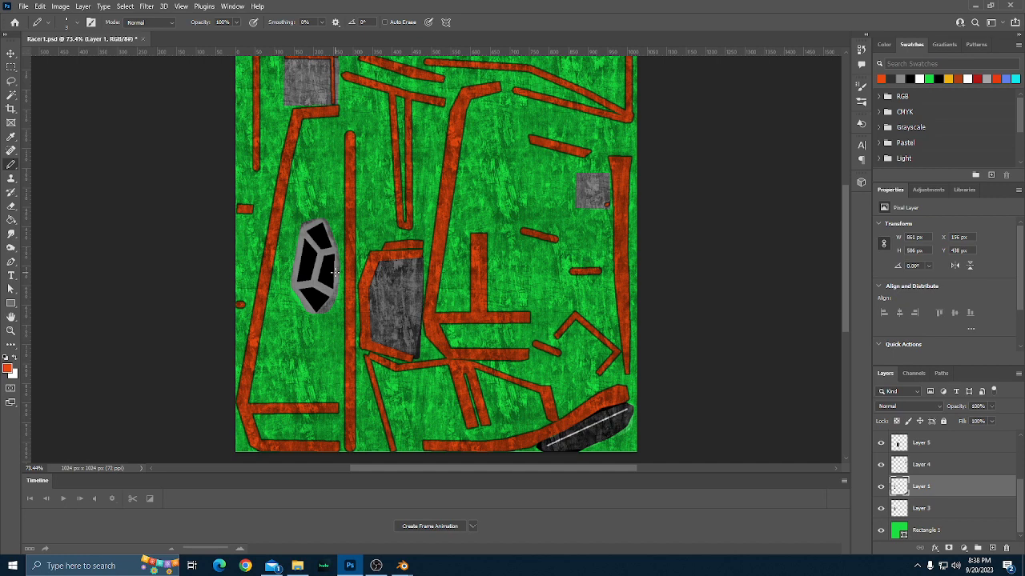
{"action": "left_click", "coordinate": [147, 6]}
{"action": "mouse_move", "coordinate": [256, 143]}
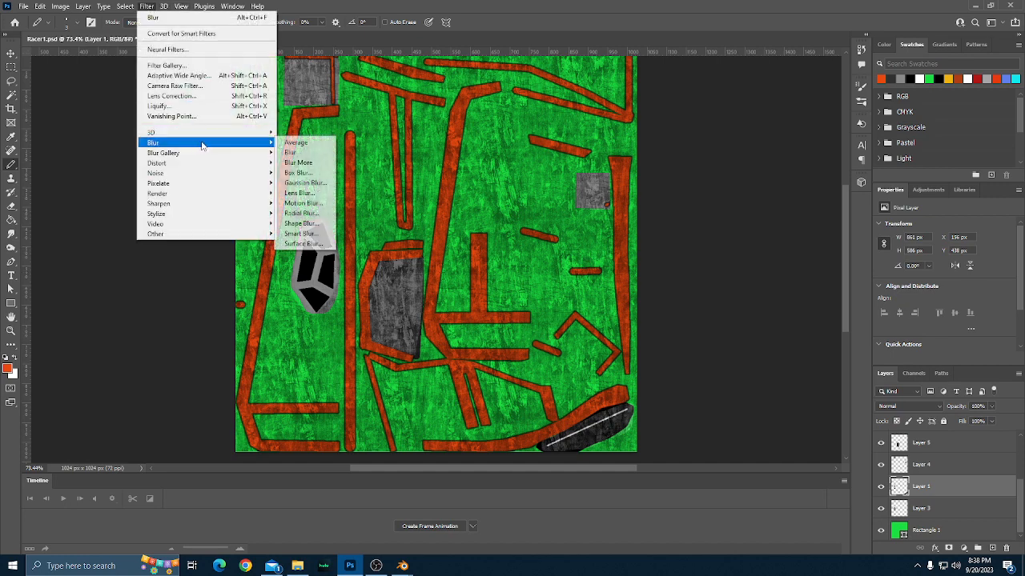
{"action": "left_click", "coordinate": [286, 149]}
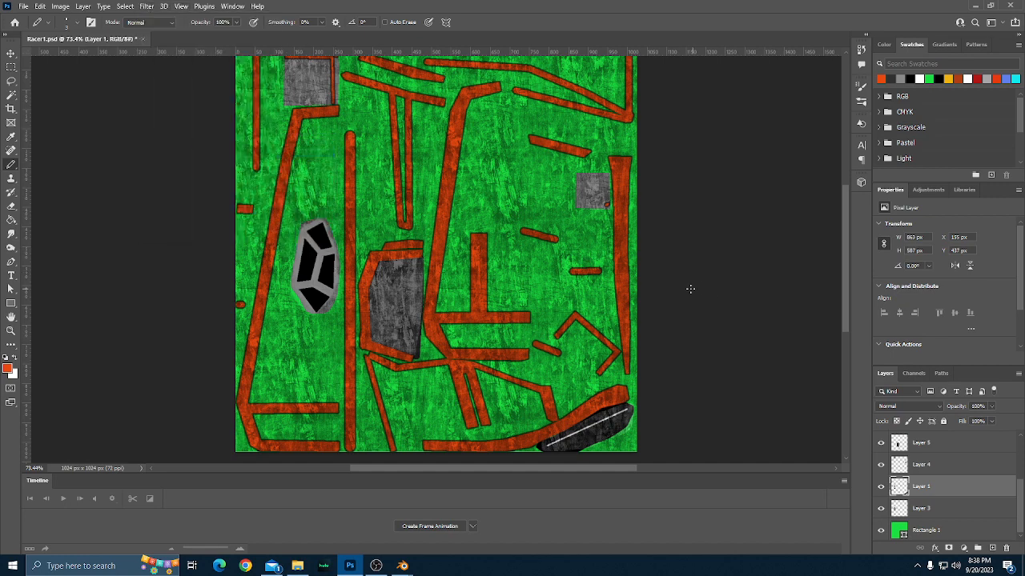
{"action": "scroll", "coordinate": [690, 288], "scroll_direction": "down", "scroll_amount": 1}
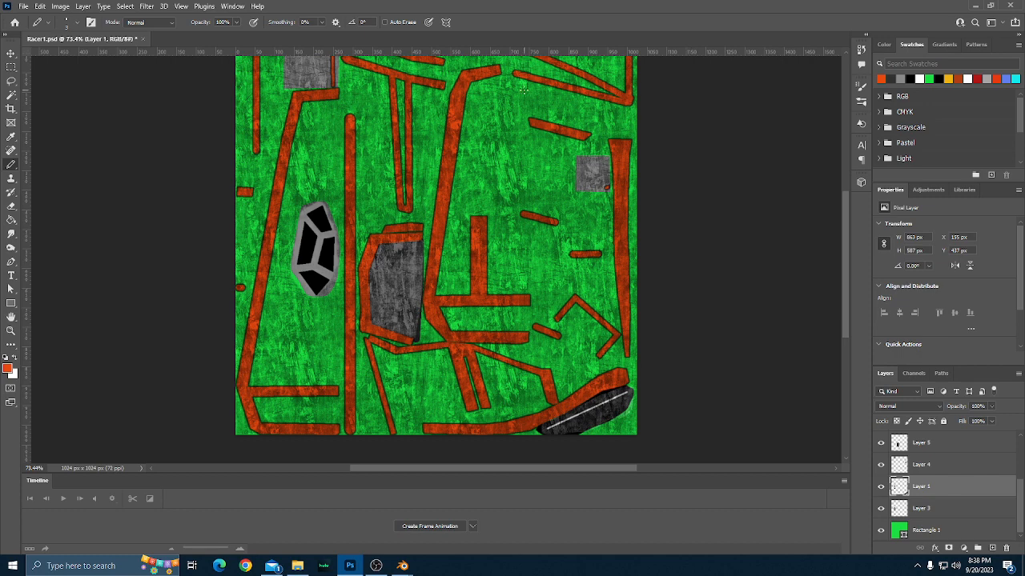
{"action": "scroll", "coordinate": [717, 276], "scroll_direction": "up", "scroll_amount": 1}
{"action": "scroll", "coordinate": [718, 276], "scroll_direction": "down", "scroll_amount": 1}
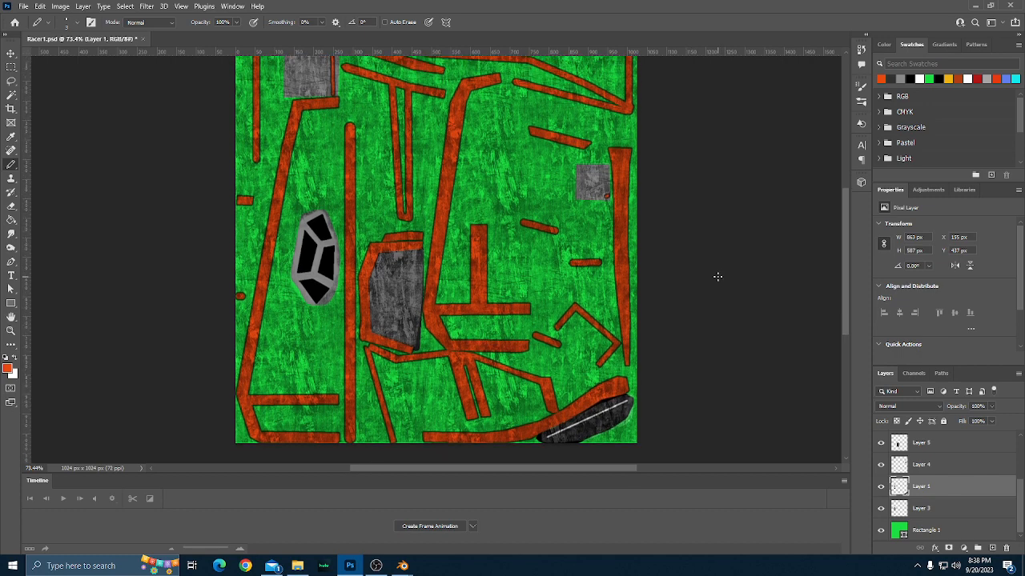
Export the hull texture for web as a PNG-24, replacing Racer3Albedo.png in the Racer3 folder.
{"action": "key", "text": "ctrl+alt+shift+s"}
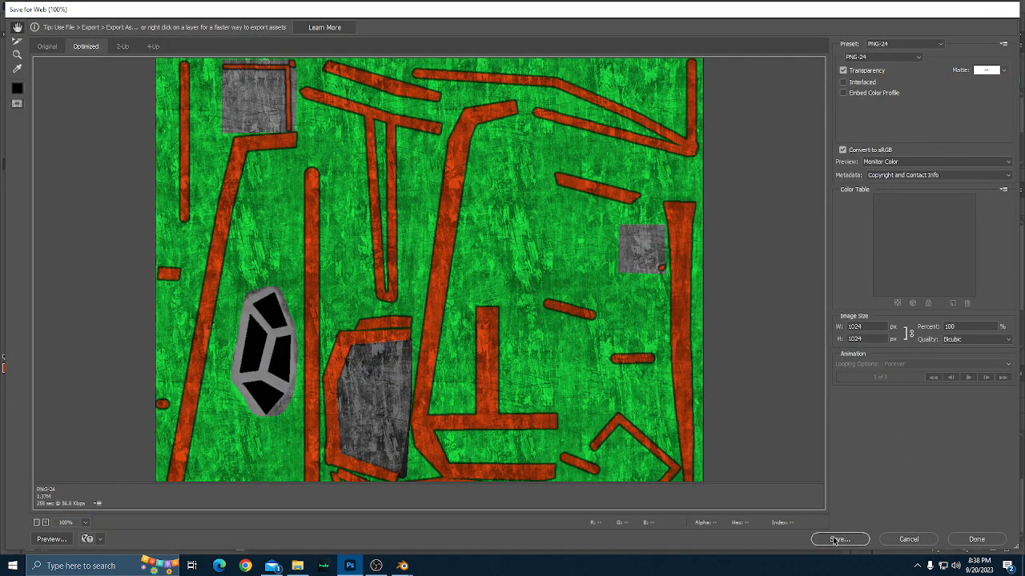
{"action": "left_click", "coordinate": [835, 540]}
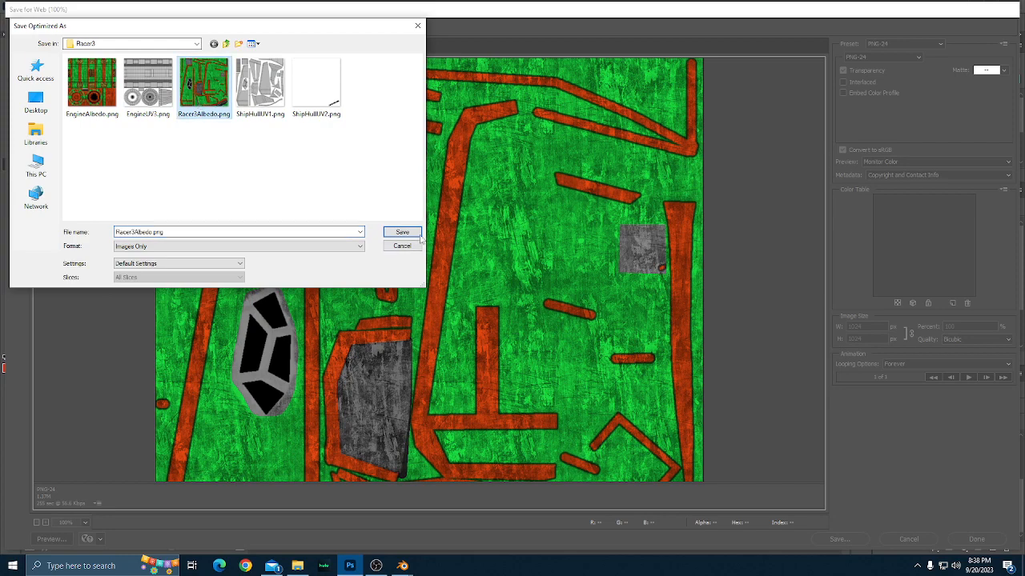
{"action": "left_click", "coordinate": [407, 231]}
{"action": "left_click", "coordinate": [578, 277]}
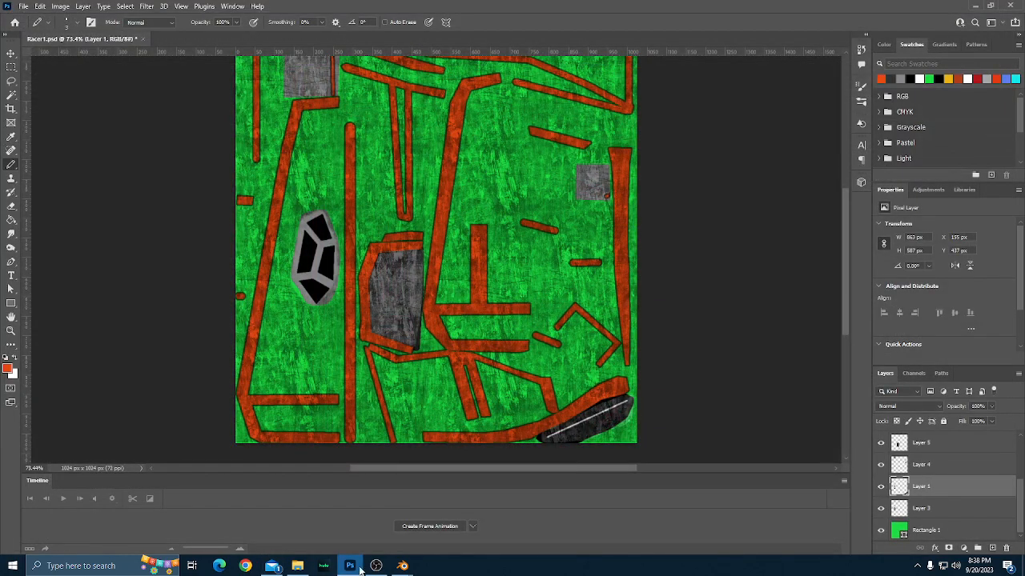
Switch to Blender and reload Racer3Albedo.png as the base color image of Cylinder.001's material named Material.
{"action": "mouse_move", "coordinate": [402, 566]}
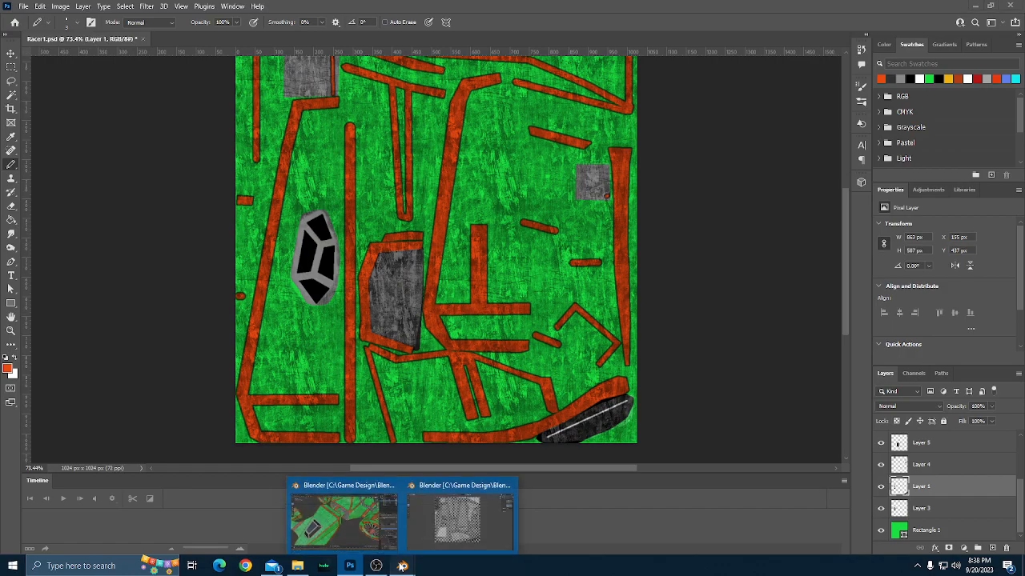
{"action": "left_click", "coordinate": [344, 490]}
{"action": "scroll", "coordinate": [623, 330], "scroll_direction": "down", "scroll_amount": 2}
{"action": "left_click_drag", "start_coordinate": [576, 395], "coordinate": [617, 358]}
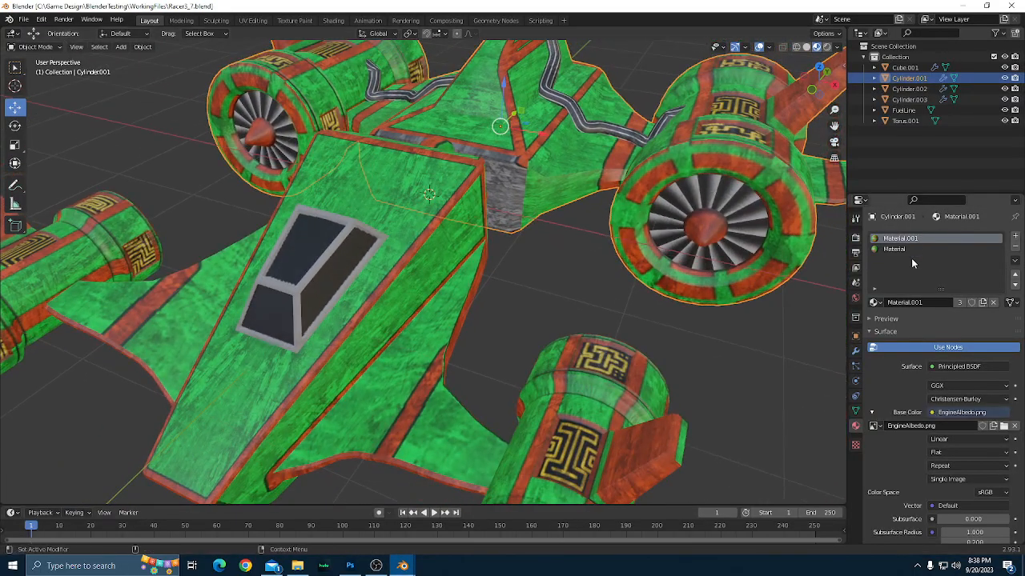
{"action": "left_click", "coordinate": [909, 249]}
{"action": "left_click", "coordinate": [1004, 425]}
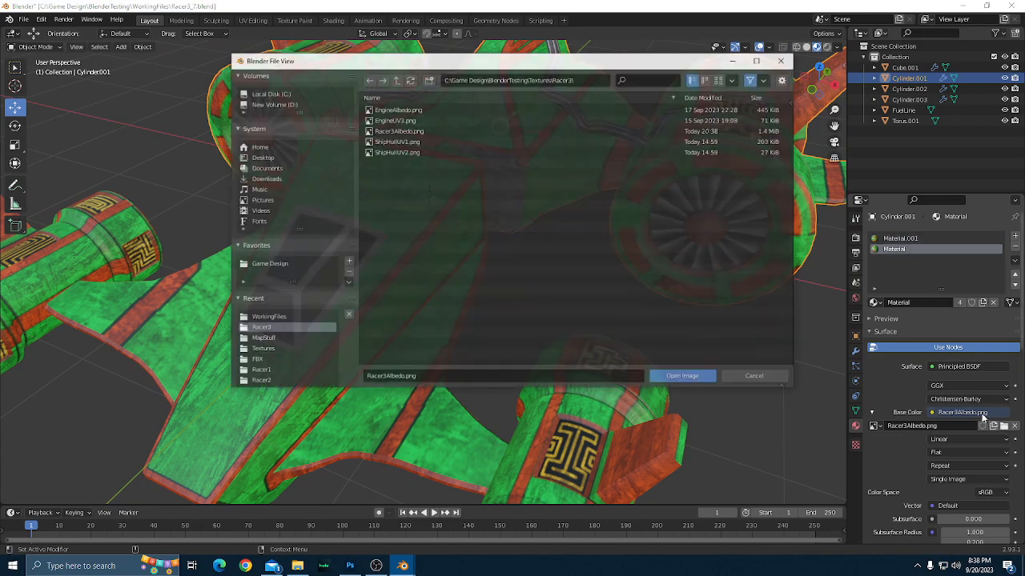
{"action": "double_click", "coordinate": [408, 130]}
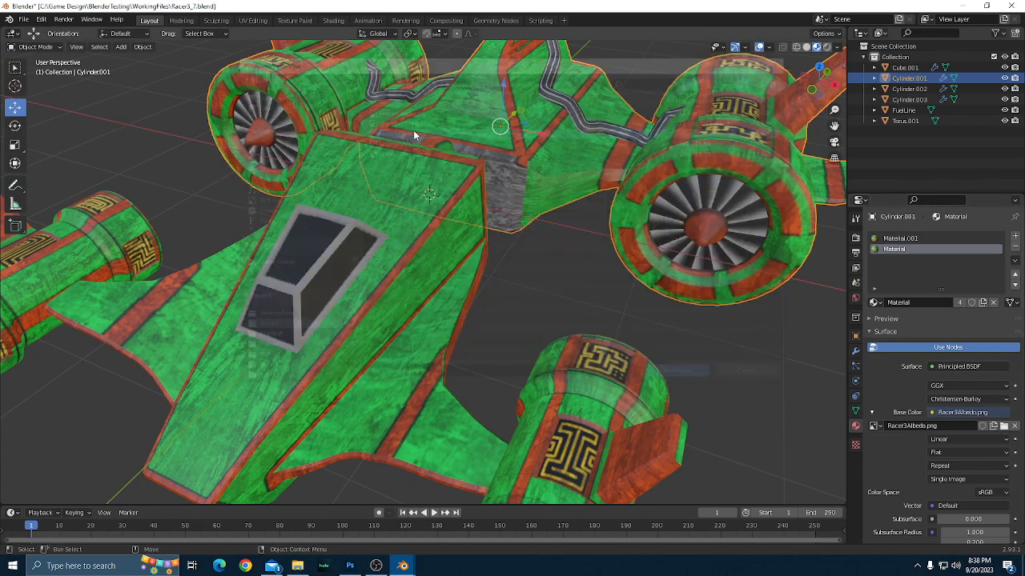
Examine the softened cockpit frame and trim edges up close, then deselect the ship and check it from the front and side.
{"action": "scroll", "coordinate": [563, 281], "scroll_direction": "up", "scroll_amount": 3}
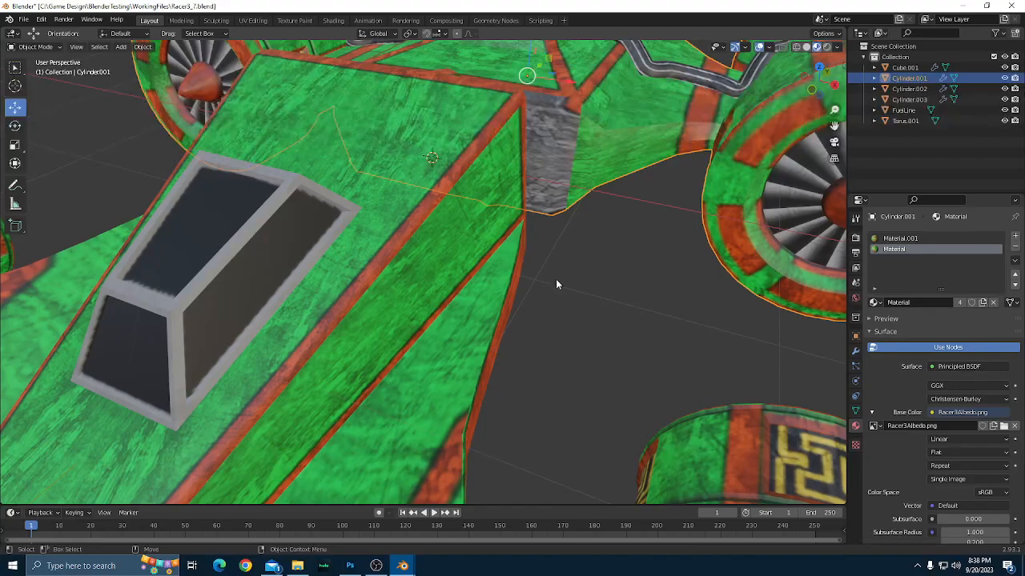
{"action": "left_click_drag", "start_coordinate": [556, 280], "coordinate": [510, 275]}
{"action": "scroll", "coordinate": [608, 285], "scroll_direction": "up", "scroll_amount": 4}
{"action": "scroll", "coordinate": [608, 285], "scroll_direction": "down", "scroll_amount": 2}
{"action": "scroll", "coordinate": [600, 289], "scroll_direction": "down", "scroll_amount": 4}
{"action": "scroll", "coordinate": [600, 290], "scroll_direction": "up", "scroll_amount": 5}
{"action": "scroll", "coordinate": [501, 292], "scroll_direction": "down", "scroll_amount": 3}
{"action": "scroll", "coordinate": [588, 353], "scroll_direction": "down", "scroll_amount": 3}
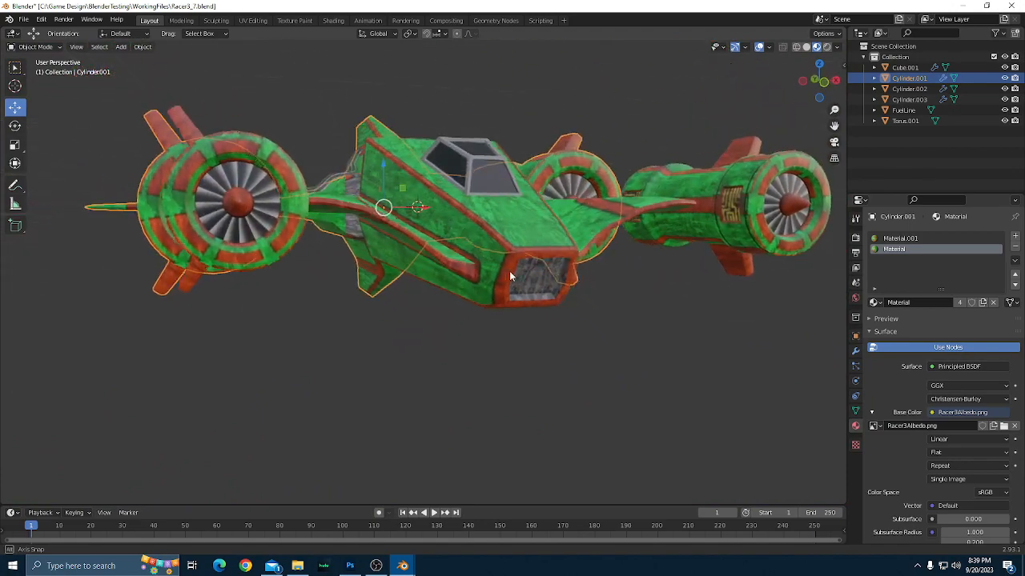
{"action": "left_click", "coordinate": [619, 338]}
{"action": "scroll", "coordinate": [619, 338], "scroll_direction": "down", "scroll_amount": 2}
{"action": "left_click_drag", "start_coordinate": [619, 338], "coordinate": [660, 349]}
{"action": "scroll", "coordinate": [426, 315], "scroll_direction": "up", "scroll_amount": 2}
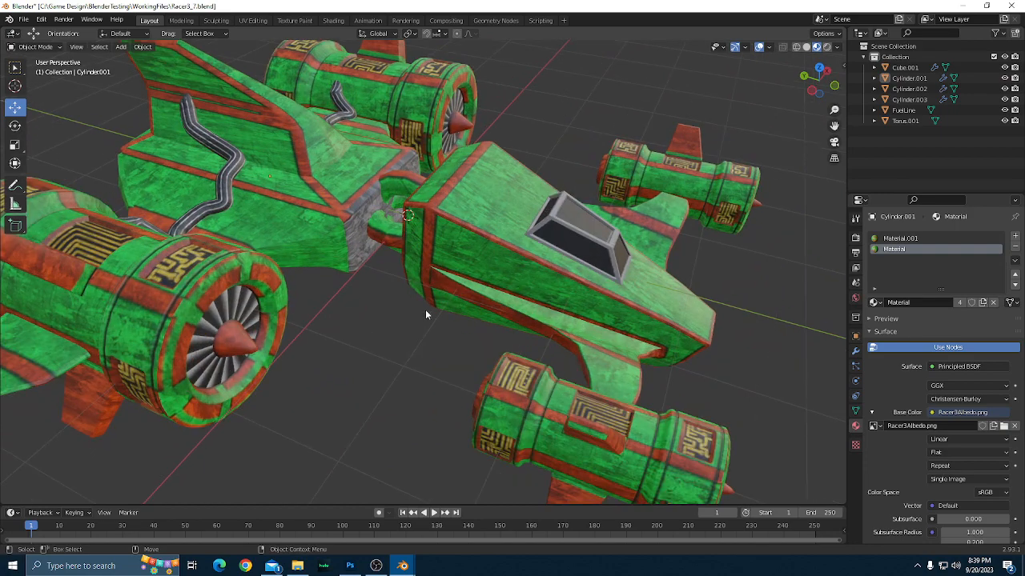
Review the whole textured racer from several angles and distances, comparing hull, wings and engines.
{"action": "left_click_drag", "start_coordinate": [425, 309], "coordinate": [402, 346]}
{"action": "scroll", "coordinate": [508, 347], "scroll_direction": "up", "scroll_amount": 3}
{"action": "scroll", "coordinate": [508, 346], "scroll_direction": "down", "scroll_amount": 3}
{"action": "scroll", "coordinate": [457, 368], "scroll_direction": "up", "scroll_amount": 2}
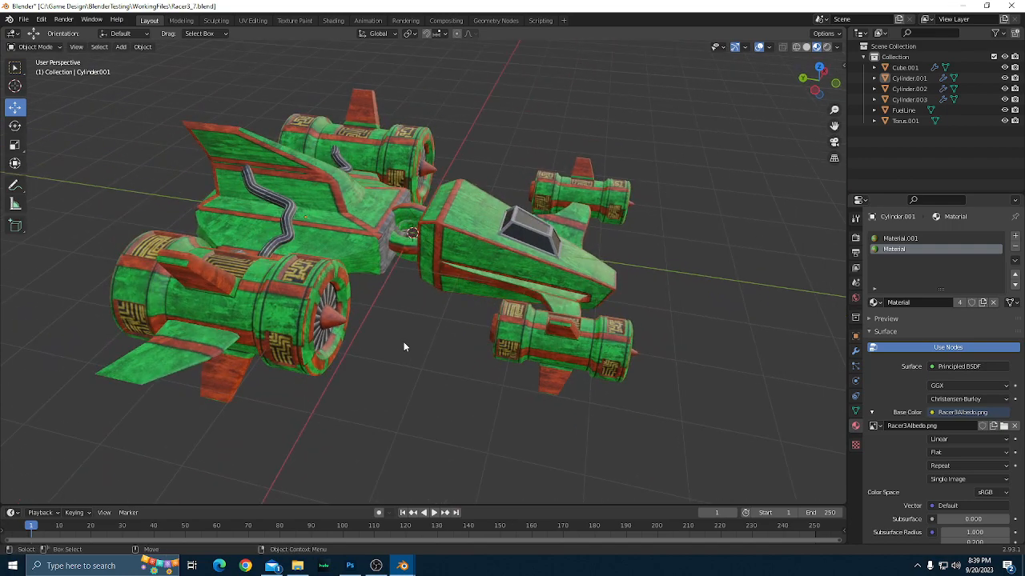
{"action": "scroll", "coordinate": [403, 361], "scroll_direction": "up", "scroll_amount": 1}
{"action": "scroll", "coordinate": [405, 361], "scroll_direction": "down", "scroll_amount": 1}
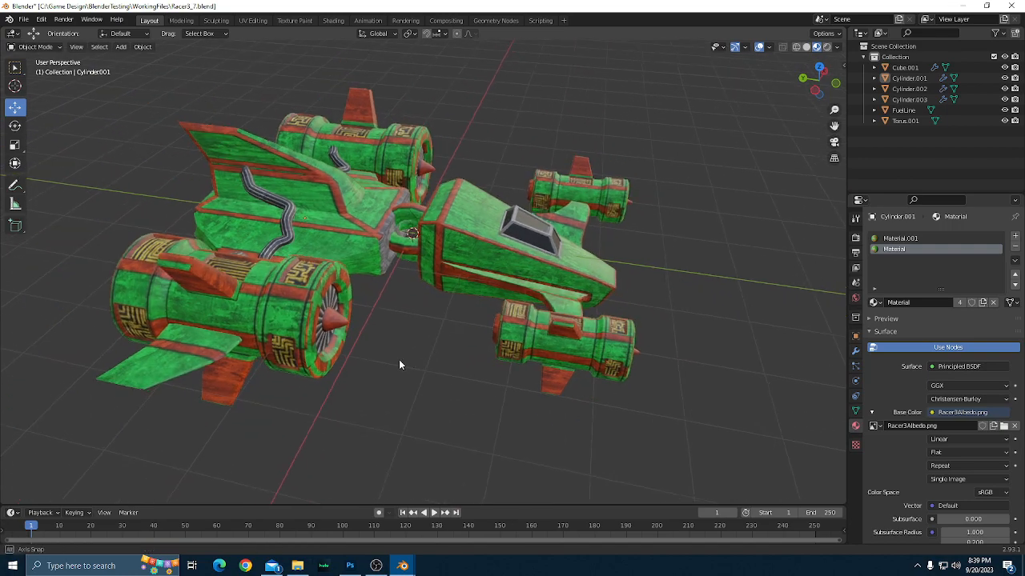
{"action": "left_click_drag", "start_coordinate": [399, 360], "coordinate": [416, 369]}
{"action": "scroll", "coordinate": [425, 373], "scroll_direction": "up", "scroll_amount": 2}
{"action": "scroll", "coordinate": [426, 373], "scroll_direction": "down", "scroll_amount": 1}
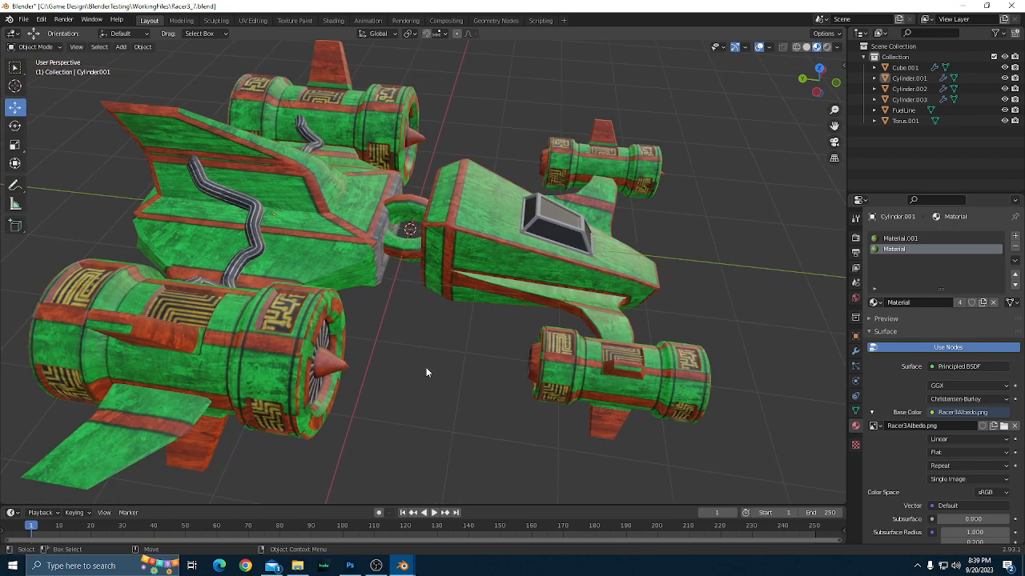
{"action": "scroll", "coordinate": [417, 364], "scroll_direction": "up", "scroll_amount": 1}
{"action": "scroll", "coordinate": [414, 357], "scroll_direction": "down", "scroll_amount": 1}
{"action": "scroll", "coordinate": [450, 280], "scroll_direction": "up", "scroll_amount": 1}
{"action": "scroll", "coordinate": [461, 364], "scroll_direction": "down", "scroll_amount": 1}
{"action": "left_click_drag", "start_coordinate": [469, 387], "coordinate": [524, 398]}
{"action": "scroll", "coordinate": [701, 377], "scroll_direction": "up", "scroll_amount": 1}
{"action": "scroll", "coordinate": [702, 398], "scroll_direction": "down", "scroll_amount": 1}
{"action": "scroll", "coordinate": [640, 342], "scroll_direction": "up", "scroll_amount": 2}
{"action": "scroll", "coordinate": [551, 362], "scroll_direction": "down", "scroll_amount": 2}
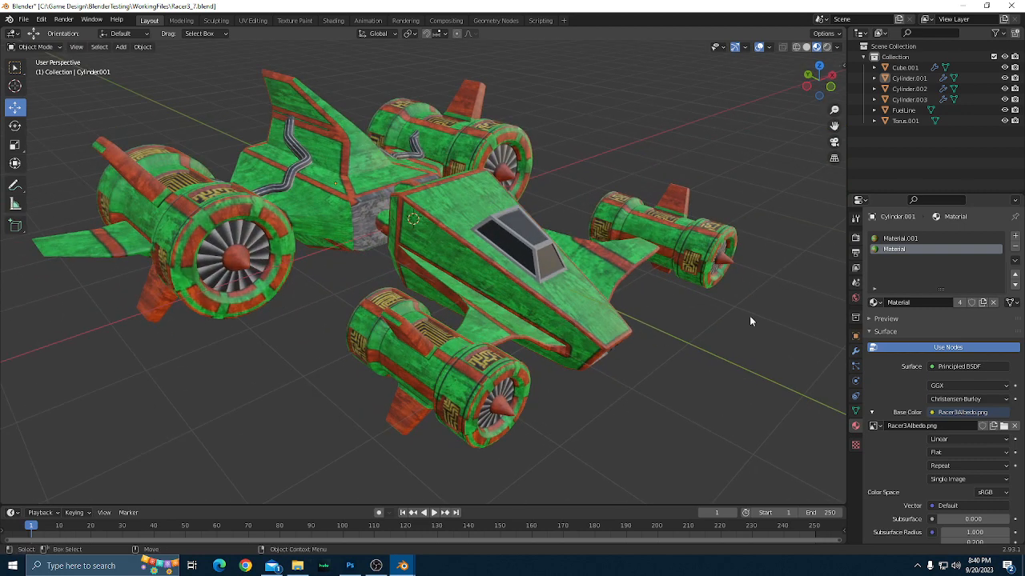
{"action": "scroll", "coordinate": [750, 317], "scroll_direction": "down", "scroll_amount": 1}
{"action": "scroll", "coordinate": [748, 322], "scroll_direction": "up", "scroll_amount": 1}
{"action": "scroll", "coordinate": [710, 314], "scroll_direction": "down", "scroll_amount": 1}
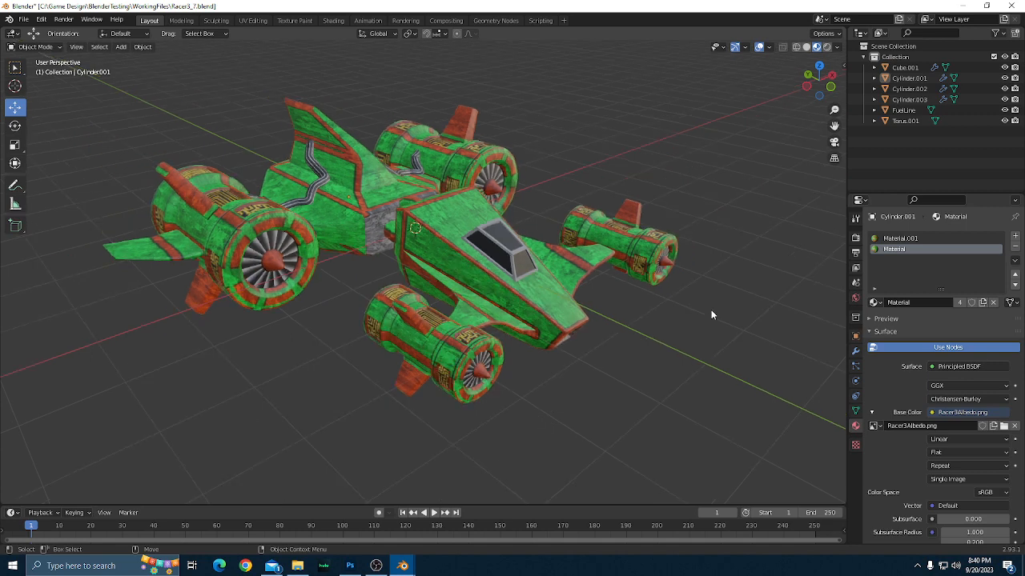
{"action": "left_click_drag", "start_coordinate": [711, 314], "coordinate": [791, 203]}
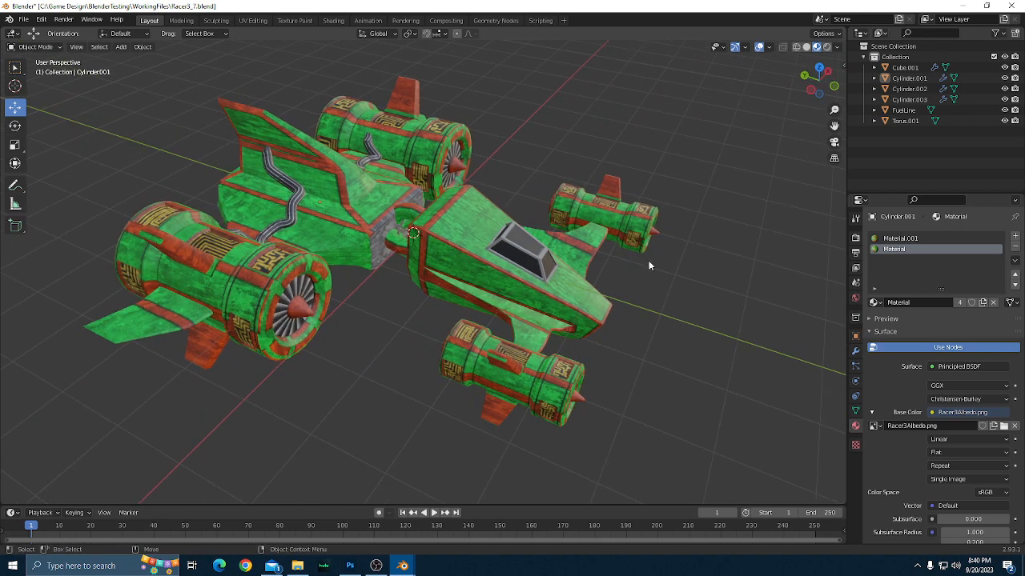
Select every object from Cube.001 to Torus.001 and join them into one mesh with Torus.001 as the active object.
{"action": "scroll", "coordinate": [649, 265], "scroll_direction": "up", "scroll_amount": 2}
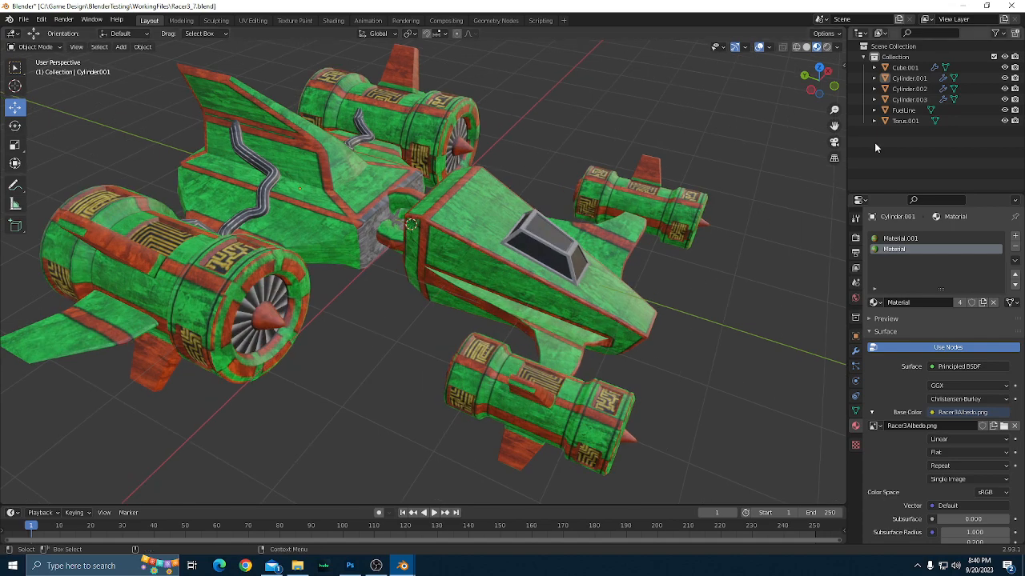
{"action": "left_click", "coordinate": [905, 120]}
{"action": "left_click", "coordinate": [904, 67], "text": "shift"}
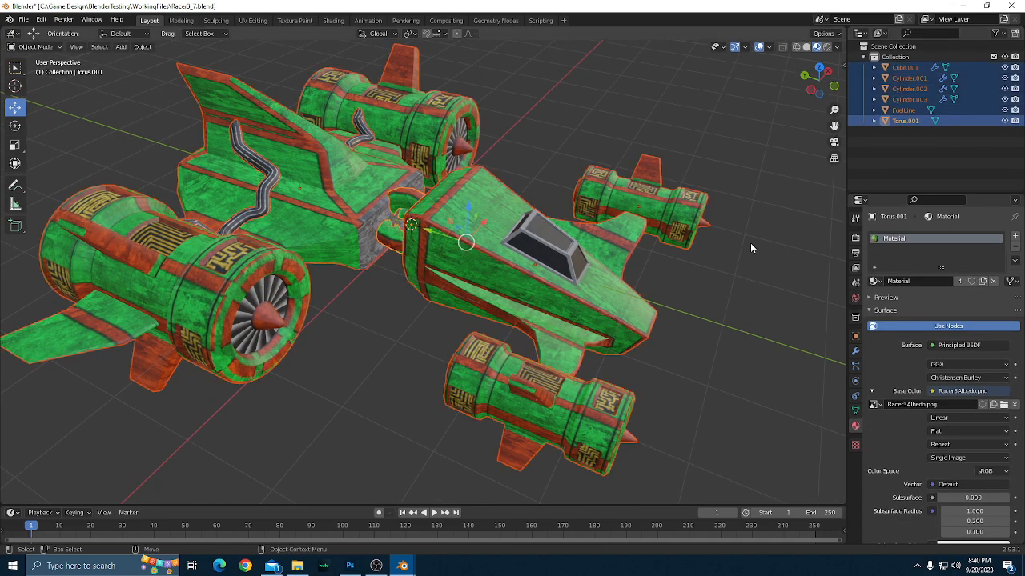
{"action": "left_click_drag", "start_coordinate": [658, 339], "coordinate": [707, 325]}
{"action": "right_click", "coordinate": [519, 260]}
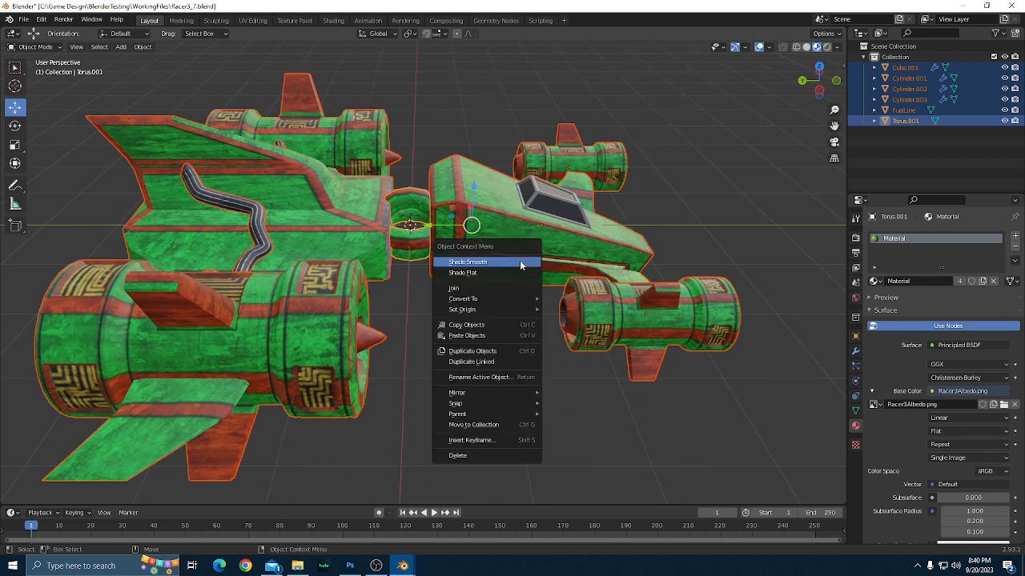
{"action": "left_click", "coordinate": [456, 289]}
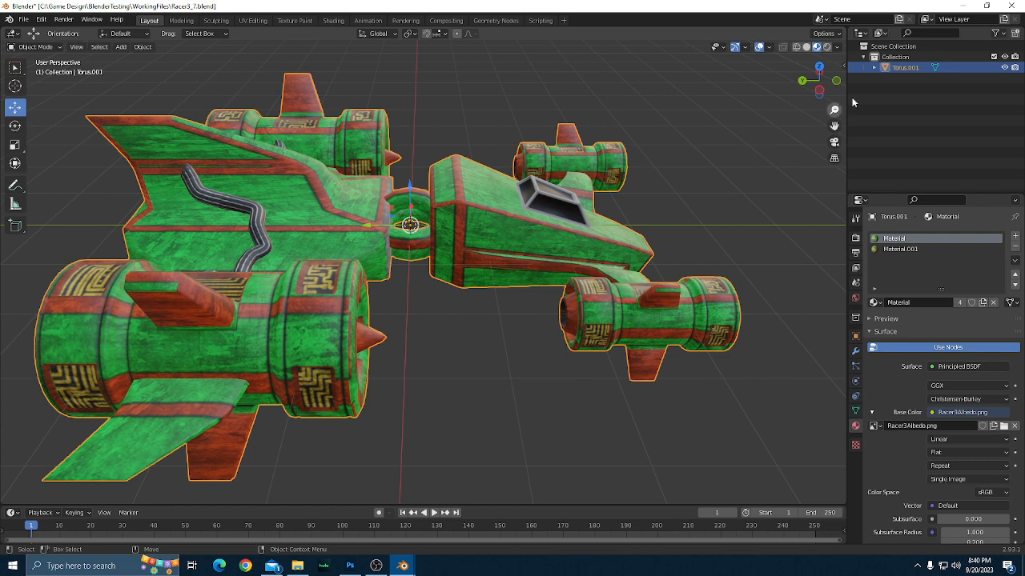
Rename the joined ship object as Racer3 and deselect it.
{"action": "double_click", "coordinate": [896, 67]}
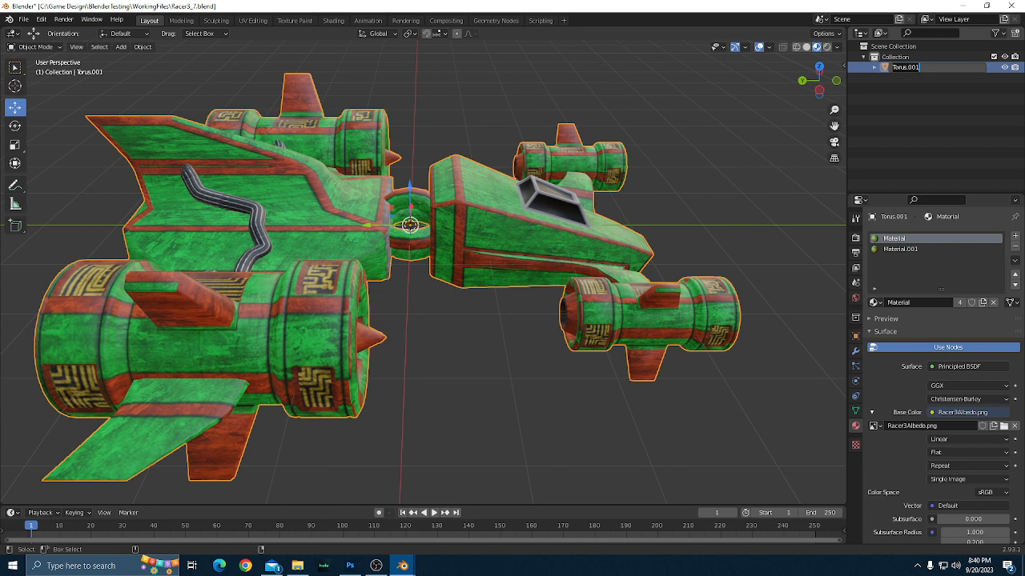
{"action": "type", "text": "Racer3"}
{"action": "key", "text": "Return"}
{"action": "left_click", "coordinate": [700, 144]}
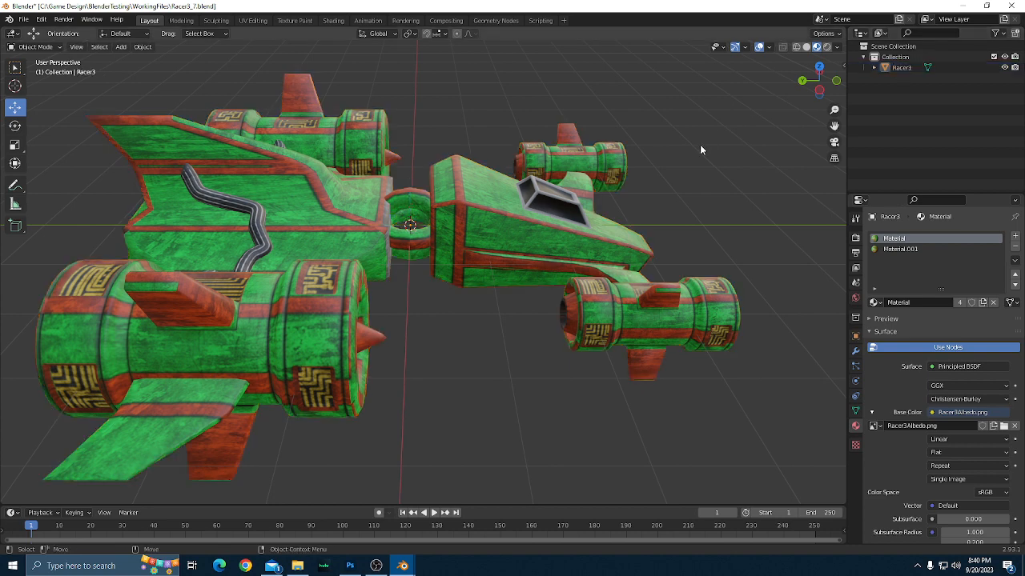
Select the Racer3 ship again and show its object transform properties.
{"action": "scroll", "coordinate": [699, 176], "scroll_direction": "down", "scroll_amount": 2}
{"action": "scroll", "coordinate": [699, 208], "scroll_direction": "up", "scroll_amount": 2}
{"action": "left_click", "coordinate": [602, 254]}
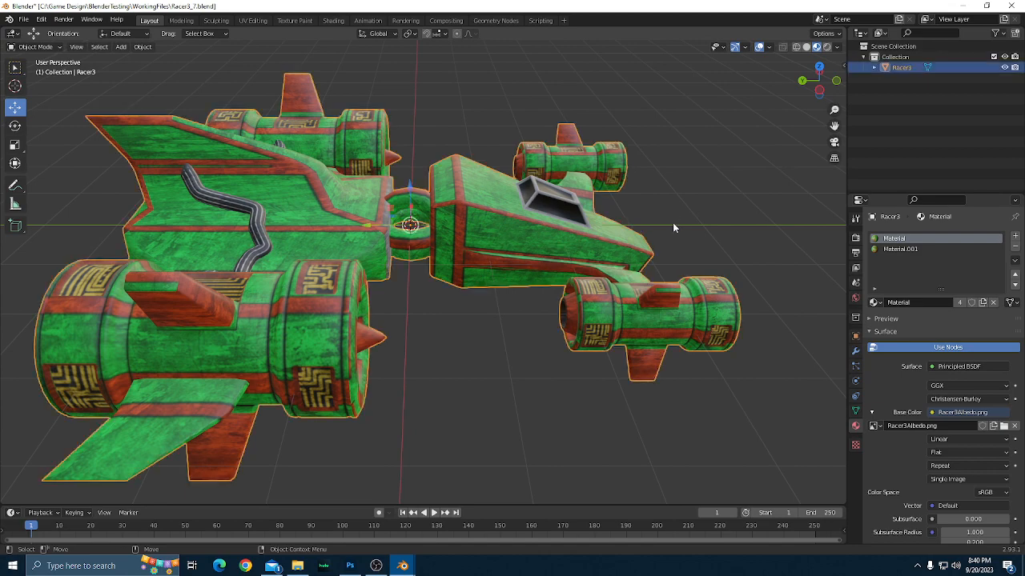
{"action": "scroll", "coordinate": [673, 228], "scroll_direction": "up", "scroll_amount": 2}
{"action": "mouse_move", "coordinate": [470, 324]}
{"action": "left_mouse_down"}
{"action": "mouse_move", "coordinate": [466, 385]}
{"action": "mouse_move", "coordinate": [464, 334]}
{"action": "left_mouse_up"}
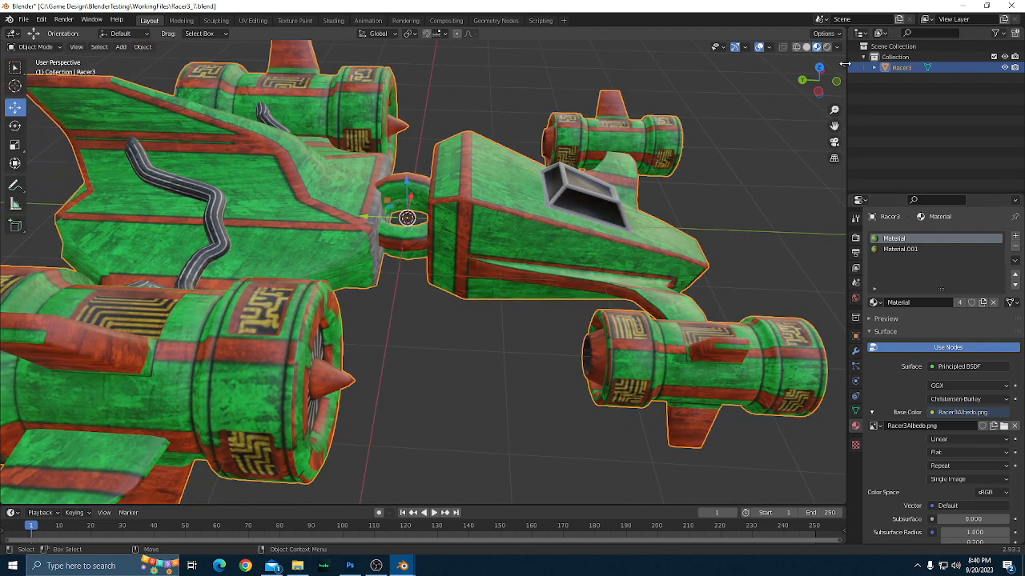
{"action": "left_click", "coordinate": [854, 337]}
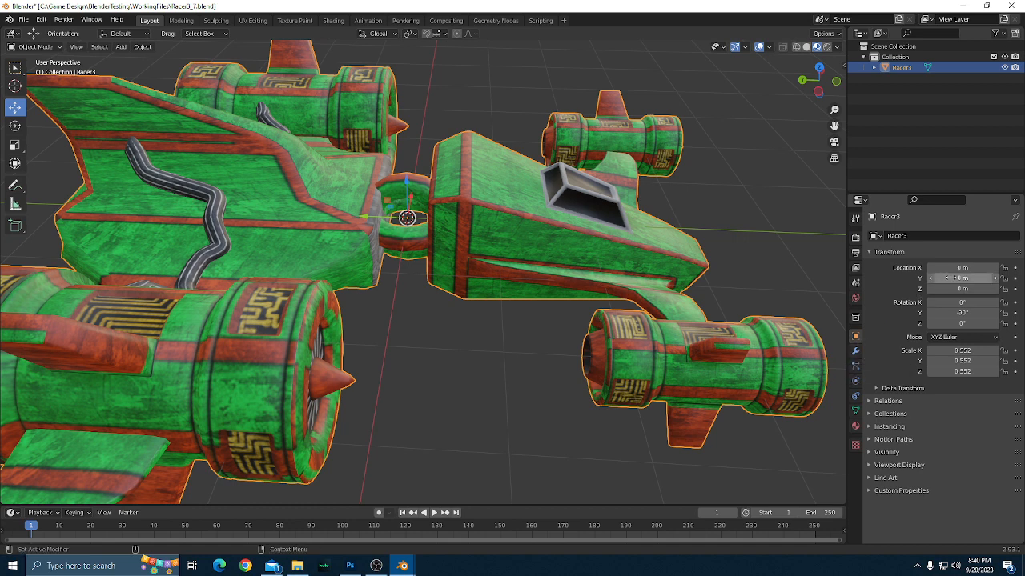
Deselect the racer and look over the joined model from close up and from farther away.
{"action": "left_click", "coordinate": [515, 381]}
{"action": "scroll", "coordinate": [512, 378], "scroll_direction": "down", "scroll_amount": 1}
{"action": "scroll", "coordinate": [439, 312], "scroll_direction": "up", "scroll_amount": 1}
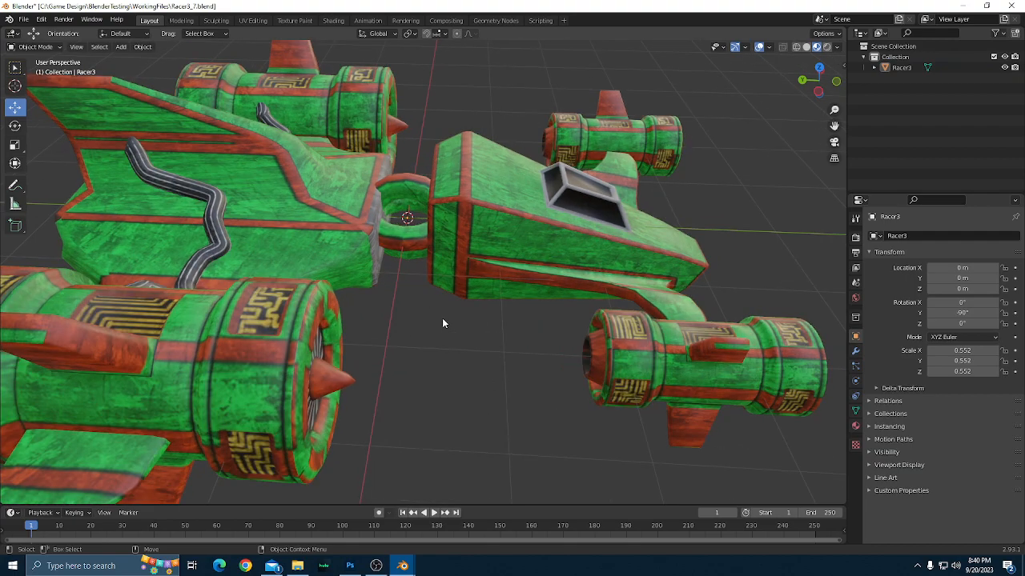
{"action": "left_click_drag", "start_coordinate": [442, 318], "coordinate": [431, 337]}
{"action": "scroll", "coordinate": [444, 373], "scroll_direction": "up", "scroll_amount": 1}
{"action": "scroll", "coordinate": [443, 372], "scroll_direction": "down", "scroll_amount": 2}
{"action": "scroll", "coordinate": [431, 337], "scroll_direction": "down", "scroll_amount": 1}
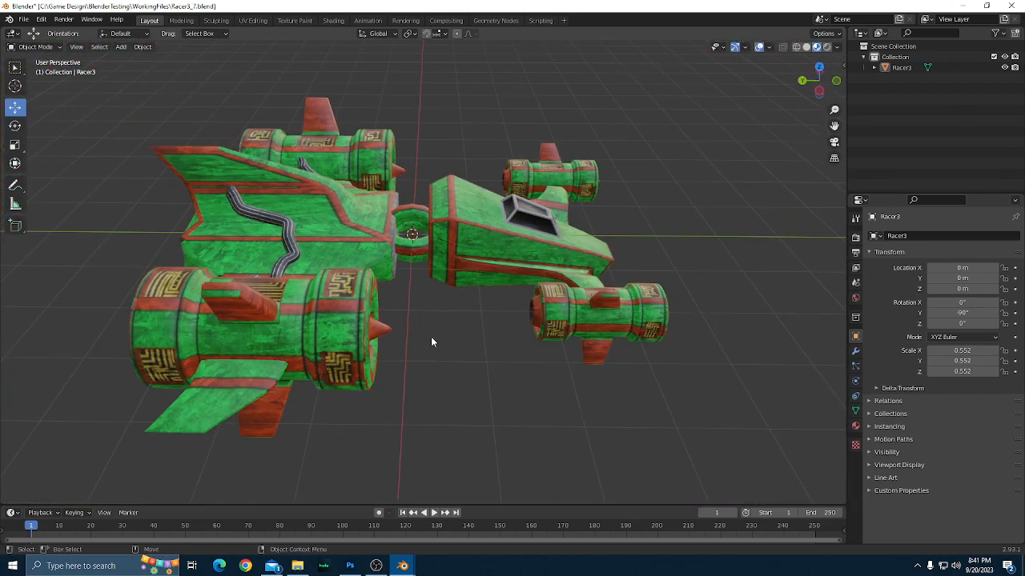
Try scaling Racer3 to 0.9 along the global X and Y axes.
{"action": "left_click", "coordinate": [473, 246]}
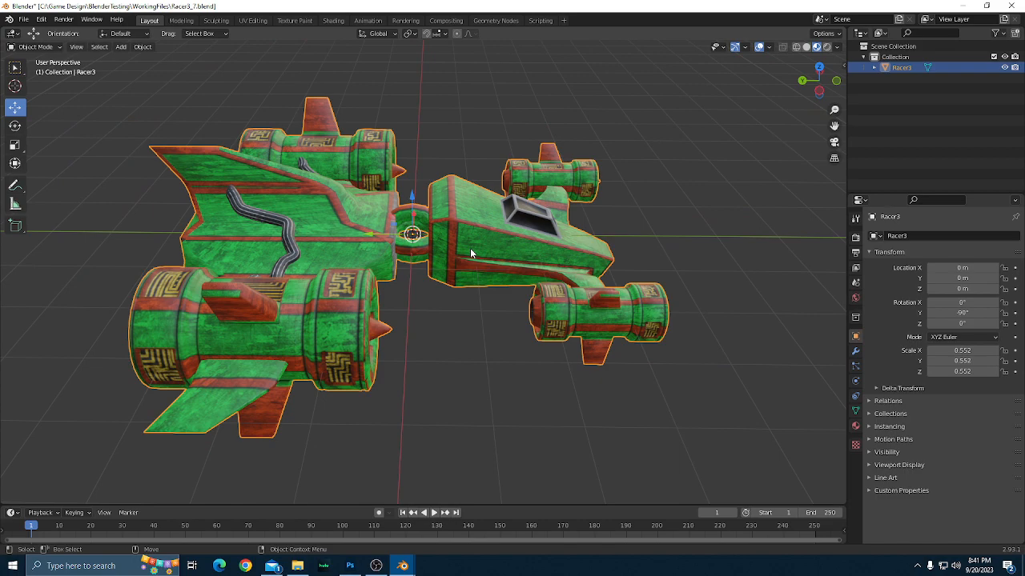
{"action": "key", "text": "r"}
{"action": "left_click_drag", "start_coordinate": [454, 273], "coordinate": [434, 291]}
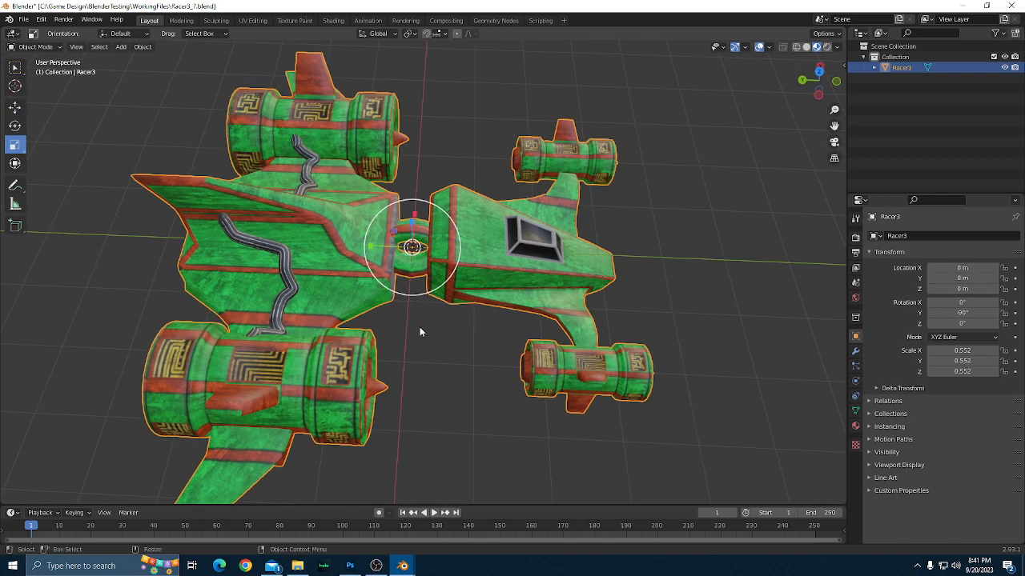
{"action": "left_click_drag", "start_coordinate": [419, 327], "coordinate": [454, 299]}
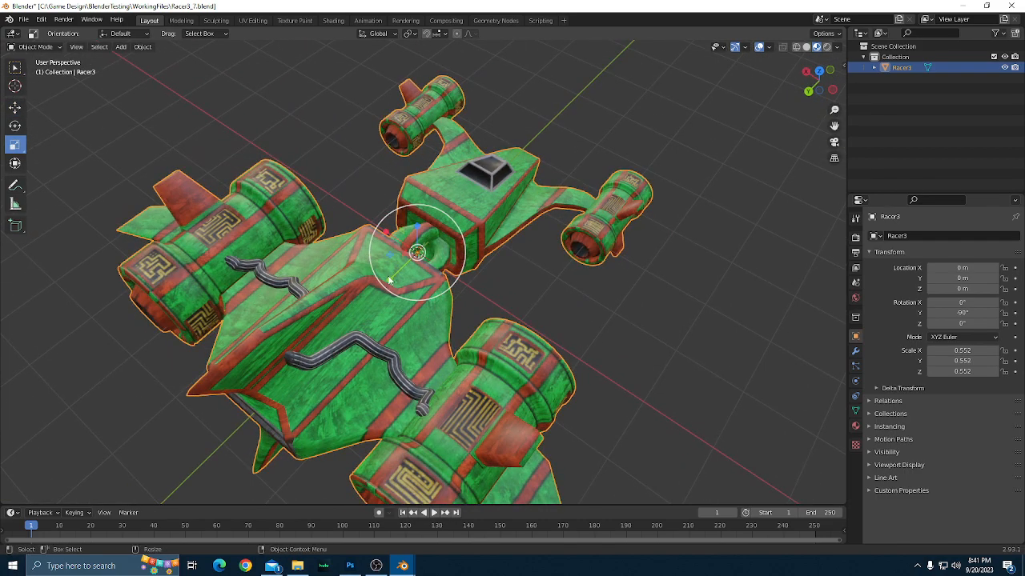
{"action": "left_click_drag", "start_coordinate": [390, 285], "coordinate": [399, 273]}
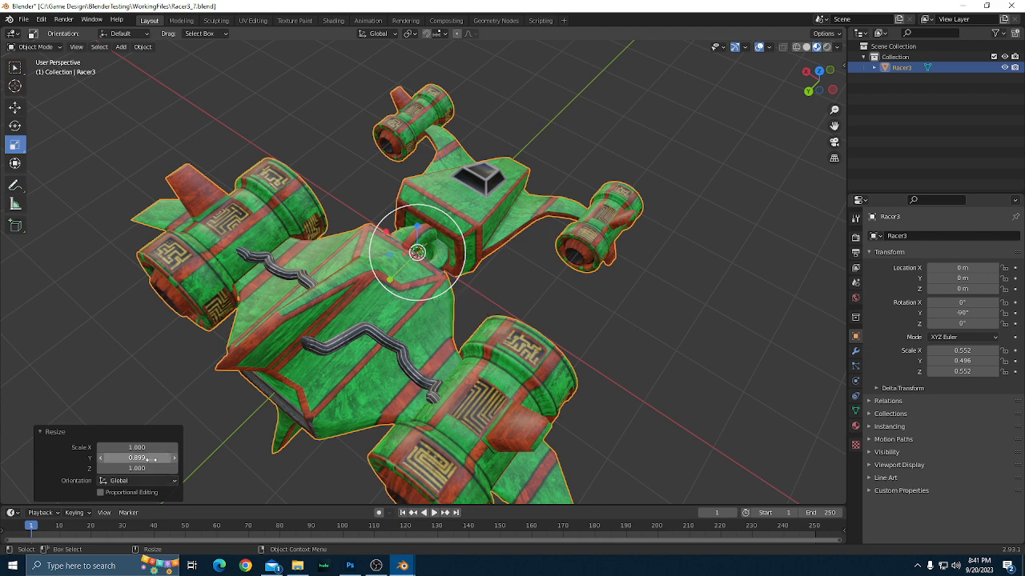
{"action": "left_click", "coordinate": [146, 460]}
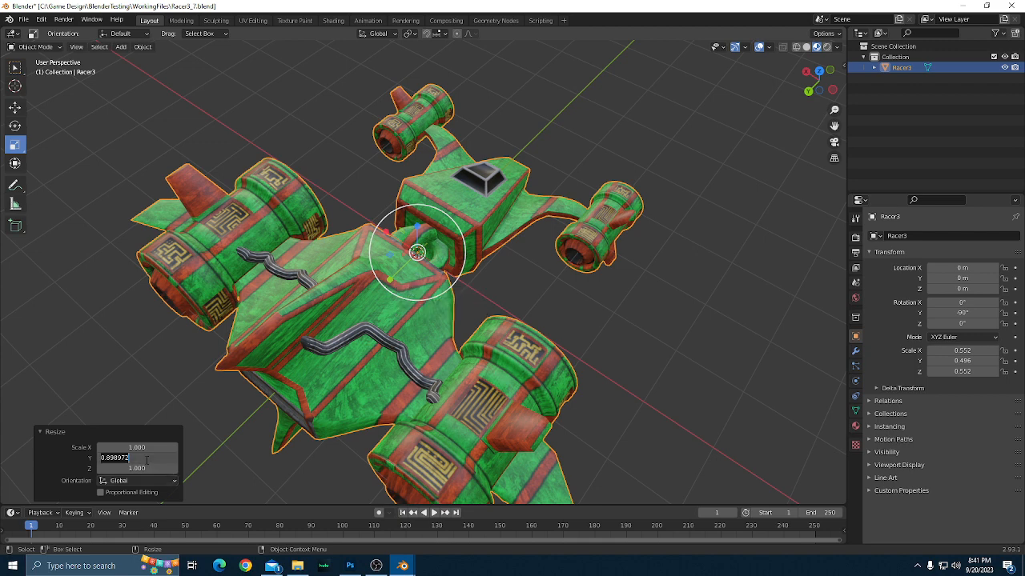
{"action": "type", "text": "9"}
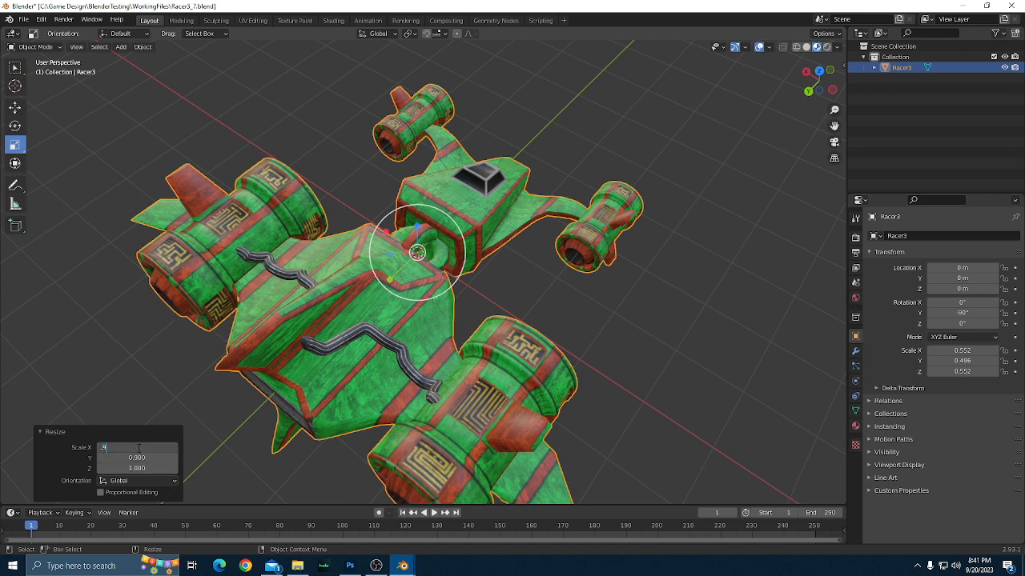
{"action": "key", "text": "Return"}
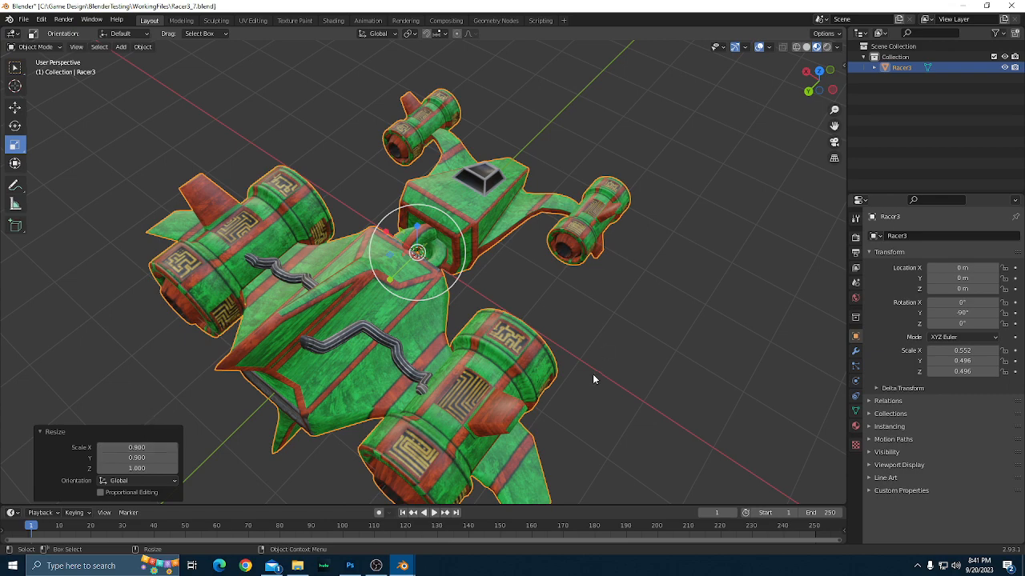
Add an Edge Split modifier with a 30° edge angle to Racer3 and apply it.
{"action": "left_click_drag", "start_coordinate": [598, 381], "coordinate": [432, 344]}
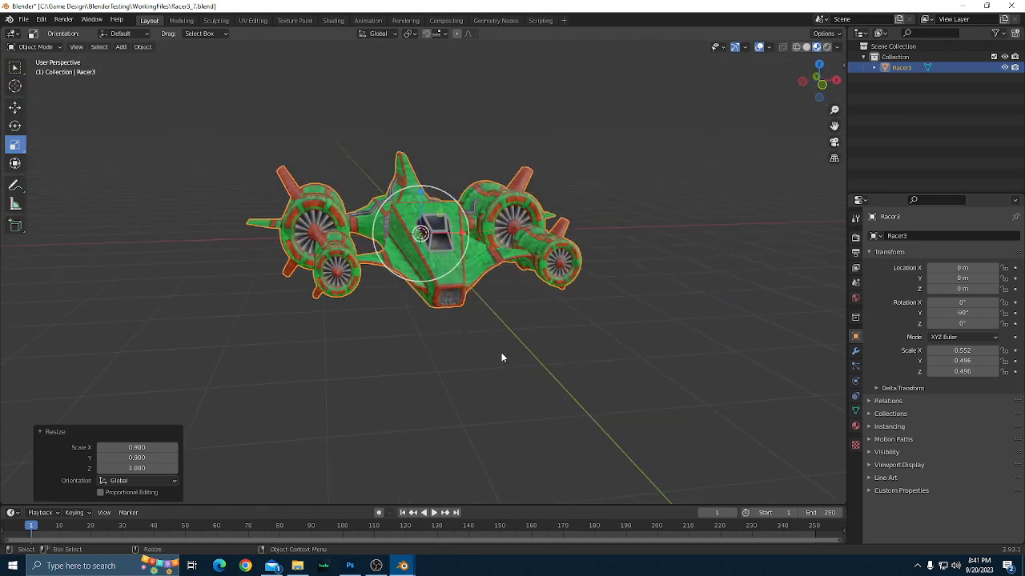
{"action": "left_click", "coordinate": [501, 352]}
{"action": "scroll", "coordinate": [492, 354], "scroll_direction": "up", "scroll_amount": 5}
{"action": "left_click_drag", "start_coordinate": [491, 360], "coordinate": [530, 364]}
{"action": "left_click", "coordinate": [530, 364]}
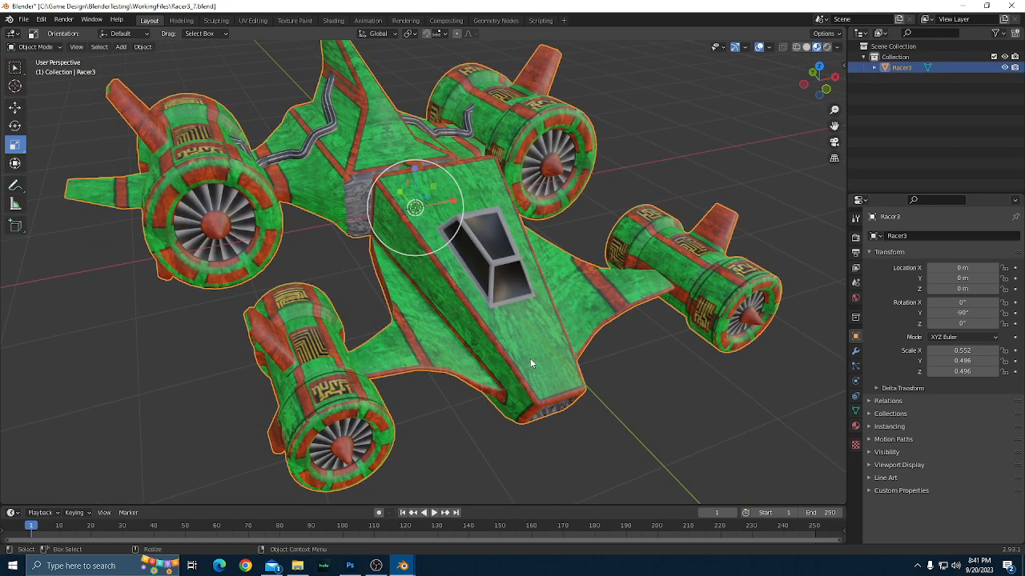
{"action": "left_click", "coordinate": [855, 352]}
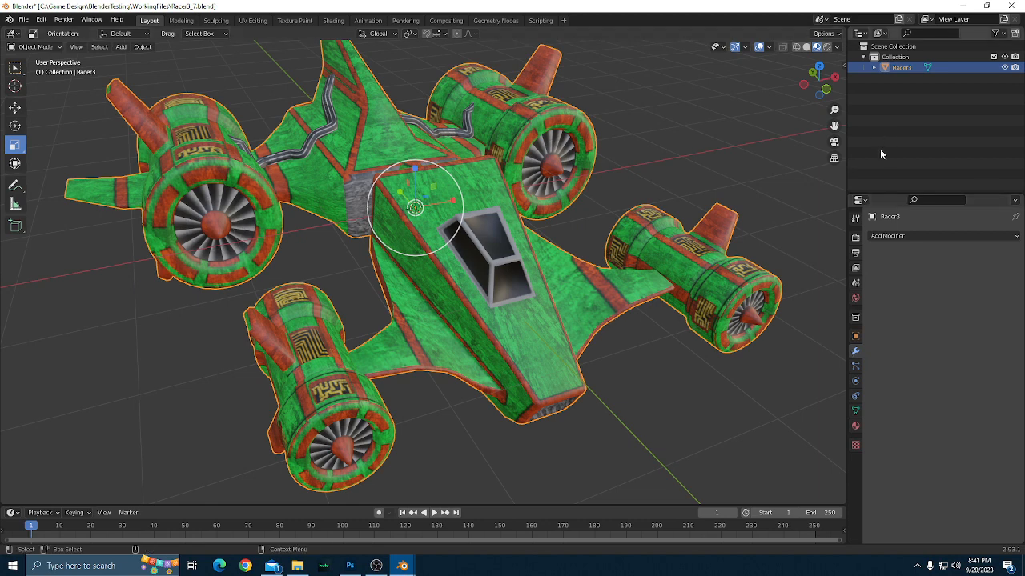
{"action": "left_click", "coordinate": [908, 239]}
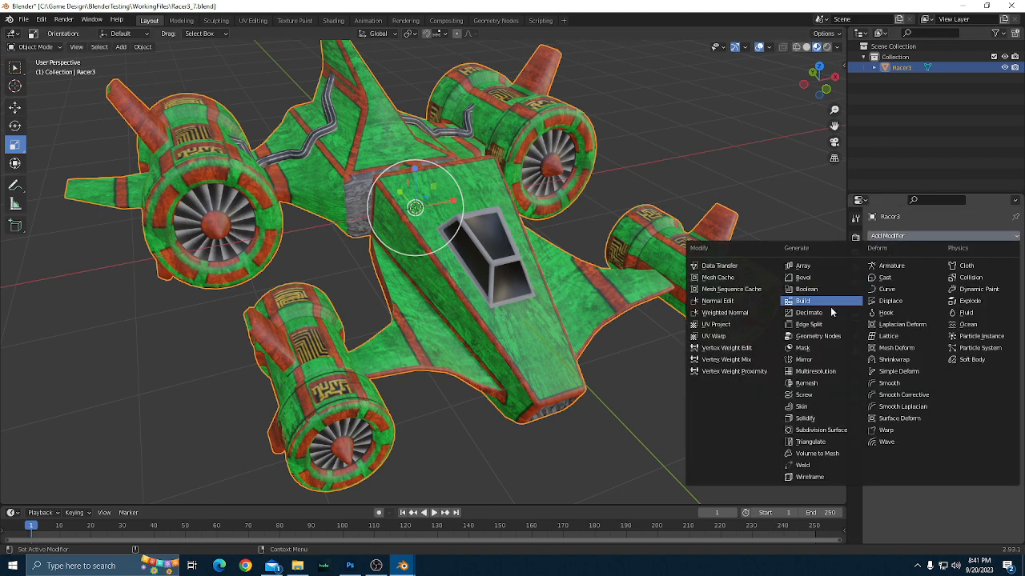
{"action": "left_click", "coordinate": [809, 324]}
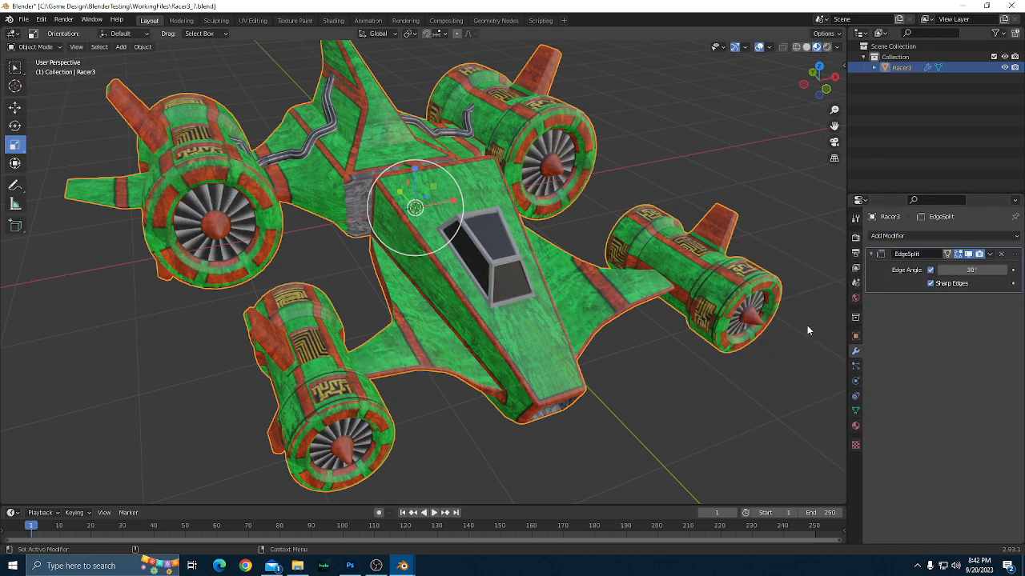
{"action": "scroll", "coordinate": [664, 331], "scroll_direction": "down", "scroll_amount": 2}
{"action": "left_click_drag", "start_coordinate": [668, 329], "coordinate": [68, 371]}
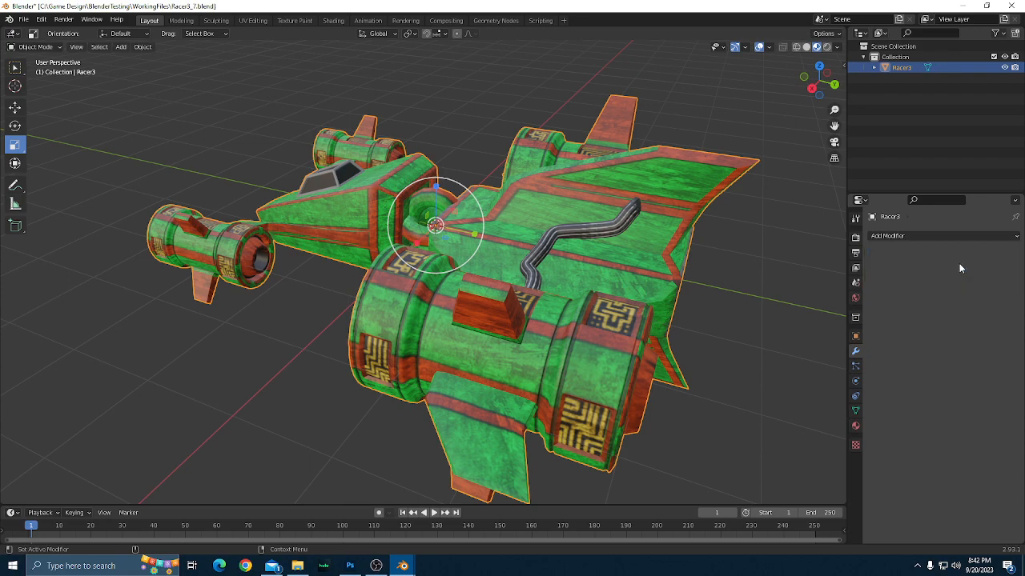
Examine the shading and proportions of the deselected racer from the front, side and rear at several distances.
{"action": "scroll", "coordinate": [679, 302], "scroll_direction": "down", "scroll_amount": 2}
{"action": "left_click_drag", "start_coordinate": [698, 316], "coordinate": [527, 327]}
{"action": "scroll", "coordinate": [311, 270], "scroll_direction": "up", "scroll_amount": 1}
{"action": "scroll", "coordinate": [520, 352], "scroll_direction": "up", "scroll_amount": 2}
{"action": "scroll", "coordinate": [523, 353], "scroll_direction": "down", "scroll_amount": 1}
{"action": "scroll", "coordinate": [498, 329], "scroll_direction": "up", "scroll_amount": 2}
{"action": "scroll", "coordinate": [499, 329], "scroll_direction": "down", "scroll_amount": 3}
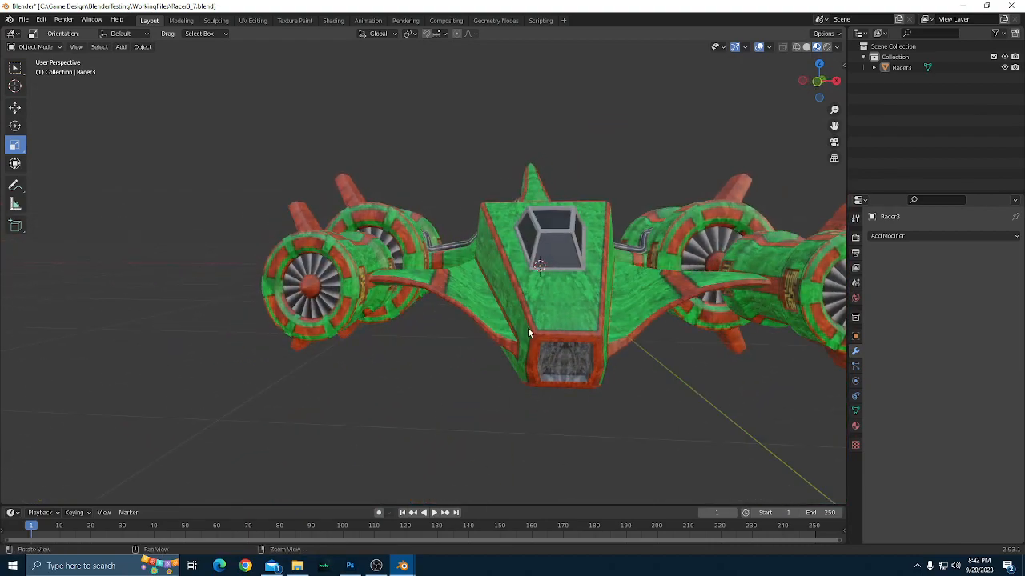
{"action": "scroll", "coordinate": [608, 338], "scroll_direction": "up", "scroll_amount": 4}
{"action": "left_click_drag", "start_coordinate": [609, 337], "coordinate": [750, 321]}
{"action": "scroll", "coordinate": [558, 340], "scroll_direction": "down", "scroll_amount": 3}
{"action": "scroll", "coordinate": [663, 314], "scroll_direction": "down", "scroll_amount": 3}
{"action": "left_click_drag", "start_coordinate": [662, 314], "coordinate": [556, 326]}
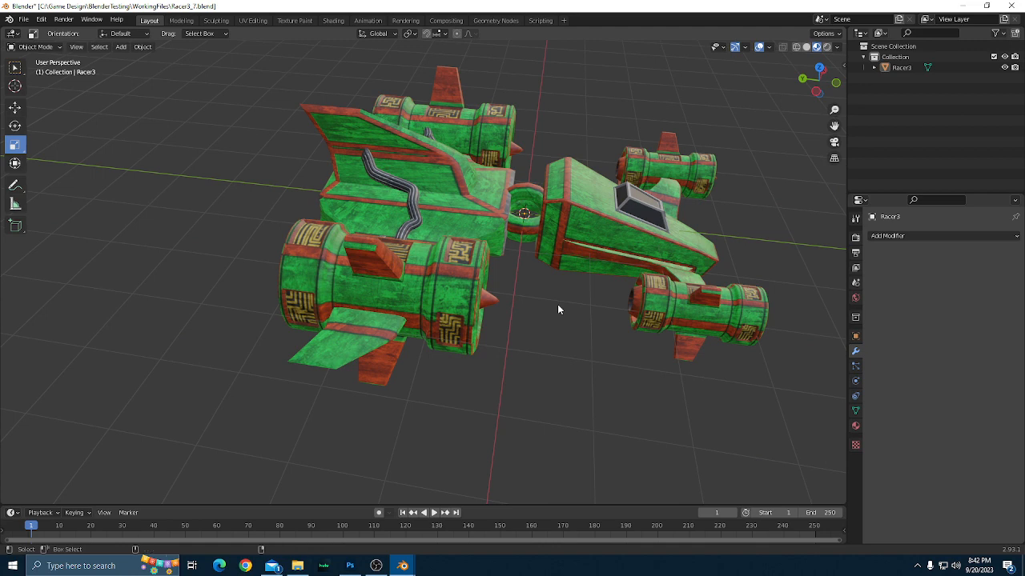
Undo the applied Edge Split and the earlier X and Y resizing of Racer3.
{"action": "key", "text": "a"}
{"action": "key", "text": "ctrl+z"}
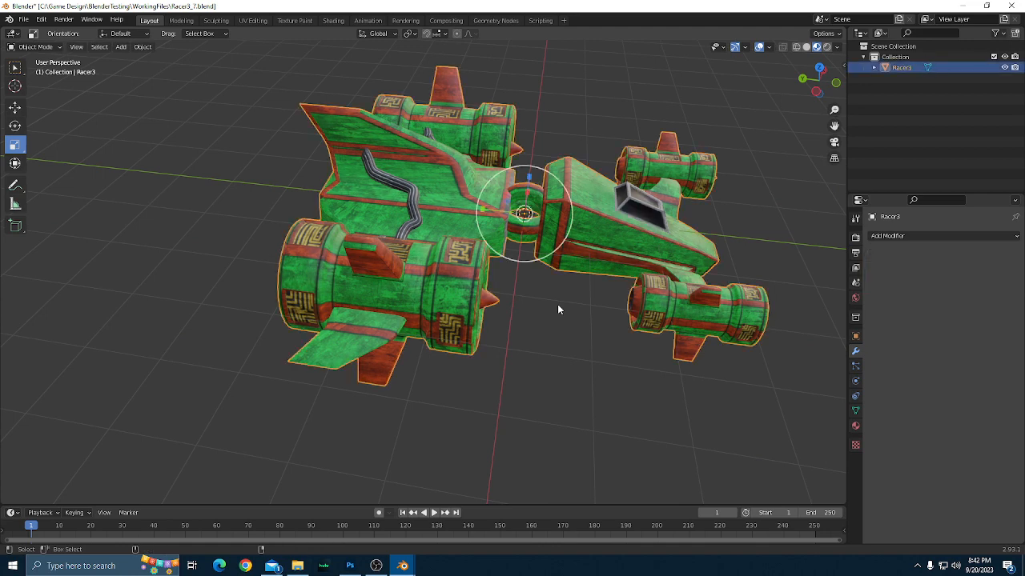
{"action": "key", "text": "ctrl+z"}
{"action": "key", "text": "ctrl+shift+z"}
{"action": "key", "text": "ctrl+z"}
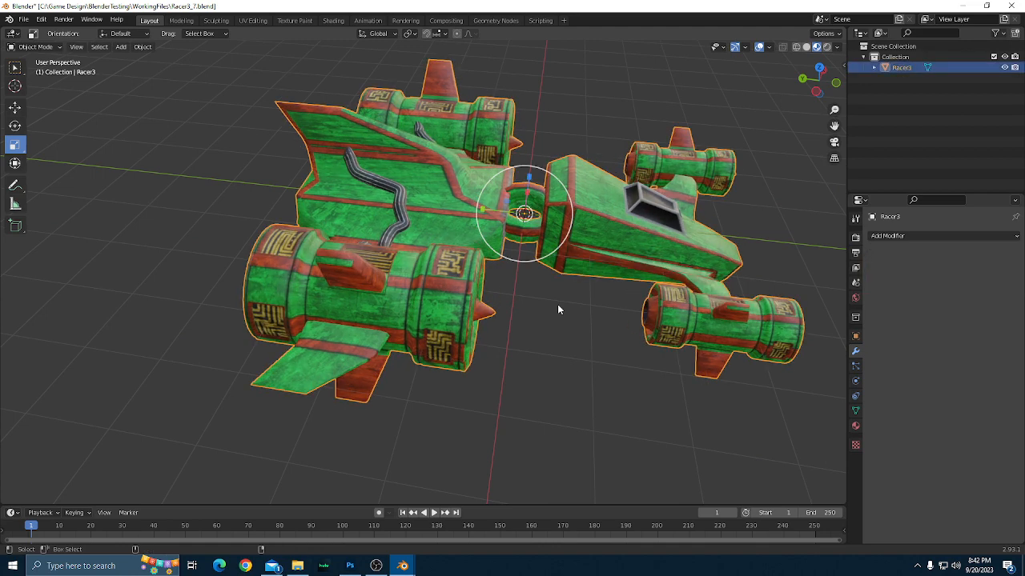
Shorten Racer3 along the global Y axis by scaling it to 0.85.
{"action": "scroll", "coordinate": [557, 321], "scroll_direction": "down", "scroll_amount": 1}
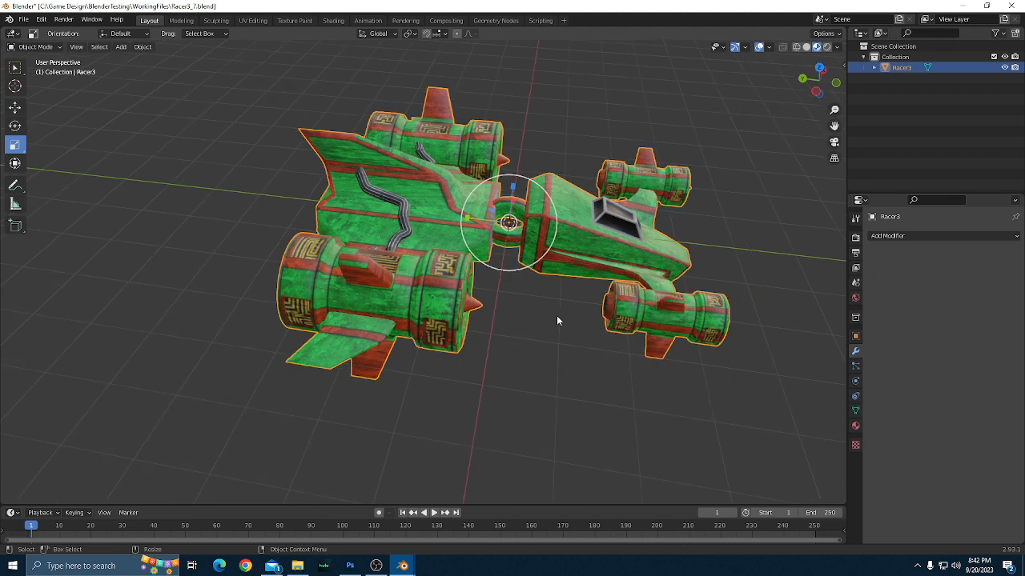
{"action": "scroll", "coordinate": [557, 320], "scroll_direction": "up", "scroll_amount": 1}
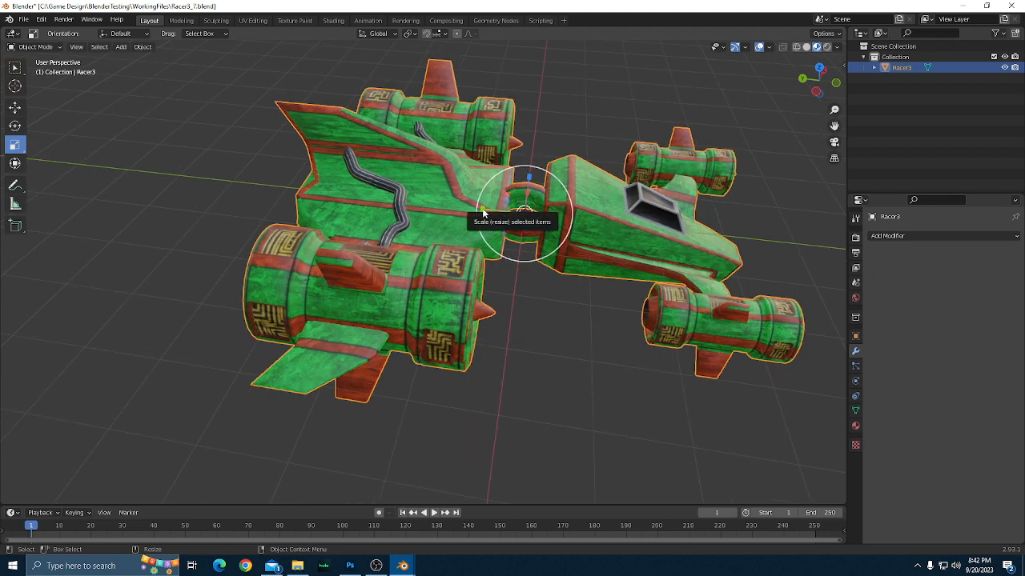
{"action": "left_click_drag", "start_coordinate": [480, 210], "coordinate": [487, 213]}
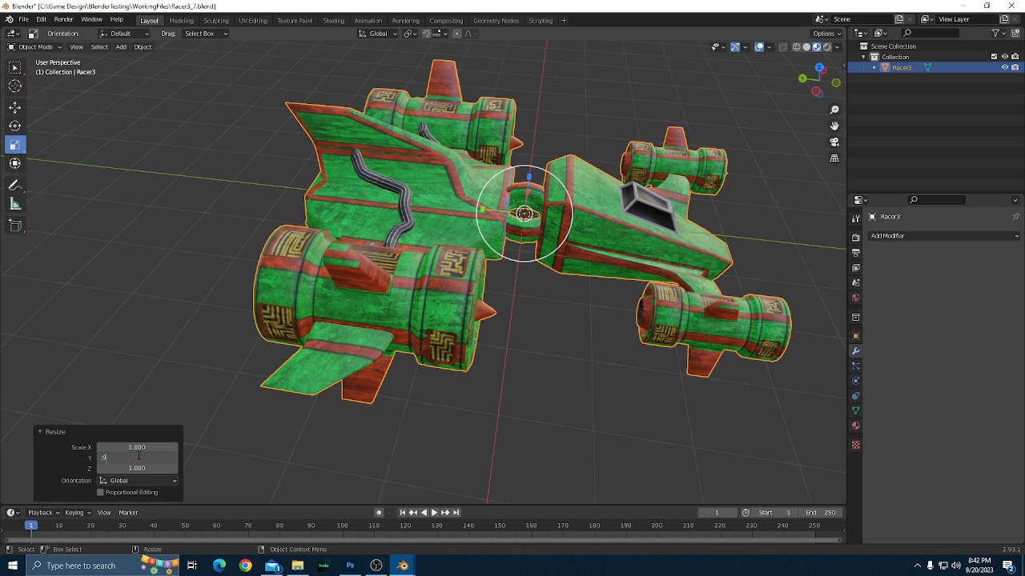
{"action": "key", "text": "Return"}
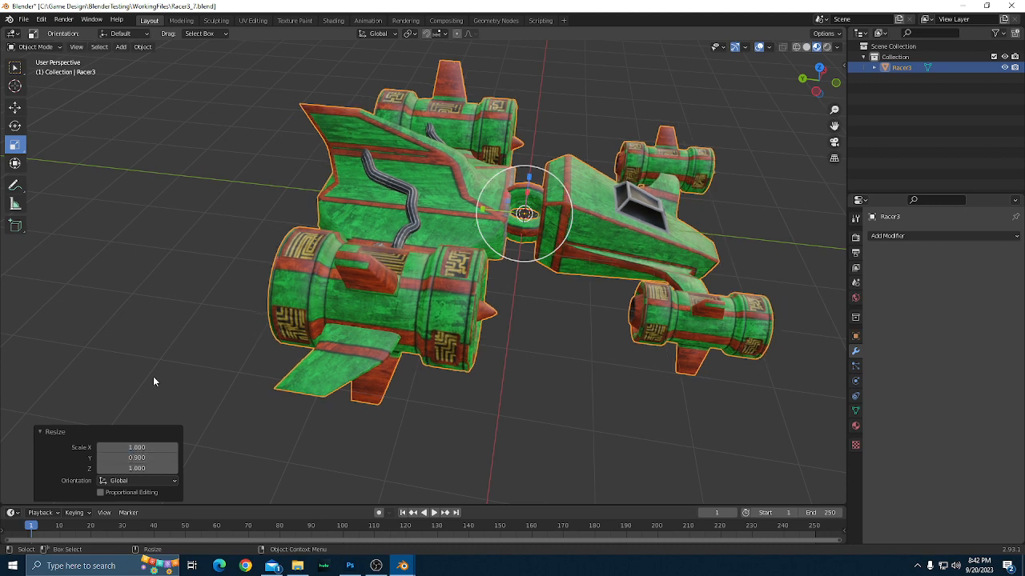
{"action": "left_click_drag", "start_coordinate": [337, 397], "coordinate": [556, 370]}
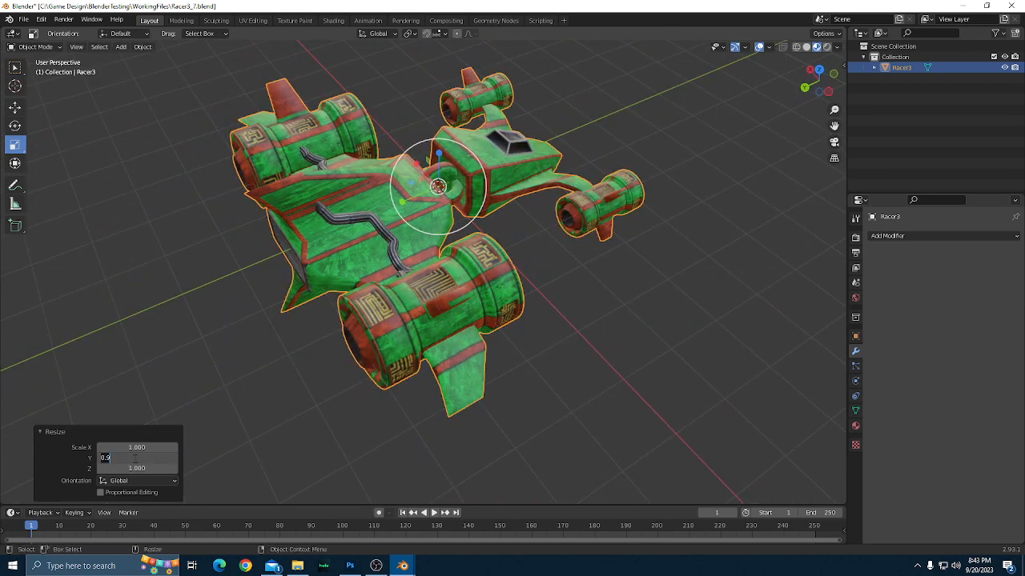
{"action": "left_click", "coordinate": [135, 458]}
{"action": "type", "text": ".85"}
{"action": "key", "text": "Return"}
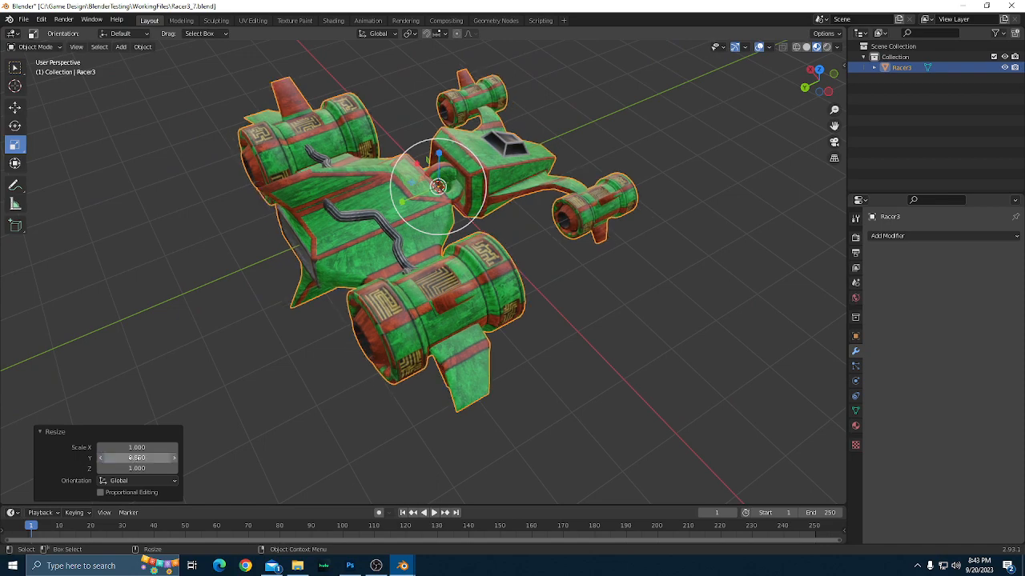
Deselect the racer and inspect its shortened proportions from the front and above.
{"action": "left_click_drag", "start_coordinate": [609, 361], "coordinate": [409, 378]}
{"action": "left_click", "coordinate": [644, 390]}
{"action": "scroll", "coordinate": [453, 398], "scroll_direction": "up", "scroll_amount": 1}
{"action": "scroll", "coordinate": [453, 398], "scroll_direction": "down", "scroll_amount": 1}
{"action": "scroll", "coordinate": [431, 413], "scroll_direction": "up", "scroll_amount": 2}
{"action": "scroll", "coordinate": [430, 413], "scroll_direction": "down", "scroll_amount": 4}
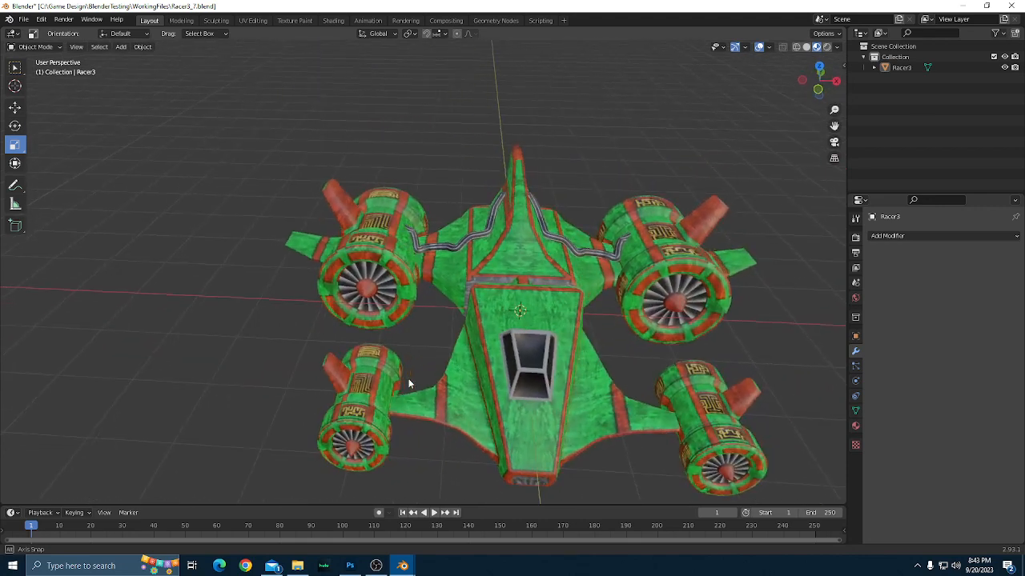
{"action": "scroll", "coordinate": [407, 382], "scroll_direction": "up", "scroll_amount": 2}
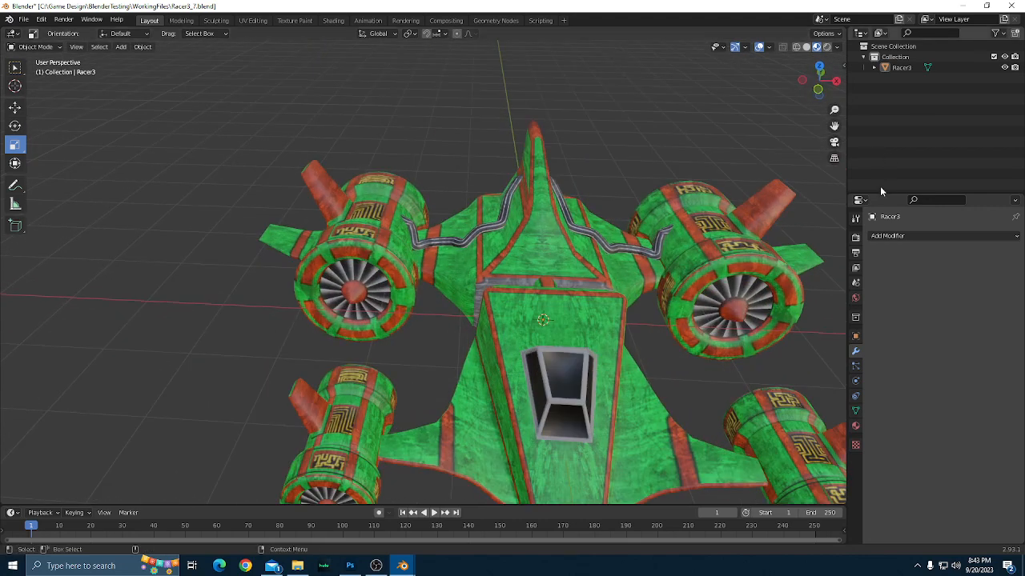
Check which Racer3 faces use the first material by selecting them in Edit Mode, clear the selection and return to Object Mode.
{"action": "left_click", "coordinate": [606, 279]}
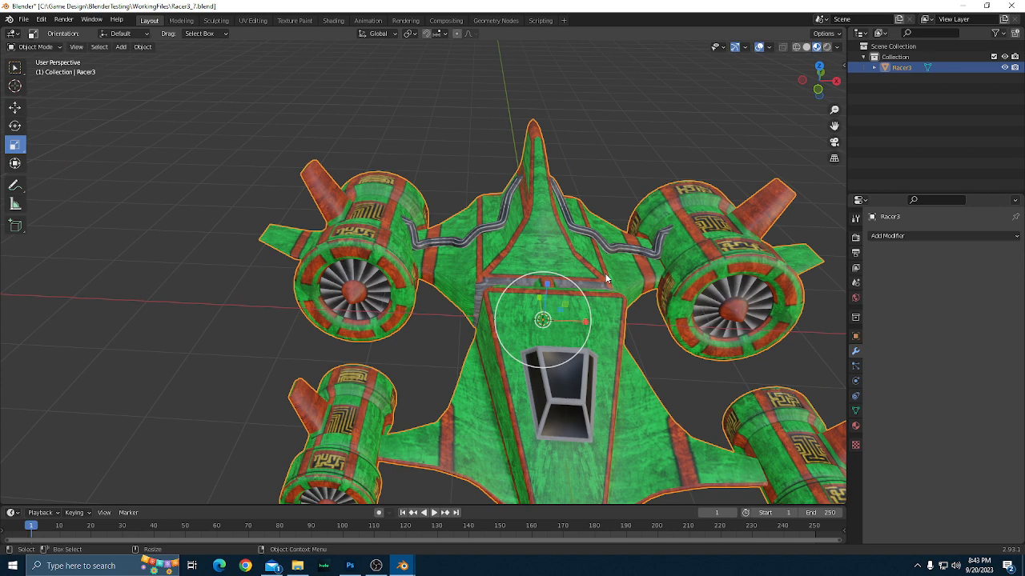
{"action": "key", "text": "Tab"}
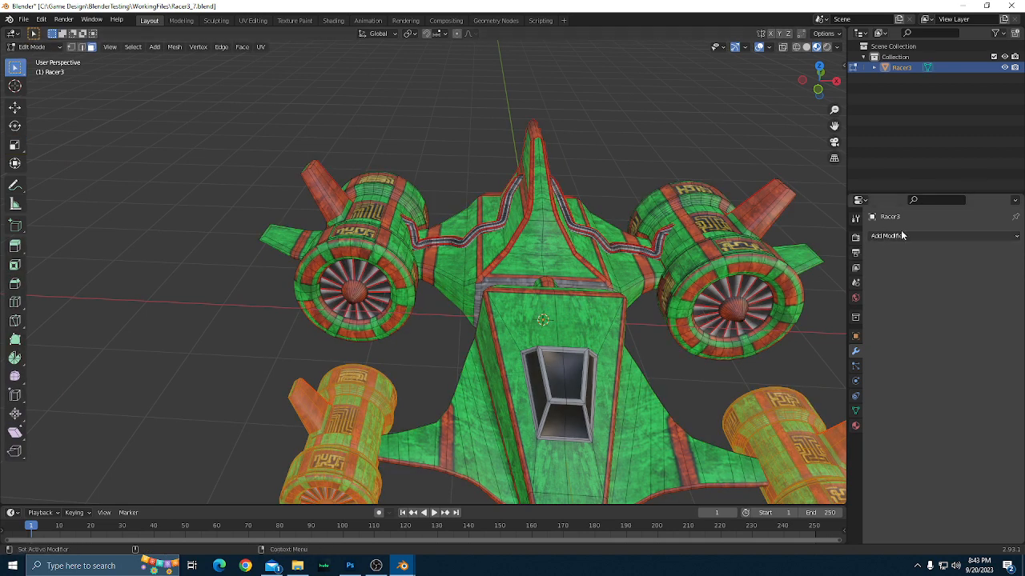
{"action": "left_click", "coordinate": [855, 425]}
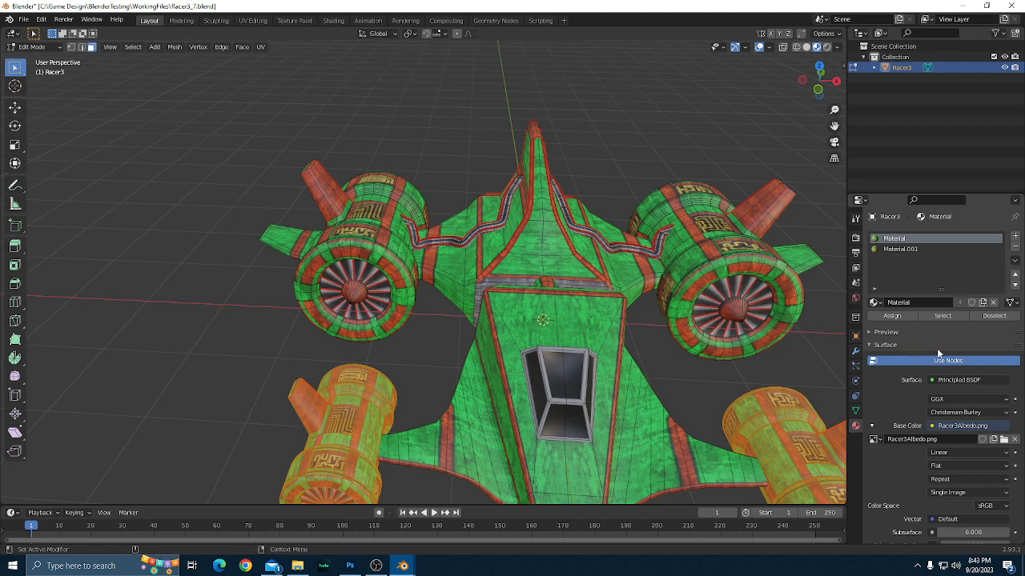
{"action": "left_click", "coordinate": [942, 315]}
{"action": "scroll", "coordinate": [679, 308], "scroll_direction": "down", "scroll_amount": 1}
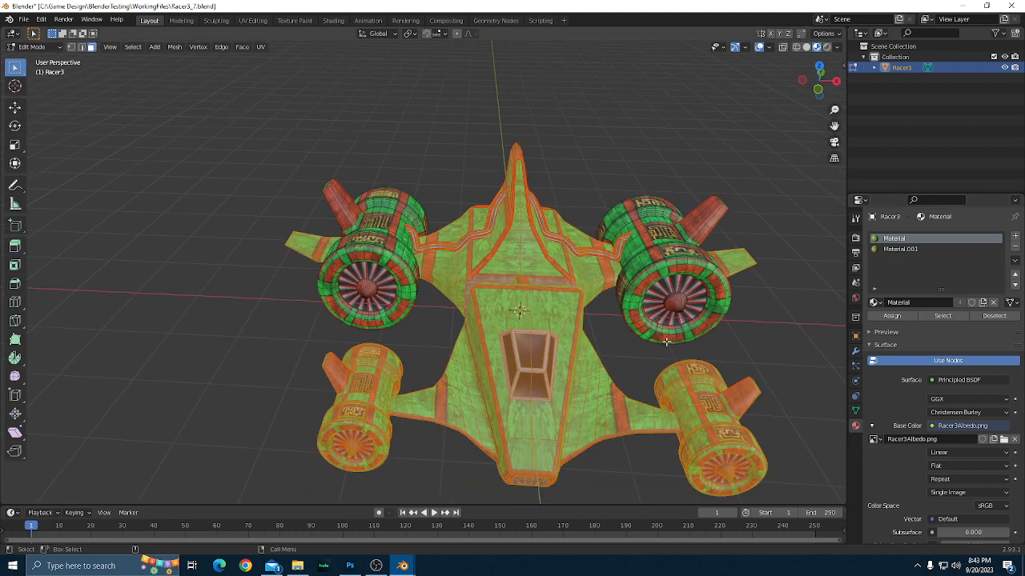
{"action": "left_click_drag", "start_coordinate": [666, 342], "coordinate": [716, 353]}
{"action": "scroll", "coordinate": [718, 359], "scroll_direction": "down", "scroll_amount": 1}
{"action": "left_click", "coordinate": [736, 398]}
{"action": "scroll", "coordinate": [737, 398], "scroll_direction": "down", "scroll_amount": 1}
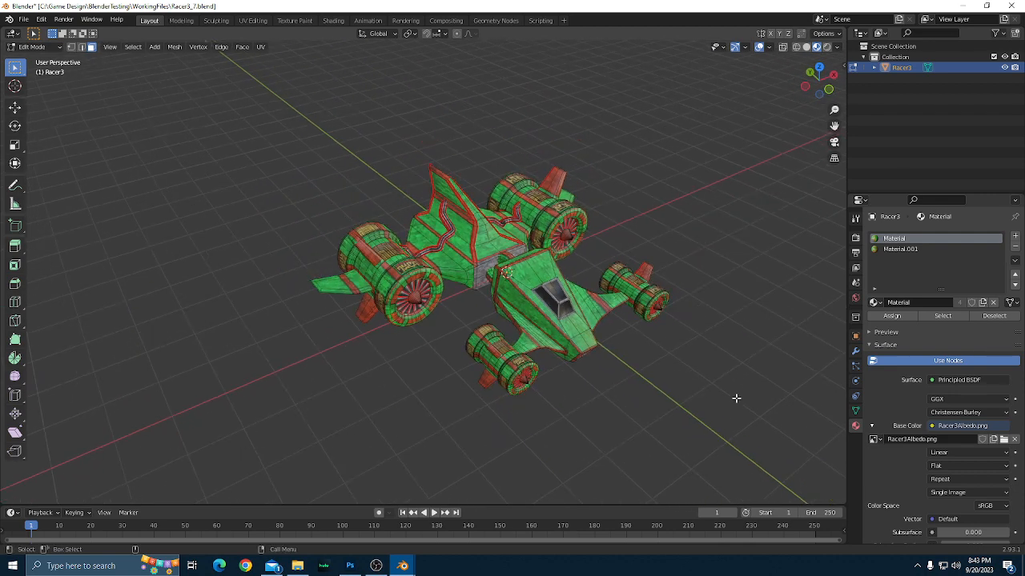
{"action": "scroll", "coordinate": [737, 398], "scroll_direction": "up", "scroll_amount": 2}
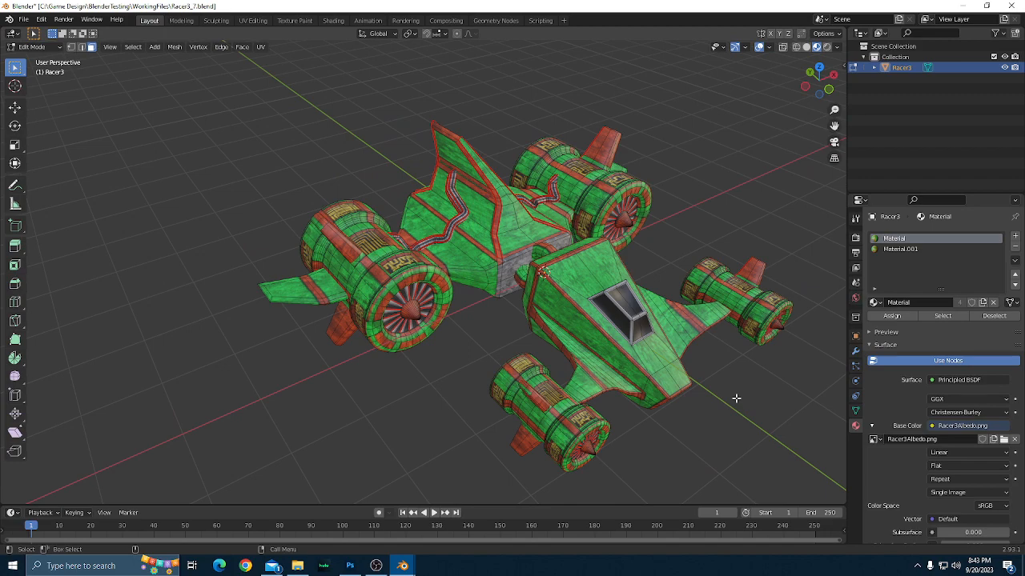
{"action": "key", "text": "Tab"}
{"action": "left_click", "coordinate": [736, 398]}
Add an Edge Split modifier to Racer3 and apply it.
{"action": "left_click_drag", "start_coordinate": [620, 416], "coordinate": [746, 384]}
{"action": "scroll", "coordinate": [594, 385], "scroll_direction": "up", "scroll_amount": 3}
{"action": "left_click", "coordinate": [855, 354]}
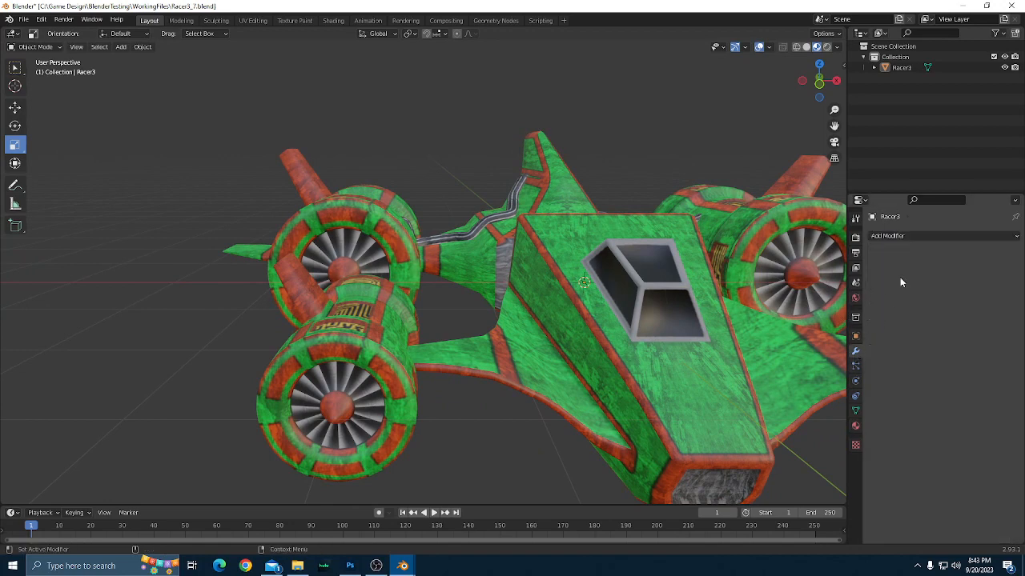
{"action": "left_click", "coordinate": [907, 238]}
{"action": "left_click", "coordinate": [809, 324]}
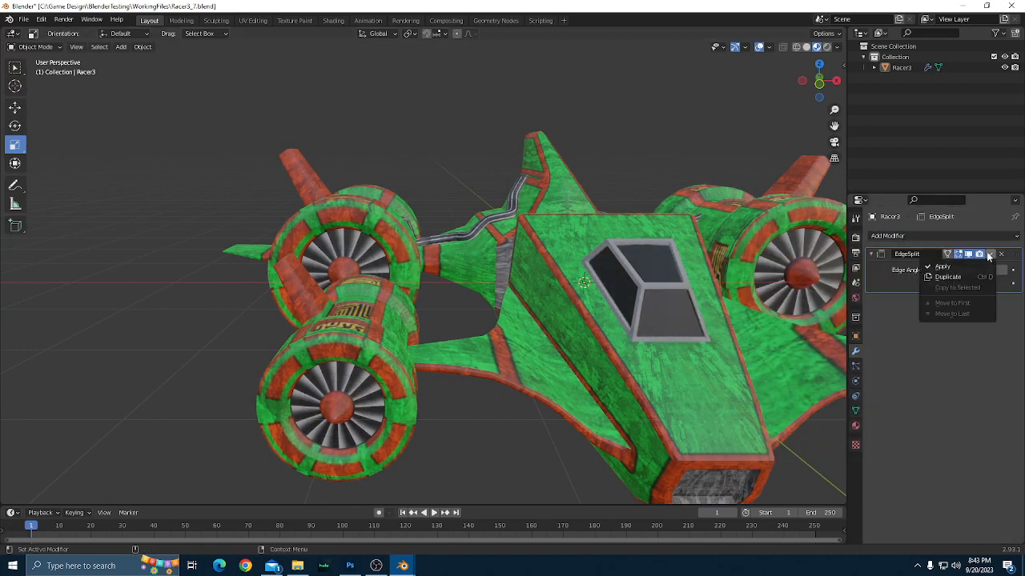
{"action": "left_click", "coordinate": [961, 265]}
Examine the shading along the racer's hull edges, engines and the hose on the tail fin from the front and side.
{"action": "scroll", "coordinate": [645, 264], "scroll_direction": "down", "scroll_amount": 2}
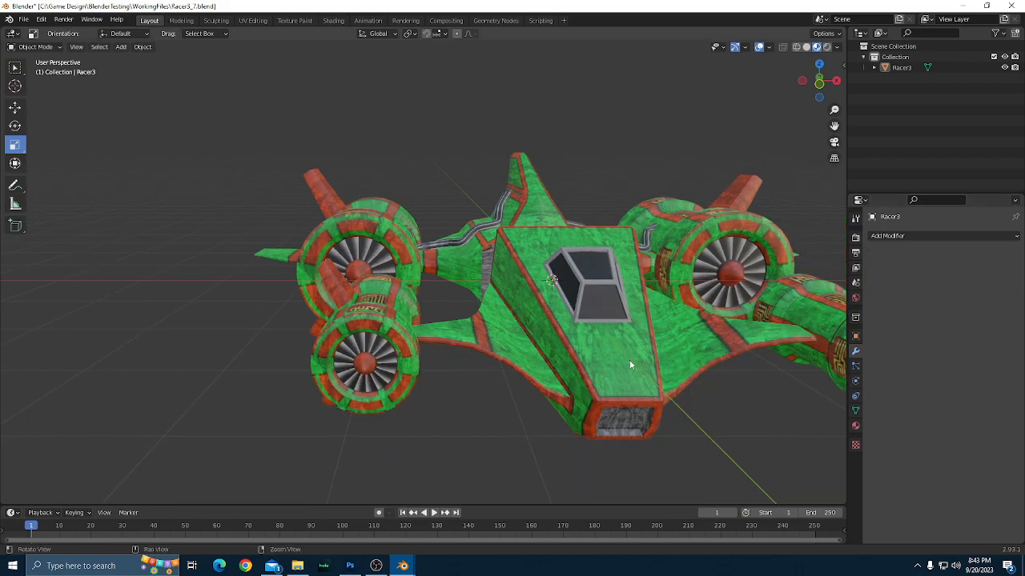
{"action": "left_click_drag", "start_coordinate": [631, 365], "coordinate": [542, 362]}
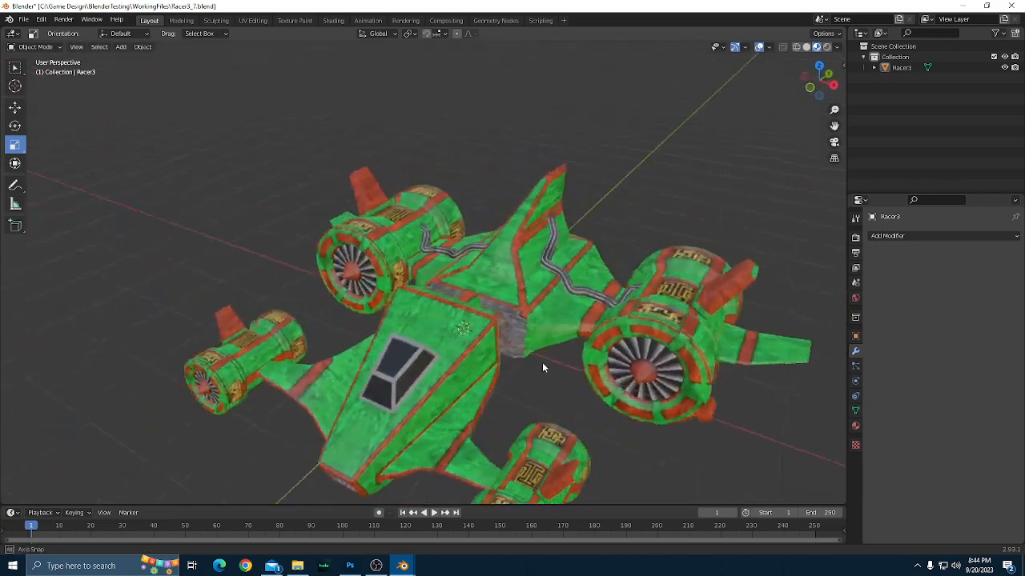
{"action": "scroll", "coordinate": [452, 351], "scroll_direction": "up", "scroll_amount": 8}
{"action": "scroll", "coordinate": [452, 350], "scroll_direction": "down", "scroll_amount": 8}
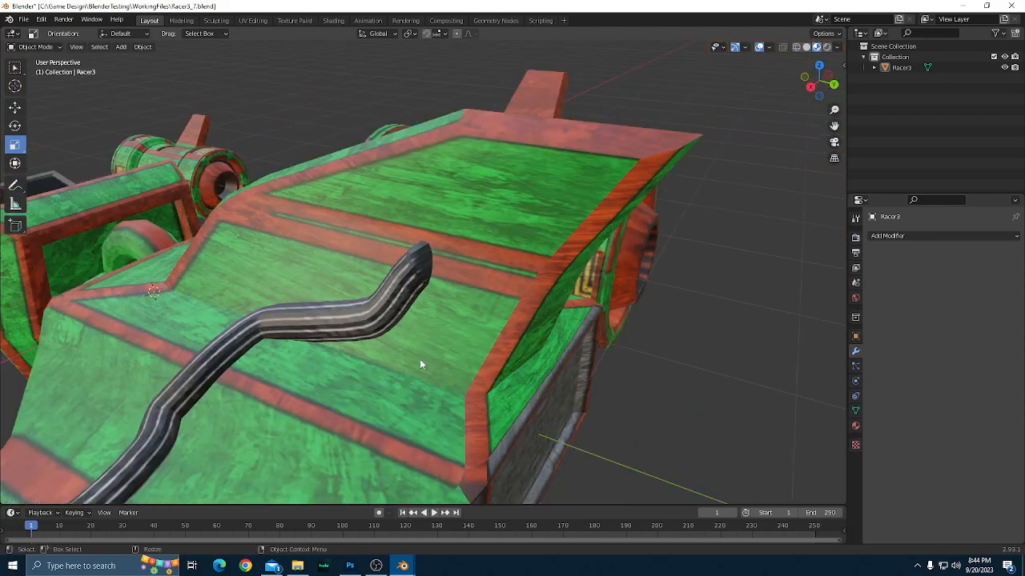
{"action": "left_click_drag", "start_coordinate": [419, 364], "coordinate": [599, 398]}
{"action": "scroll", "coordinate": [437, 321], "scroll_direction": "up", "scroll_amount": 2}
{"action": "scroll", "coordinate": [437, 321], "scroll_direction": "down", "scroll_amount": 5}
{"action": "scroll", "coordinate": [431, 317], "scroll_direction": "up", "scroll_amount": 2}
{"action": "scroll", "coordinate": [458, 317], "scroll_direction": "down", "scroll_amount": 3}
{"action": "scroll", "coordinate": [571, 377], "scroll_direction": "down", "scroll_amount": 2}
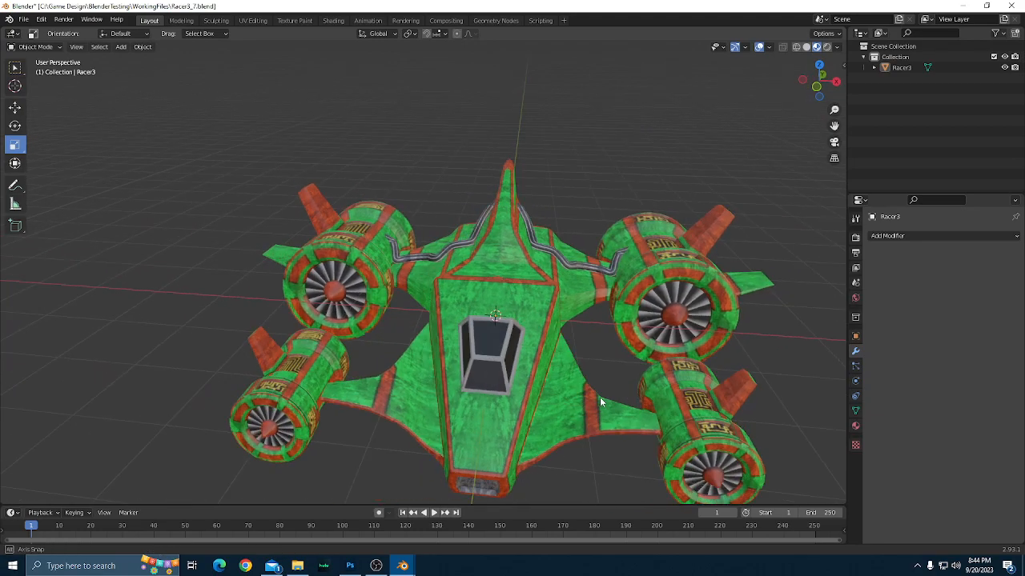
{"action": "scroll", "coordinate": [600, 397], "scroll_direction": "up", "scroll_amount": 2}
{"action": "mouse_move", "coordinate": [459, 408]}
{"action": "left_mouse_down"}
{"action": "mouse_move", "coordinate": [583, 419]}
{"action": "mouse_move", "coordinate": [606, 442]}
{"action": "mouse_move", "coordinate": [483, 421]}
{"action": "mouse_move", "coordinate": [445, 401]}
{"action": "left_mouse_up"}
{"action": "scroll", "coordinate": [450, 400], "scroll_direction": "down", "scroll_amount": 2}
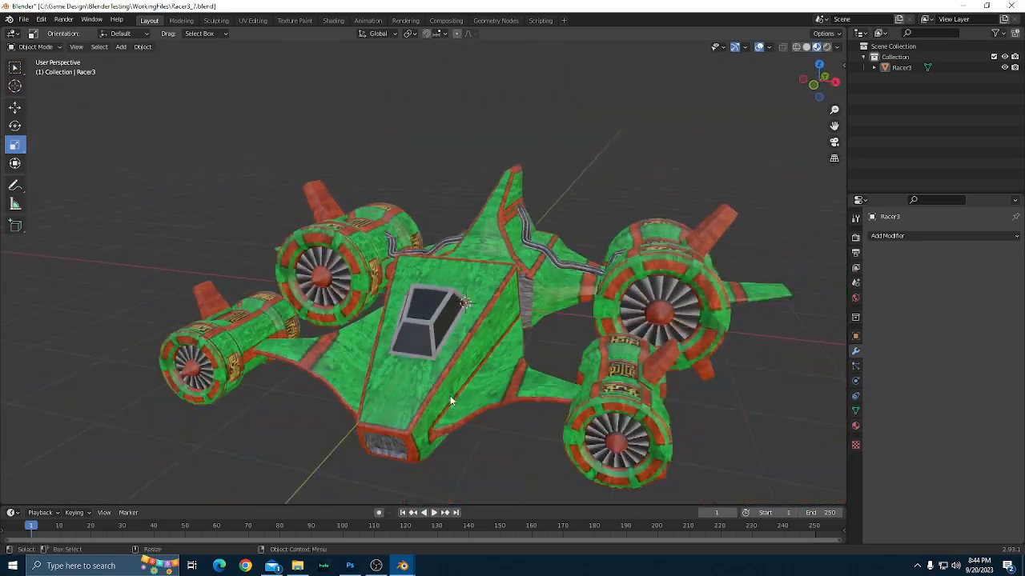
{"action": "left_click_drag", "start_coordinate": [541, 414], "coordinate": [506, 435]}
{"action": "left_click_drag", "start_coordinate": [527, 437], "coordinate": [416, 374]}
{"action": "scroll", "coordinate": [415, 374], "scroll_direction": "up", "scroll_amount": 4}
{"action": "scroll", "coordinate": [418, 368], "scroll_direction": "down", "scroll_amount": 1}
{"action": "scroll", "coordinate": [419, 367], "scroll_direction": "down", "scroll_amount": 3}
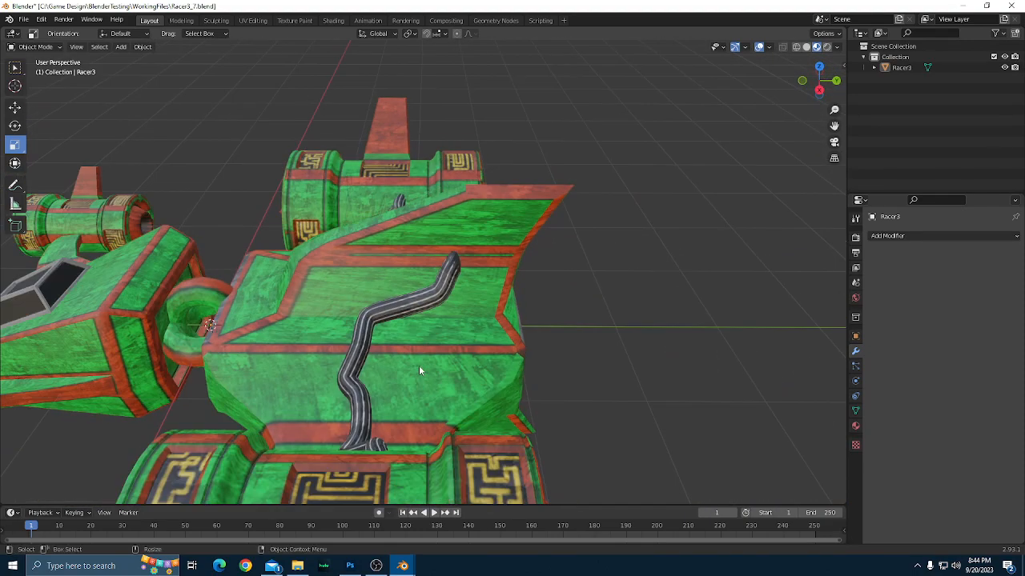
Examine the whole racer's edge shading and proportions from above and at an angle.
{"action": "left_click_drag", "start_coordinate": [332, 392], "coordinate": [624, 441]}
{"action": "scroll", "coordinate": [387, 376], "scroll_direction": "down", "scroll_amount": 3}
{"action": "left_click_drag", "start_coordinate": [419, 389], "coordinate": [633, 317]}
{"action": "scroll", "coordinate": [498, 336], "scroll_direction": "up", "scroll_amount": 5}
{"action": "mouse_move", "coordinate": [393, 341]}
{"action": "left_mouse_down"}
{"action": "mouse_move", "coordinate": [434, 352]}
{"action": "mouse_move", "coordinate": [434, 341]}
{"action": "mouse_move", "coordinate": [395, 328]}
{"action": "mouse_move", "coordinate": [395, 348]}
{"action": "left_mouse_up"}
{"action": "scroll", "coordinate": [395, 348], "scroll_direction": "up", "scroll_amount": 3}
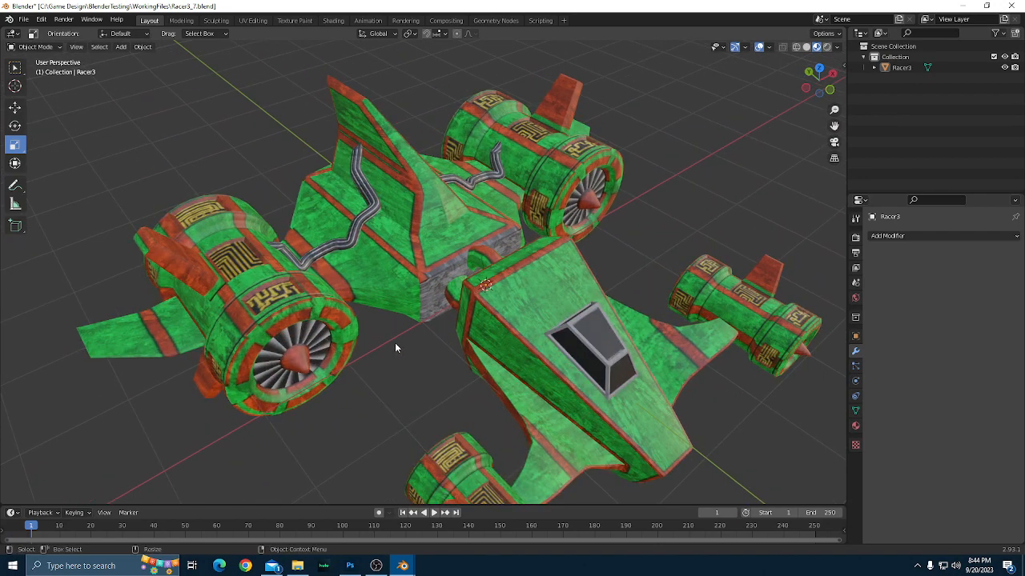
{"action": "scroll", "coordinate": [395, 345], "scroll_direction": "down", "scroll_amount": 2}
{"action": "scroll", "coordinate": [404, 373], "scroll_direction": "down", "scroll_amount": 2}
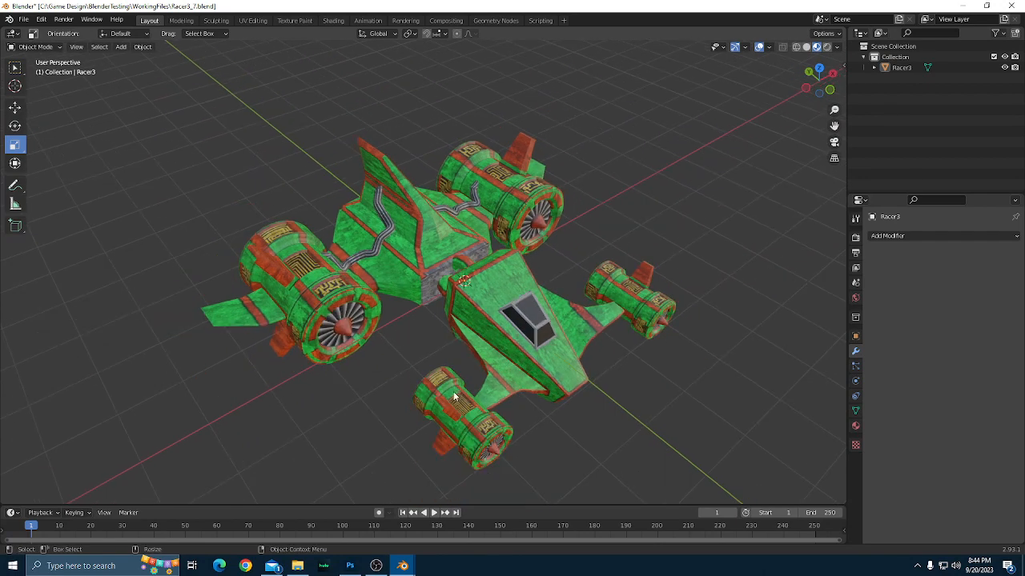
{"action": "left_click_drag", "start_coordinate": [404, 374], "coordinate": [358, 377]}
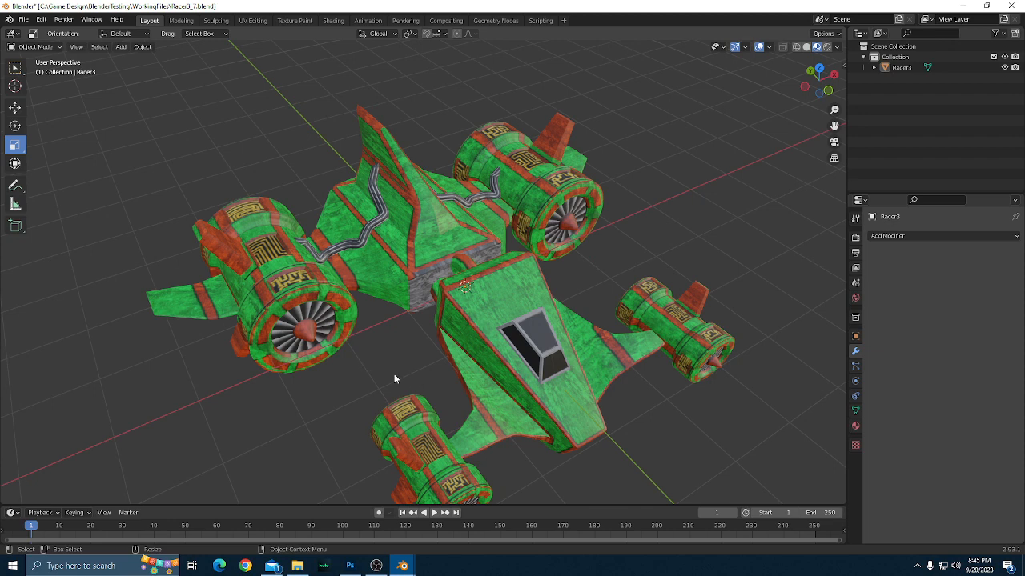
{"action": "scroll", "coordinate": [394, 374], "scroll_direction": "down", "scroll_amount": 3}
{"action": "scroll", "coordinate": [393, 374], "scroll_direction": "up", "scroll_amount": 1}
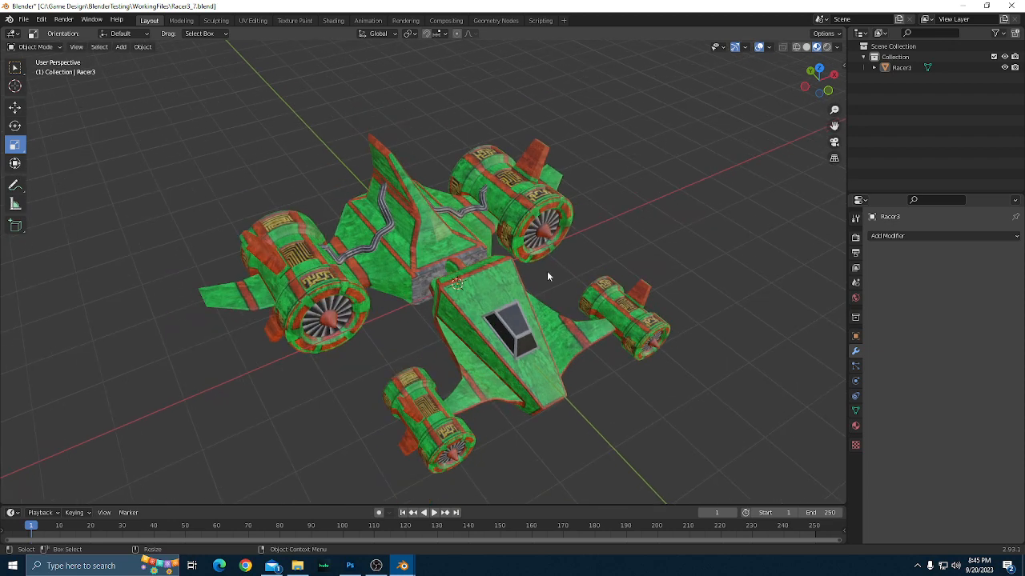
{"action": "left_click_drag", "start_coordinate": [547, 270], "coordinate": [561, 355]}
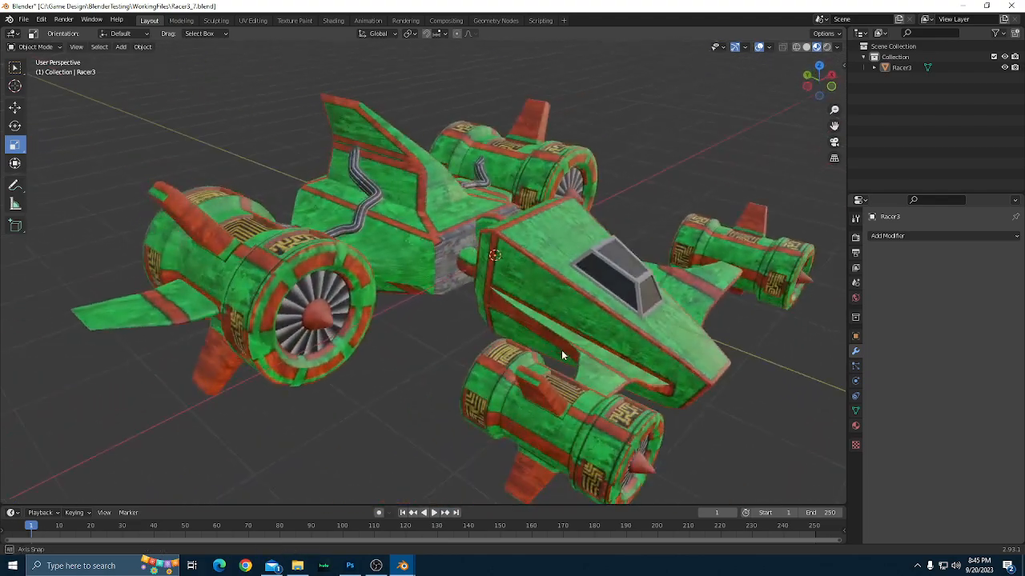
Select Racer3 and enter Edit Mode with the Move tool, focusing on the front of the tail fin.
{"action": "left_click", "coordinate": [451, 193]}
{"action": "scroll", "coordinate": [504, 256], "scroll_direction": "up", "scroll_amount": 4}
{"action": "scroll", "coordinate": [507, 262], "scroll_direction": "up", "scroll_amount": 5}
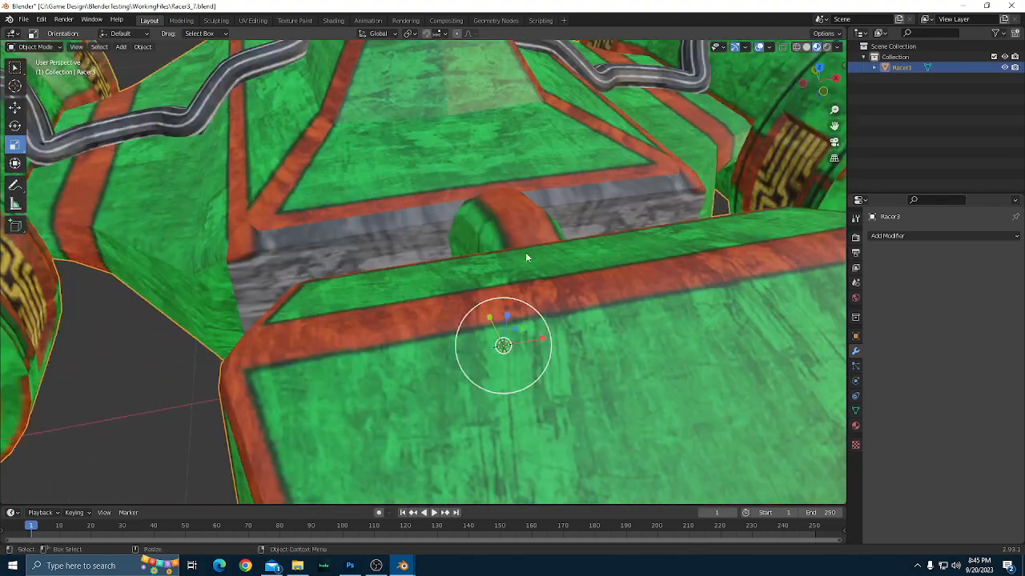
{"action": "left_click_drag", "start_coordinate": [528, 259], "coordinate": [465, 352]}
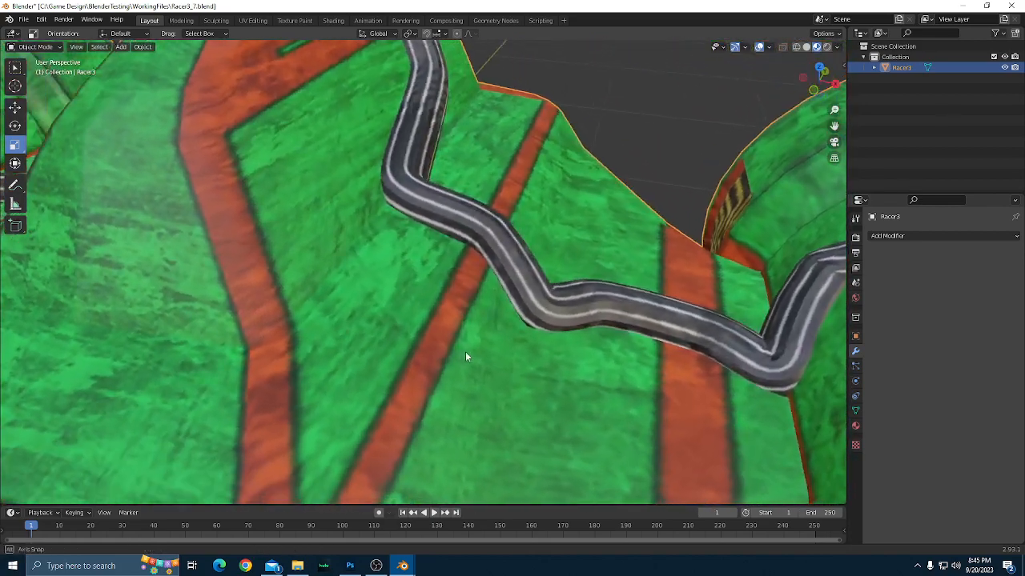
{"action": "scroll", "coordinate": [461, 350], "scroll_direction": "down", "scroll_amount": 2}
{"action": "key", "text": "Tab"}
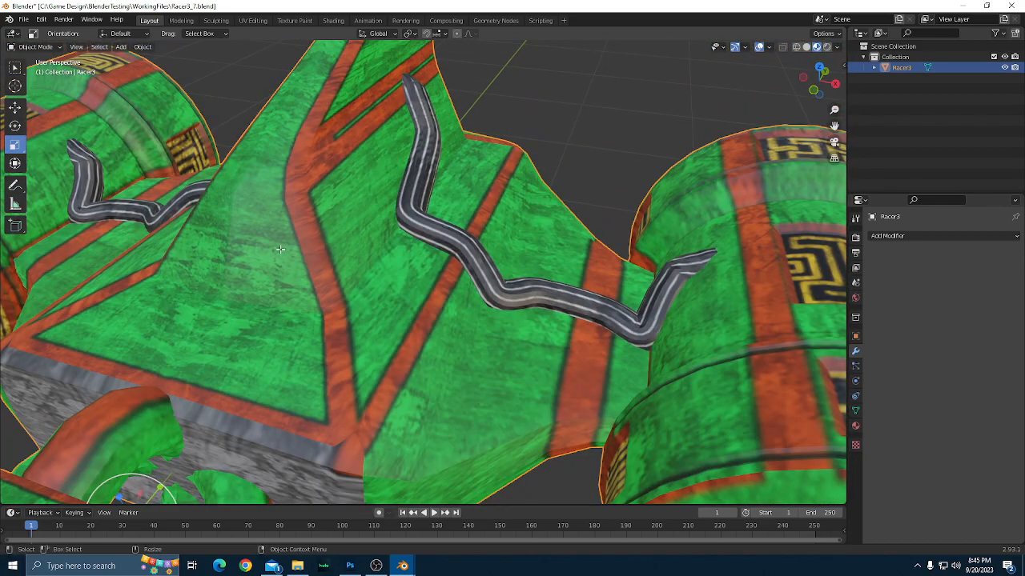
{"action": "left_click", "coordinate": [15, 107]}
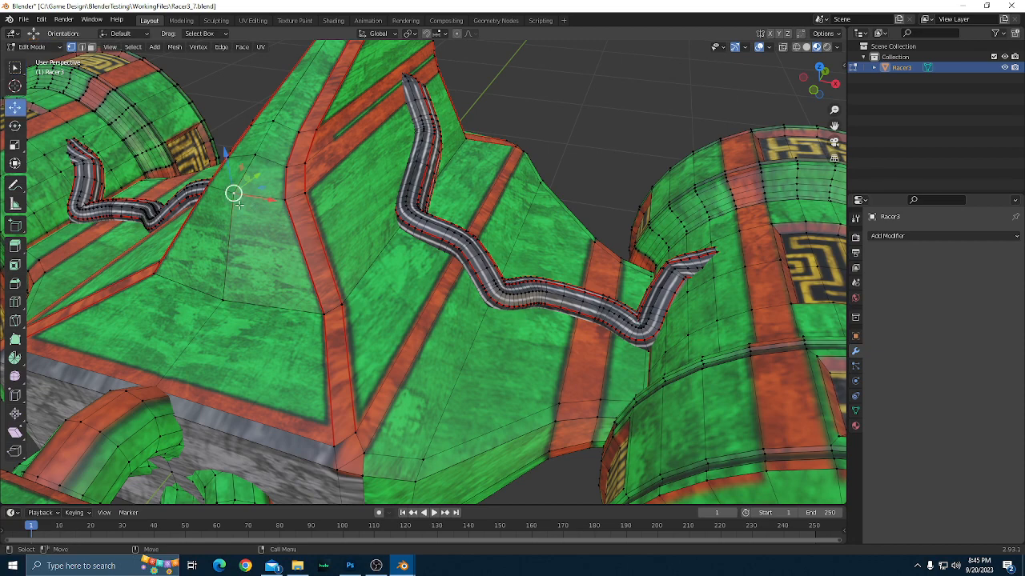
Try moving vertices along the tail fin's front centre line and at its base to test for splits, and undo the moves.
{"action": "left_click_drag", "start_coordinate": [237, 202], "coordinate": [264, 214]}
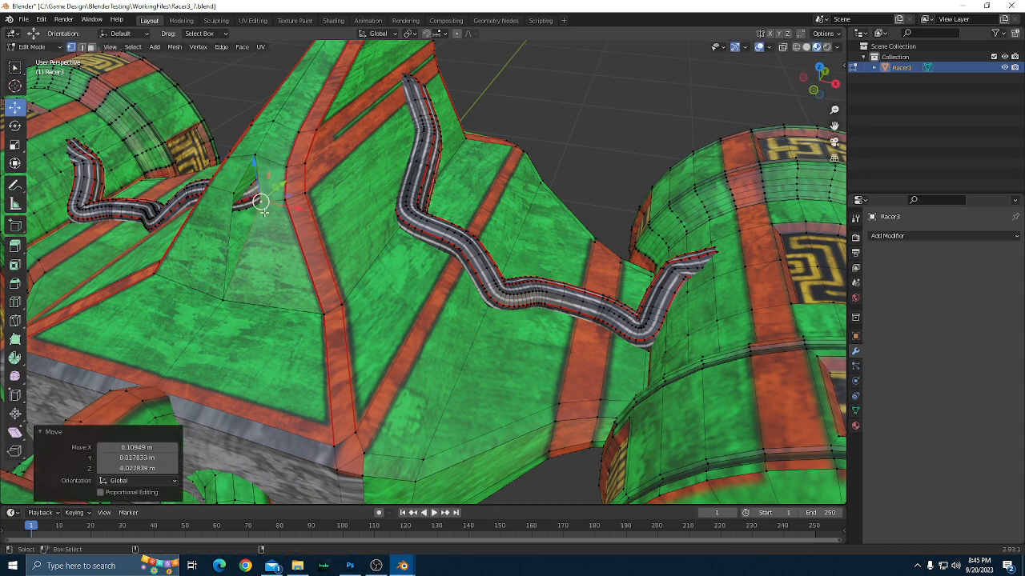
{"action": "key", "text": "ctrl+z"}
{"action": "left_click", "coordinate": [253, 156]}
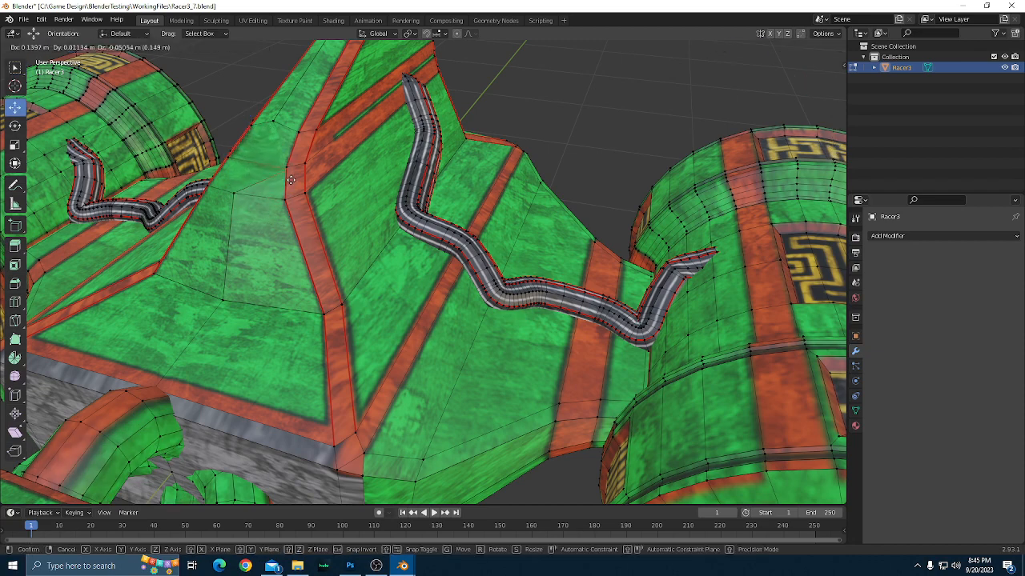
{"action": "scroll", "coordinate": [249, 231], "scroll_direction": "up", "scroll_amount": 1}
{"action": "left_click_drag", "start_coordinate": [249, 230], "coordinate": [519, 348]}
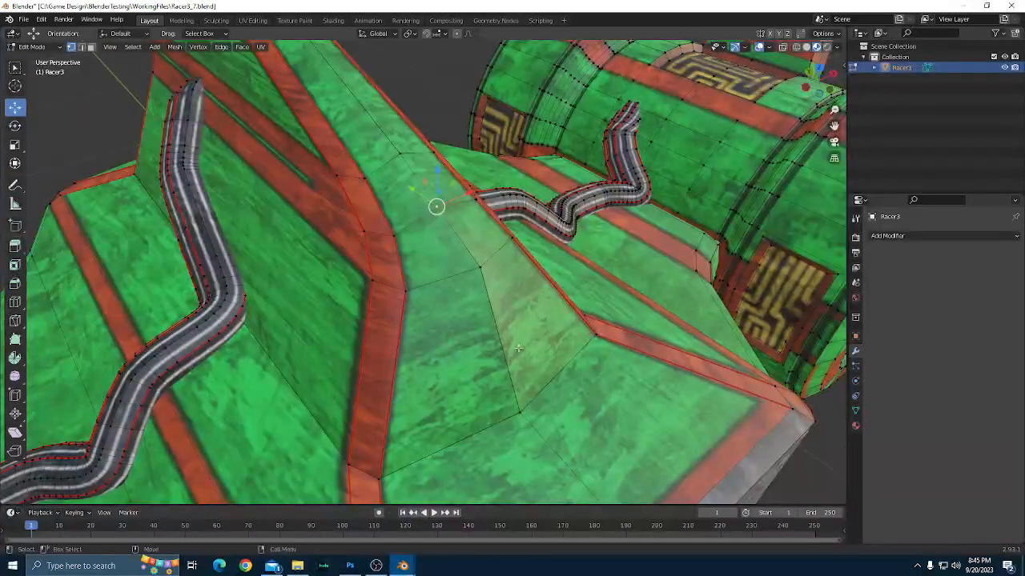
{"action": "left_click", "coordinate": [520, 413]}
{"action": "key", "text": "g"}
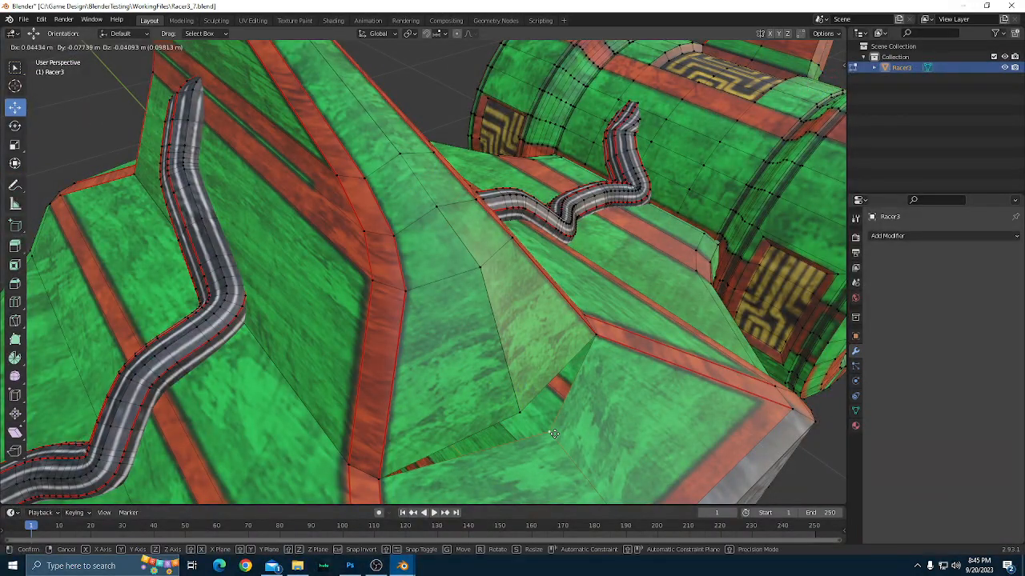
{"action": "left_click", "coordinate": [554, 434]}
{"action": "key", "text": "ctrl+z"}
{"action": "scroll", "coordinate": [643, 432], "scroll_direction": "down", "scroll_amount": 1}
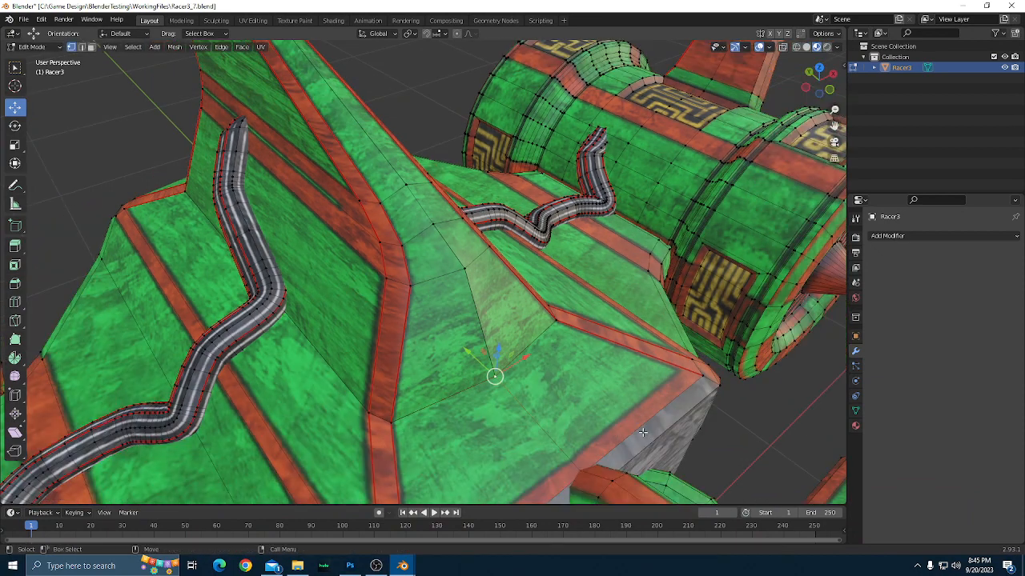
Check the centre-line vertices on the rear of the tail fin for splits by selecting and briefly moving them.
{"action": "left_click_drag", "start_coordinate": [665, 438], "coordinate": [615, 367]}
{"action": "scroll", "coordinate": [553, 395], "scroll_direction": "up", "scroll_amount": 1}
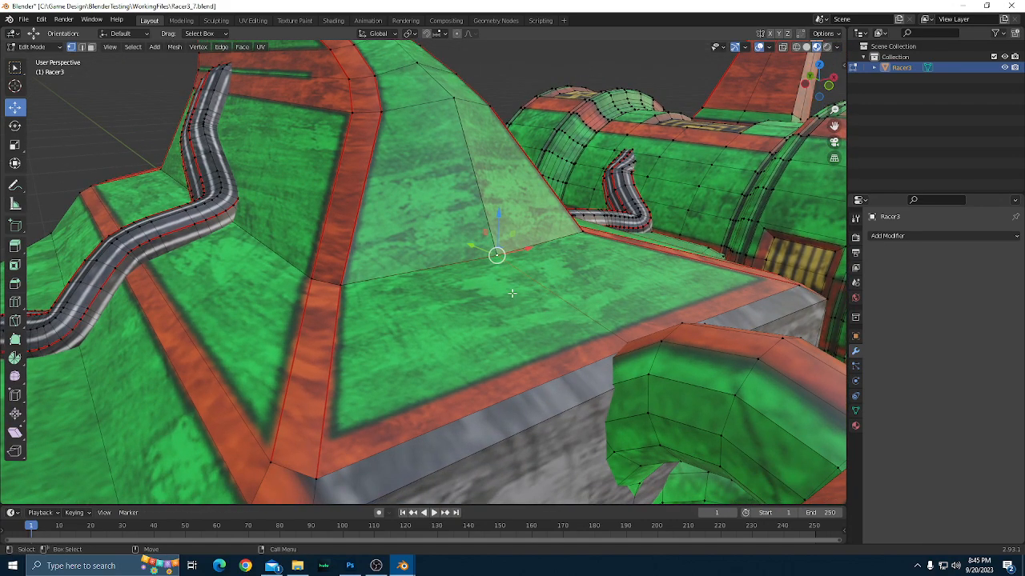
{"action": "left_click_drag", "start_coordinate": [592, 333], "coordinate": [446, 251]}
{"action": "left_click", "coordinate": [404, 250]}
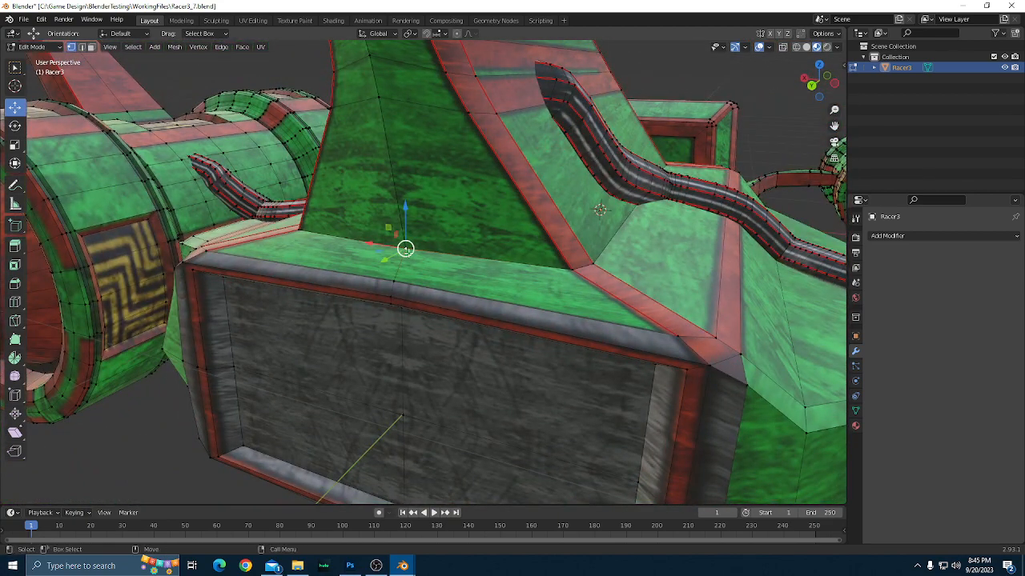
{"action": "left_click", "coordinate": [379, 97]}
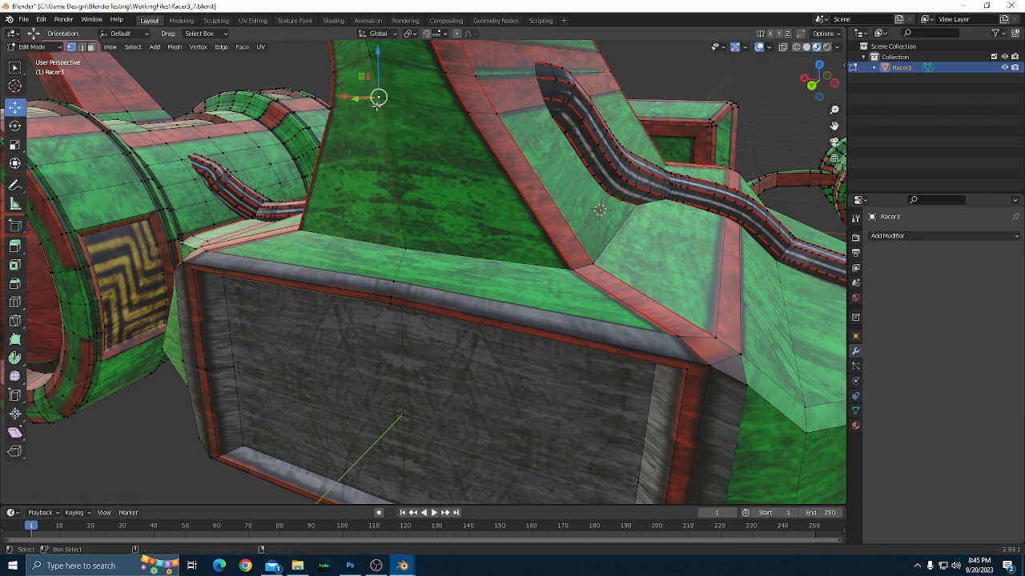
{"action": "left_click", "coordinate": [368, 55]}
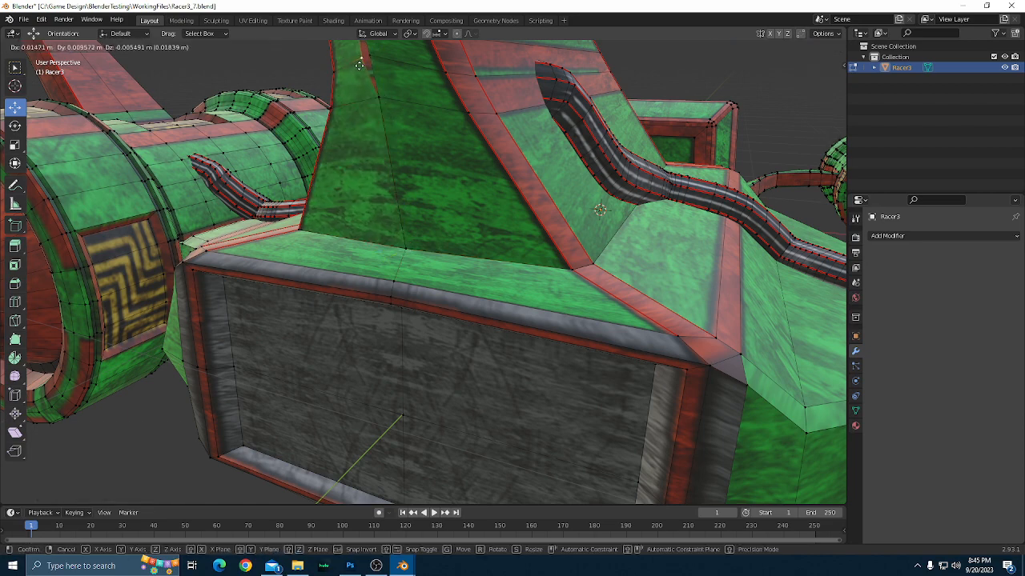
{"action": "scroll", "coordinate": [422, 206], "scroll_direction": "down", "scroll_amount": 4}
{"action": "scroll", "coordinate": [515, 208], "scroll_direction": "down", "scroll_amount": 2}
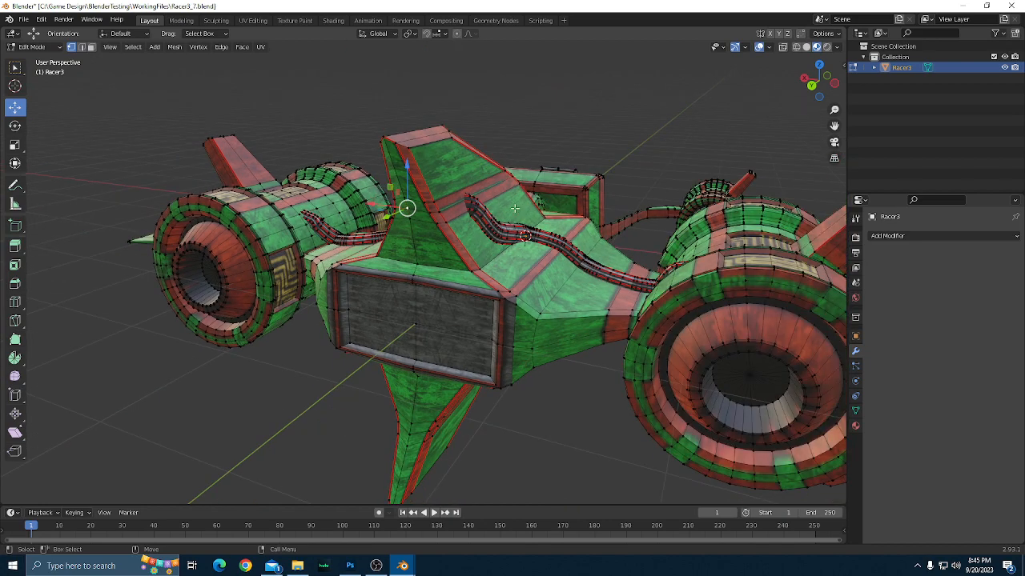
{"action": "scroll", "coordinate": [575, 228], "scroll_direction": "up", "scroll_amount": 2}
{"action": "scroll", "coordinate": [574, 229], "scroll_direction": "down", "scroll_amount": 1}
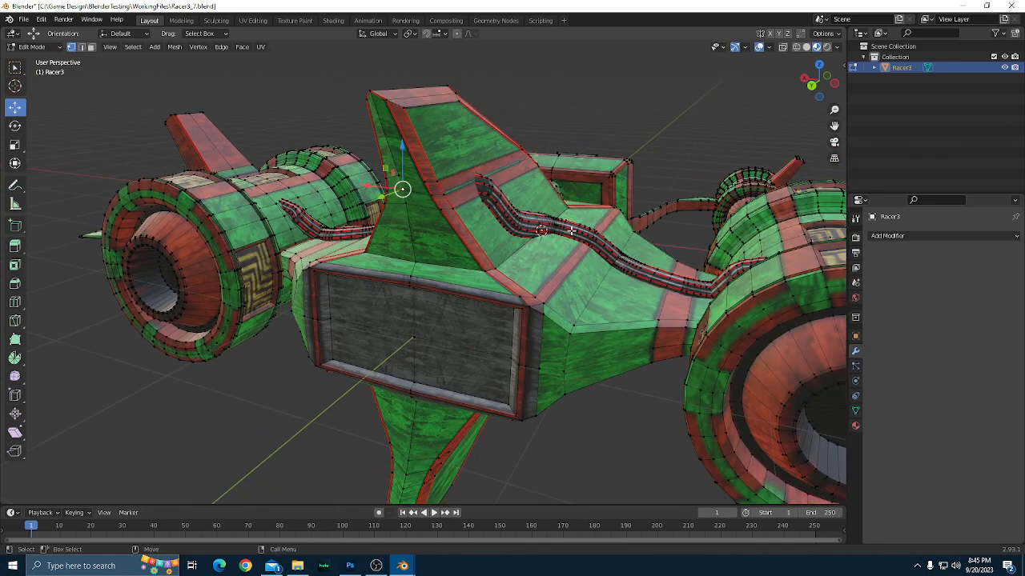
{"action": "scroll", "coordinate": [611, 242], "scroll_direction": "down", "scroll_amount": 1}
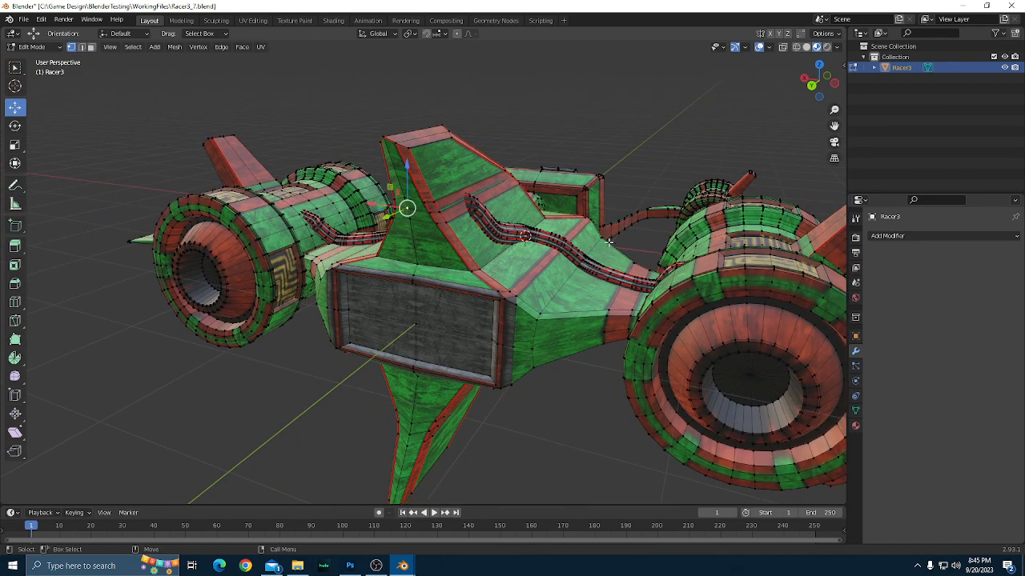
Select all vertices on the racer's vertical centre line, using the front view in wireframe, and check the selection from an angle.
{"action": "key", "text": "grave"}
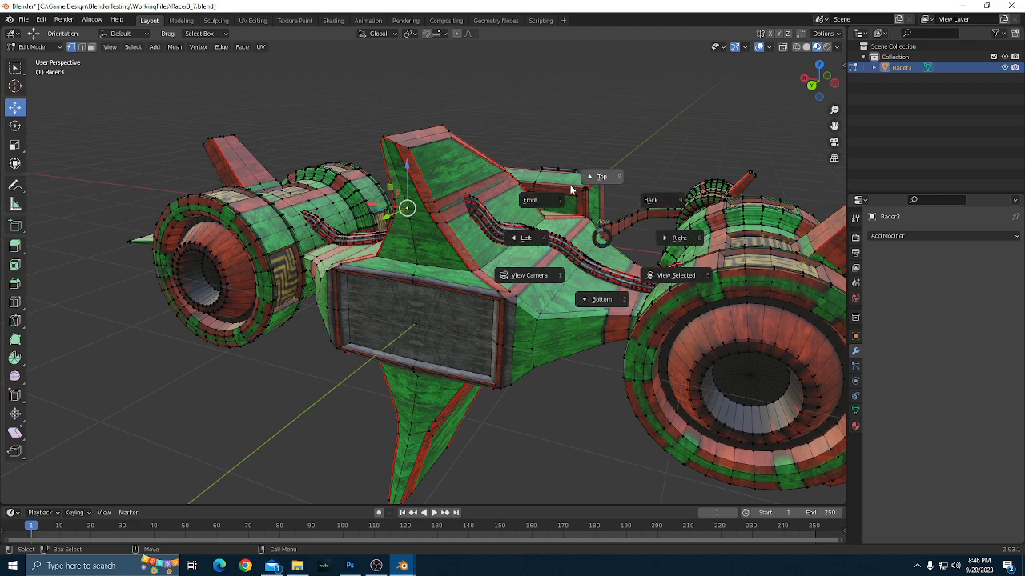
{"action": "left_click", "coordinate": [538, 200]}
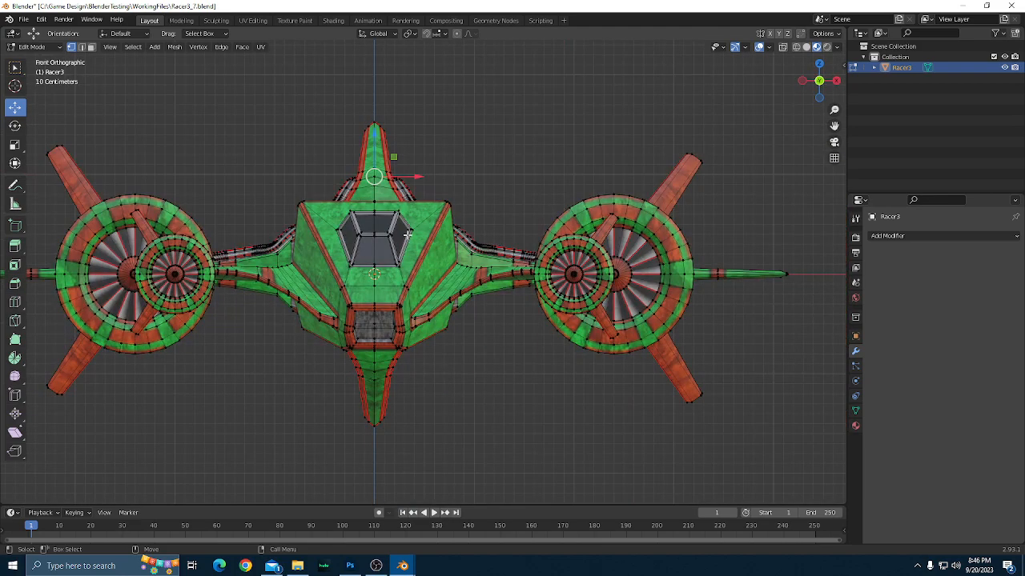
{"action": "key", "text": "z"}
{"action": "left_click", "coordinate": [373, 233]}
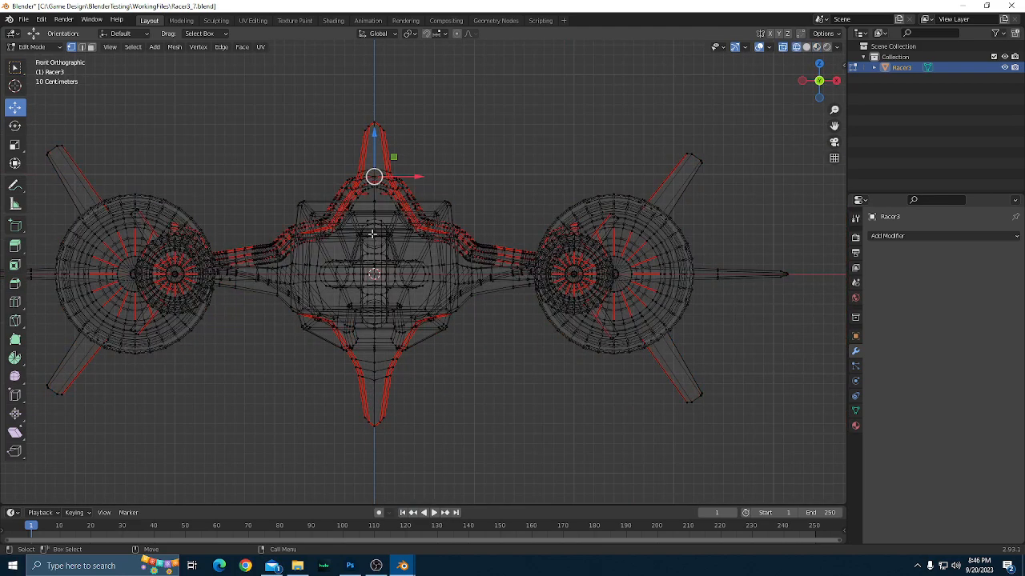
{"action": "scroll", "coordinate": [422, 288], "scroll_direction": "up", "scroll_amount": 1}
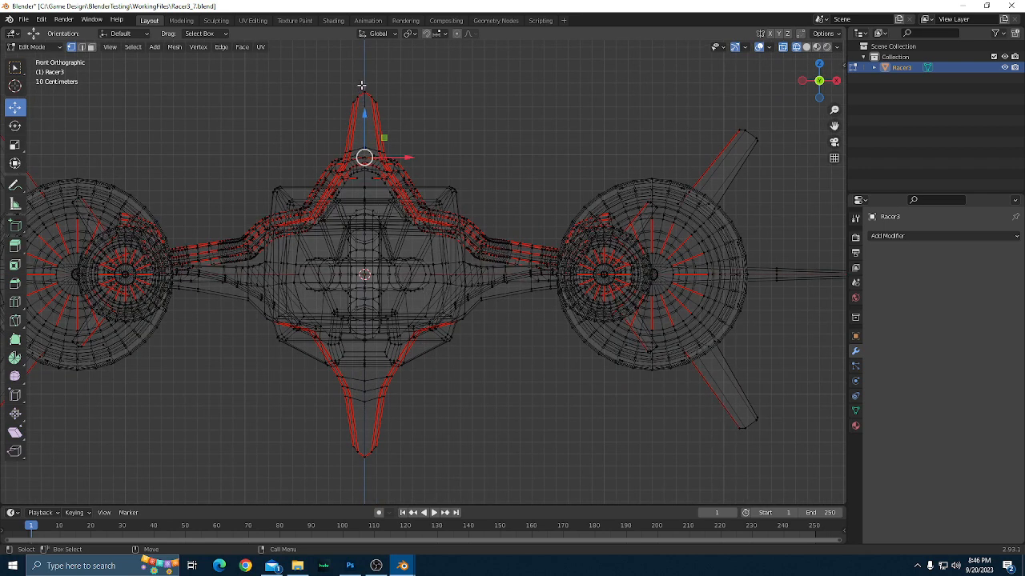
{"action": "left_click_drag", "start_coordinate": [362, 85], "coordinate": [365, 469]}
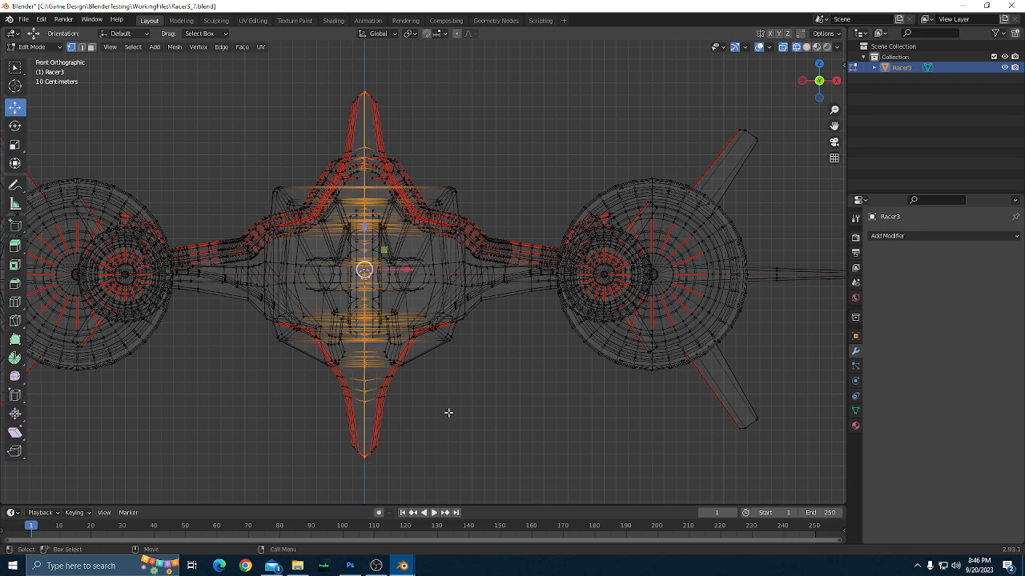
{"action": "left_click_drag", "start_coordinate": [470, 394], "coordinate": [554, 427]}
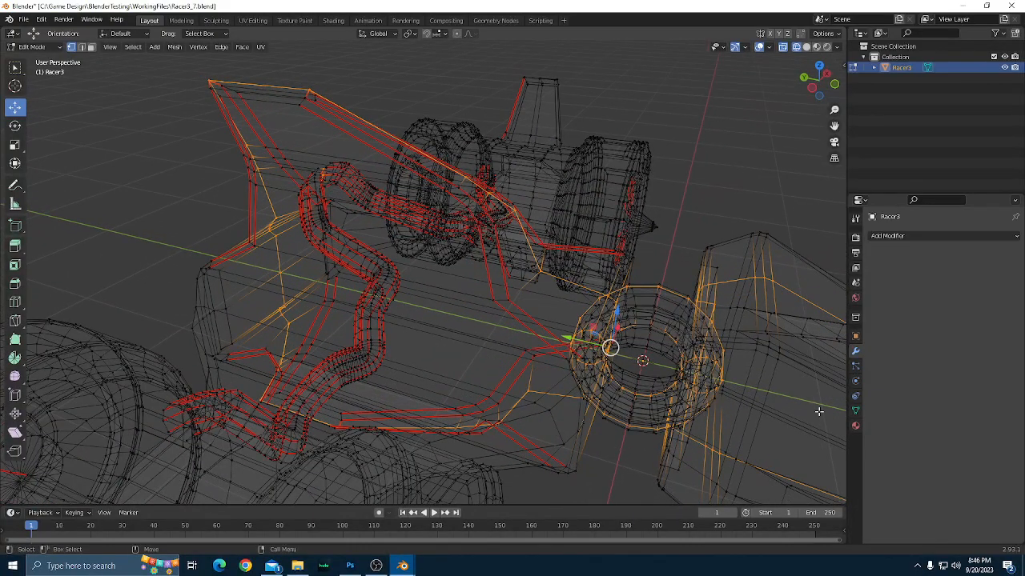
Deselect the outer edge loop of the ring behind the body, and inspect its still-selected inner loop in Material Preview shading.
{"action": "scroll", "coordinate": [789, 401], "scroll_direction": "up", "scroll_amount": 1}
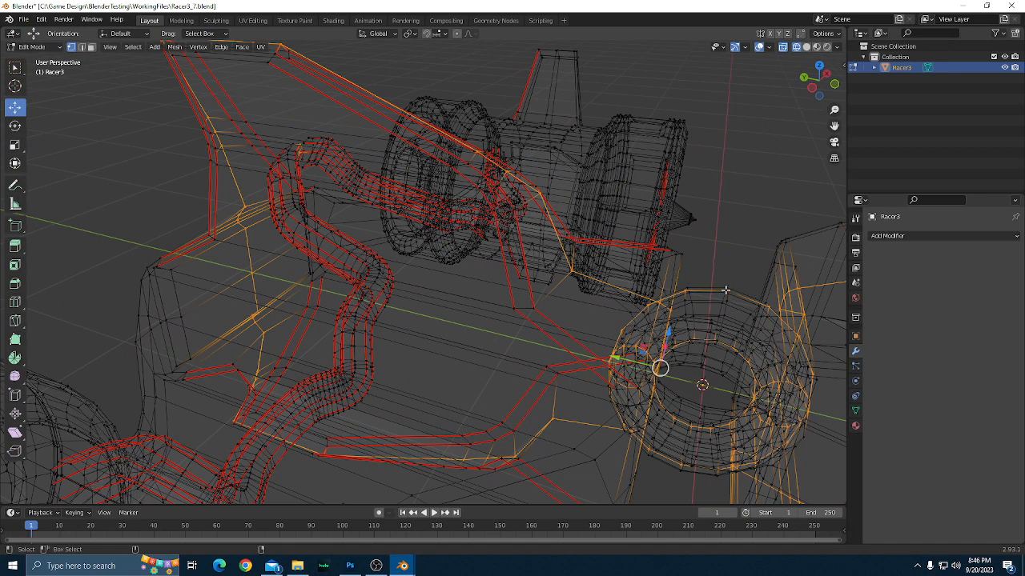
{"action": "left_click", "coordinate": [767, 306], "text": "alt+shift"}
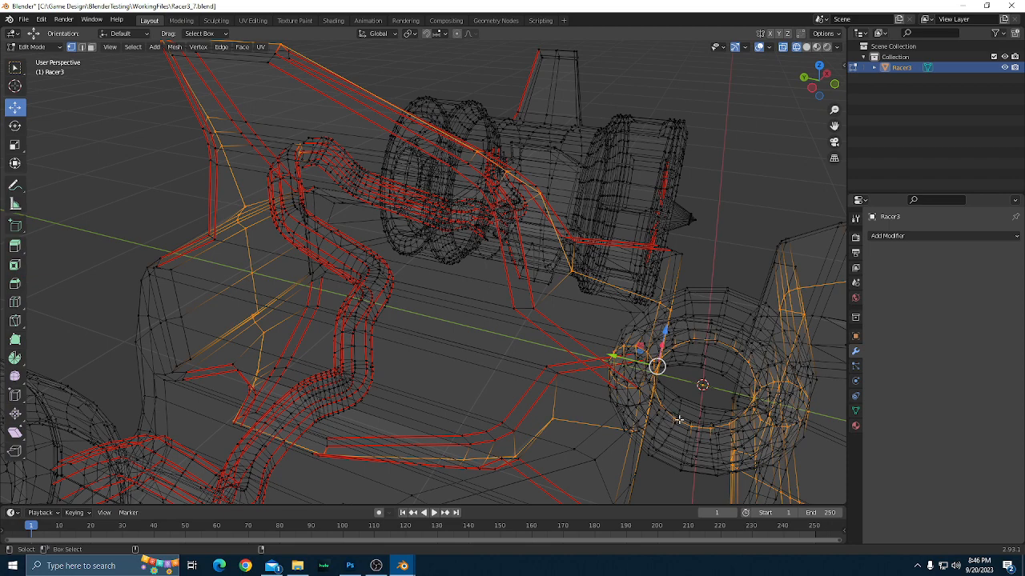
{"action": "left_click_drag", "start_coordinate": [686, 423], "coordinate": [645, 362]}
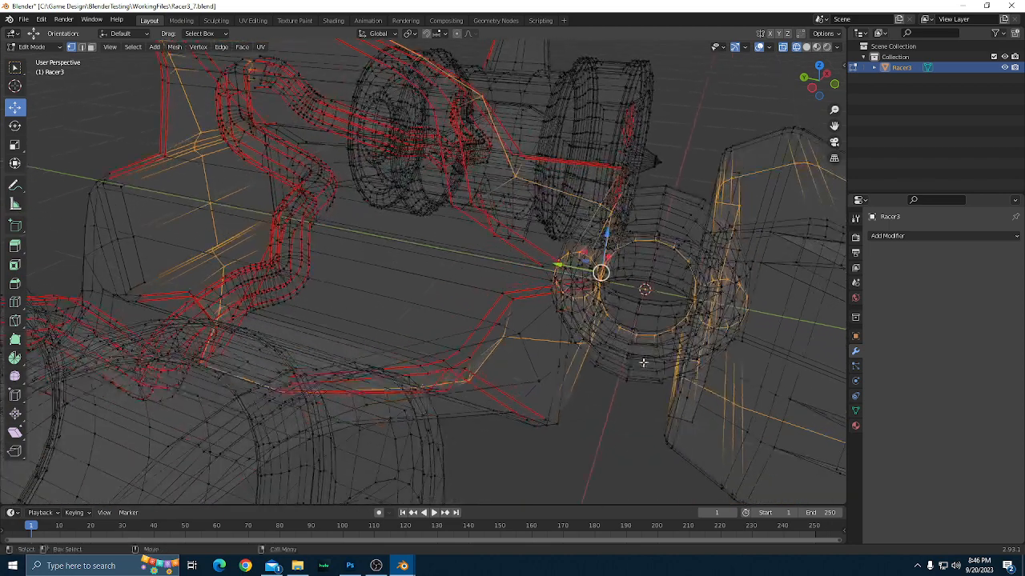
{"action": "scroll", "coordinate": [645, 365], "scroll_direction": "up", "scroll_amount": 2}
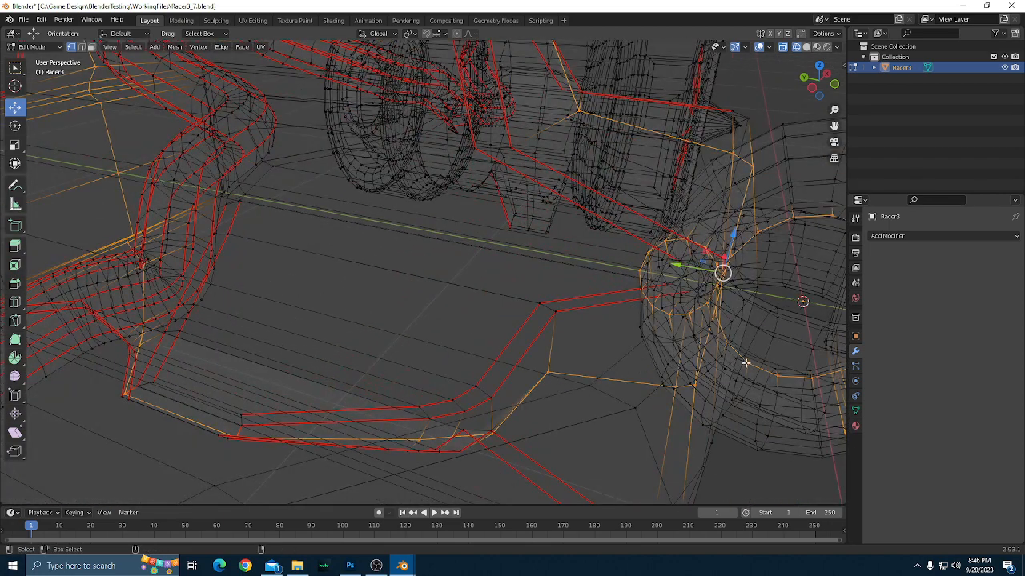
{"action": "left_click_drag", "start_coordinate": [770, 372], "coordinate": [578, 321]}
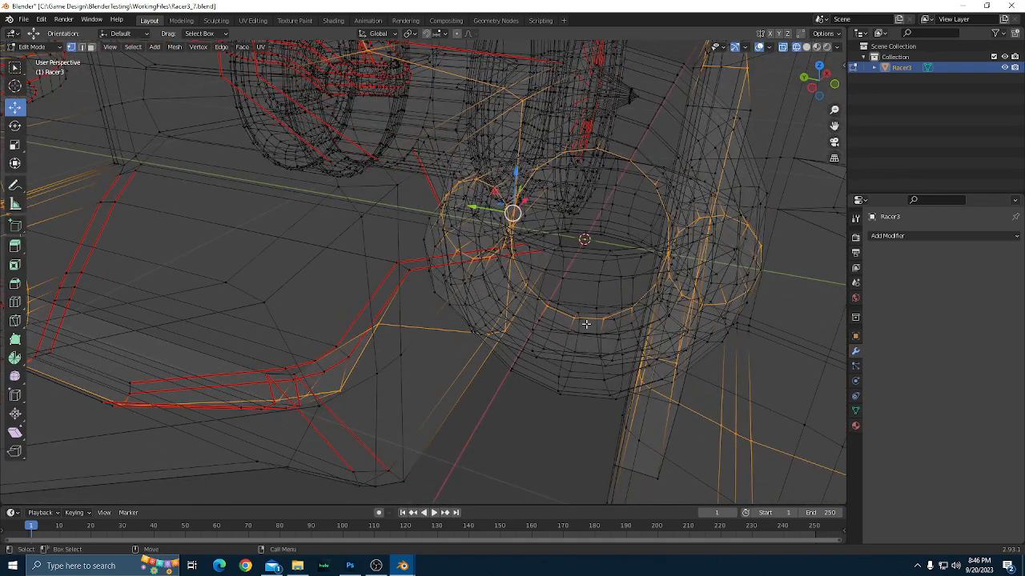
{"action": "key", "text": "z"}
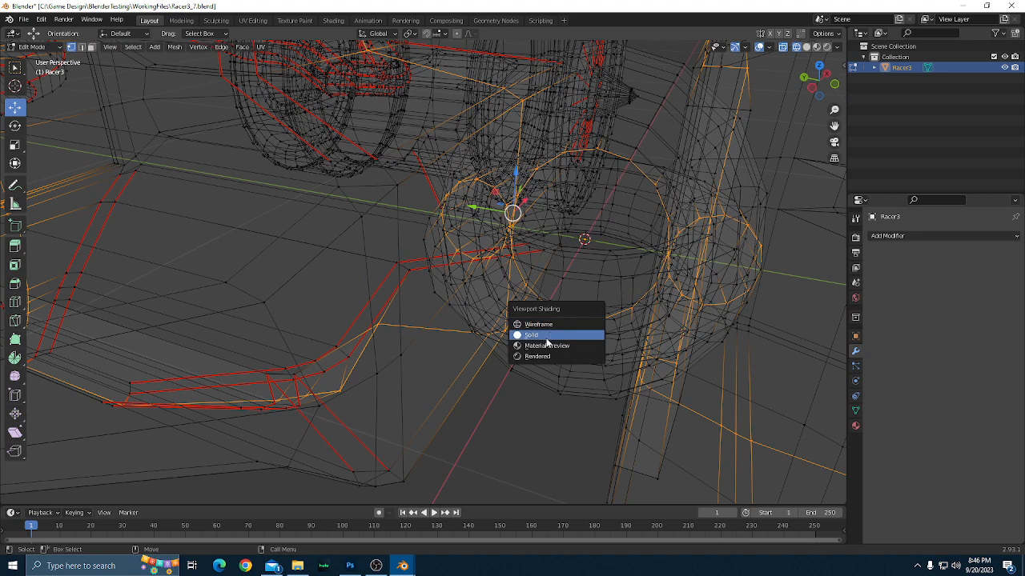
{"action": "left_click", "coordinate": [549, 343]}
{"action": "left_click_drag", "start_coordinate": [561, 330], "coordinate": [591, 459]}
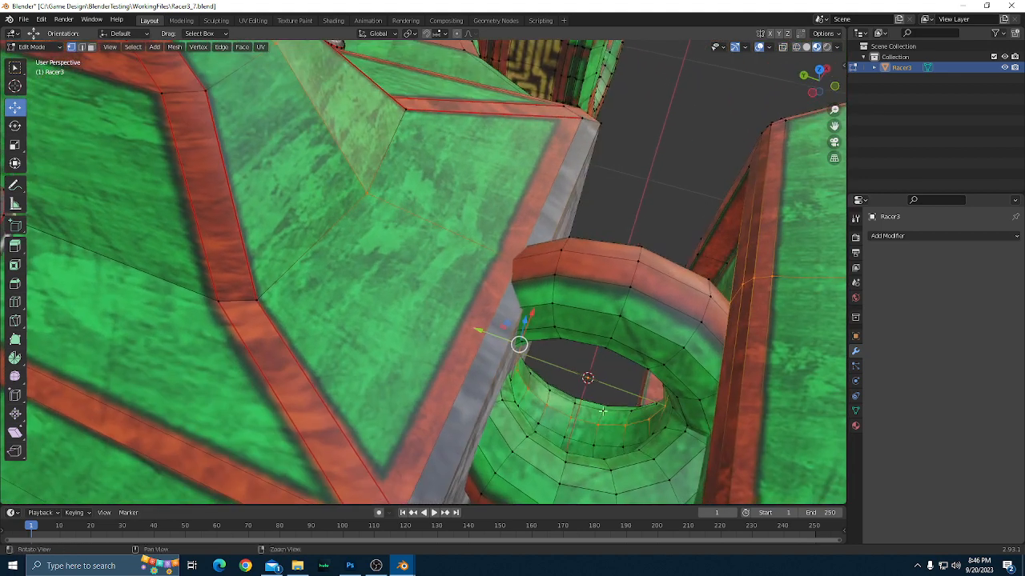
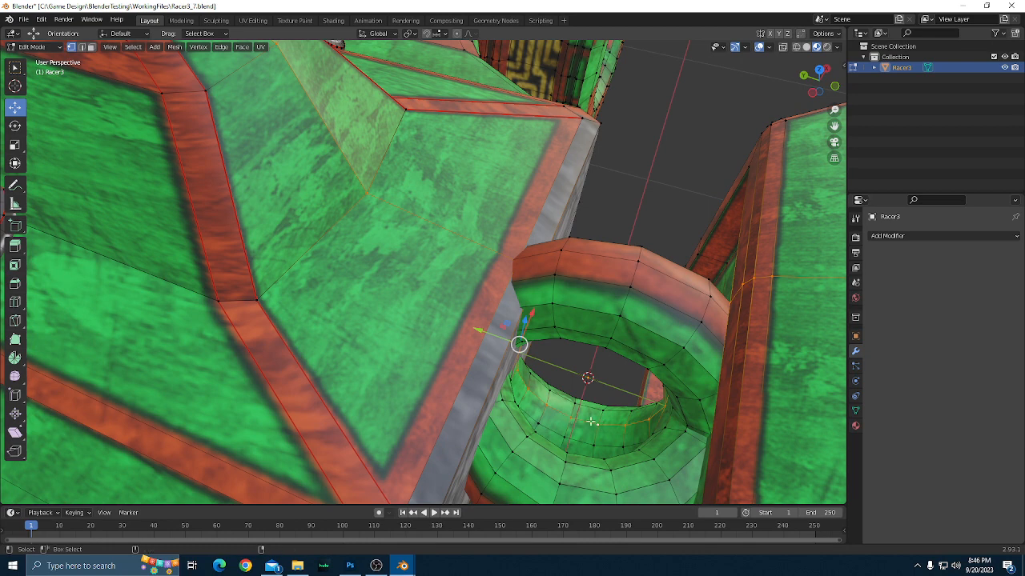
Try to deselect individual vertices around the ring joint between the hulls, with the mesh shown in wireframe.
{"action": "left_click", "coordinate": [597, 424], "text": "alt+shift"}
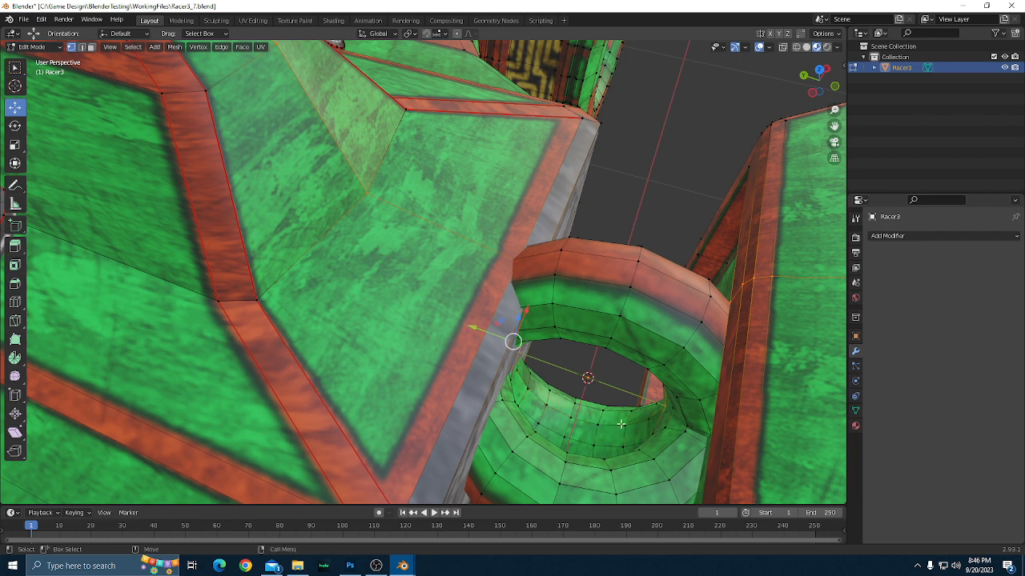
{"action": "left_click_drag", "start_coordinate": [620, 425], "coordinate": [620, 430]}
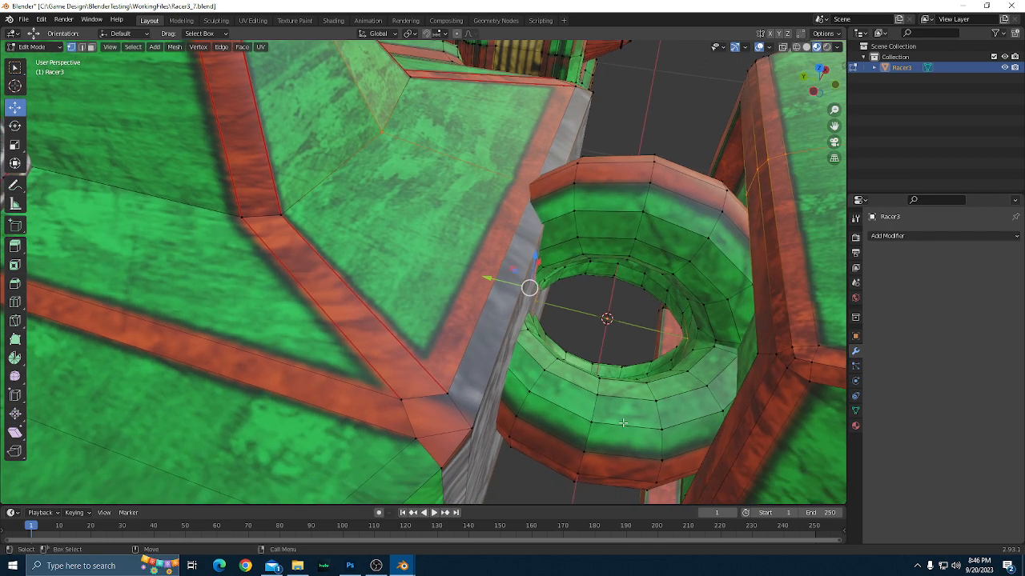
{"action": "key", "text": "z"}
{"action": "left_click", "coordinate": [599, 400]}
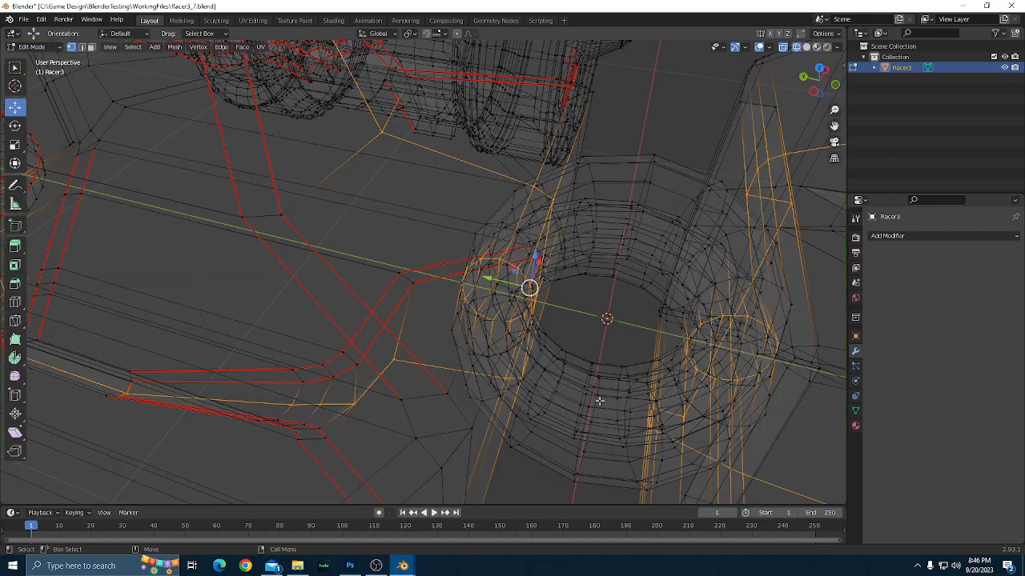
{"action": "scroll", "coordinate": [600, 401], "scroll_direction": "up", "scroll_amount": 2}
{"action": "left_click_drag", "start_coordinate": [684, 407], "coordinate": [558, 350]}
{"action": "scroll", "coordinate": [558, 350], "scroll_direction": "up", "scroll_amount": 4}
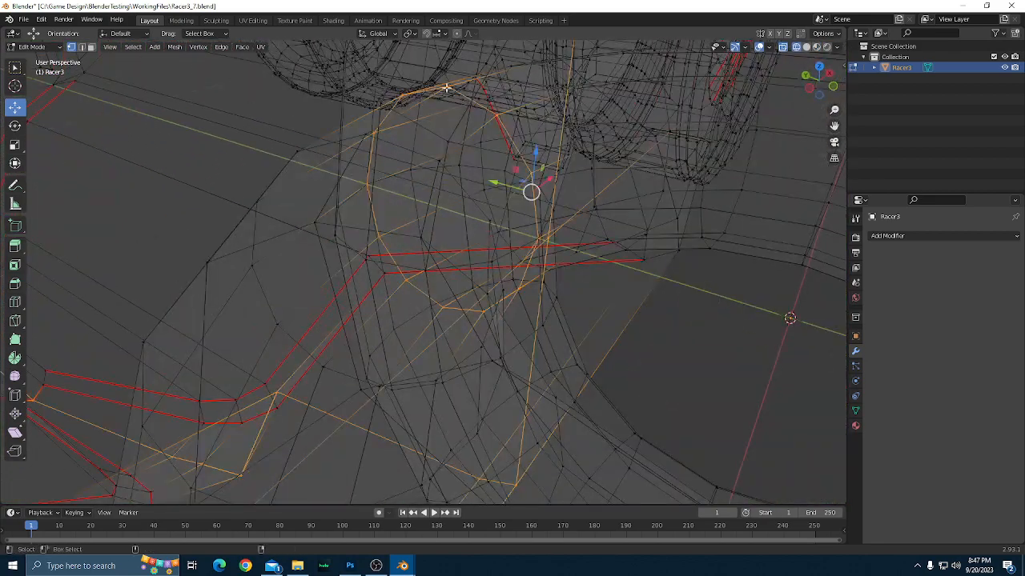
{"action": "left_click", "coordinate": [497, 115], "text": "shift"}
{"action": "left_click", "coordinate": [446, 88], "text": "shift"}
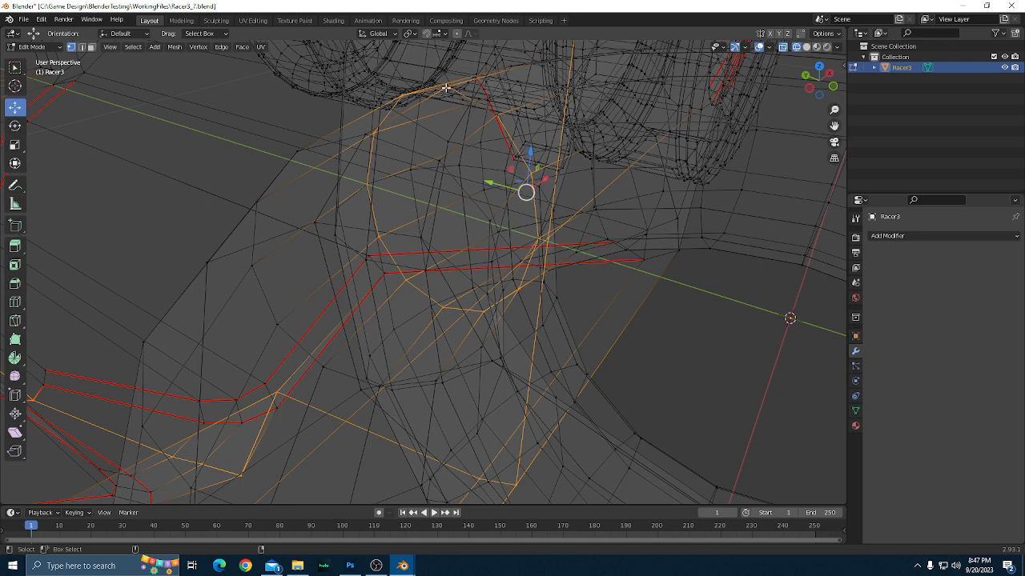
{"action": "left_click", "coordinate": [403, 94], "text": "shift"}
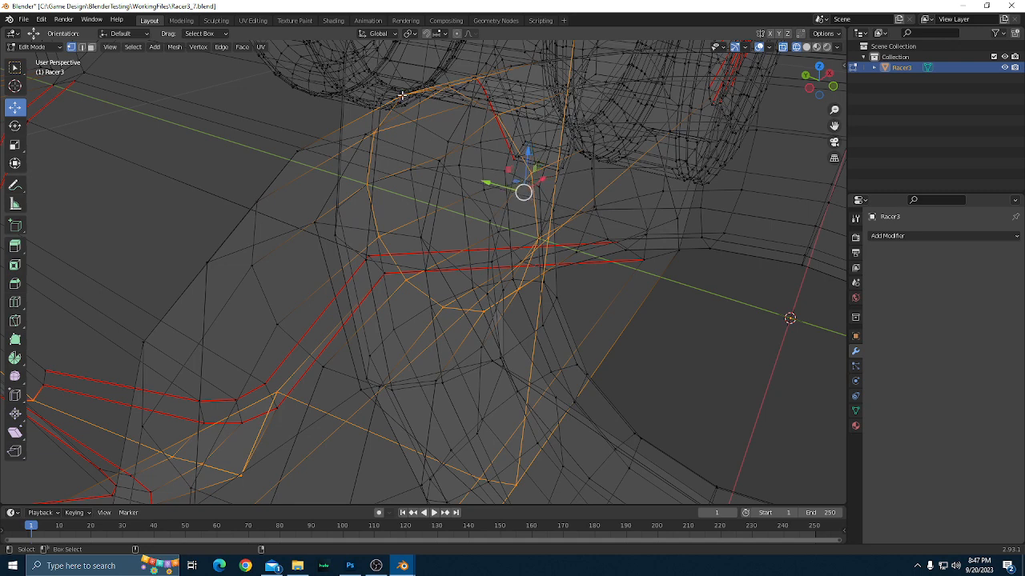
{"action": "left_click", "coordinate": [372, 134], "text": "shift"}
{"action": "left_click_drag", "start_coordinate": [372, 134], "coordinate": [441, 228]}
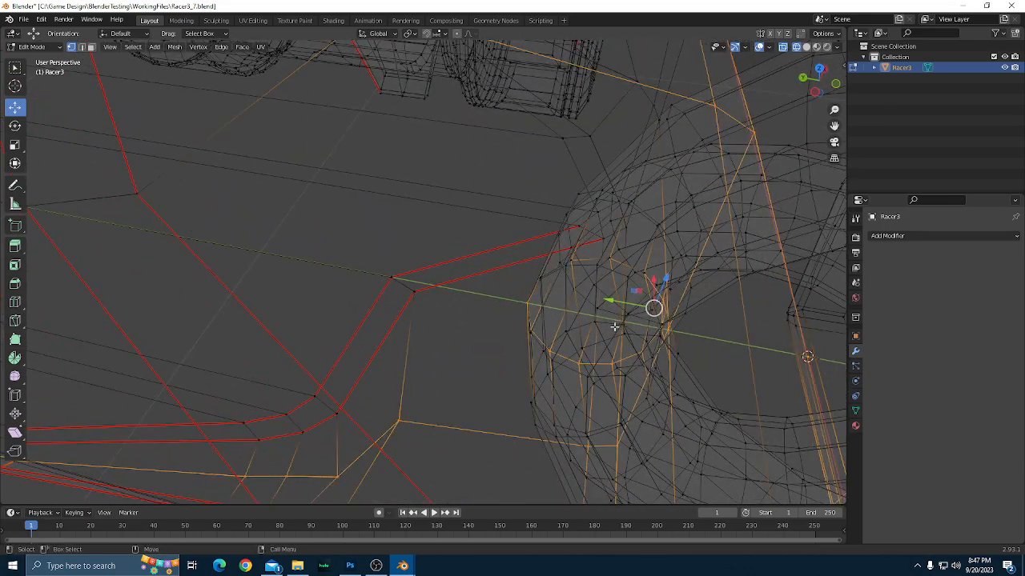
Try to select the linked geometry from a vertex at the nose of the front hull.
{"action": "scroll", "coordinate": [614, 327], "scroll_direction": "up", "scroll_amount": 1}
{"action": "scroll", "coordinate": [614, 327], "scroll_direction": "down", "scroll_amount": 1}
{"action": "mouse_move", "coordinate": [614, 327]}
{"action": "left_mouse_down"}
{"action": "mouse_move", "coordinate": [652, 359]}
{"action": "mouse_move", "coordinate": [705, 345]}
{"action": "mouse_move", "coordinate": [601, 336]}
{"action": "left_mouse_up"}
{"action": "key", "text": "Home"}
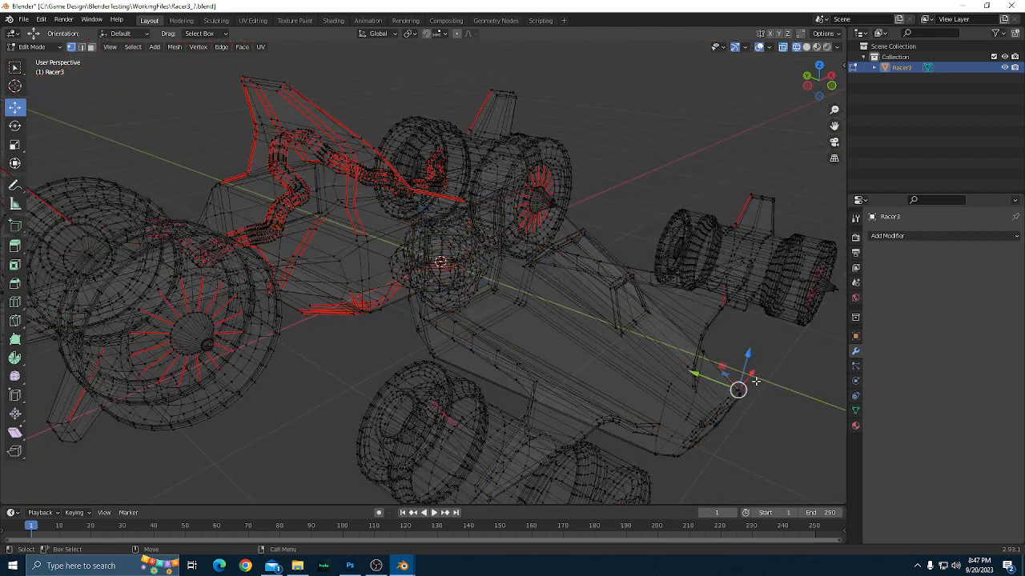
{"action": "key", "text": "ctrl+l"}
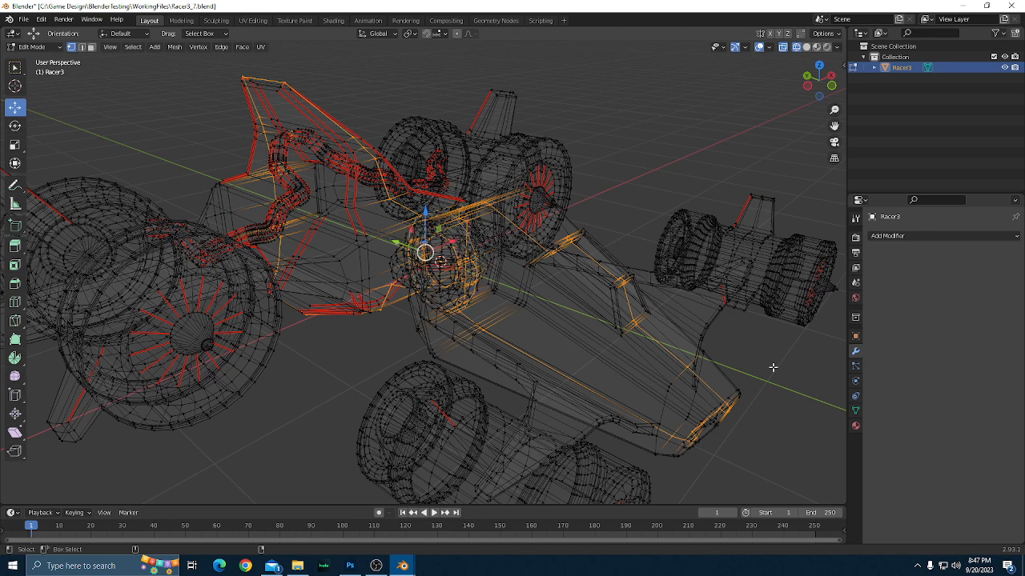
Undo the recent mesh edits back to Object Mode and display the model in Material Preview shading.
{"action": "key", "text": "ctrl+z"}
{"action": "key", "text": "ctrl+z"}
{"action": "key", "text": "ctrl+z"}
{"action": "key", "text": "ctrl+z"}
{"action": "key", "text": "ctrl+z"}
{"action": "key", "text": "ctrl+z"}
{"action": "key", "text": "ctrl+z"}
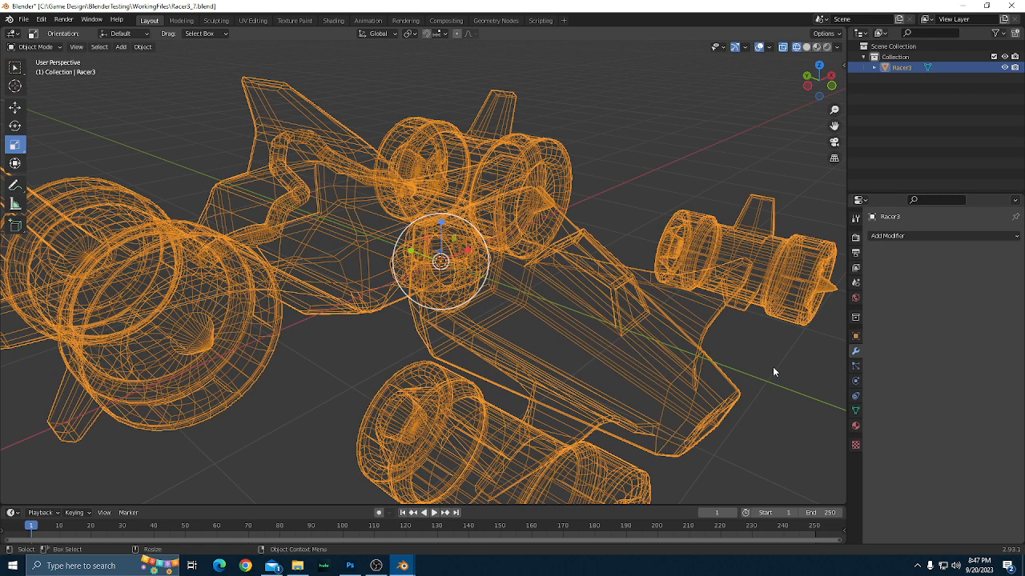
{"action": "key", "text": "z"}
{"action": "left_click", "coordinate": [738, 388]}
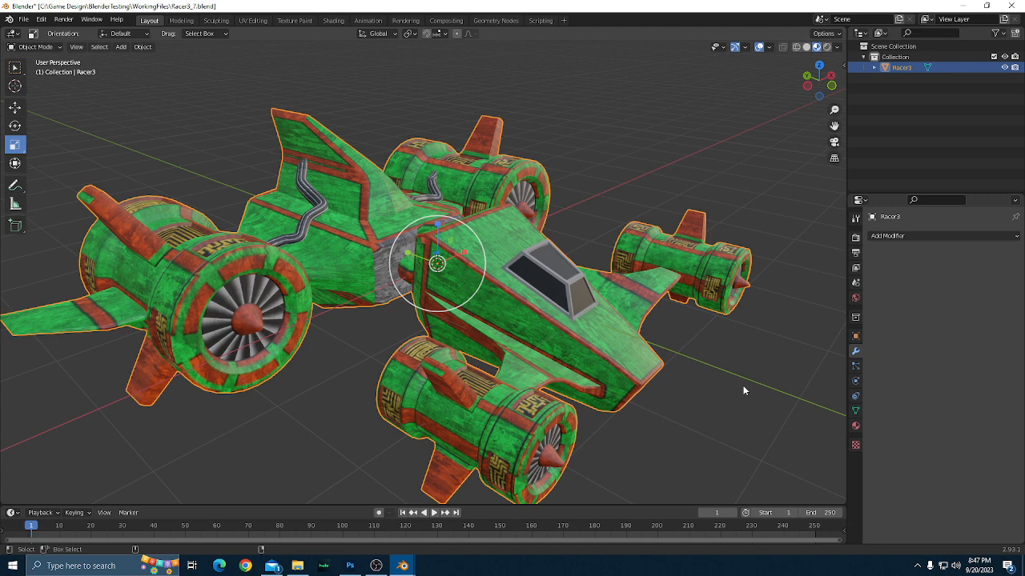
{"action": "scroll", "coordinate": [743, 391], "scroll_direction": "up", "scroll_amount": 2}
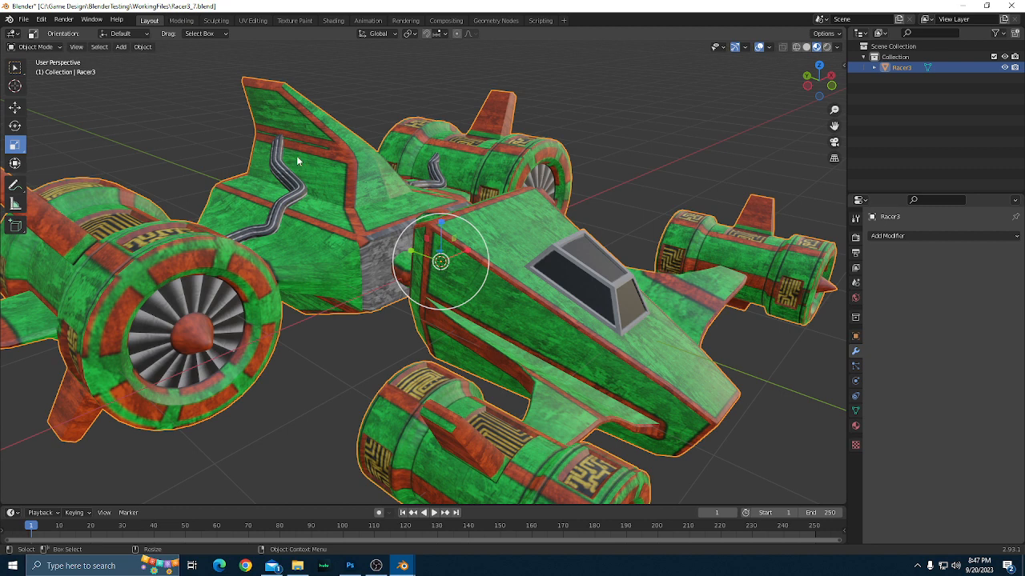
{"action": "scroll", "coordinate": [296, 161], "scroll_direction": "down", "scroll_amount": 1}
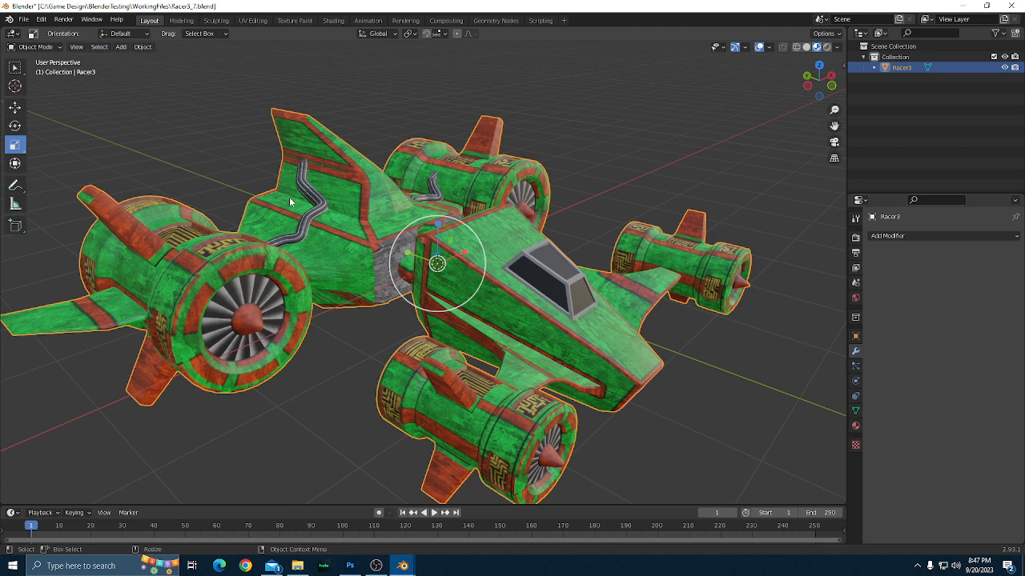
{"action": "left_click", "coordinate": [25, 21]}
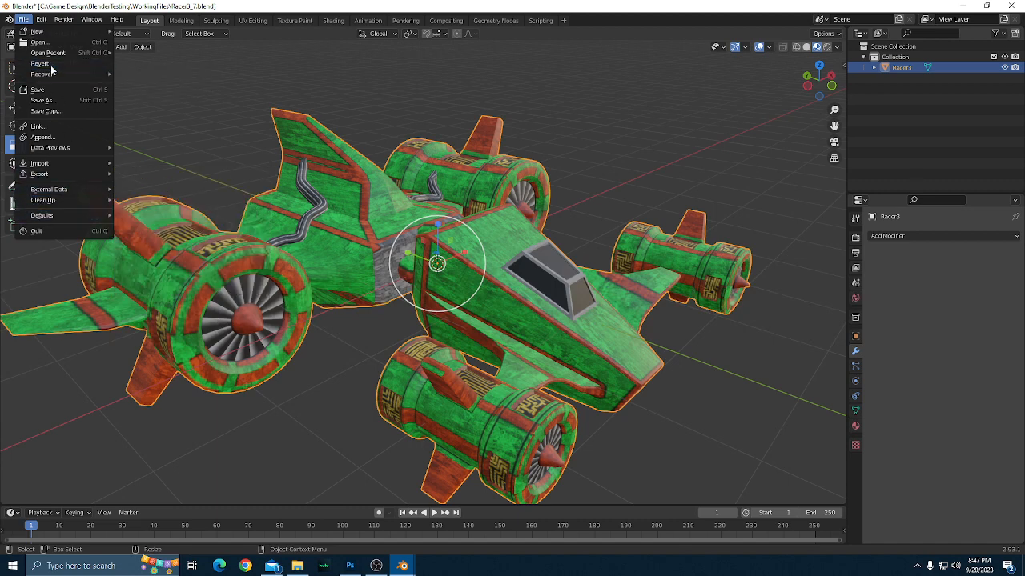
{"action": "mouse_move", "coordinate": [53, 56]}
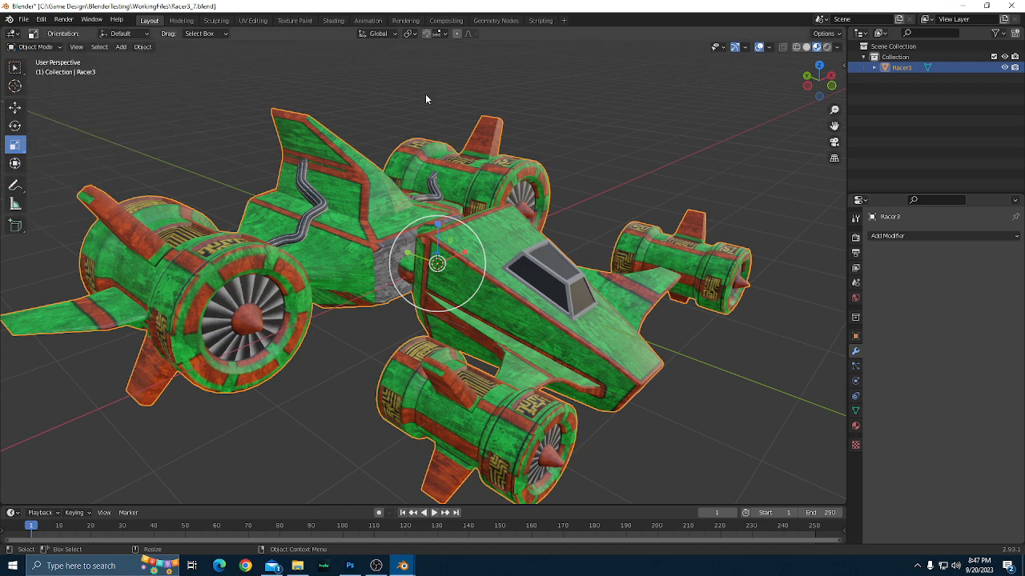
{"action": "left_click", "coordinate": [402, 118]}
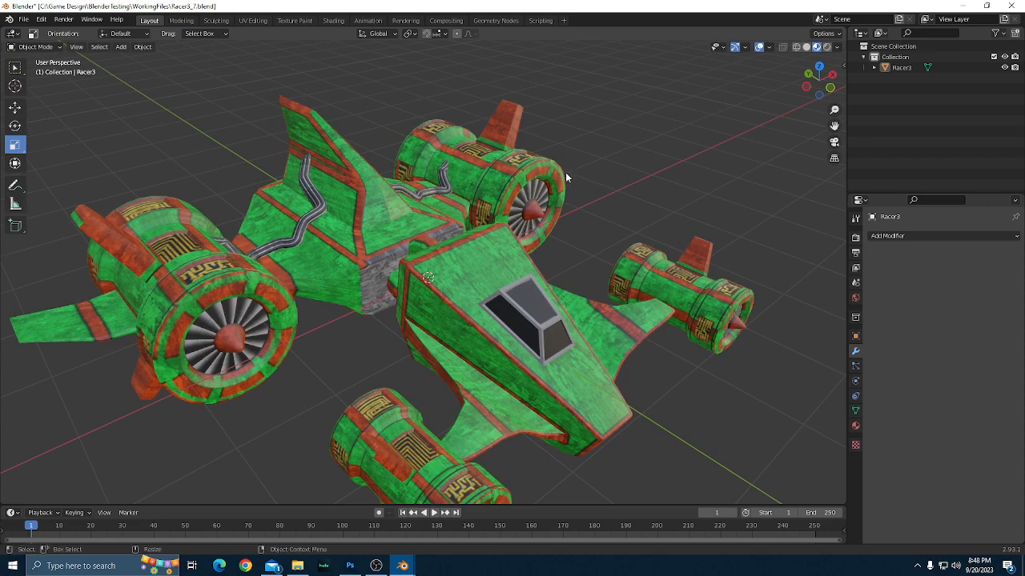
Save the file under the new name Racer3_Temp.blend in the WorkingFiles folder.
{"action": "key", "text": "ctrl+shift+s"}
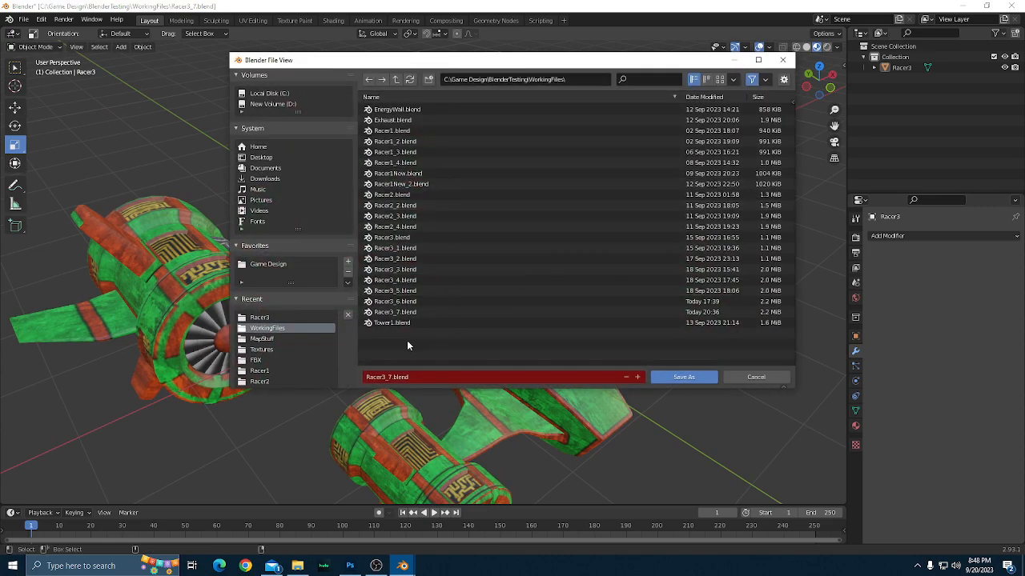
{"action": "left_click", "coordinate": [387, 377]}
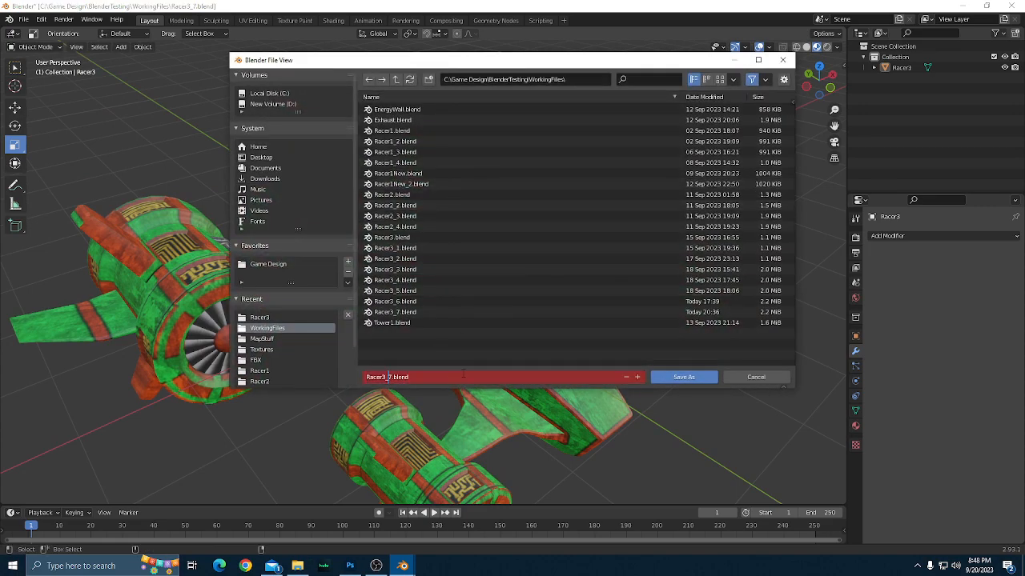
{"action": "key", "text": "BackSpace"}
{"action": "type", "text": "Temp"}
{"action": "key", "text": "Return"}
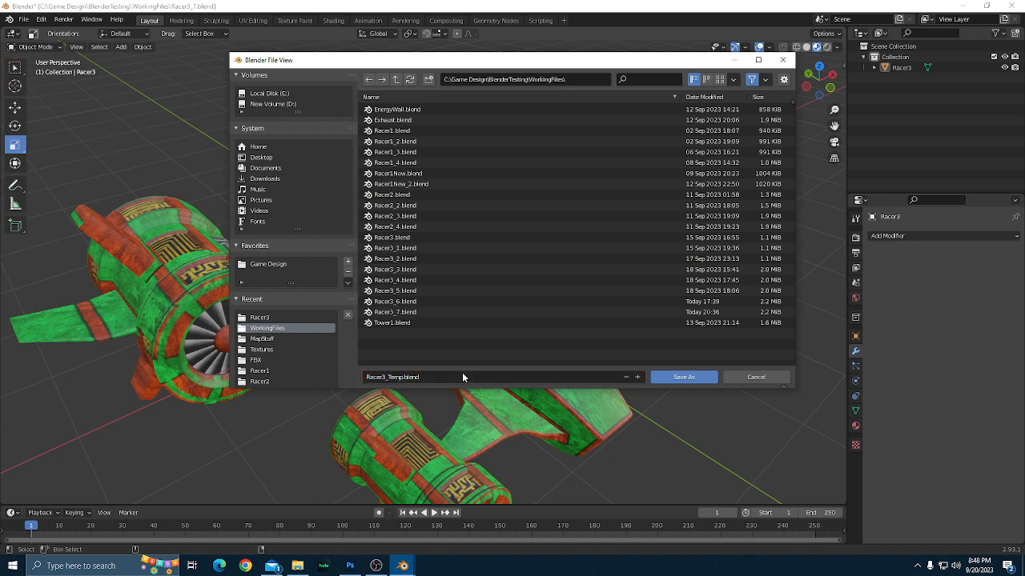
{"action": "left_click", "coordinate": [684, 377]}
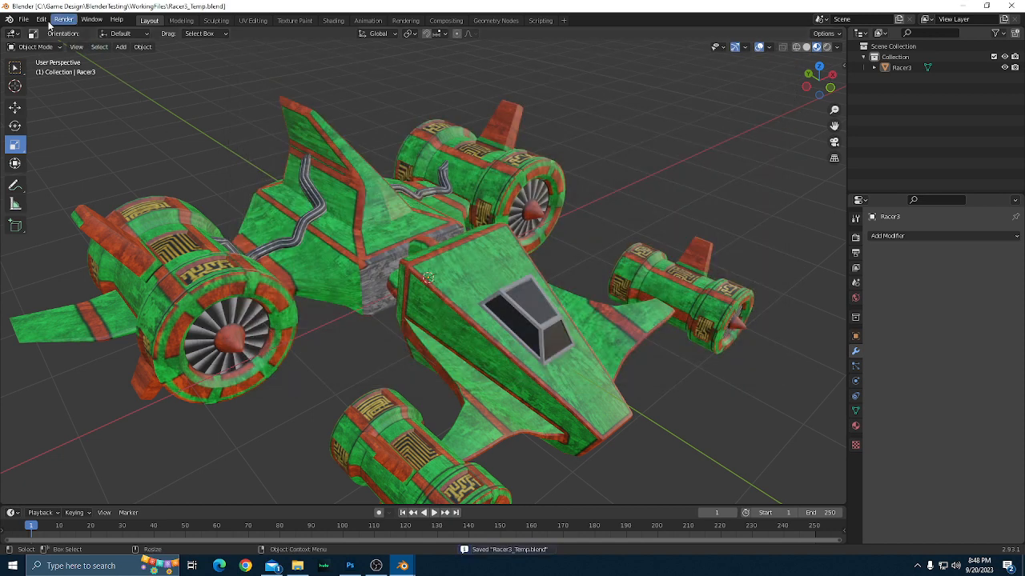
Reopen the recent file Racer3_7.blend and clear the object selection.
{"action": "left_click", "coordinate": [24, 18]}
{"action": "mouse_move", "coordinate": [39, 53]}
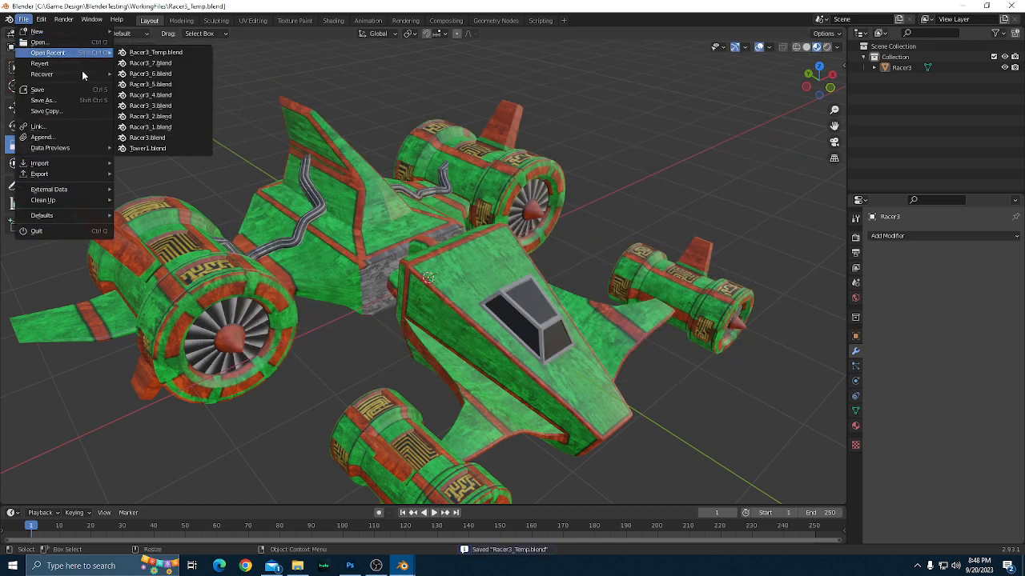
{"action": "left_click", "coordinate": [150, 62]}
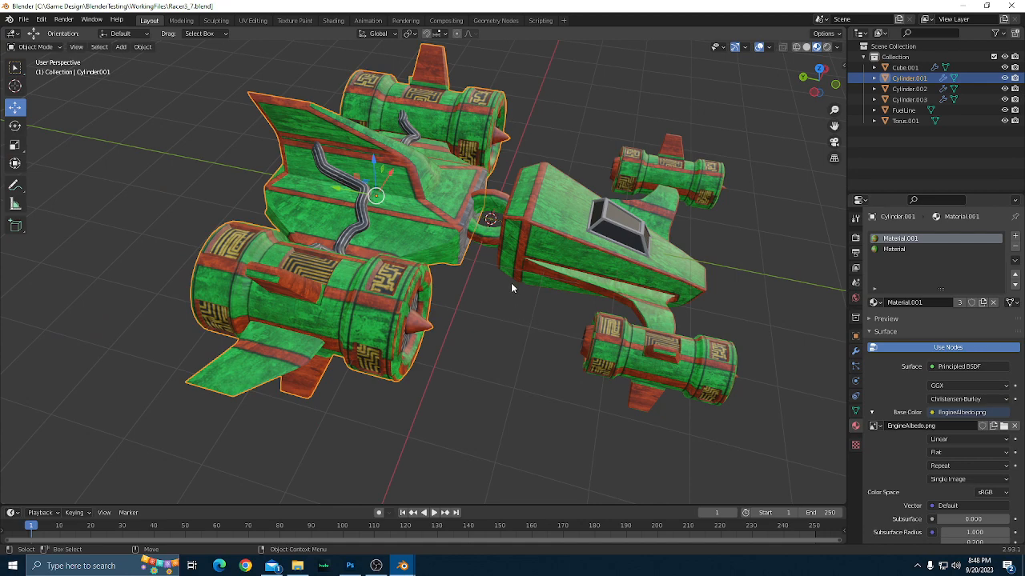
{"action": "scroll", "coordinate": [502, 306], "scroll_direction": "down", "scroll_amount": 1}
{"action": "left_click", "coordinate": [492, 331]}
{"action": "scroll", "coordinate": [493, 332], "scroll_direction": "up", "scroll_amount": 2}
{"action": "left_click_drag", "start_coordinate": [510, 333], "coordinate": [476, 329]}
{"action": "scroll", "coordinate": [476, 329], "scroll_direction": "up", "scroll_amount": 1}
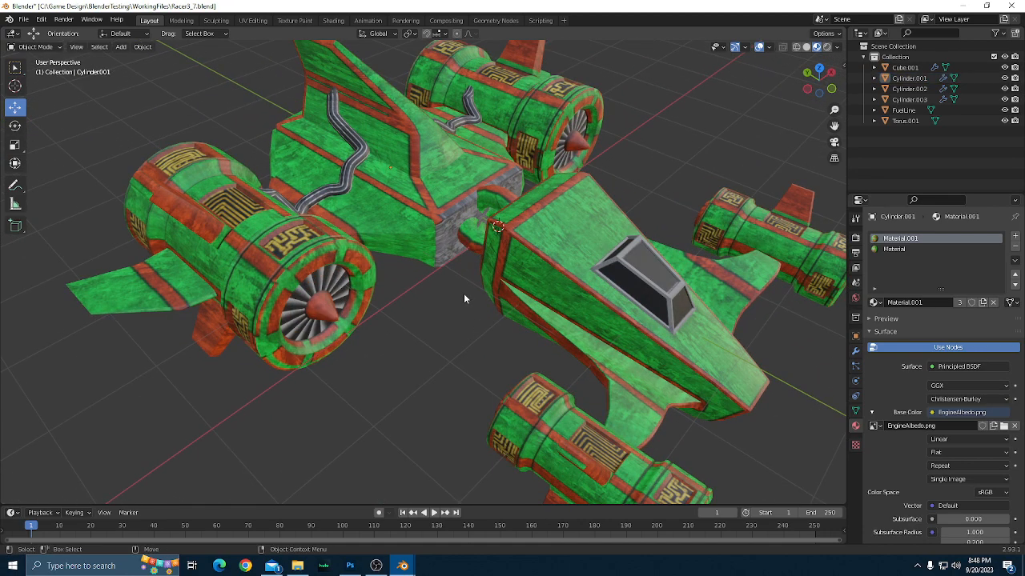
{"action": "scroll", "coordinate": [463, 299], "scroll_direction": "down", "scroll_amount": 1}
{"action": "scroll", "coordinate": [463, 299], "scroll_direction": "up", "scroll_amount": 1}
Check the modifiers of every object in the collection, from Cube.001 through Torus.001.
{"action": "left_click", "coordinate": [855, 350]}
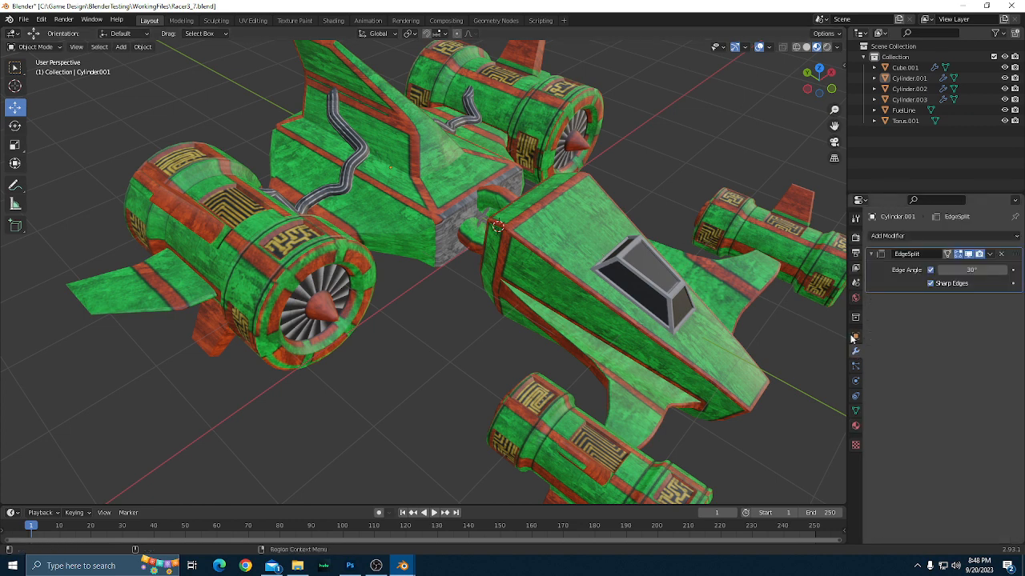
{"action": "left_click", "coordinate": [902, 68]}
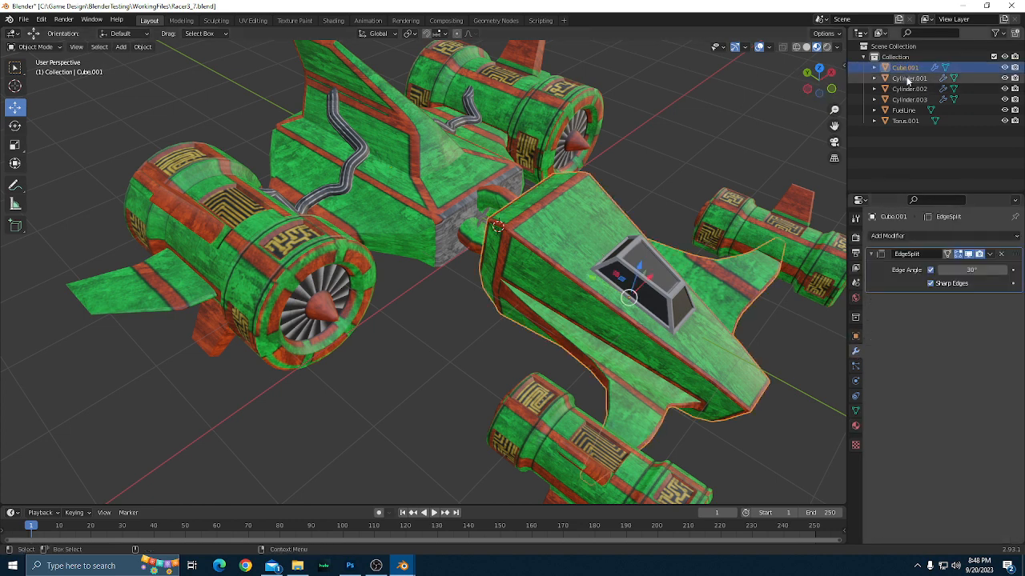
{"action": "left_click", "coordinate": [908, 80]}
{"action": "left_click", "coordinate": [908, 89]}
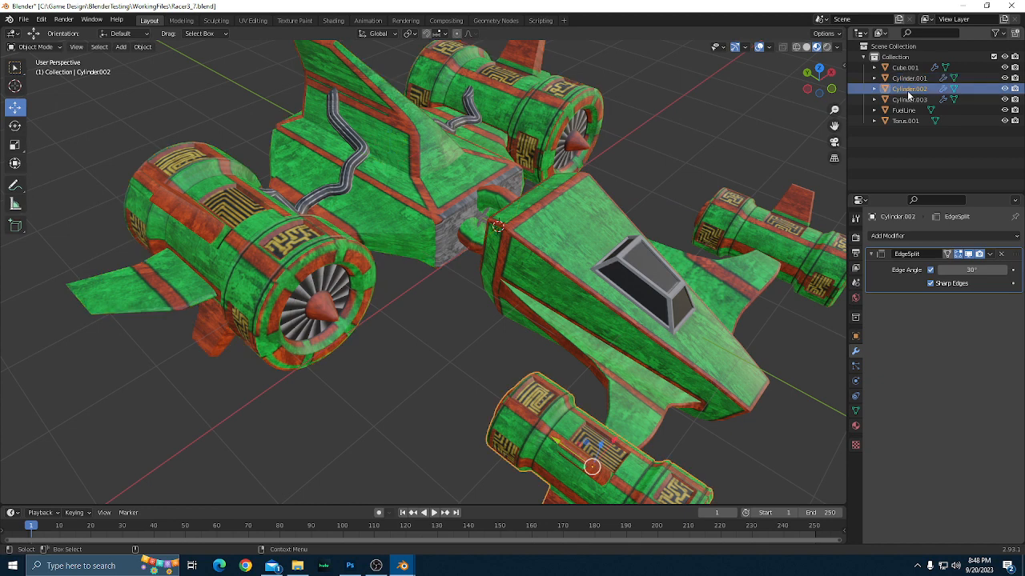
{"action": "left_click", "coordinate": [908, 100]}
{"action": "left_click", "coordinate": [907, 110]}
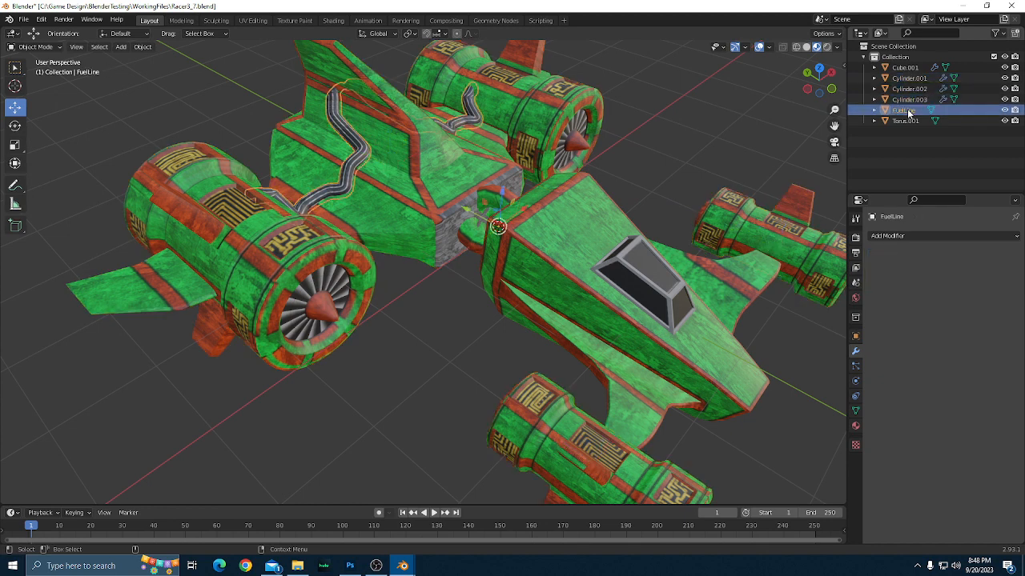
{"action": "left_click", "coordinate": [905, 121]}
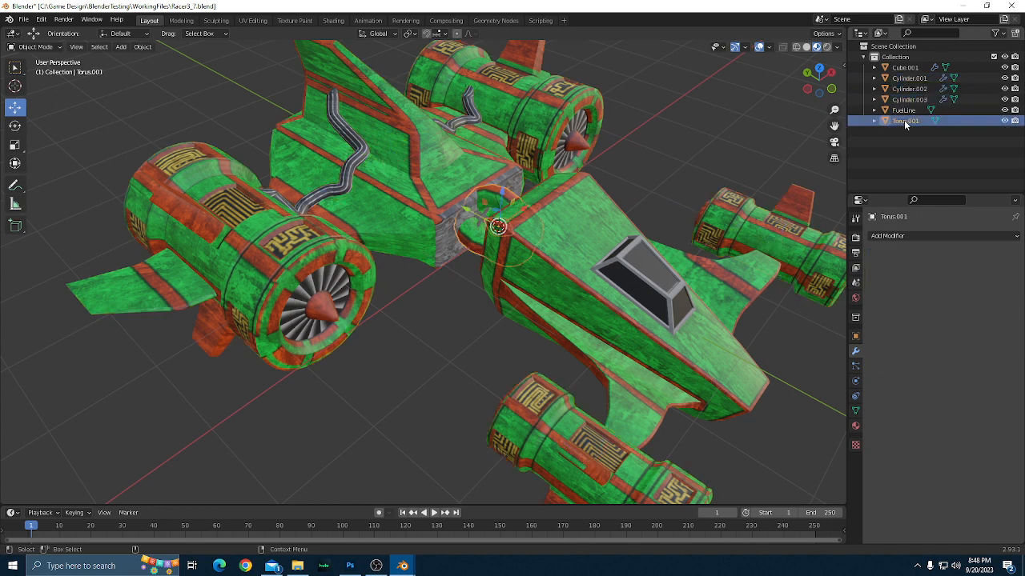
{"action": "scroll", "coordinate": [685, 236], "scroll_direction": "up", "scroll_amount": 1}
{"action": "scroll", "coordinate": [685, 236], "scroll_direction": "down", "scroll_amount": 1}
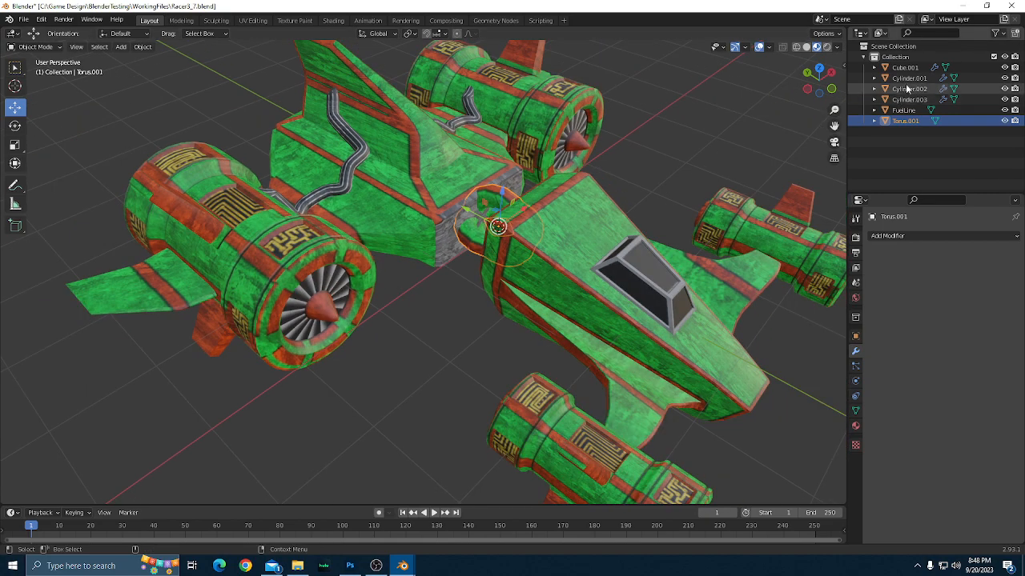
Apply the EdgeSplit modifier on Cube.001 and on Cylinder.001.
{"action": "left_click", "coordinate": [909, 70]}
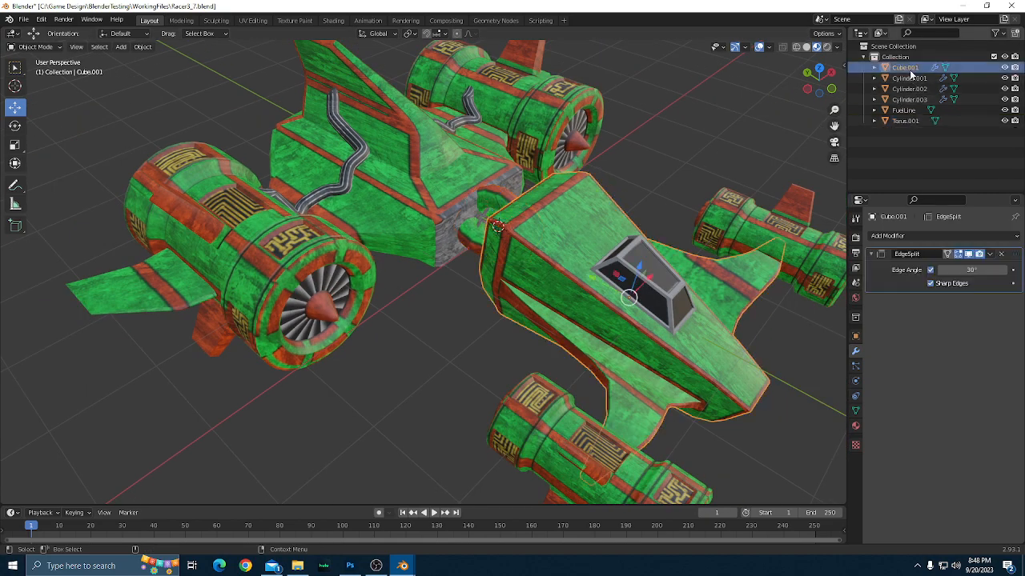
{"action": "left_click", "coordinate": [990, 254]}
{"action": "left_click", "coordinate": [942, 266]}
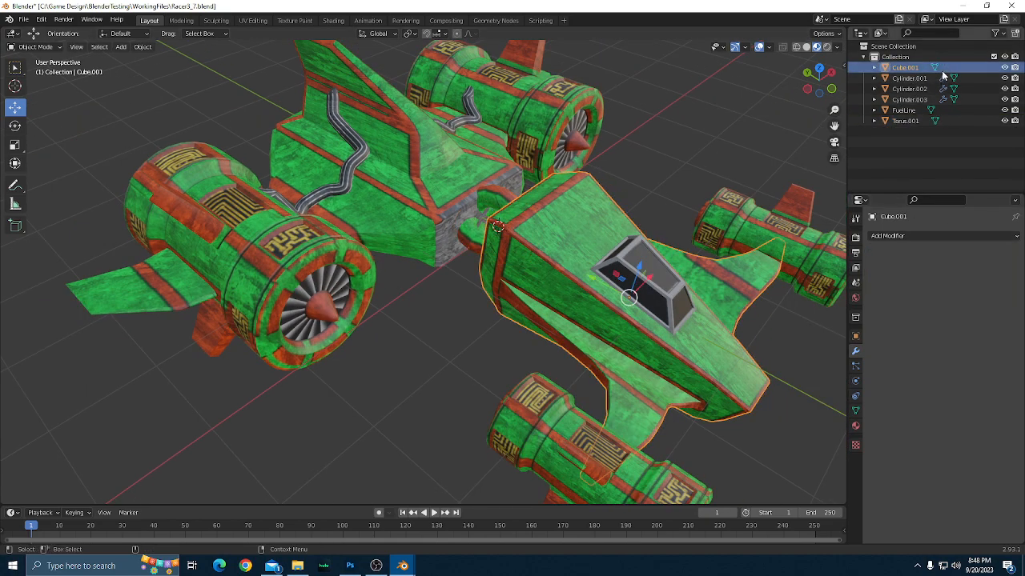
{"action": "left_click", "coordinate": [910, 78]}
{"action": "left_click", "coordinate": [990, 254]}
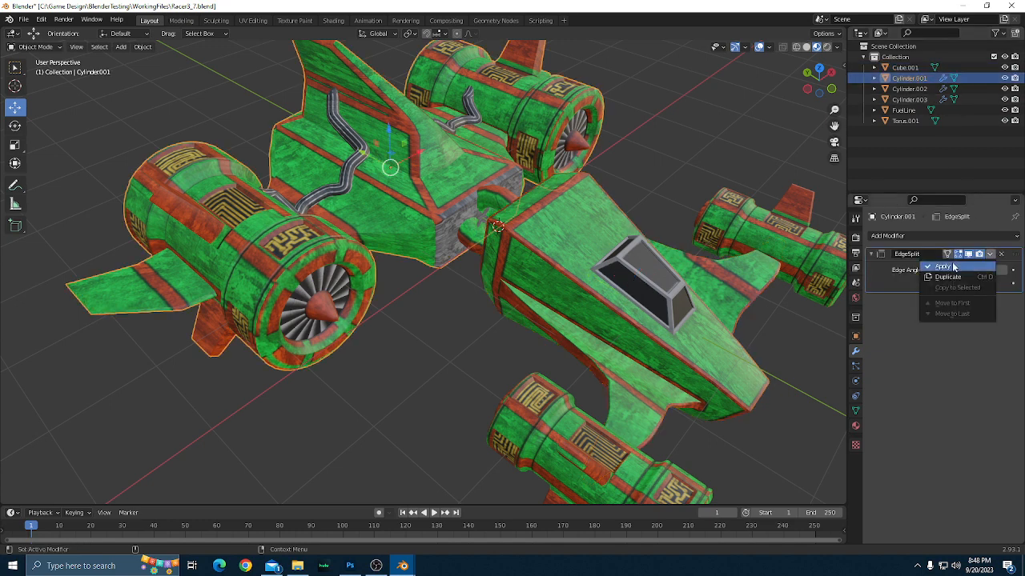
{"action": "left_click", "coordinate": [943, 265]}
Apply the EdgeSplit modifier on Cylinder.002 and on Cylinder.003.
{"action": "left_click", "coordinate": [942, 88]}
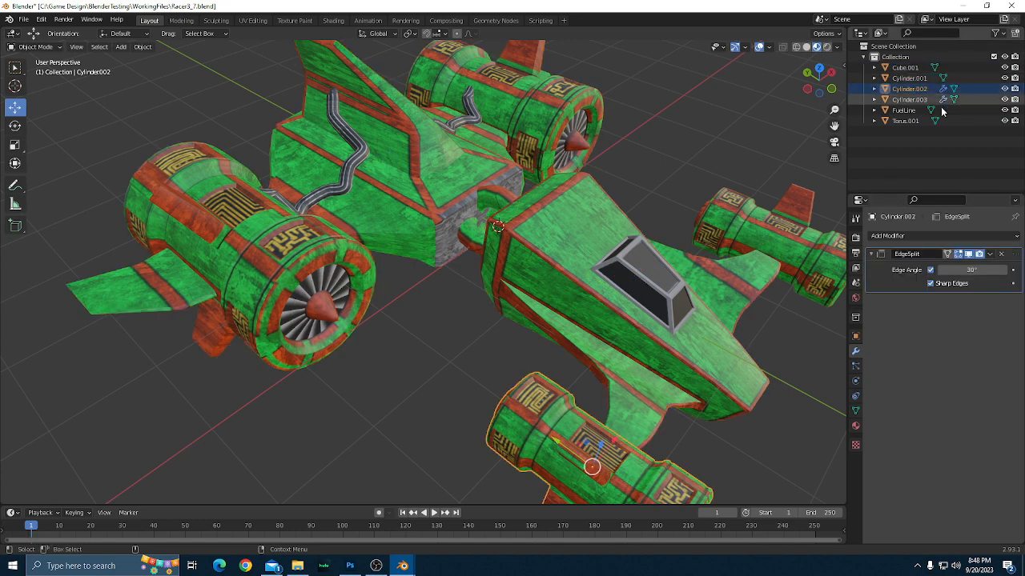
{"action": "left_click", "coordinate": [989, 255]}
{"action": "left_click", "coordinate": [966, 268]}
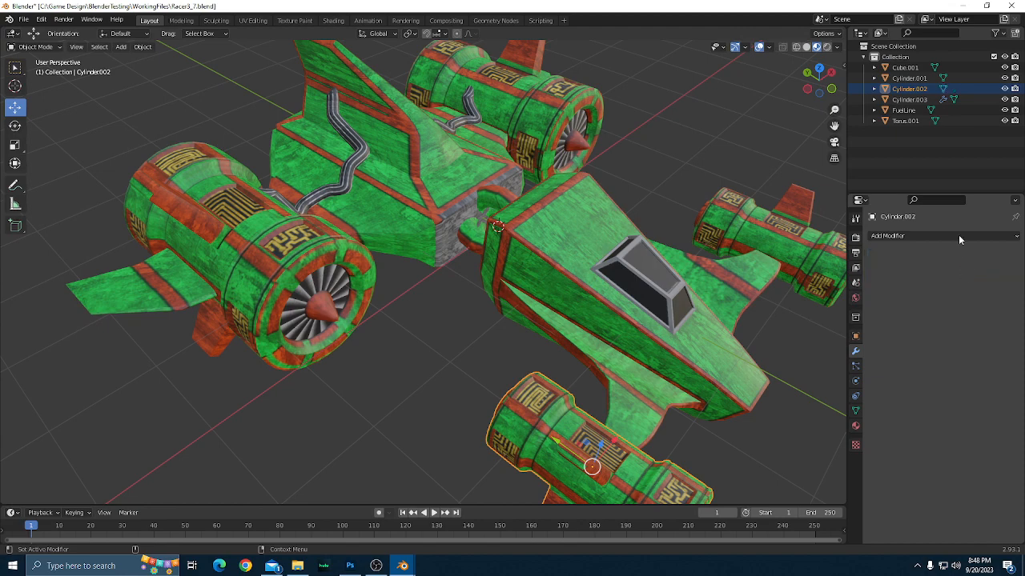
{"action": "left_click", "coordinate": [910, 99]}
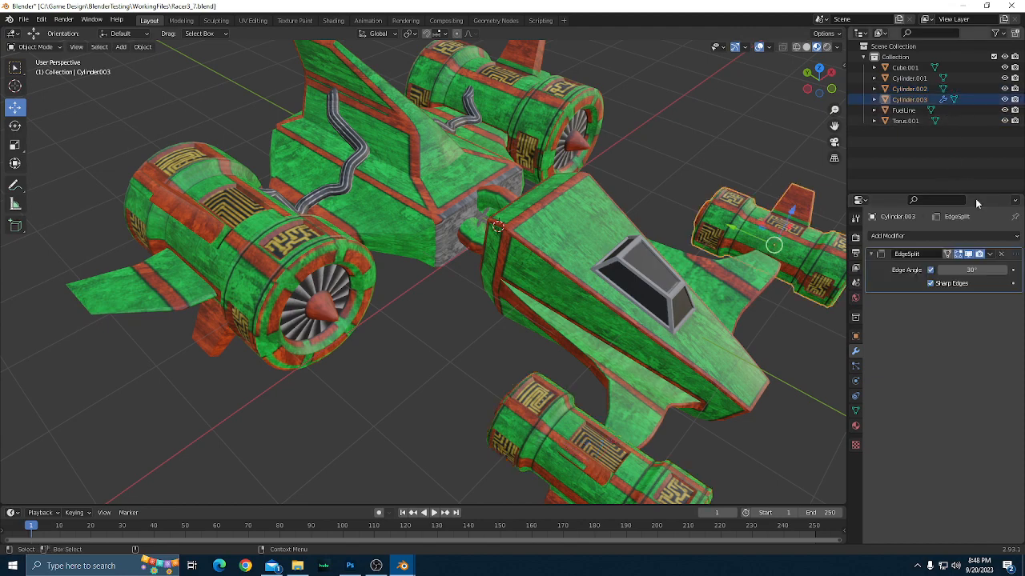
{"action": "left_click", "coordinate": [989, 255]}
{"action": "left_click", "coordinate": [966, 268]}
Select the rear hull object Cylinder.001 and enter Edit Mode on its mesh.
{"action": "scroll", "coordinate": [602, 216], "scroll_direction": "up", "scroll_amount": 2}
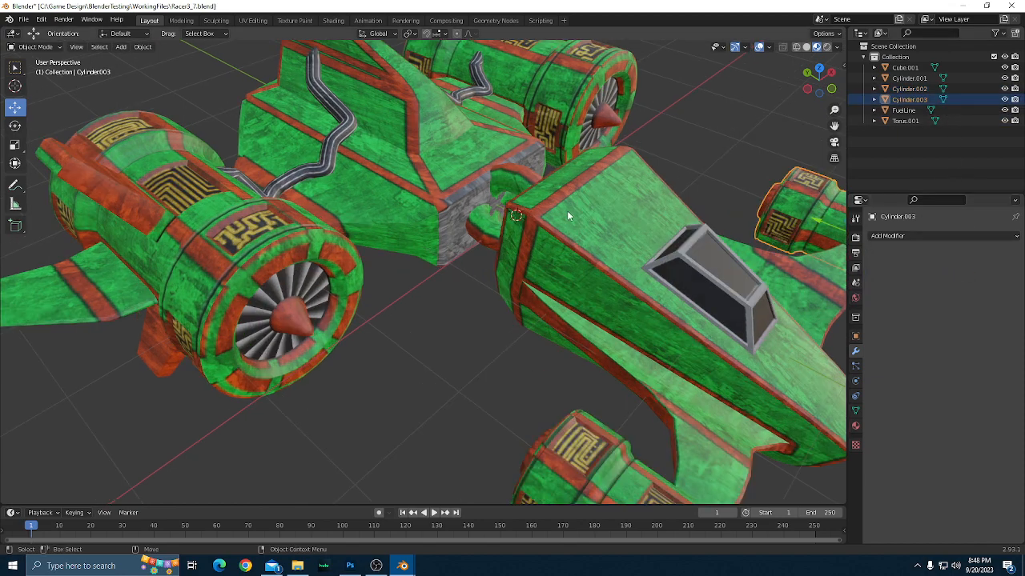
{"action": "left_click_drag", "start_coordinate": [693, 181], "coordinate": [660, 186]}
{"action": "scroll", "coordinate": [662, 212], "scroll_direction": "up", "scroll_amount": 4}
{"action": "scroll", "coordinate": [664, 216], "scroll_direction": "down", "scroll_amount": 3}
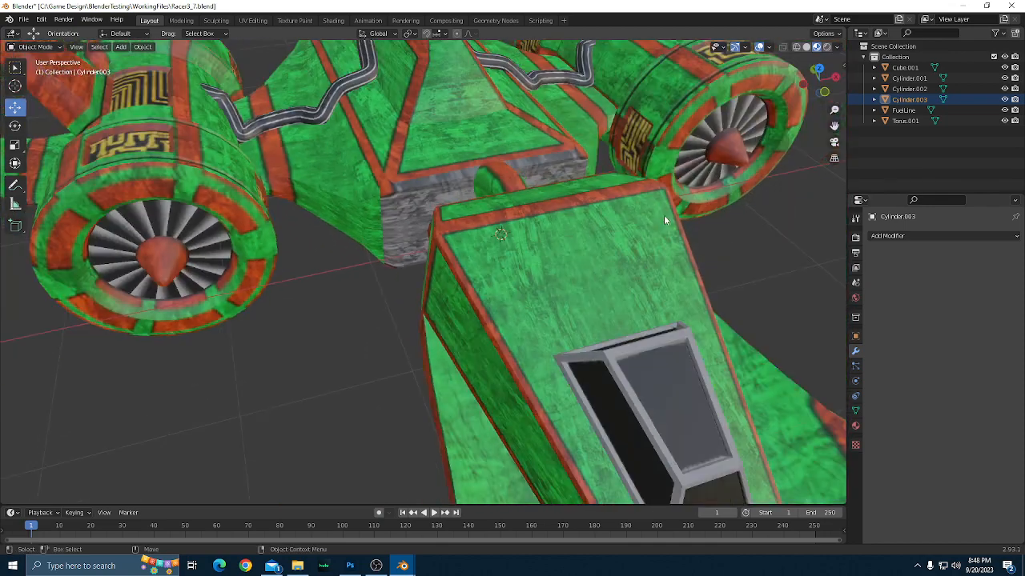
{"action": "left_click", "coordinate": [485, 128]}
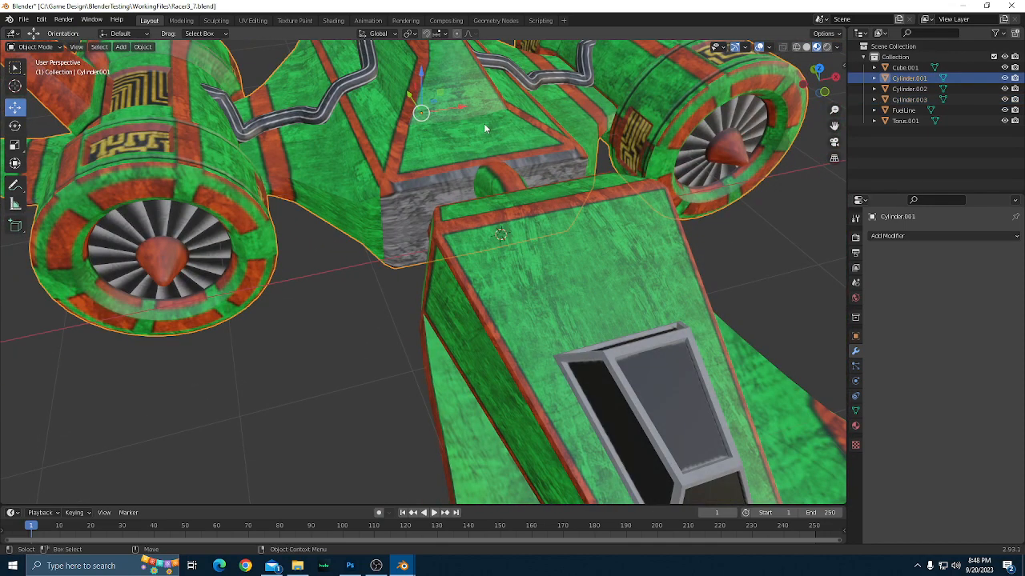
{"action": "key", "text": "Tab"}
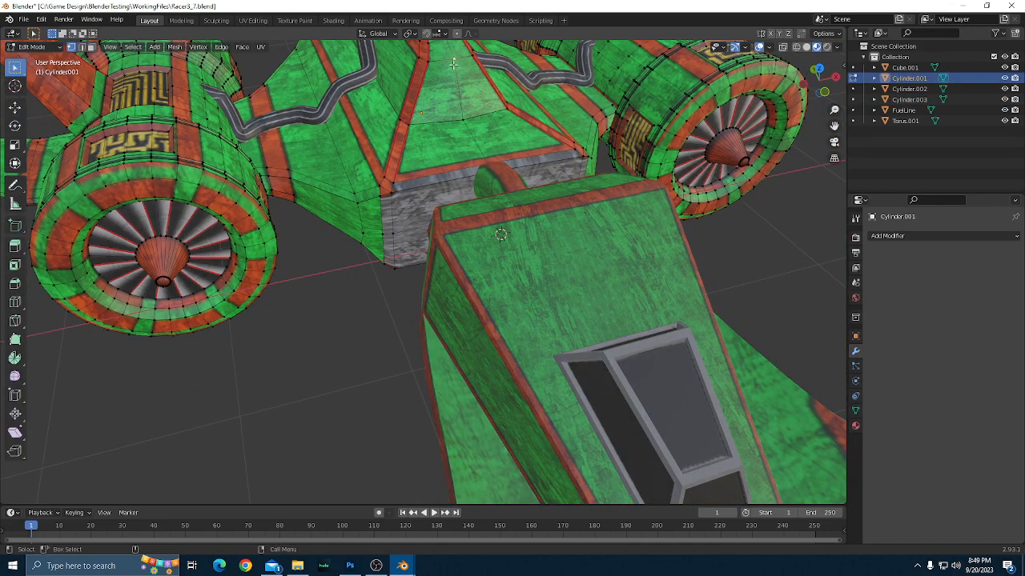
Try moving individual centre-line vertices on the front of the upper fin to test whether the hull halves are joined.
{"action": "key", "text": "w"}
{"action": "left_click_drag", "start_coordinate": [454, 65], "coordinate": [464, 122]}
{"action": "key", "text": "ctrl+z"}
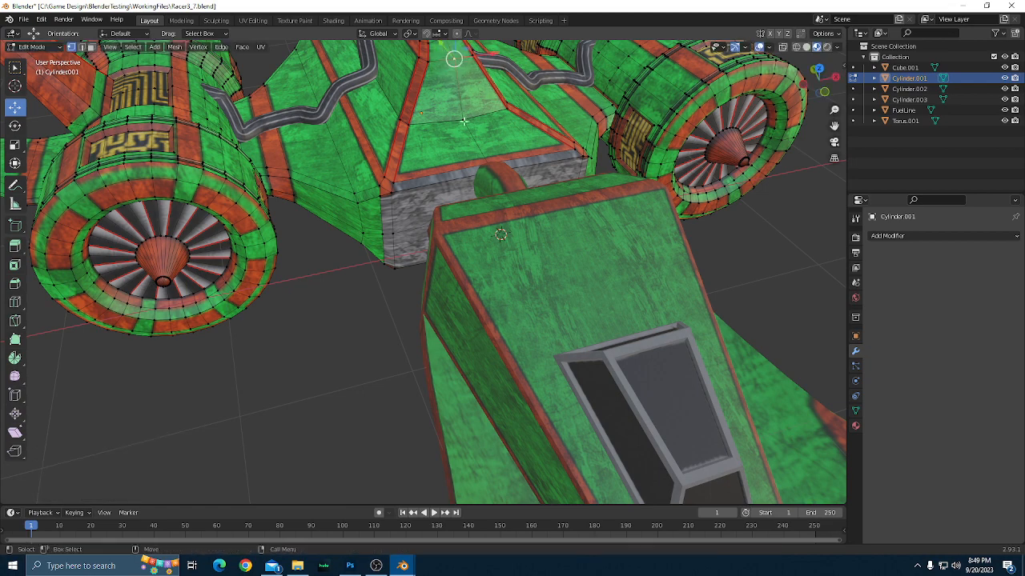
{"action": "left_click", "coordinate": [463, 120]}
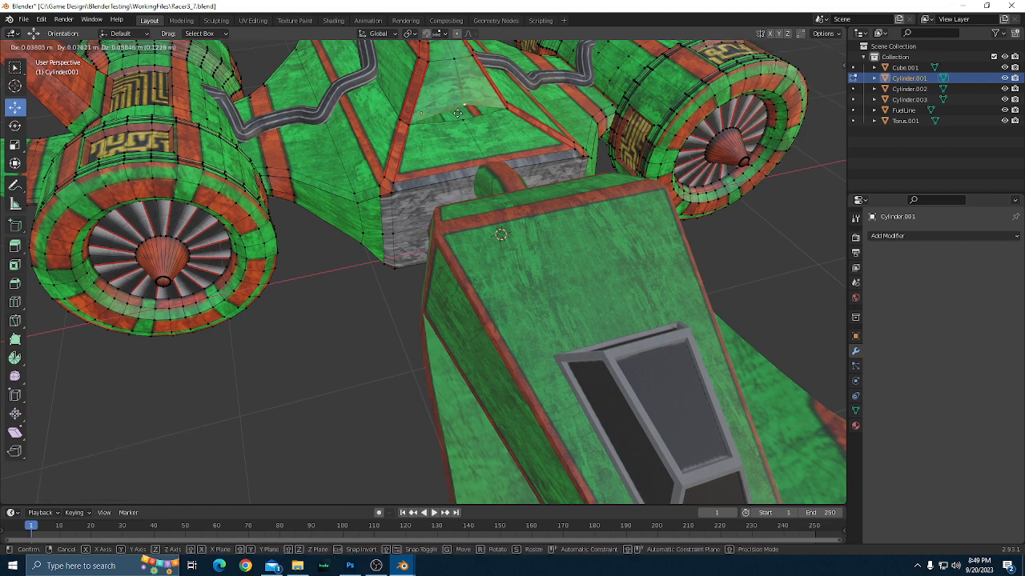
{"action": "scroll", "coordinate": [515, 116], "scroll_direction": "up", "scroll_amount": 2}
{"action": "left_click_drag", "start_coordinate": [515, 116], "coordinate": [389, 97]}
{"action": "scroll", "coordinate": [482, 258], "scroll_direction": "up", "scroll_amount": 2}
{"action": "left_click", "coordinate": [383, 92]}
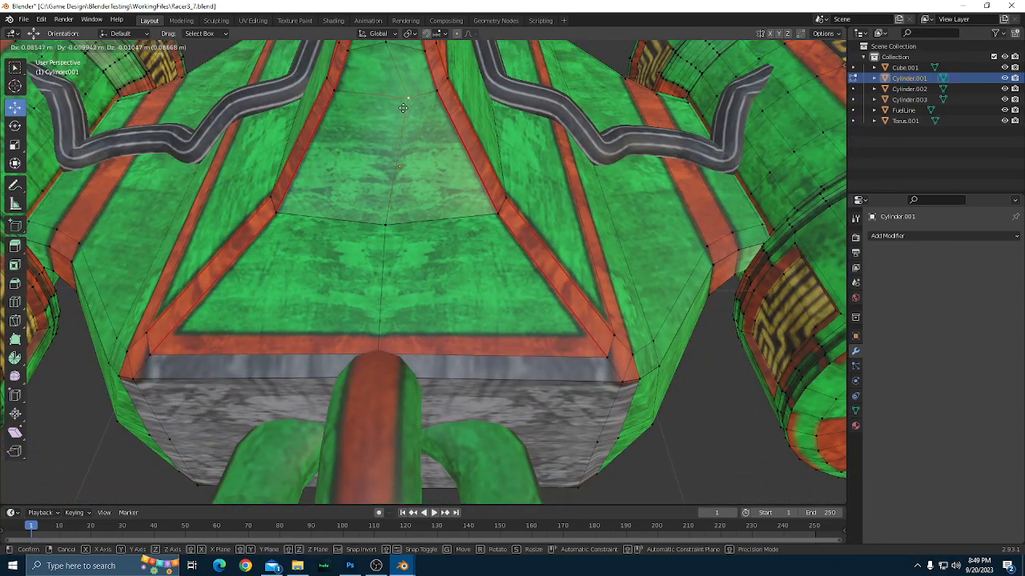
{"action": "scroll", "coordinate": [453, 186], "scroll_direction": "down", "scroll_amount": 2}
{"action": "left_click_drag", "start_coordinate": [480, 260], "coordinate": [521, 249]}
{"action": "scroll", "coordinate": [532, 248], "scroll_direction": "down", "scroll_amount": 1}
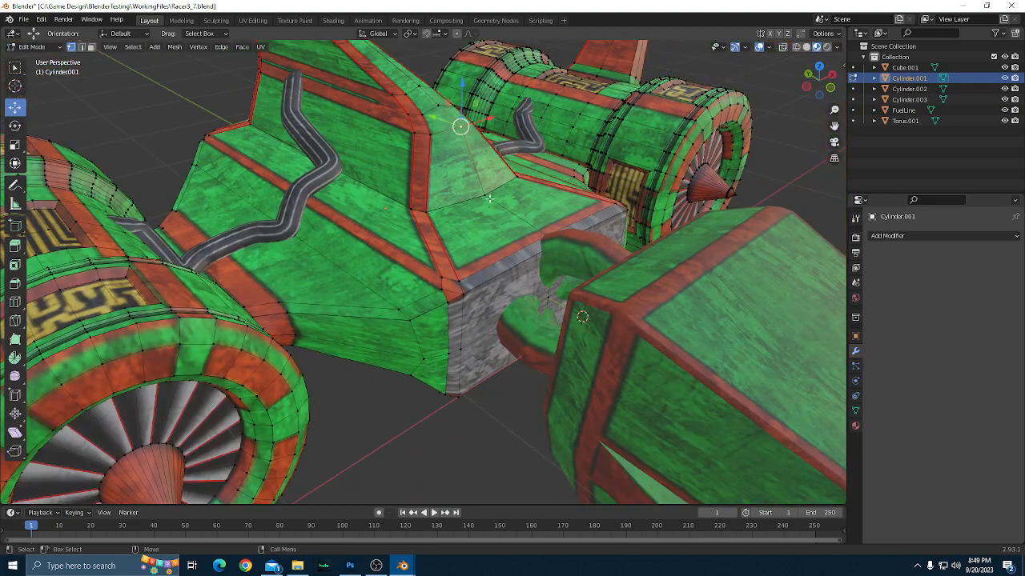
Try moving centre-line vertices at the rear of the upper fin, and undo each test move.
{"action": "left_click_drag", "start_coordinate": [484, 192], "coordinate": [509, 198]}
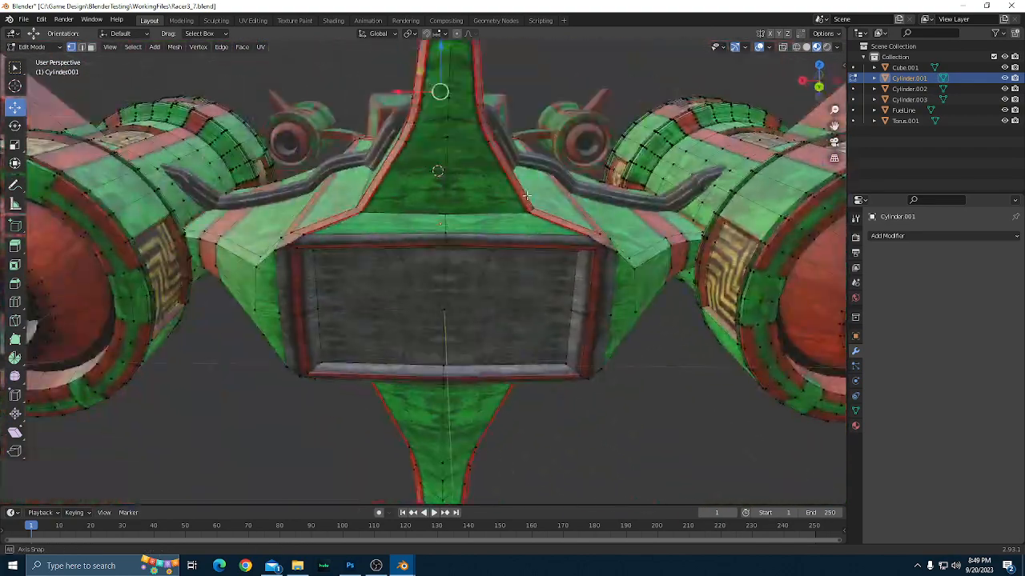
{"action": "left_click", "coordinate": [445, 214]}
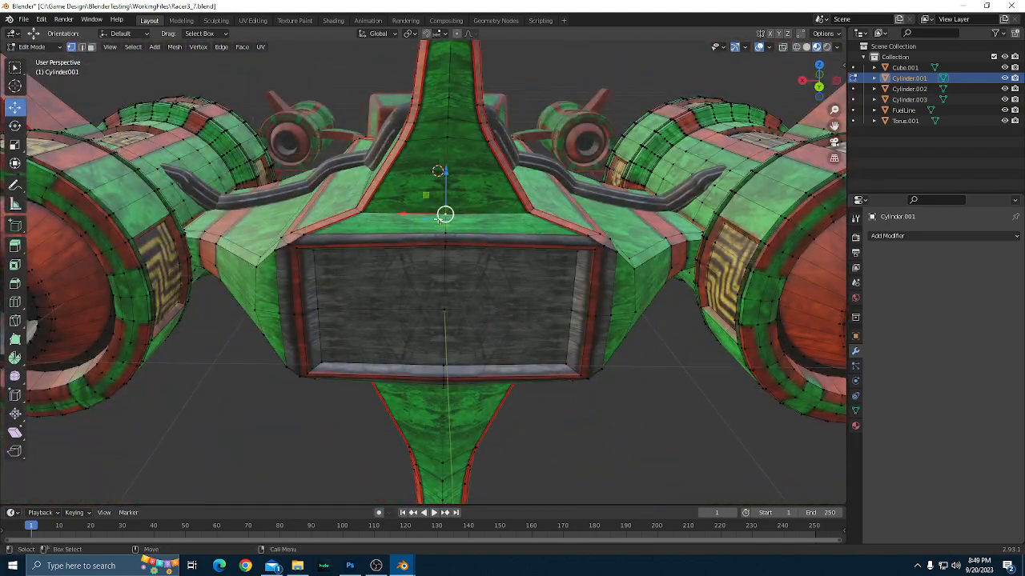
{"action": "left_click_drag", "start_coordinate": [439, 220], "coordinate": [463, 212]}
{"action": "key", "text": "ctrl+z"}
{"action": "key", "text": "g"}
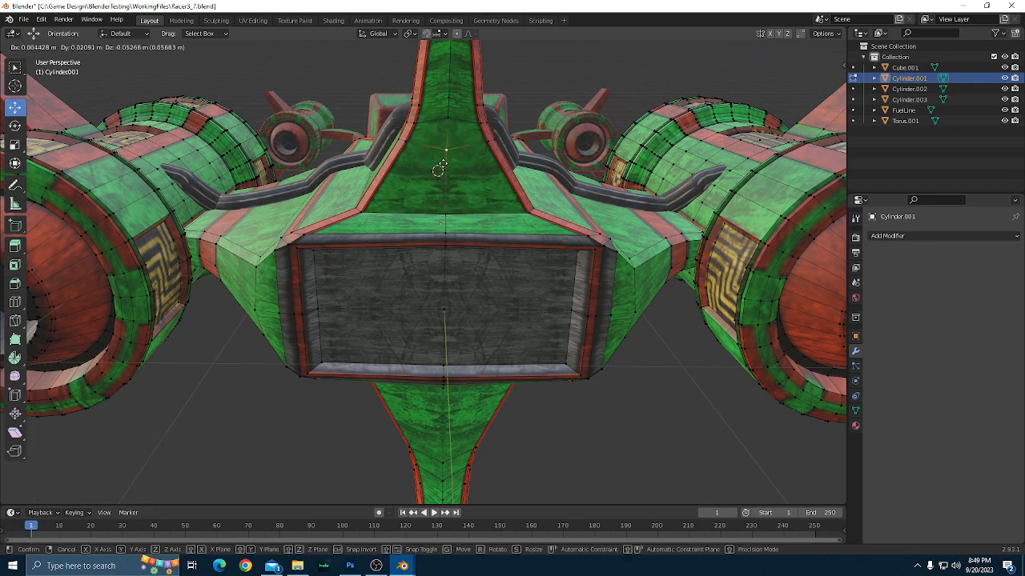
{"action": "left_click_drag", "start_coordinate": [442, 163], "coordinate": [445, 154]}
{"action": "key", "text": "ctrl+z"}
Show the ship in the front orthographic view with wireframe shading.
{"action": "scroll", "coordinate": [525, 174], "scroll_direction": "down", "scroll_amount": 1}
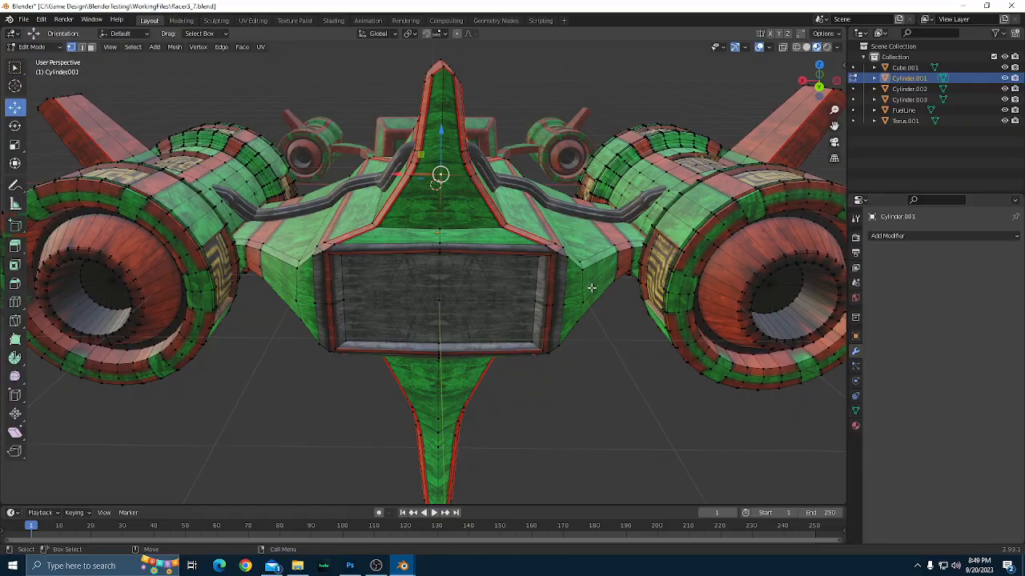
{"action": "left_click_drag", "start_coordinate": [592, 288], "coordinate": [374, 302]}
{"action": "scroll", "coordinate": [528, 253], "scroll_direction": "down", "scroll_amount": 1}
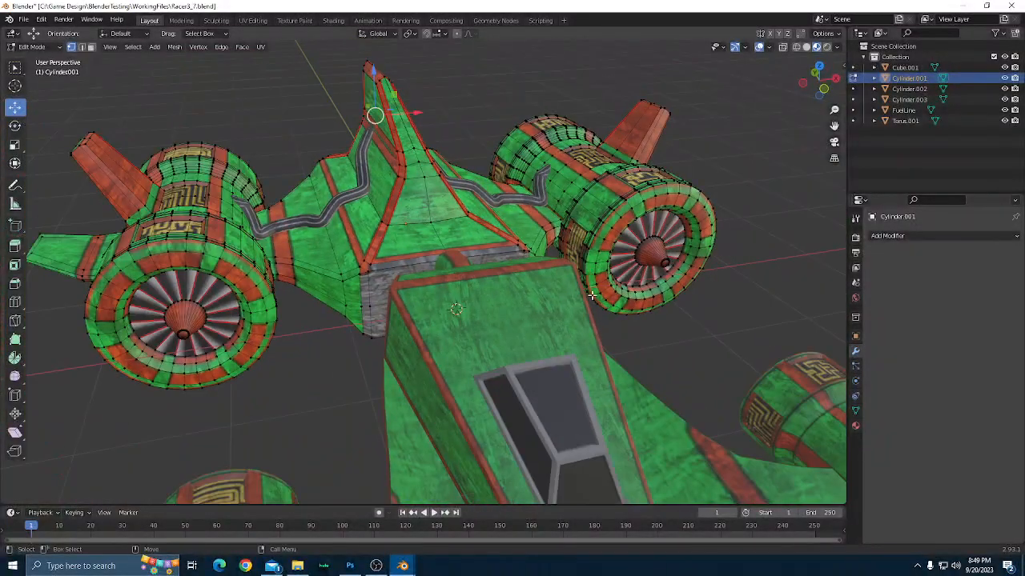
{"action": "scroll", "coordinate": [594, 297], "scroll_direction": "down", "scroll_amount": 2}
{"action": "scroll", "coordinate": [620, 303], "scroll_direction": "up", "scroll_amount": 1}
{"action": "left_click_drag", "start_coordinate": [629, 304], "coordinate": [614, 304]}
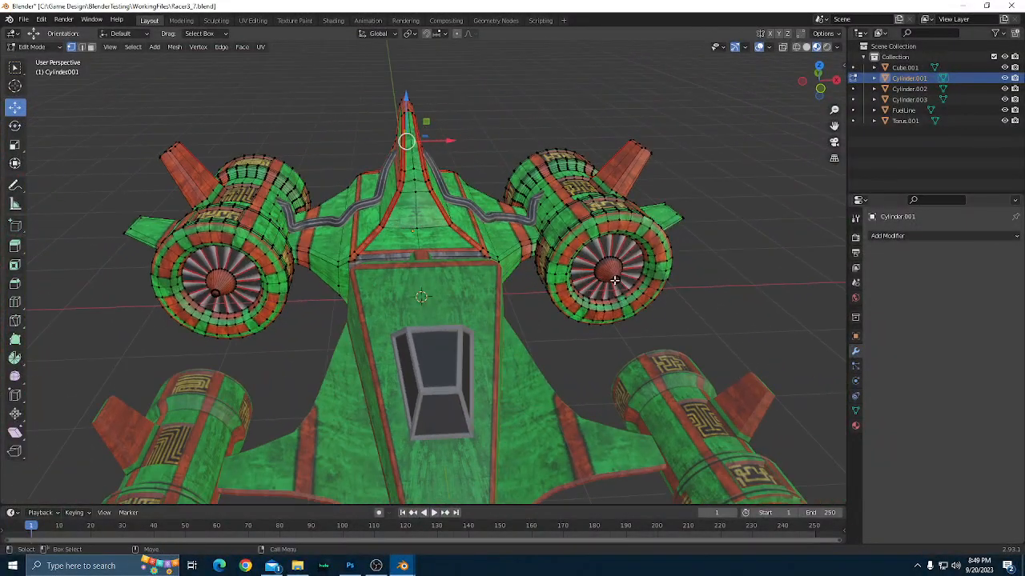
{"action": "scroll", "coordinate": [609, 305], "scroll_direction": "up", "scroll_amount": 1}
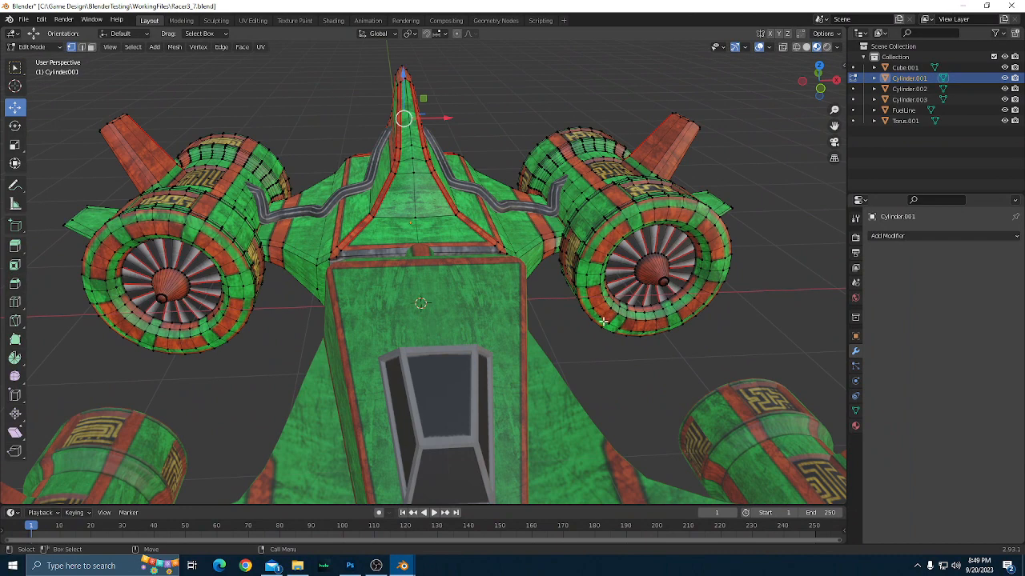
{"action": "scroll", "coordinate": [595, 337], "scroll_direction": "down", "scroll_amount": 1}
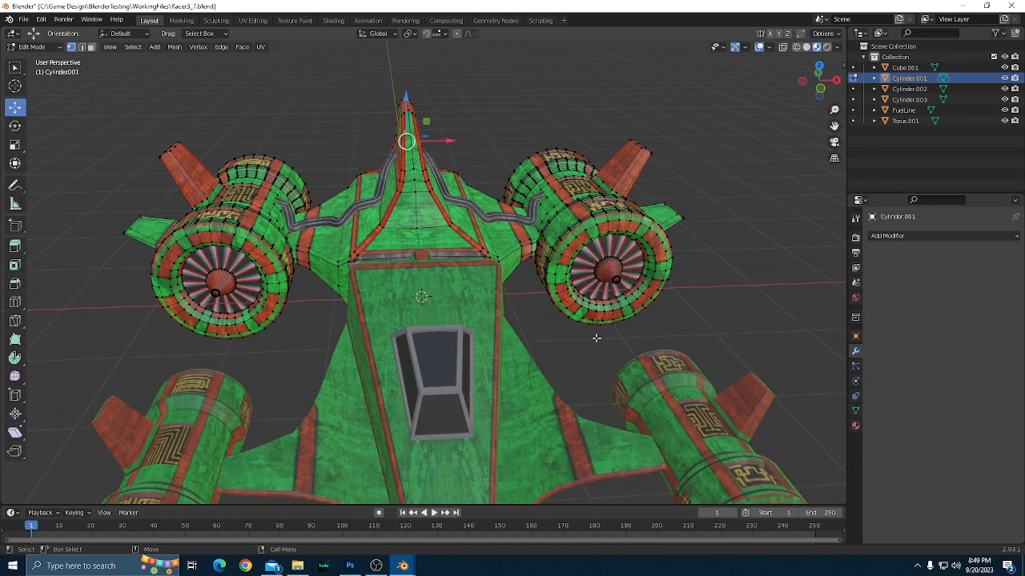
{"action": "key", "text": "grave"}
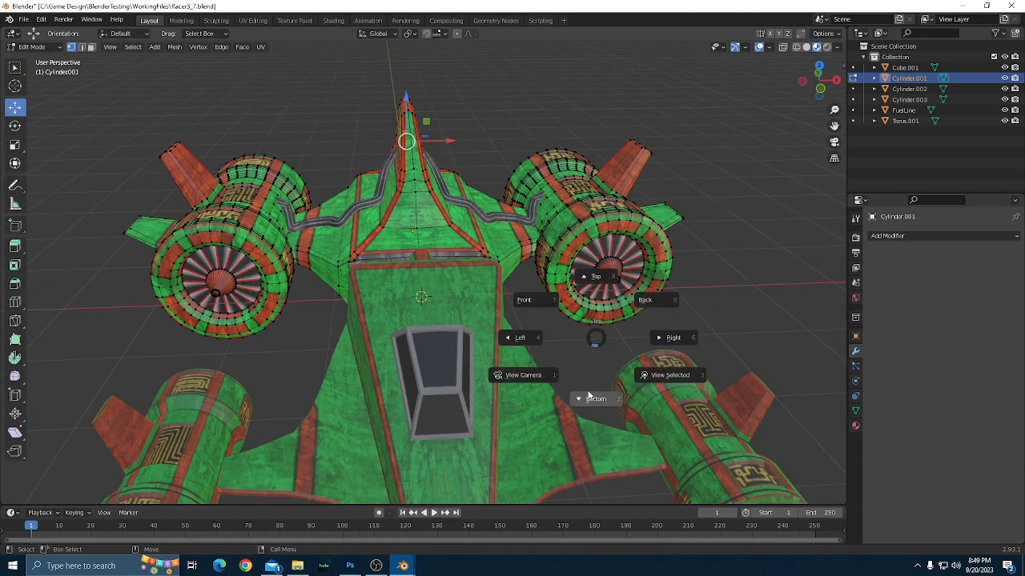
{"action": "left_click", "coordinate": [536, 298]}
{"action": "scroll", "coordinate": [508, 312], "scroll_direction": "up", "scroll_amount": 2}
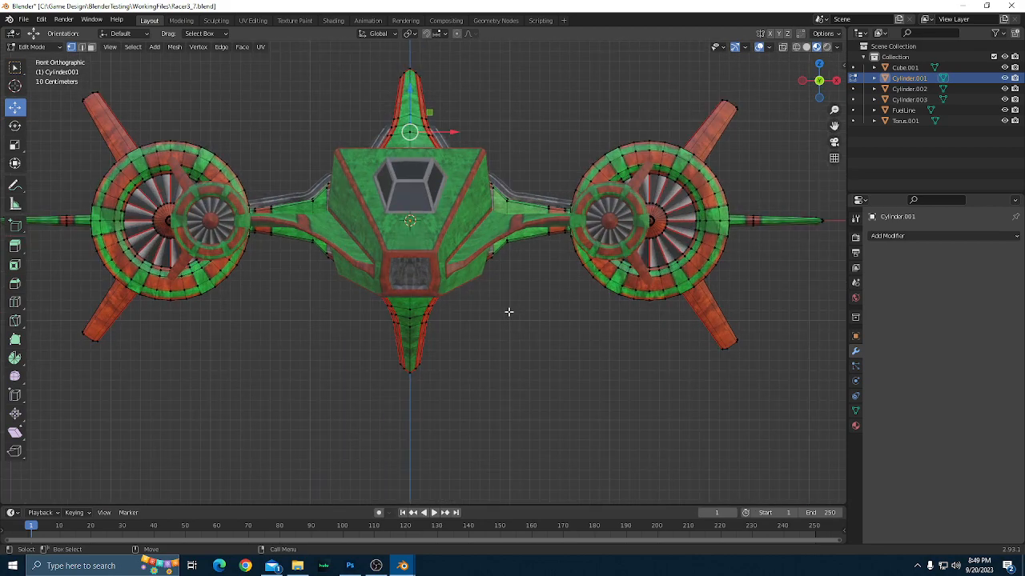
{"action": "key", "text": "z"}
{"action": "left_click", "coordinate": [492, 290]}
{"action": "scroll", "coordinate": [513, 288], "scroll_direction": "up", "scroll_amount": 1}
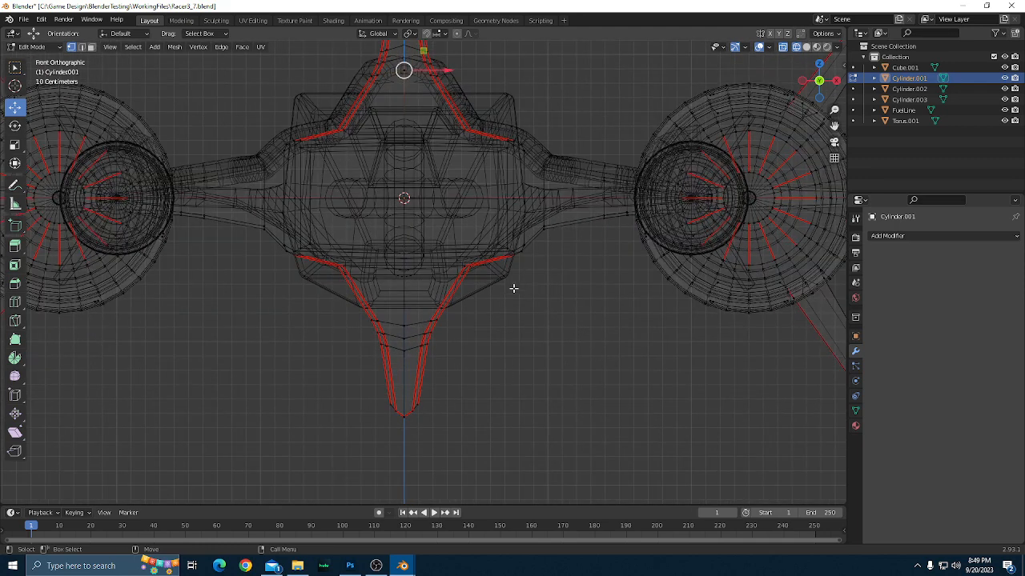
{"action": "scroll", "coordinate": [556, 293], "scroll_direction": "down", "scroll_amount": 2}
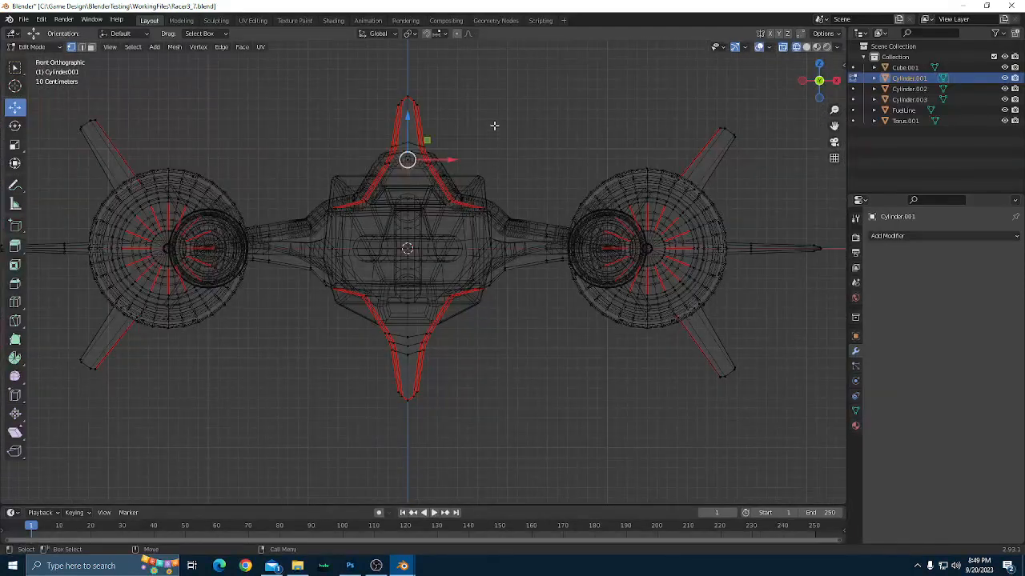
Clear the selection and box-select all Cylinder.001 vertices along the vertical centre line, from the upper fin tip to the lower fin tip.
{"action": "scroll", "coordinate": [530, 132], "scroll_direction": "up", "scroll_amount": 1}
{"action": "scroll", "coordinate": [553, 149], "scroll_direction": "up", "scroll_amount": 1}
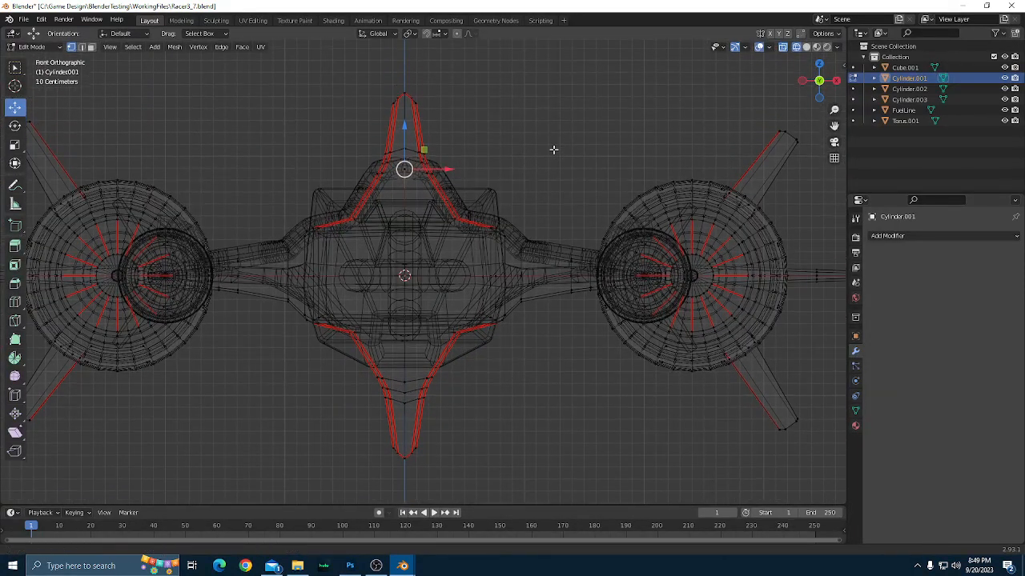
{"action": "left_click", "coordinate": [553, 151]}
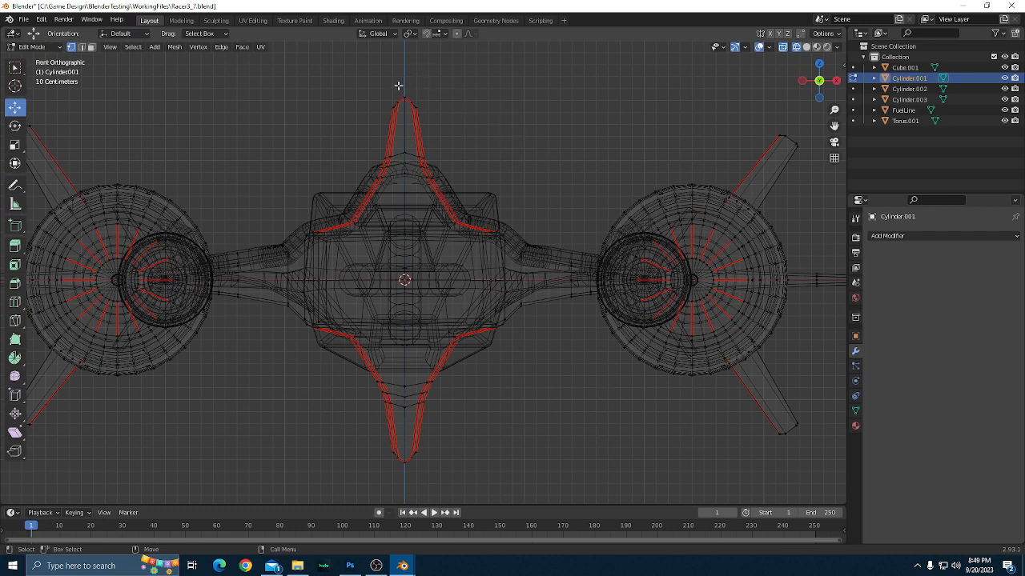
{"action": "left_click_drag", "start_coordinate": [398, 86], "coordinate": [407, 476]}
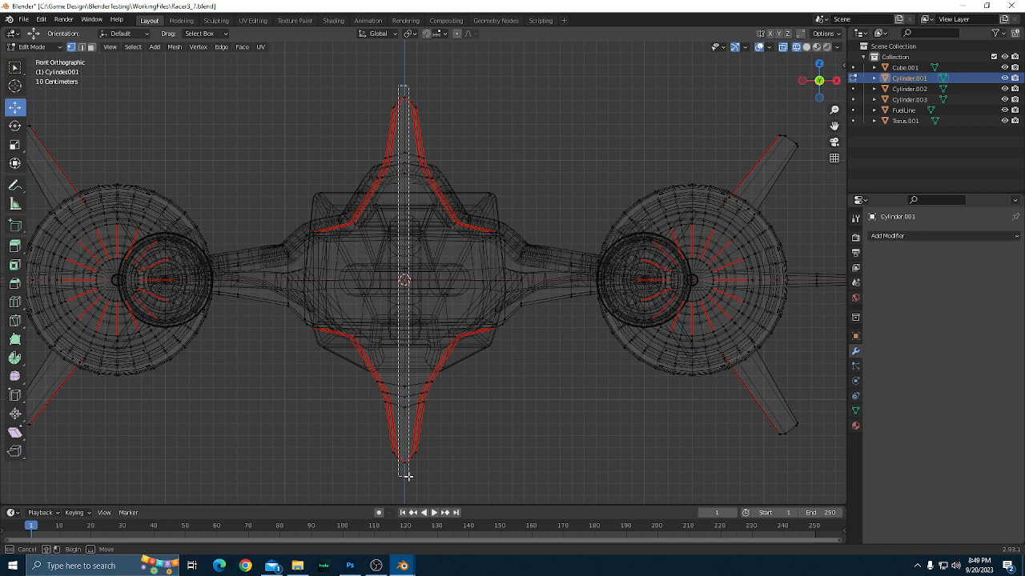
{"action": "left_click_drag", "start_coordinate": [406, 477], "coordinate": [407, 476]}
{"action": "scroll", "coordinate": [428, 454], "scroll_direction": "up", "scroll_amount": 1}
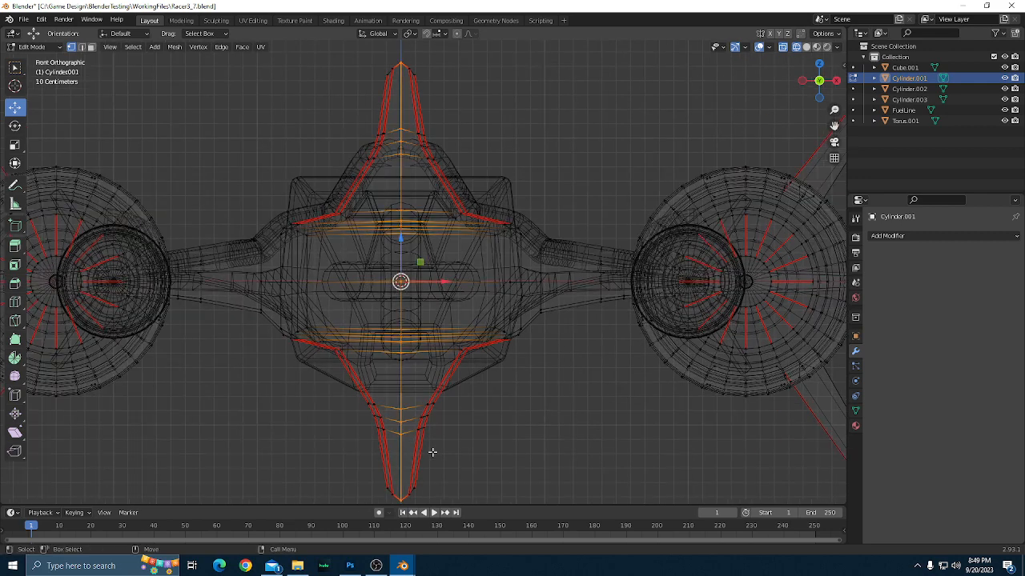
Merge the selected centre-line vertices by distance with a merge distance of 0.0001 m, and clear the selection.
{"action": "right_click", "coordinate": [398, 341]}
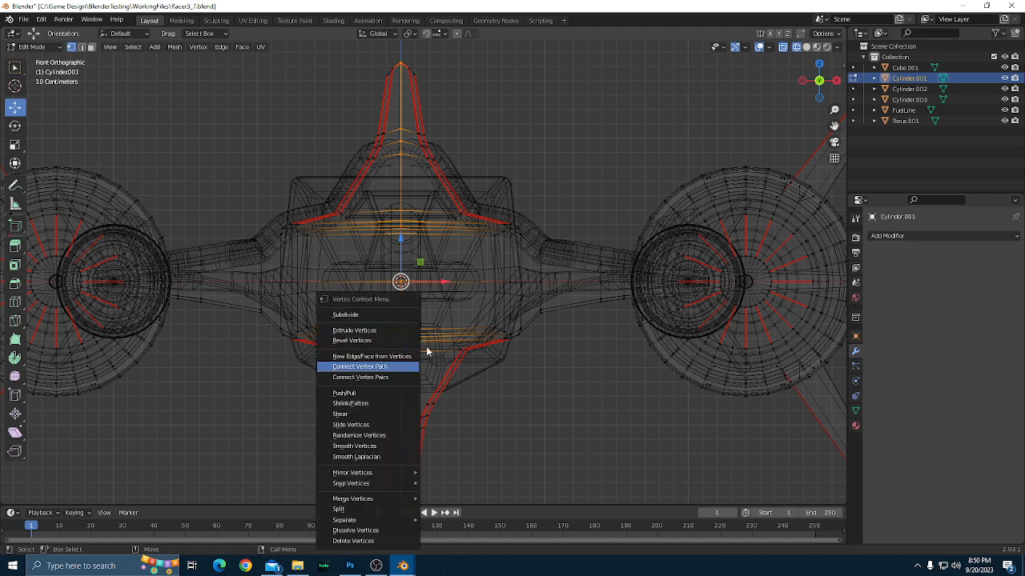
{"action": "mouse_move", "coordinate": [381, 498]}
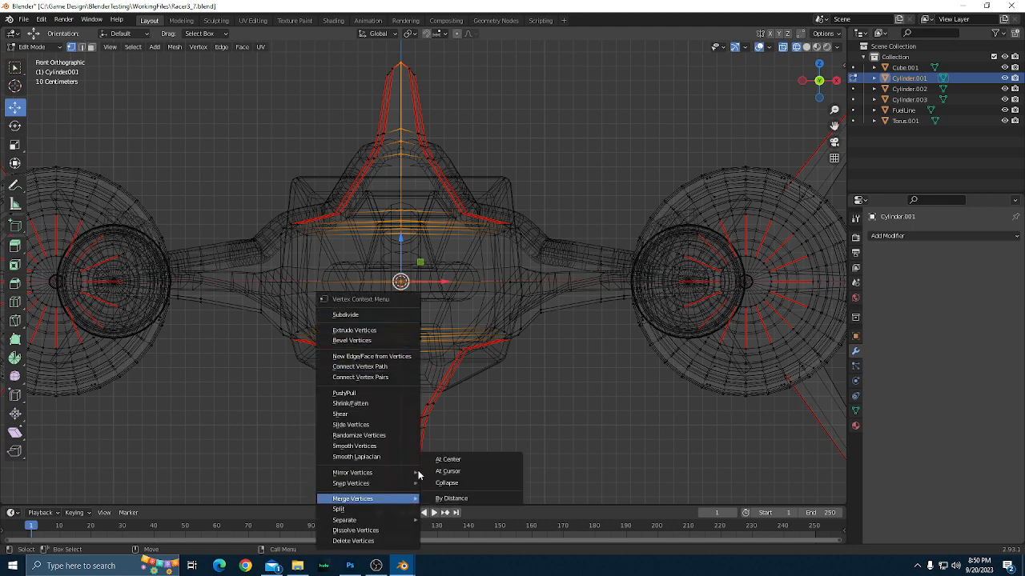
{"action": "left_click", "coordinate": [453, 499]}
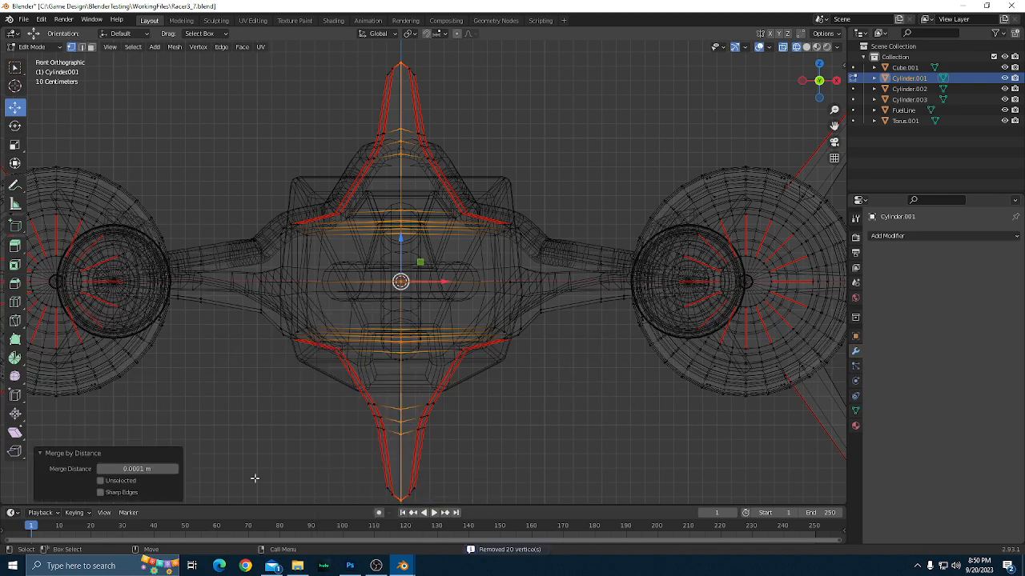
{"action": "left_click", "coordinate": [134, 469]}
{"action": "scroll", "coordinate": [542, 428], "scroll_direction": "down", "scroll_amount": 1}
{"action": "left_click", "coordinate": [542, 427]}
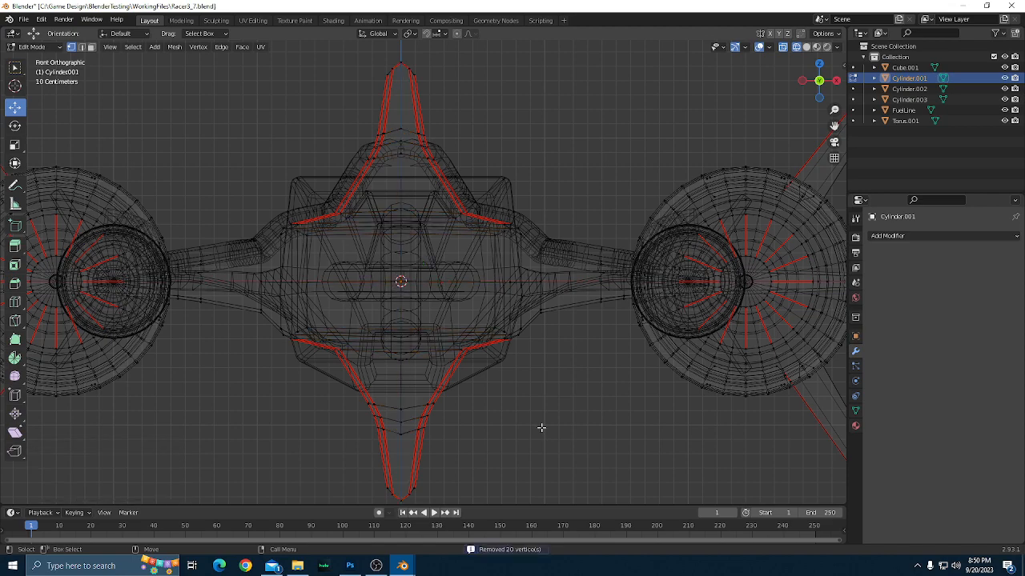
Switch to Material Preview shading and test-move the centre-line vertex at the front base of the upper fin, then cancel the move.
{"action": "left_click_drag", "start_coordinate": [519, 397], "coordinate": [488, 342]}
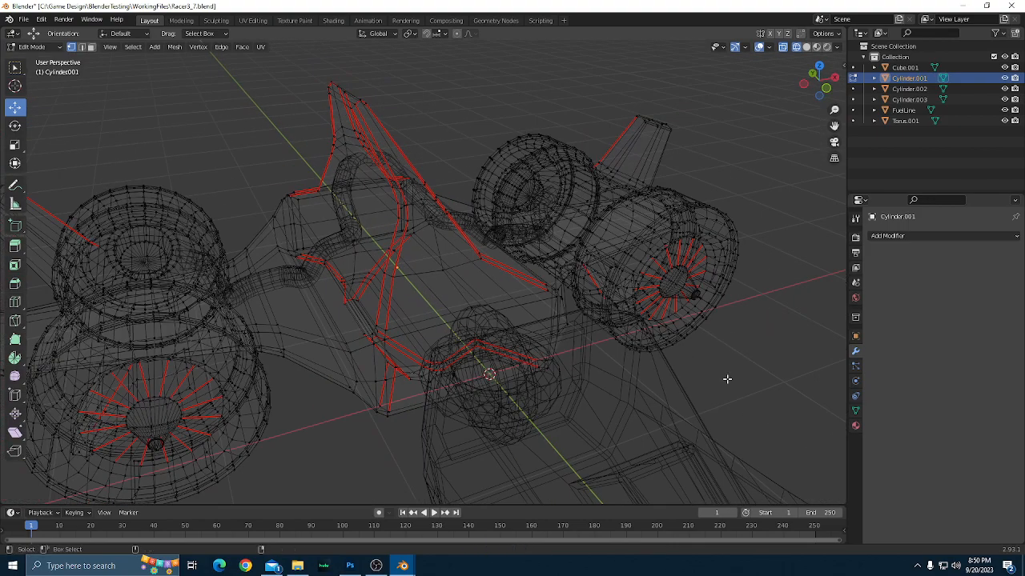
{"action": "key", "text": "z"}
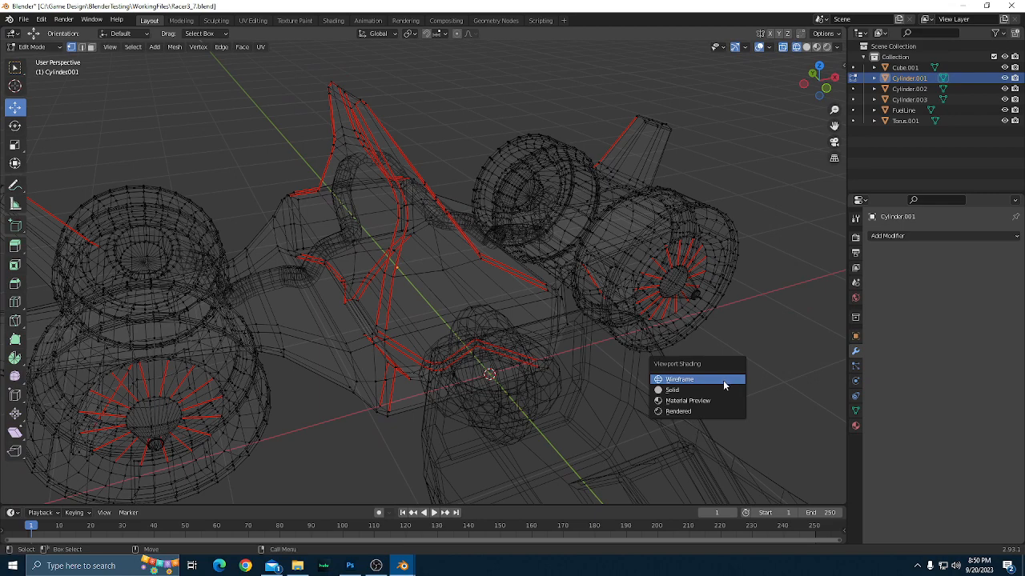
{"action": "left_click", "coordinate": [695, 400]}
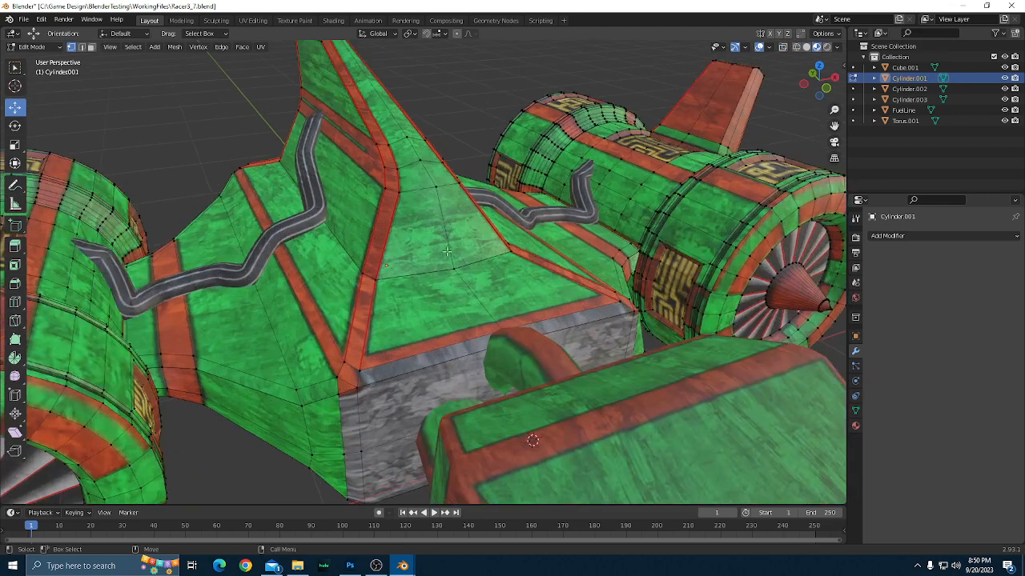
{"action": "left_click", "coordinate": [454, 267]}
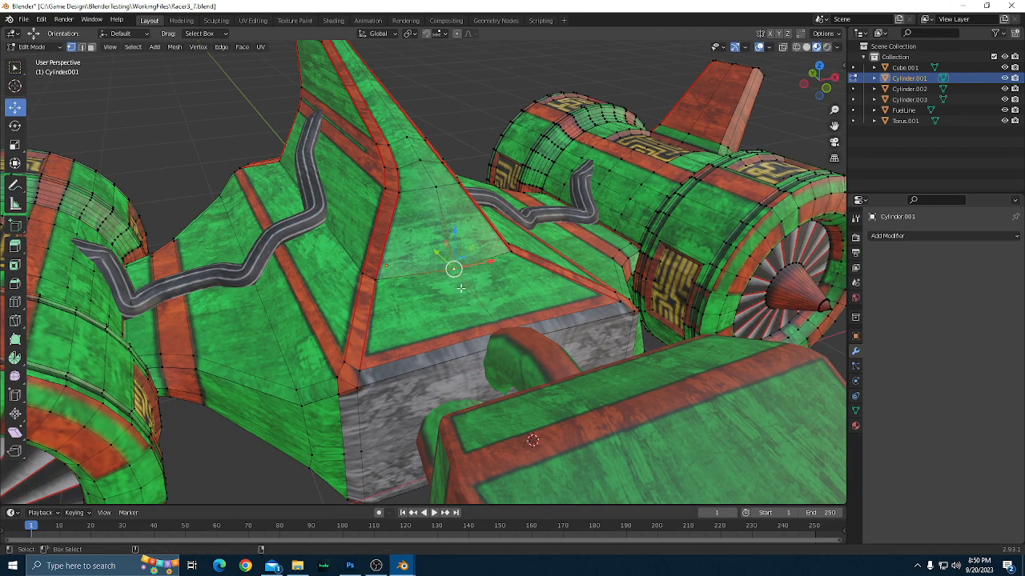
{"action": "scroll", "coordinate": [461, 288], "scroll_direction": "down", "scroll_amount": 3}
{"action": "left_click_drag", "start_coordinate": [232, 299], "coordinate": [416, 283]}
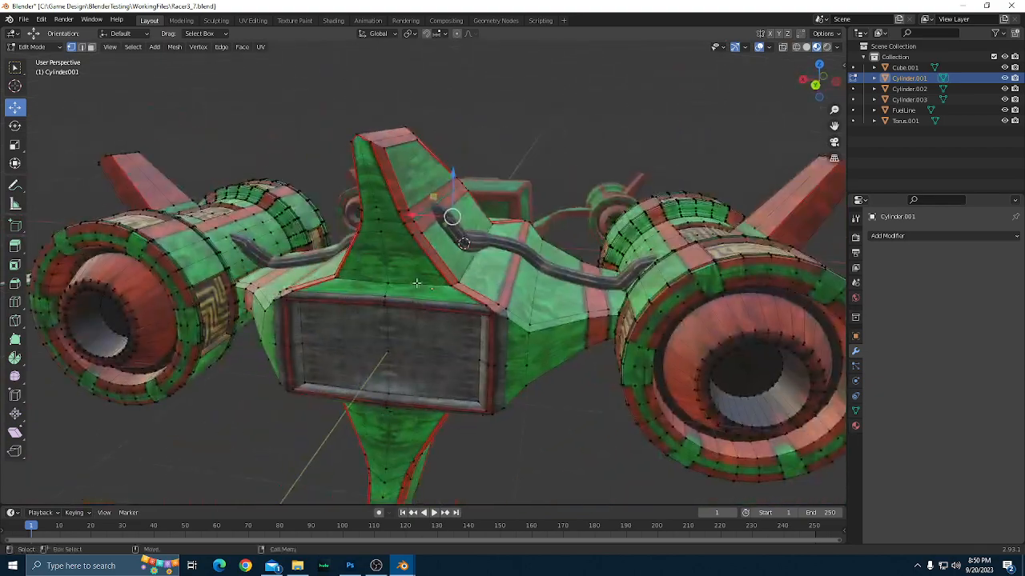
Test-move the centre-line vertex at the rear base of the upper fin, cancel the move, and clear the selection.
{"action": "left_click", "coordinate": [383, 281]}
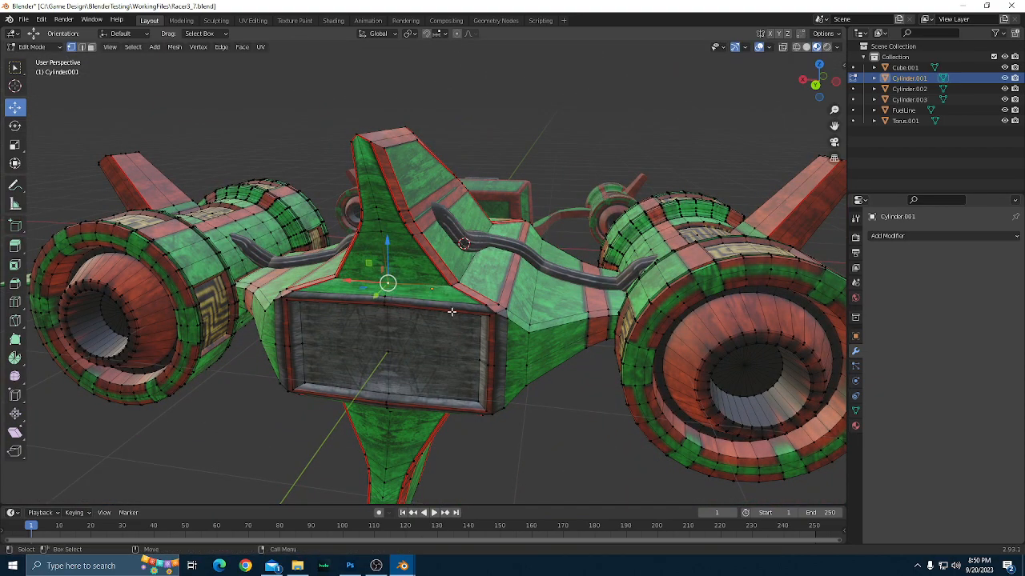
{"action": "scroll", "coordinate": [480, 336], "scroll_direction": "down", "scroll_amount": 2}
{"action": "left_click_drag", "start_coordinate": [533, 379], "coordinate": [401, 346]}
{"action": "scroll", "coordinate": [401, 345], "scroll_direction": "down", "scroll_amount": 3}
{"action": "left_click", "coordinate": [441, 366]}
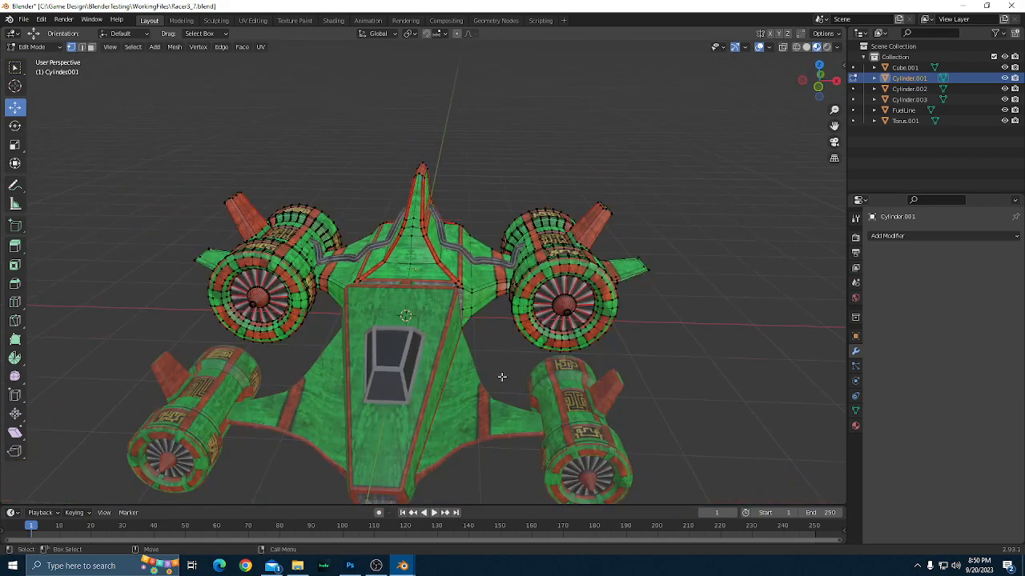
Leave Edit Mode on Cylinder.001, select the front hull Cube.001, and open its mesh in Edit Mode.
{"action": "scroll", "coordinate": [503, 377], "scroll_direction": "up", "scroll_amount": 3}
{"action": "key", "text": "Tab"}
{"action": "left_click", "coordinate": [434, 375]}
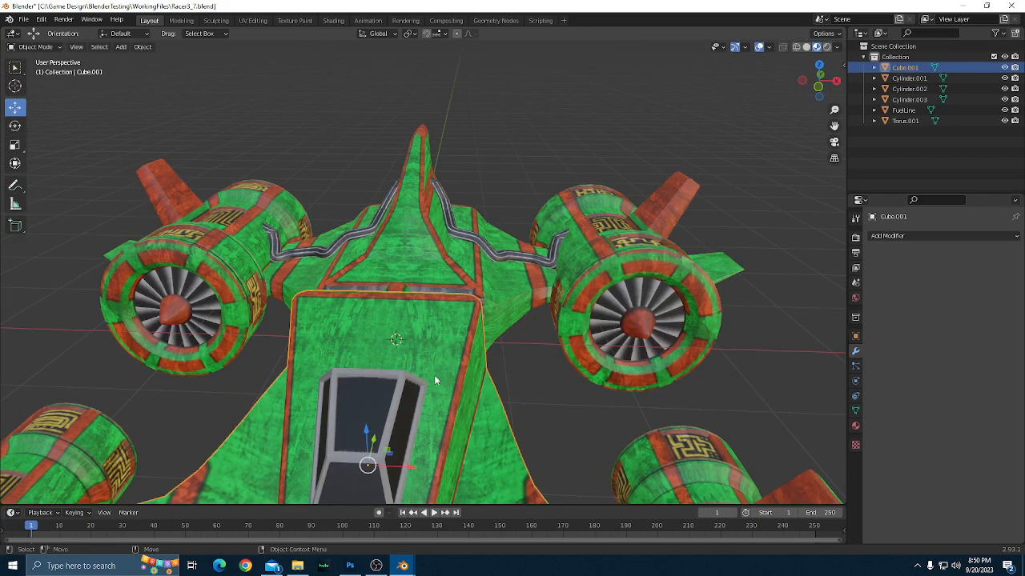
{"action": "scroll", "coordinate": [481, 382], "scroll_direction": "down", "scroll_amount": 3}
{"action": "left_click_drag", "start_coordinate": [528, 391], "coordinate": [544, 344]}
{"action": "scroll", "coordinate": [543, 346], "scroll_direction": "up", "scroll_amount": 2}
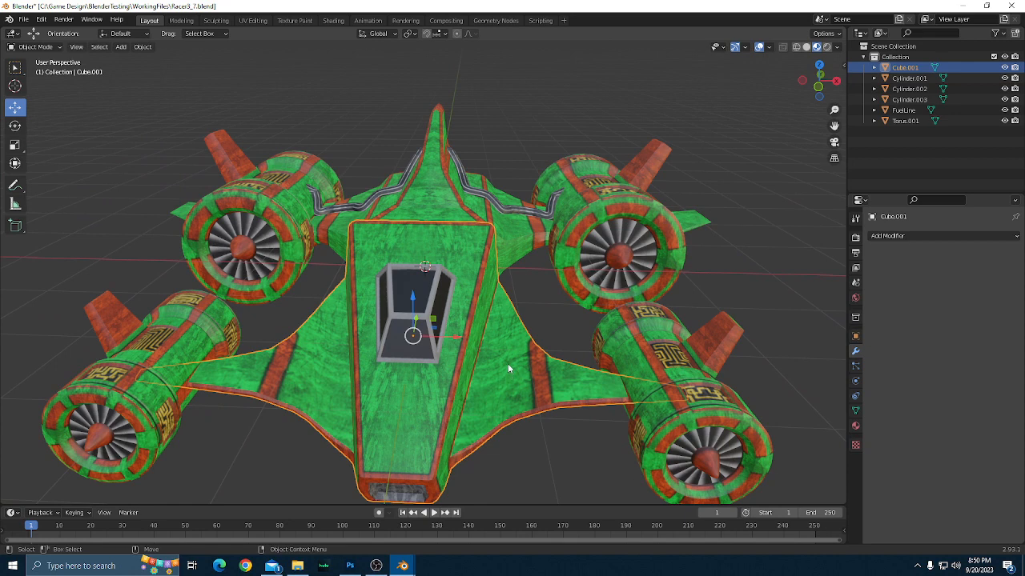
{"action": "key", "text": "Tab"}
{"action": "scroll", "coordinate": [508, 367], "scroll_direction": "down", "scroll_amount": 2}
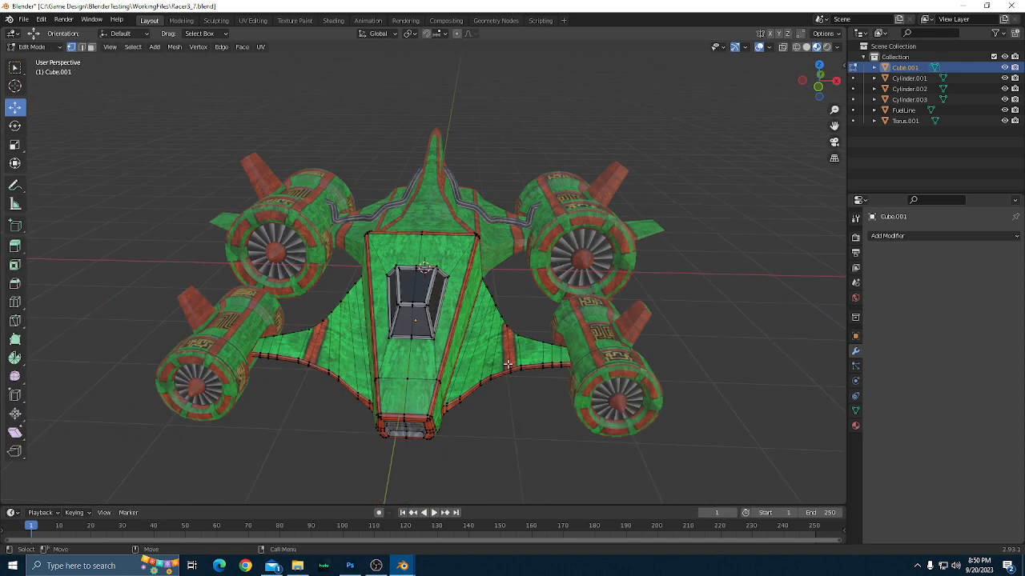
Show the front hull in the front orthographic view with wireframe shading.
{"action": "key", "text": "grave"}
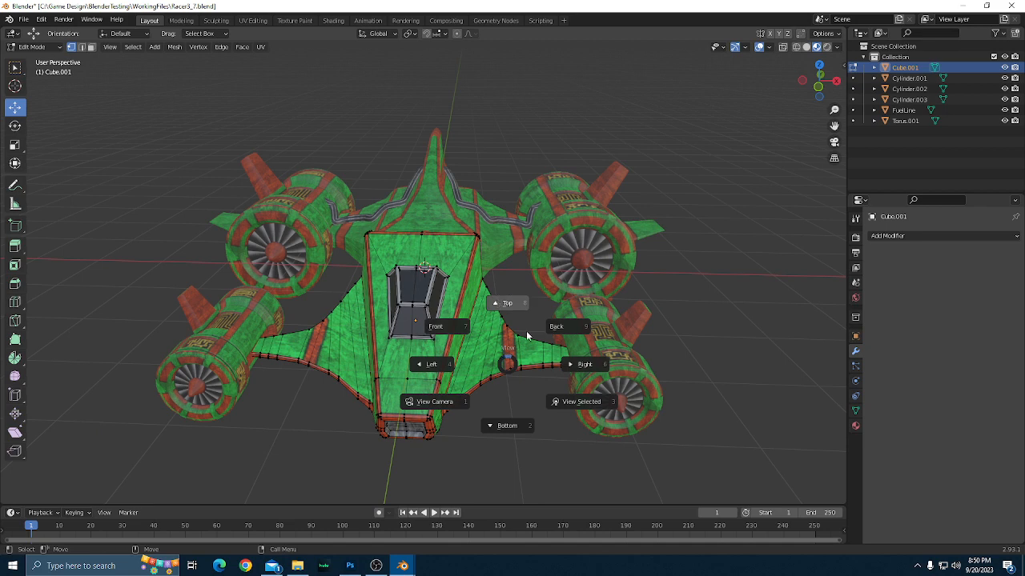
{"action": "left_click", "coordinate": [440, 325]}
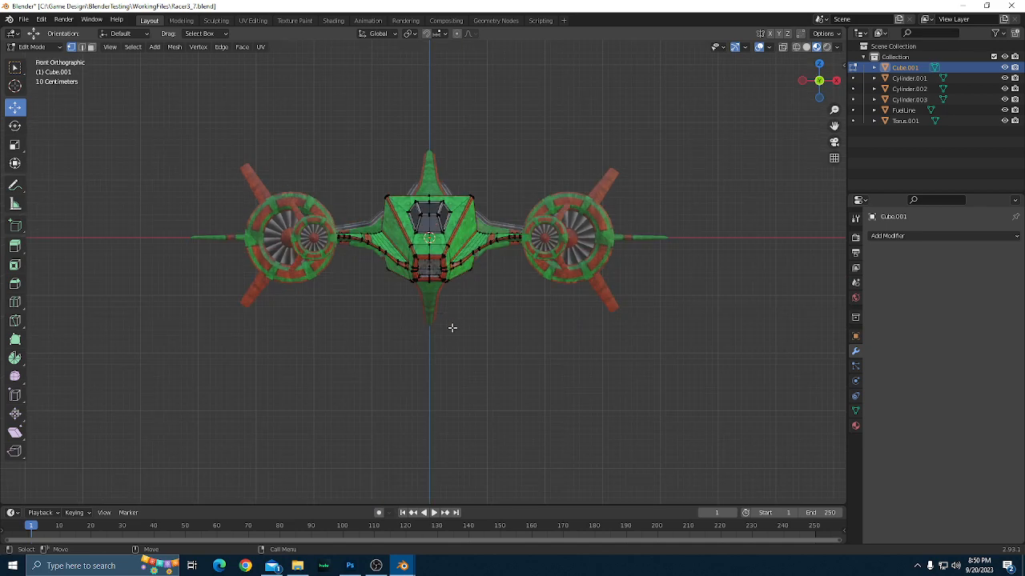
{"action": "scroll", "coordinate": [457, 331], "scroll_direction": "up", "scroll_amount": 2}
{"action": "left_click_drag", "start_coordinate": [568, 321], "coordinate": [562, 382]}
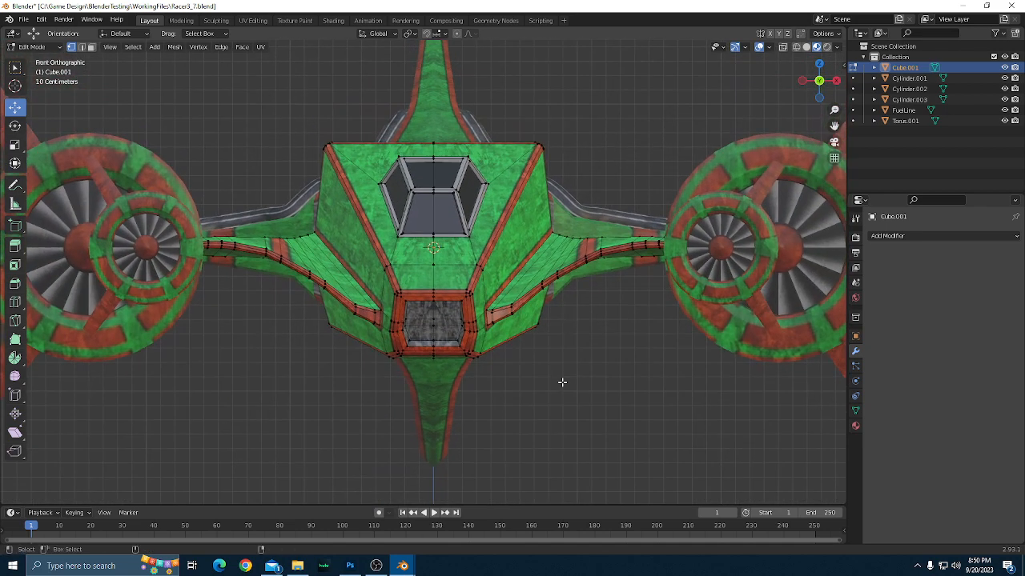
{"action": "key", "text": "z"}
{"action": "left_click", "coordinate": [517, 362]}
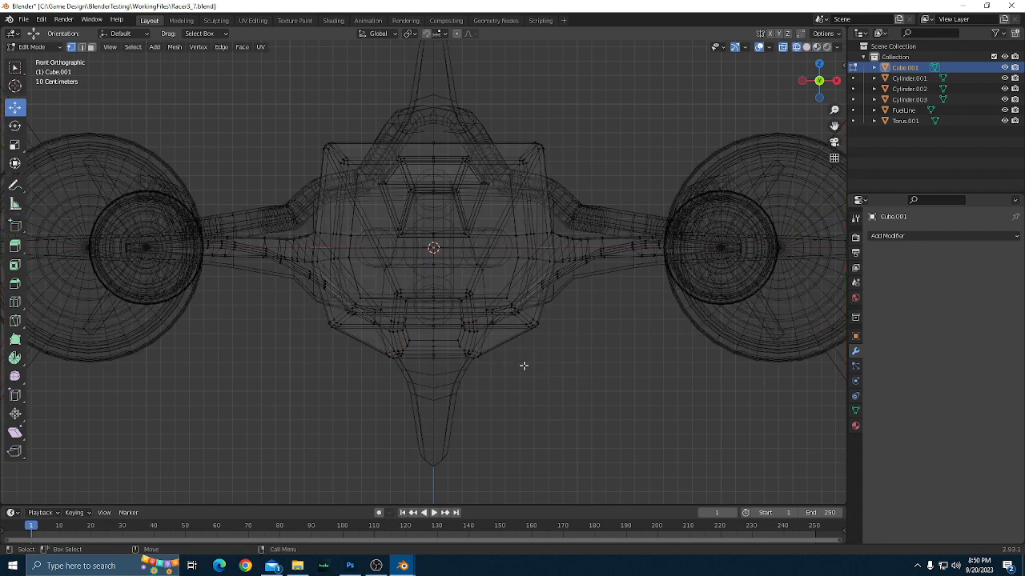
Box-select Cube.001's vertices along the vertical centre line, merge them by distance at 0.0001 m, and clear the selection.
{"action": "left_click_drag", "start_coordinate": [427, 121], "coordinate": [439, 378]}
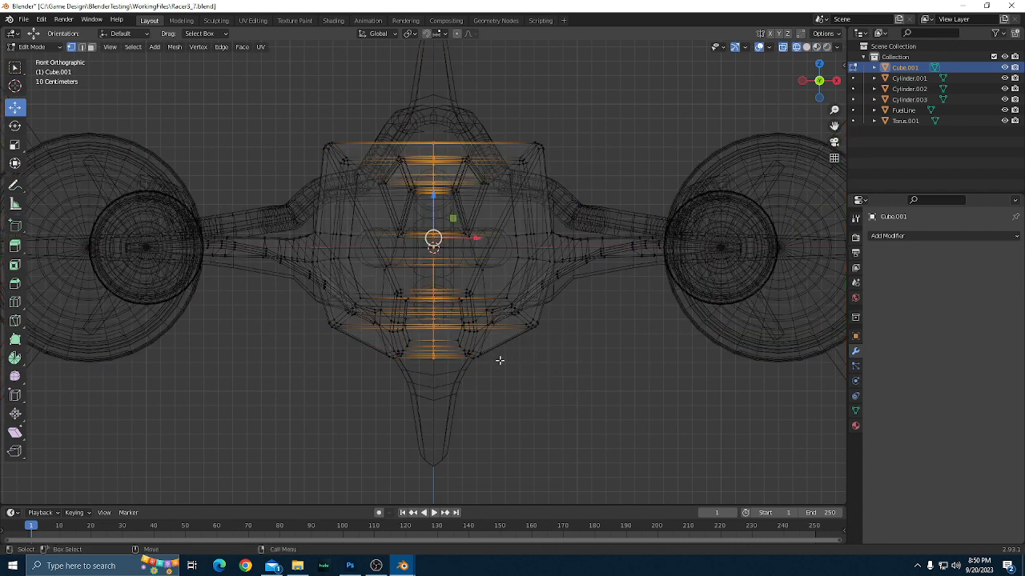
{"action": "left_click_drag", "start_coordinate": [583, 389], "coordinate": [466, 357]}
{"action": "scroll", "coordinate": [566, 411], "scroll_direction": "down", "scroll_amount": 4}
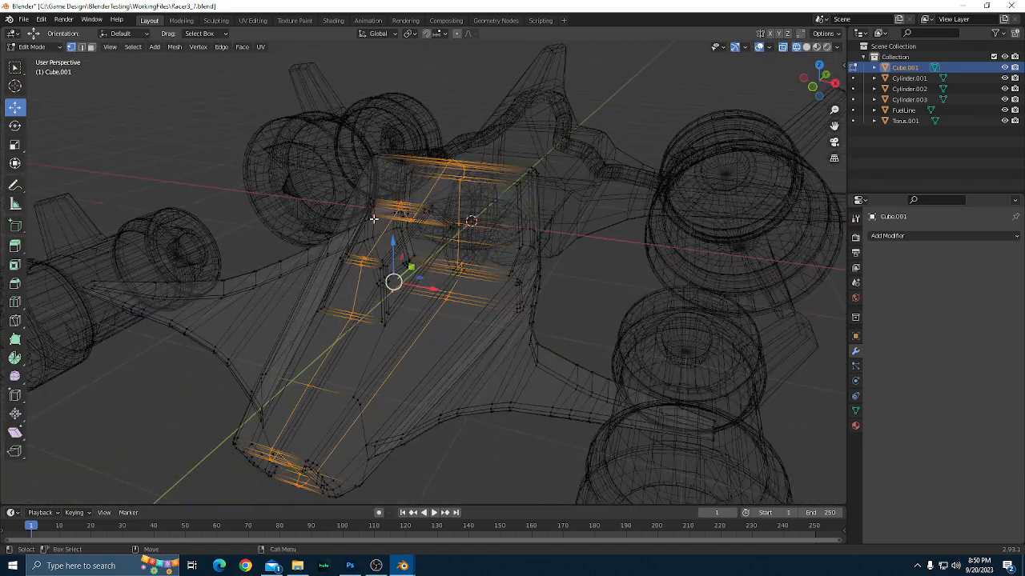
{"action": "right_click", "coordinate": [357, 260]}
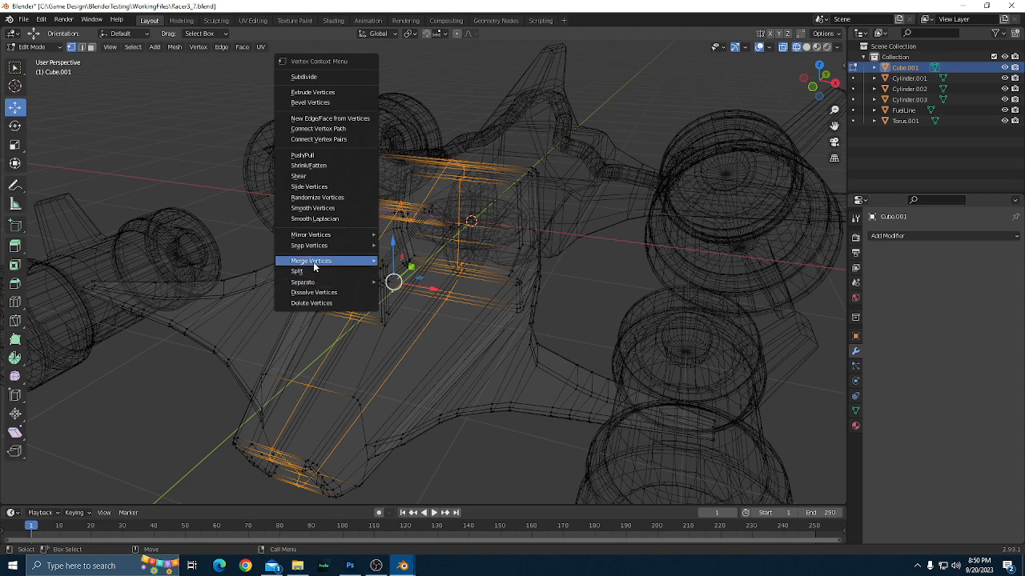
{"action": "mouse_move", "coordinate": [319, 261]}
{"action": "left_click", "coordinate": [398, 295]}
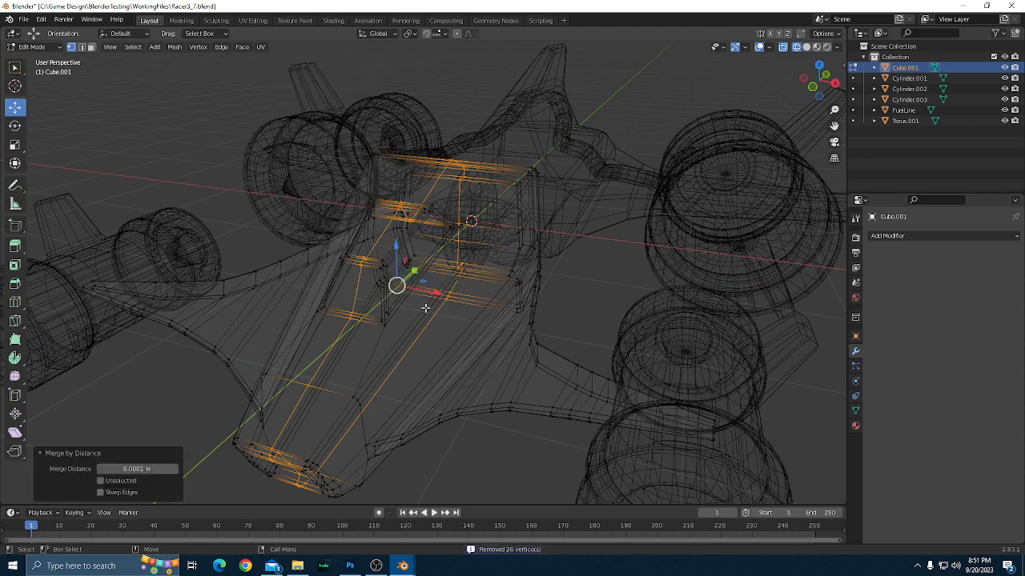
{"action": "scroll", "coordinate": [425, 308], "scroll_direction": "up", "scroll_amount": 2}
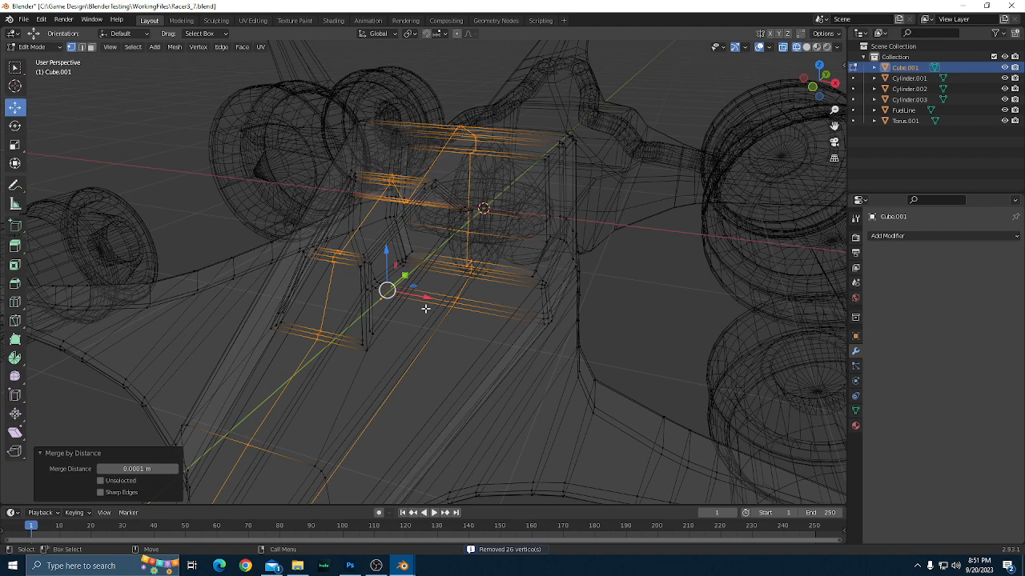
{"action": "scroll", "coordinate": [425, 308], "scroll_direction": "down", "scroll_amount": 2}
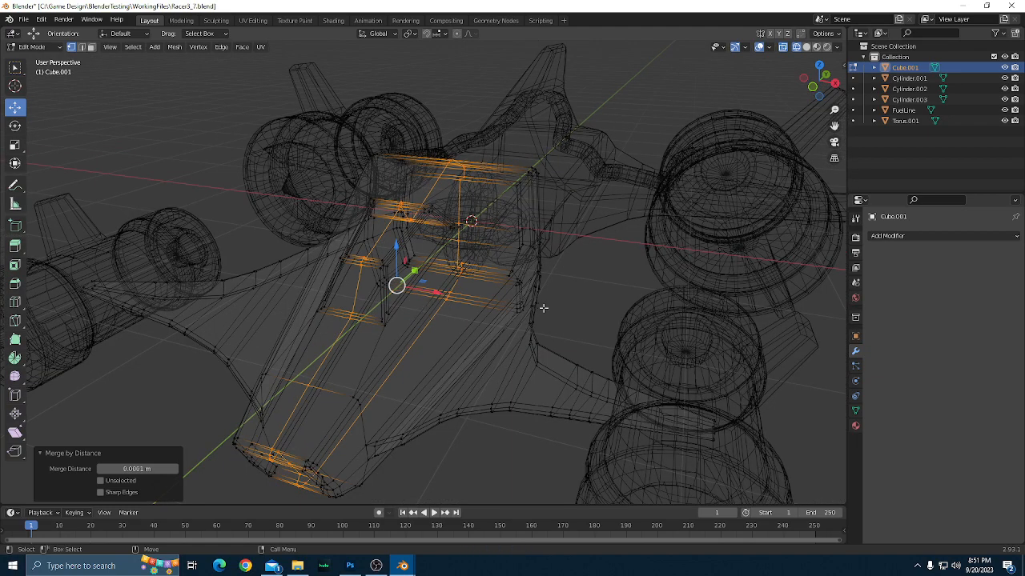
{"action": "left_click_drag", "start_coordinate": [544, 308], "coordinate": [586, 334]}
{"action": "left_click", "coordinate": [644, 298]}
{"action": "scroll", "coordinate": [644, 298], "scroll_direction": "down", "scroll_amount": 2}
{"action": "scroll", "coordinate": [644, 298], "scroll_direction": "up", "scroll_amount": 2}
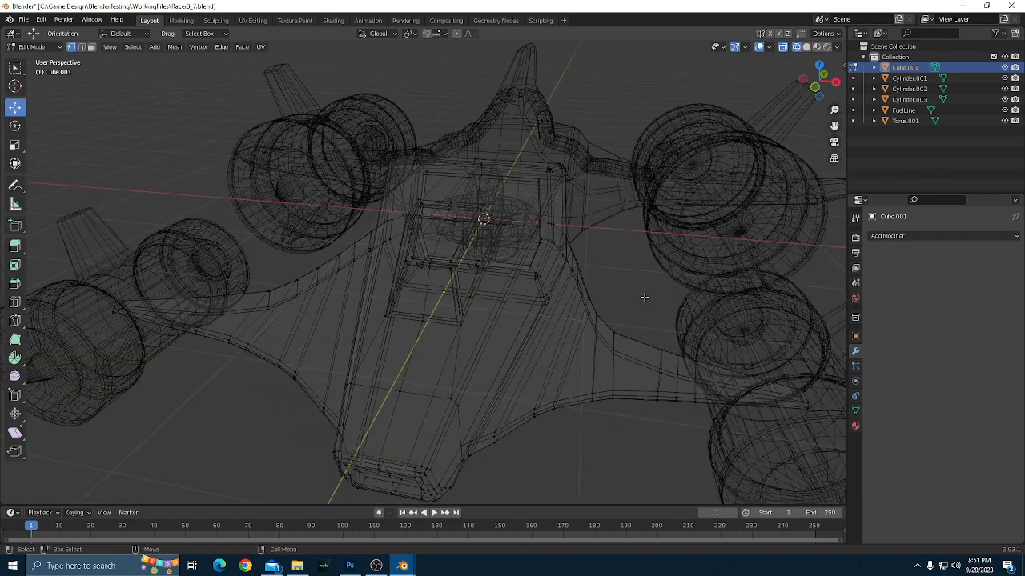
Switch the viewport back to Material Preview shading and reopen Cube.001 in Edit Mode.
{"action": "key", "text": "Tab"}
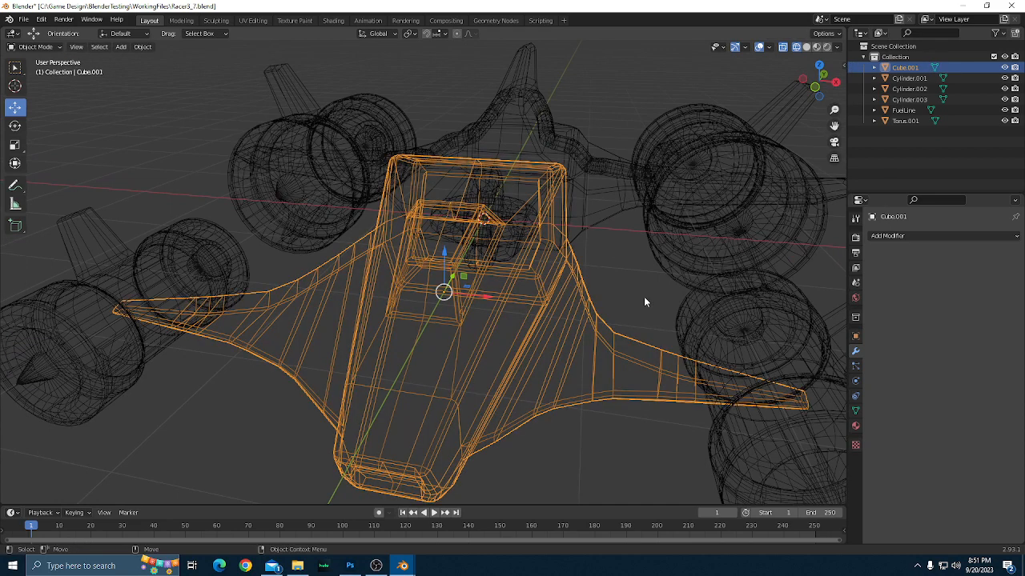
{"action": "key", "text": "z"}
{"action": "left_click", "coordinate": [613, 319]}
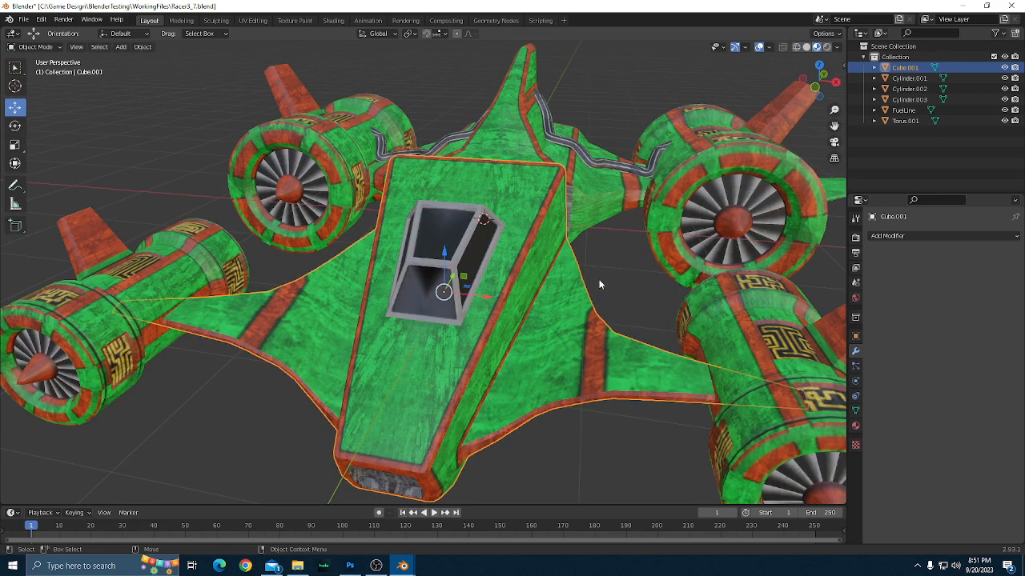
{"action": "left_click_drag", "start_coordinate": [599, 279], "coordinate": [622, 291]}
{"action": "key", "text": "Tab"}
{"action": "scroll", "coordinate": [563, 249], "scroll_direction": "up", "scroll_amount": 2}
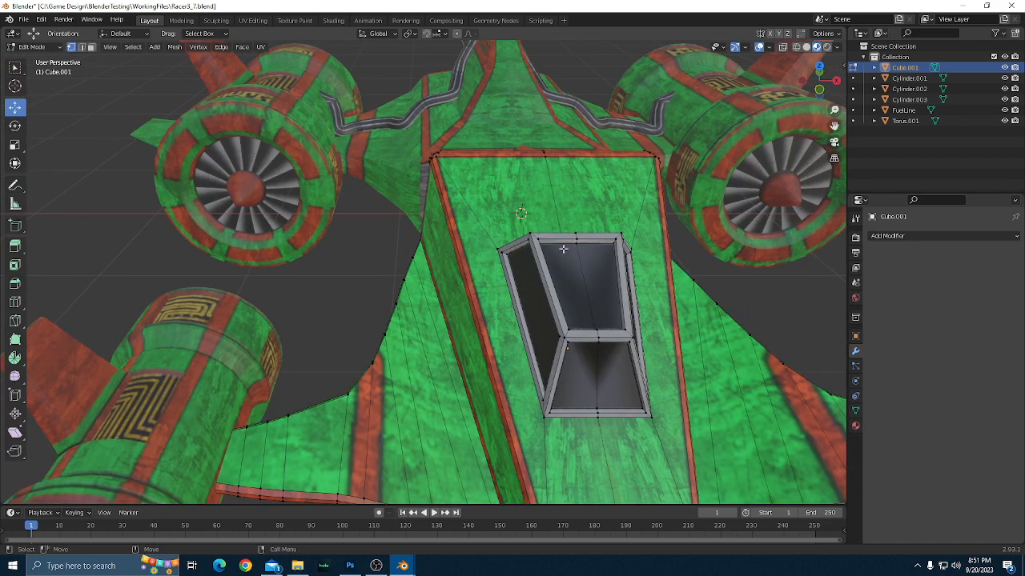
Check the merge by selecting single centre-line vertices on the hull's upper rear edge, the canopy's front edge and the nose's underside.
{"action": "left_click", "coordinate": [544, 156]}
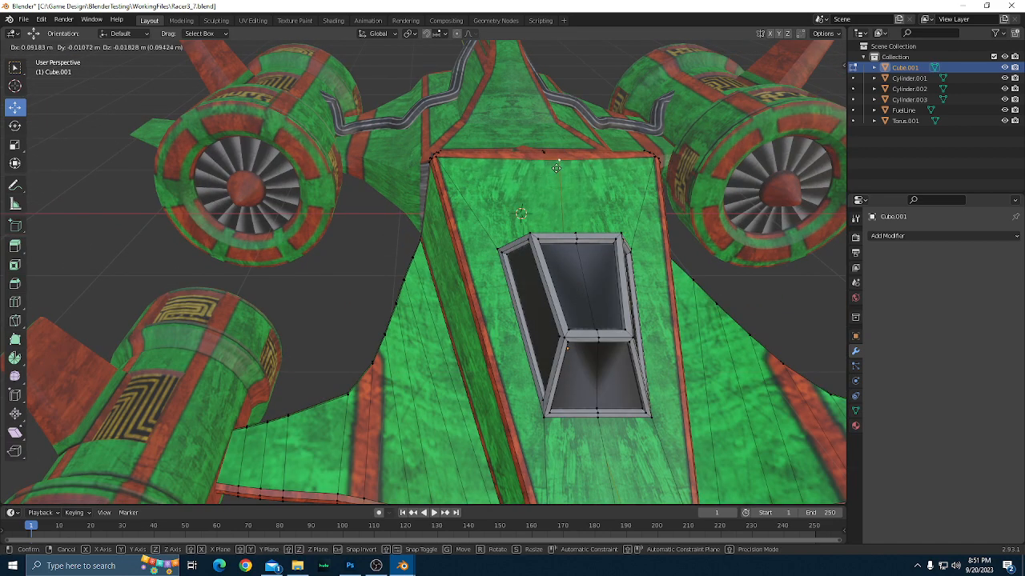
{"action": "left_click", "coordinate": [592, 417]}
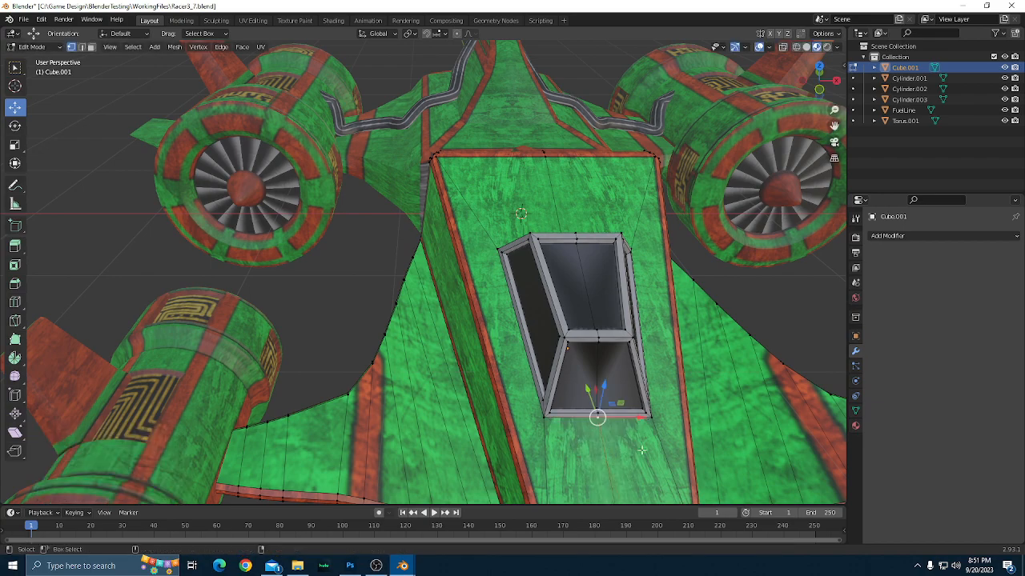
{"action": "scroll", "coordinate": [641, 450], "scroll_direction": "down", "scroll_amount": 2}
{"action": "left_click_drag", "start_coordinate": [527, 445], "coordinate": [580, 445]}
{"action": "left_click_drag", "start_coordinate": [692, 473], "coordinate": [441, 261]}
{"action": "left_click", "coordinate": [326, 88]}
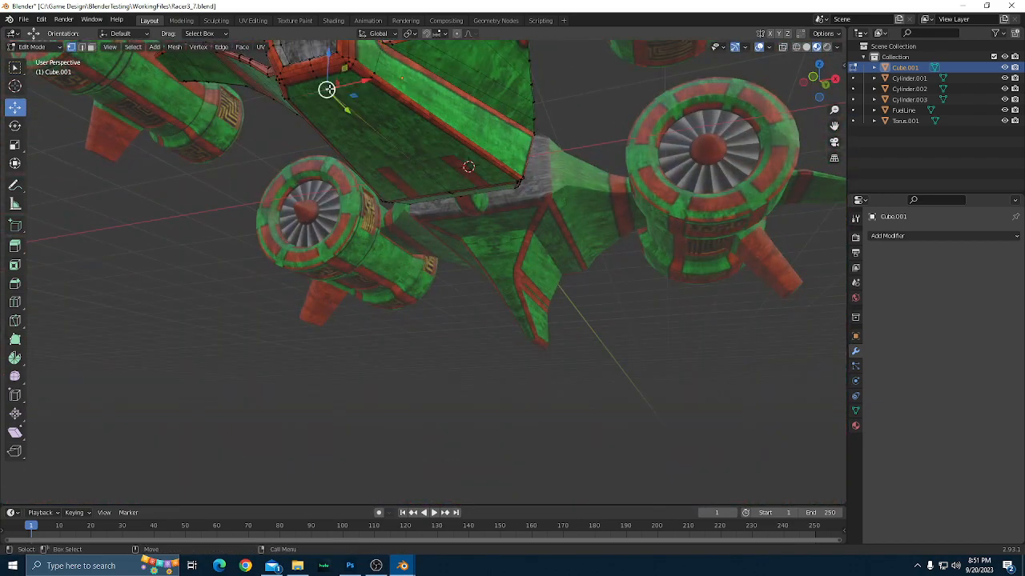
{"action": "scroll", "coordinate": [500, 277], "scroll_direction": "down", "scroll_amount": 2}
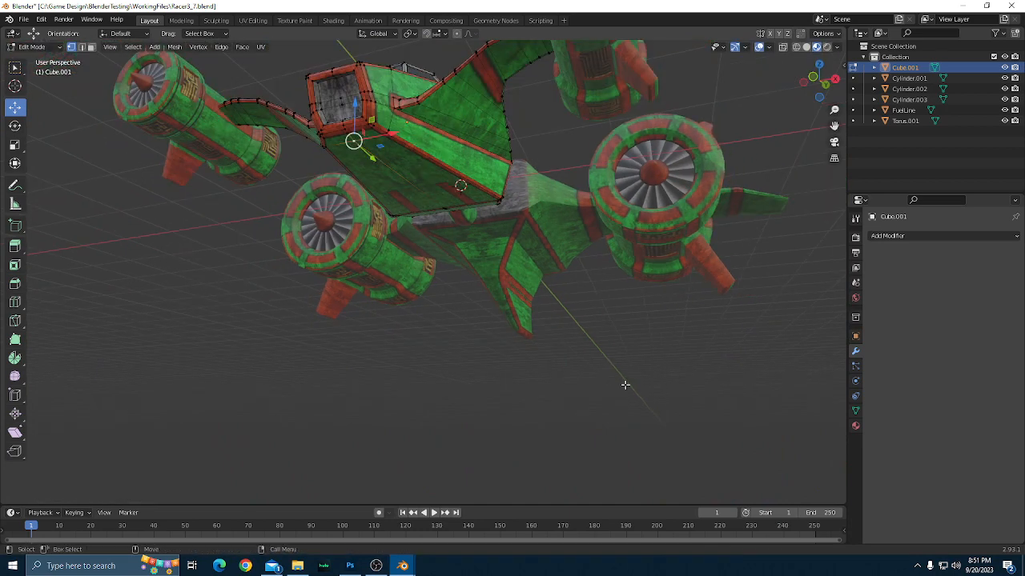
Clear the vertex selection and return Cube.001 to Object Mode.
{"action": "left_click", "coordinate": [626, 385]}
{"action": "scroll", "coordinate": [590, 355], "scroll_direction": "down", "scroll_amount": 2}
{"action": "left_click_drag", "start_coordinate": [590, 355], "coordinate": [591, 394]}
{"action": "key", "text": "Tab"}
{"action": "scroll", "coordinate": [597, 390], "scroll_direction": "up", "scroll_amount": 1}
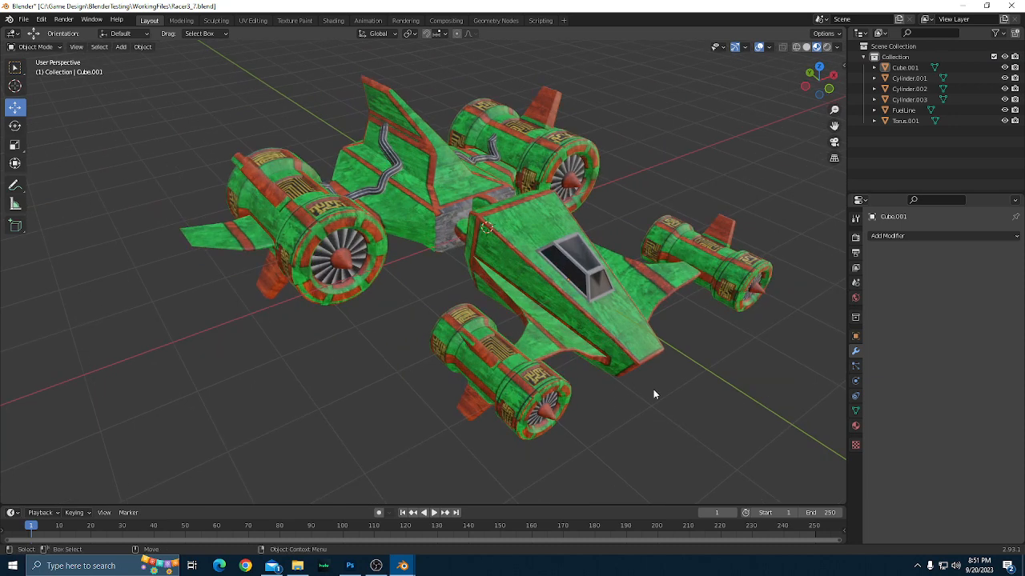
Select all parts of the ship and join them into the single object Cube.001.
{"action": "left_click_drag", "start_coordinate": [693, 379], "coordinate": [665, 415]}
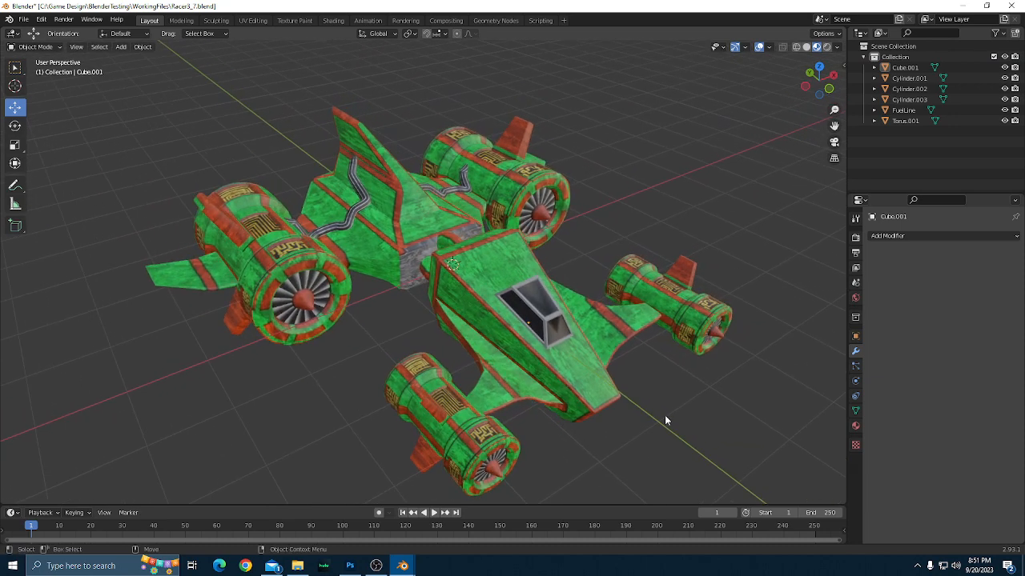
{"action": "scroll", "coordinate": [665, 416], "scroll_direction": "up", "scroll_amount": 1}
{"action": "scroll", "coordinate": [665, 416], "scroll_direction": "down", "scroll_amount": 2}
{"action": "scroll", "coordinate": [665, 415], "scroll_direction": "up", "scroll_amount": 3}
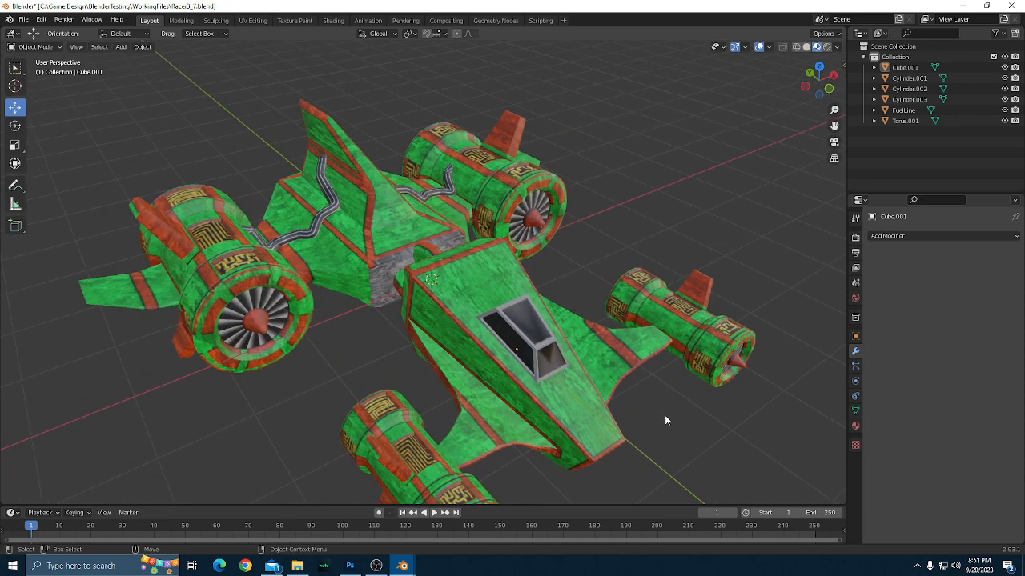
{"action": "key", "text": "a"}
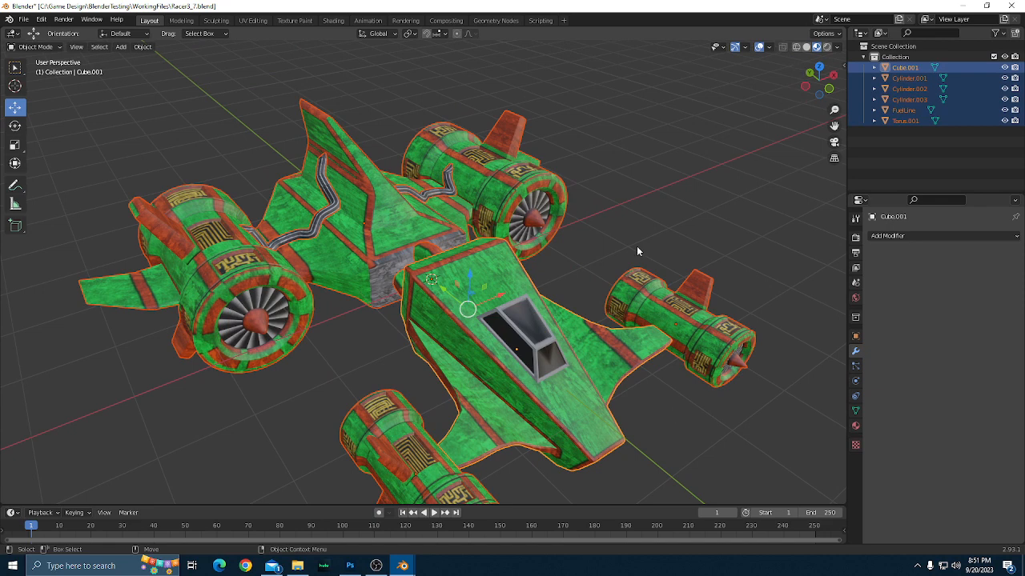
{"action": "right_click", "coordinate": [508, 258]}
{"action": "left_click", "coordinate": [504, 255]}
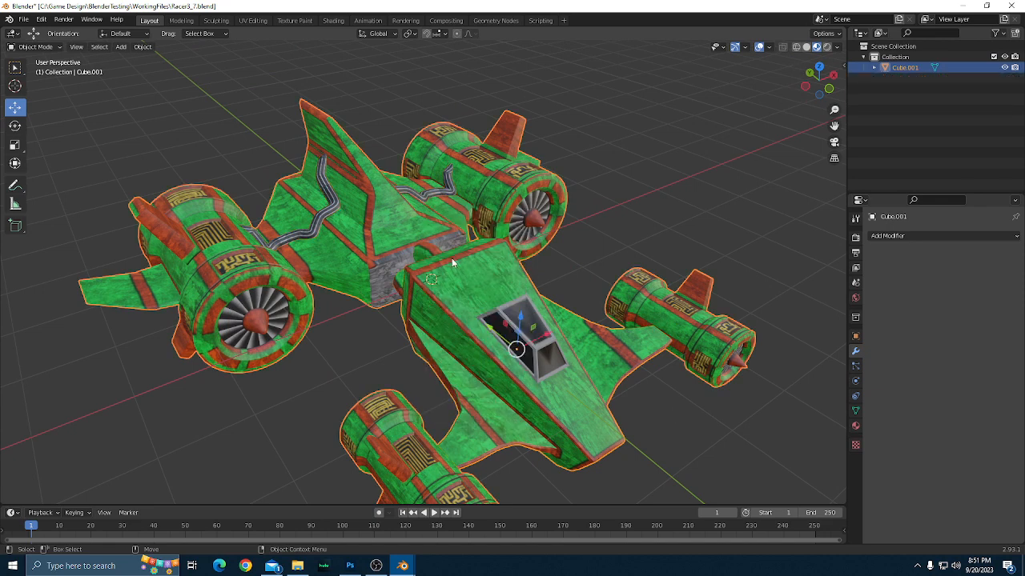
Rename the joined ship object as Racer3 and deselect it.
{"action": "scroll", "coordinate": [494, 319], "scroll_direction": "down", "scroll_amount": 1}
{"action": "scroll", "coordinate": [715, 240], "scroll_direction": "up", "scroll_amount": 3}
{"action": "double_click", "coordinate": [898, 68]}
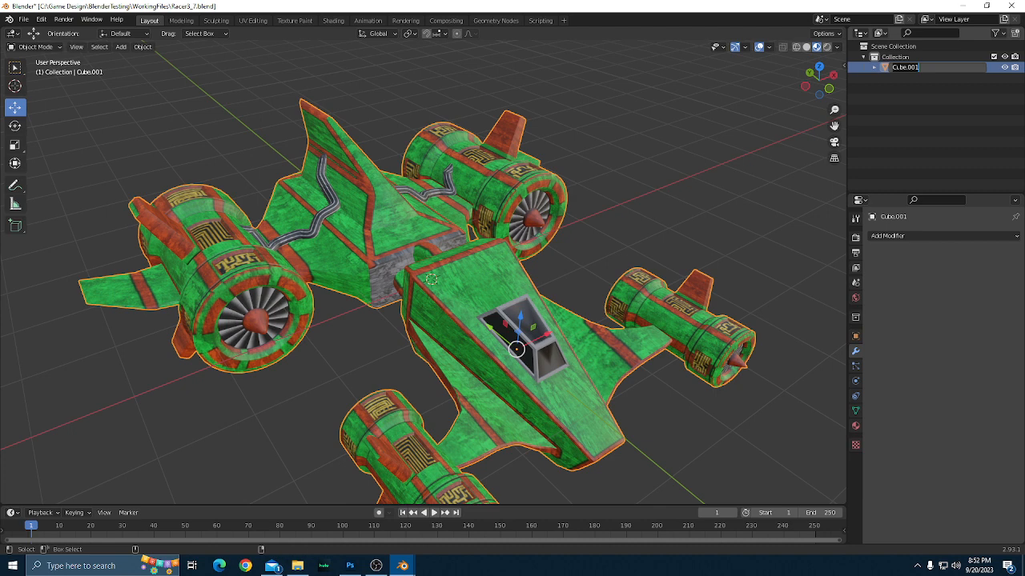
{"action": "type", "text": "Racer3"}
{"action": "key", "text": "Return"}
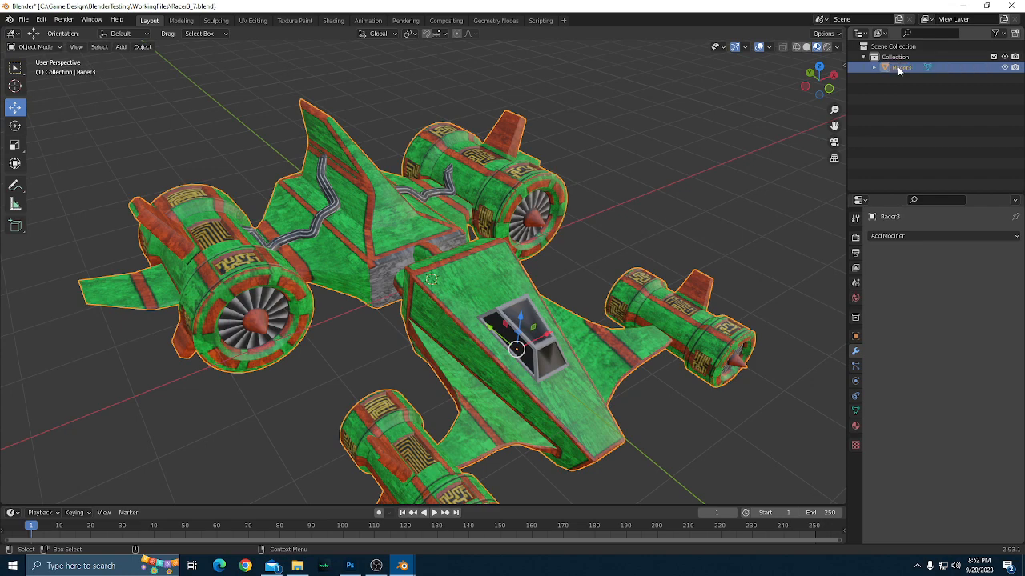
{"action": "scroll", "coordinate": [705, 177], "scroll_direction": "up", "scroll_amount": 2}
{"action": "left_click", "coordinate": [724, 174]}
{"action": "scroll", "coordinate": [723, 174], "scroll_direction": "up", "scroll_amount": 1}
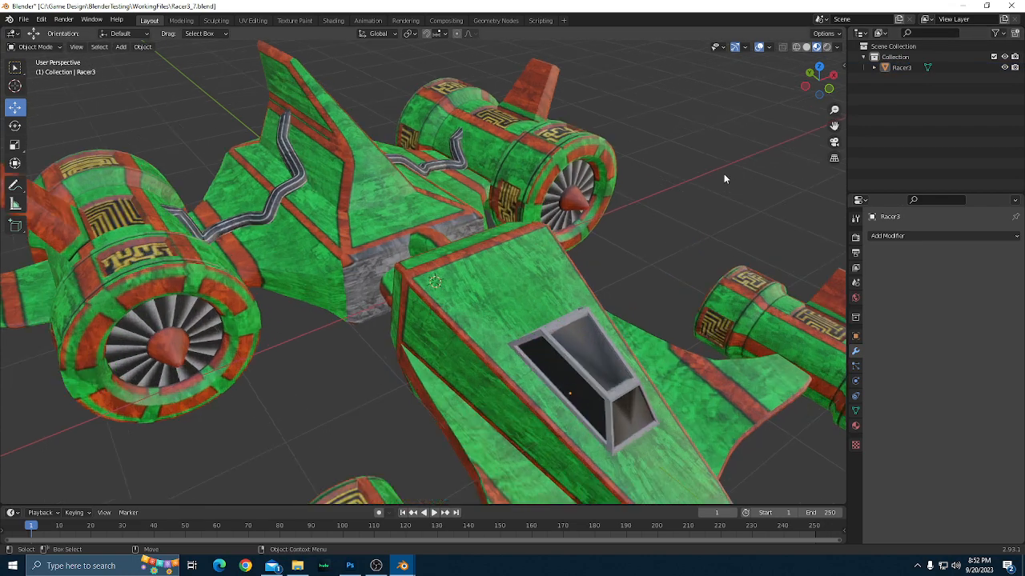
Save the current scene under its existing file name Racer3_7.blend.
{"action": "left_click_drag", "start_coordinate": [723, 174], "coordinate": [643, 194]}
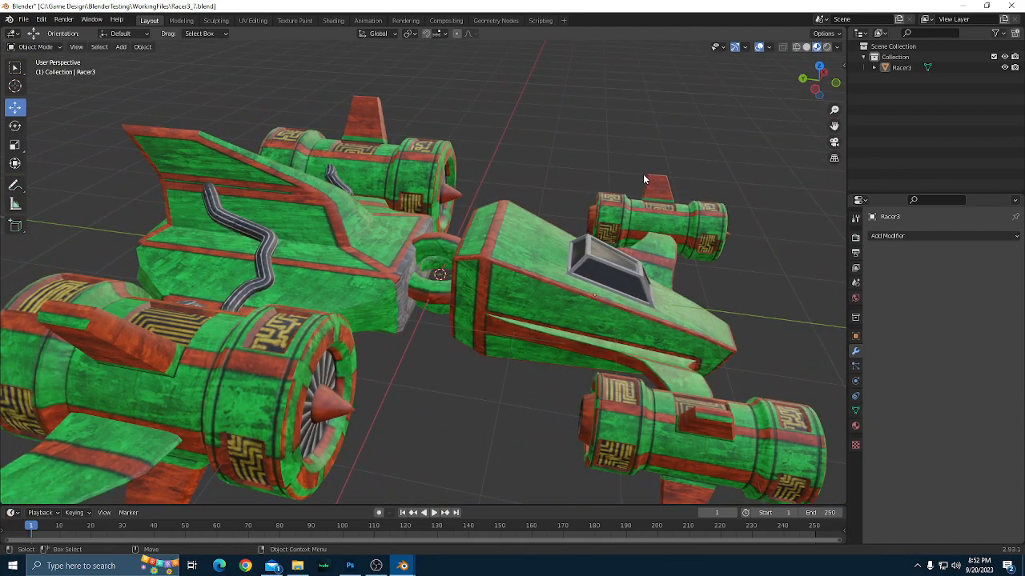
{"action": "key", "text": "ctrl+s"}
{"action": "scroll", "coordinate": [639, 172], "scroll_direction": "down", "scroll_amount": 3}
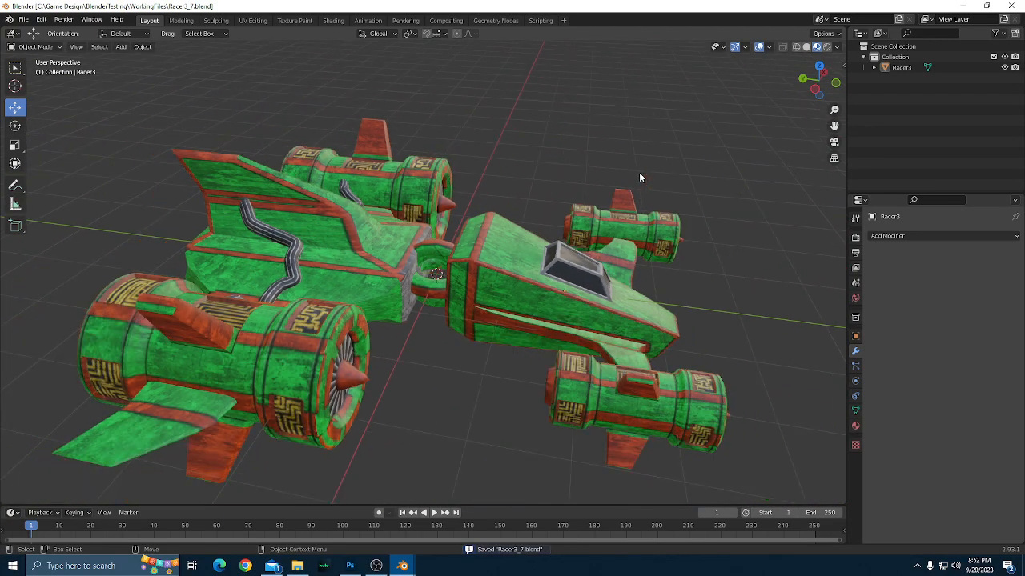
Set the Racer3 ship's origin to the 3D cursor and deselect the ship.
{"action": "left_click", "coordinate": [471, 277]}
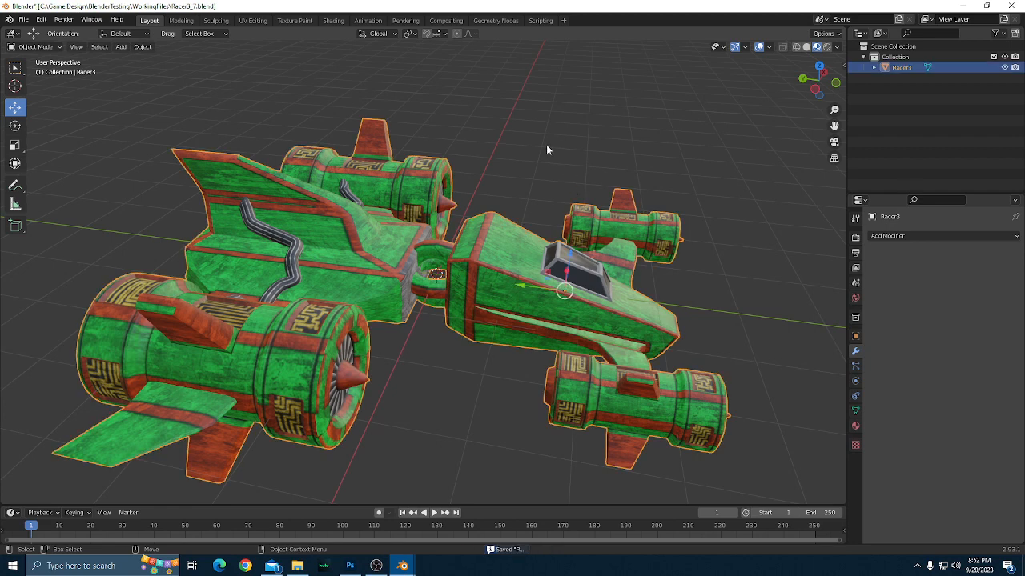
{"action": "scroll", "coordinate": [546, 149], "scroll_direction": "up", "scroll_amount": 2}
{"action": "right_click", "coordinate": [532, 288]}
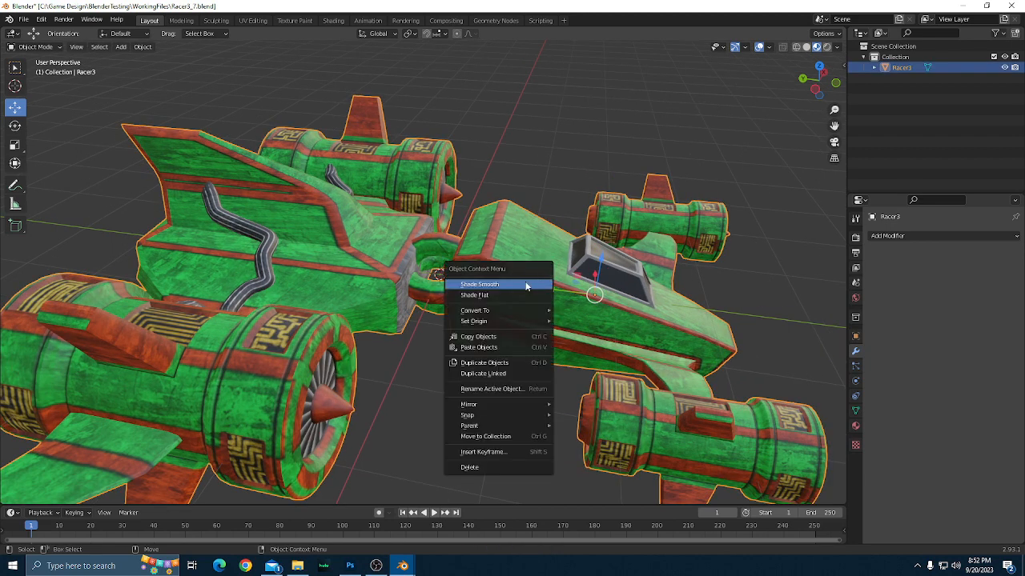
{"action": "mouse_move", "coordinate": [497, 320]}
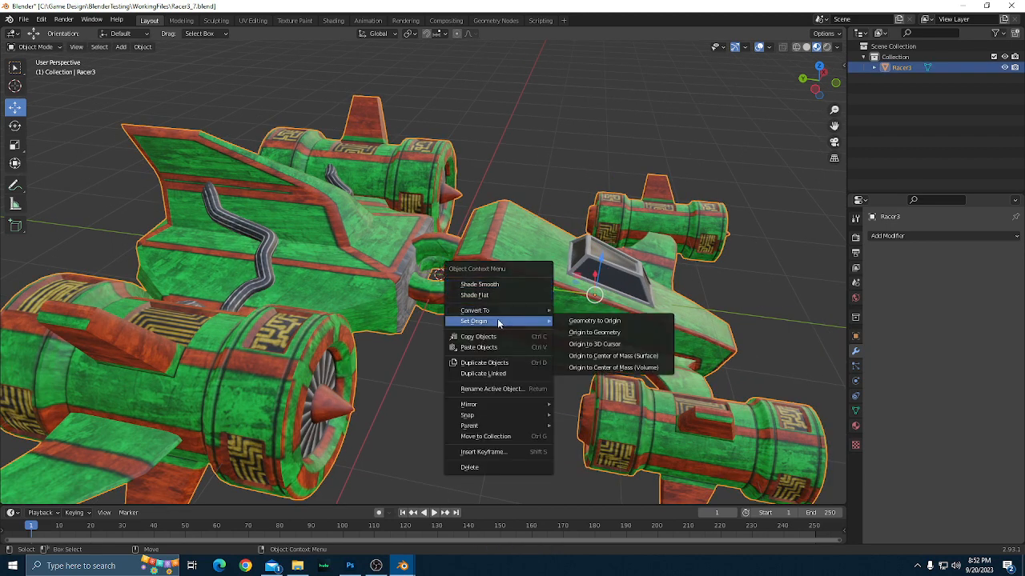
{"action": "left_click", "coordinate": [584, 342]}
{"action": "left_click", "coordinate": [533, 171]}
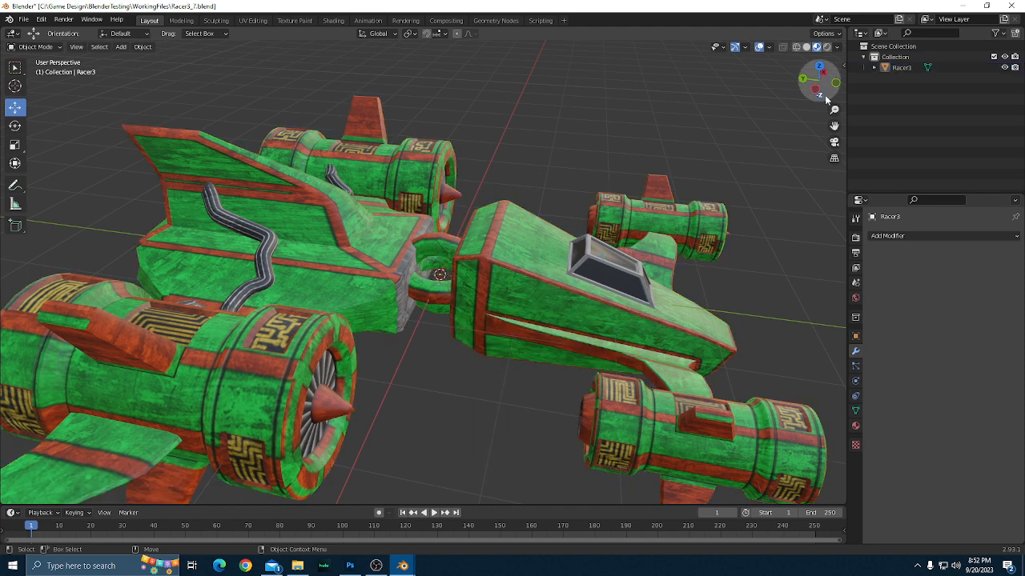
Show Racer3's transform values, scale the whole ship by 0.9 along the global Y axis, and deselect it.
{"action": "left_click", "coordinate": [855, 338]}
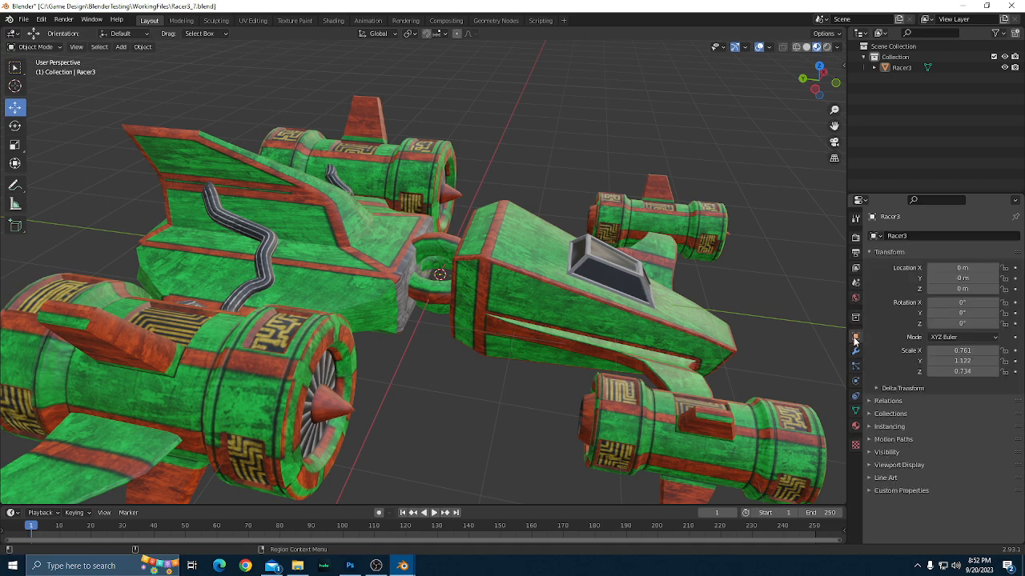
{"action": "scroll", "coordinate": [451, 276], "scroll_direction": "down", "scroll_amount": 2}
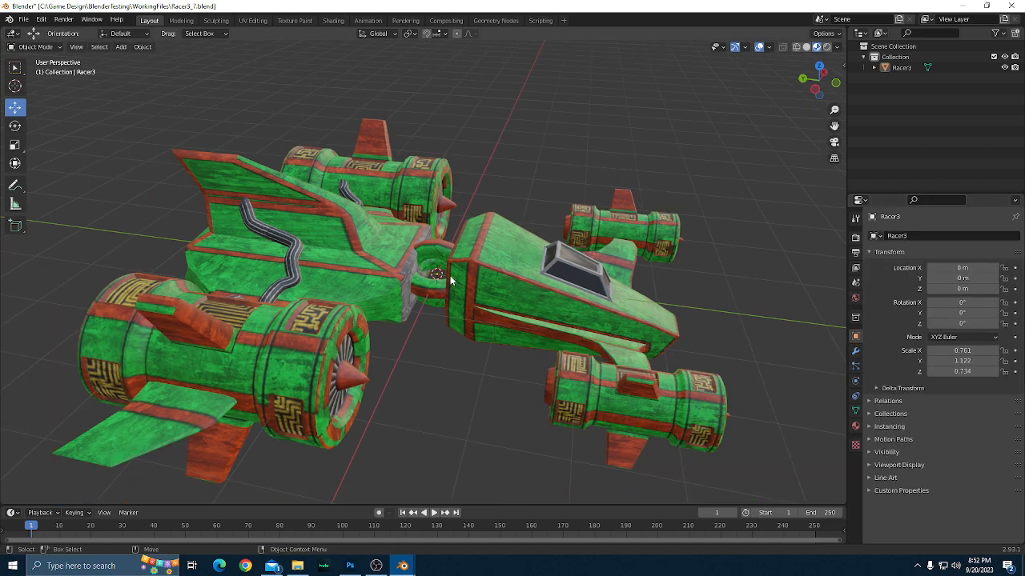
{"action": "left_click", "coordinate": [479, 265]}
{"action": "scroll", "coordinate": [491, 270], "scroll_direction": "up", "scroll_amount": 2}
{"action": "key", "text": "r"}
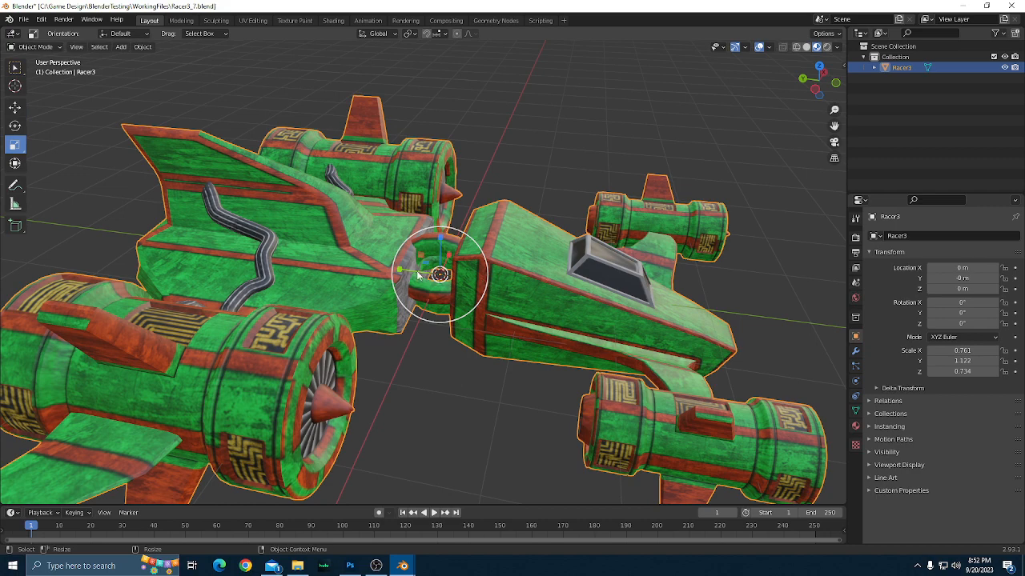
{"action": "left_click_drag", "start_coordinate": [400, 273], "coordinate": [342, 343]}
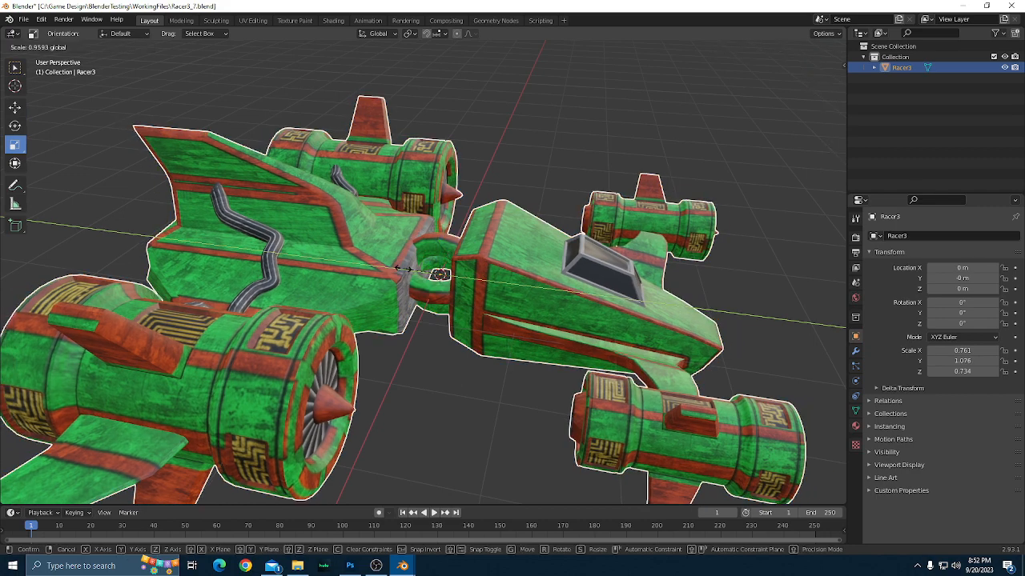
{"action": "left_click", "coordinate": [132, 458]}
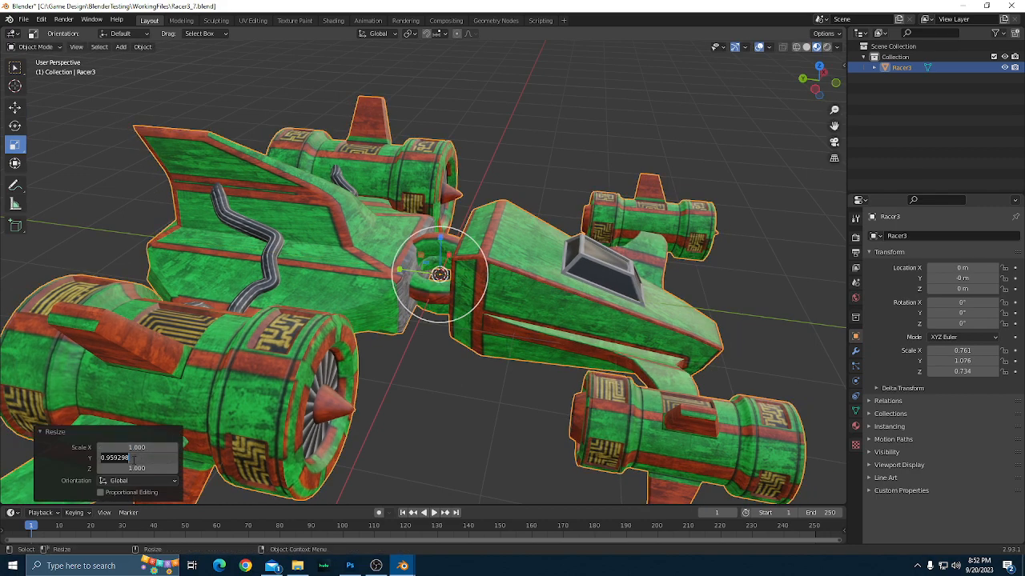
{"action": "key", "text": "BackSpace"}
{"action": "type", "text": ".9"}
{"action": "key", "text": "Return"}
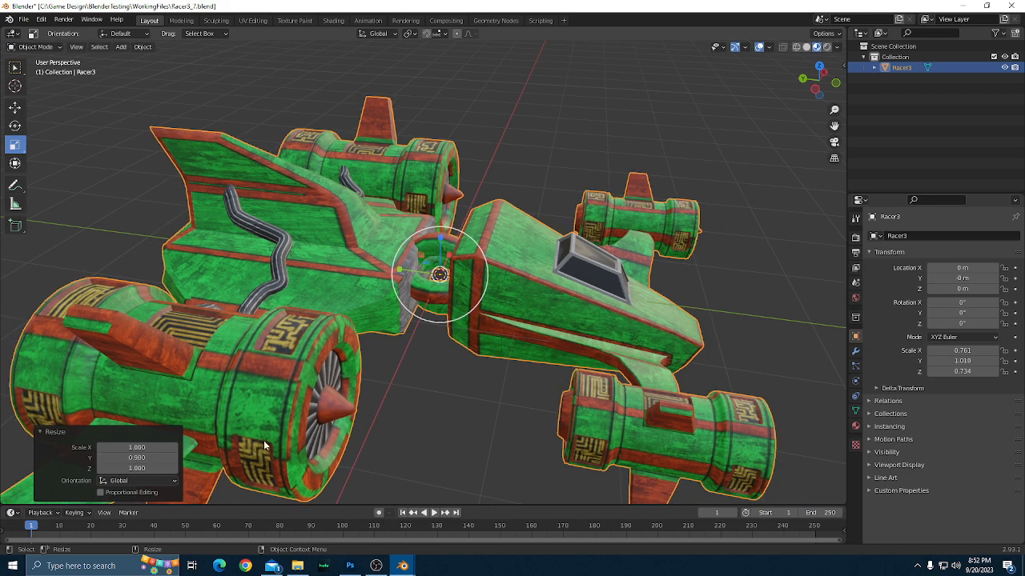
{"action": "left_click", "coordinate": [422, 428]}
Examine the shortened ship's proportions from the side, from above and from the front.
{"action": "scroll", "coordinate": [422, 428], "scroll_direction": "down", "scroll_amount": 1}
{"action": "left_click_drag", "start_coordinate": [429, 418], "coordinate": [484, 362]}
{"action": "left_click_drag", "start_coordinate": [366, 377], "coordinate": [431, 213]}
{"action": "scroll", "coordinate": [442, 410], "scroll_direction": "up", "scroll_amount": 2}
{"action": "scroll", "coordinate": [446, 411], "scroll_direction": "down", "scroll_amount": 1}
{"action": "left_click_drag", "start_coordinate": [485, 257], "coordinate": [549, 331]}
{"action": "scroll", "coordinate": [549, 331], "scroll_direction": "down", "scroll_amount": 3}
{"action": "left_click_drag", "start_coordinate": [594, 358], "coordinate": [516, 377]}
{"action": "scroll", "coordinate": [601, 367], "scroll_direction": "down", "scroll_amount": 2}
{"action": "scroll", "coordinate": [514, 382], "scroll_direction": "up", "scroll_amount": 3}
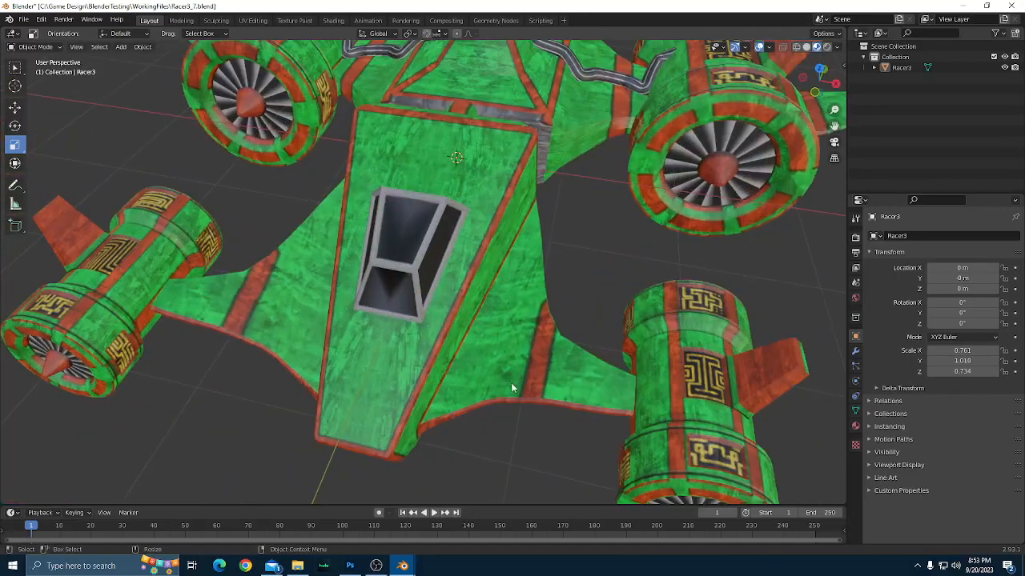
Switch to Photoshop and review the painted hull texture in Racer1.psd, including the canopy and the grey panel.
{"action": "left_click", "coordinate": [350, 565]}
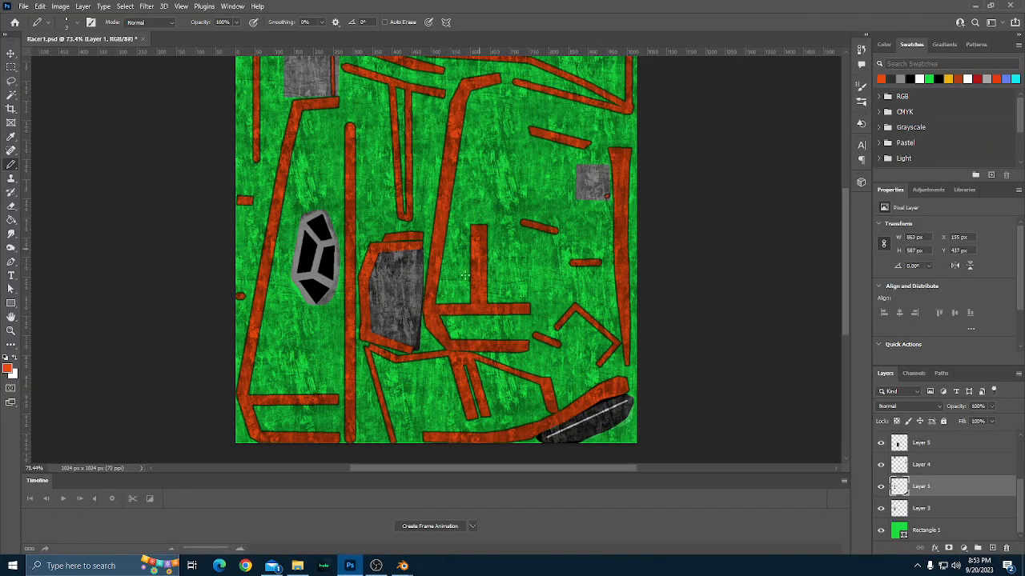
{"action": "scroll", "coordinate": [365, 275], "scroll_direction": "up", "scroll_amount": 2}
{"action": "scroll", "coordinate": [364, 275], "scroll_direction": "up", "scroll_amount": 3}
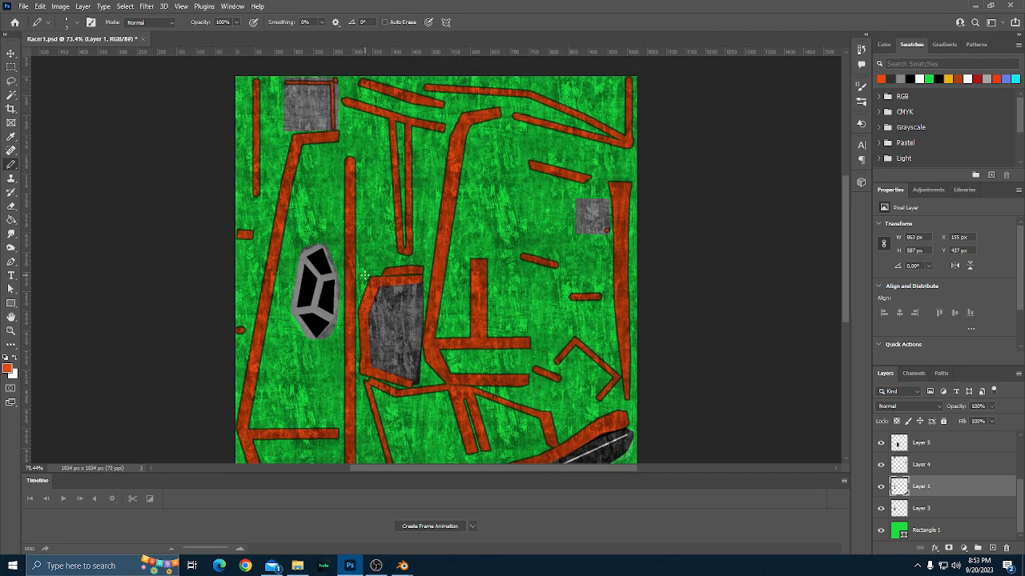
{"action": "scroll", "coordinate": [364, 274], "scroll_direction": "down", "scroll_amount": 2}
{"action": "scroll", "coordinate": [376, 285], "scroll_direction": "down", "scroll_amount": 6}
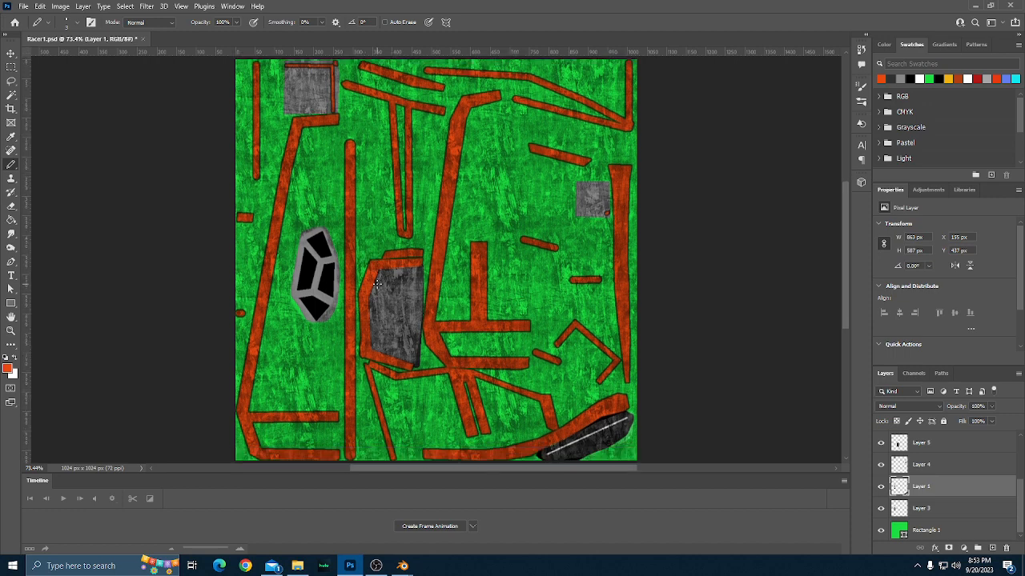
{"action": "scroll", "coordinate": [376, 284], "scroll_direction": "up", "scroll_amount": 6}
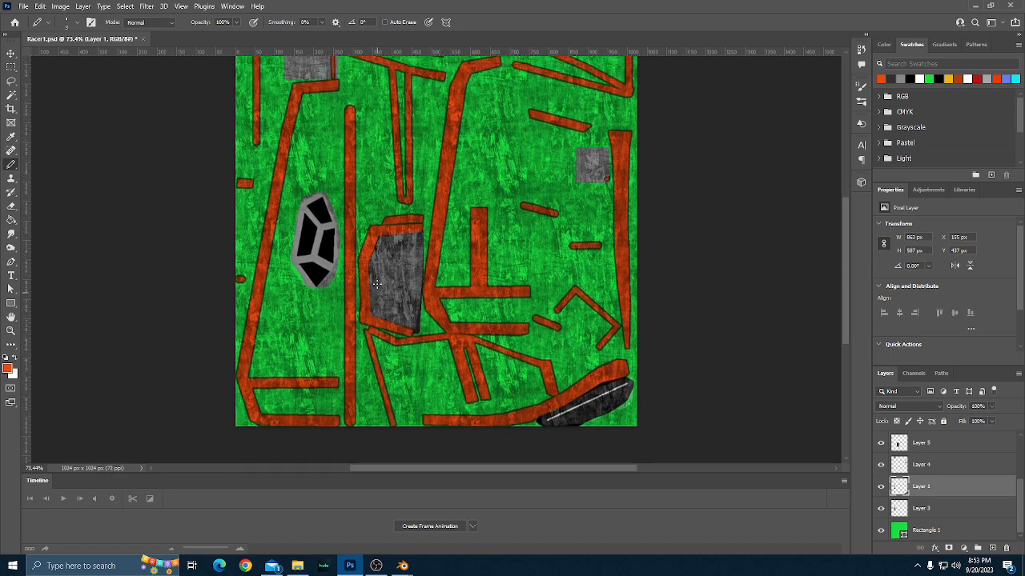
{"action": "scroll", "coordinate": [375, 284], "scroll_direction": "down", "scroll_amount": 4}
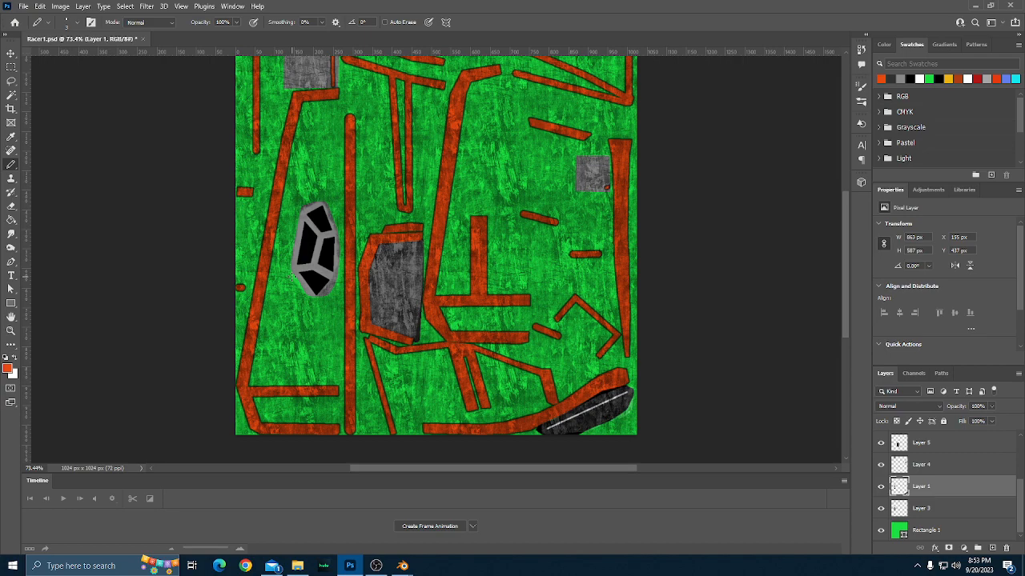
{"action": "scroll", "coordinate": [291, 281], "scroll_direction": "up", "scroll_amount": 3}
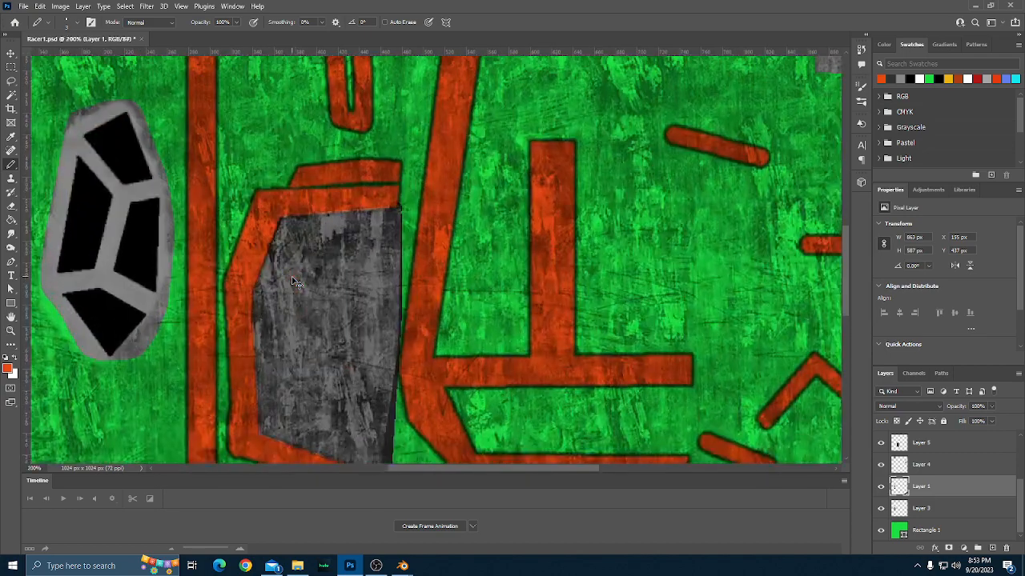
{"action": "scroll", "coordinate": [291, 276], "scroll_direction": "down", "scroll_amount": 3}
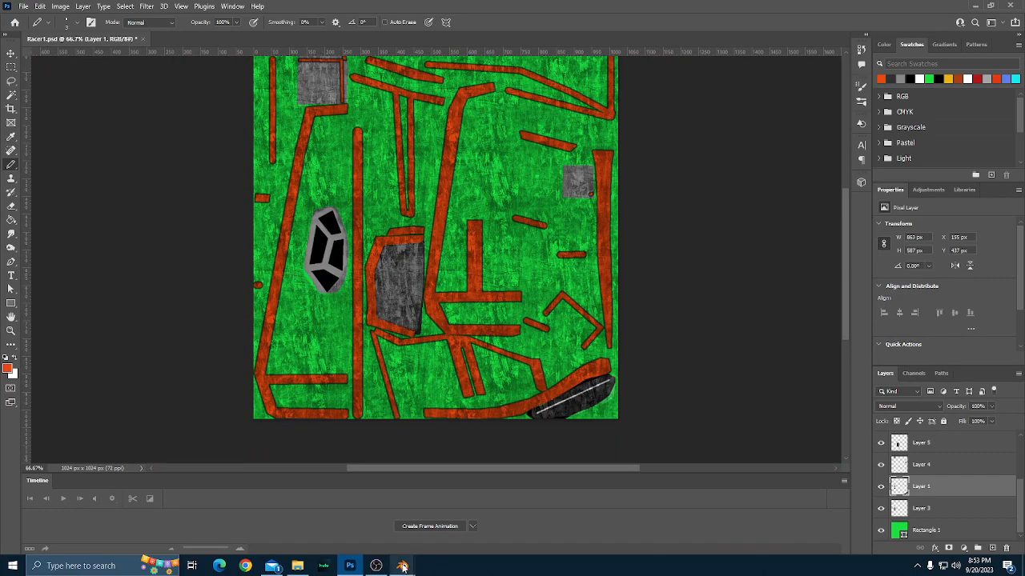
Return to Blender and examine the textured cockpit, the rear hull, and the pipes running into the engines.
{"action": "mouse_move", "coordinate": [403, 567]}
{"action": "left_click", "coordinate": [355, 485]}
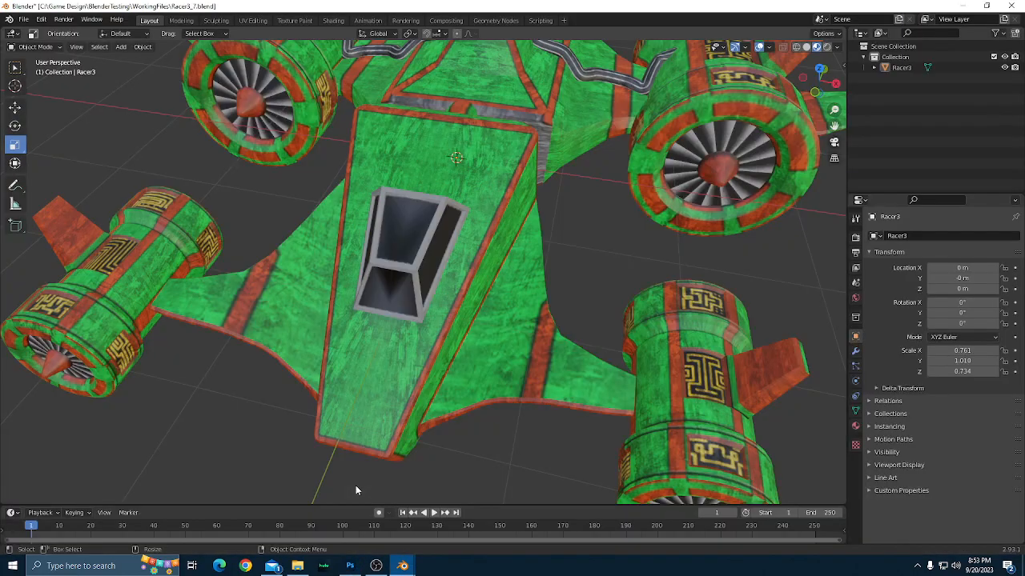
{"action": "scroll", "coordinate": [467, 434], "scroll_direction": "down", "scroll_amount": 6}
{"action": "left_click_drag", "start_coordinate": [459, 438], "coordinate": [535, 418]}
{"action": "scroll", "coordinate": [535, 417], "scroll_direction": "up", "scroll_amount": 2}
{"action": "left_click_drag", "start_coordinate": [628, 399], "coordinate": [474, 408]}
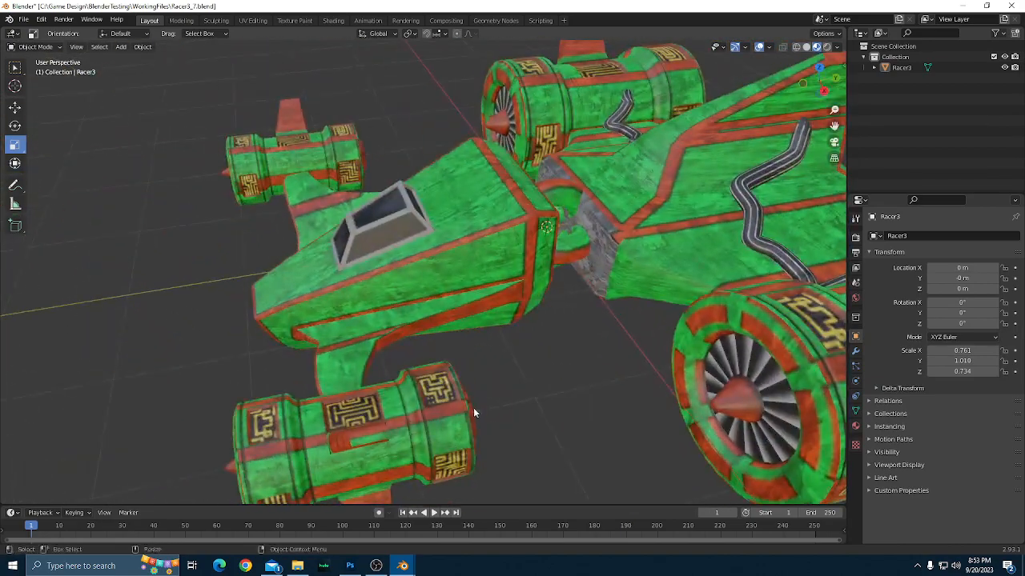
{"action": "scroll", "coordinate": [505, 415], "scroll_direction": "down", "scroll_amount": 3}
{"action": "left_click_drag", "start_coordinate": [537, 422], "coordinate": [501, 414]}
{"action": "scroll", "coordinate": [503, 421], "scroll_direction": "up", "scroll_amount": 2}
{"action": "scroll", "coordinate": [507, 426], "scroll_direction": "down", "scroll_amount": 3}
{"action": "scroll", "coordinate": [476, 423], "scroll_direction": "down", "scroll_amount": 2}
{"action": "scroll", "coordinate": [538, 416], "scroll_direction": "up", "scroll_amount": 1}
{"action": "scroll", "coordinate": [501, 415], "scroll_direction": "up", "scroll_amount": 2}
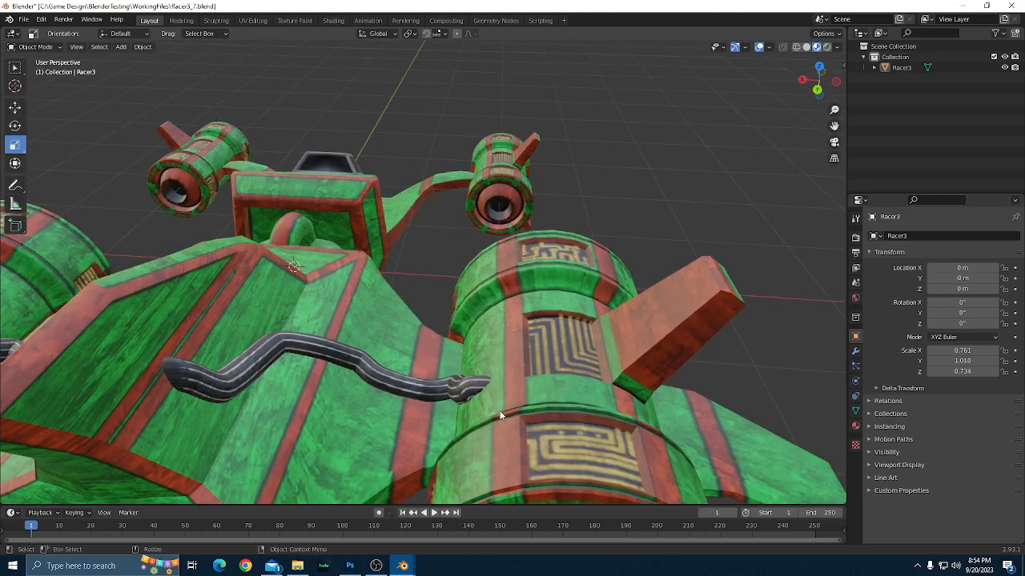
{"action": "scroll", "coordinate": [500, 414], "scroll_direction": "up", "scroll_amount": 1}
{"action": "left_click_drag", "start_coordinate": [424, 446], "coordinate": [678, 425]}
{"action": "scroll", "coordinate": [404, 425], "scroll_direction": "down", "scroll_amount": 5}
{"action": "left_click_drag", "start_coordinate": [553, 411], "coordinate": [514, 440]}
{"action": "scroll", "coordinate": [515, 437], "scroll_direction": "up", "scroll_amount": 2}
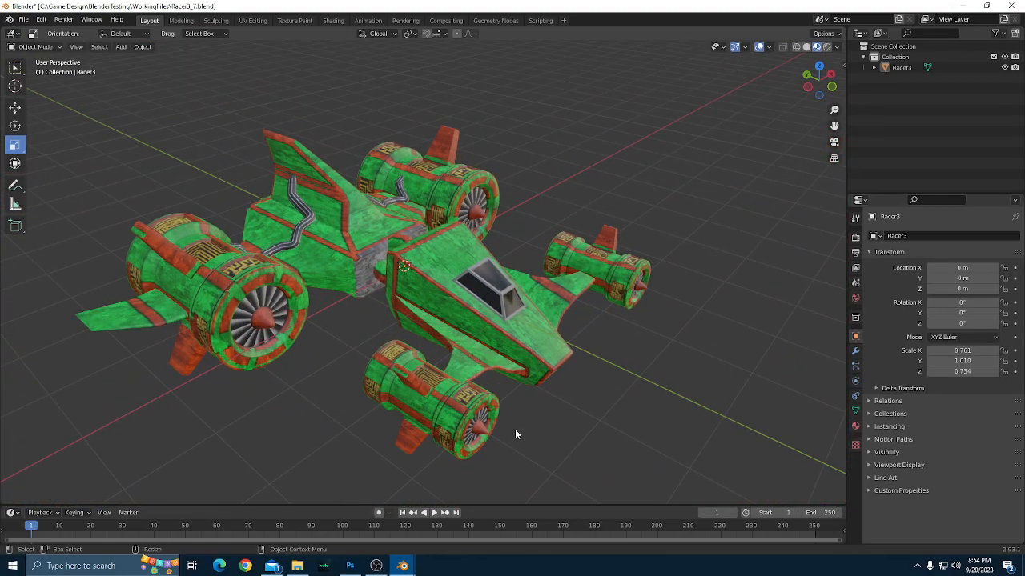
Examine the ship's overall shape, the ring joint between the hulls, and the front engines from the side.
{"action": "scroll", "coordinate": [515, 429], "scroll_direction": "down", "scroll_amount": 1}
{"action": "scroll", "coordinate": [515, 429], "scroll_direction": "up", "scroll_amount": 1}
{"action": "left_click_drag", "start_coordinate": [515, 429], "coordinate": [598, 366]}
{"action": "scroll", "coordinate": [614, 371], "scroll_direction": "down", "scroll_amount": 2}
{"action": "scroll", "coordinate": [614, 375], "scroll_direction": "up", "scroll_amount": 1}
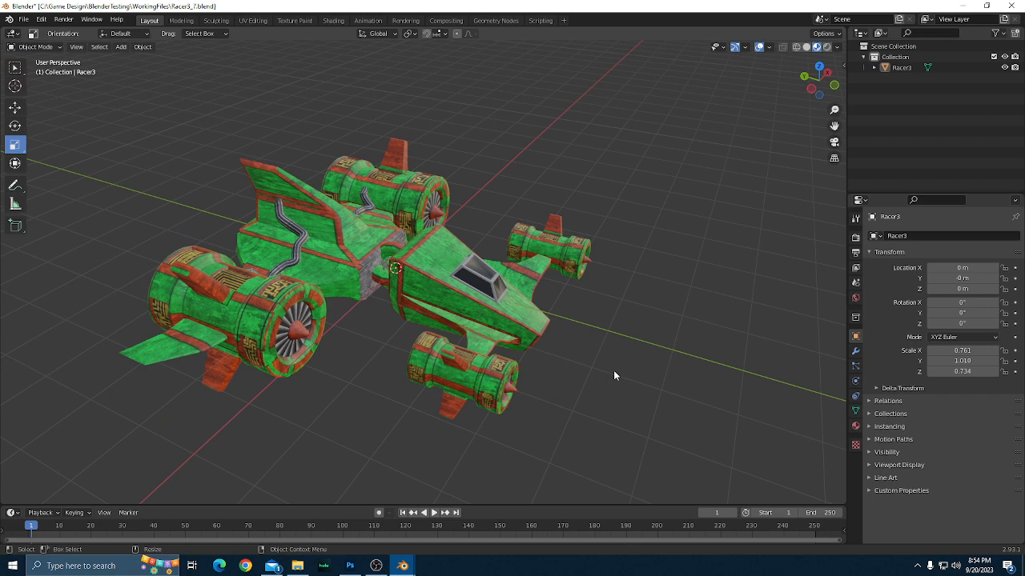
{"action": "scroll", "coordinate": [614, 376], "scroll_direction": "up", "scroll_amount": 1}
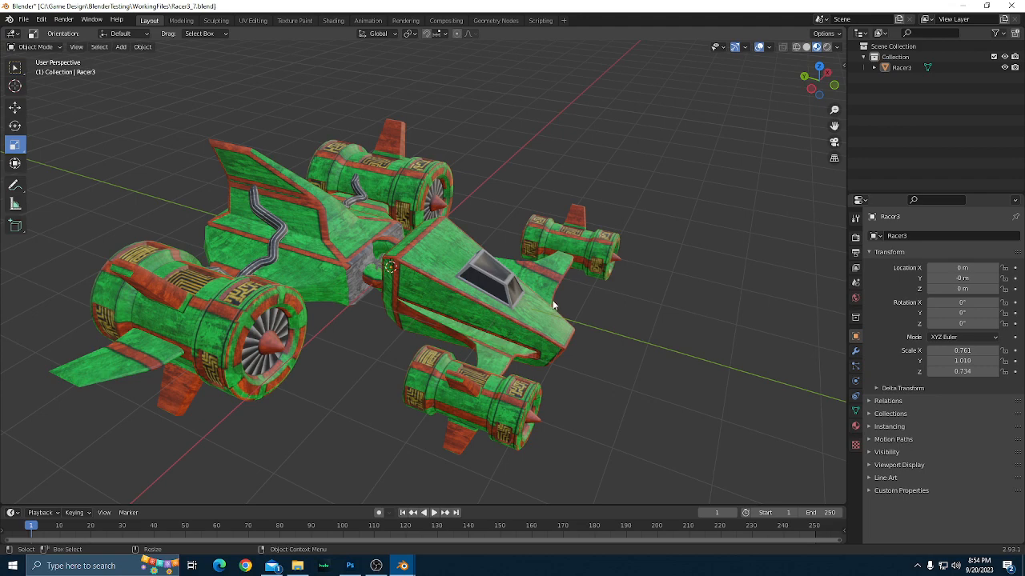
{"action": "scroll", "coordinate": [582, 314], "scroll_direction": "up", "scroll_amount": 2}
{"action": "scroll", "coordinate": [658, 343], "scroll_direction": "up", "scroll_amount": 2}
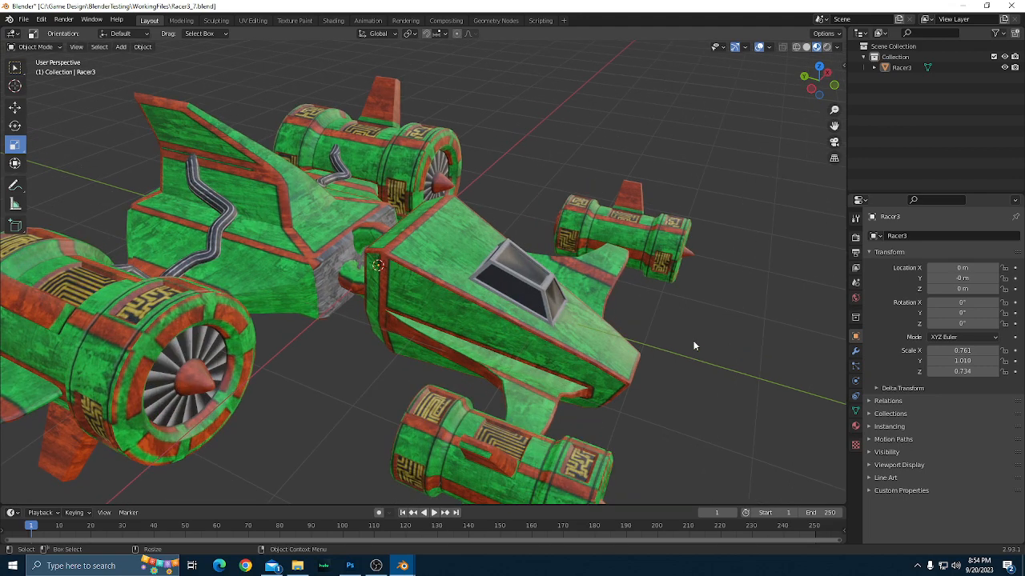
{"action": "scroll", "coordinate": [694, 345], "scroll_direction": "down", "scroll_amount": 3}
{"action": "left_click_drag", "start_coordinate": [719, 342], "coordinate": [448, 366]}
{"action": "scroll", "coordinate": [449, 369], "scroll_direction": "up", "scroll_amount": 2}
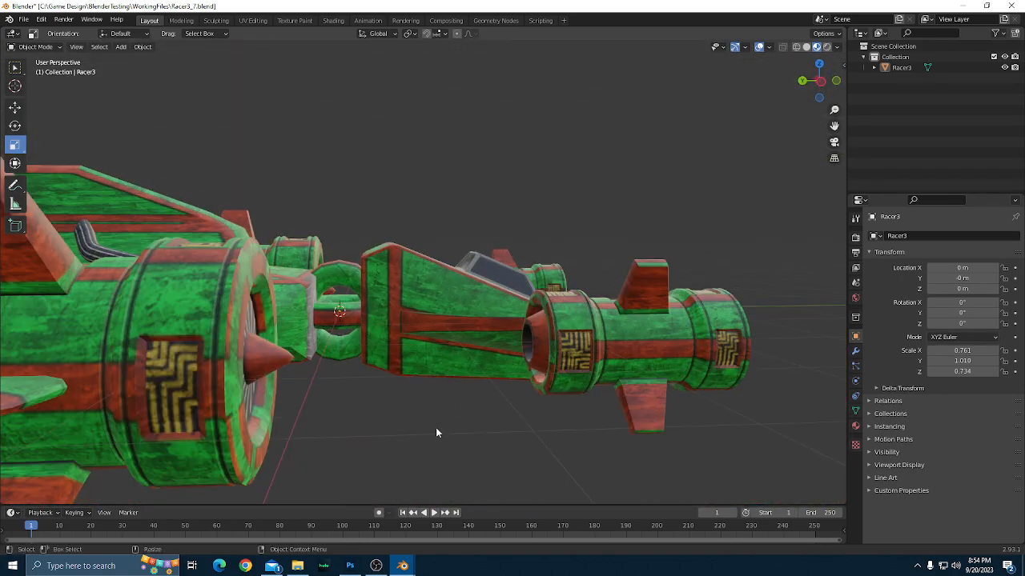
{"action": "left_click_drag", "start_coordinate": [435, 427], "coordinate": [429, 420]}
{"action": "scroll", "coordinate": [428, 421], "scroll_direction": "up", "scroll_amount": 1}
{"action": "scroll", "coordinate": [434, 418], "scroll_direction": "down", "scroll_amount": 2}
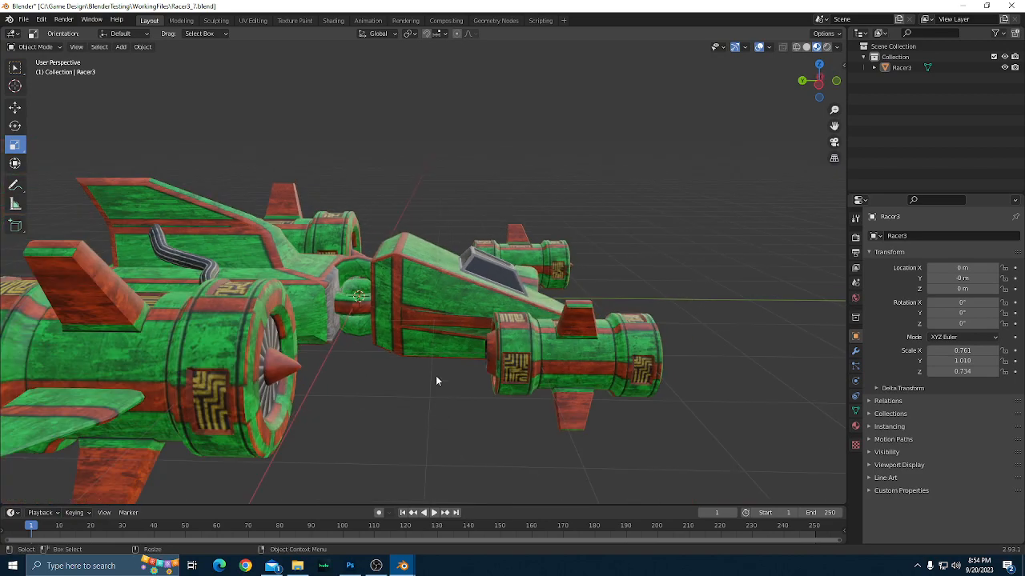
{"action": "scroll", "coordinate": [407, 355], "scroll_direction": "down", "scroll_amount": 2}
{"action": "scroll", "coordinate": [415, 357], "scroll_direction": "up", "scroll_amount": 3}
{"action": "left_click_drag", "start_coordinate": [416, 357], "coordinate": [478, 417]}
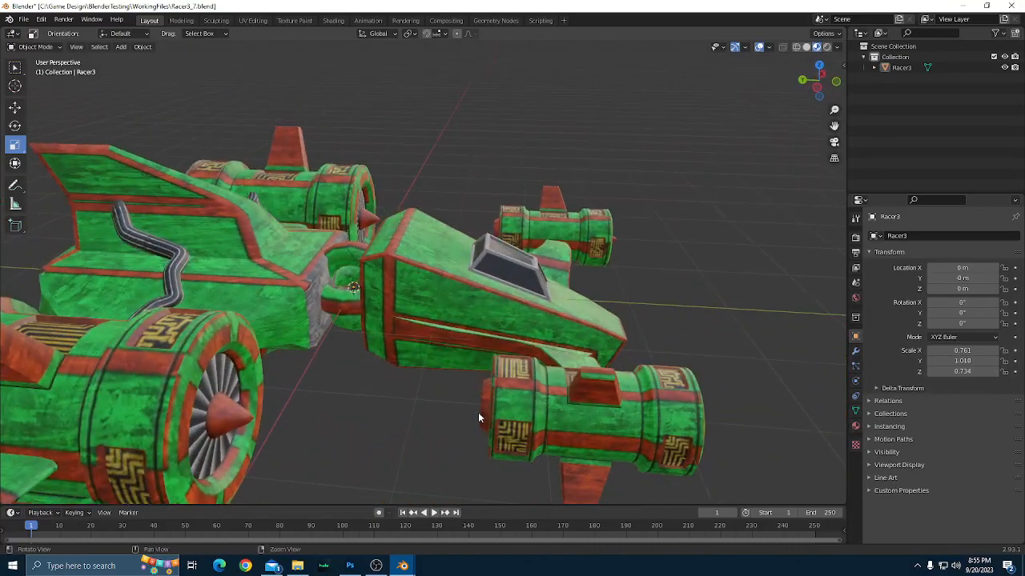
{"action": "scroll", "coordinate": [483, 414], "scroll_direction": "down", "scroll_amount": 2}
{"action": "scroll", "coordinate": [492, 413], "scroll_direction": "up", "scroll_amount": 1}
{"action": "left_click_drag", "start_coordinate": [425, 391], "coordinate": [376, 401]}
{"action": "scroll", "coordinate": [407, 414], "scroll_direction": "down", "scroll_amount": 1}
{"action": "scroll", "coordinate": [394, 407], "scroll_direction": "up", "scroll_amount": 1}
{"action": "scroll", "coordinate": [394, 412], "scroll_direction": "down", "scroll_amount": 1}
{"action": "scroll", "coordinate": [448, 410], "scroll_direction": "up", "scroll_amount": 2}
{"action": "scroll", "coordinate": [419, 407], "scroll_direction": "down", "scroll_amount": 2}
{"action": "scroll", "coordinate": [354, 390], "scroll_direction": "up", "scroll_amount": 2}
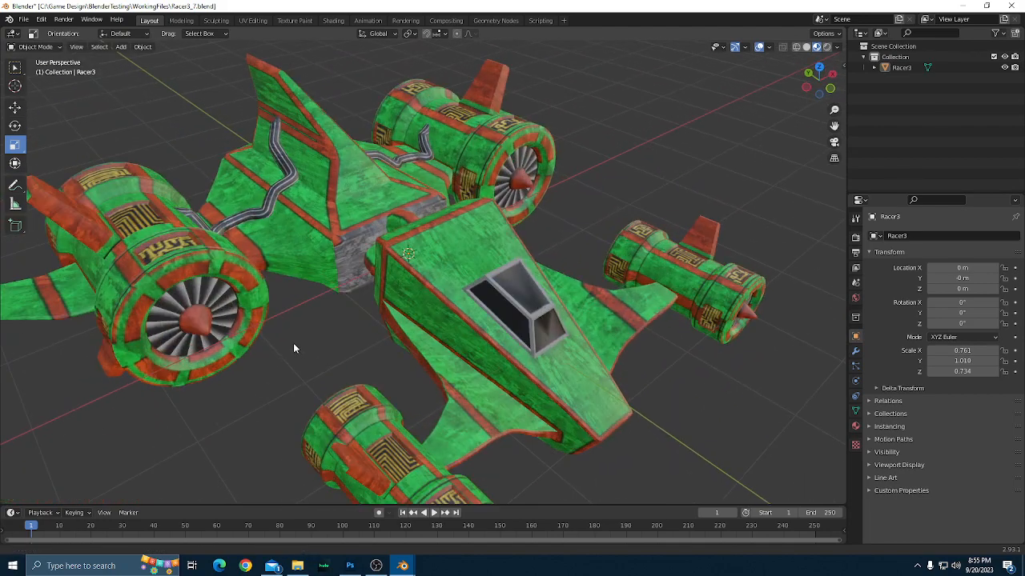
Review the complete ship from several raised front angles.
{"action": "left_click_drag", "start_coordinate": [293, 344], "coordinate": [396, 341]}
{"action": "scroll", "coordinate": [391, 369], "scroll_direction": "down", "scroll_amount": 1}
{"action": "scroll", "coordinate": [393, 328], "scroll_direction": "down", "scroll_amount": 1}
{"action": "scroll", "coordinate": [402, 337], "scroll_direction": "up", "scroll_amount": 2}
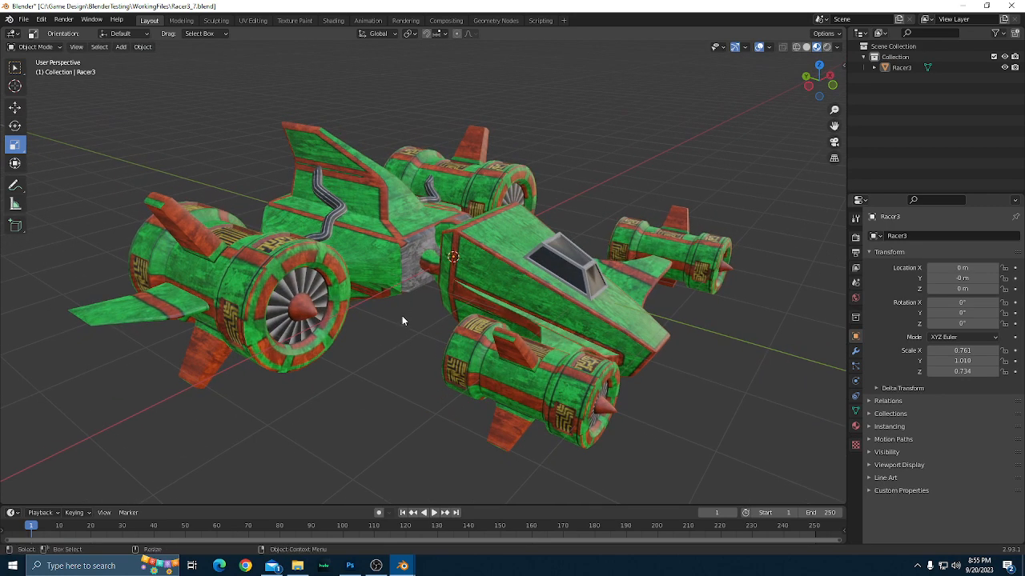
{"action": "scroll", "coordinate": [403, 317], "scroll_direction": "down", "scroll_amount": 1}
{"action": "scroll", "coordinate": [402, 317], "scroll_direction": "up", "scroll_amount": 1}
{"action": "left_click_drag", "start_coordinate": [403, 317], "coordinate": [394, 337]}
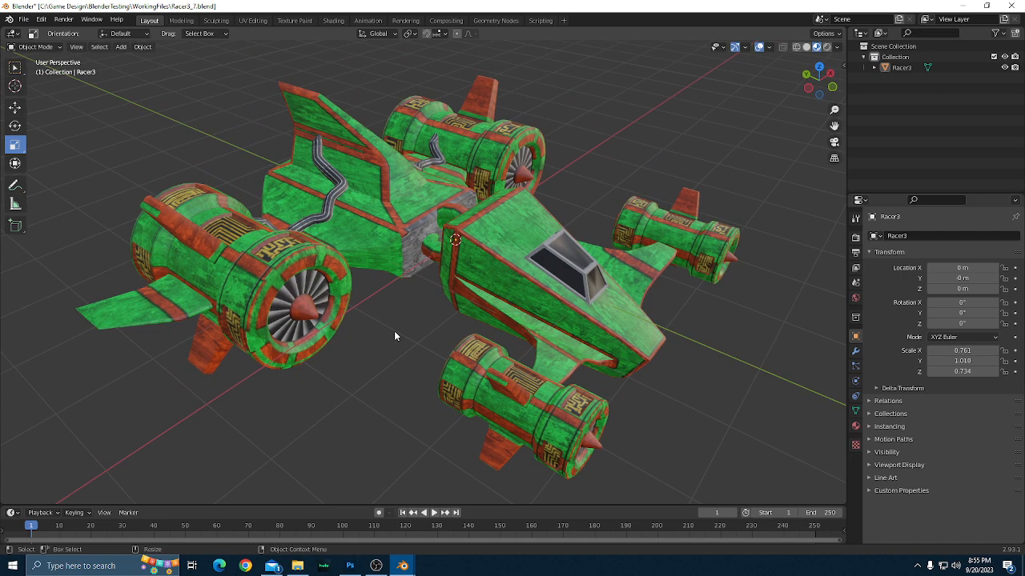
{"action": "scroll", "coordinate": [394, 335], "scroll_direction": "down", "scroll_amount": 4}
{"action": "left_click_drag", "start_coordinate": [421, 411], "coordinate": [461, 411]}
{"action": "scroll", "coordinate": [449, 412], "scroll_direction": "up", "scroll_amount": 3}
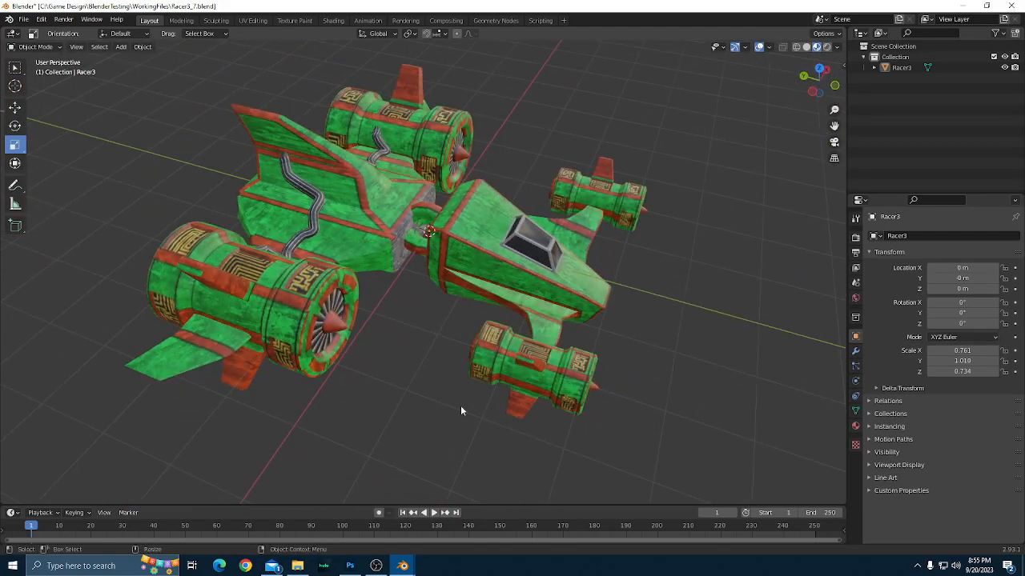
{"action": "left_click_drag", "start_coordinate": [667, 392], "coordinate": [642, 376]}
{"action": "scroll", "coordinate": [514, 359], "scroll_direction": "up", "scroll_amount": 1}
{"action": "scroll", "coordinate": [499, 353], "scroll_direction": "down", "scroll_amount": 1}
{"action": "scroll", "coordinate": [499, 353], "scroll_direction": "up", "scroll_amount": 1}
{"action": "scroll", "coordinate": [642, 376], "scroll_direction": "down", "scroll_amount": 1}
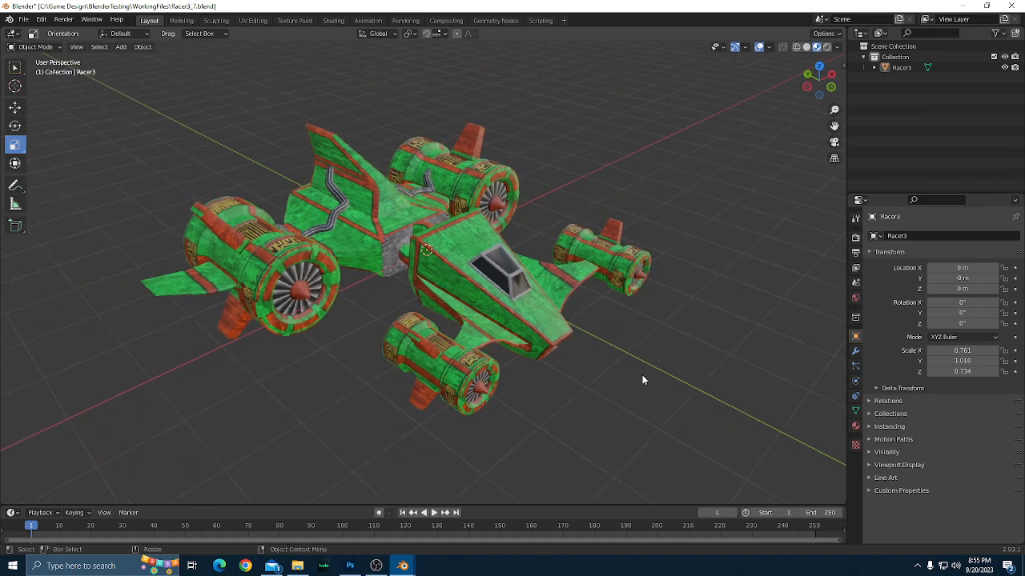
Examine the textured ship up close and from farther away, from the front quarter and head-on over the canopy and nose.
{"action": "scroll", "coordinate": [642, 376], "scroll_direction": "up", "scroll_amount": 1}
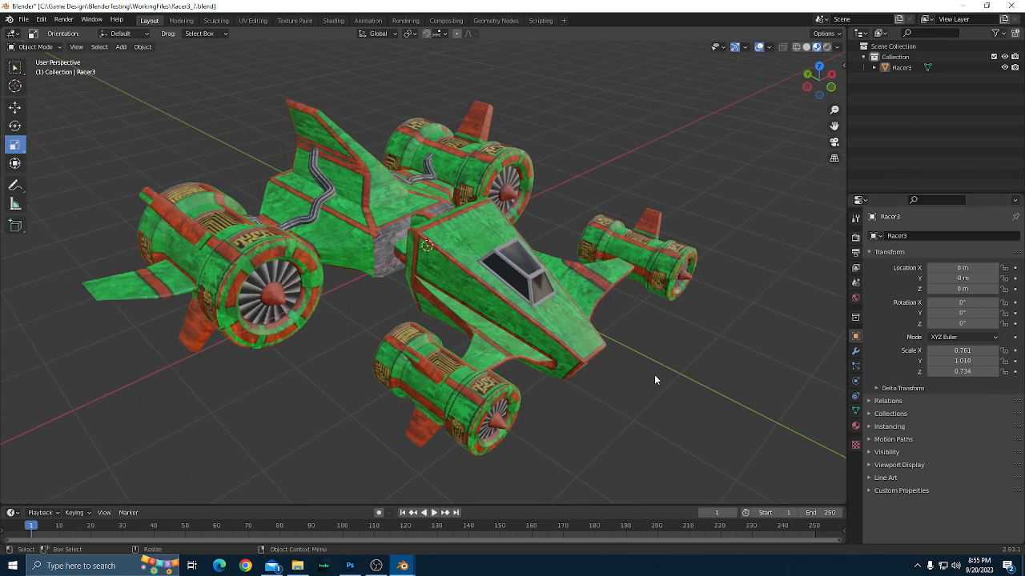
{"action": "scroll", "coordinate": [654, 379], "scroll_direction": "down", "scroll_amount": 1}
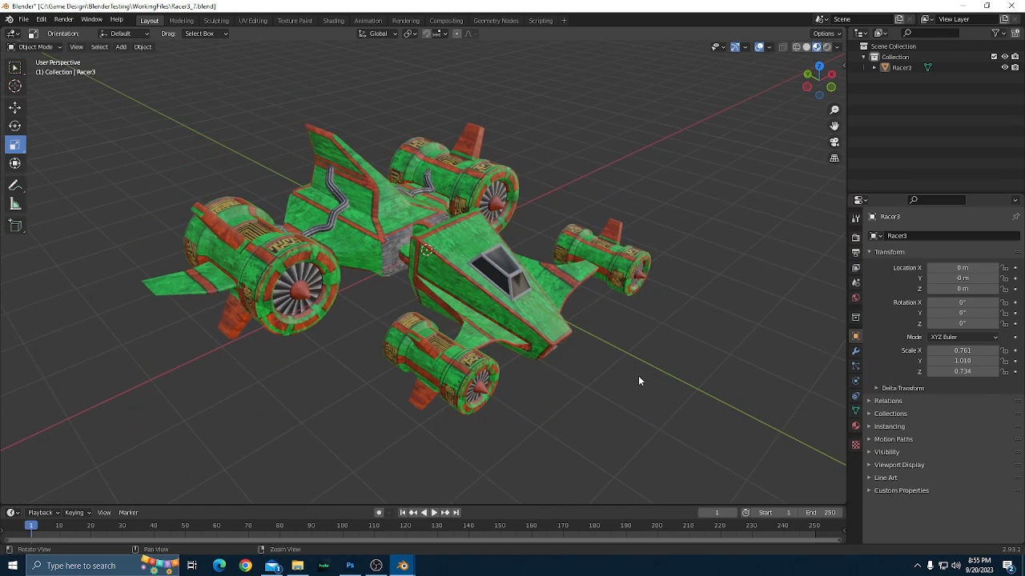
{"action": "scroll", "coordinate": [638, 381], "scroll_direction": "up", "scroll_amount": 1}
{"action": "scroll", "coordinate": [651, 384], "scroll_direction": "up", "scroll_amount": 1}
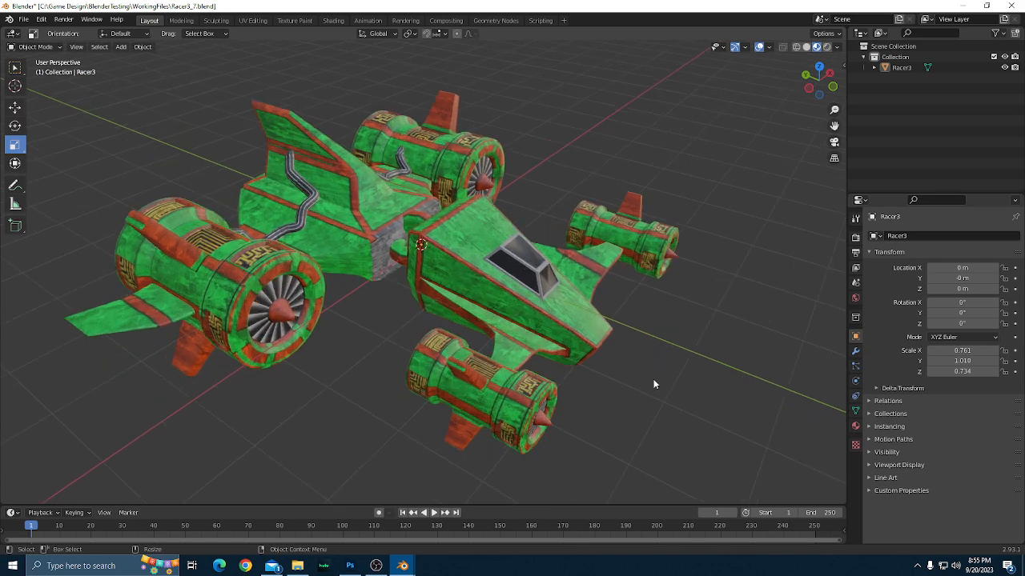
{"action": "left_click_drag", "start_coordinate": [653, 380], "coordinate": [627, 360]}
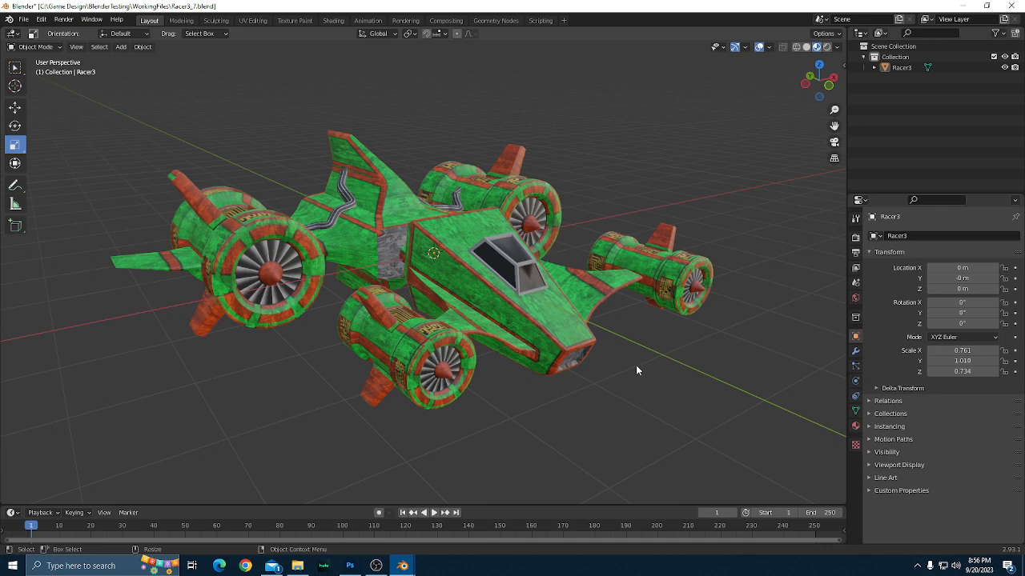
{"action": "left_click_drag", "start_coordinate": [637, 369], "coordinate": [656, 381]}
{"action": "scroll", "coordinate": [657, 382], "scroll_direction": "up", "scroll_amount": 3}
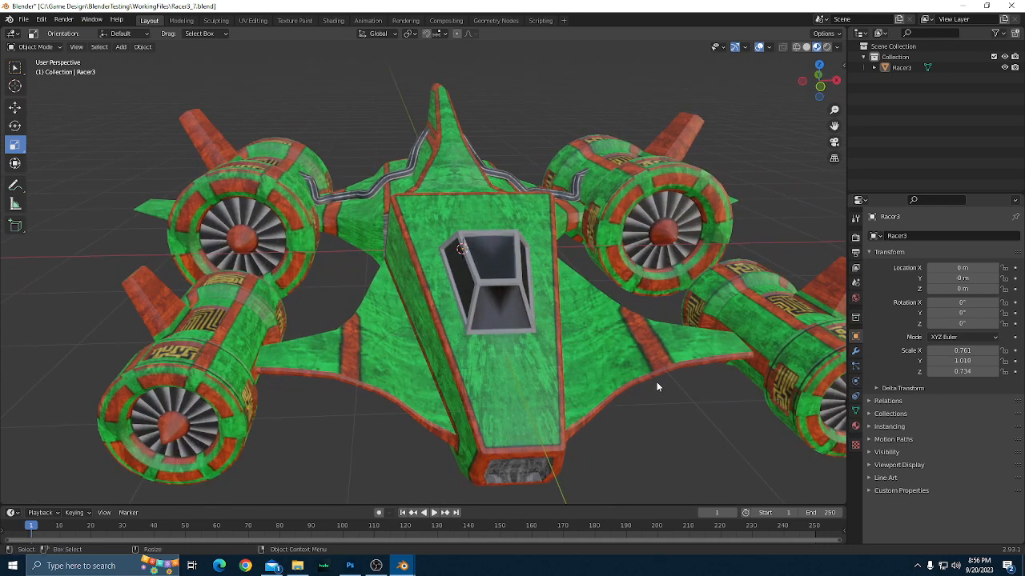
{"action": "scroll", "coordinate": [656, 386], "scroll_direction": "down", "scroll_amount": 2}
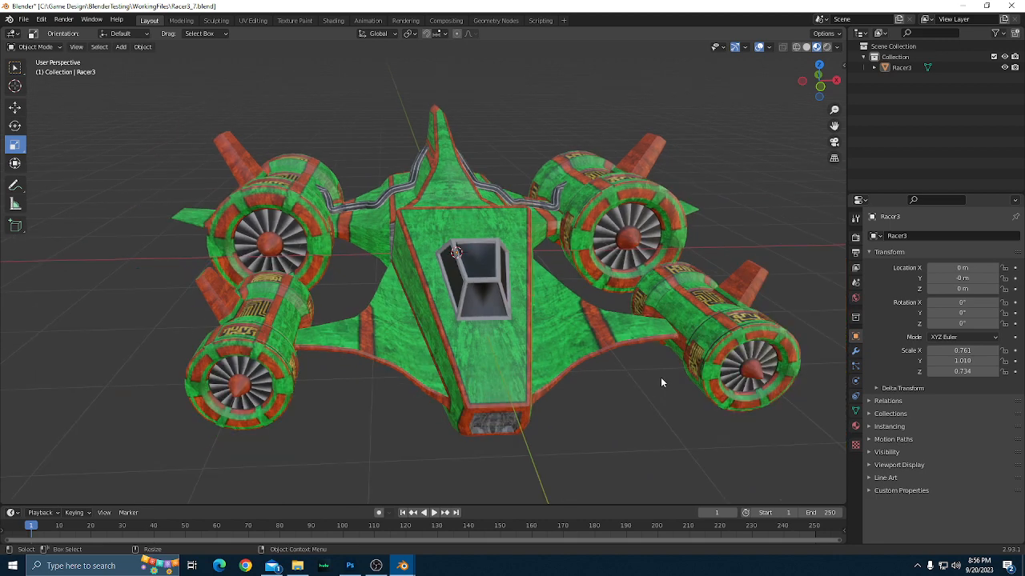
{"action": "scroll", "coordinate": [660, 382], "scroll_direction": "down", "scroll_amount": 2}
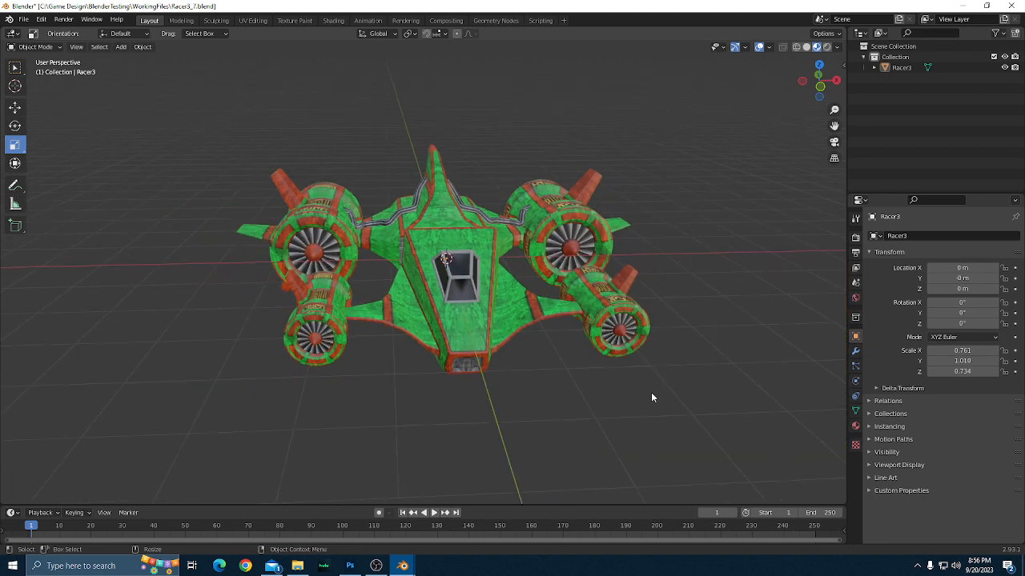
Inspect the ship from the side round to the rear, including the engine exhausts and the rear hull panel.
{"action": "left_click_drag", "start_coordinate": [590, 424], "coordinate": [662, 463]}
{"action": "scroll", "coordinate": [667, 426], "scroll_direction": "up", "scroll_amount": 1}
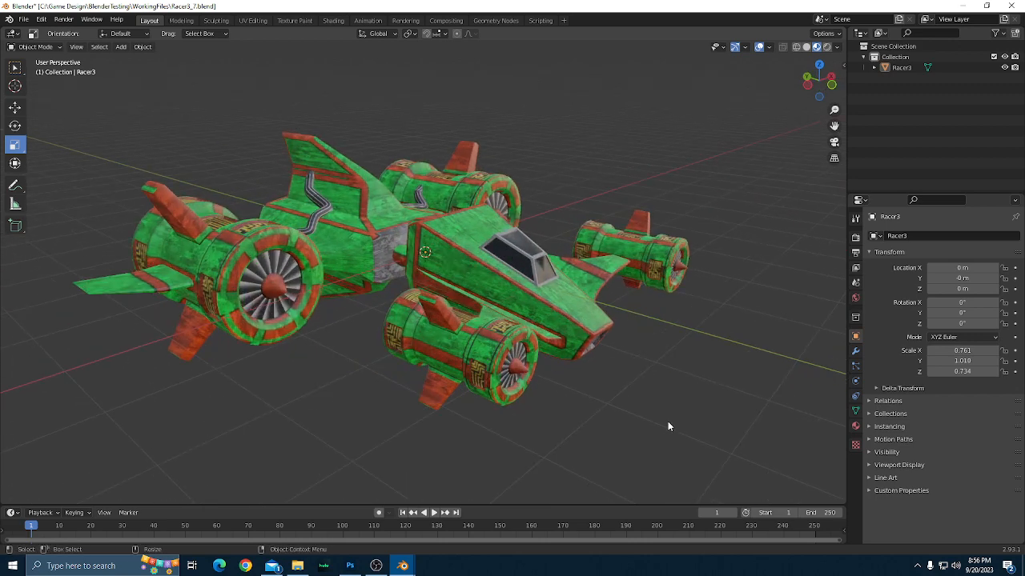
{"action": "left_click_drag", "start_coordinate": [669, 426], "coordinate": [651, 379]}
{"action": "scroll", "coordinate": [597, 374], "scroll_direction": "up", "scroll_amount": 1}
{"action": "scroll", "coordinate": [583, 394], "scroll_direction": "up", "scroll_amount": 2}
{"action": "left_click_drag", "start_coordinate": [637, 414], "coordinate": [442, 357]}
{"action": "mouse_move", "coordinate": [543, 387]}
{"action": "left_mouse_down"}
{"action": "mouse_move", "coordinate": [526, 389]}
{"action": "mouse_move", "coordinate": [570, 390]}
{"action": "mouse_move", "coordinate": [427, 368]}
{"action": "mouse_move", "coordinate": [427, 385]}
{"action": "mouse_move", "coordinate": [461, 371]}
{"action": "mouse_move", "coordinate": [450, 364]}
{"action": "mouse_move", "coordinate": [544, 382]}
{"action": "mouse_move", "coordinate": [531, 388]}
{"action": "left_mouse_up"}
{"action": "scroll", "coordinate": [531, 387], "scroll_direction": "down", "scroll_amount": 4}
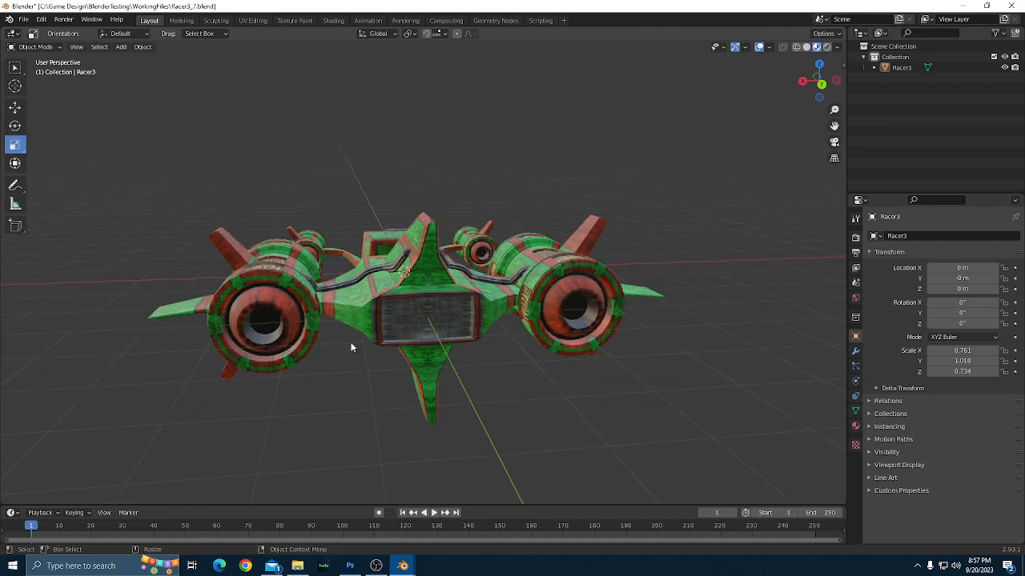